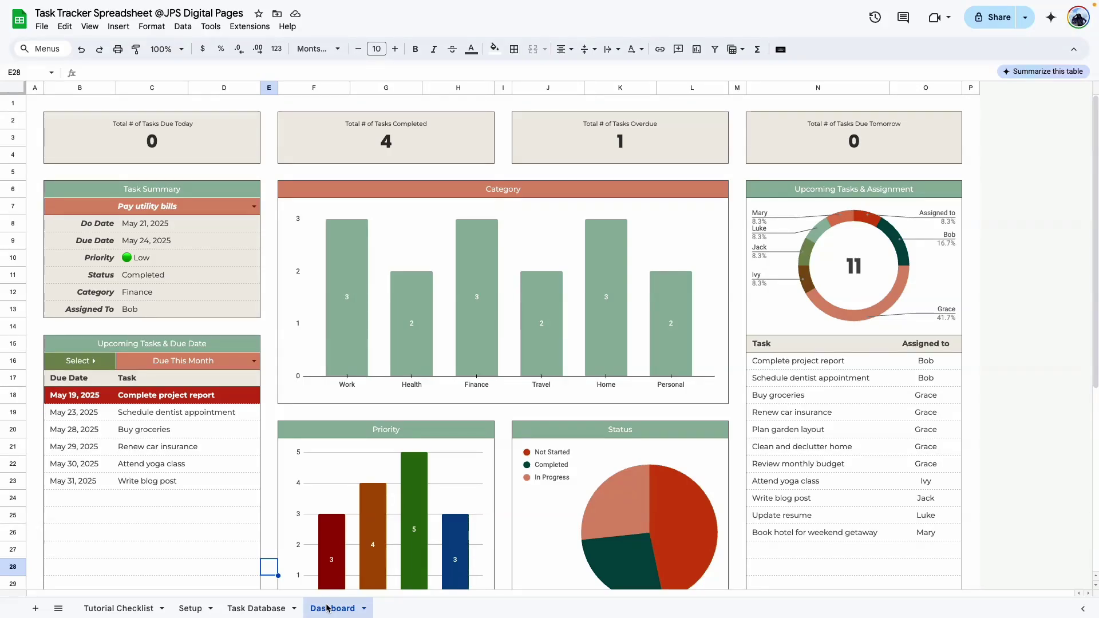
# Look over the Task Database sheet and the Dashboard sheet of the finished task tracker
pyautogui.click(251, 610)
pyautogui.click(240, 527)
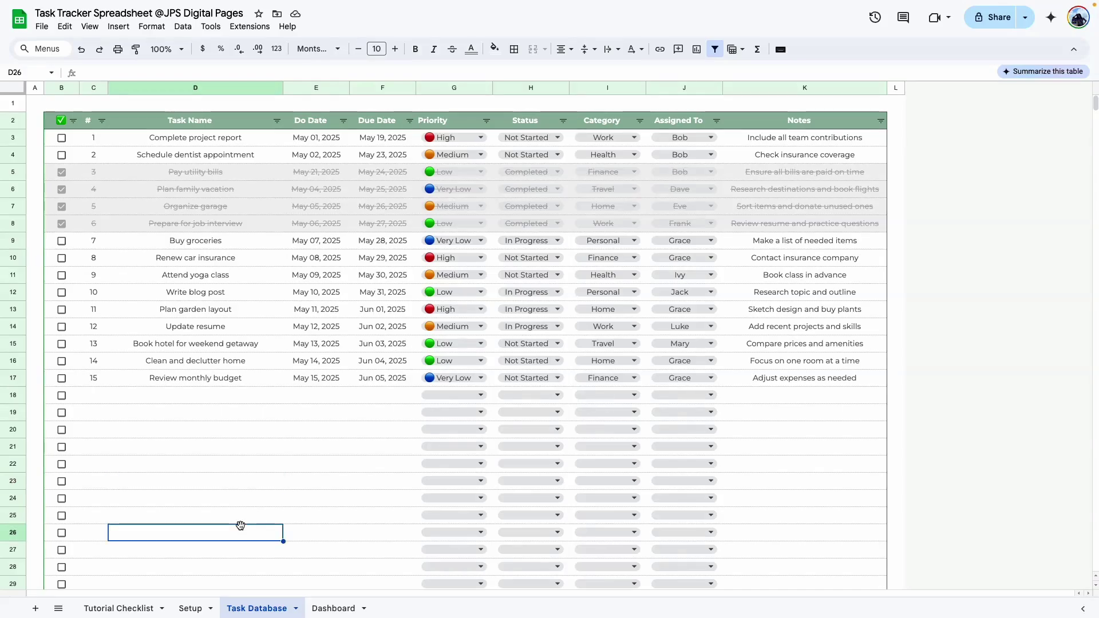
pyautogui.click(330, 612)
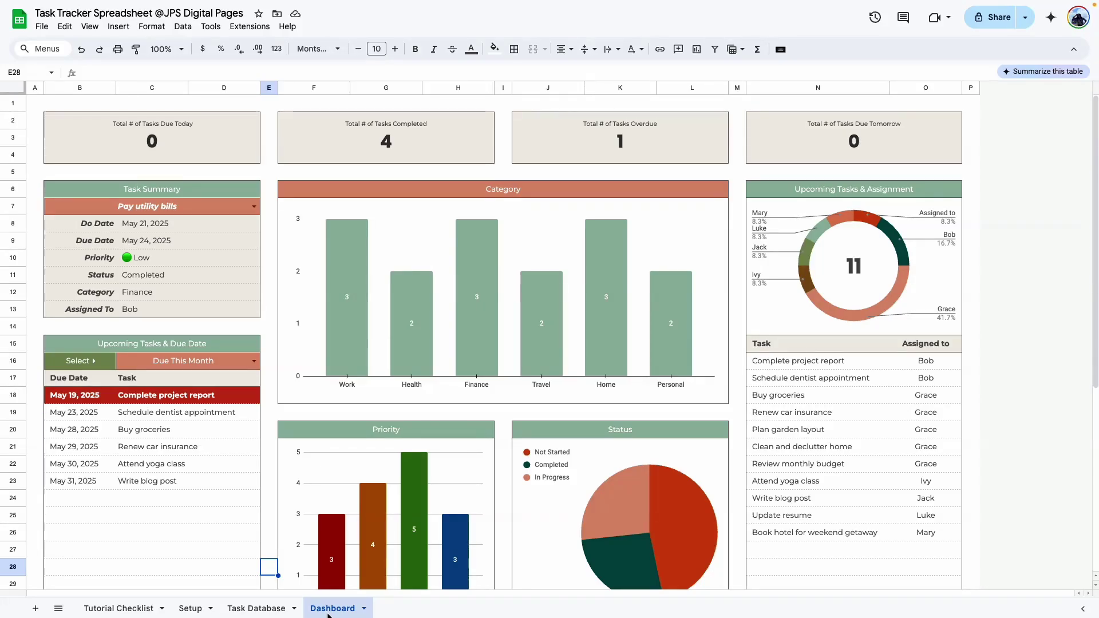
pyautogui.click(266, 583)
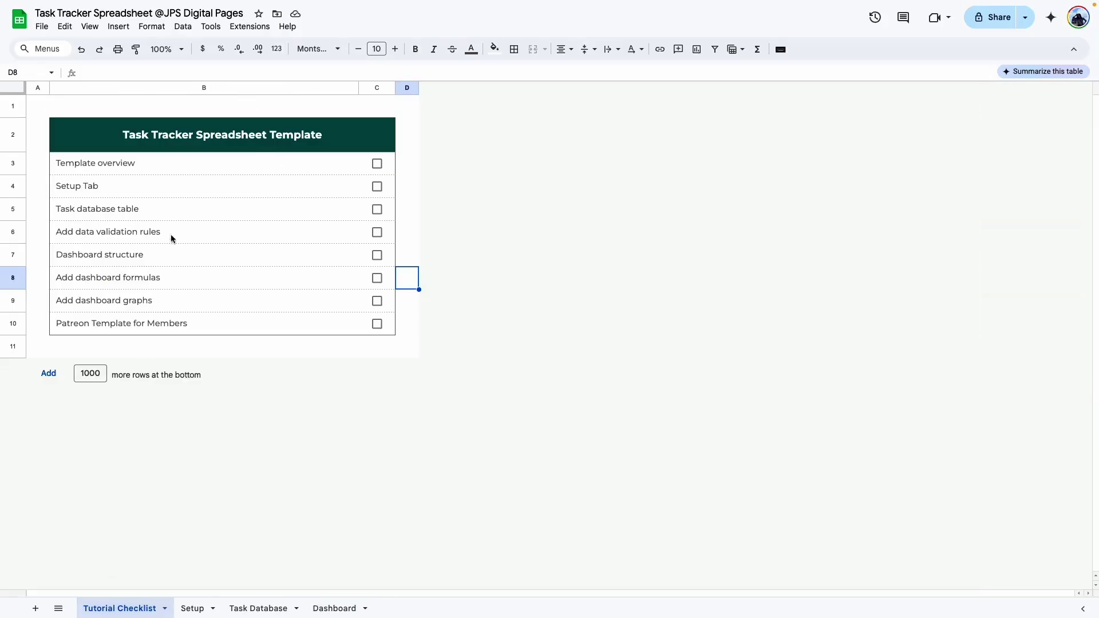
# Read the Tutorial Checklist at 150% zoom, starting with the Template overview item
pyautogui.click(166, 49)
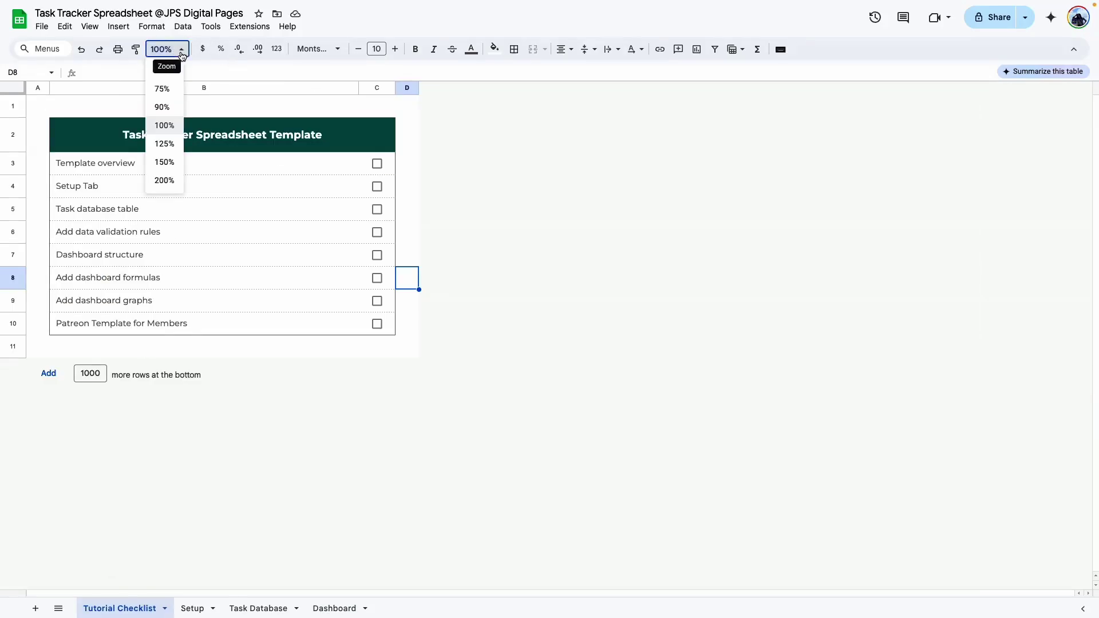
pyautogui.click(161, 163)
pyautogui.click(624, 318)
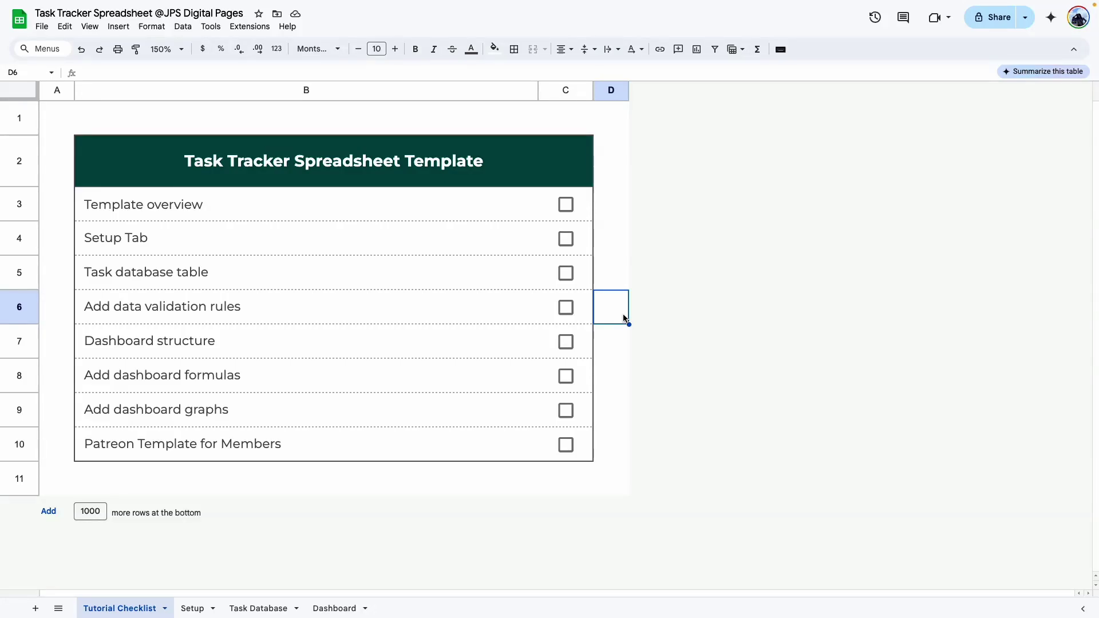
pyautogui.click(161, 206)
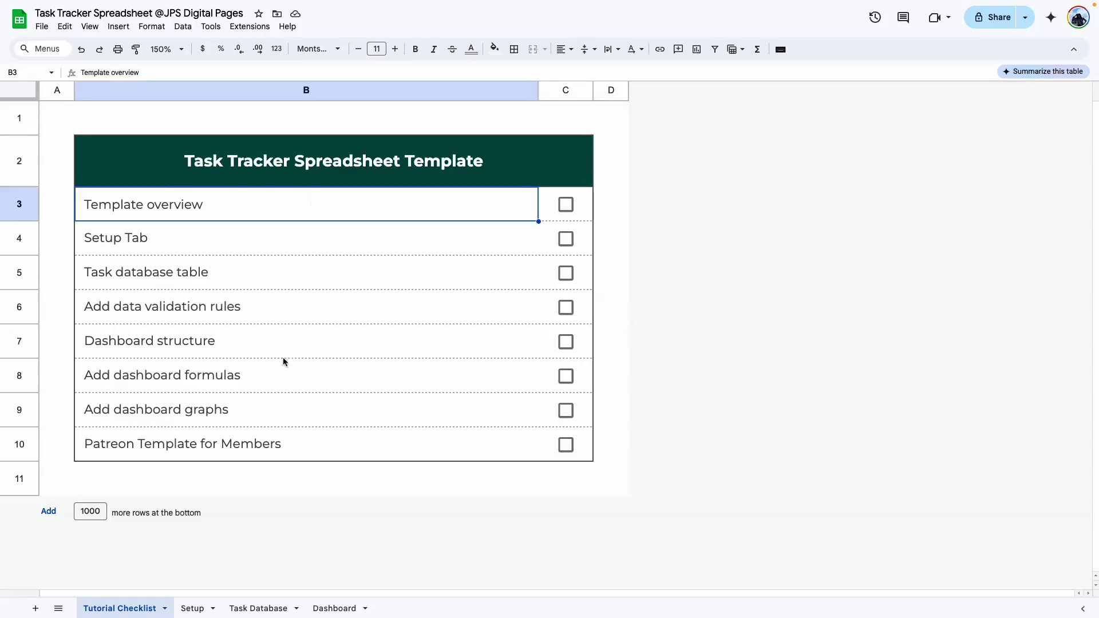
# Examine the whole task table on the Task Database sheet at 100% zoom
pyautogui.click(236, 609)
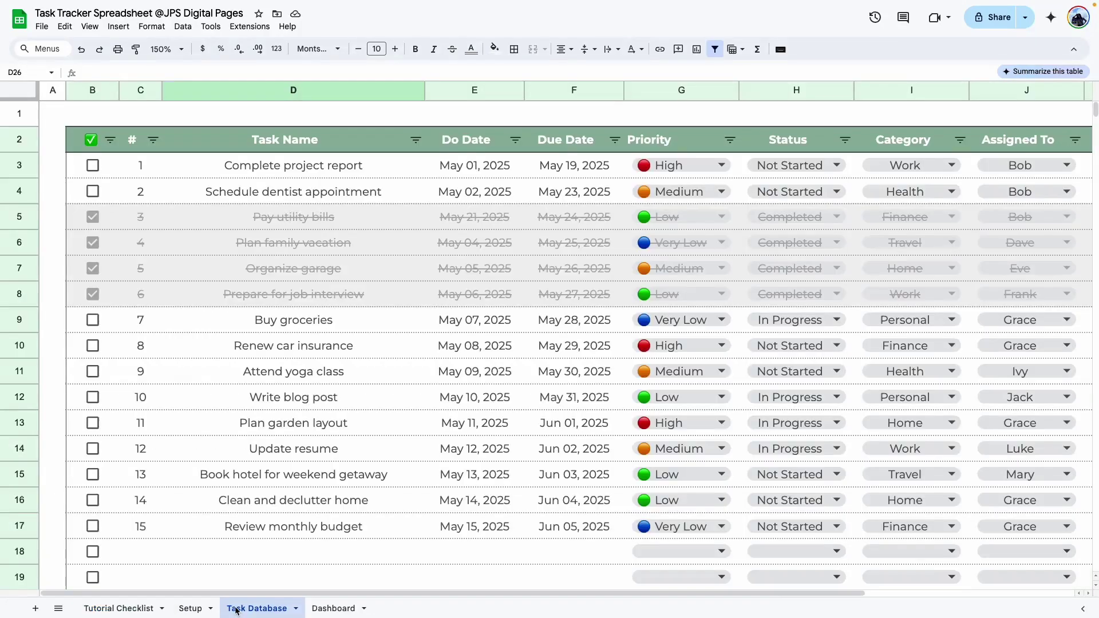
pyautogui.click(163, 49)
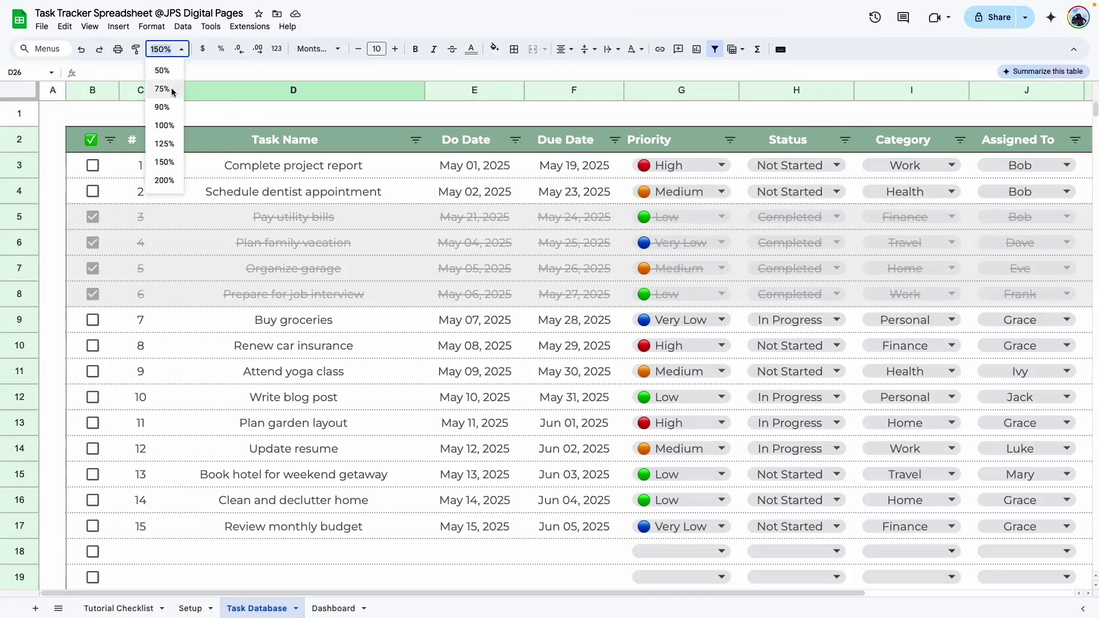
pyautogui.click(160, 125)
pyautogui.click(256, 446)
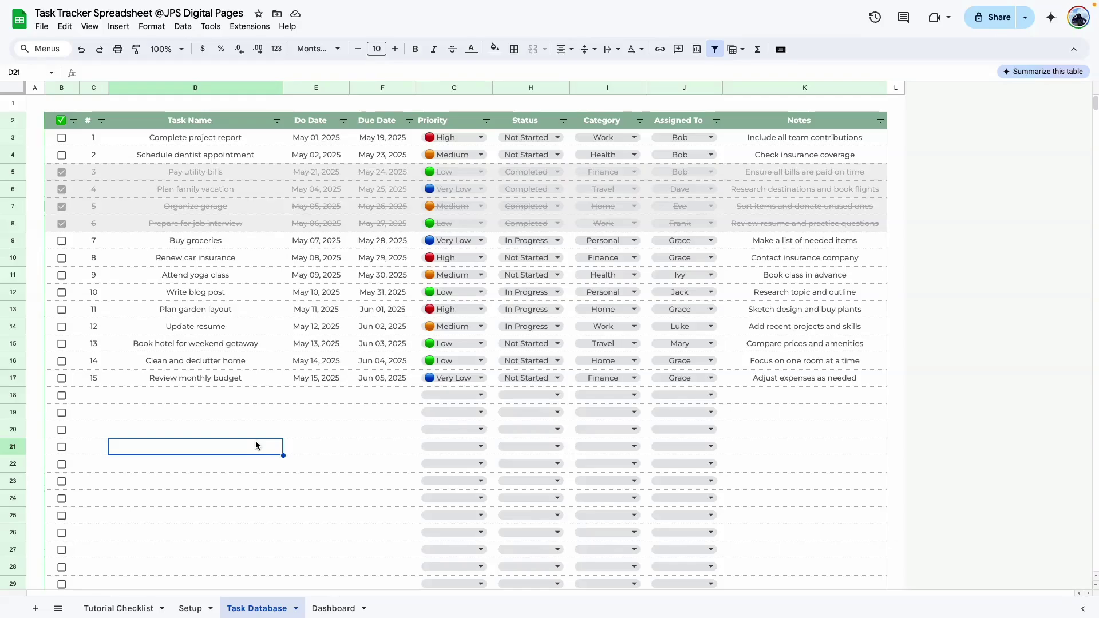
# Examine the Dashboard's task totals, task summary, category, priority and status charts, and the Upcoming Tasks & Assignment section
pyautogui.click(334, 608)
pyautogui.click(269, 486)
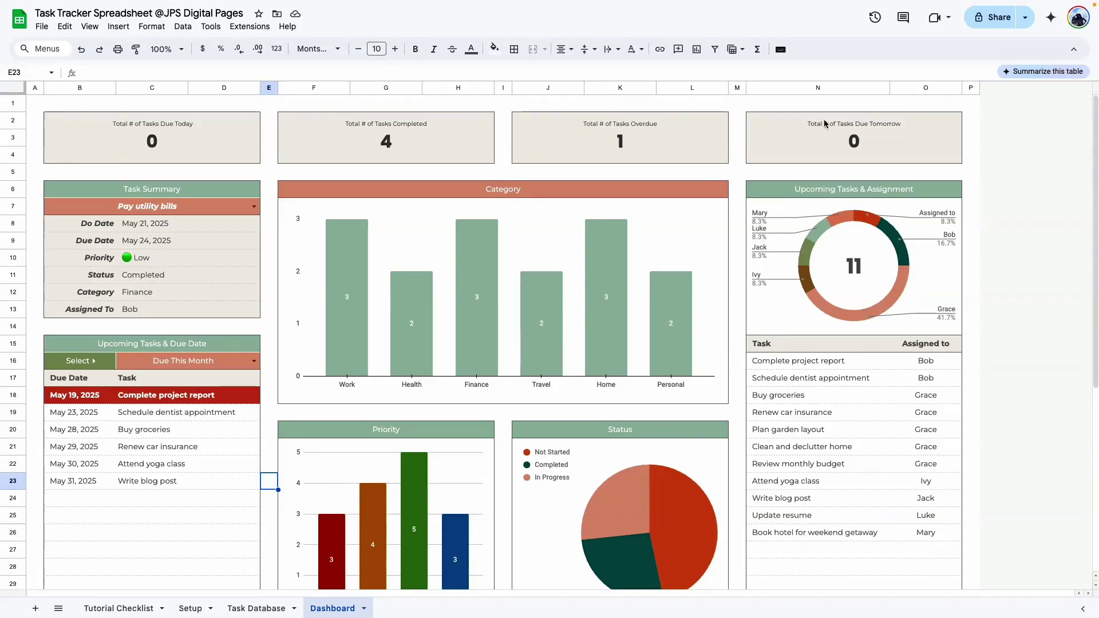
pyautogui.click(839, 175)
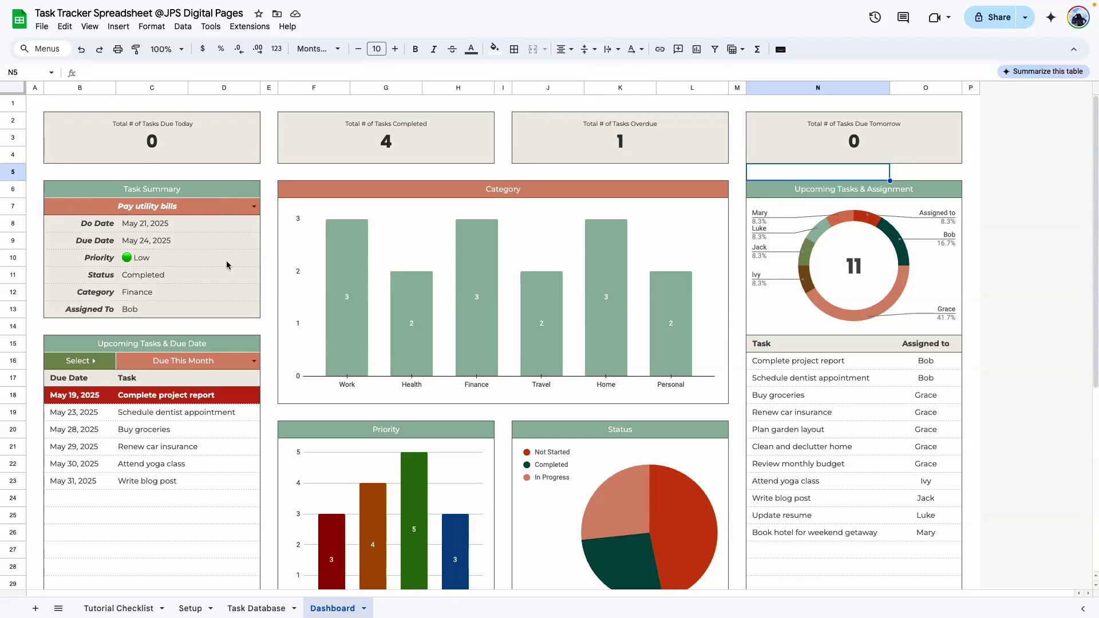
pyautogui.scroll(-2, 228, 302)
pyautogui.scroll(-3, 214, 293)
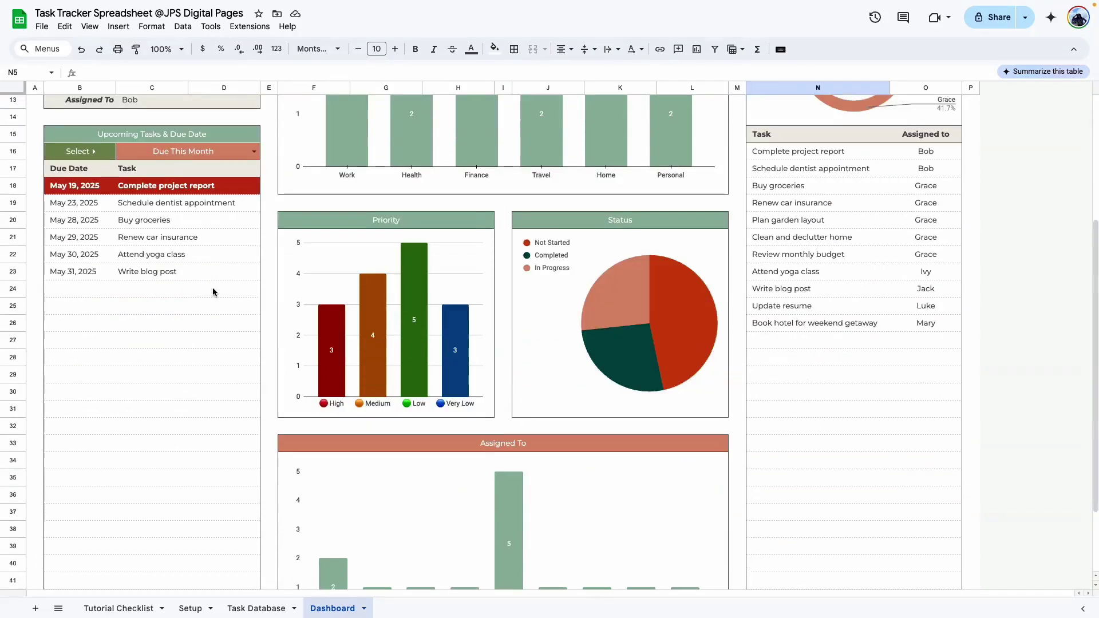
pyautogui.scroll(5, 283, 206)
pyautogui.scroll(-2, 513, 264)
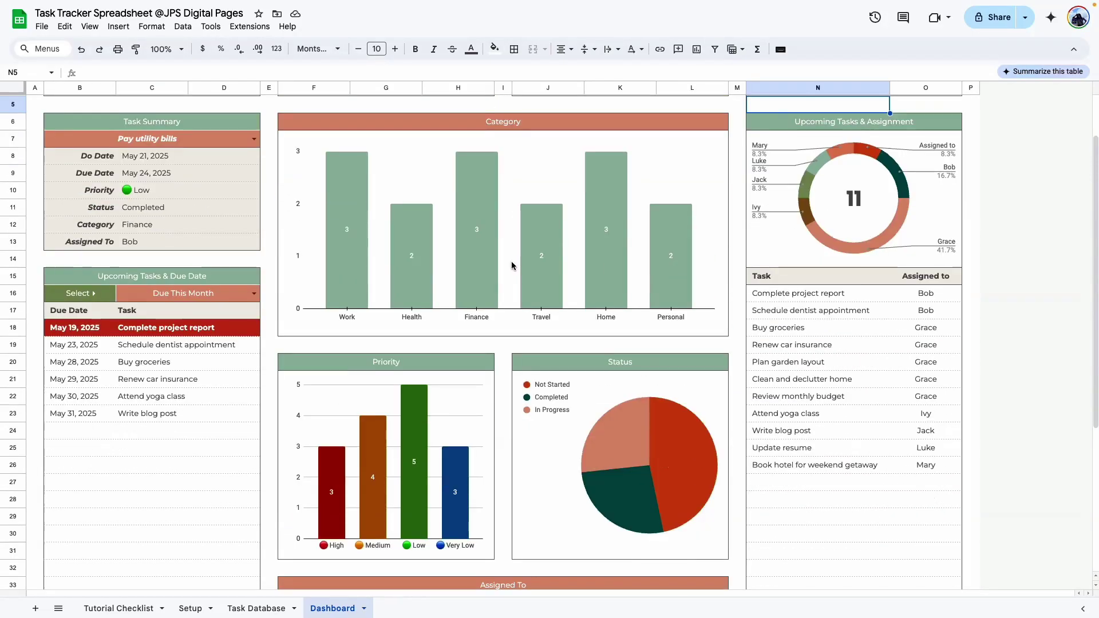
pyautogui.scroll(-3, 512, 265)
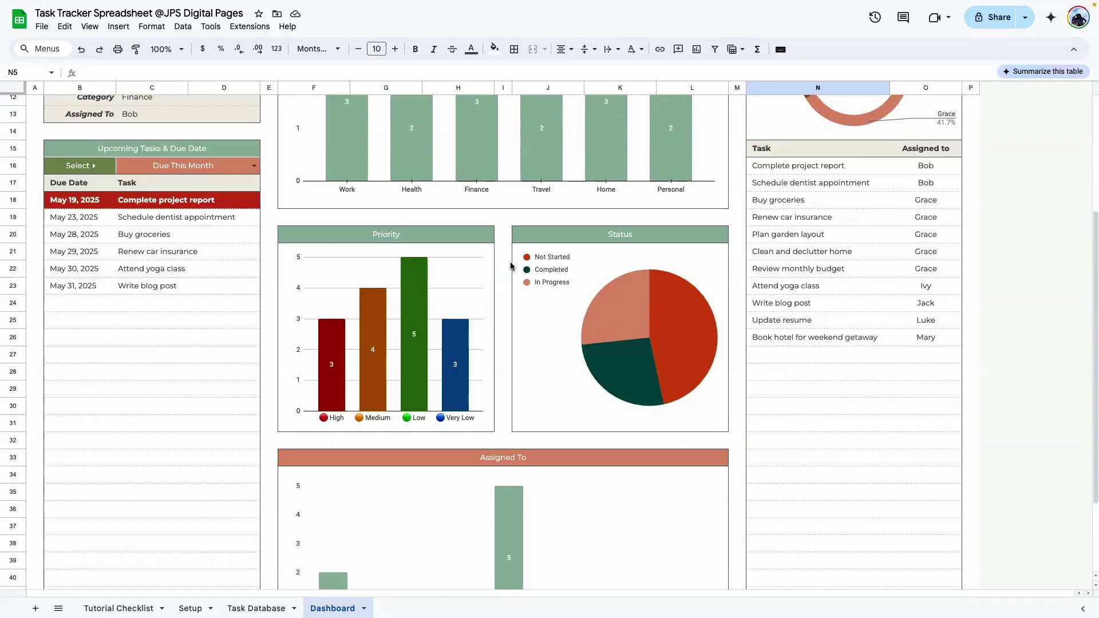
pyautogui.scroll(-1, 511, 265)
pyautogui.scroll(5, 513, 269)
pyautogui.click(836, 413)
pyautogui.click(873, 298)
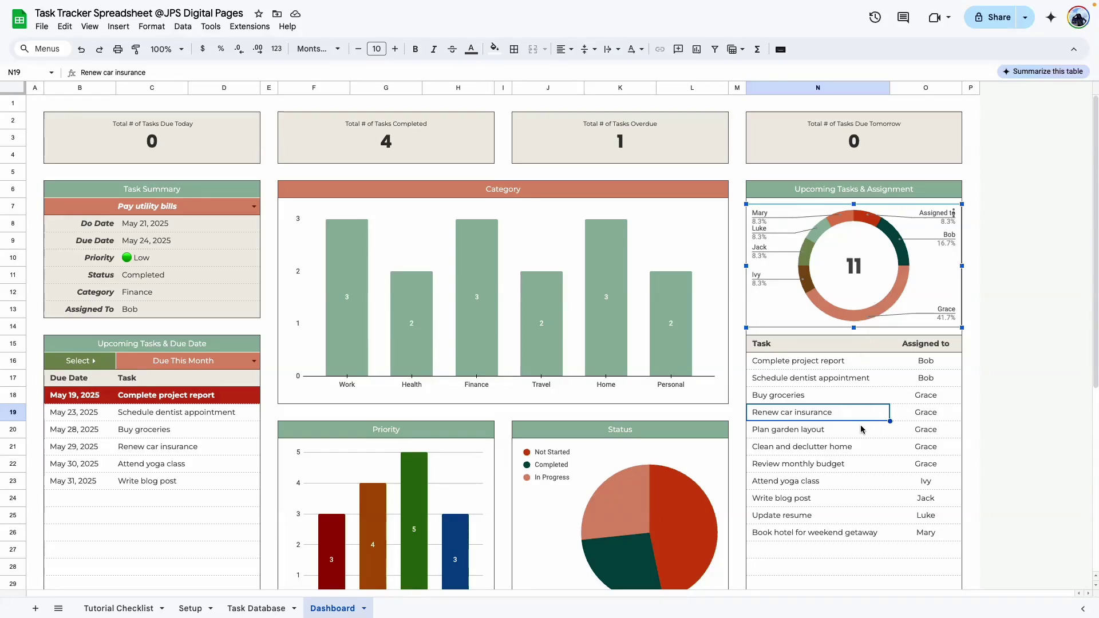
pyautogui.click(847, 480)
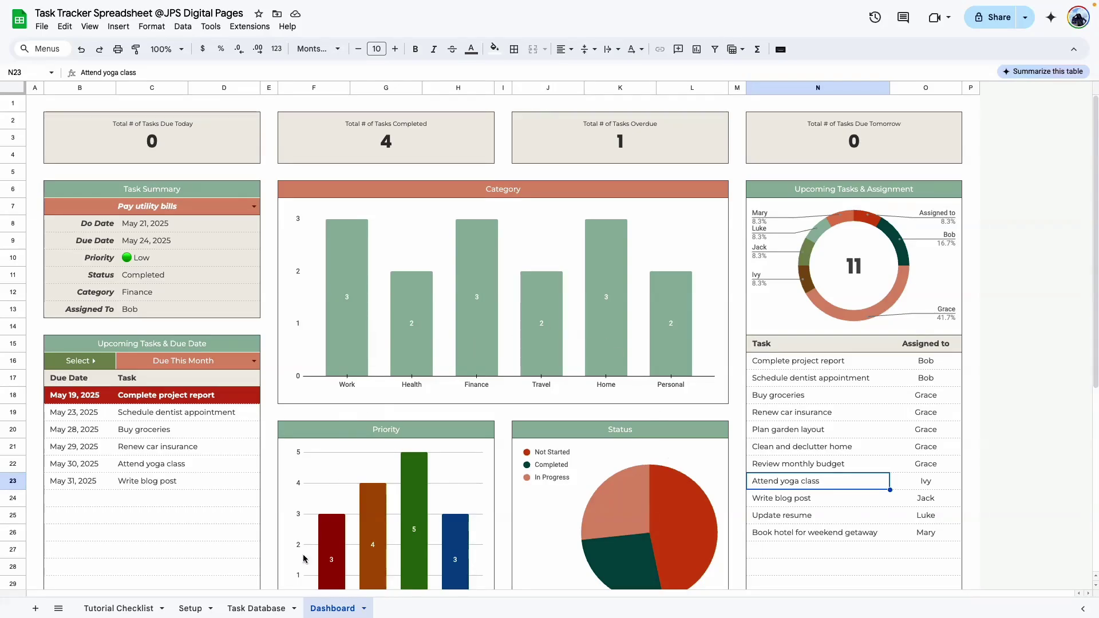
# Mark the Template overview item as done on the Tutorial Checklist, viewed at 150% zoom
pyautogui.click(117, 609)
pyautogui.click(180, 49)
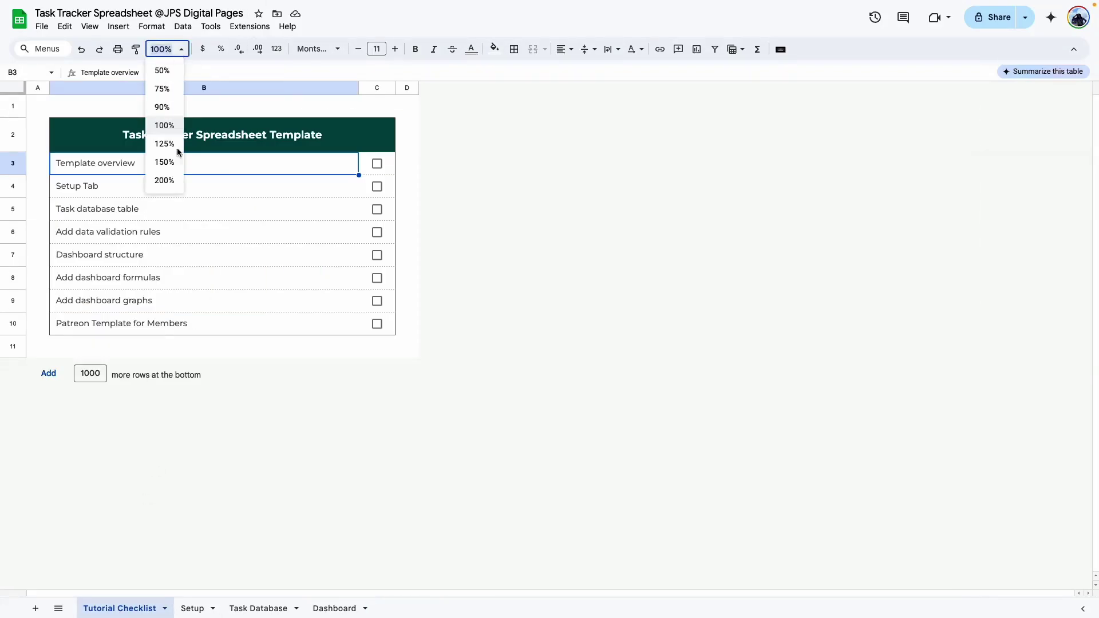
pyautogui.click(165, 164)
pyautogui.click(579, 284)
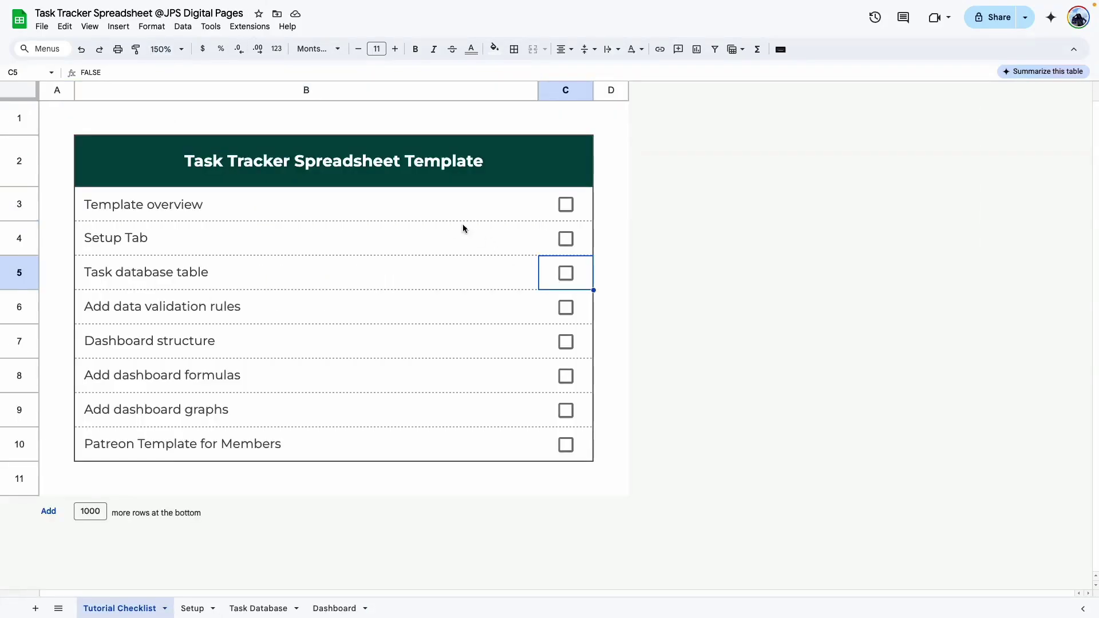
pyautogui.click(566, 204)
pyautogui.click(608, 234)
pyautogui.click(129, 249)
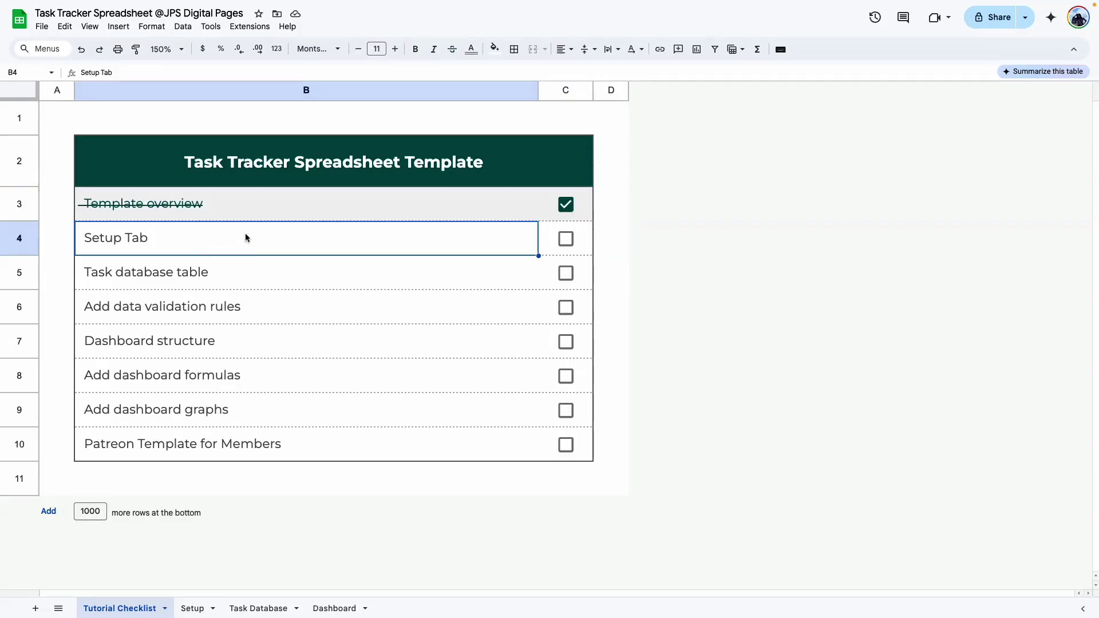
# Examine the Category, Priority, Status and Assigned To lists on the Setup sheet
pyautogui.click(193, 609)
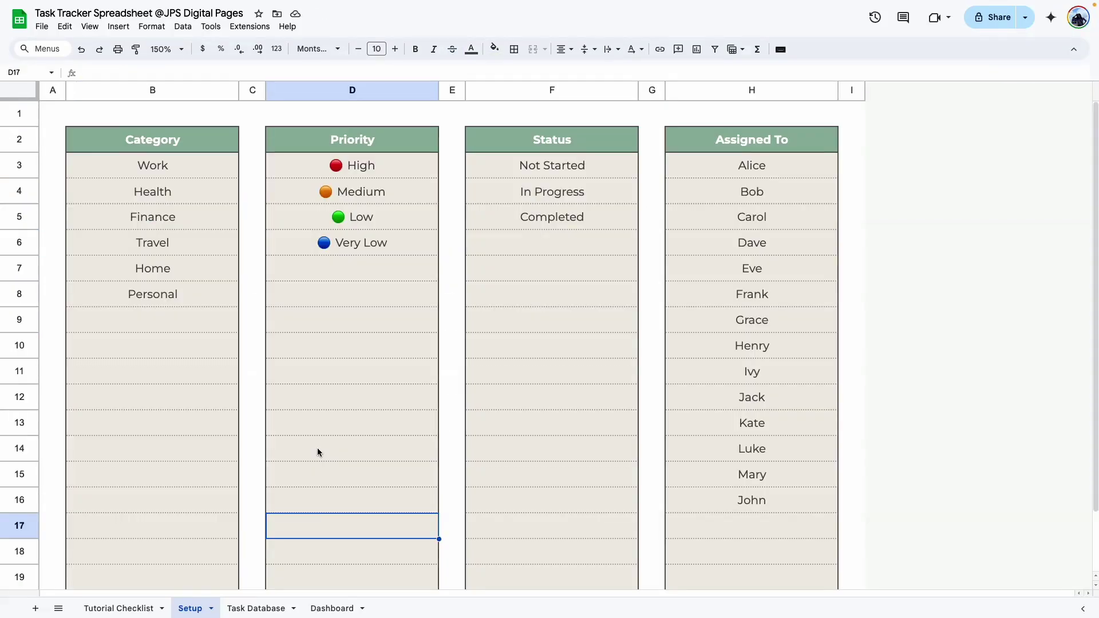
pyautogui.click(174, 148)
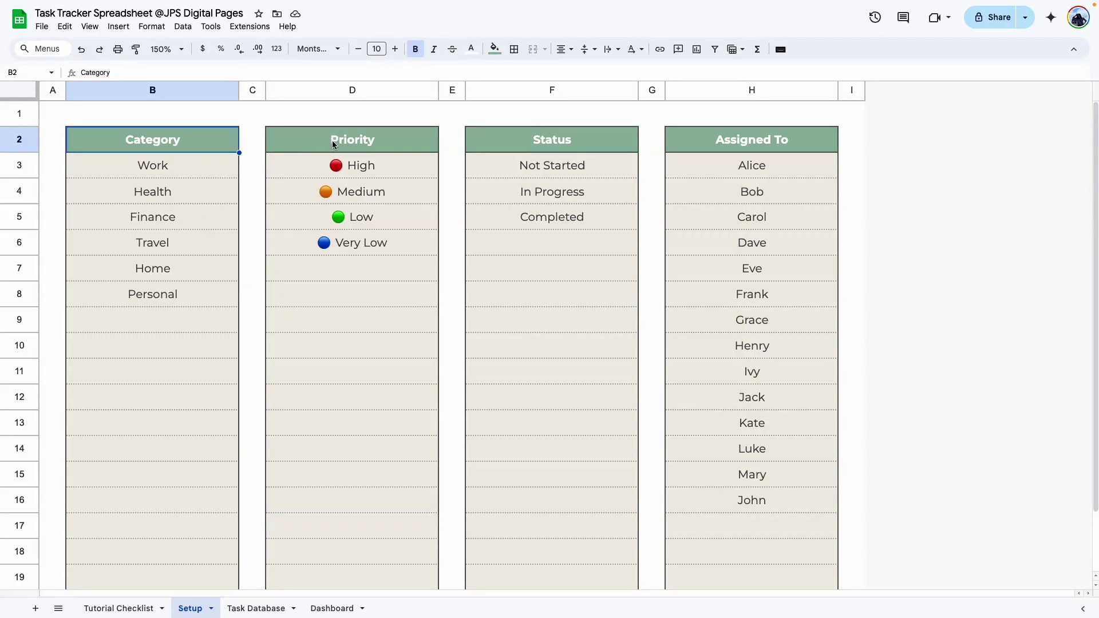
pyautogui.click(736, 148)
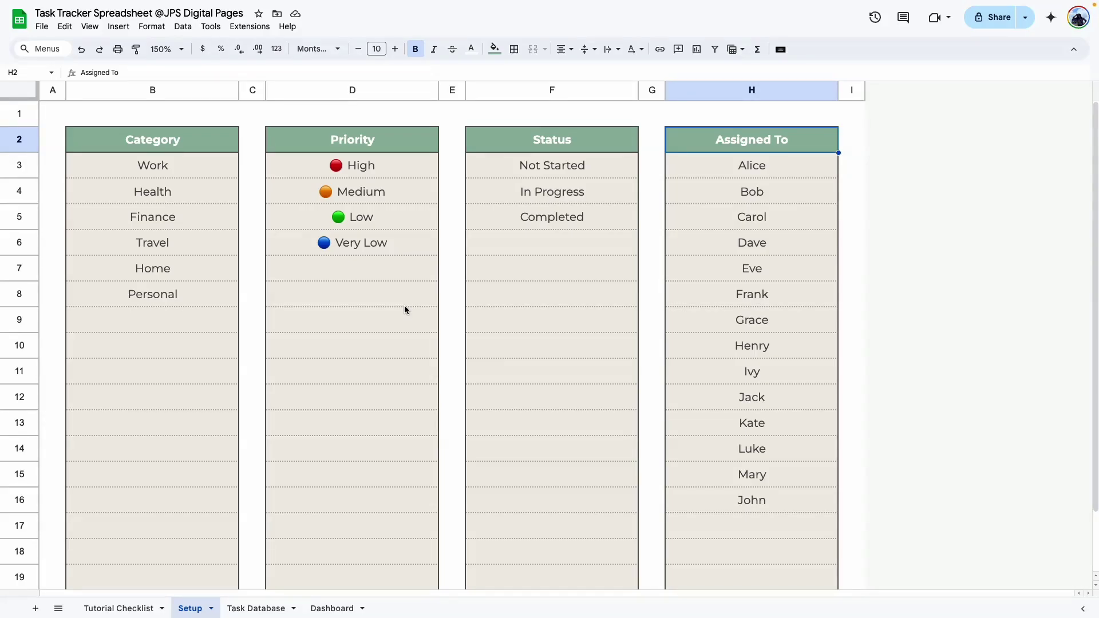
# Add a new sheet after Setup and name it Setup 2
pyautogui.click(36, 610)
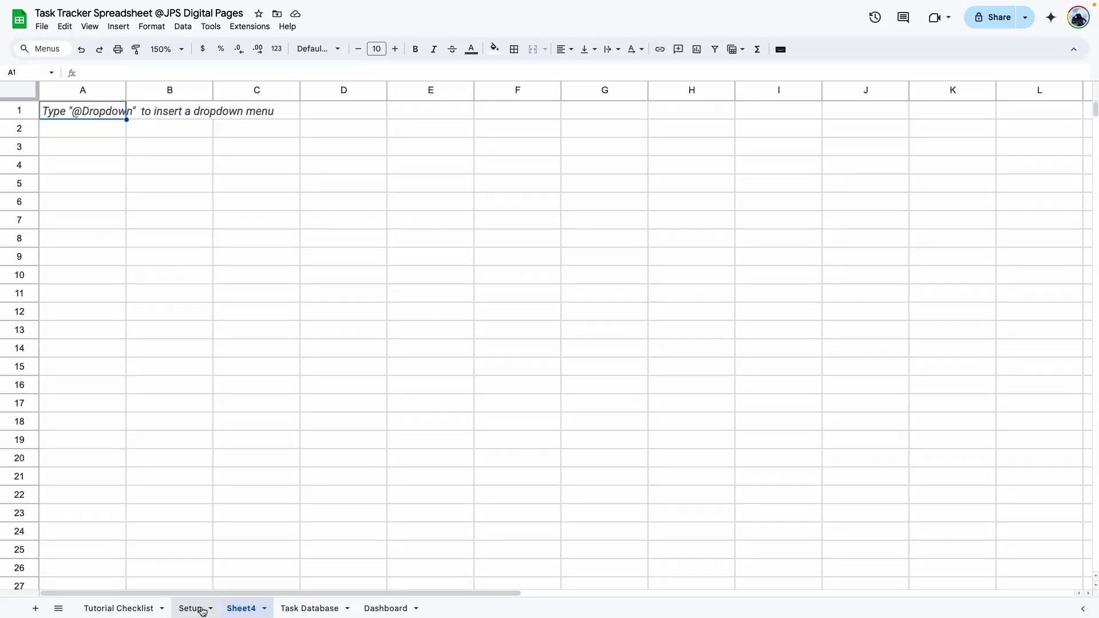
pyautogui.doubleClick(250, 614)
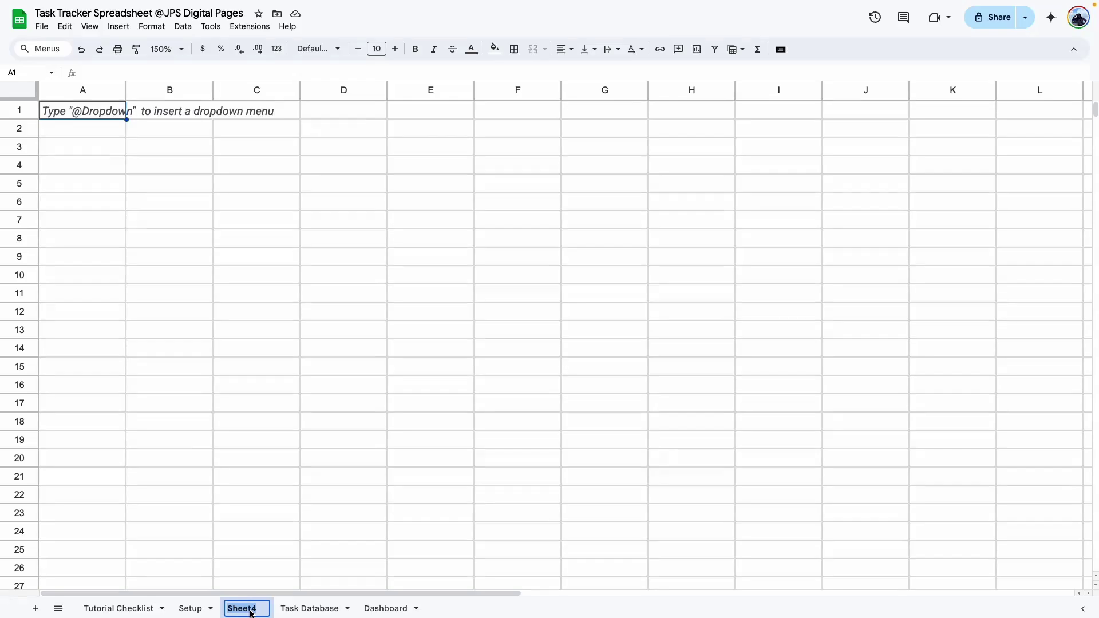
pyautogui.write('Setup 2')
pyautogui.press('Return')
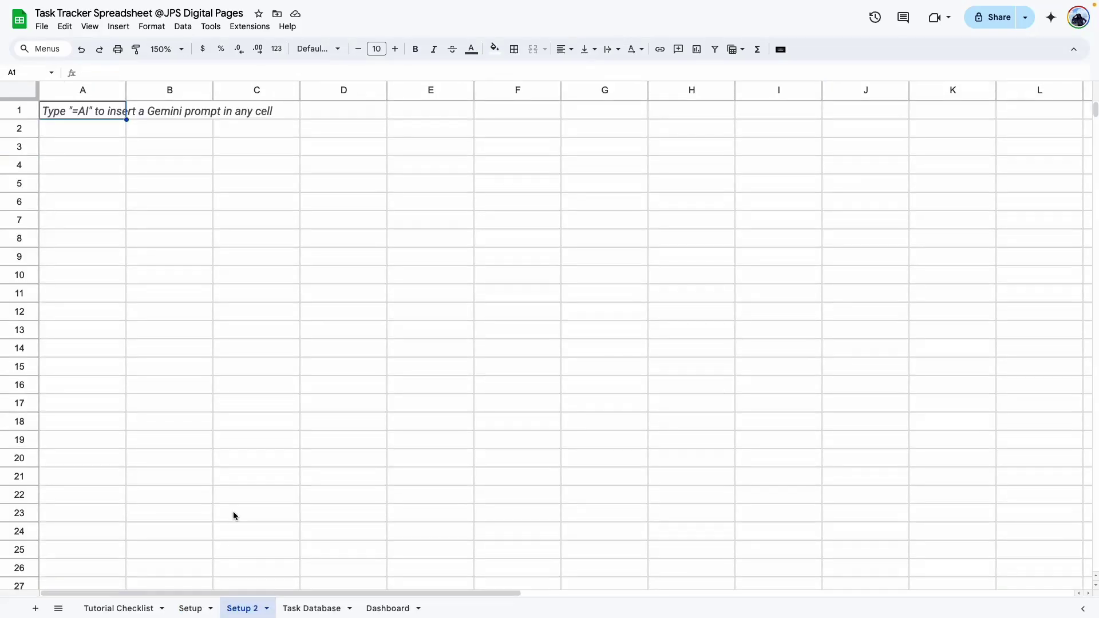
# Using the Setup sheet as reference, trim the Setup 2 sheet to columns A to G and rows 1 to 20
pyautogui.click(195, 610)
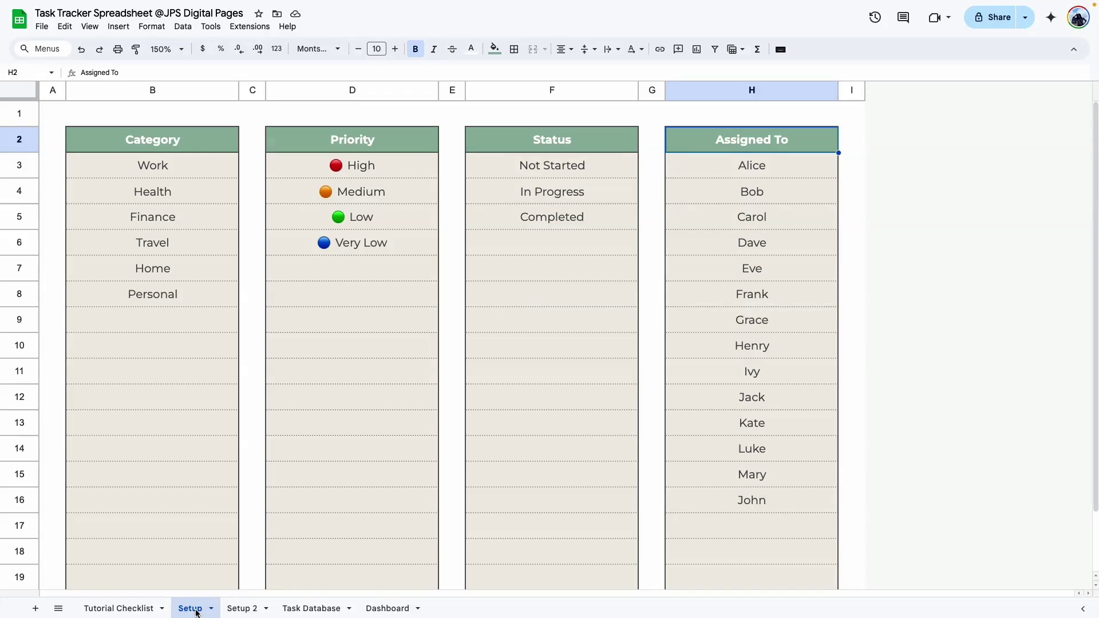
pyautogui.click(213, 482)
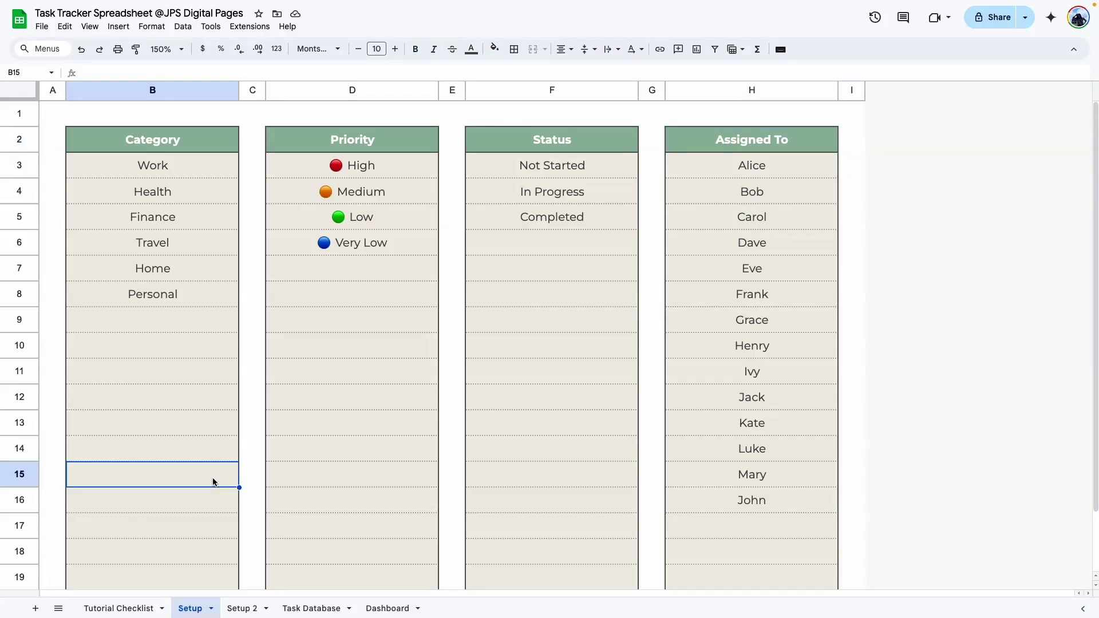
pyautogui.click(236, 612)
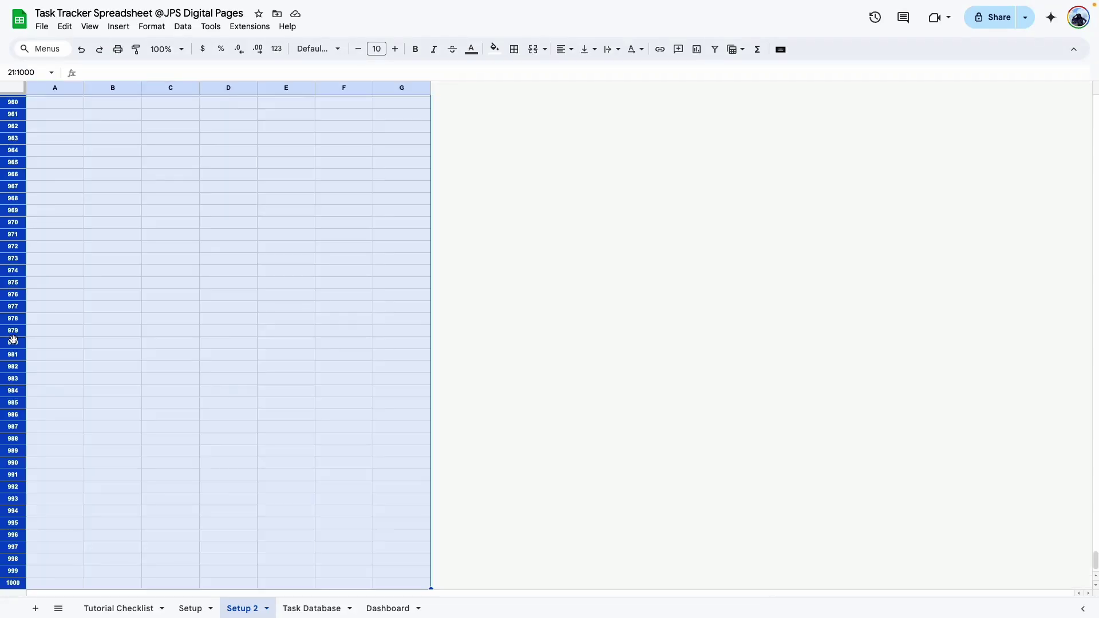
pyautogui.rightClick(12, 343)
pyautogui.click(94, 168)
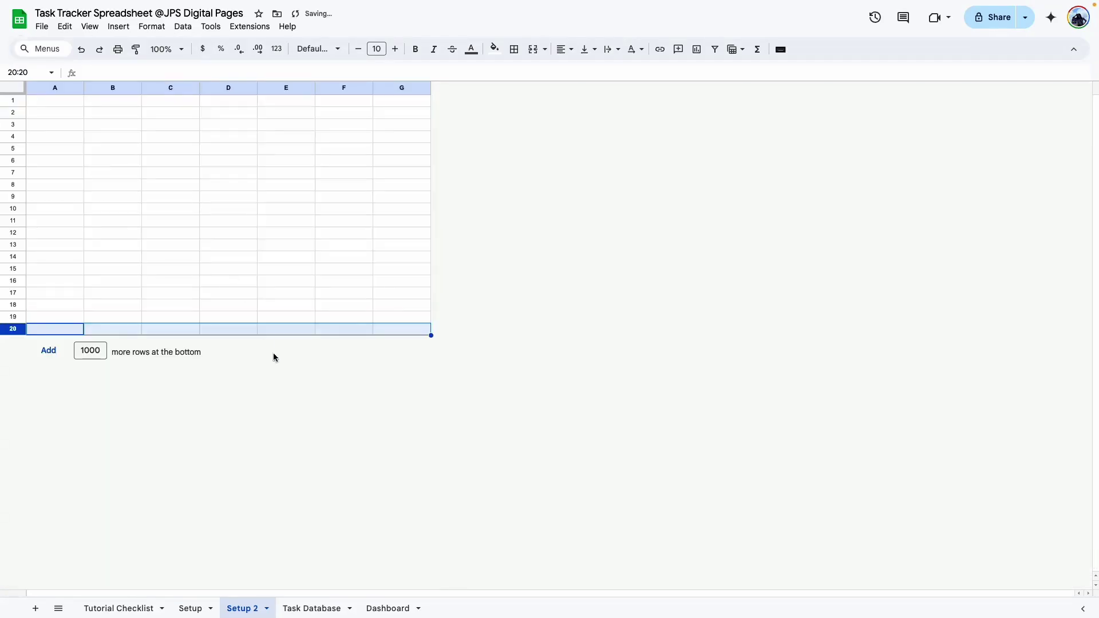
pyautogui.press('Right')
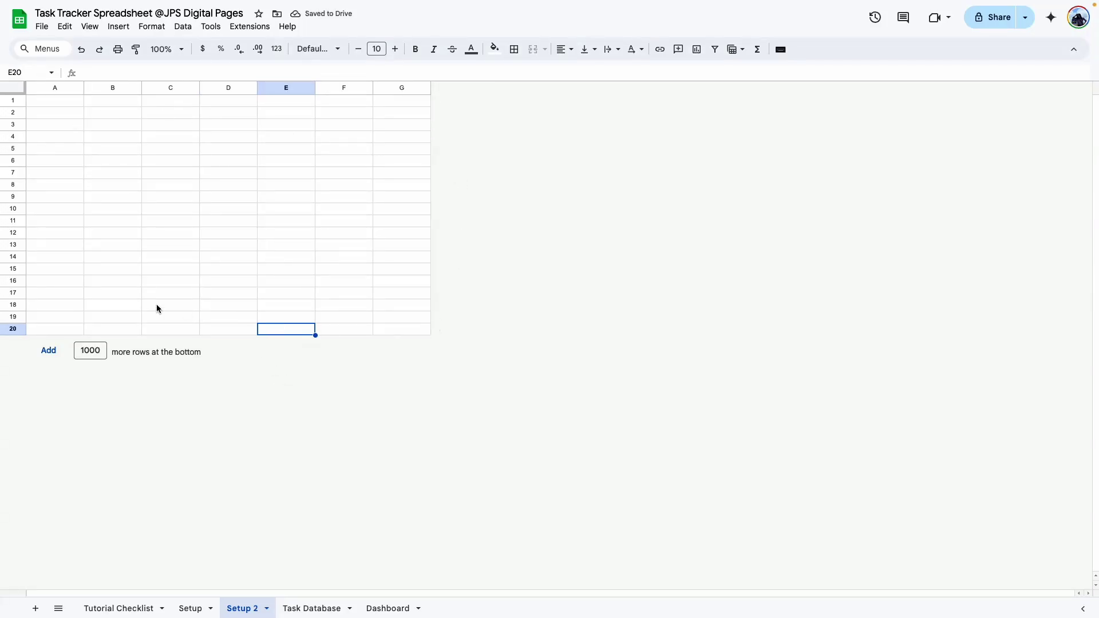
# Compare with the Setup sheet and insert two more columns in Setup 2 so it spans columns A to I
pyautogui.click(178, 607)
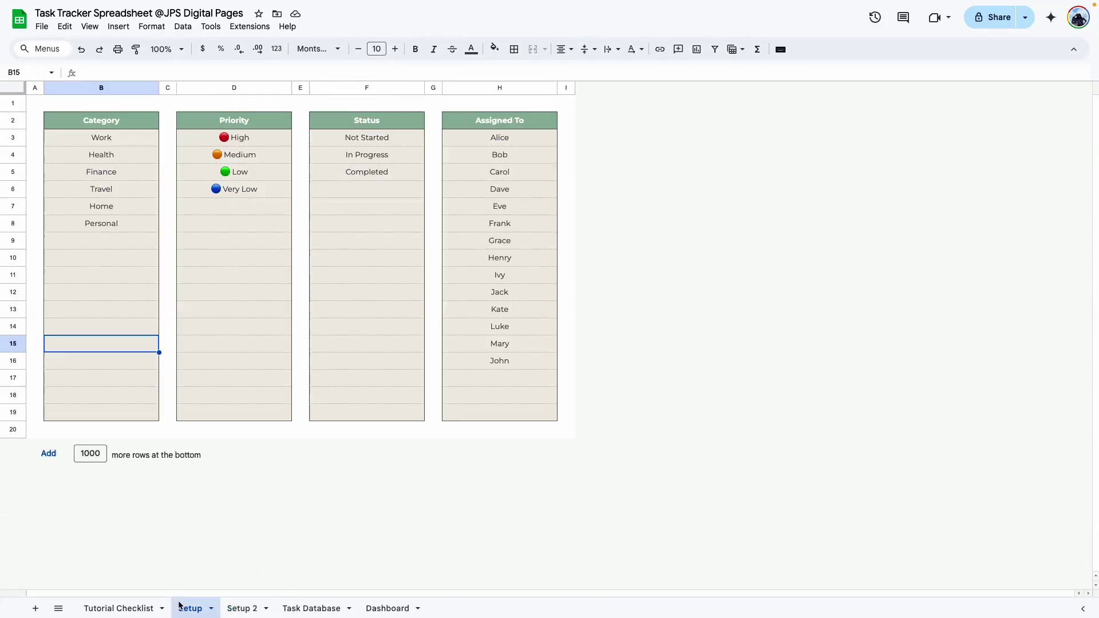
pyautogui.click(642, 423)
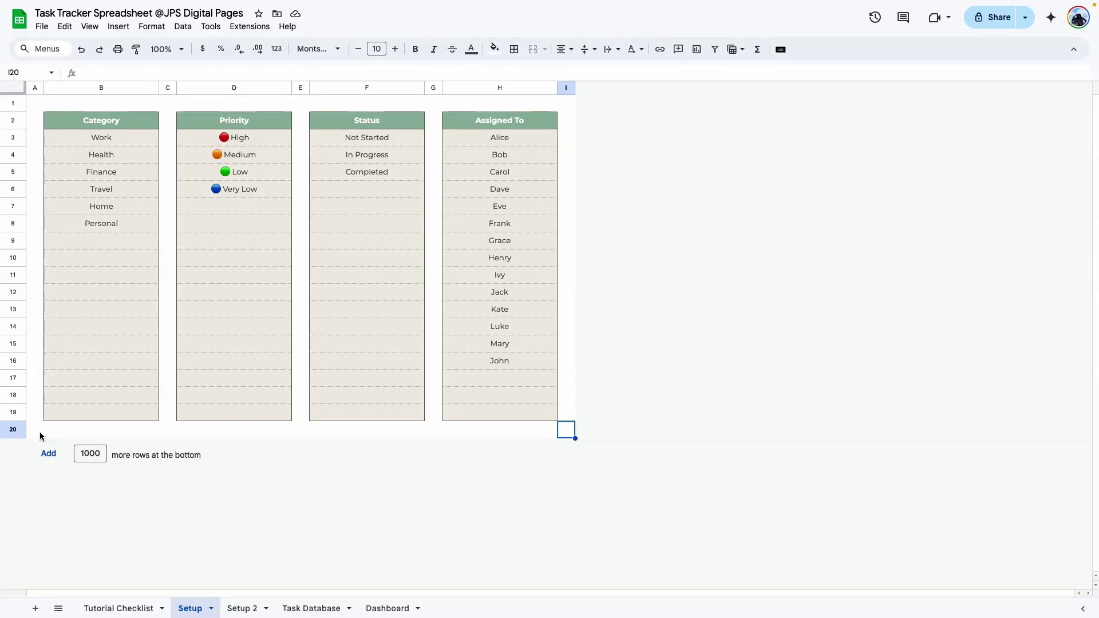
pyautogui.click(242, 608)
pyautogui.rightClick(404, 84)
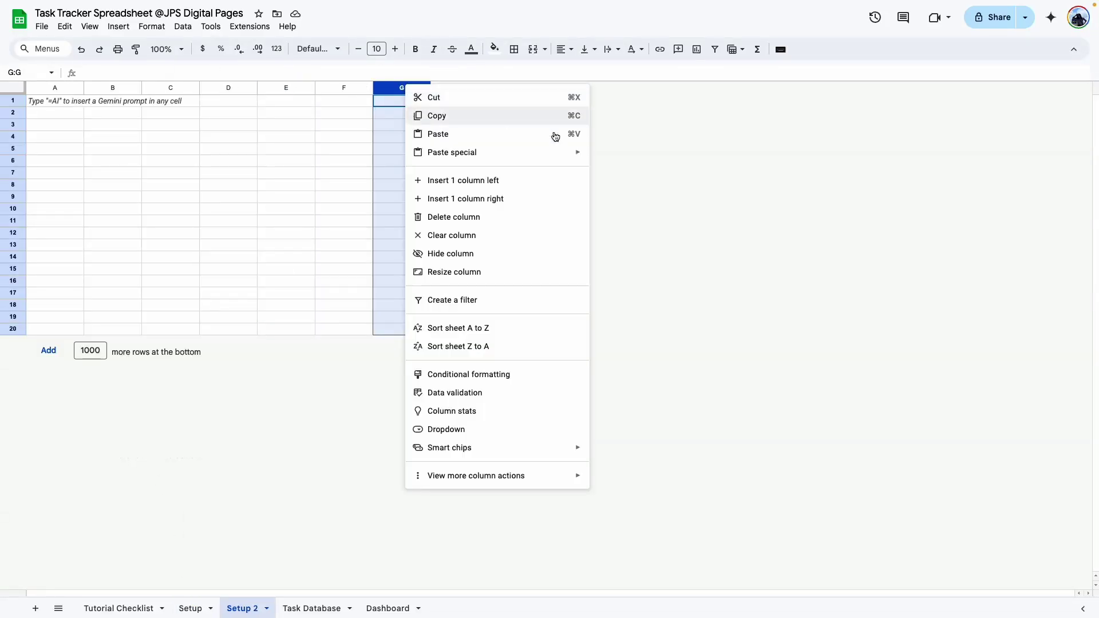
pyautogui.click(489, 180)
pyautogui.rightClick(442, 87)
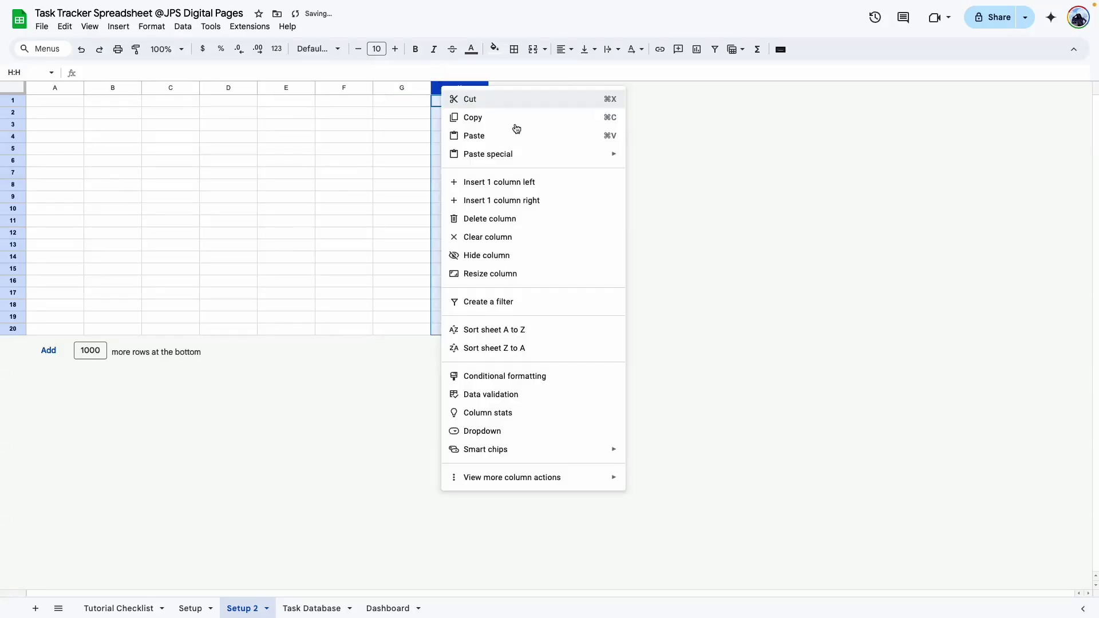
pyautogui.click(510, 201)
pyautogui.click(190, 608)
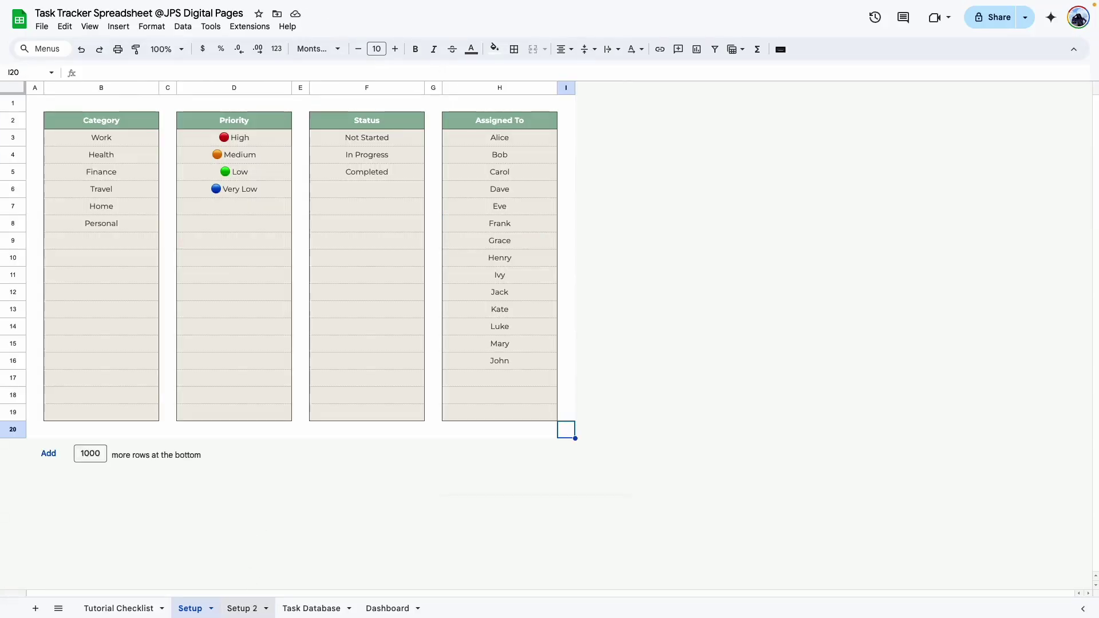
# Format the entire Setup 2 sheet in the Montserrat font with text centered horizontally and aligned to the middle vertically
pyautogui.click(242, 609)
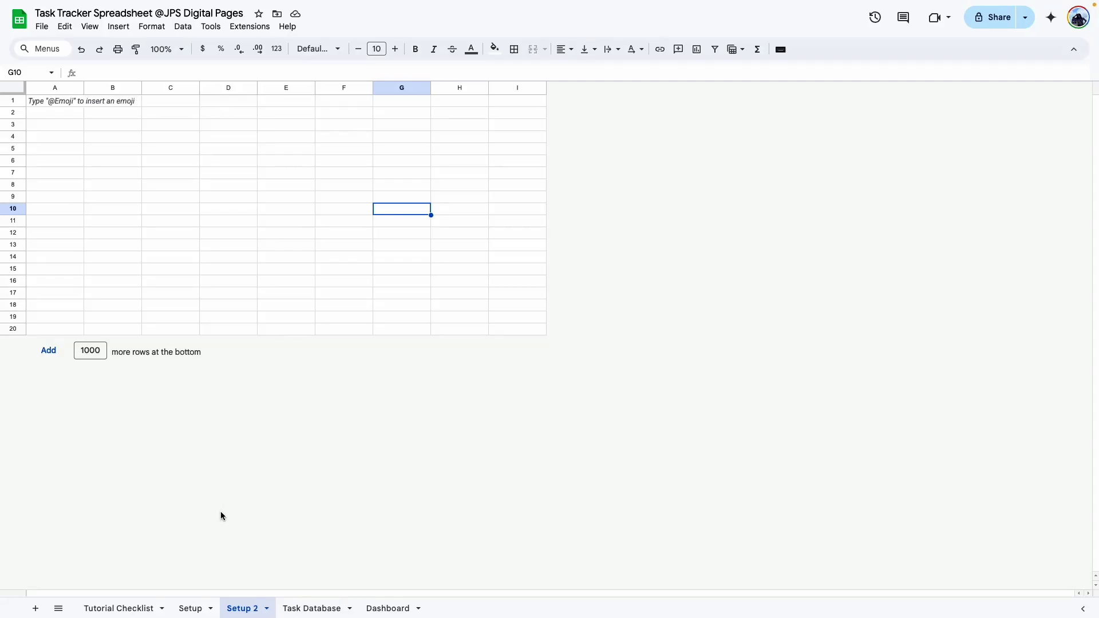
pyautogui.hotkey('ctrl', 'Home')
pyautogui.hotkey('ctrl', 'a')
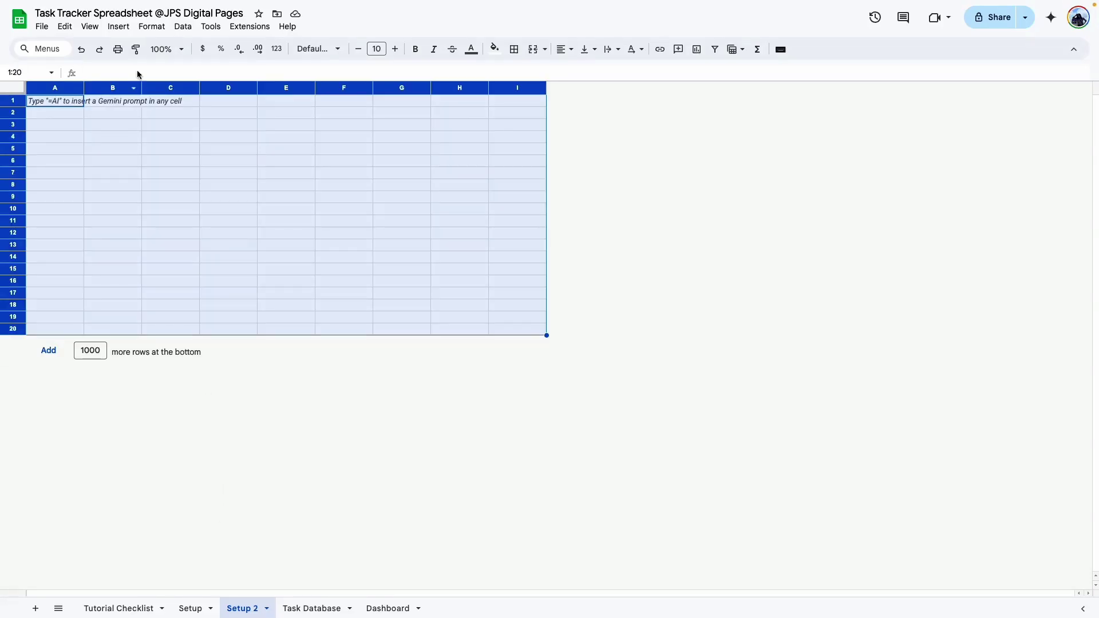
pyautogui.click(302, 50)
pyautogui.click(364, 163)
pyautogui.click(564, 49)
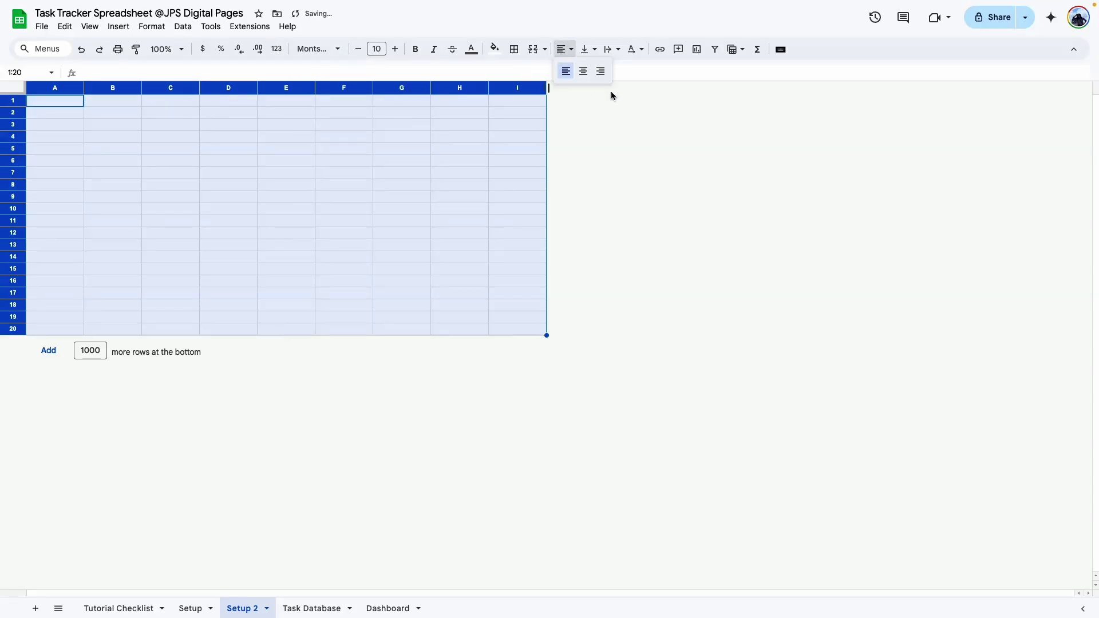
pyautogui.click(584, 71)
pyautogui.click(584, 50)
pyautogui.click(604, 71)
# Set the height of rows 1 to 20 on Setup 2 to 30 pixels
pyautogui.click(420, 174)
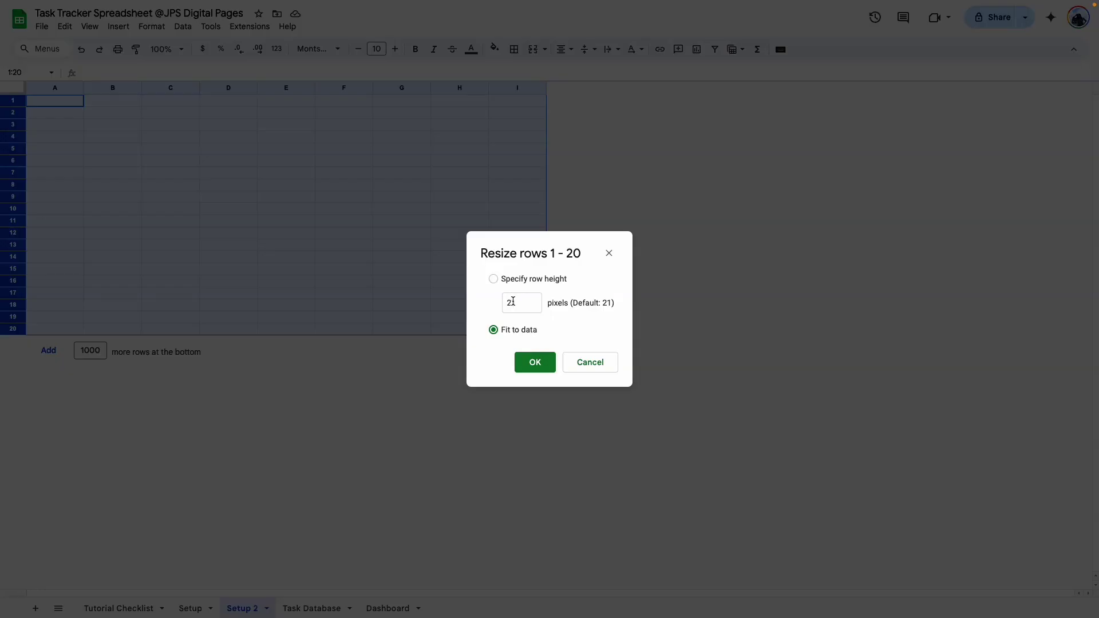
pyautogui.doubleClick(513, 302)
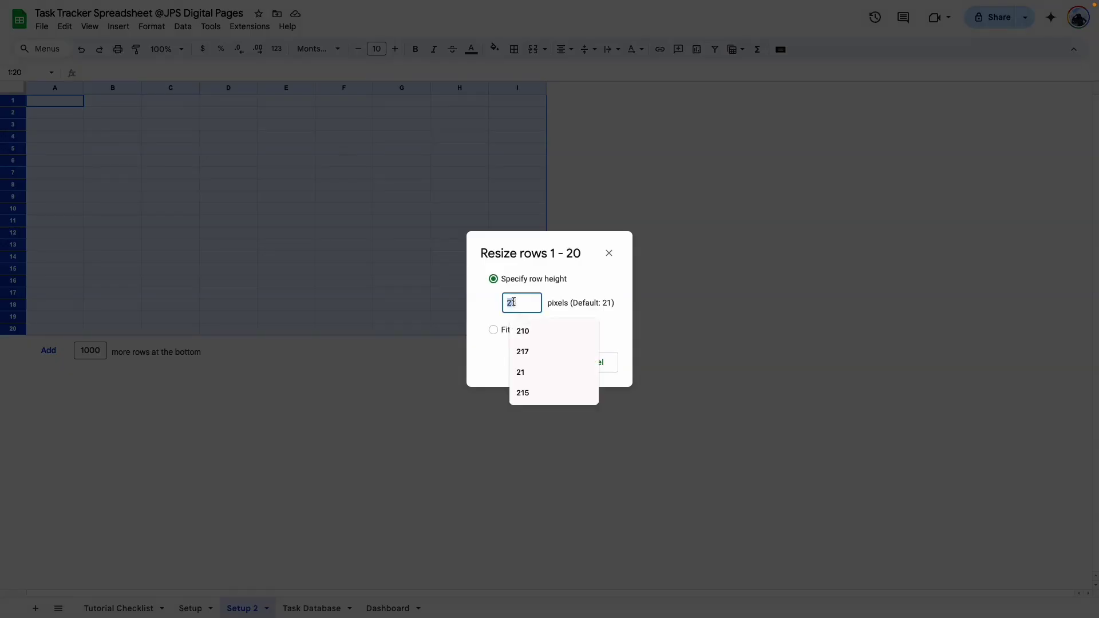
pyautogui.write('30')
pyautogui.press('Return')
pyautogui.click(151, 202)
# Narrow the outer columns A and I on Setup 2 to 30 pixels
pyautogui.click(42, 86)
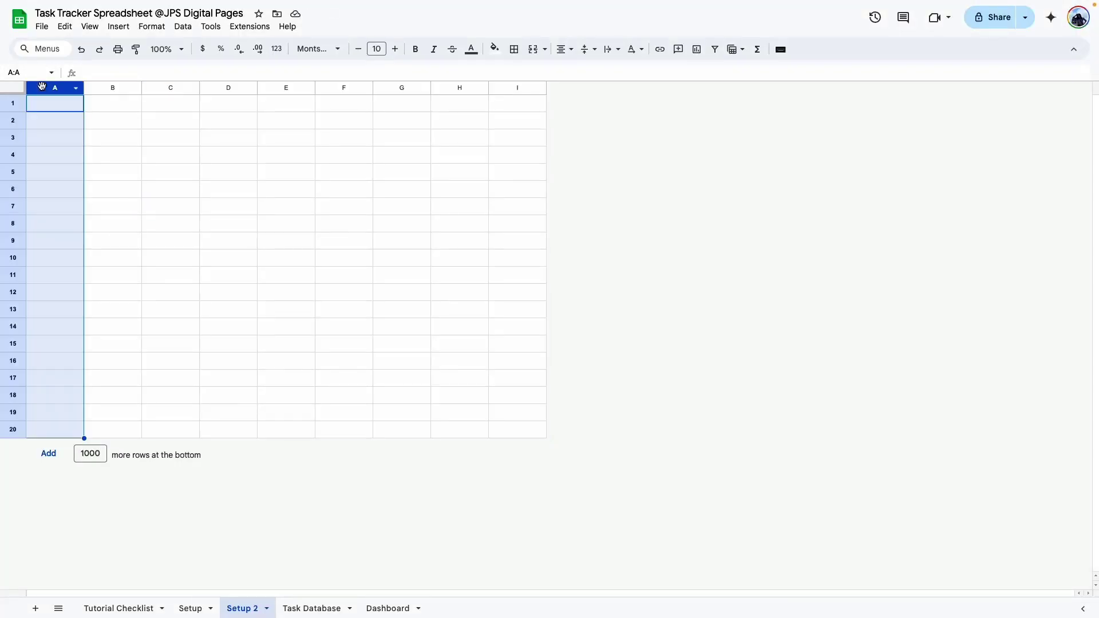
pyautogui.keyDown('ctrl'); pyautogui.click(518, 90); pyautogui.keyUp('ctrl')
pyautogui.rightClick(518, 89)
pyautogui.click(596, 152)
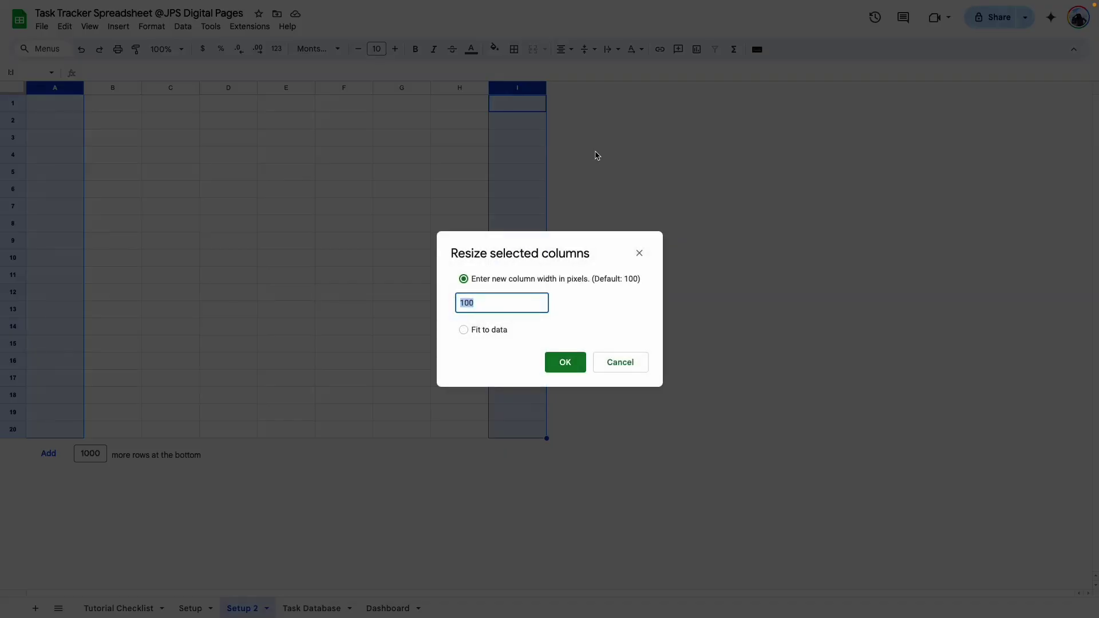
pyautogui.write('30')
pyautogui.press('Return')
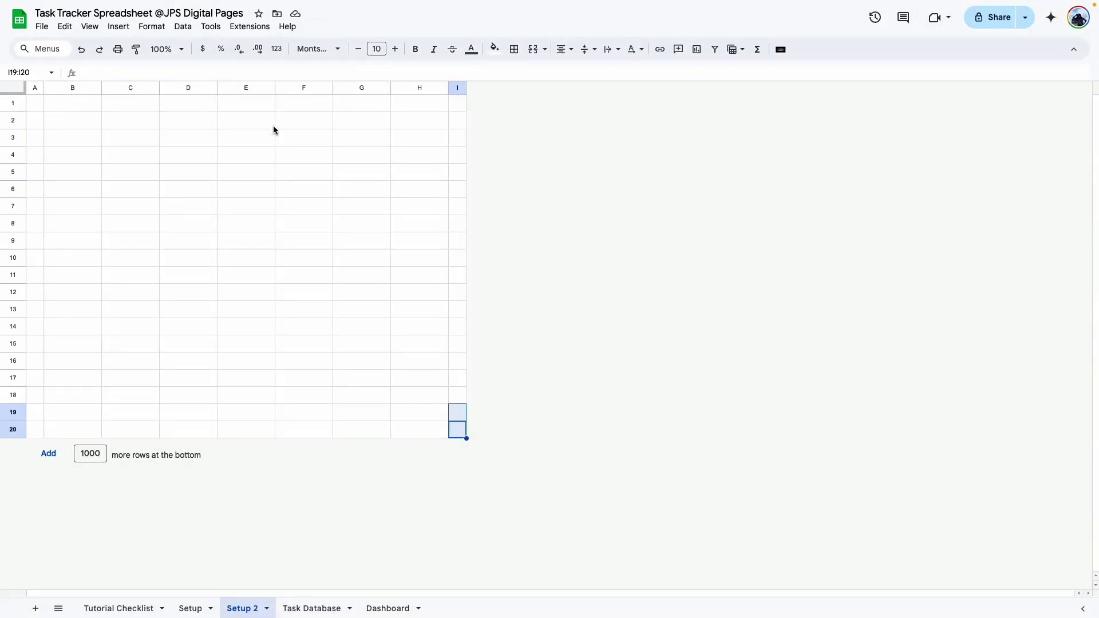
pyautogui.click(240, 200)
# Check the column layout on the Setup sheet and set the spacer columns C, E and G on Setup 2 to 30 pixels
pyautogui.click(190, 608)
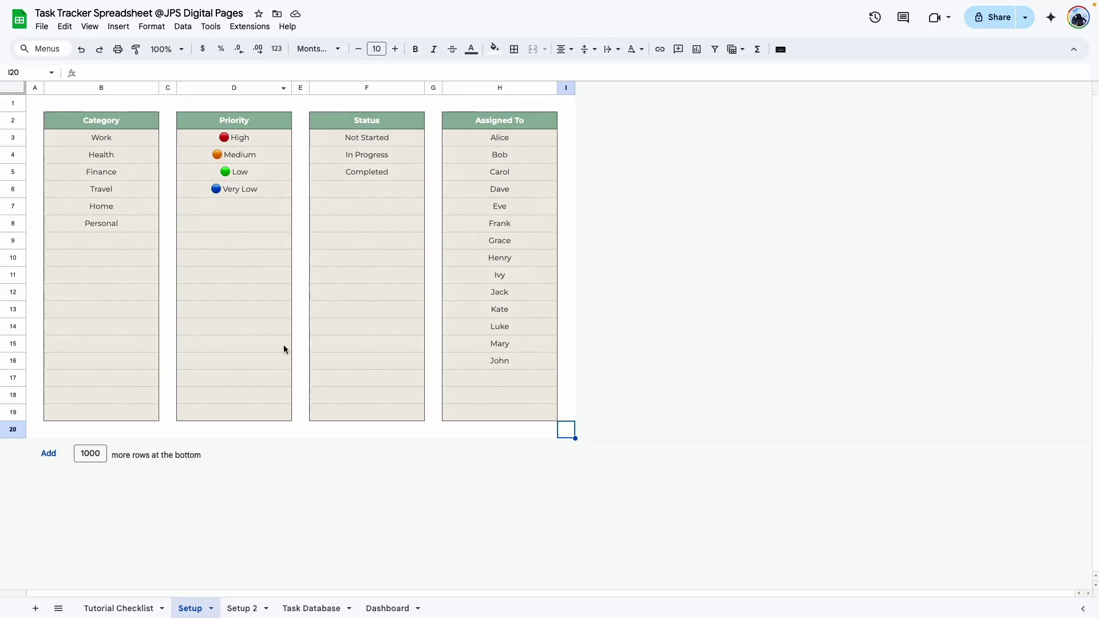
pyautogui.click(245, 606)
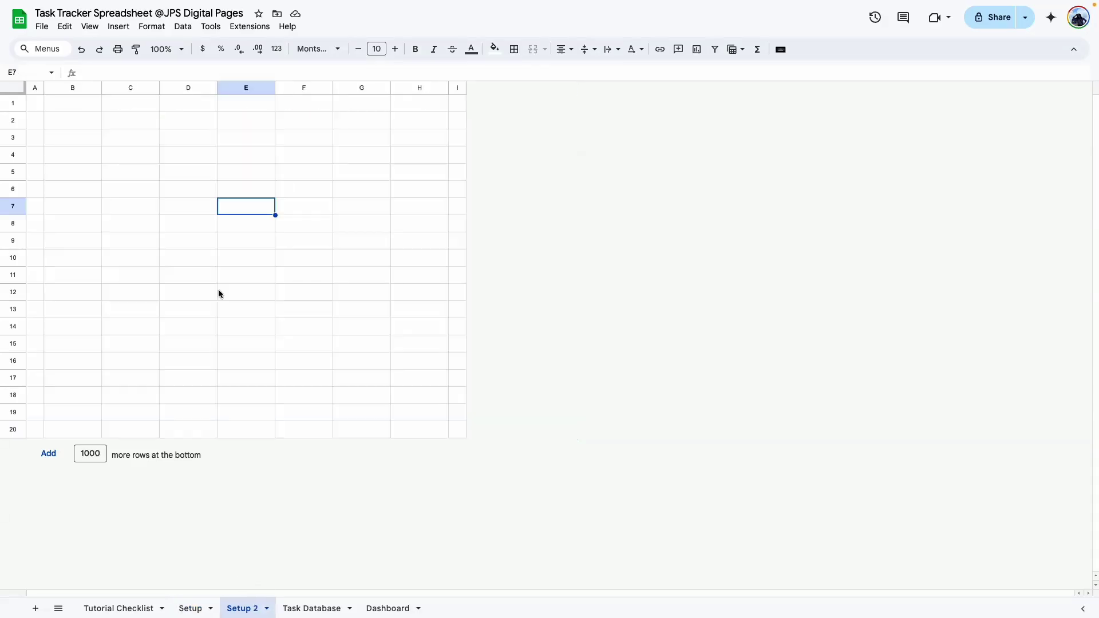
pyautogui.click(117, 86)
pyautogui.keyDown('ctrl'); pyautogui.click(246, 87); pyautogui.keyUp('ctrl')
pyautogui.keyDown('ctrl'); pyautogui.click(361, 87); pyautogui.keyUp('ctrl')
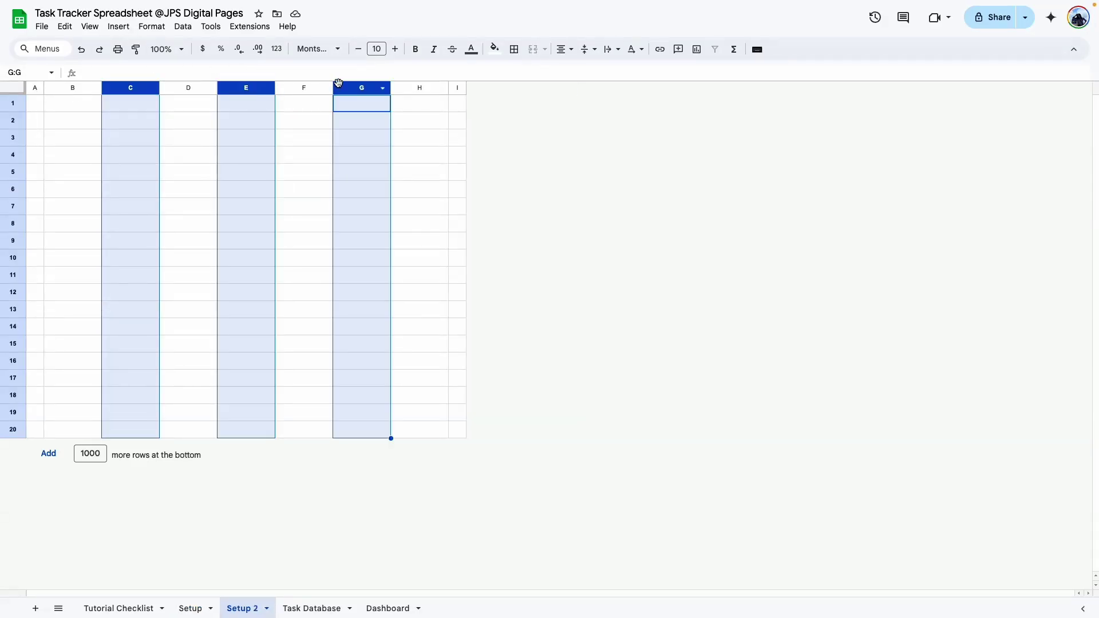
pyautogui.rightClick(344, 88)
pyautogui.click(409, 153)
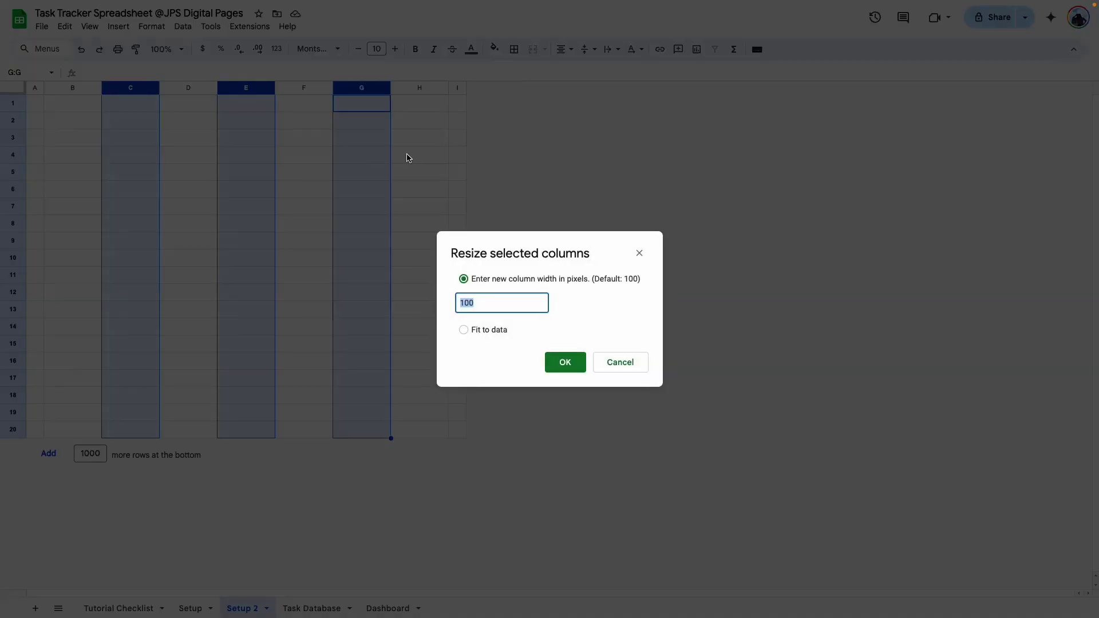
pyautogui.write('30')
pyautogui.click(565, 362)
# Widen the list columns B, D, F and H on Setup 2 to the same larger width
pyautogui.click(73, 88)
pyautogui.keyDown('super'); pyautogui.click(143, 88); pyautogui.keyUp('super')
pyautogui.click(132, 166)
pyautogui.click(56, 88)
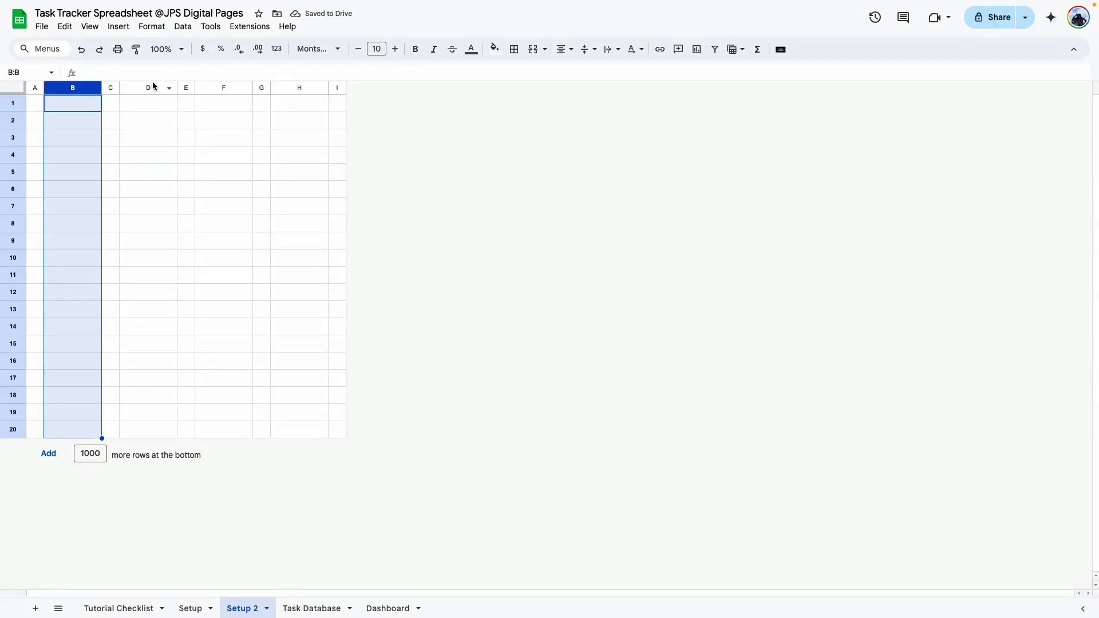
pyautogui.keyDown('super'); pyautogui.click(154, 87); pyautogui.keyUp('super')
pyautogui.keyDown('super'); pyautogui.click(223, 87); pyautogui.keyUp('super')
pyautogui.keyDown('super'); pyautogui.click(277, 87); pyautogui.keyUp('super')
# Enter the headers Category in B2, Priority in D2, Status in F2 and Assigned to in H2
pyautogui.click(74, 123)
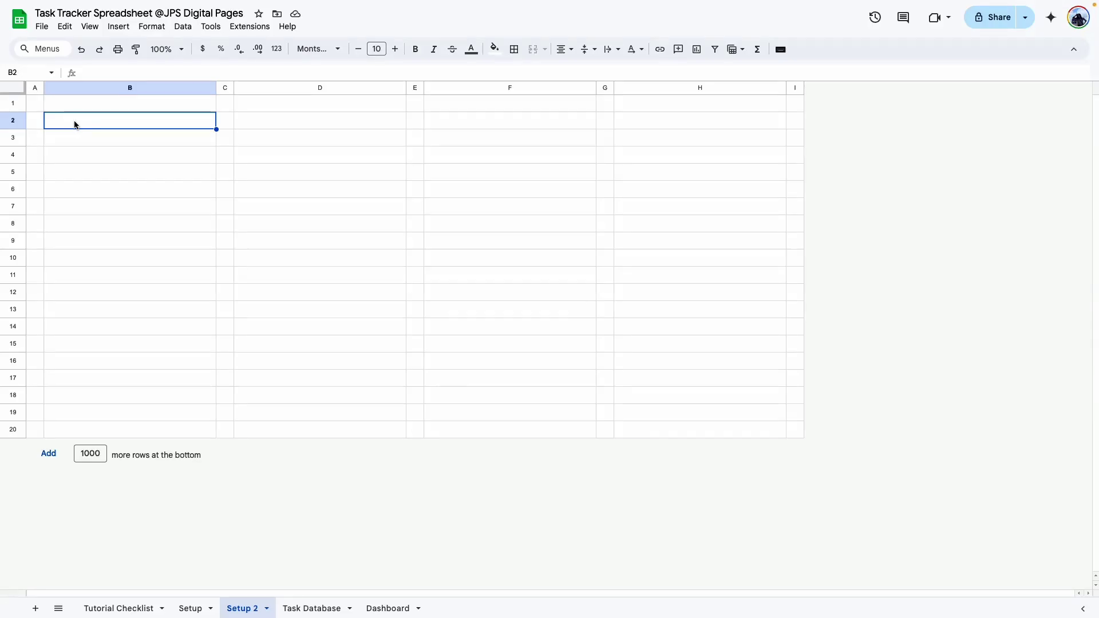
pyautogui.write('Category')
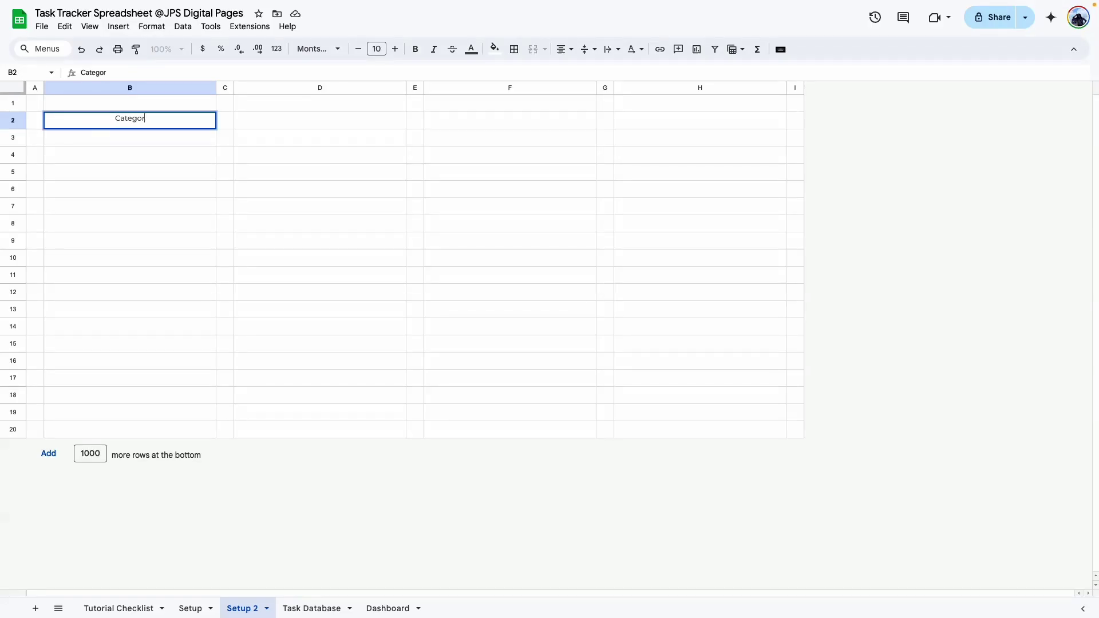
pyautogui.click(293, 115)
pyautogui.write('Priority')
pyautogui.write('Status')
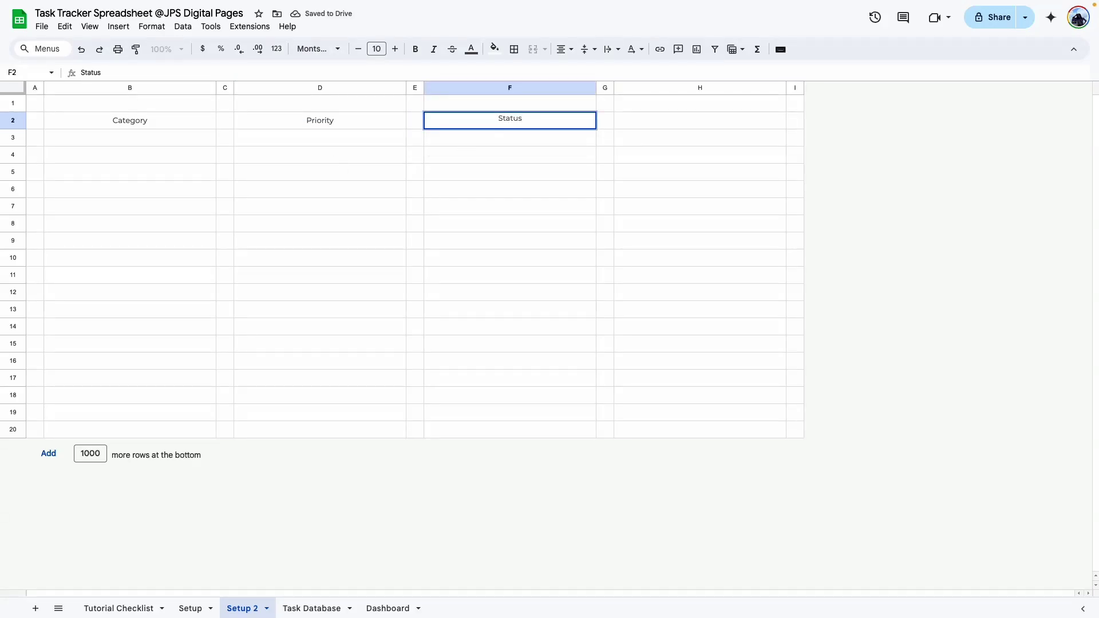
pyautogui.click(649, 120)
pyautogui.write('Assigned to')
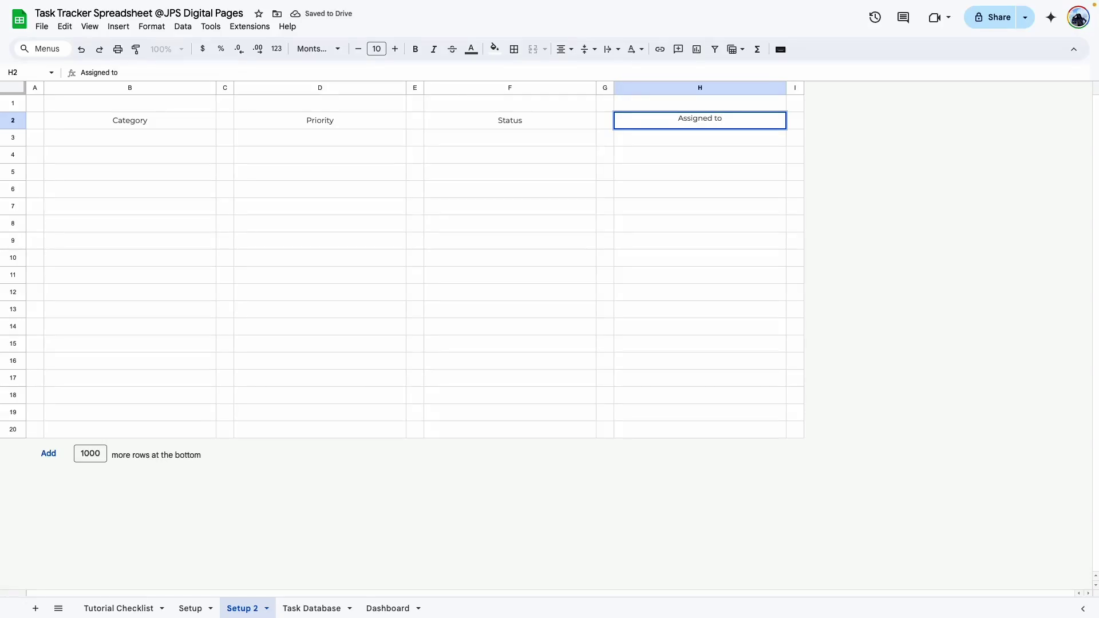
# Add an outer border around B2:B19 and a border line below the Category header in B2
pyautogui.moveTo(130, 120); pyautogui.dragTo(149, 417)
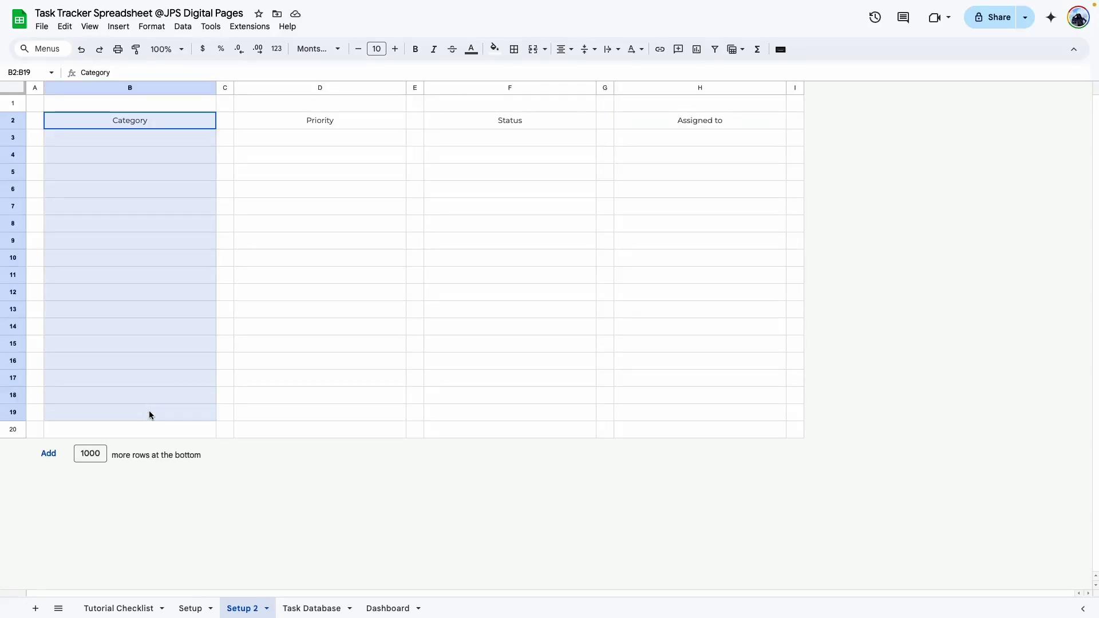
pyautogui.click(514, 48)
pyautogui.click(596, 75)
pyautogui.click(514, 48)
pyautogui.click(321, 222)
pyautogui.click(133, 127)
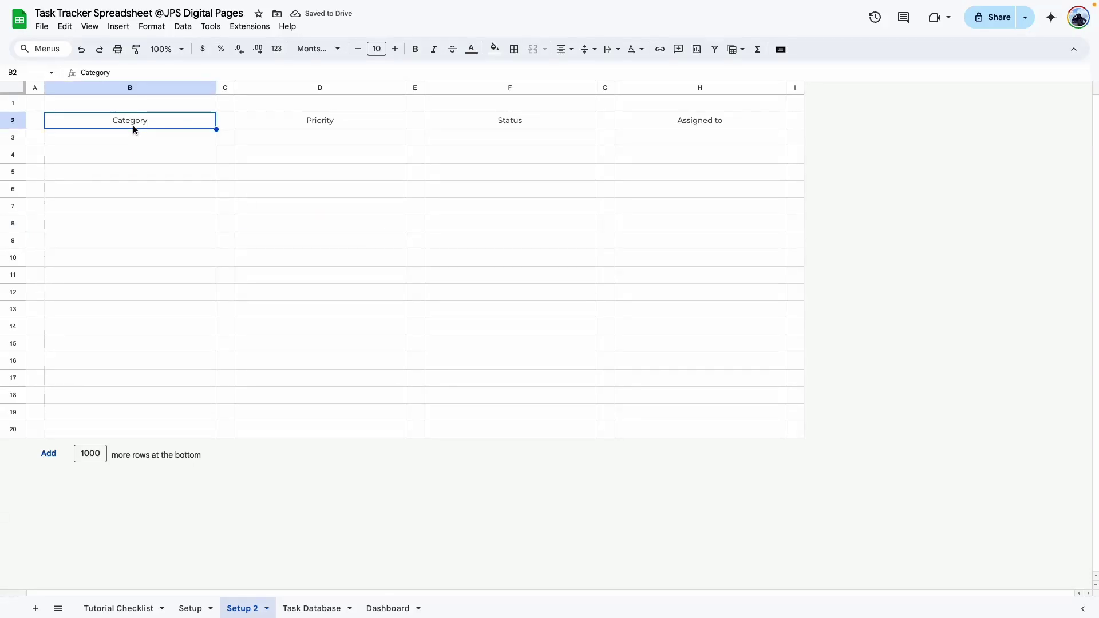
pyautogui.press('Down')
pyautogui.press('Down')
pyautogui.press('Down')
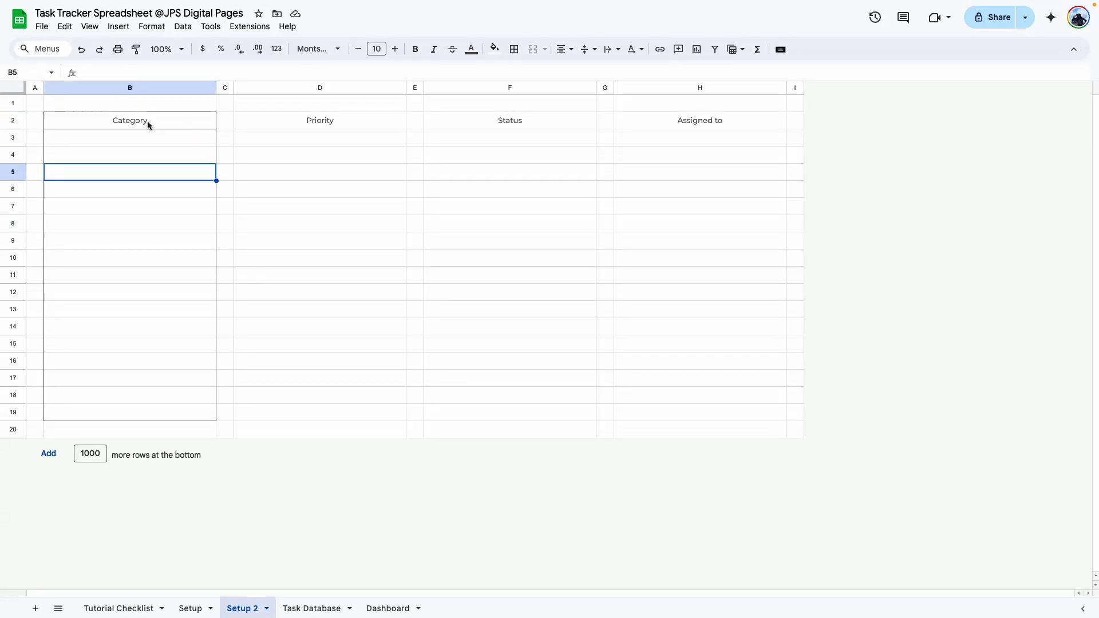
# Open the custom theme settings from the Category header's fill colors and browse the available spreadsheet themes
pyautogui.click(147, 122)
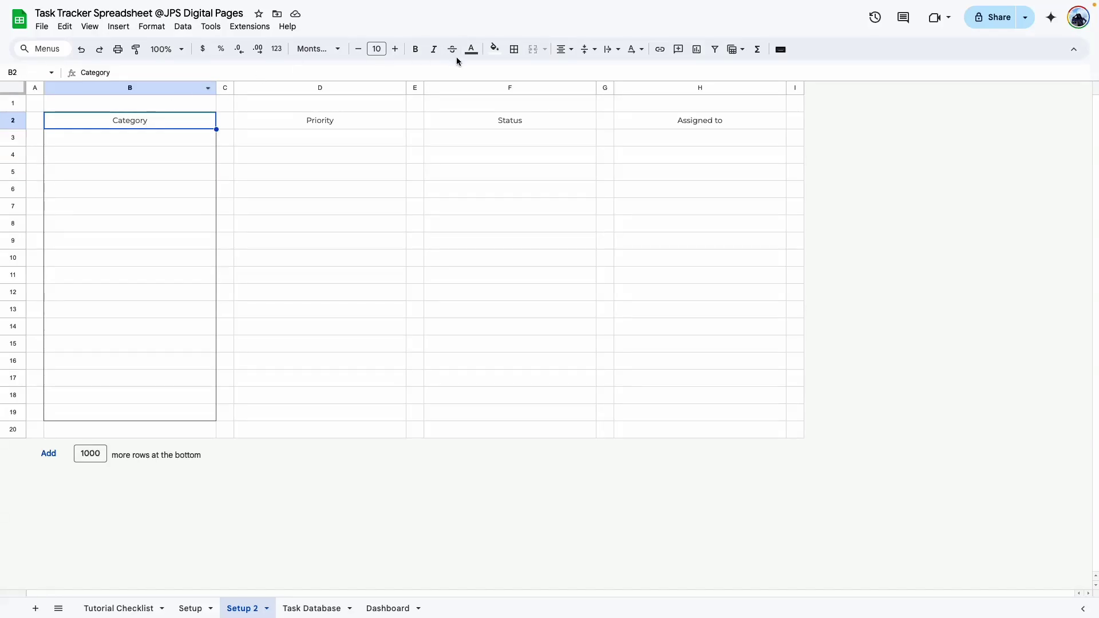
pyautogui.click(496, 49)
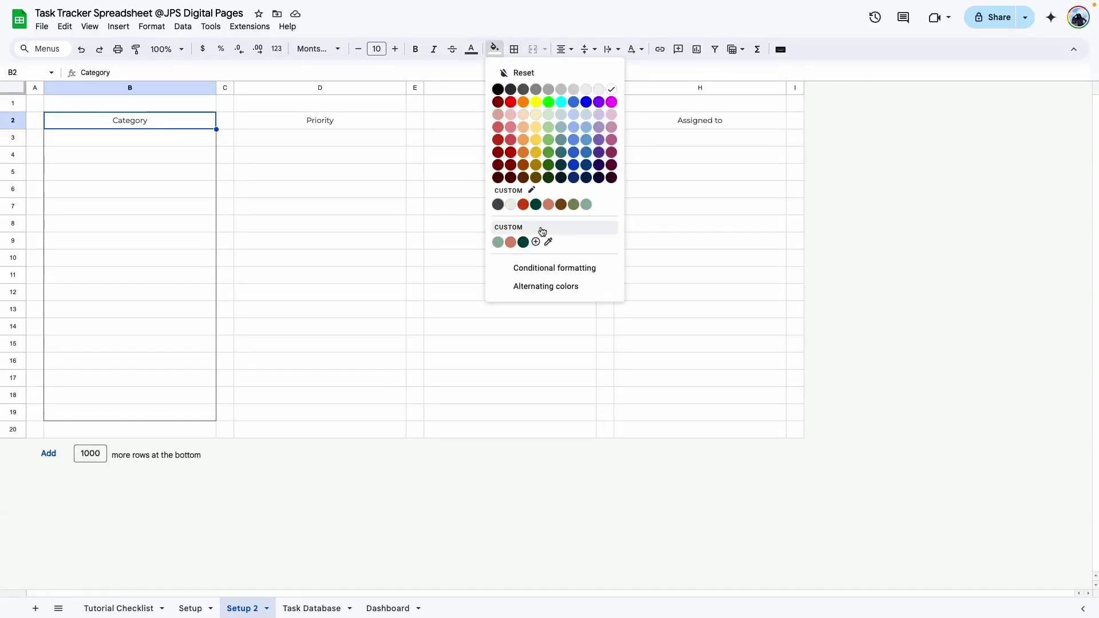
pyautogui.click(532, 191)
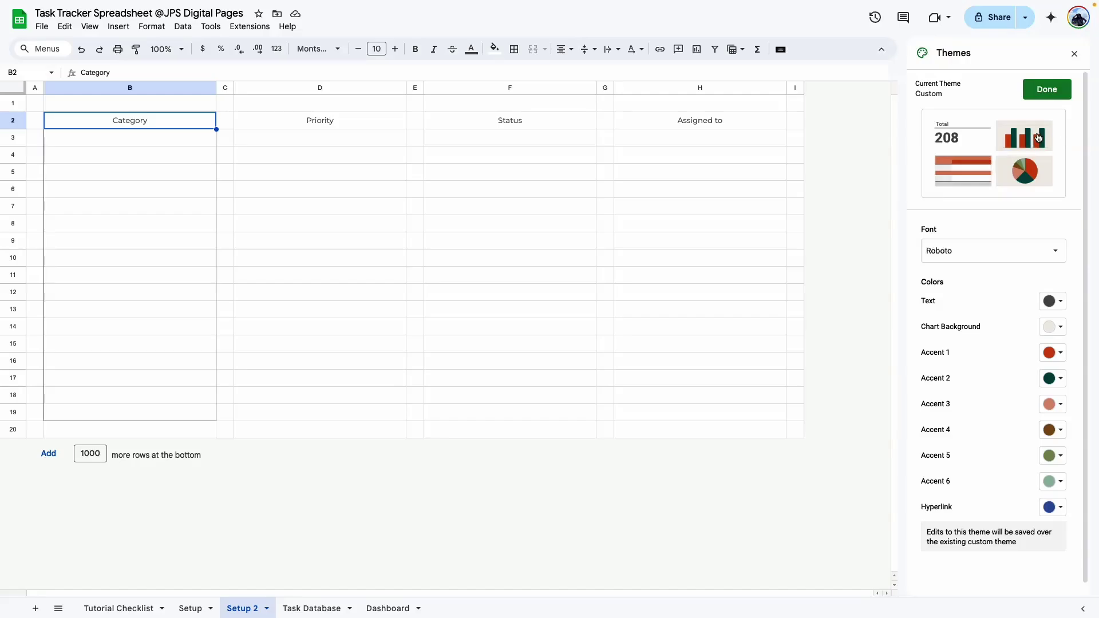
pyautogui.click(1048, 90)
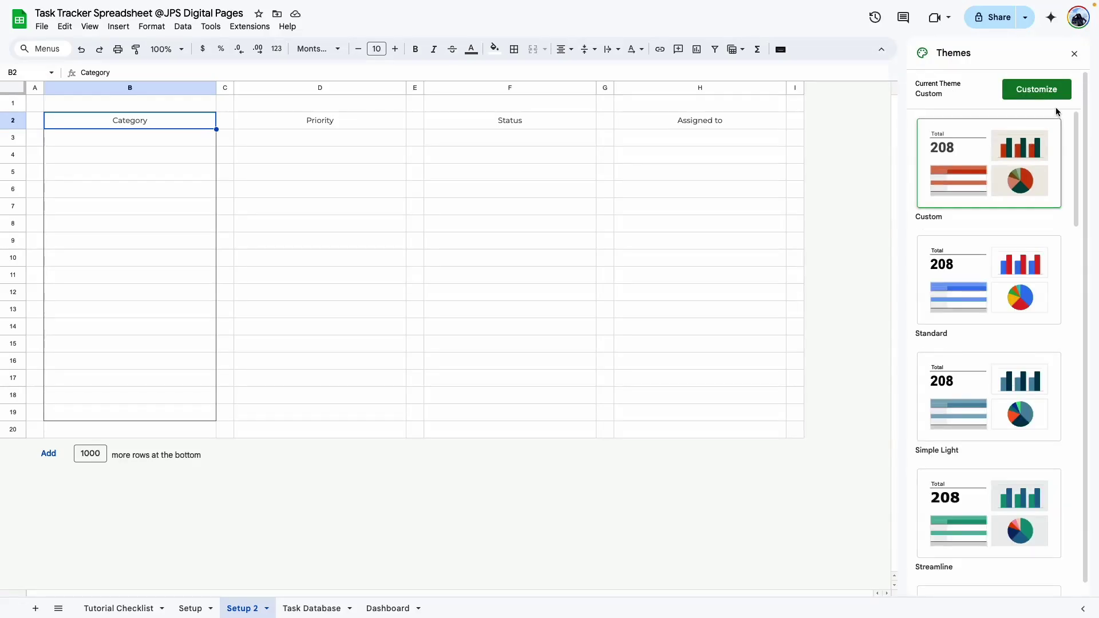
pyautogui.scroll(-10, 998, 181)
pyautogui.scroll(-10, 998, 181)
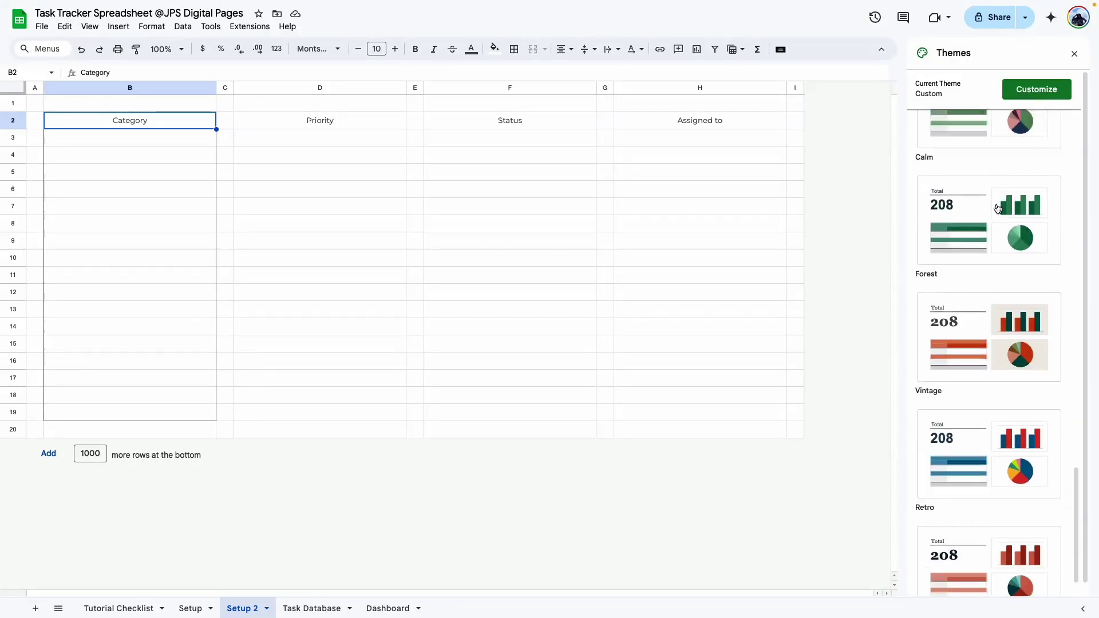
pyautogui.scroll(15, 989, 326)
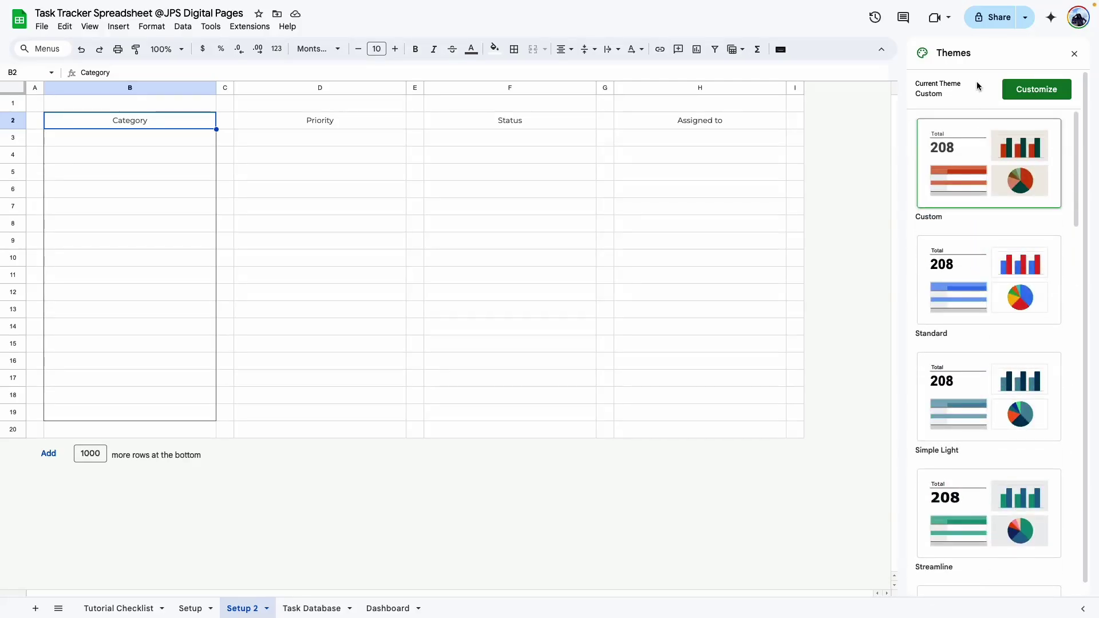
# Try the Standard and Vintage themes on the spreadsheet and review the font and accent colors of each
pyautogui.click(976, 270)
pyautogui.click(1038, 92)
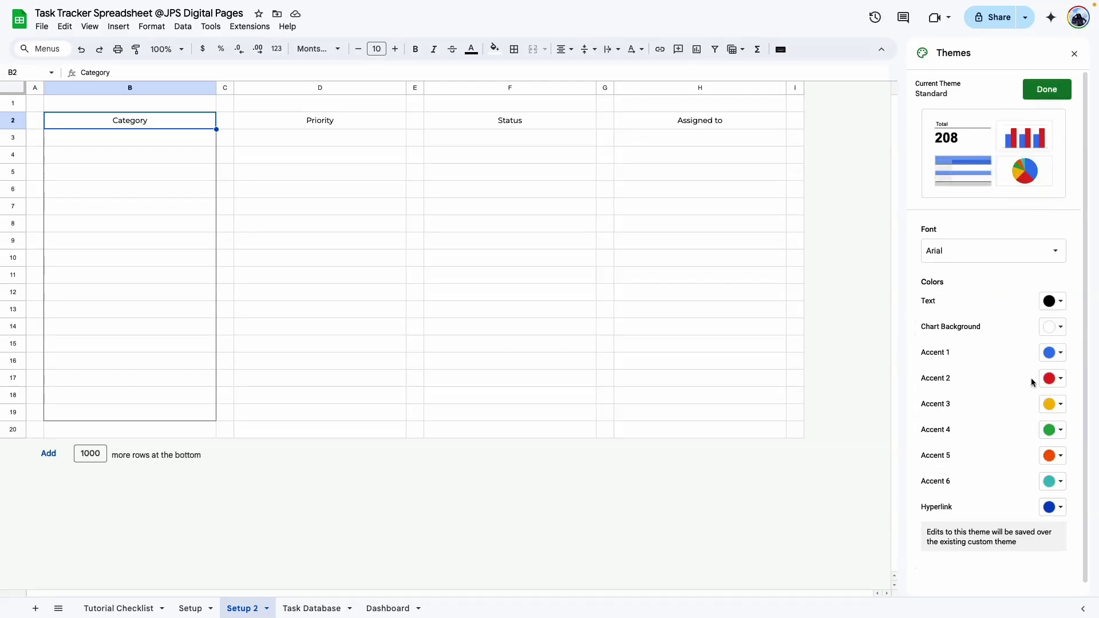
pyautogui.click(1043, 91)
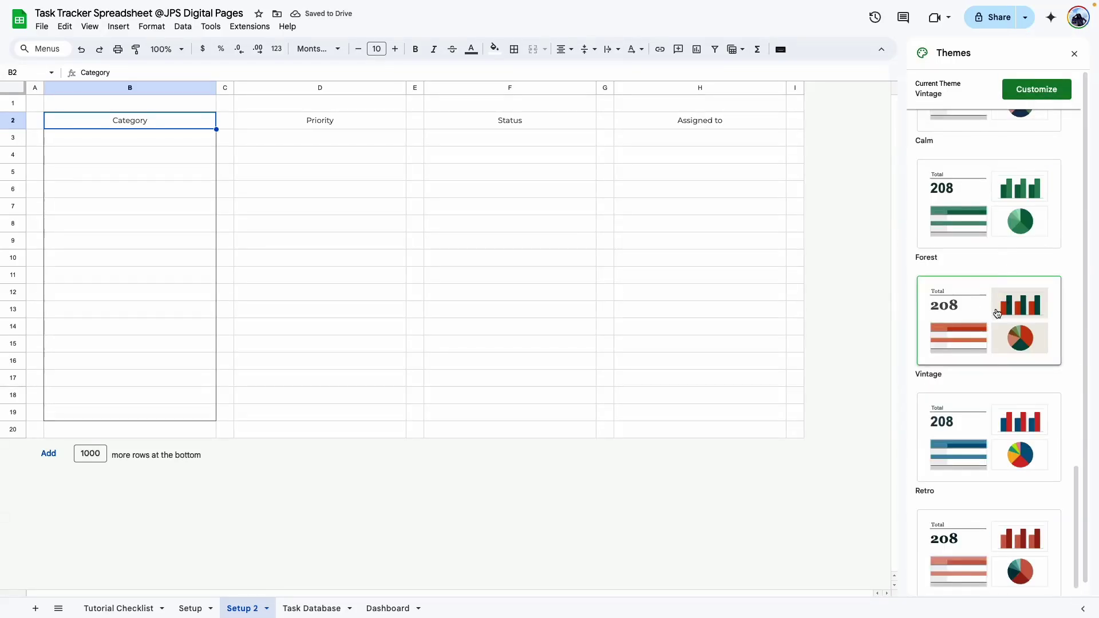
pyautogui.click(1028, 84)
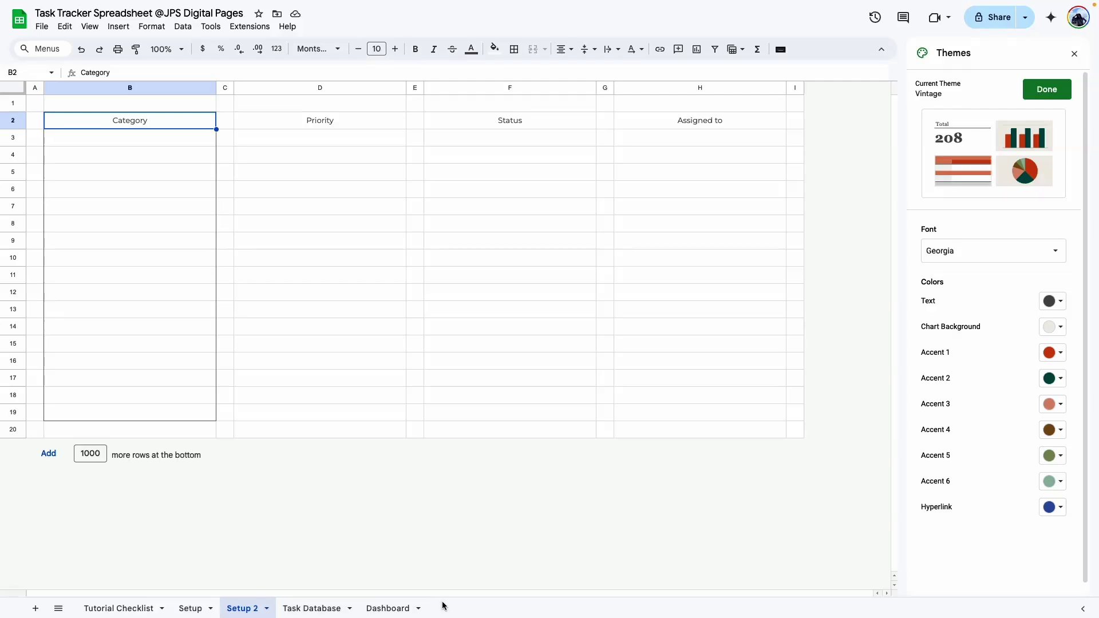
# Go to the Dashboard sheet and apply the Ocean theme to the spreadsheet
pyautogui.click(504, 361)
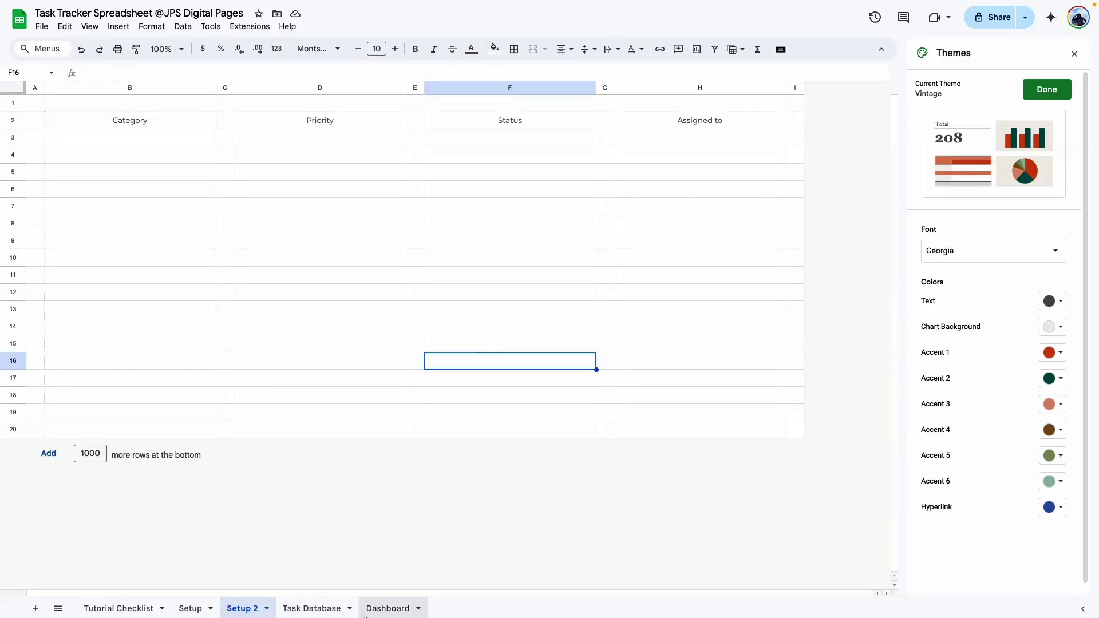
pyautogui.click(383, 609)
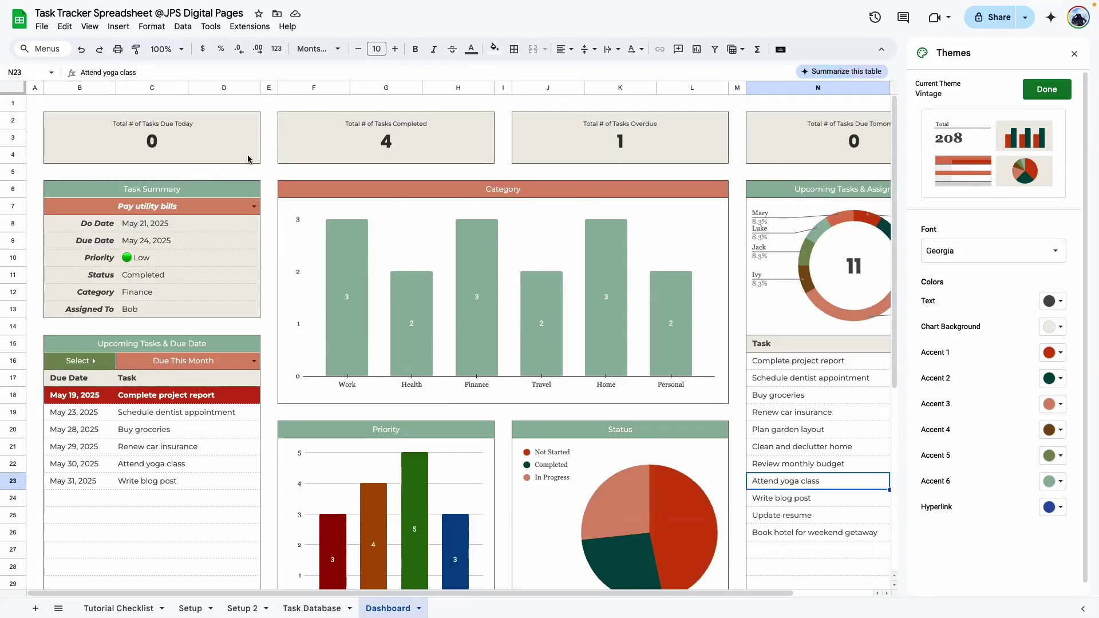
pyautogui.click(1047, 90)
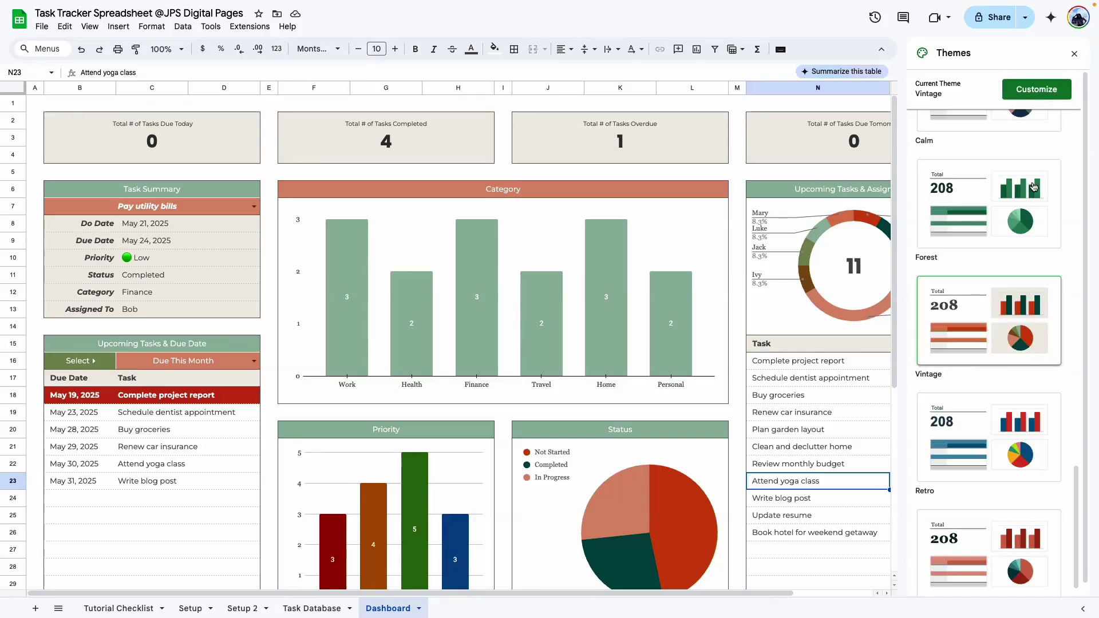
pyautogui.scroll(8, 1004, 366)
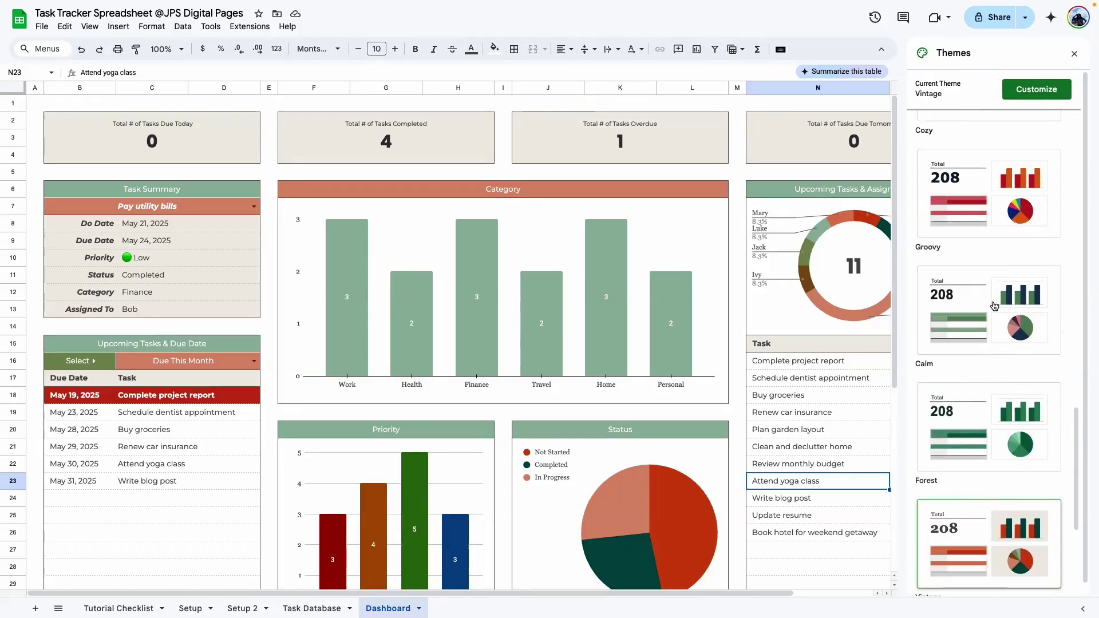
pyautogui.scroll(1, 993, 308)
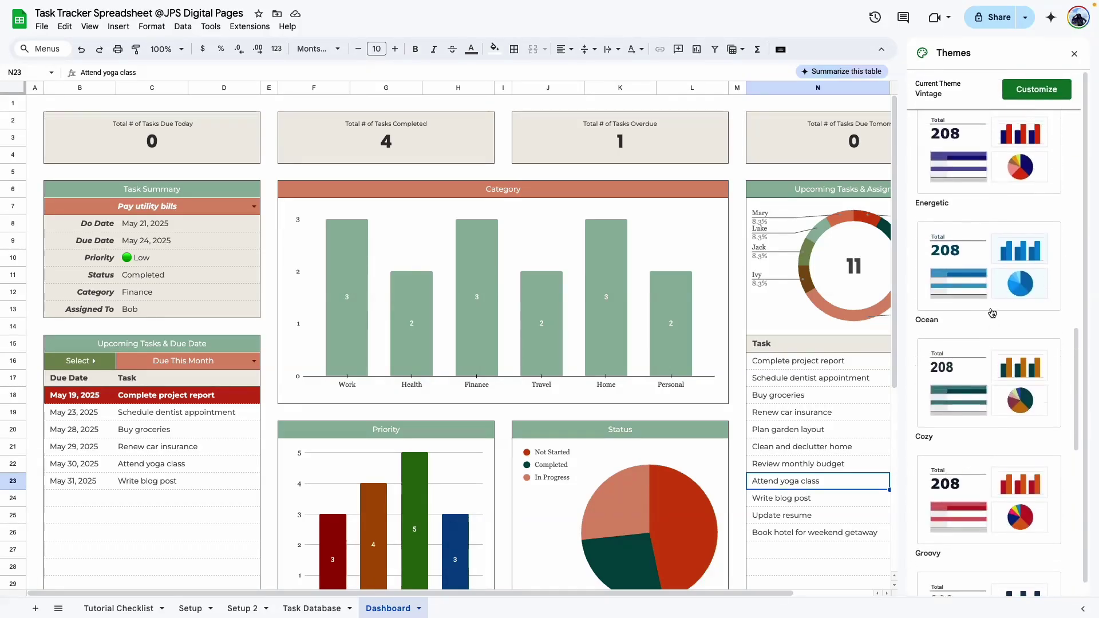
pyautogui.click(978, 281)
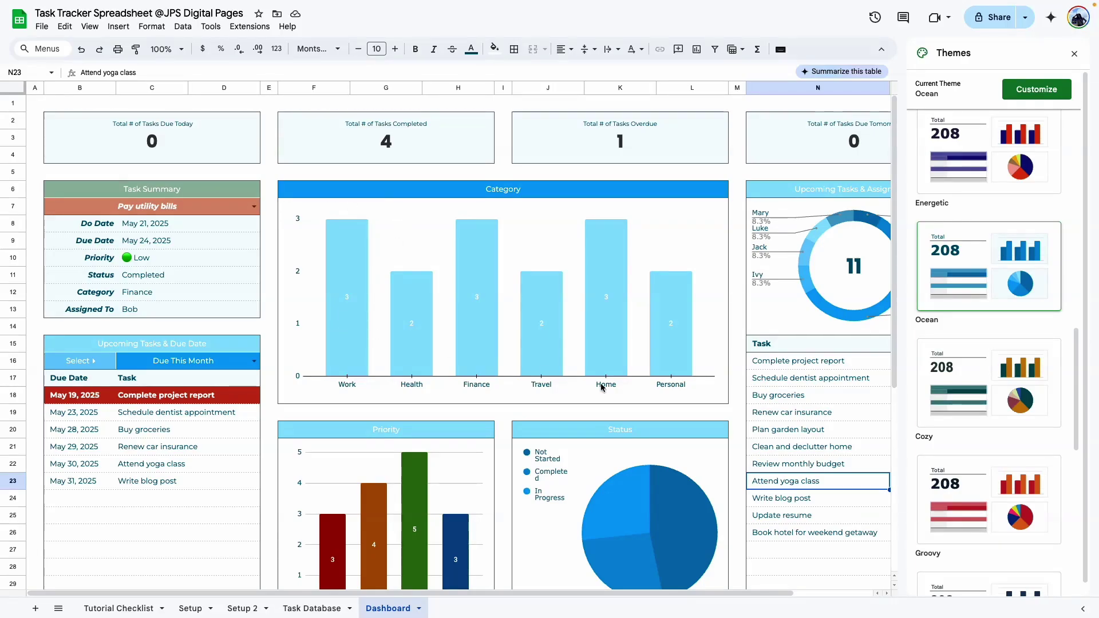
# Review the Dashboard and Task Database sheets under the Ocean theme, and return to the Setup sheet
pyautogui.scroll(-4, 587, 398)
pyautogui.click(310, 609)
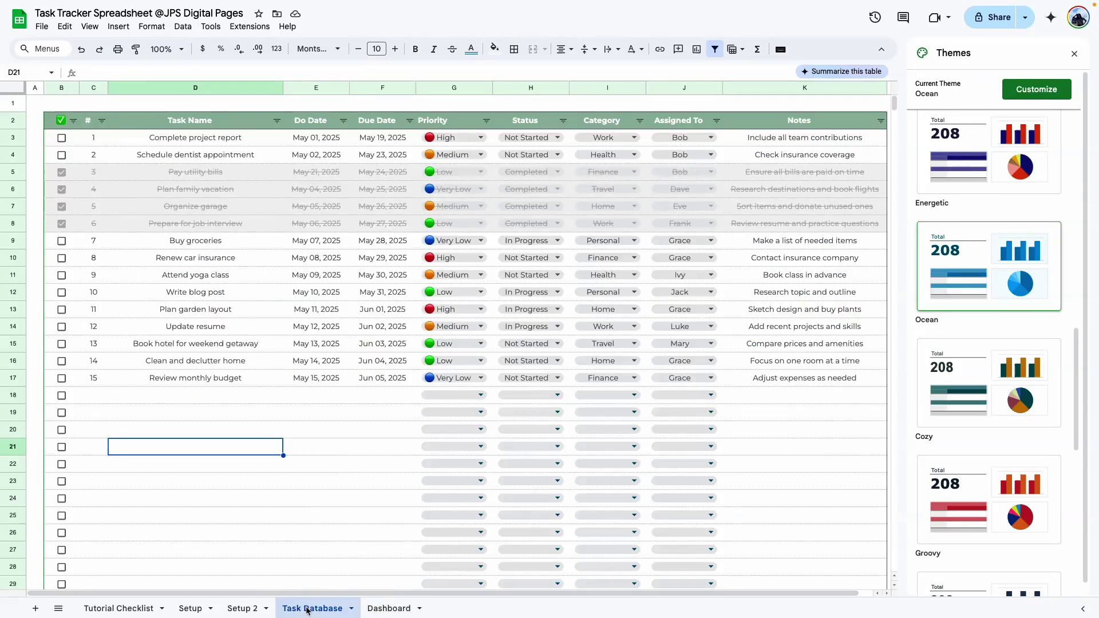
pyautogui.click(192, 609)
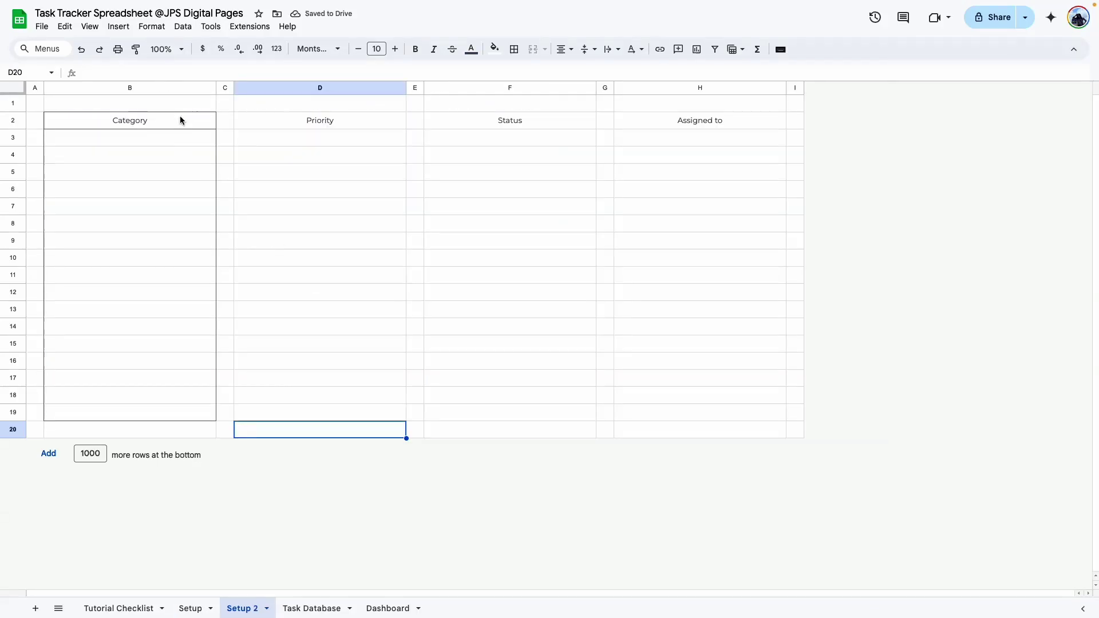
# Fill the Category header in B2 with the terracotta theme color and white text, and fill B3:B19 with the light beige theme color
pyautogui.click(179, 116)
pyautogui.click(495, 49)
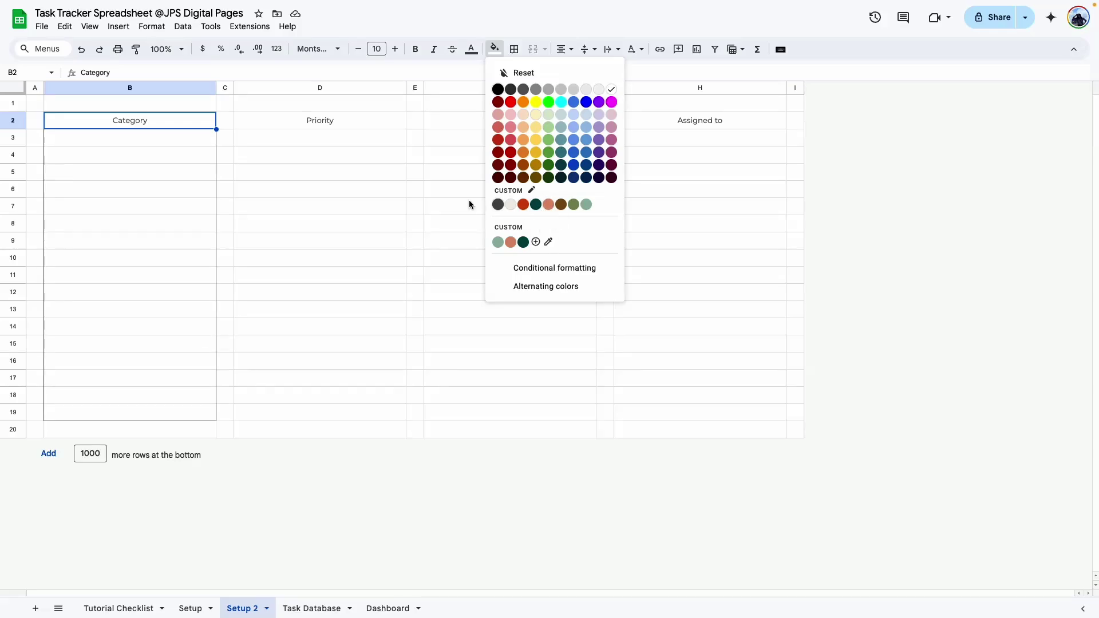
pyautogui.click(547, 205)
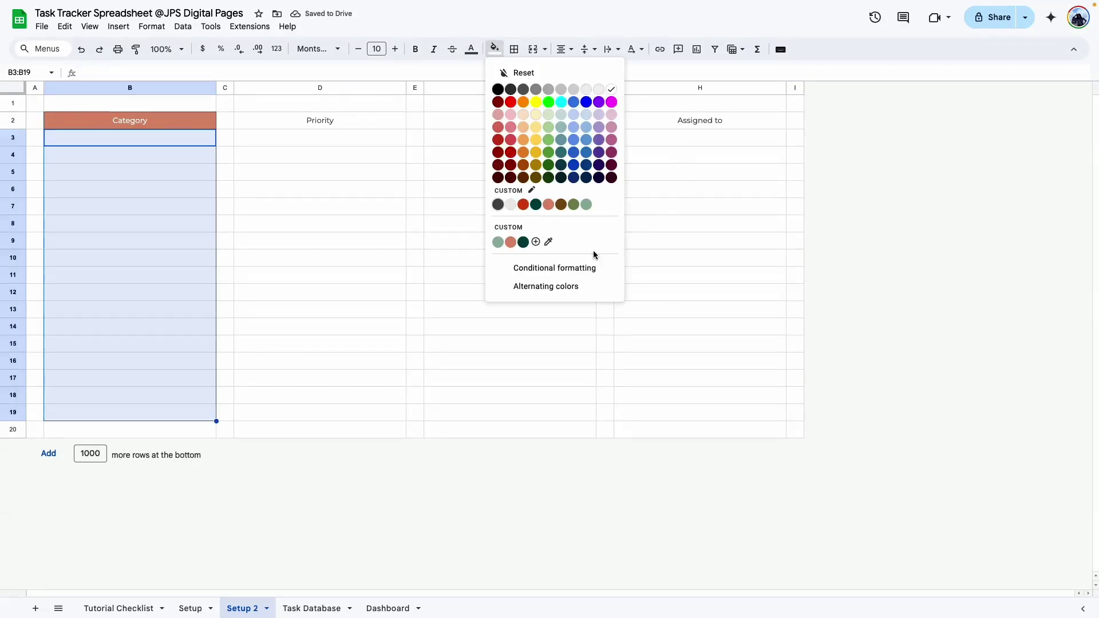
pyautogui.click(512, 207)
pyautogui.click(247, 254)
pyautogui.click(137, 123)
pyautogui.click(373, 253)
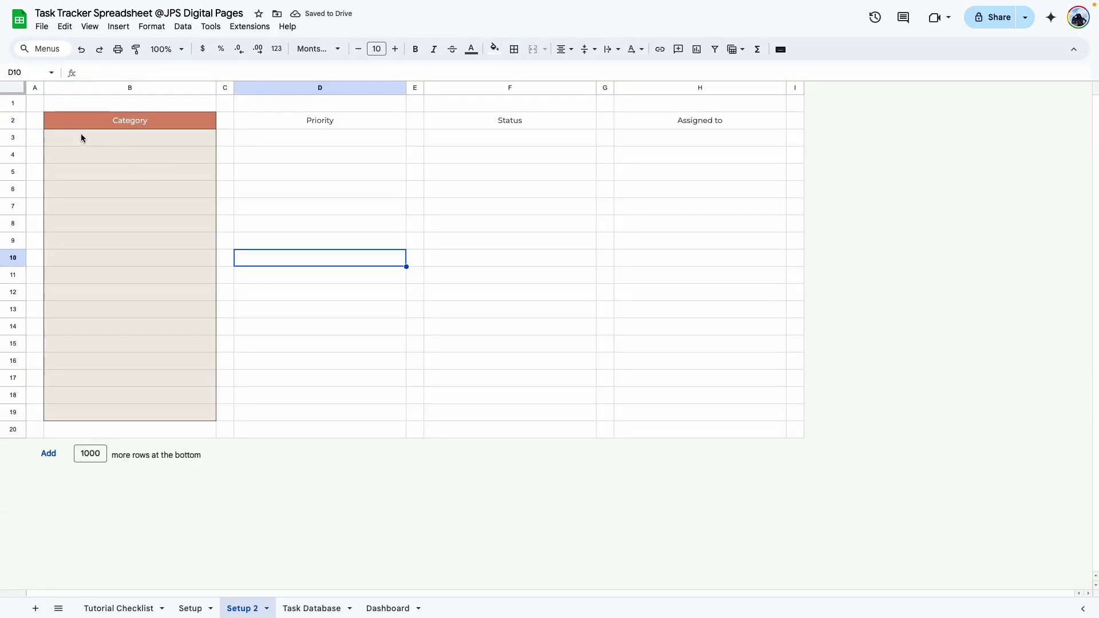
# Add gray dotted horizontal borders between the rows of B3:B19
pyautogui.moveTo(84, 137); pyautogui.dragTo(151, 413)
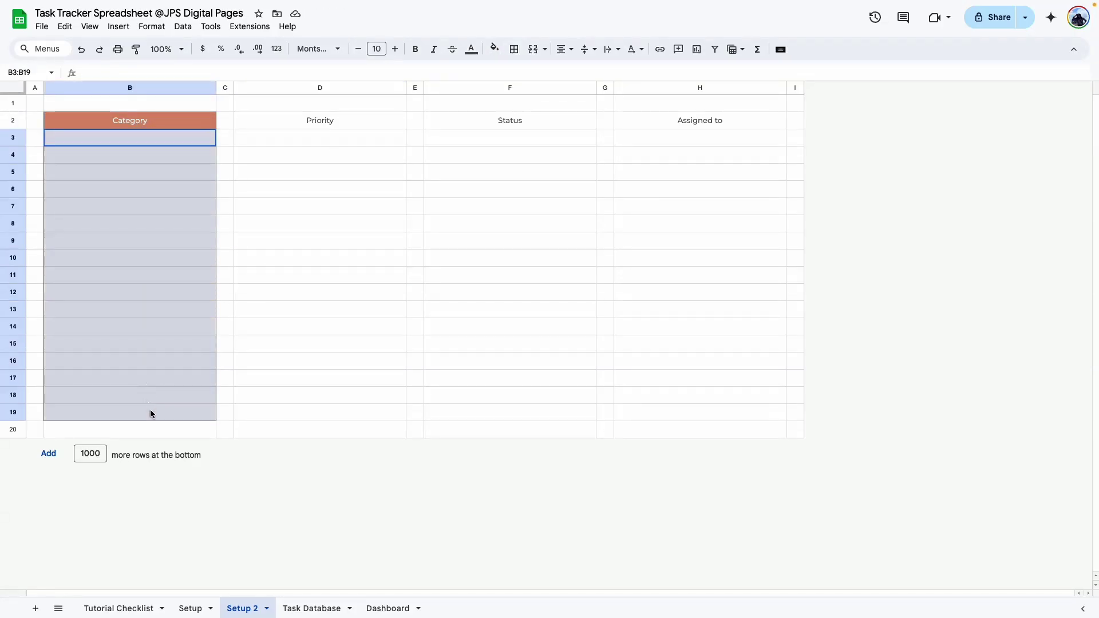
pyautogui.click(514, 49)
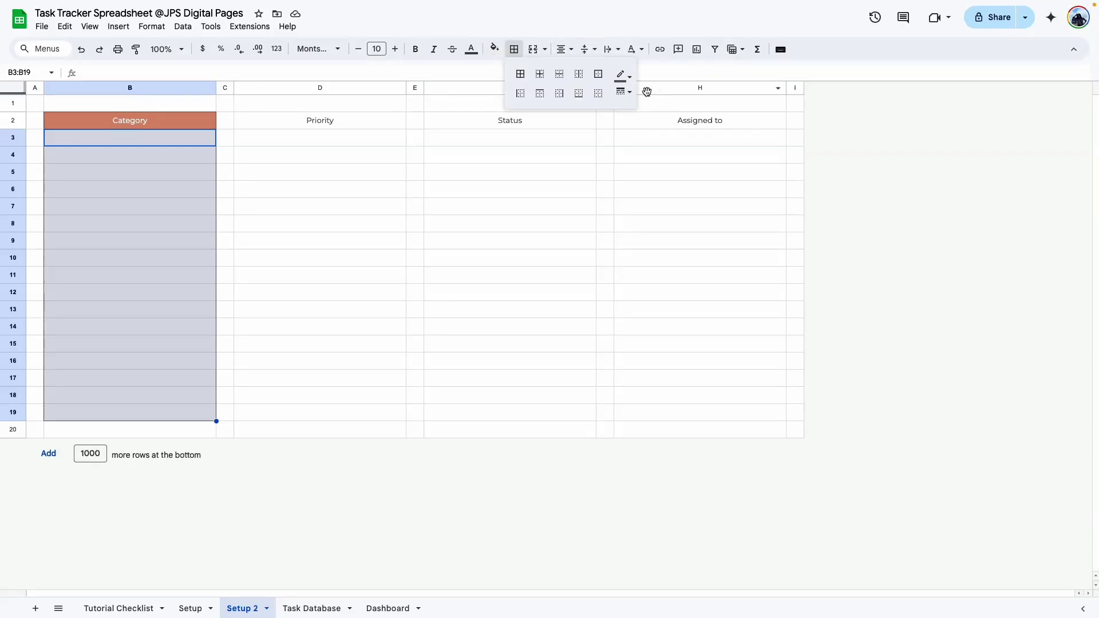
pyautogui.click(623, 75)
pyautogui.click(675, 116)
pyautogui.click(623, 92)
pyautogui.click(651, 153)
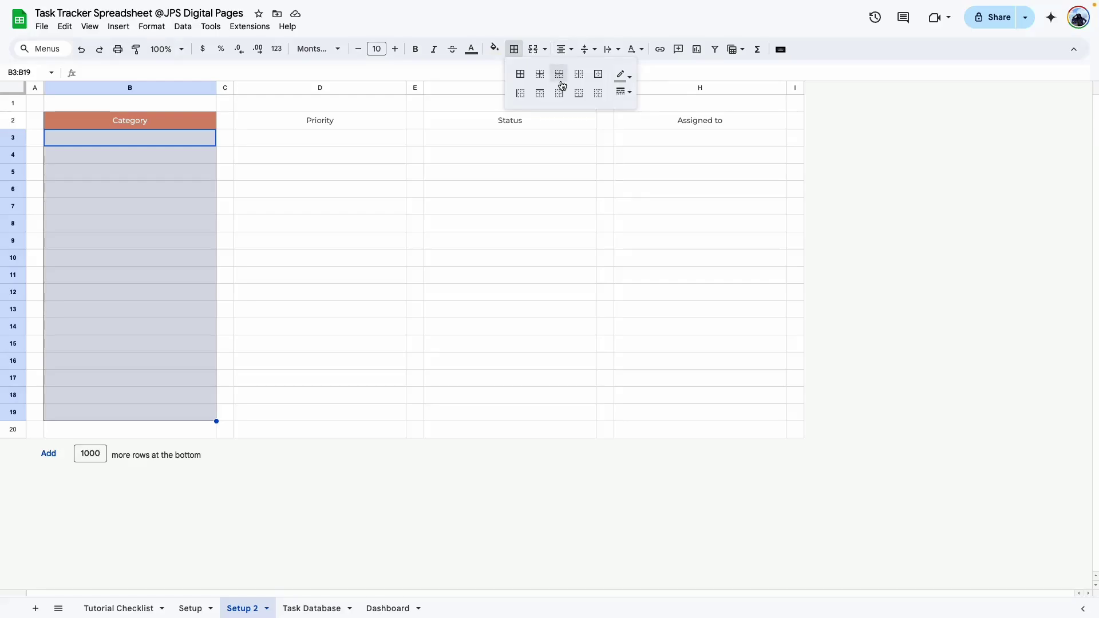
pyautogui.click(560, 76)
pyautogui.click(246, 292)
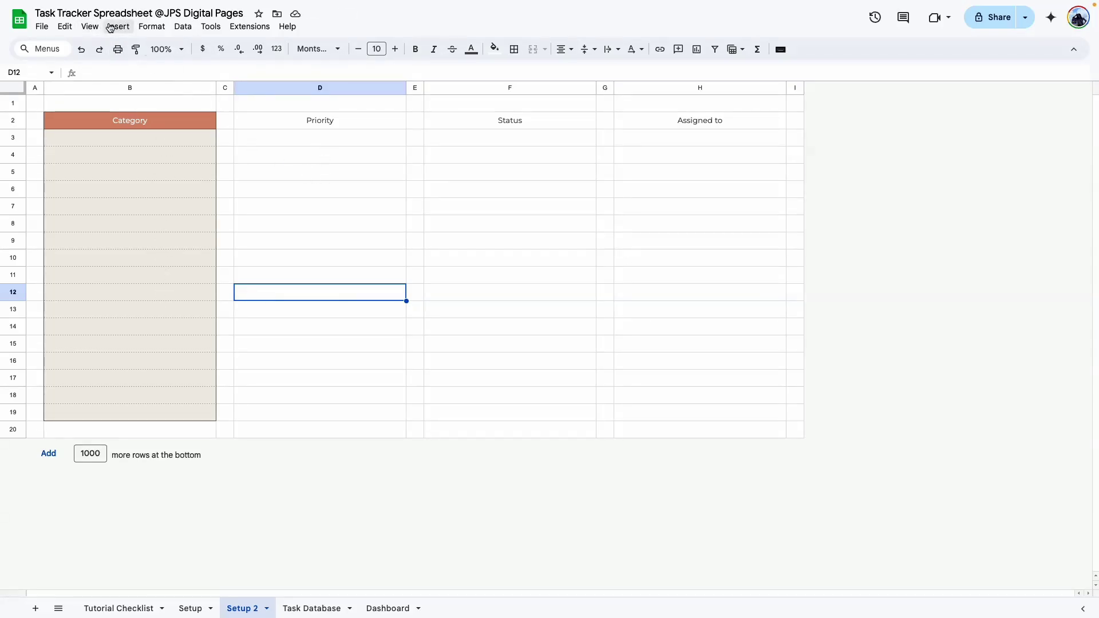
# Hide the gridlines on the Setup 2 sheet
pyautogui.click(91, 27)
pyautogui.moveTo(108, 46)
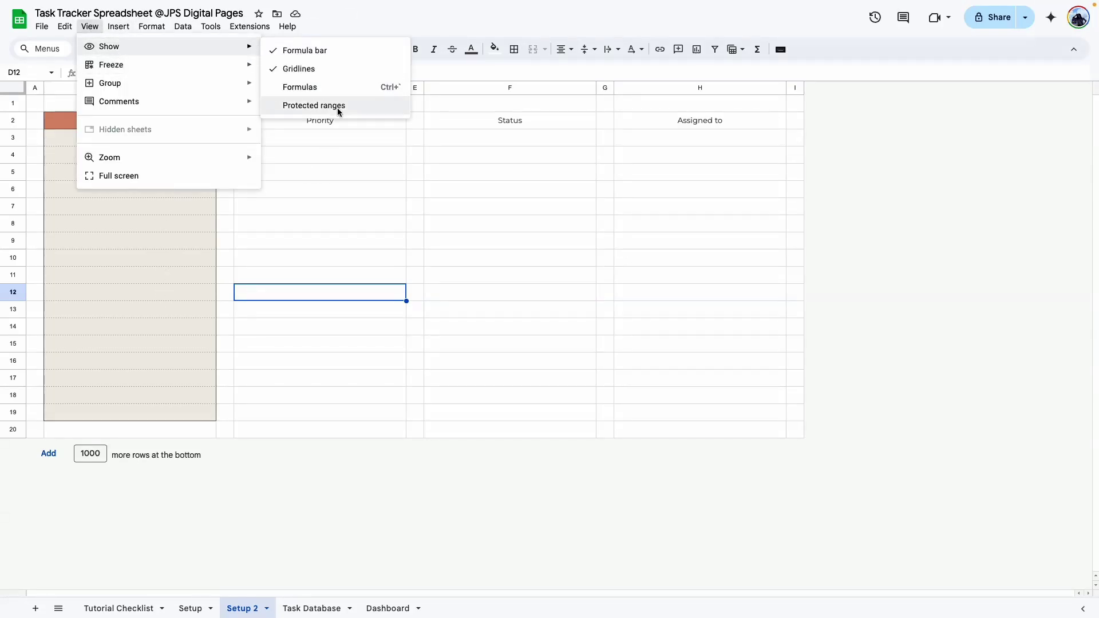
pyautogui.click(320, 70)
pyautogui.click(328, 213)
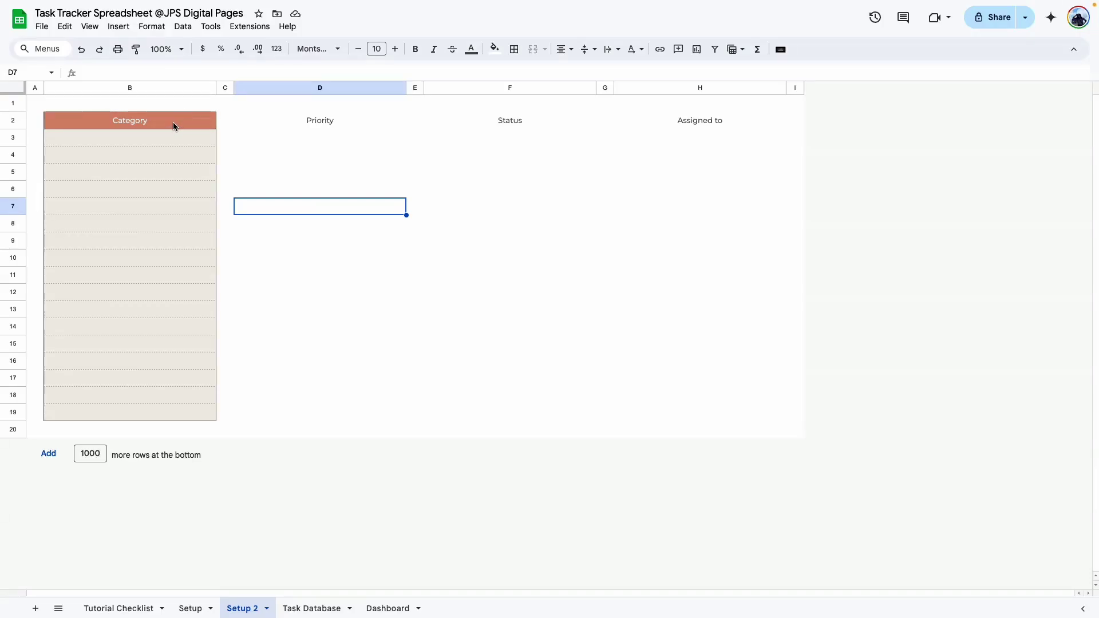
# Copy the formatting of B2:B19 to the Priority, Status and Assigned to columns
pyautogui.moveTo(173, 122); pyautogui.dragTo(167, 421)
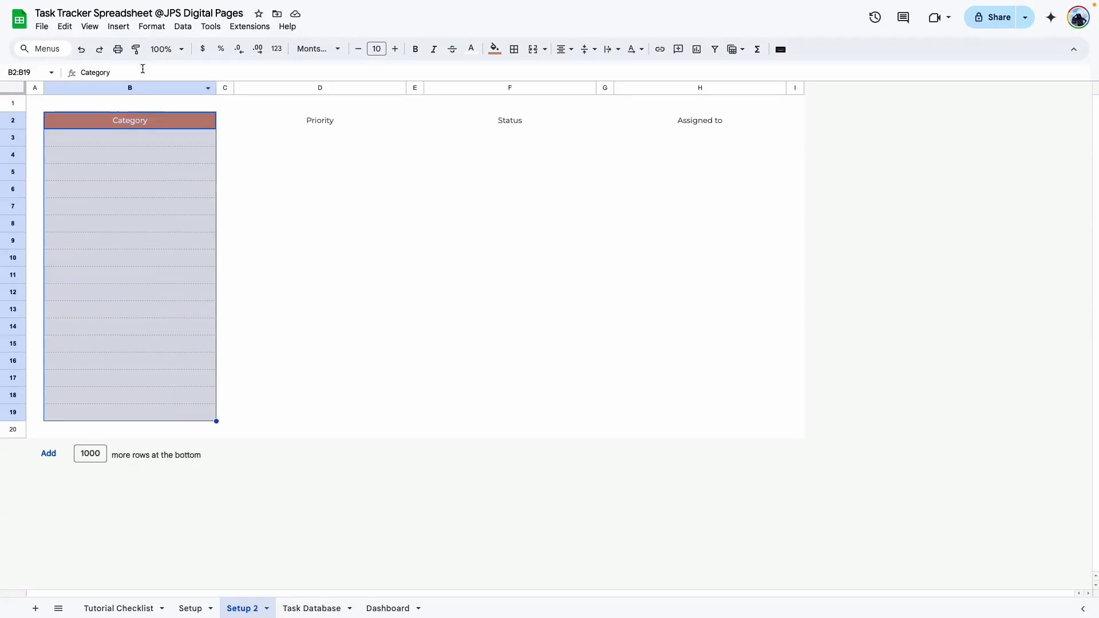
pyautogui.click(137, 50)
pyautogui.click(324, 119)
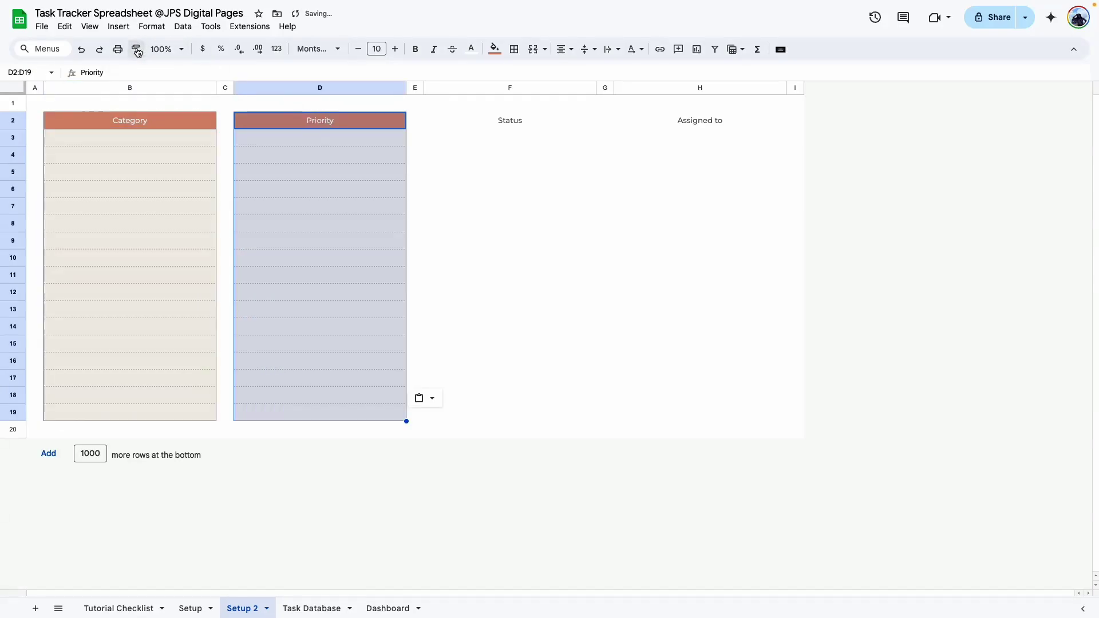
pyautogui.click(466, 119)
pyautogui.click(644, 126)
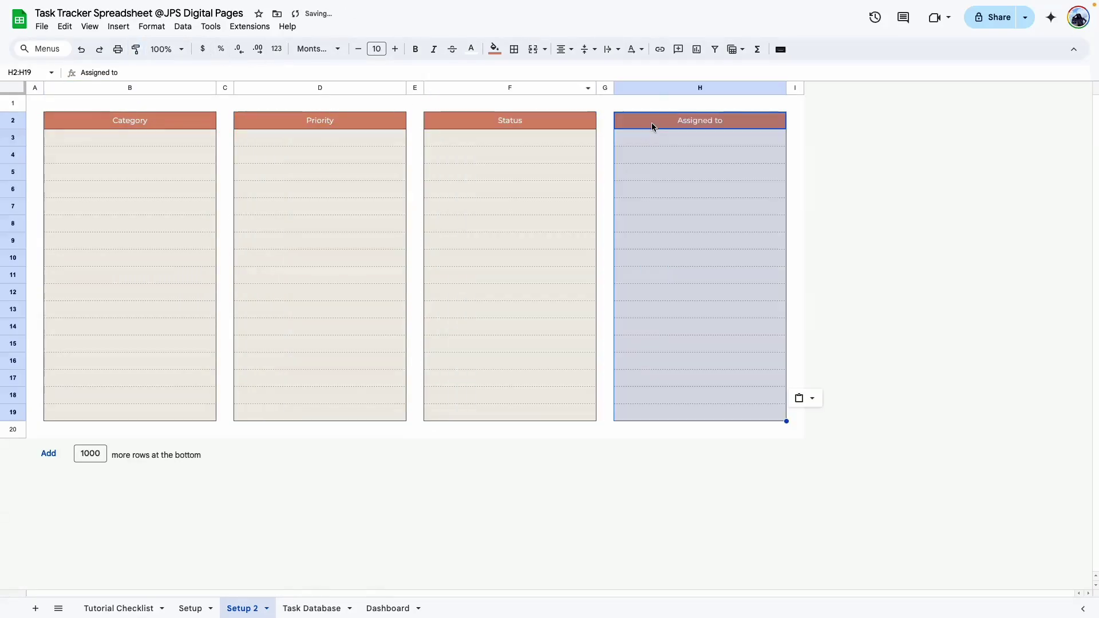
pyautogui.click(853, 243)
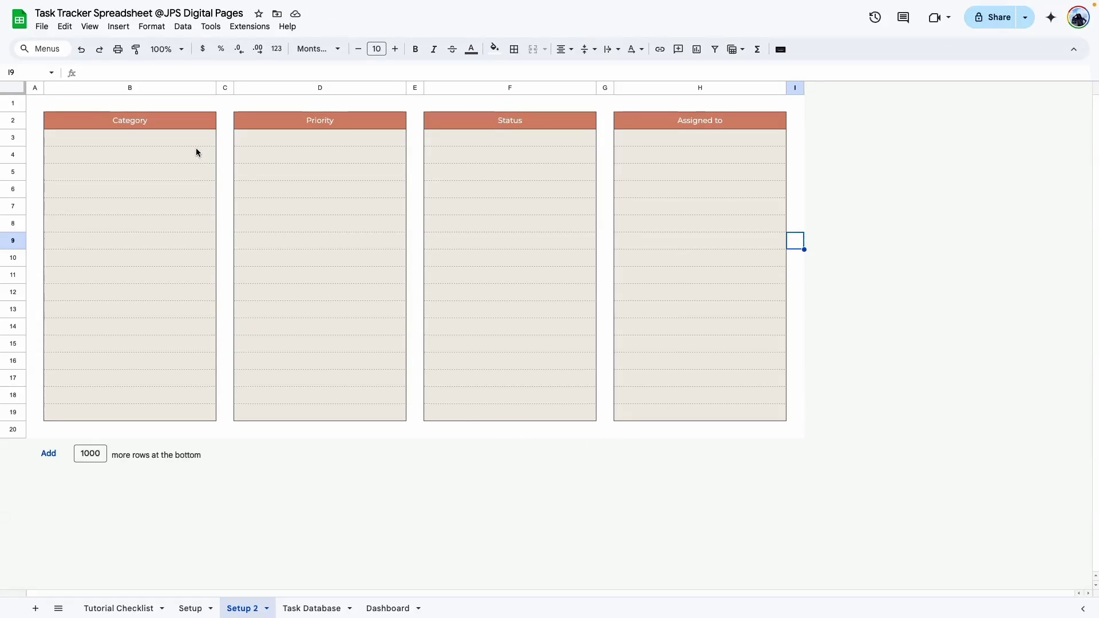
# Copy the four lists from the Setup sheet and paste them as values only into Setup 2, starting at B3
pyautogui.click(191, 608)
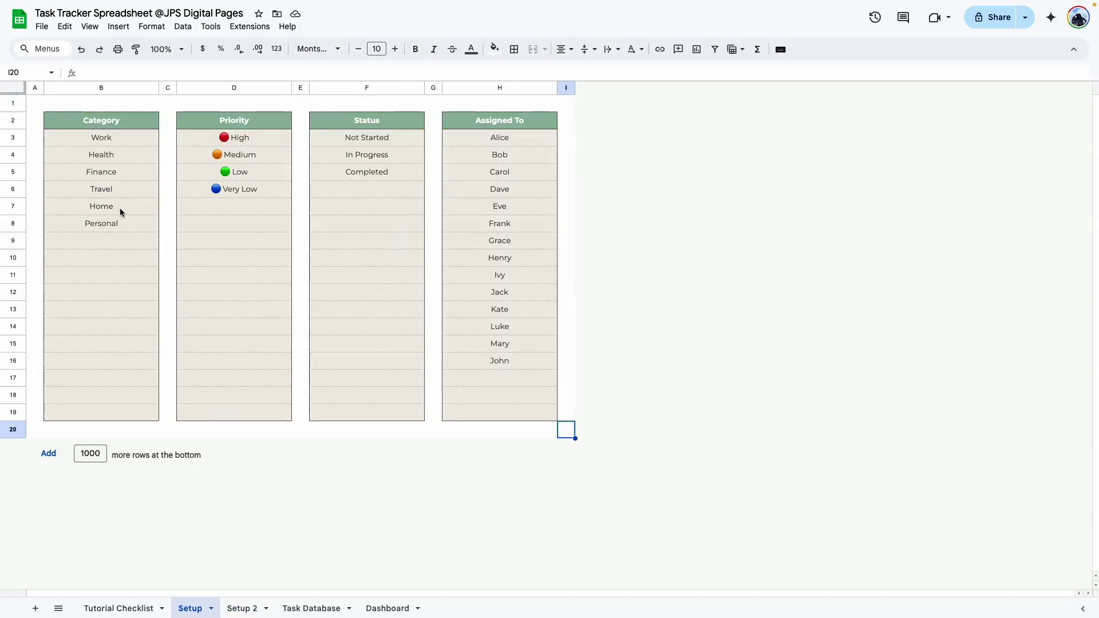
pyautogui.click(221, 608)
pyautogui.click(185, 608)
pyautogui.click(242, 608)
pyautogui.rightClick(149, 139)
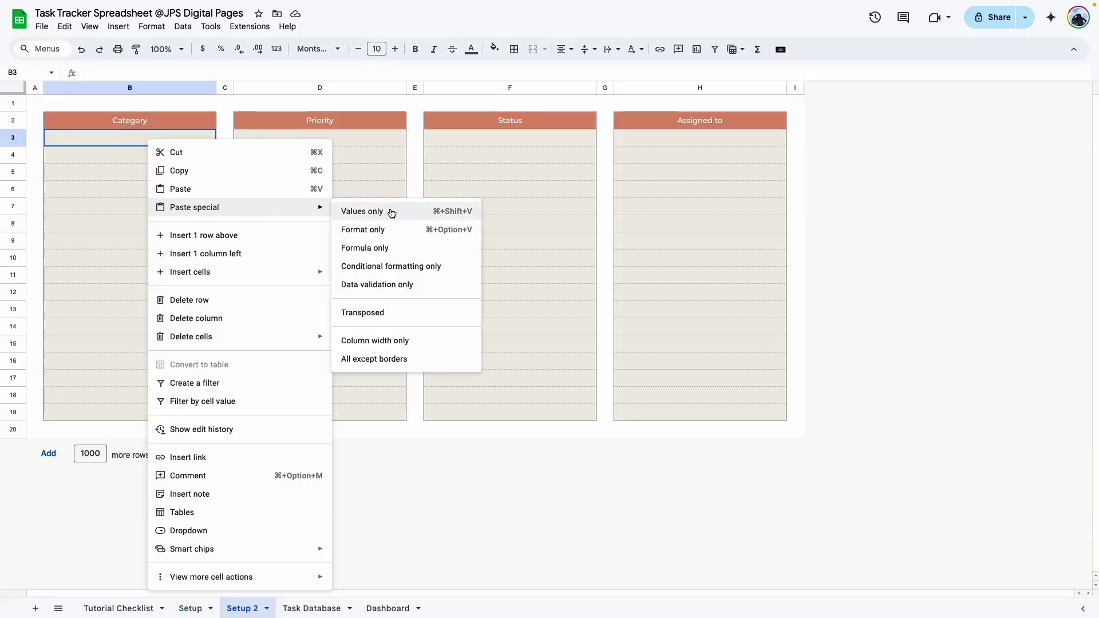
pyautogui.click(393, 212)
pyautogui.click(372, 326)
pyautogui.click(647, 327)
pyautogui.click(166, 360)
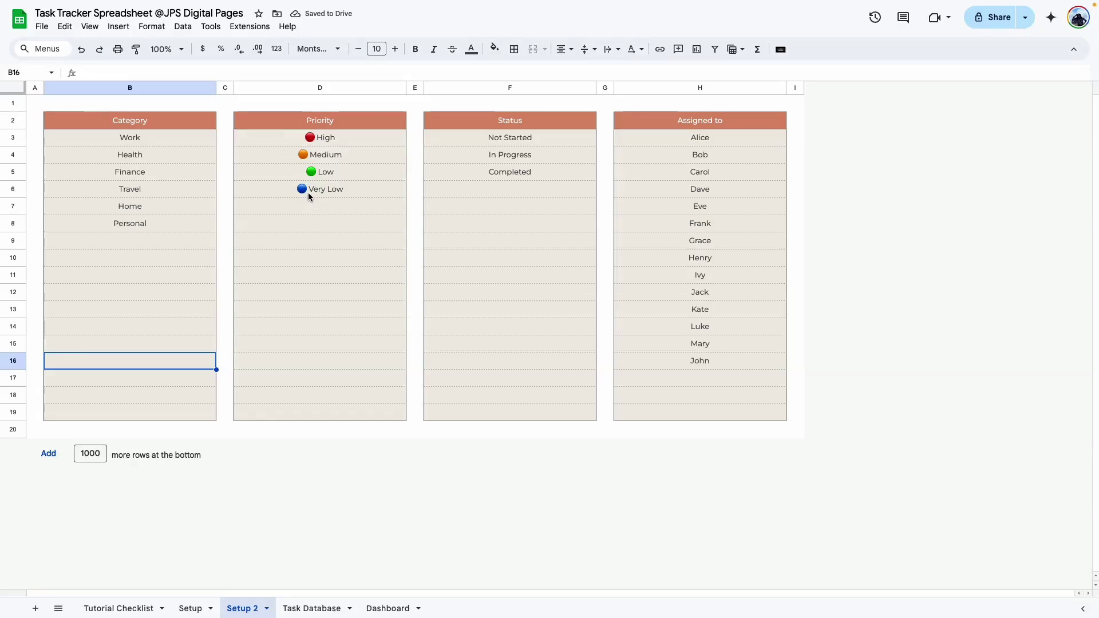
# Replace the red circle in front of High in D3 with a red circle emoji found by searching for "circle"
pyautogui.click(319, 172)
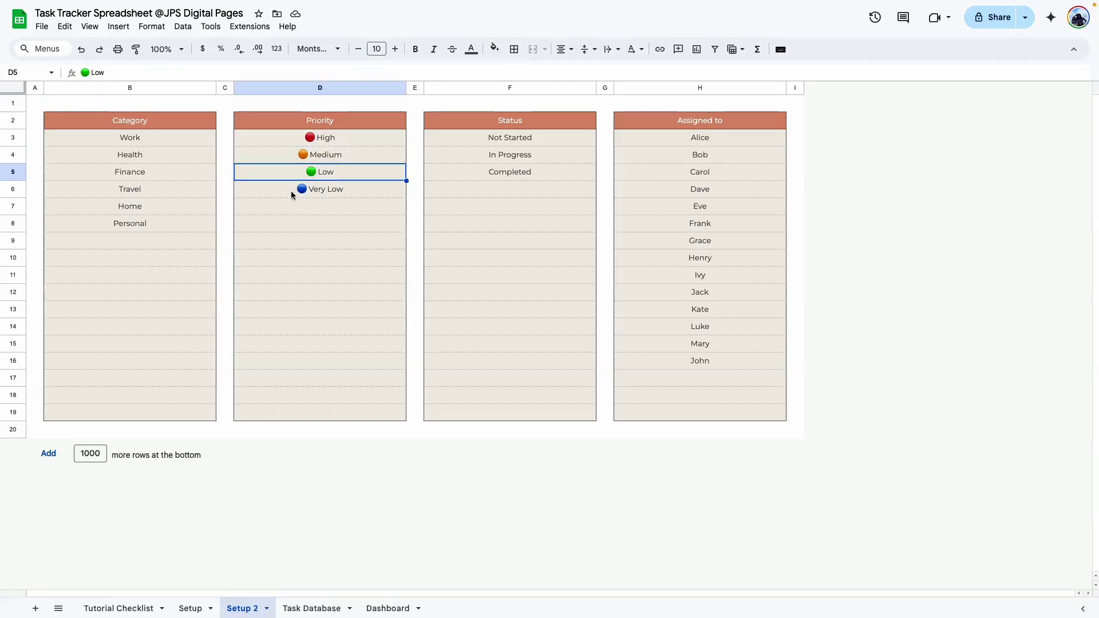
pyautogui.click(309, 136)
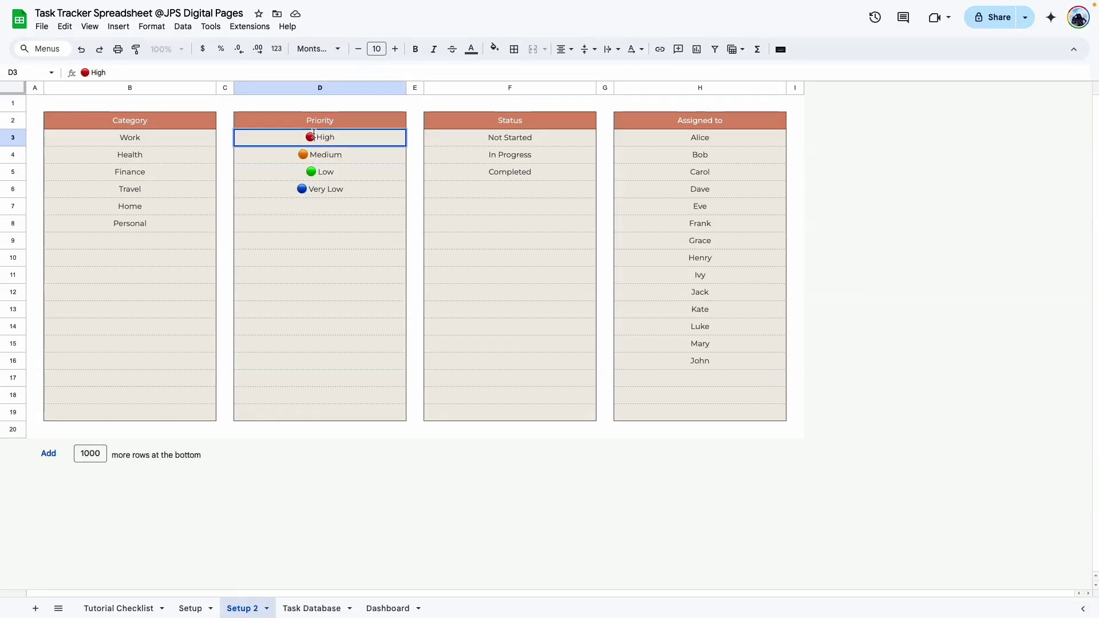
pyautogui.press('BackSpace')
pyautogui.click(117, 27)
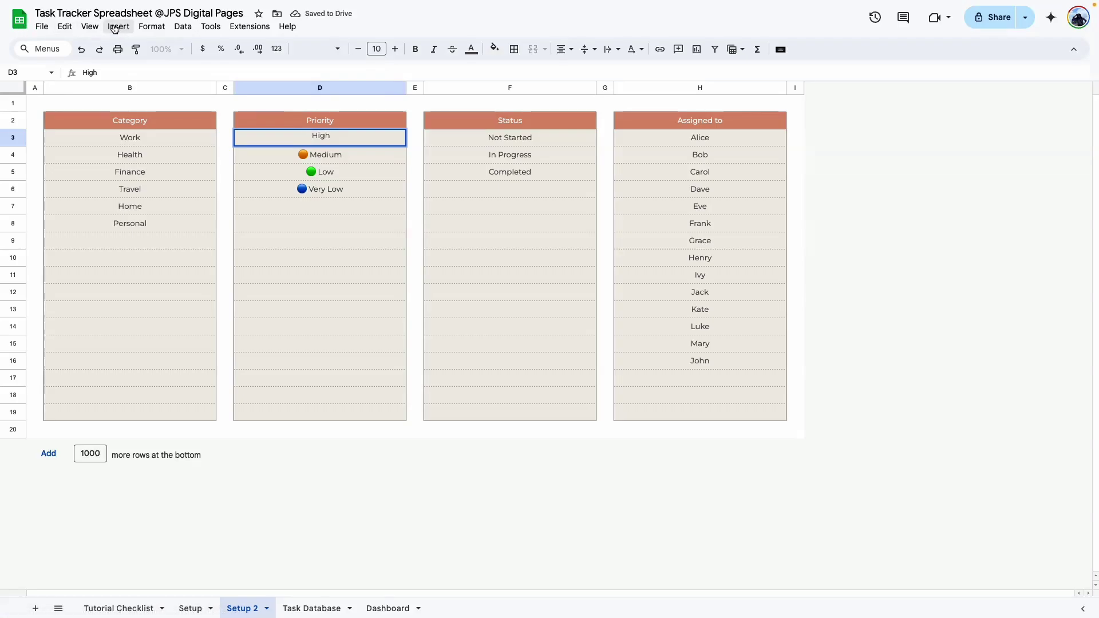
pyautogui.click(164, 323)
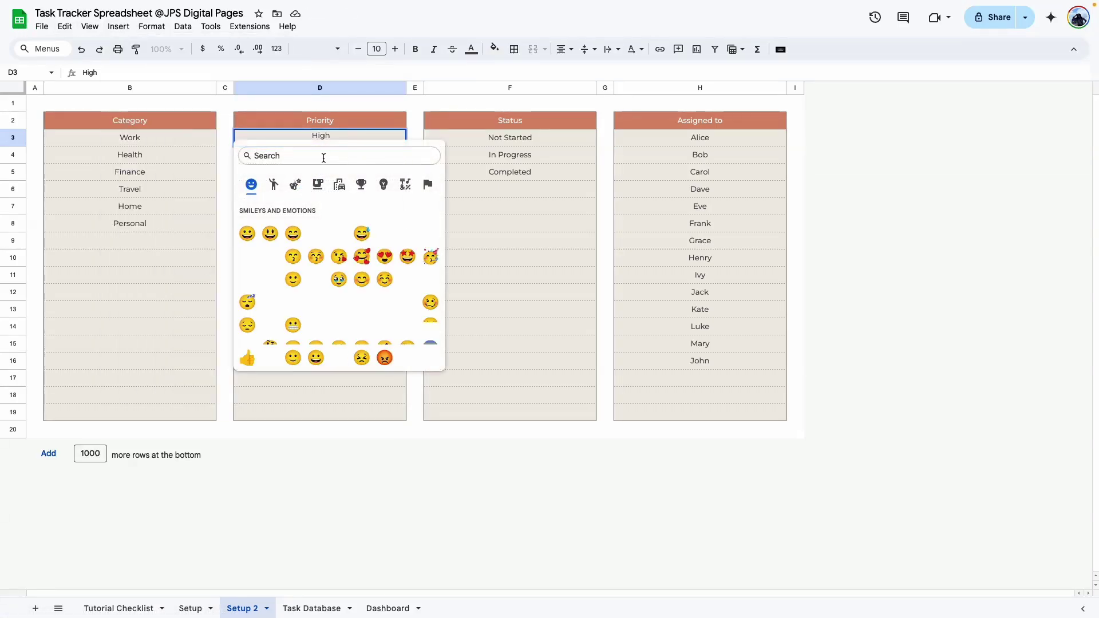
pyautogui.write('circle')
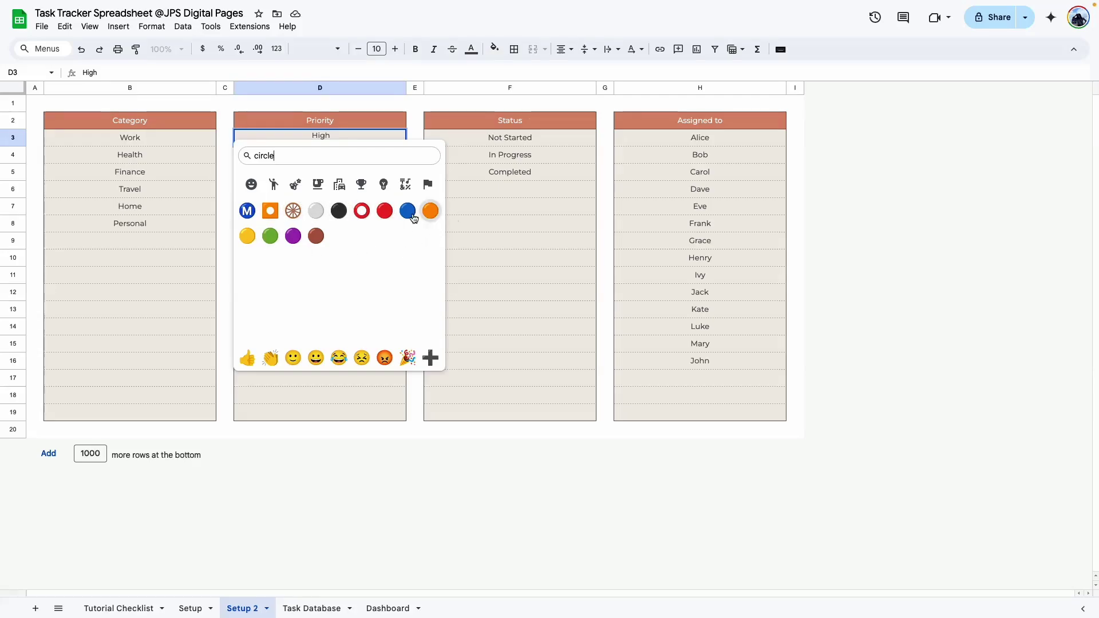
pyautogui.click(383, 212)
pyautogui.click(312, 275)
pyautogui.doubleClick(312, 137)
pyautogui.press('BackSpace')
pyautogui.write('🔴')
pyautogui.click(383, 292)
pyautogui.click(314, 162)
pyautogui.press('Down')
pyautogui.press('Down')
pyautogui.press('Down')
pyautogui.press('Down')
pyautogui.press('Down')
pyautogui.press('Down')
pyautogui.press('Down')
pyautogui.press('Down')
pyautogui.press('Down')
pyautogui.press('Down')
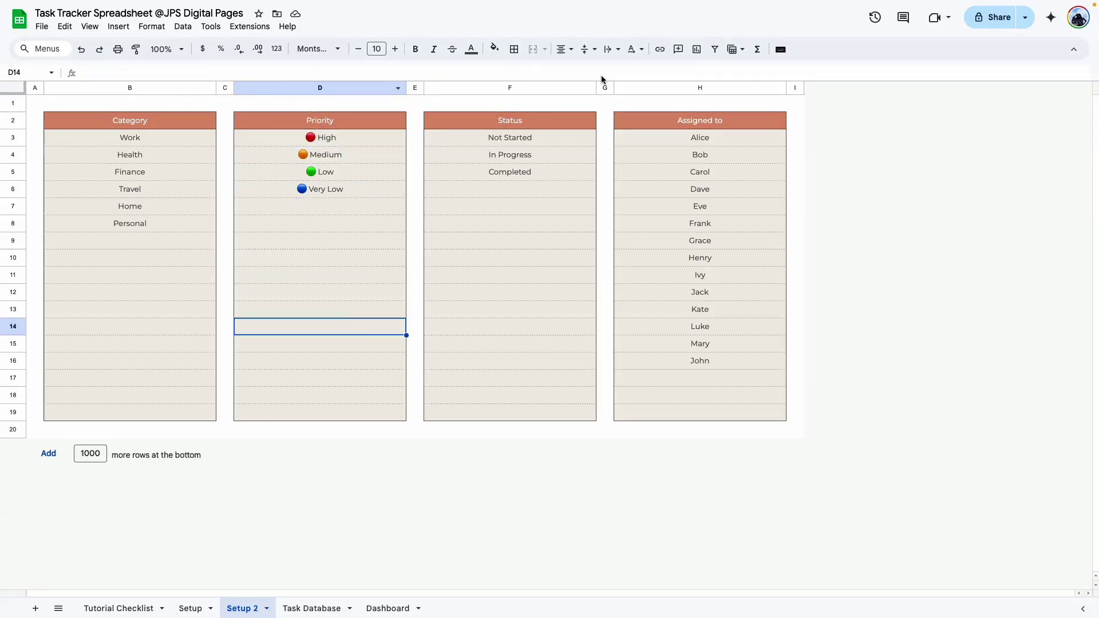
# Zoom the Tutorial Checklist sheet to 150% and check off the Setup Tab item
pyautogui.click(118, 608)
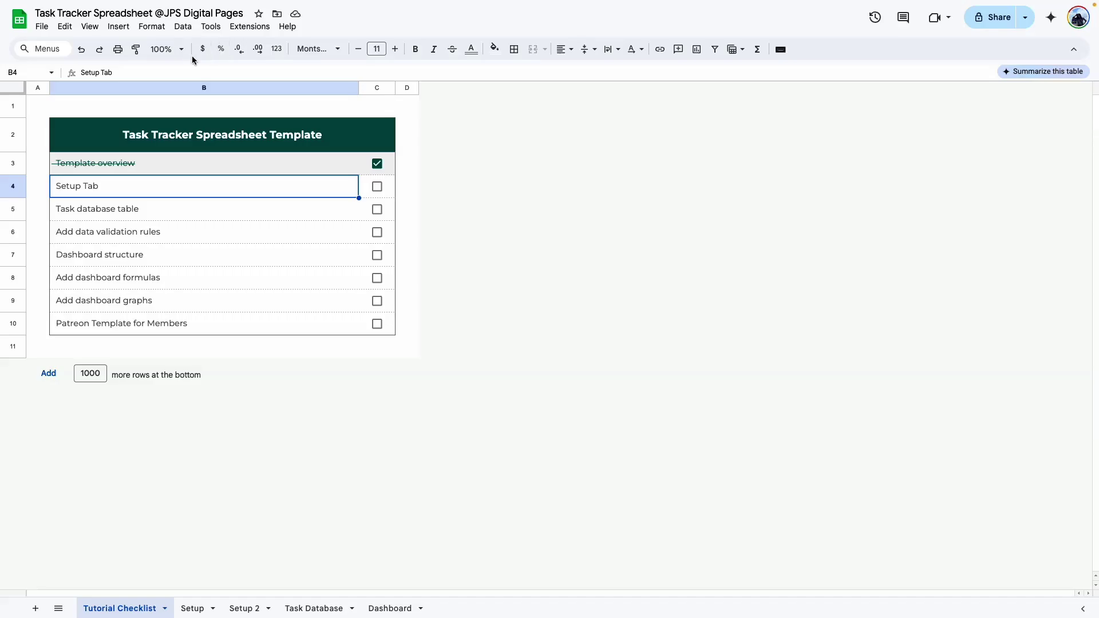
pyautogui.click(172, 49)
pyautogui.click(167, 162)
pyautogui.click(471, 454)
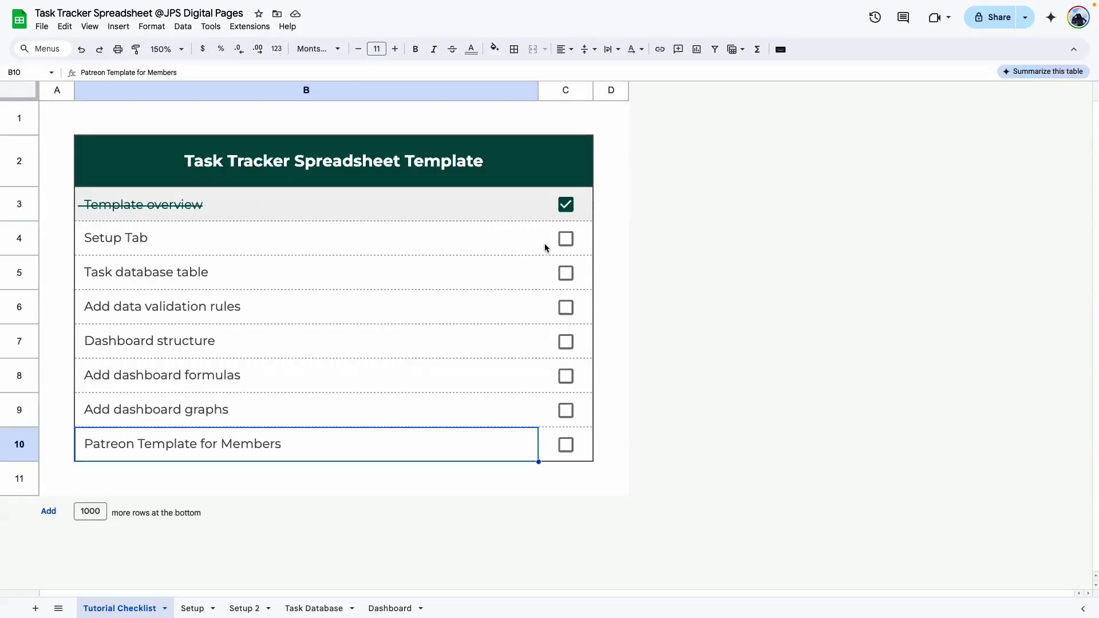
pyautogui.click(566, 239)
pyautogui.click(213, 286)
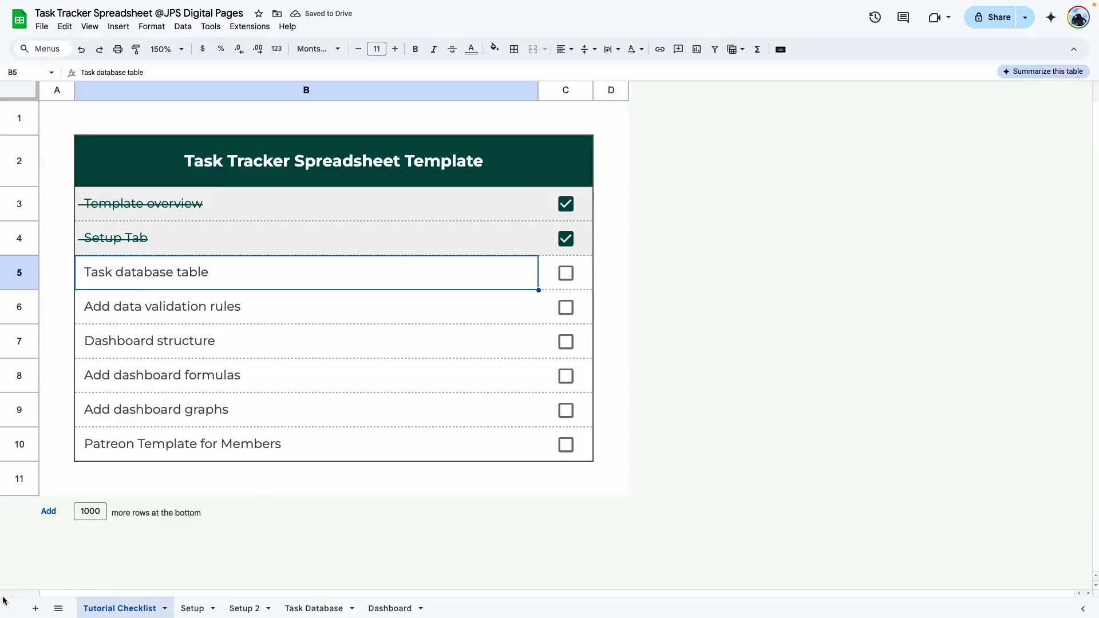
# Add a new sheet for the task database and set the font of all its cells to Montserrat
pyautogui.click(35, 609)
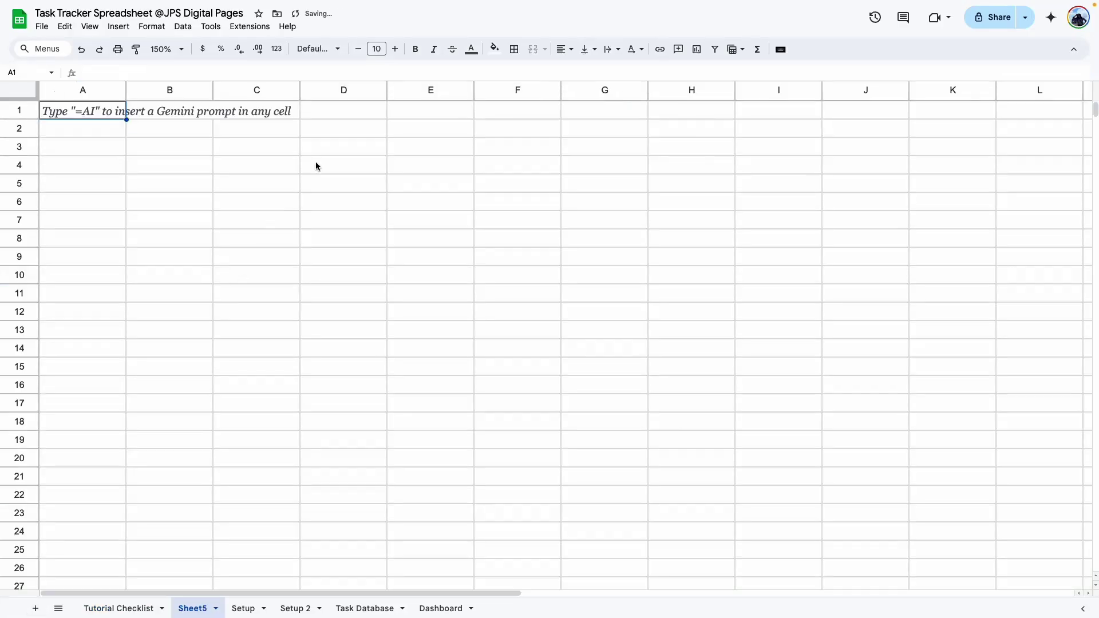
pyautogui.click(18, 87)
pyautogui.click(318, 49)
pyautogui.click(321, 153)
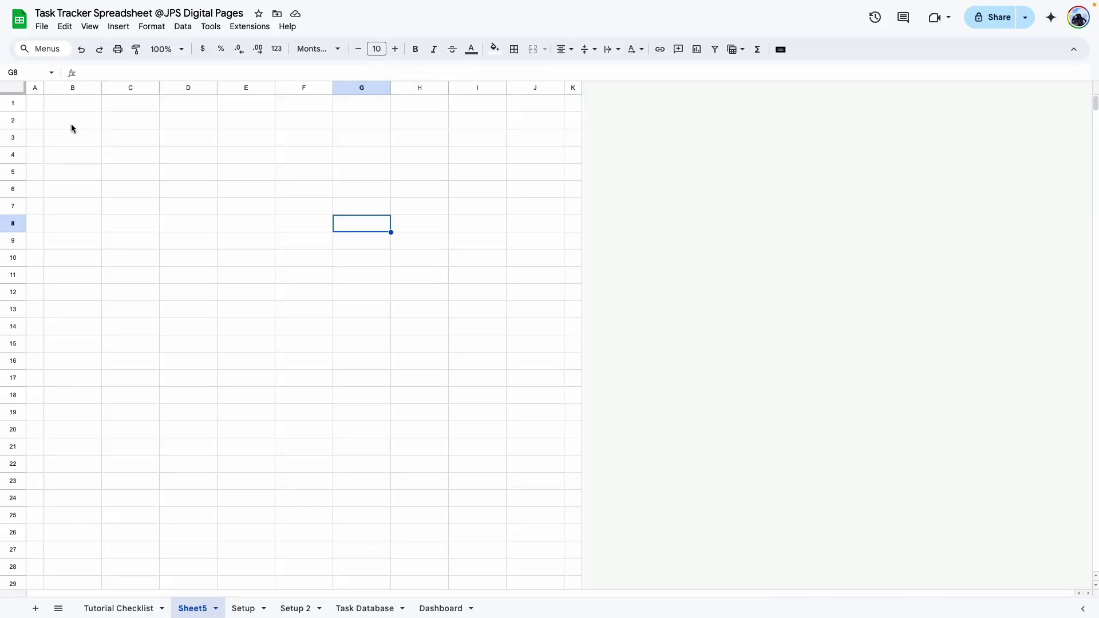
# Add a thin solid outer border around the header row B2:J2
pyautogui.moveTo(72, 127); pyautogui.dragTo(530, 121)
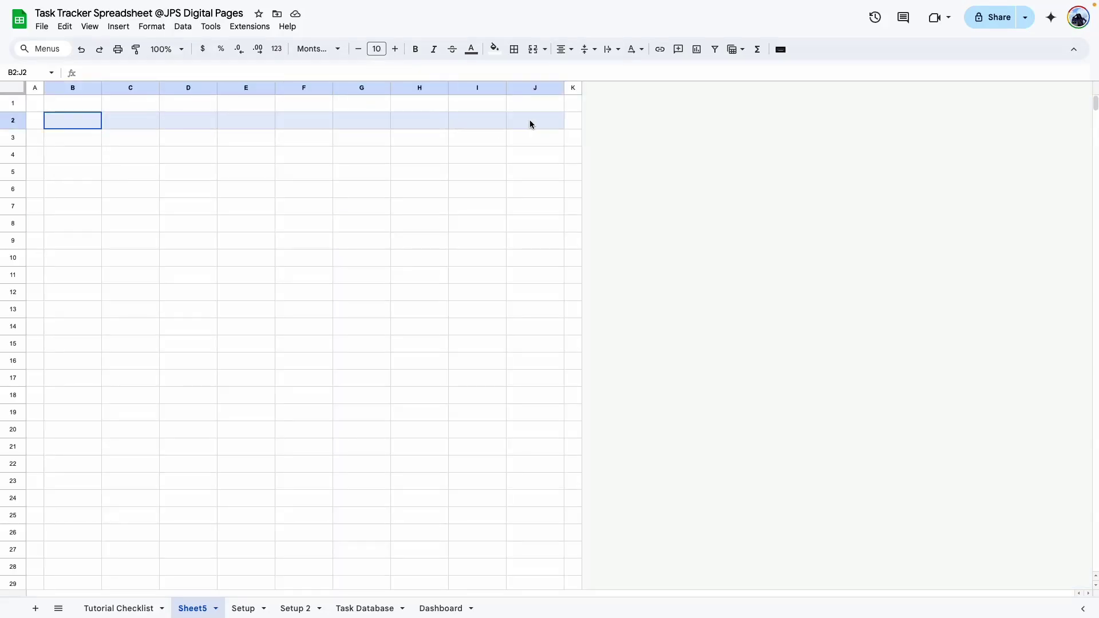
pyautogui.click(515, 50)
pyautogui.click(623, 92)
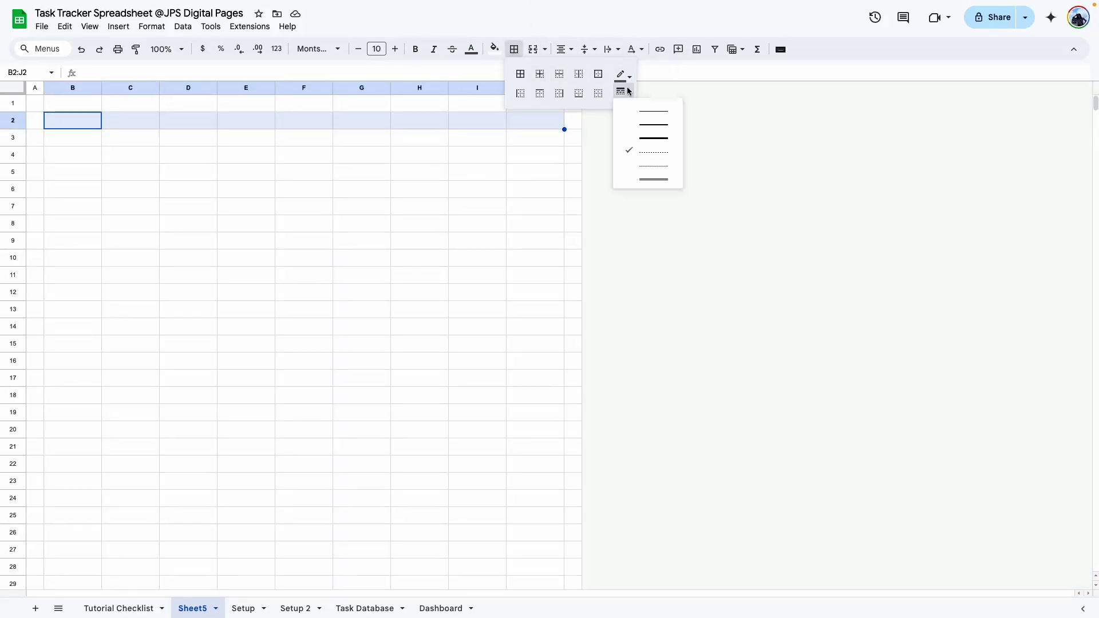
pyautogui.click(646, 111)
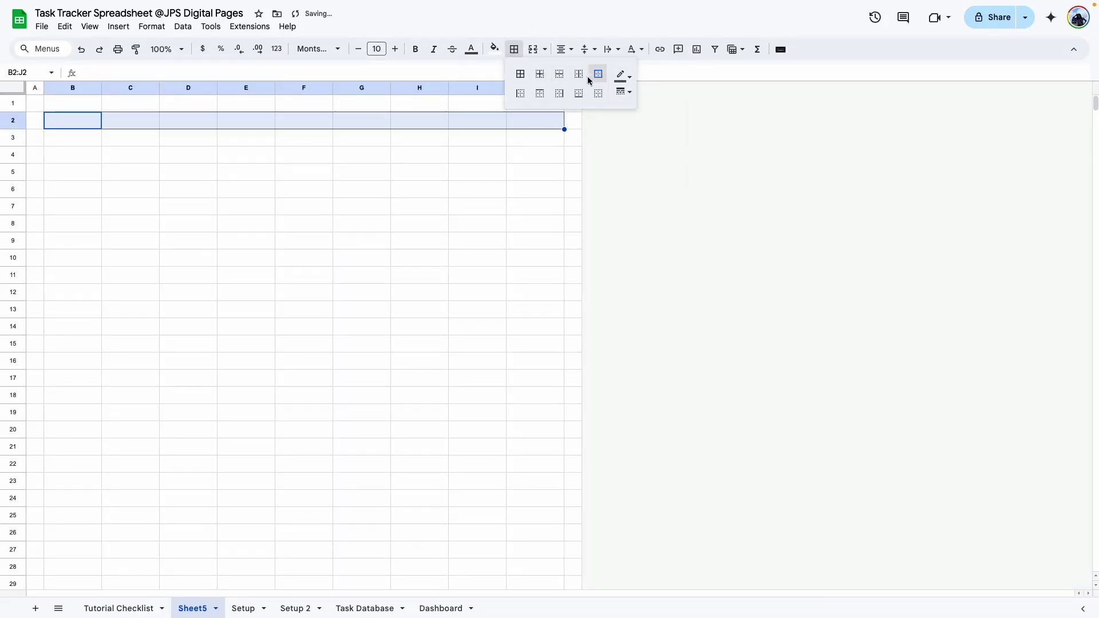
pyautogui.click(602, 77)
# Add an outer border around the table body B3:J1000
pyautogui.moveTo(63, 135); pyautogui.dragTo(550, 165)
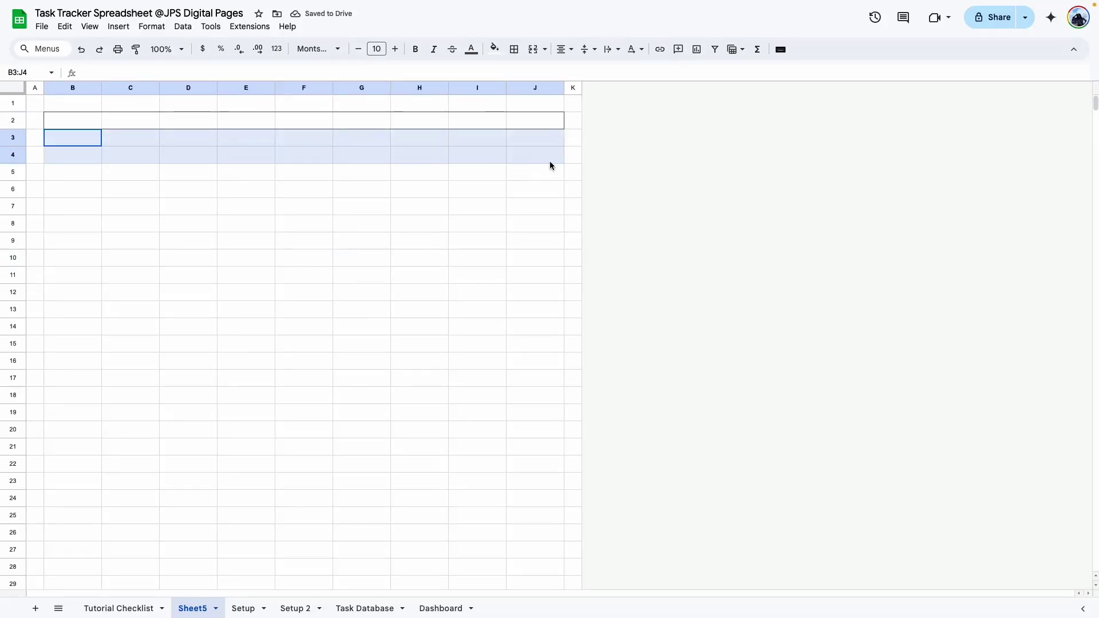
pyautogui.hotkey('ctrl', 'shift', 'Down')
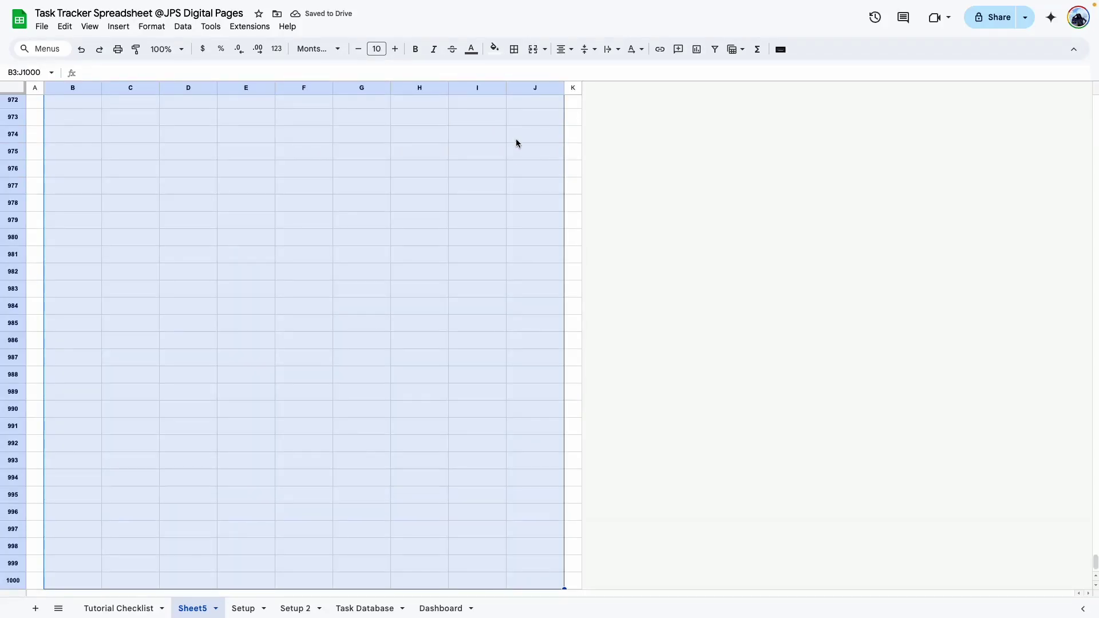
pyautogui.click(188, 191)
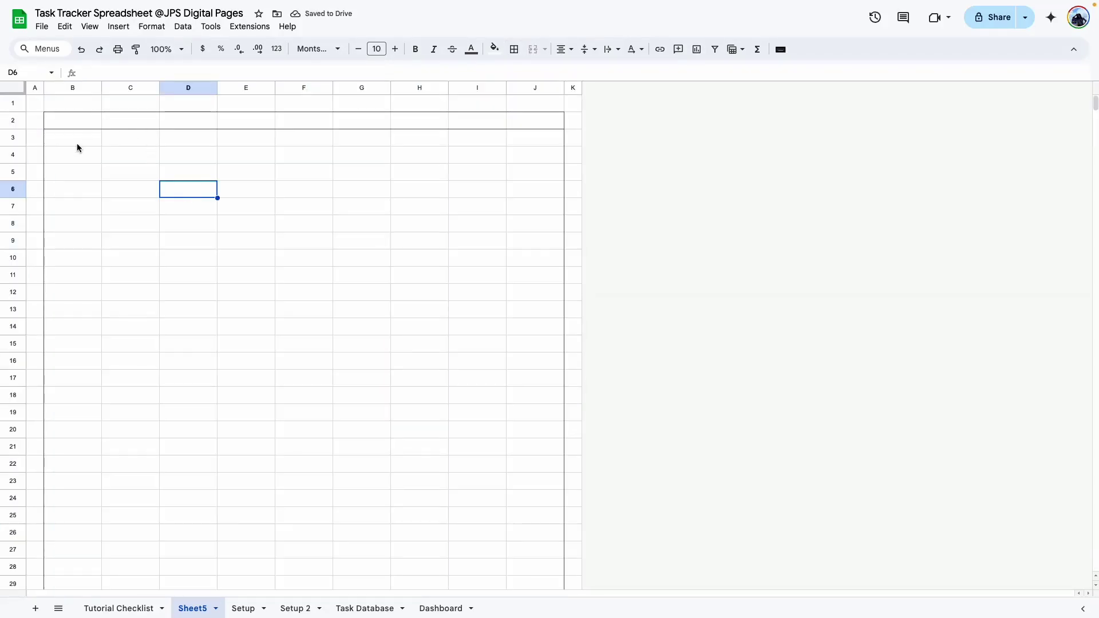
# Add horizontal borders between the rows of the table body B3:J1000
pyautogui.moveTo(77, 143); pyautogui.dragTo(533, 145)
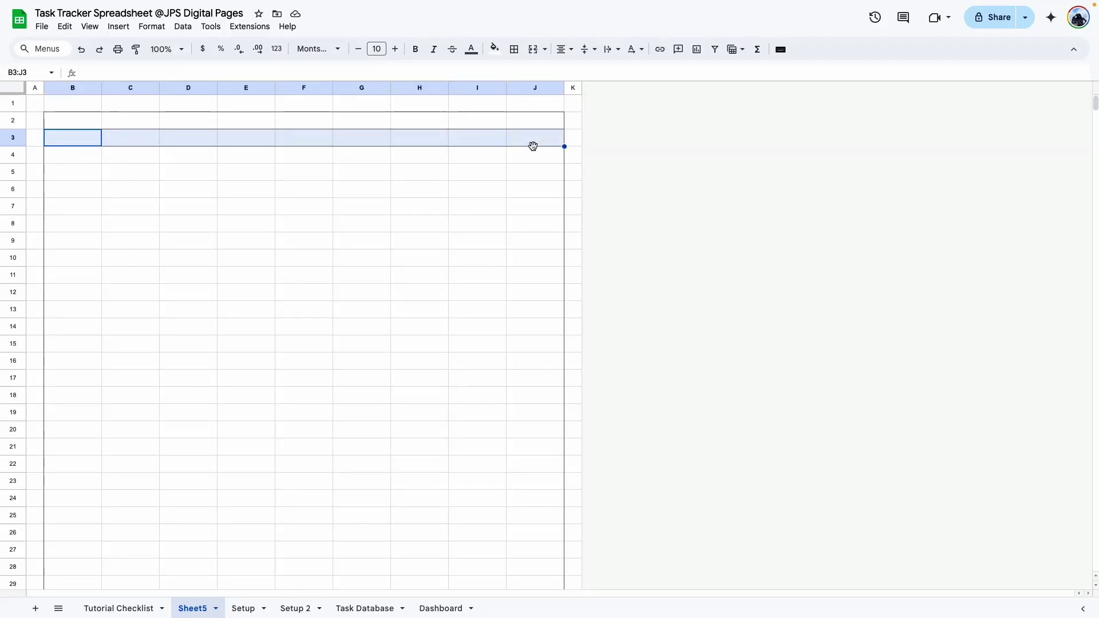
pyautogui.hotkey('ctrl', 'shift', 'Down')
pyautogui.click(515, 50)
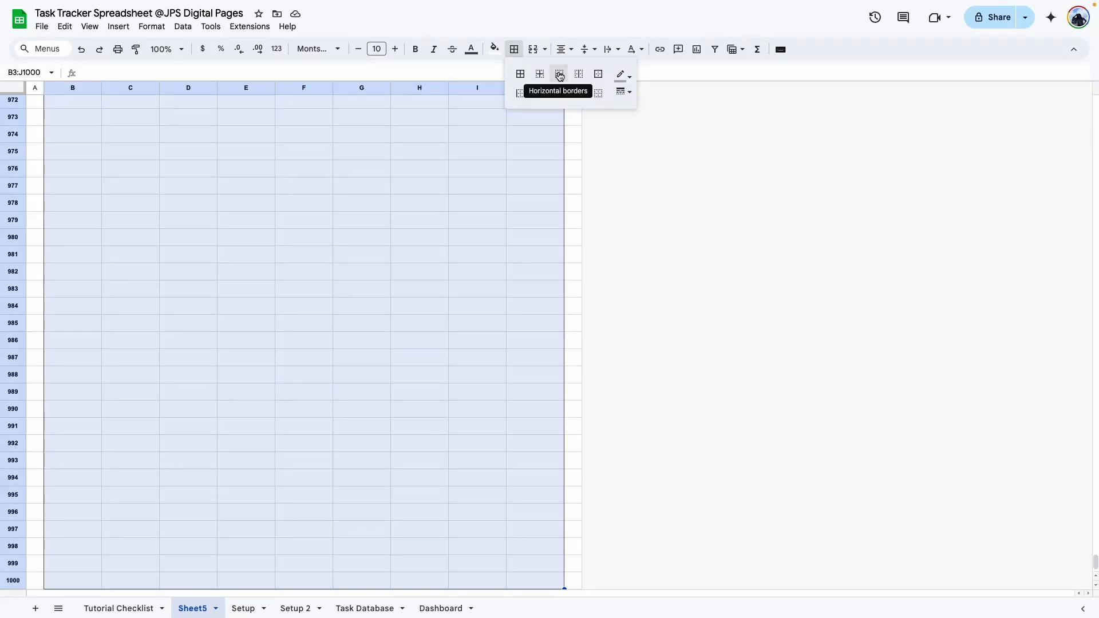
pyautogui.click(559, 75)
pyautogui.click(402, 205)
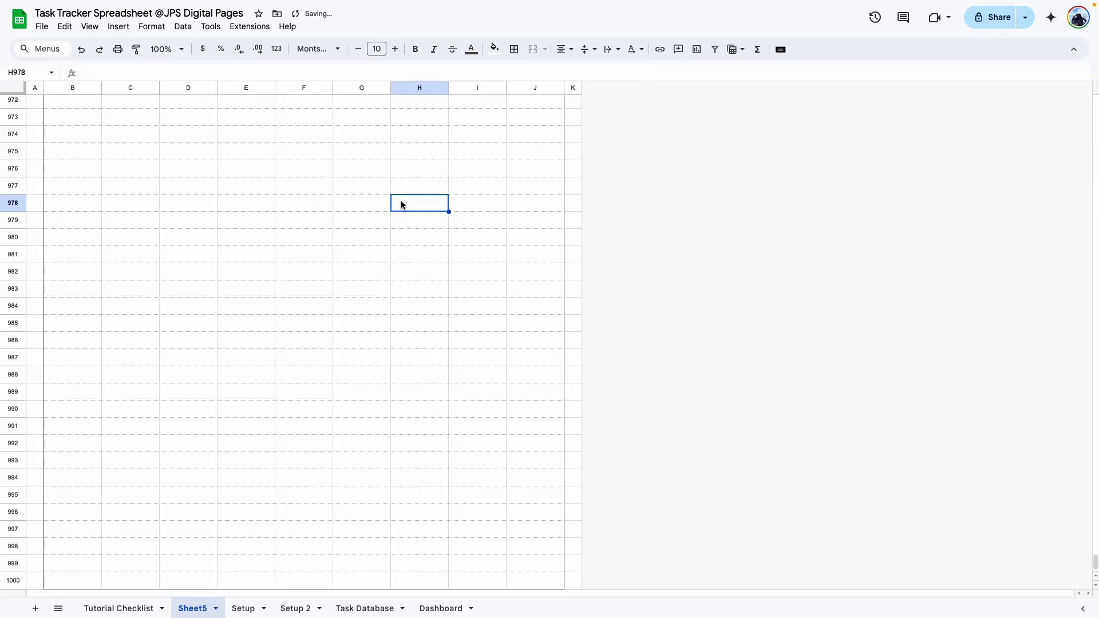
pyautogui.hotkey('ctrl', 'shift', 'Up')
pyautogui.click(132, 172)
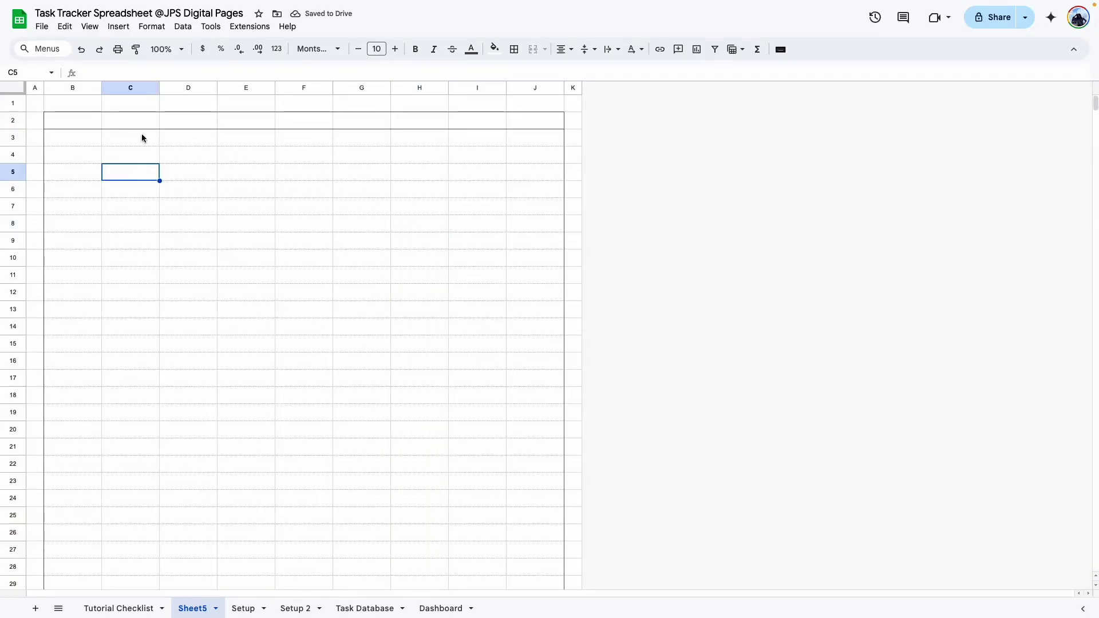
# Hide the gridlines on the new task database sheet
pyautogui.click(90, 26)
pyautogui.moveTo(142, 67)
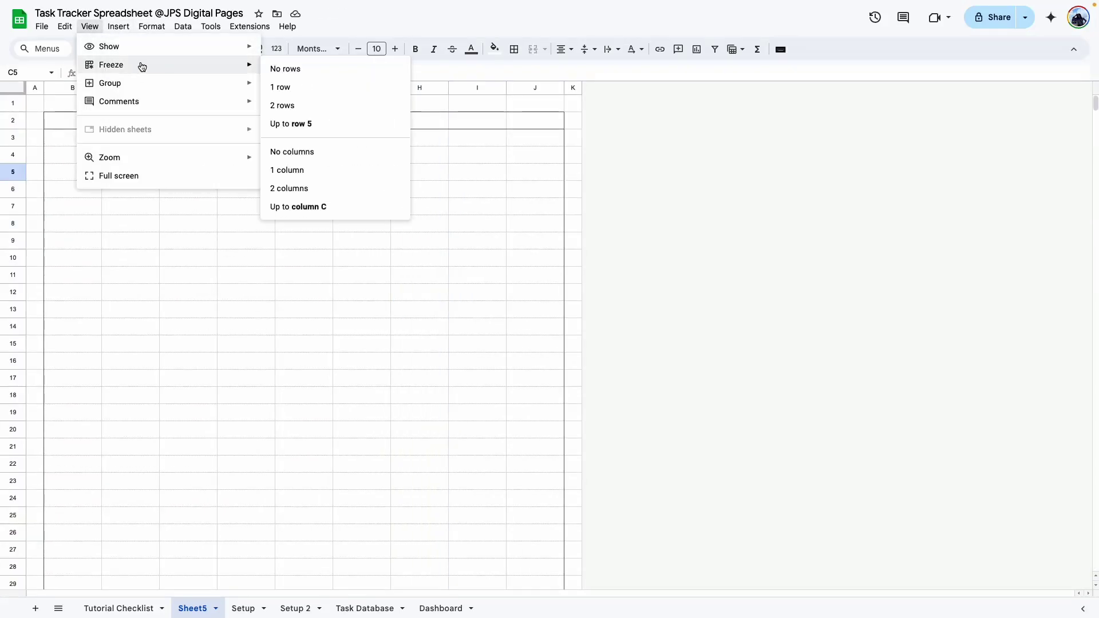
pyautogui.click(298, 68)
pyautogui.click(361, 292)
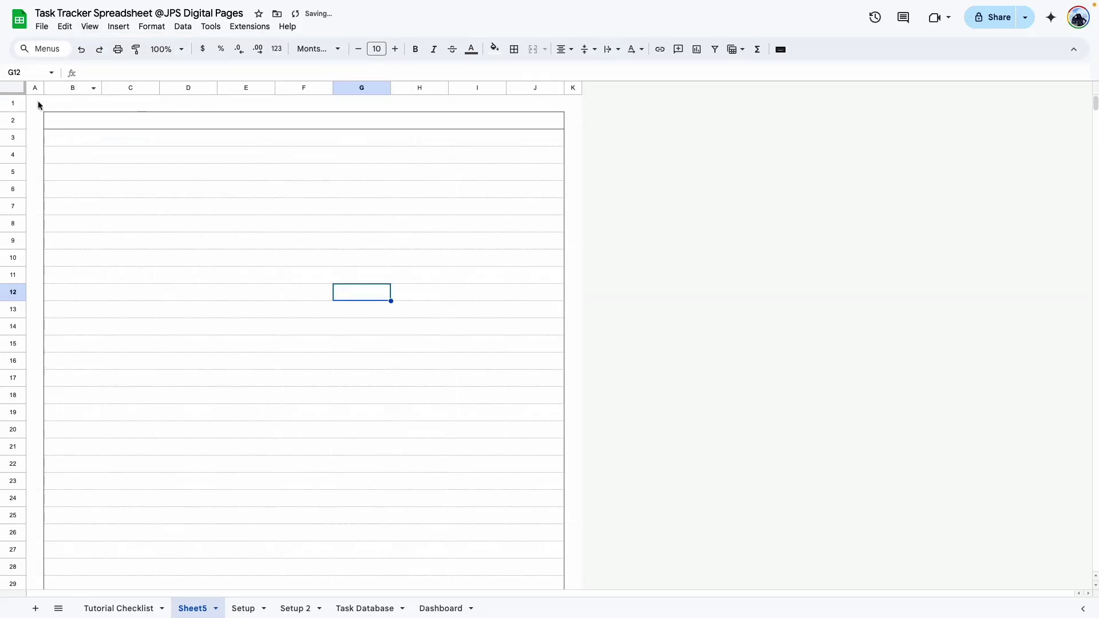
pyautogui.click(120, 333)
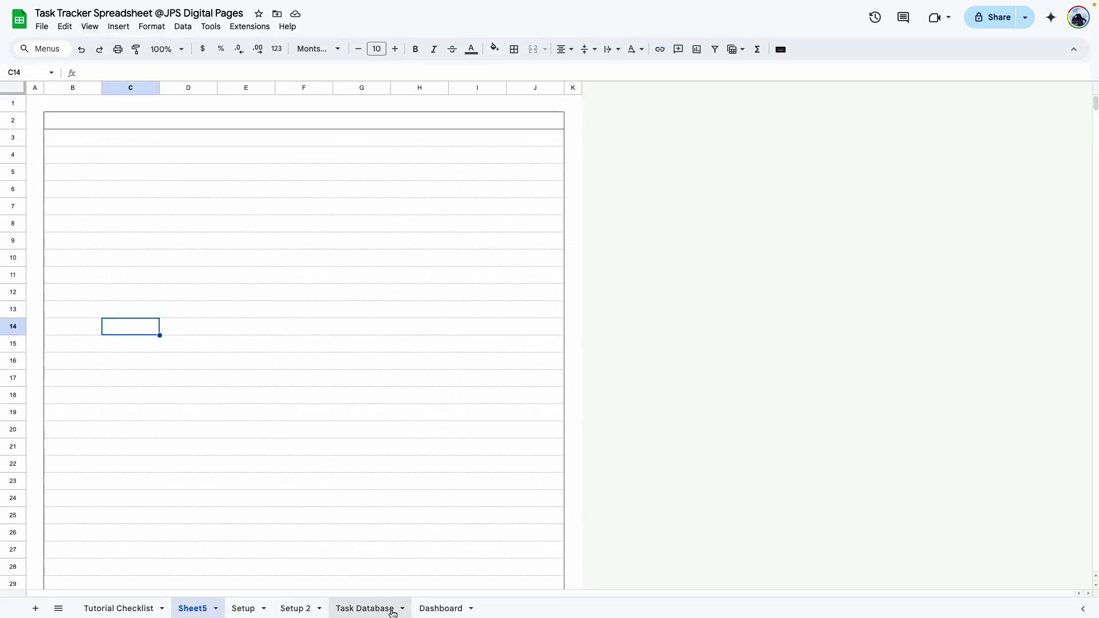
# Rename the new sheet Task Database 2 and place it after Setup 2 at the end of the sheet order
pyautogui.doubleClick(201, 610)
pyautogui.write('Task')
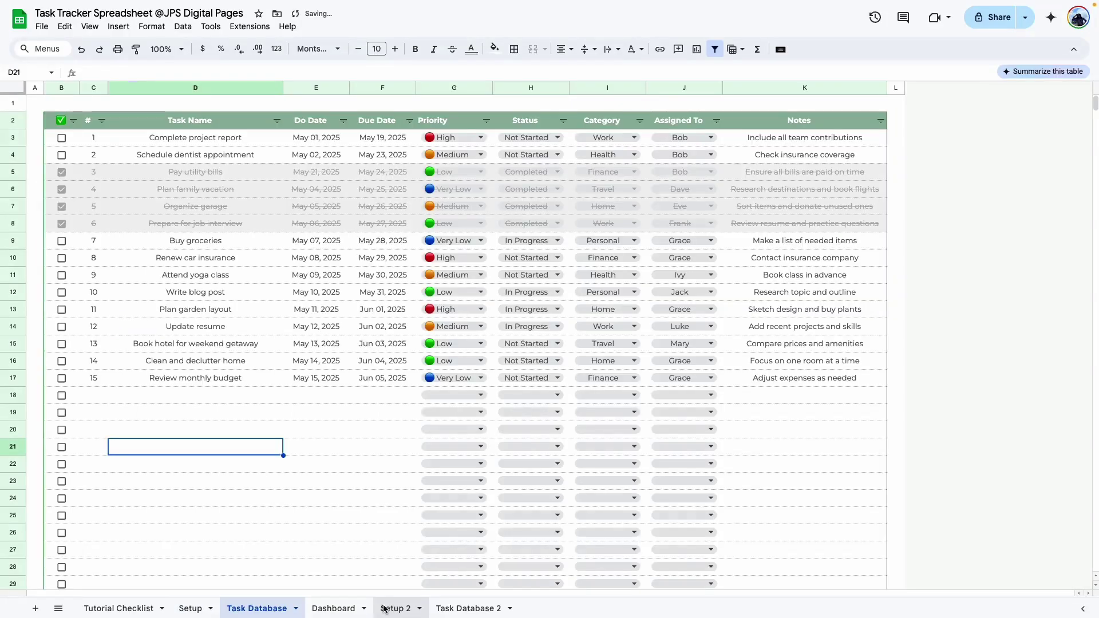
pyautogui.click(394, 608)
pyautogui.click(450, 612)
pyautogui.click(405, 518)
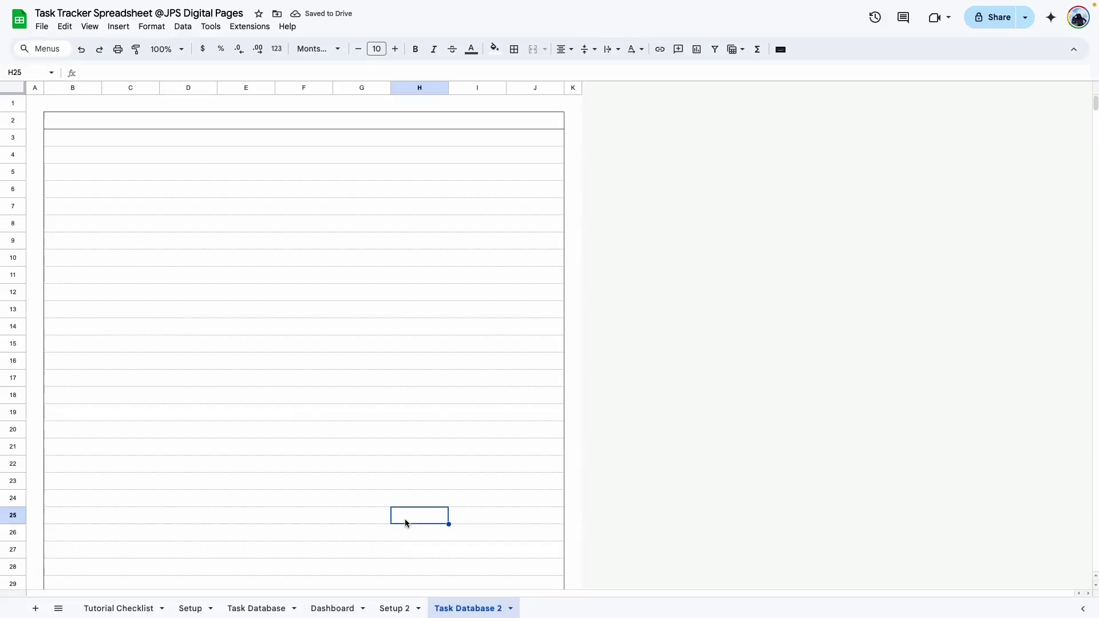
# Compare the columns with the original Task Database sheet and insert one column left of column I in Task Database 2
pyautogui.click(252, 610)
pyautogui.click(251, 500)
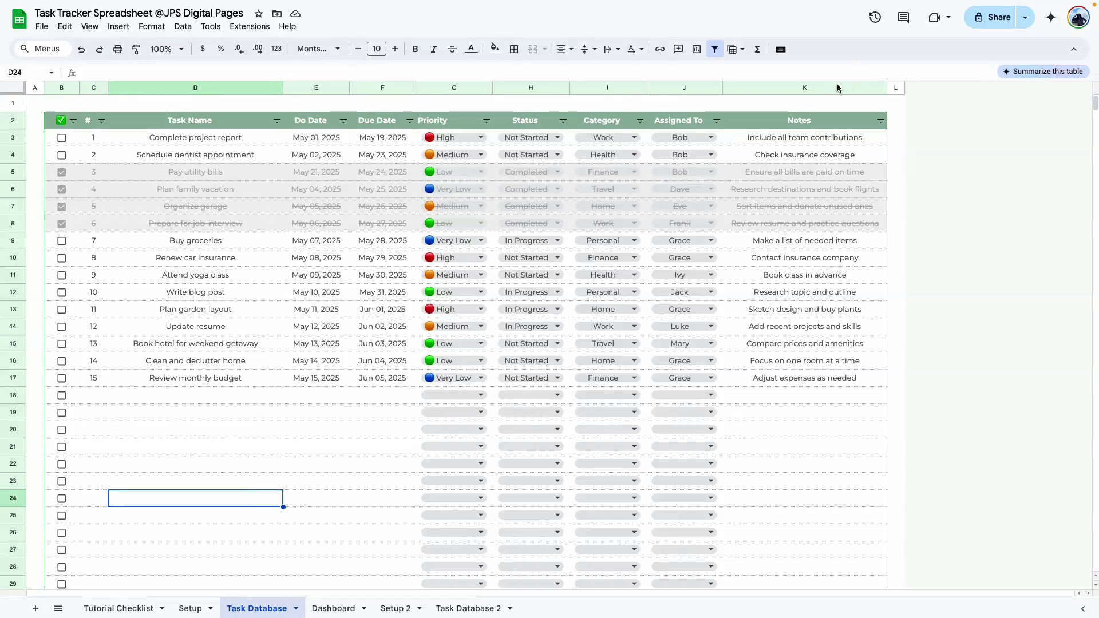
pyautogui.click(461, 609)
pyautogui.click(573, 172)
pyautogui.rightClick(465, 88)
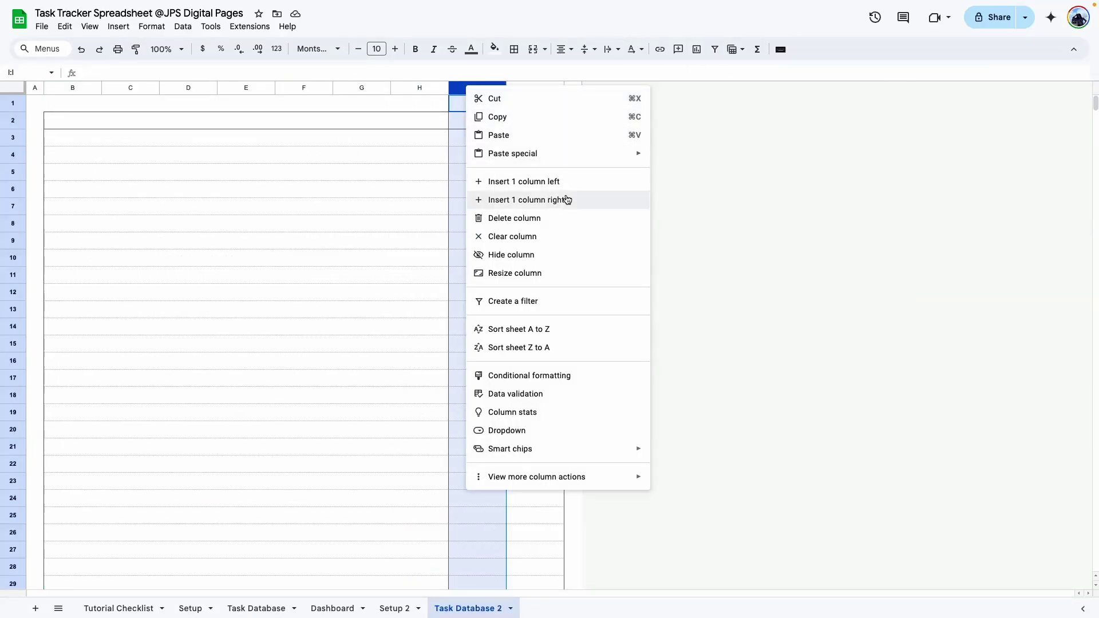
pyautogui.click(578, 183)
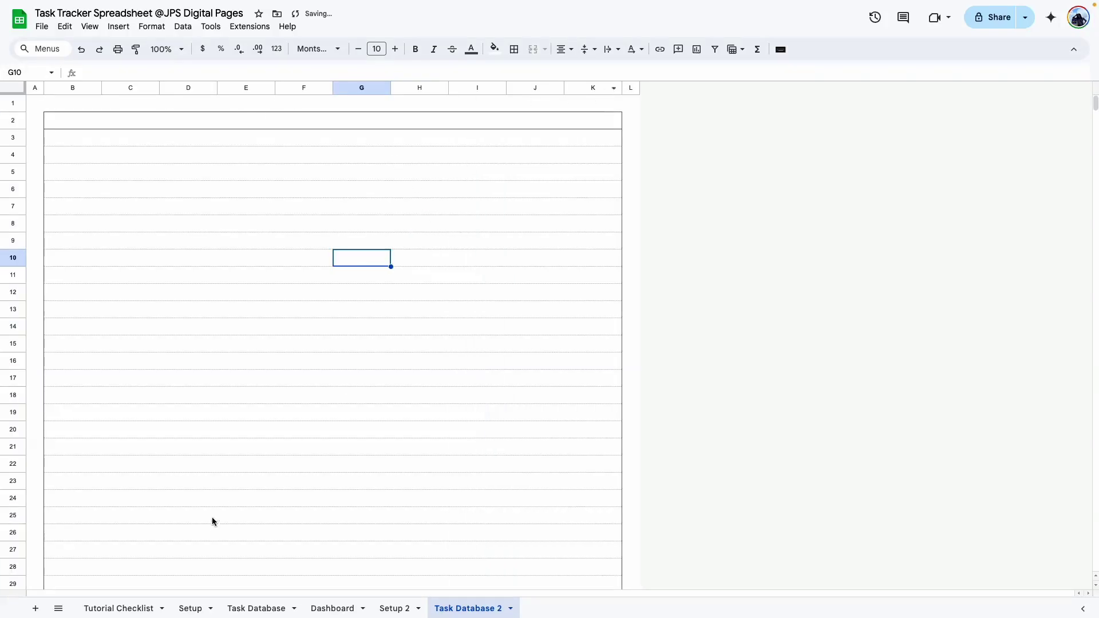
# Copy the header labels B2:K2 from the Task Database sheet into B2:K2 of Task Database 2, without the green fill and bold
pyautogui.click(252, 607)
pyautogui.moveTo(61, 120); pyautogui.dragTo(760, 123)
pyautogui.hotkey('ctrl', 'c')
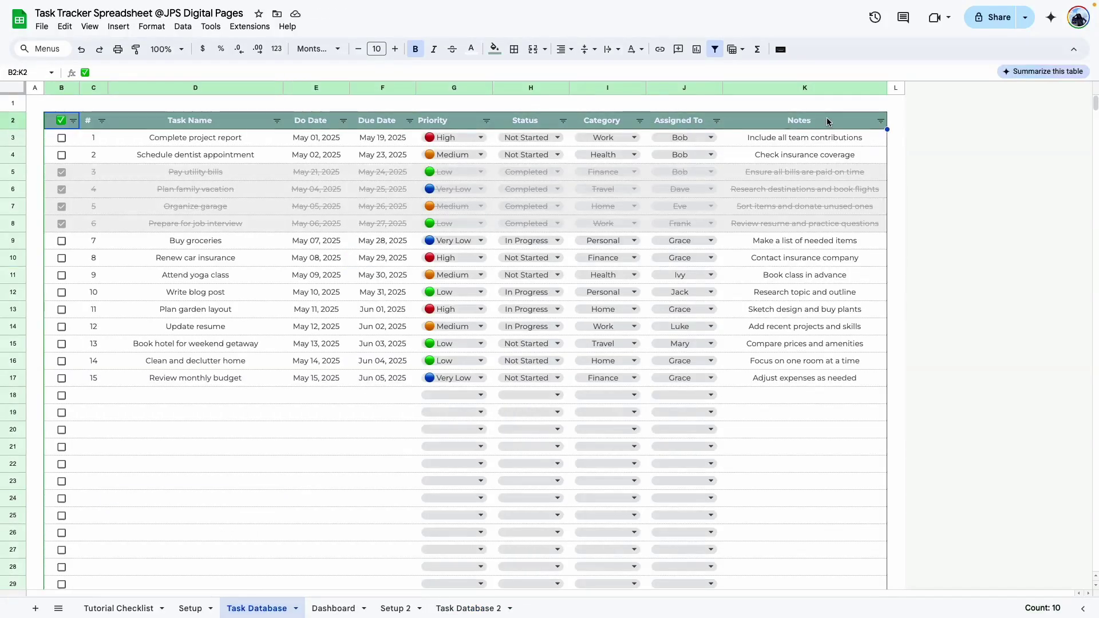
pyautogui.click(468, 609)
pyautogui.click(57, 130)
pyautogui.click(58, 123)
pyautogui.hotkey('ctrl', 'v')
pyautogui.click(305, 413)
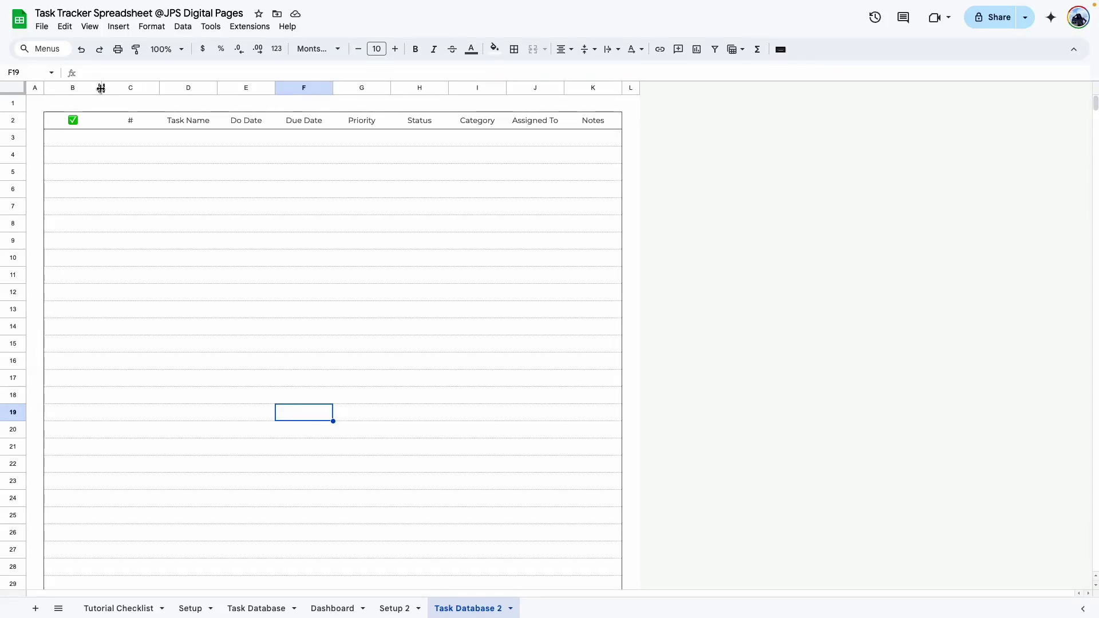
# Narrow the checkmark column B to about half its width
pyautogui.moveTo(101, 88); pyautogui.dragTo(74, 88)
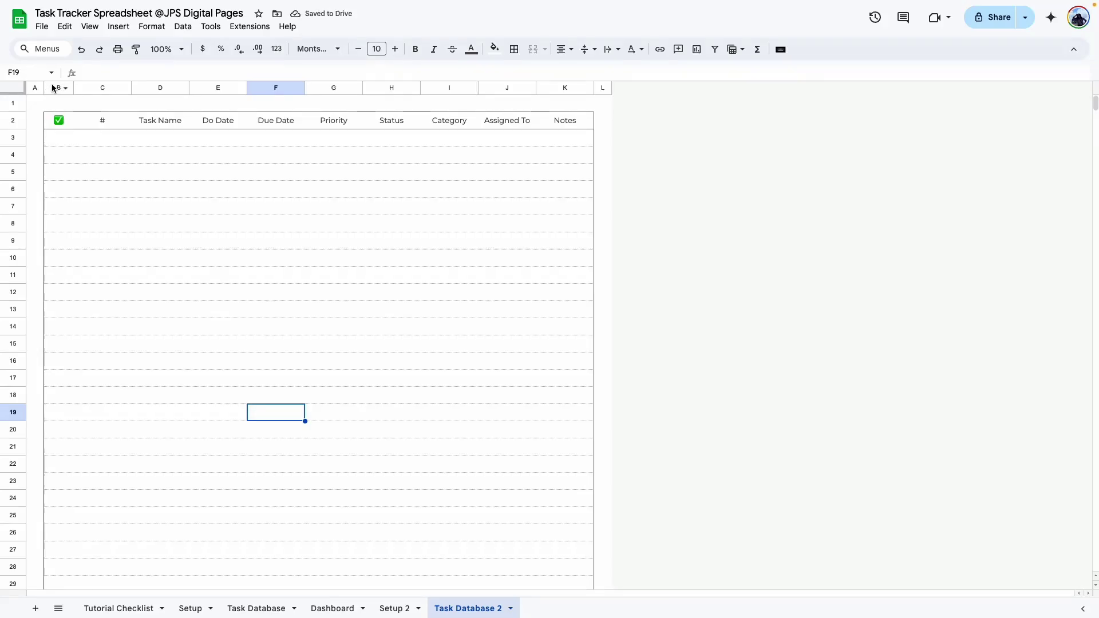
pyautogui.moveTo(74, 88); pyautogui.dragTo(74, 88)
pyautogui.click(88, 206)
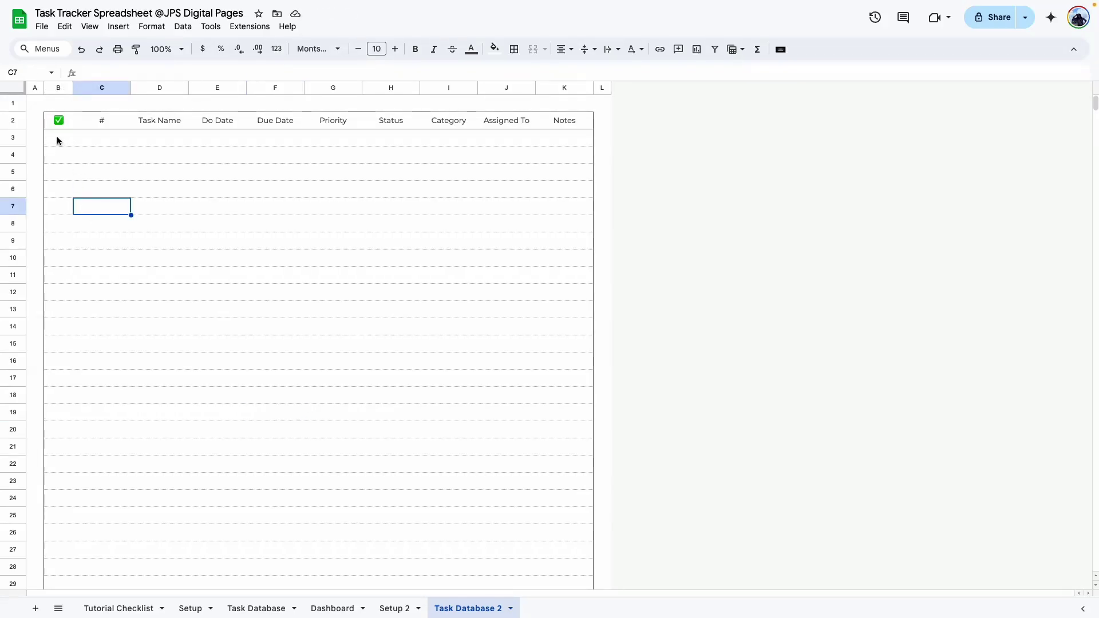
# Add a data validation rule to the checkmark column and set its range to 'Task Database 2'!B3:B
pyautogui.moveTo(58, 140); pyautogui.dragTo(66, 362)
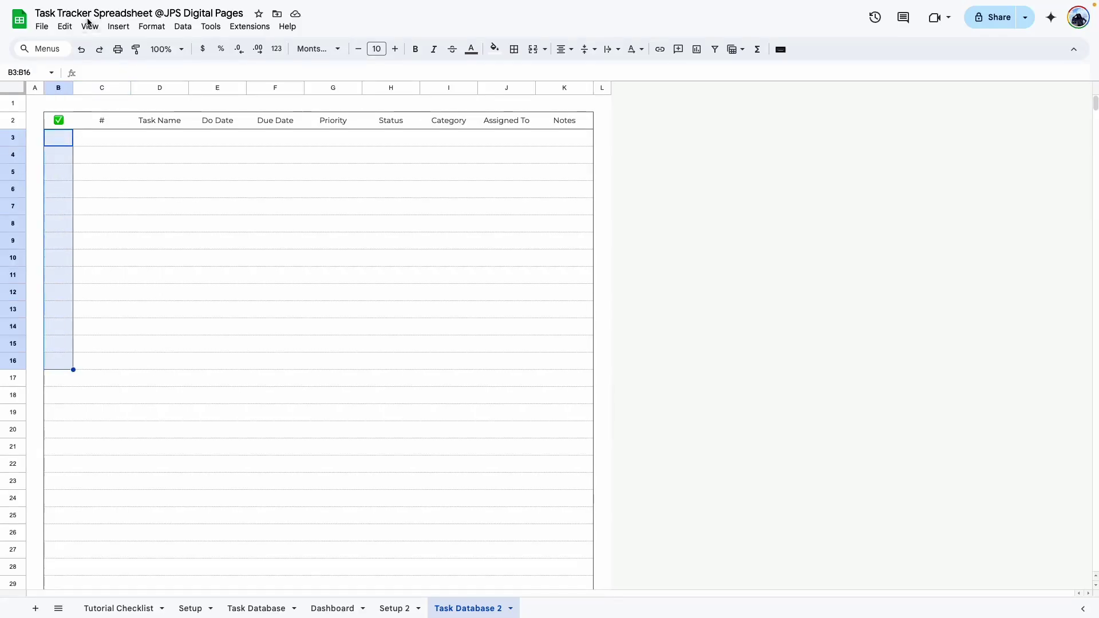
pyautogui.click(117, 27)
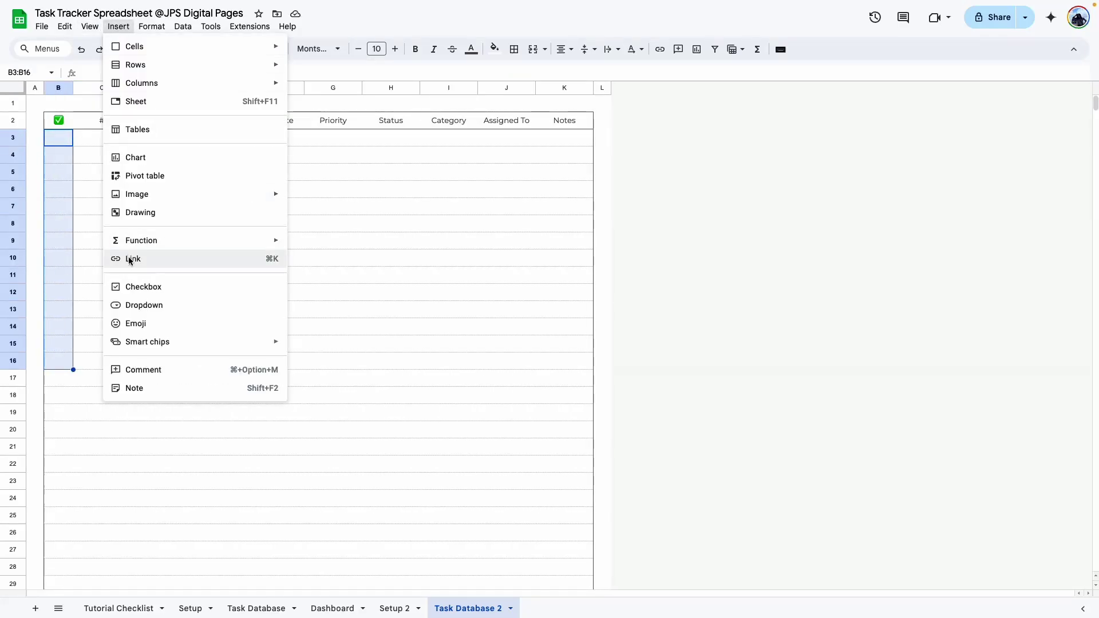
pyautogui.moveTo(183, 28)
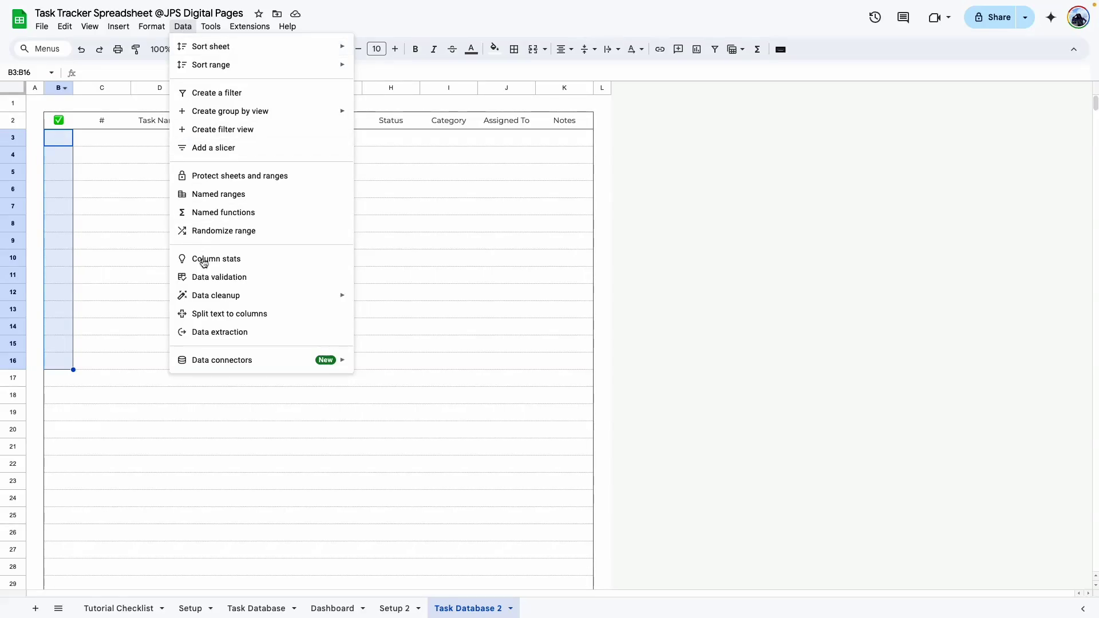
pyautogui.click(211, 279)
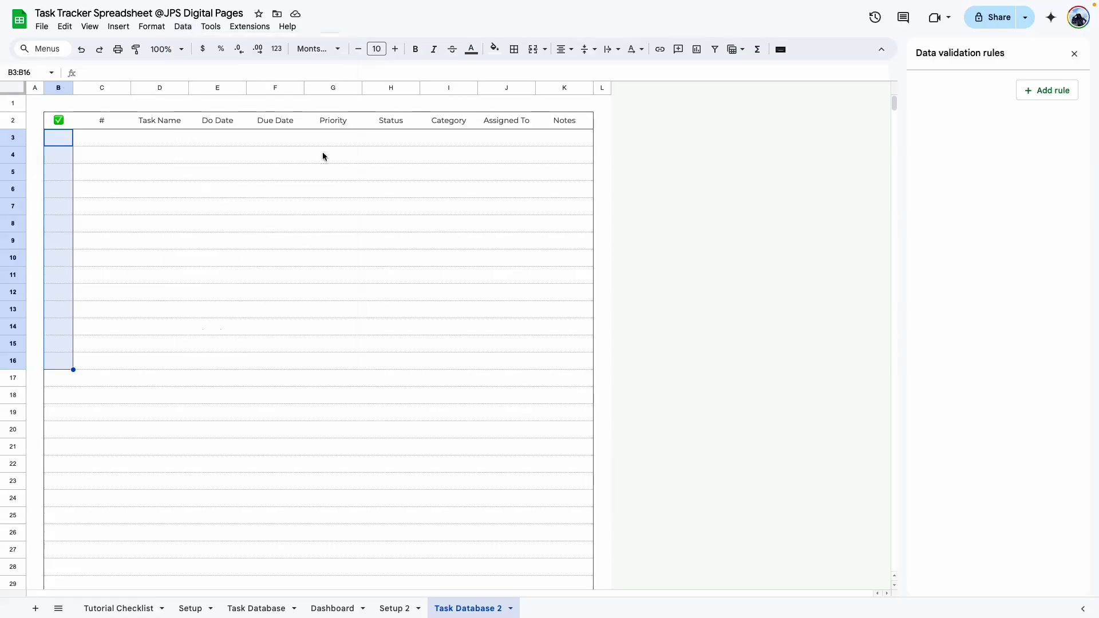
pyautogui.click(1035, 97)
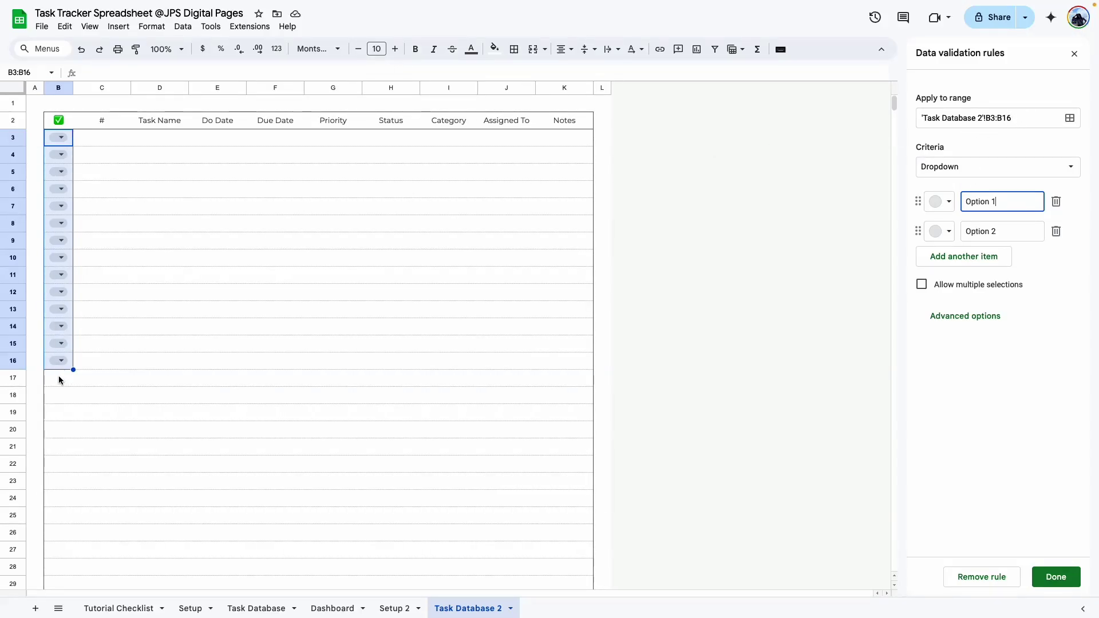
pyautogui.click(1025, 121)
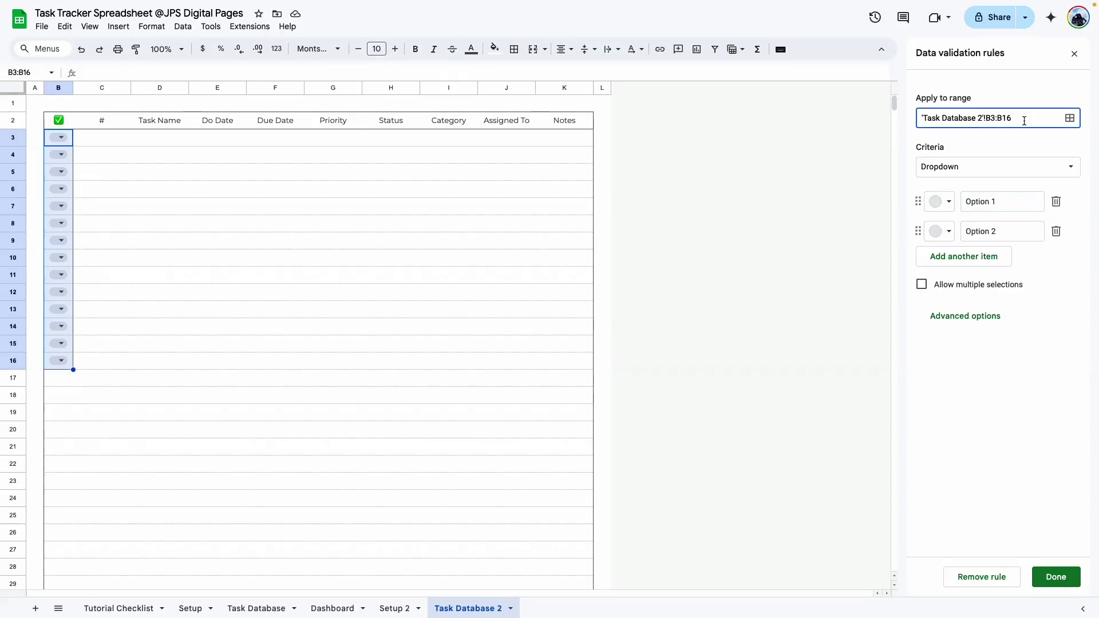
pyautogui.click(997, 147)
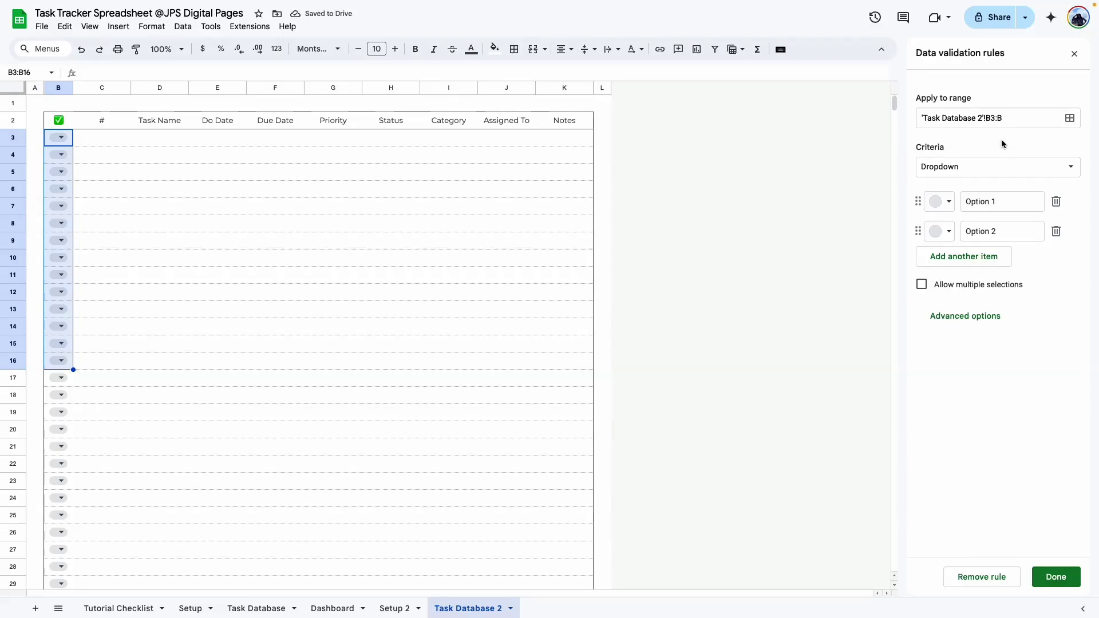
# Set the validation rule's criteria to Checkbox and save the rule
pyautogui.click(969, 173)
pyautogui.scroll(-2, 985, 503)
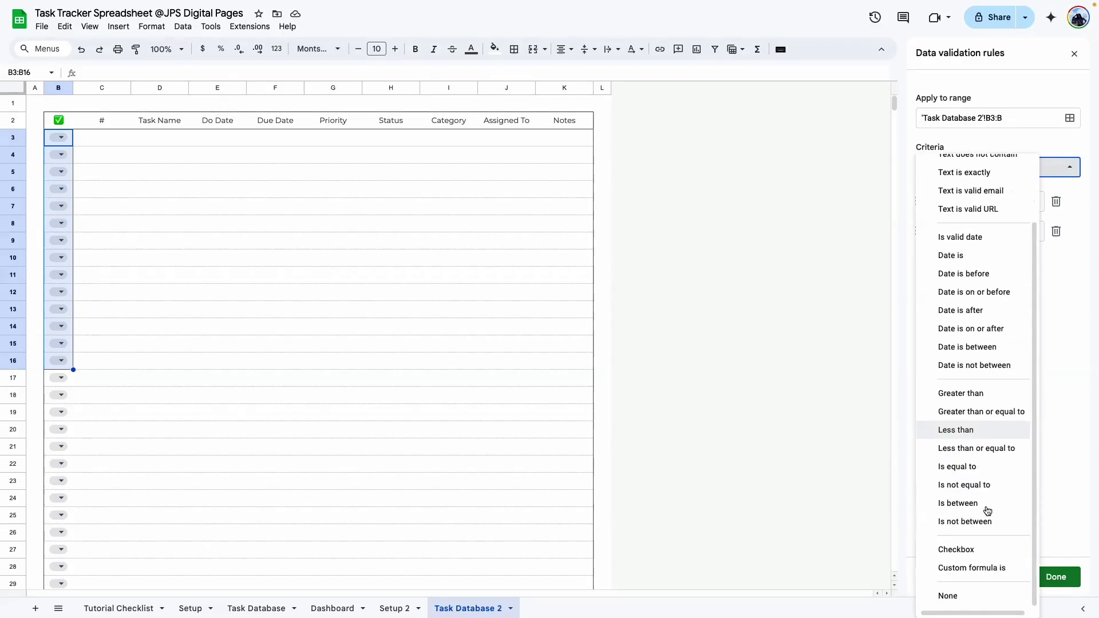
pyautogui.click(979, 551)
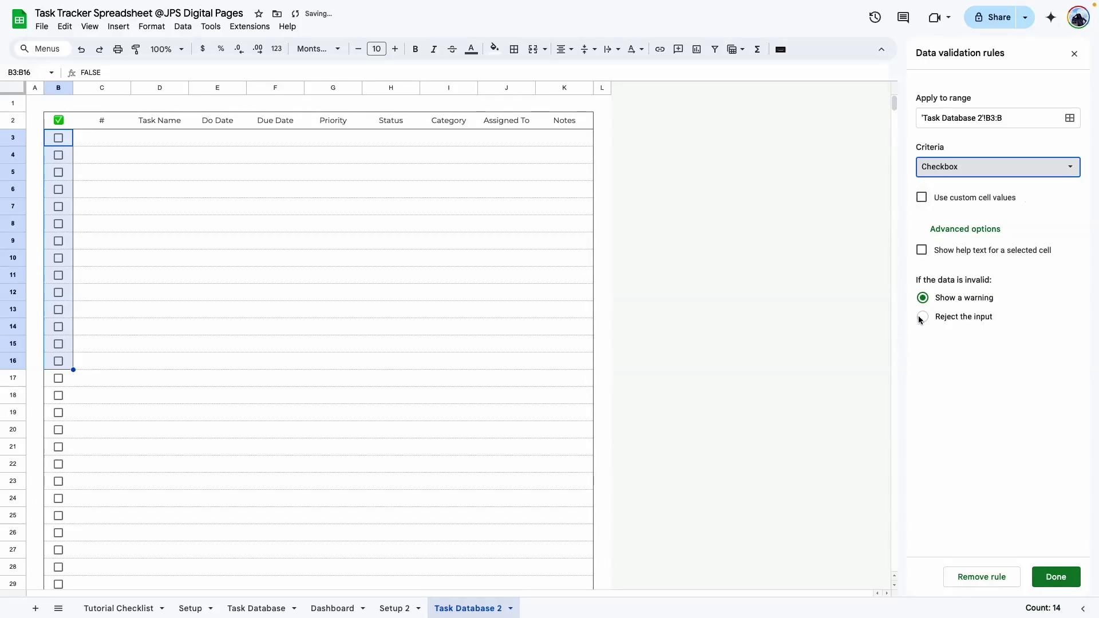
pyautogui.click(1057, 576)
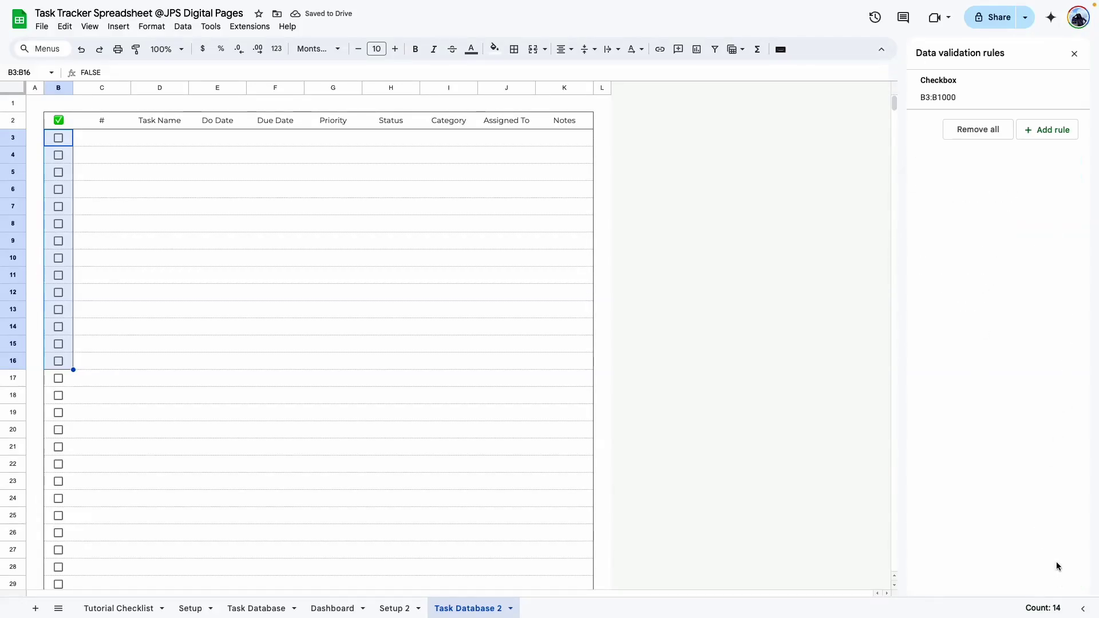
# Resize the checkmark and # columns B and C to a width of 40 pixels
pyautogui.click(98, 138)
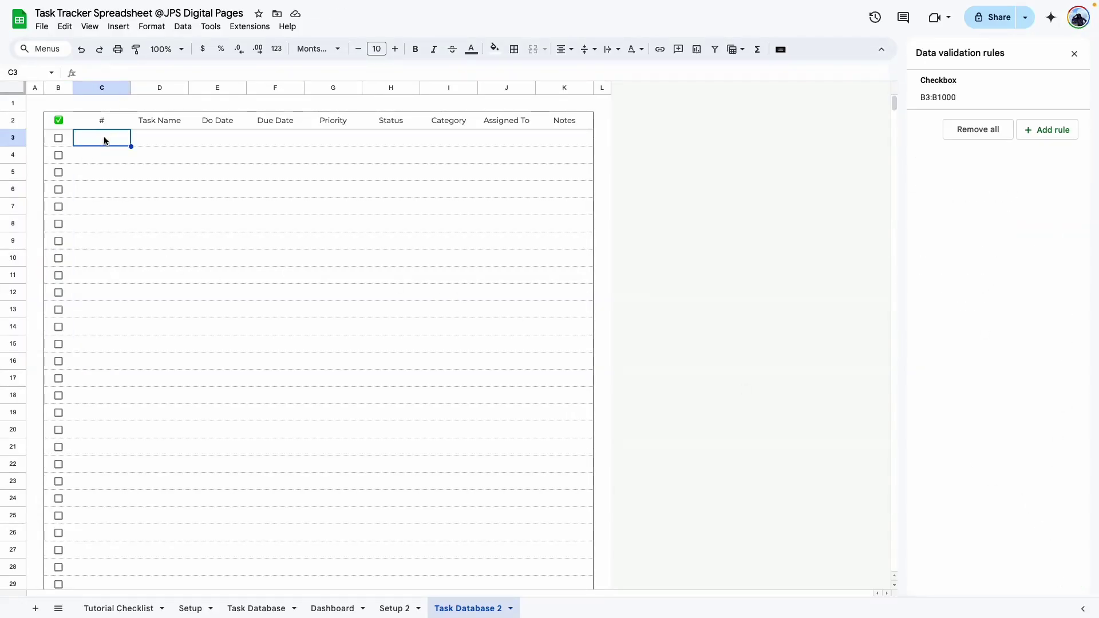
pyautogui.moveTo(131, 88); pyautogui.dragTo(108, 88)
pyautogui.click(58, 87)
pyautogui.keyDown('shift'); pyautogui.click(90, 88); pyautogui.keyUp('shift')
pyautogui.rightClick(83, 89)
pyautogui.click(140, 276)
pyautogui.write('40')
pyautogui.click(565, 361)
pyautogui.click(309, 295)
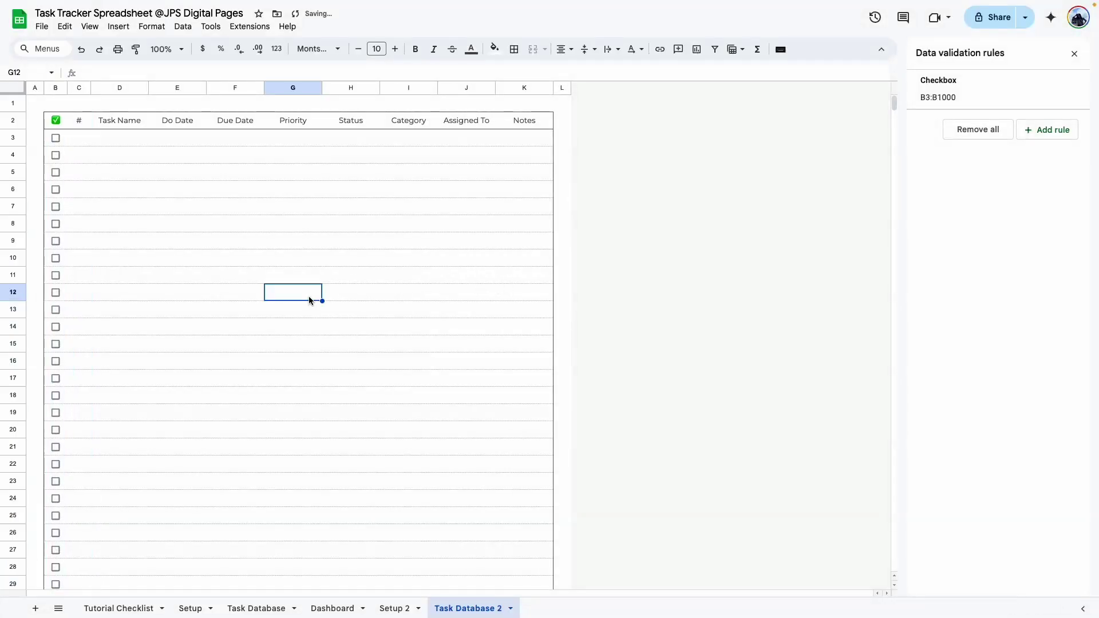
# Widen the Task Name column D to about three times its width
pyautogui.click(121, 121)
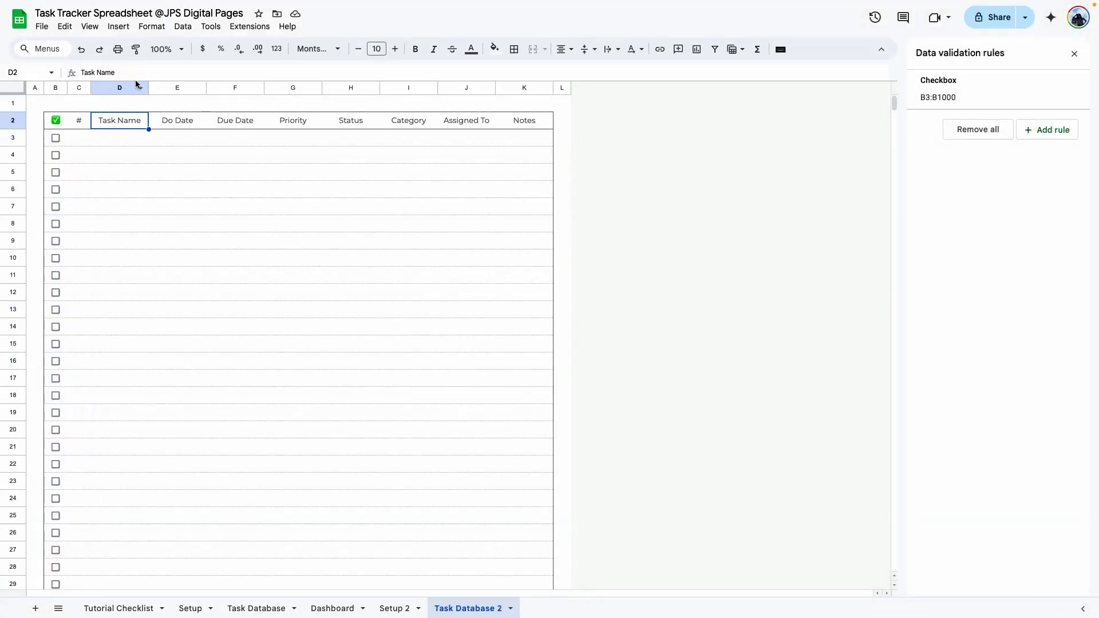
pyautogui.moveTo(149, 88); pyautogui.dragTo(269, 88)
pyautogui.click(160, 184)
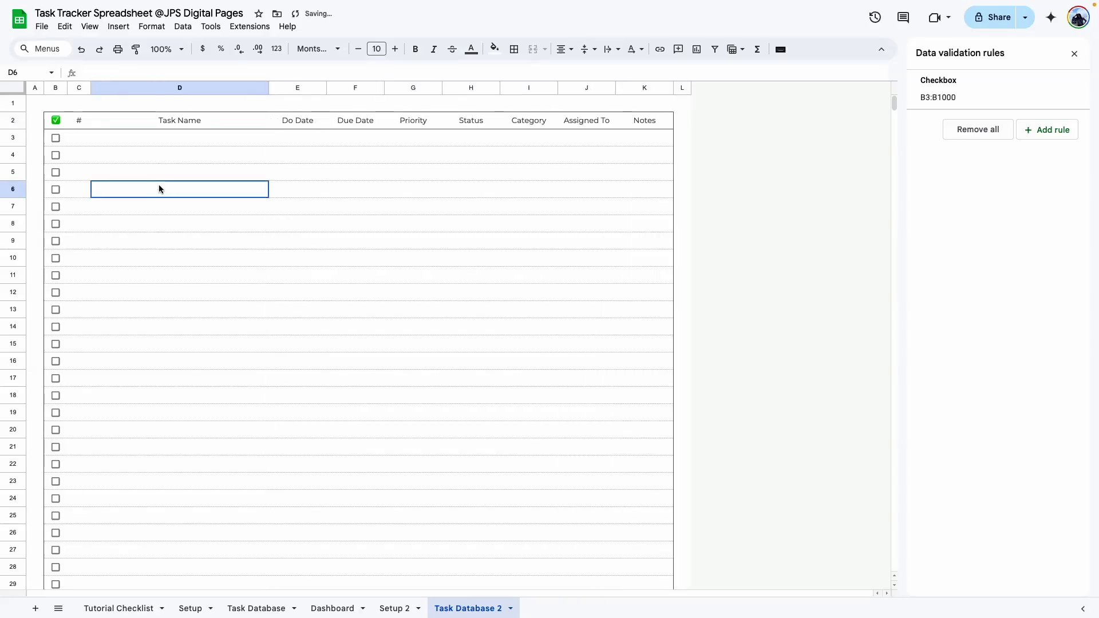
pyautogui.click(176, 88)
pyautogui.click(160, 207)
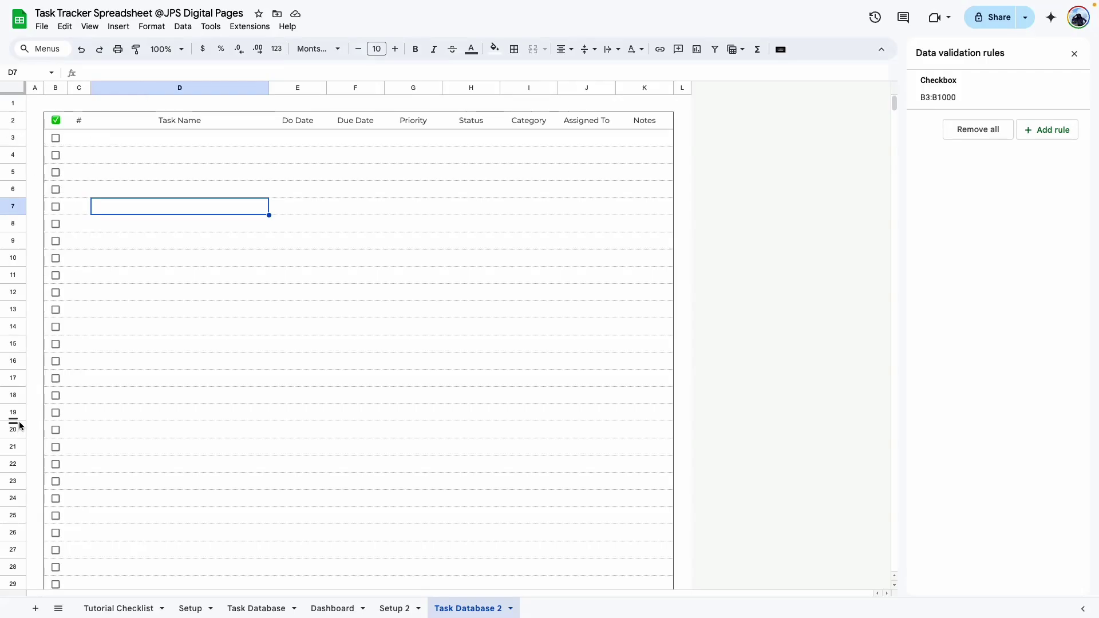
# Set the text wrapping of the whole Task Name column D to Wrap
pyautogui.click(140, 87)
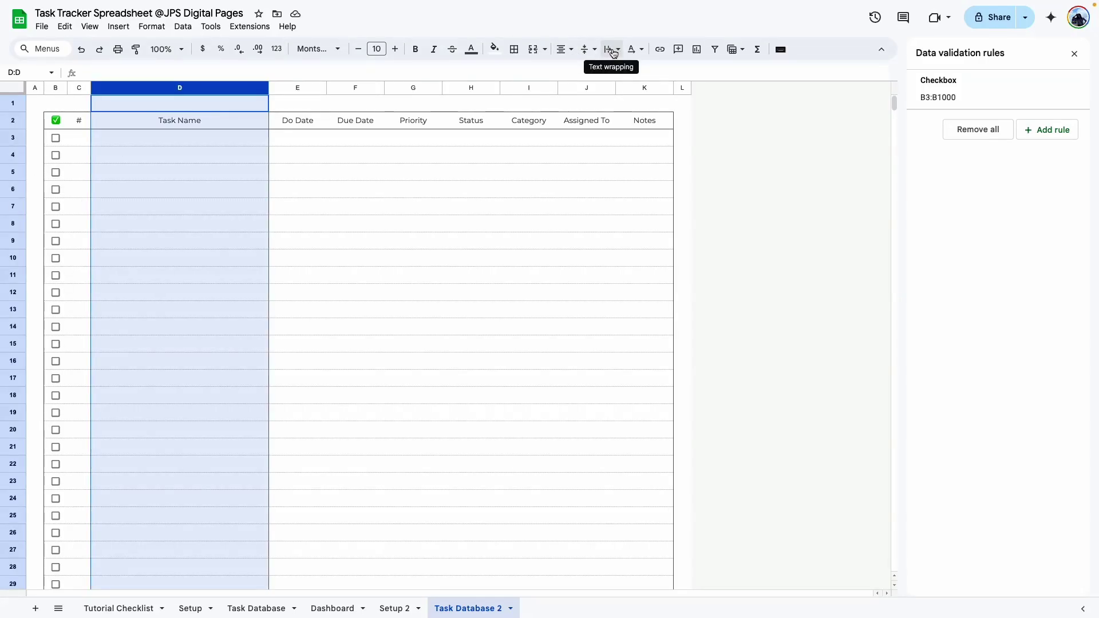
pyautogui.click(613, 49)
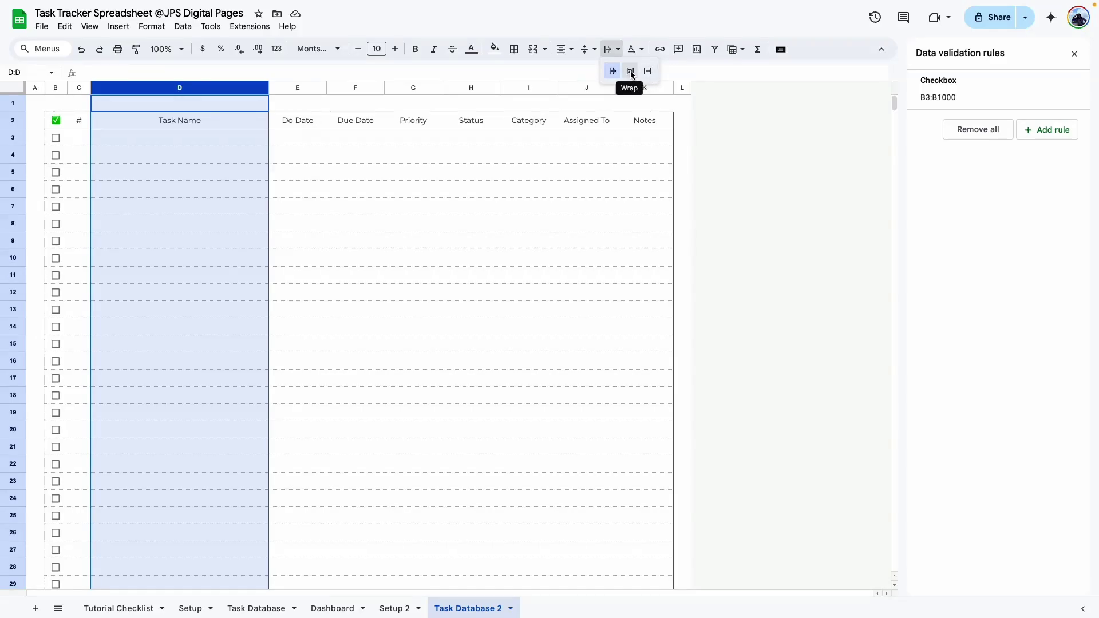
pyautogui.click(631, 71)
pyautogui.click(231, 124)
pyautogui.click(243, 140)
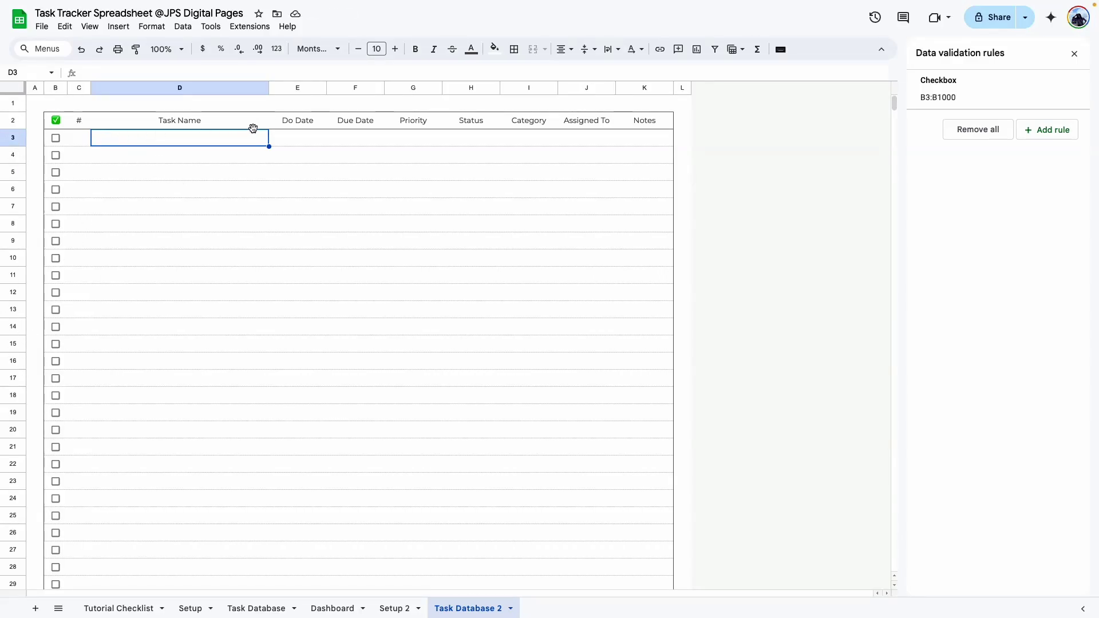
pyautogui.click(150, 91)
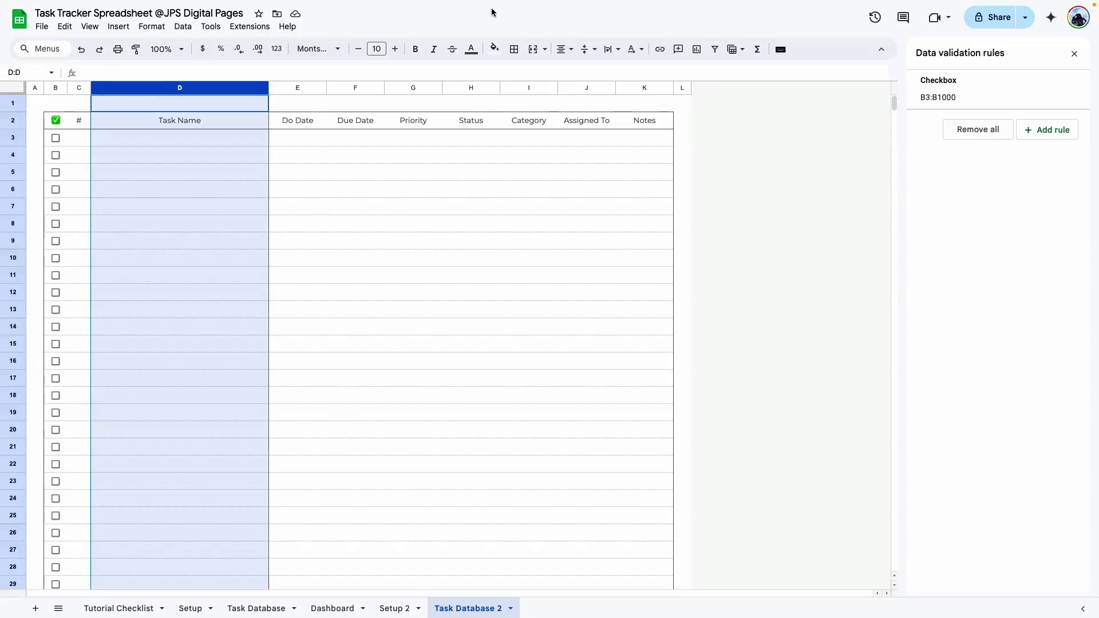
# Left-align the whole Task Name column D
pyautogui.click(566, 51)
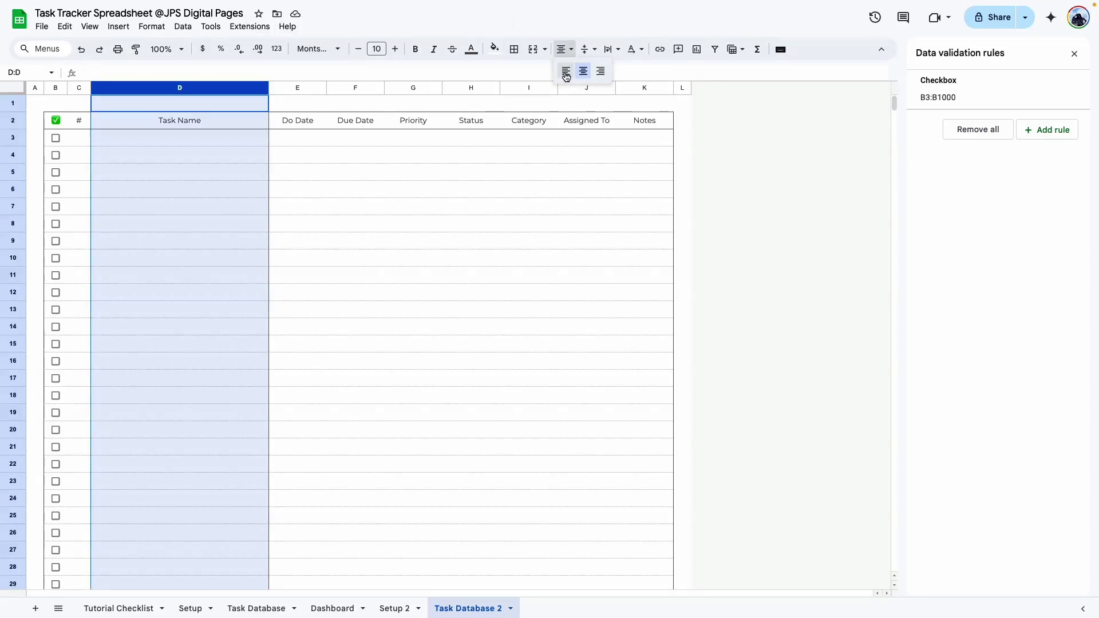
pyautogui.click(565, 71)
pyautogui.click(313, 218)
pyautogui.click(281, 141)
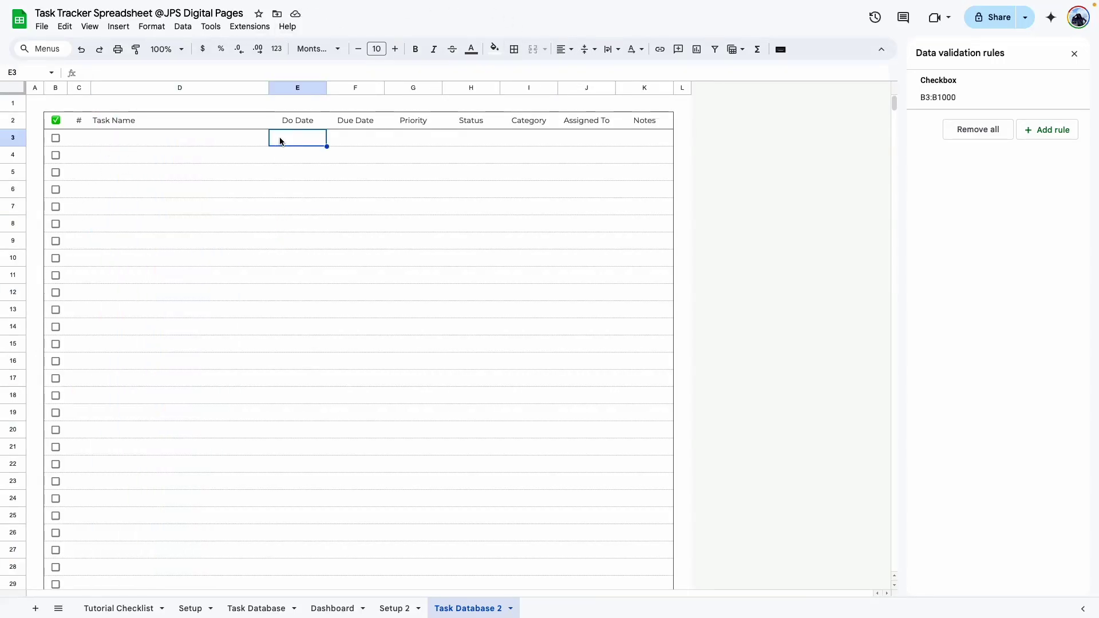
pyautogui.click(309, 124)
pyautogui.click(370, 124)
pyautogui.click(348, 189)
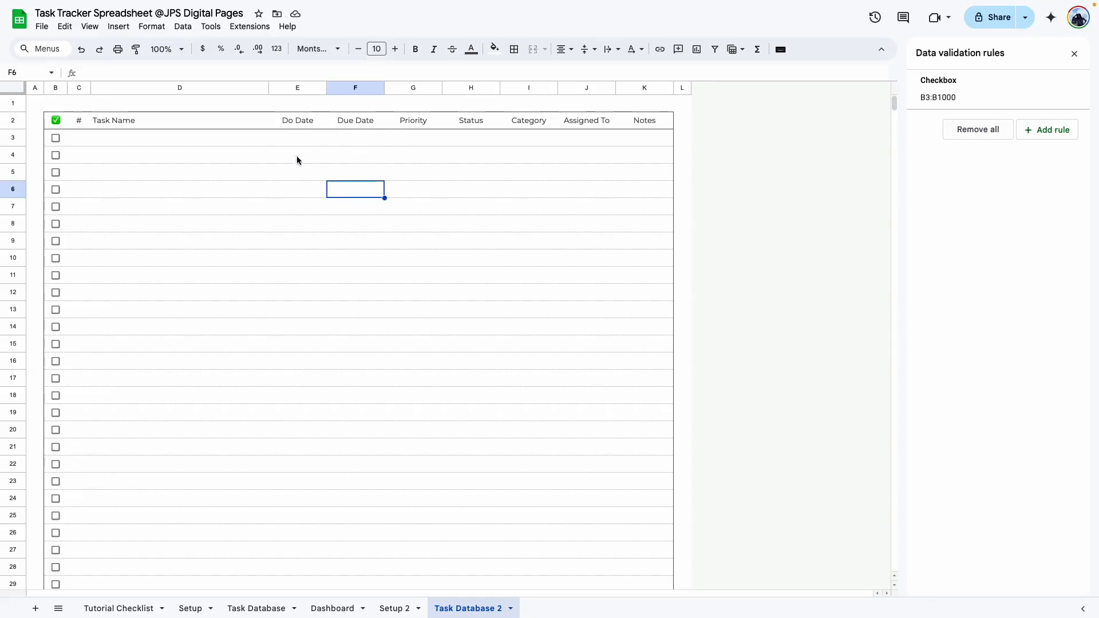
pyautogui.click(302, 223)
pyautogui.click(295, 138)
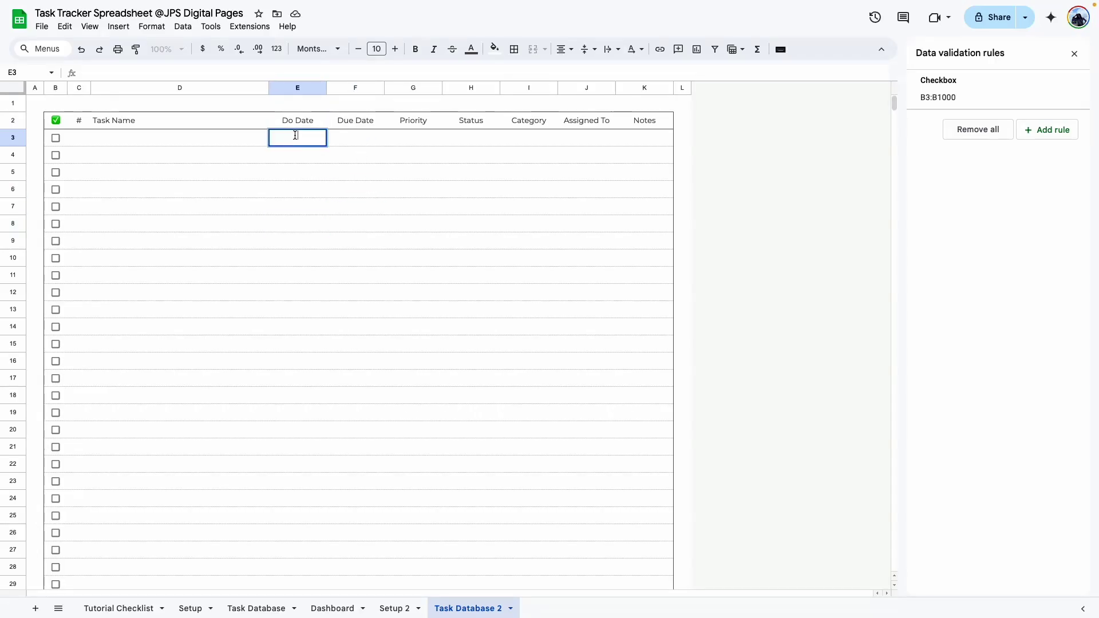
pyautogui.click(329, 139)
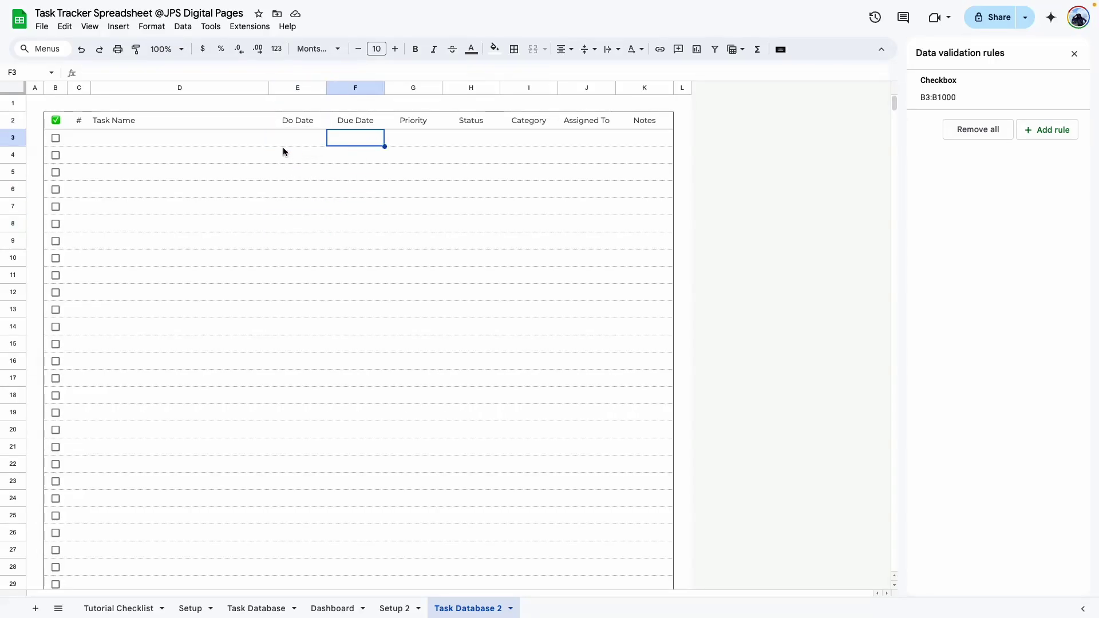
# Add a data validation rule covering the Do Date and Due Date columns, with the range 'Task Database 2'!E3:F
pyautogui.click(287, 138)
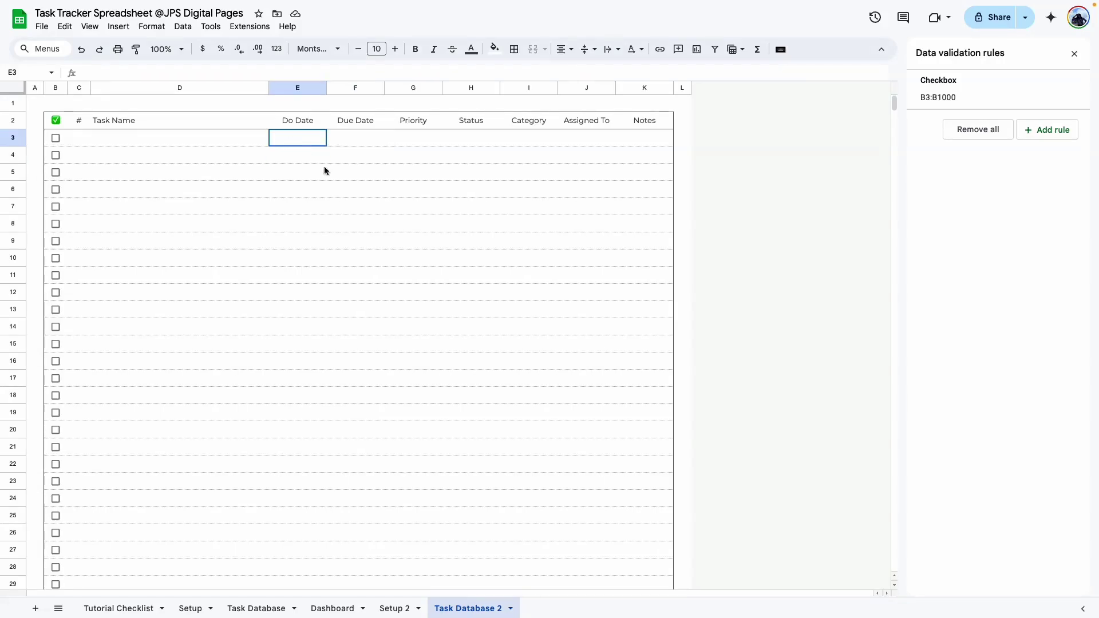
pyautogui.keyDown('shift'); pyautogui.click(383, 238); pyautogui.keyUp('shift')
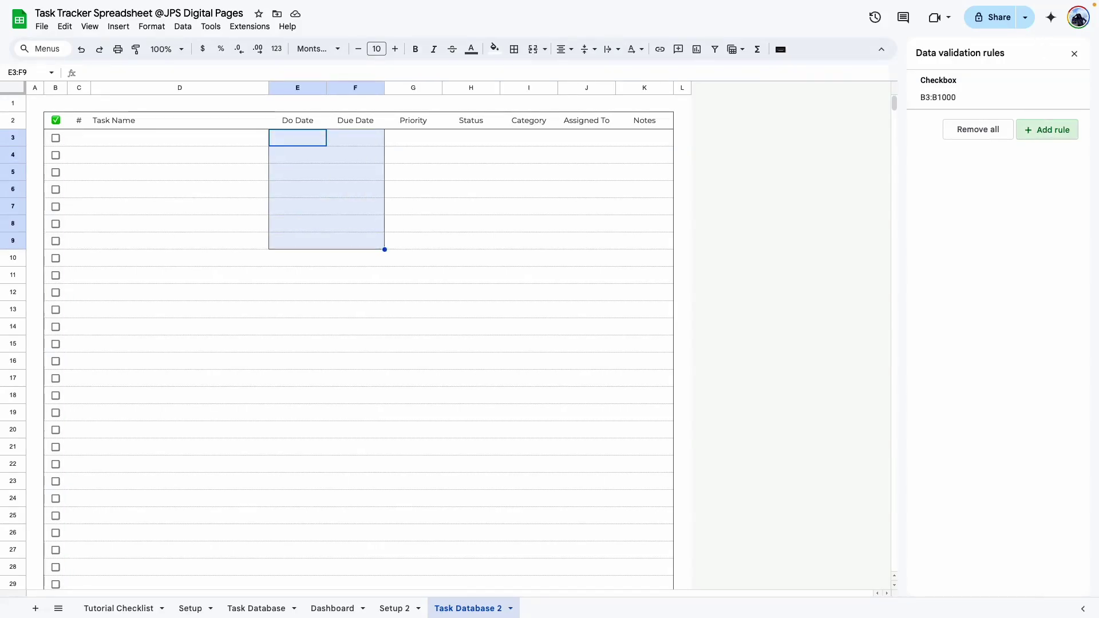
pyautogui.click(1043, 131)
pyautogui.press('BackSpace')
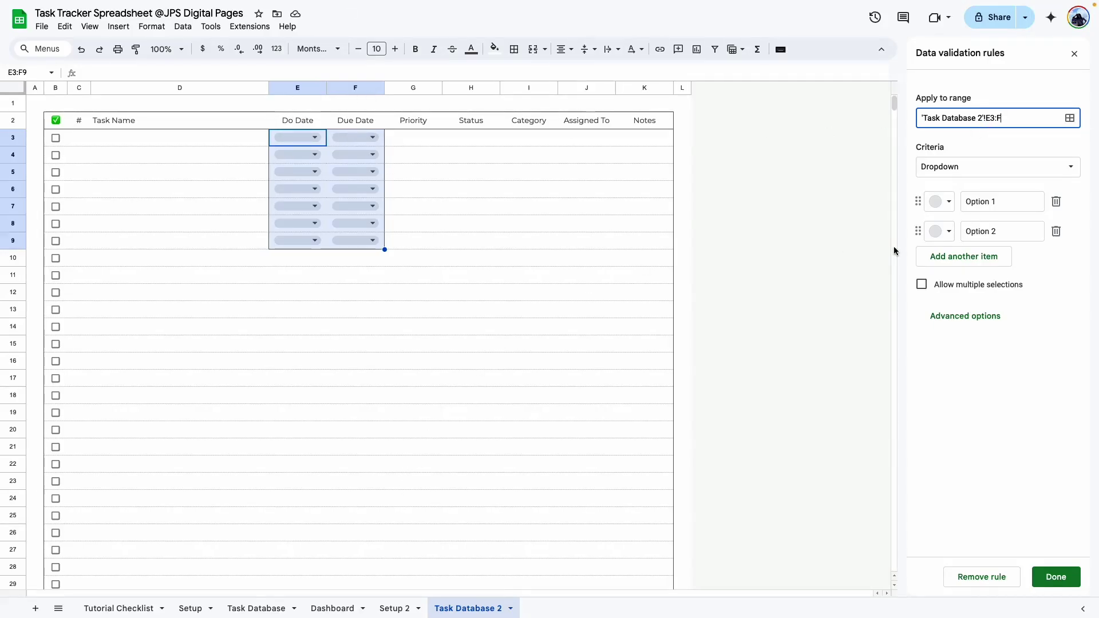
pyautogui.click(1017, 147)
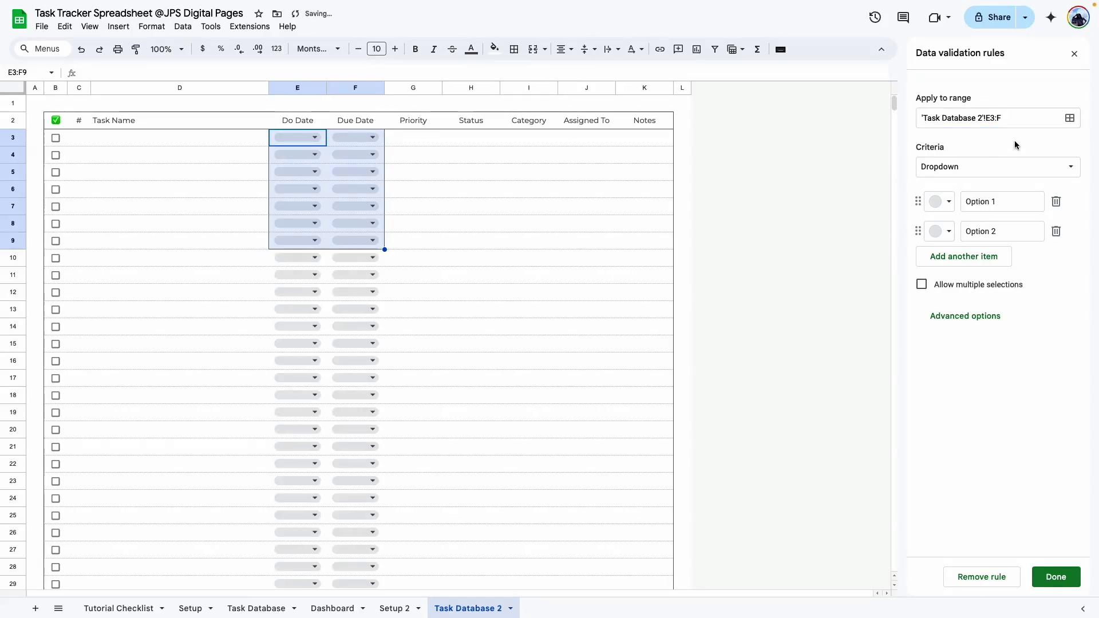
# Set the date rule's criteria to Is valid date, make it reject invalid input, and save the rule
pyautogui.click(1022, 174)
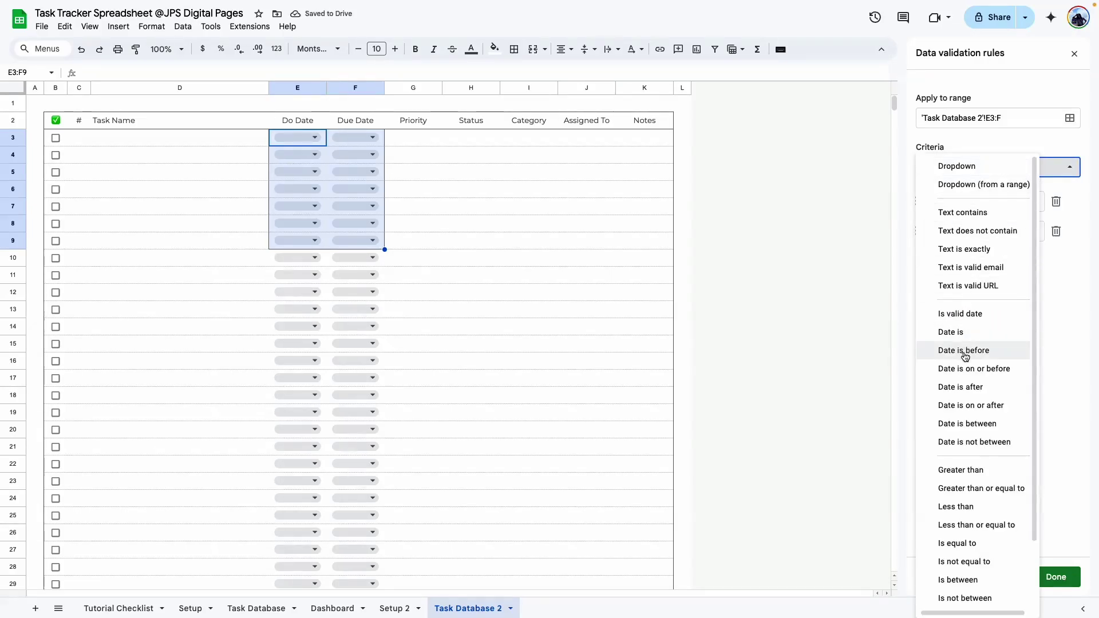
pyautogui.click(967, 315)
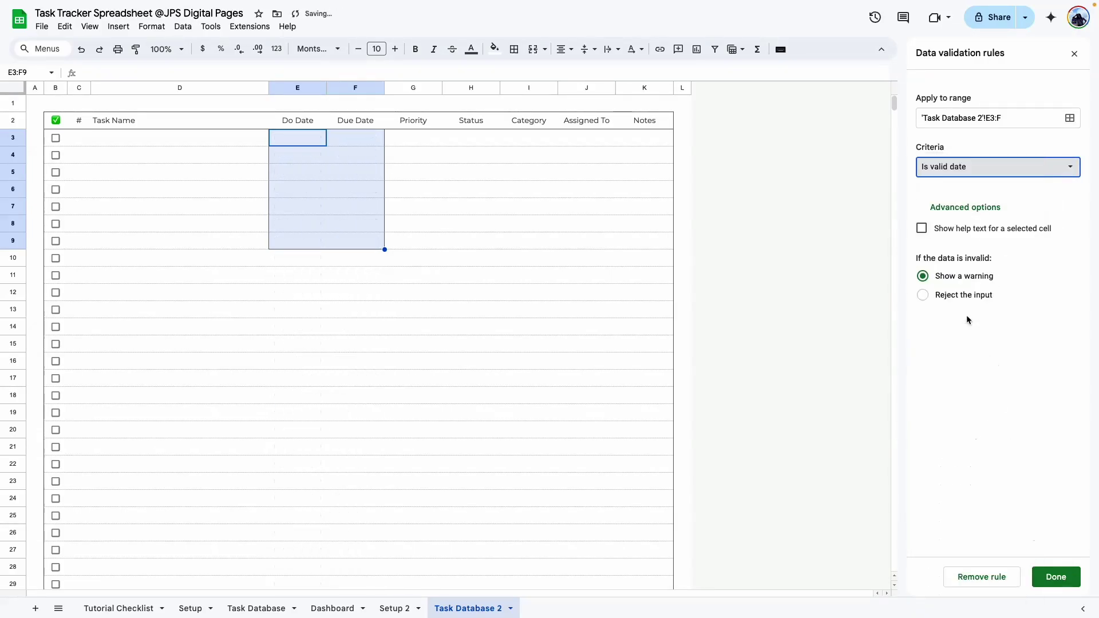
pyautogui.click(924, 295)
pyautogui.click(1056, 578)
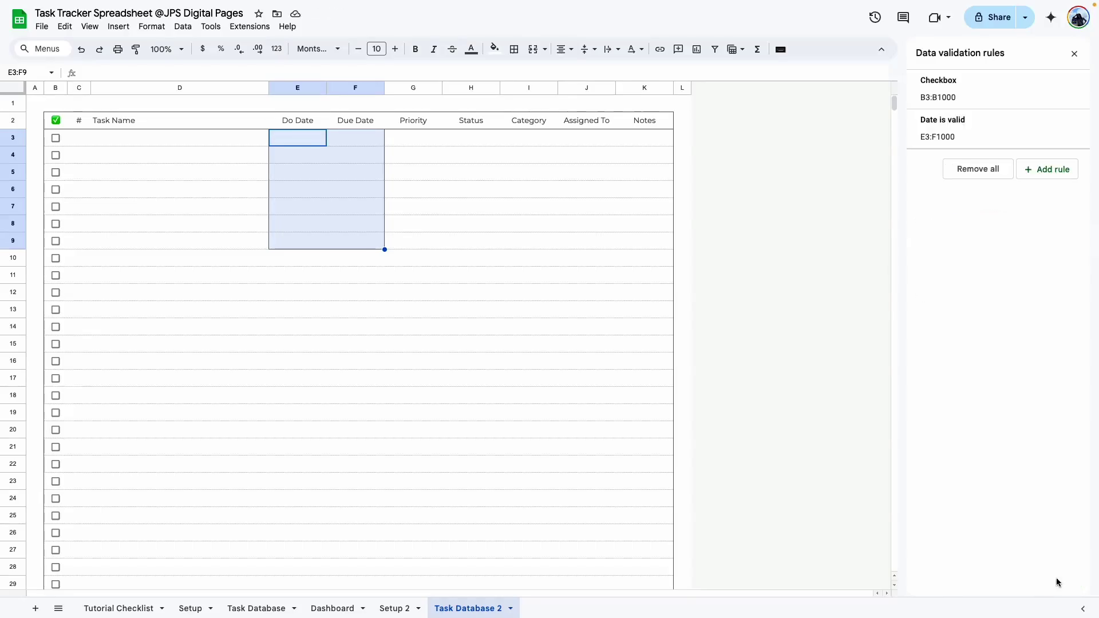
# Check how date entry opens in several cells of the Do Date and Due Date columns
pyautogui.click(386, 339)
pyautogui.doubleClick(301, 141)
pyautogui.doubleClick(301, 348)
pyautogui.click(346, 349)
pyautogui.doubleClick(347, 351)
pyautogui.doubleClick(338, 280)
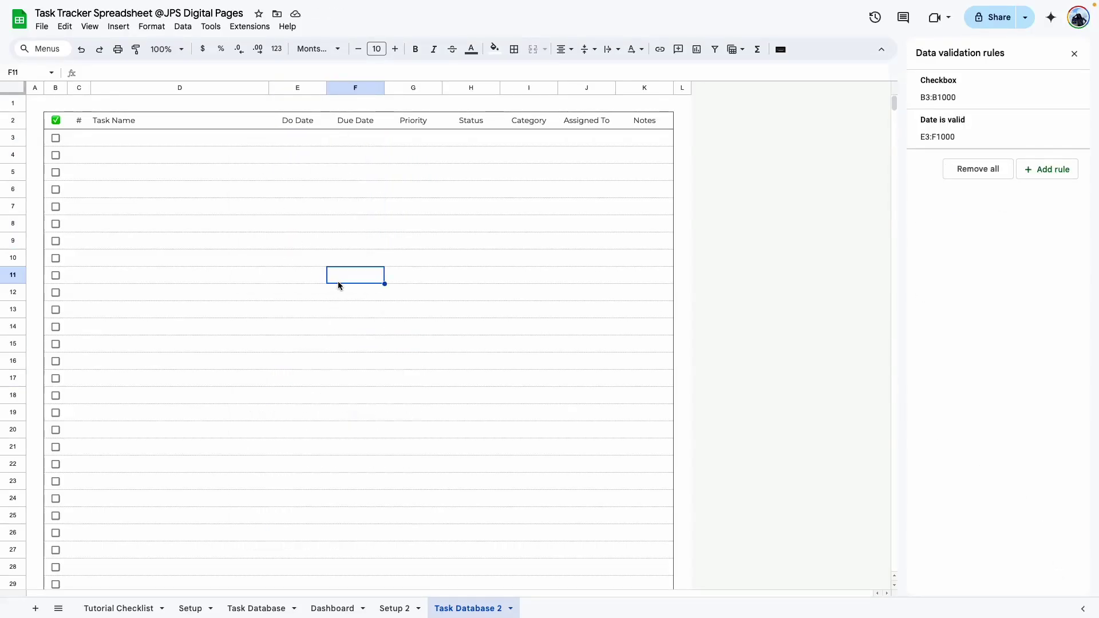
pyautogui.doubleClick(306, 257)
pyautogui.click(323, 192)
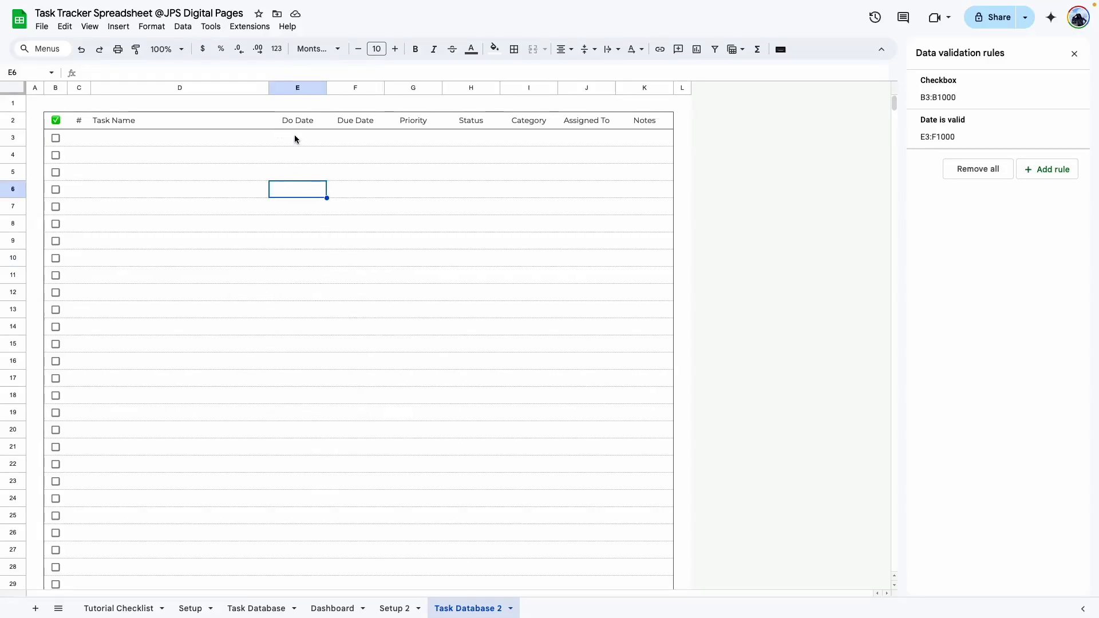
pyautogui.doubleClick(295, 136)
pyautogui.click(285, 383)
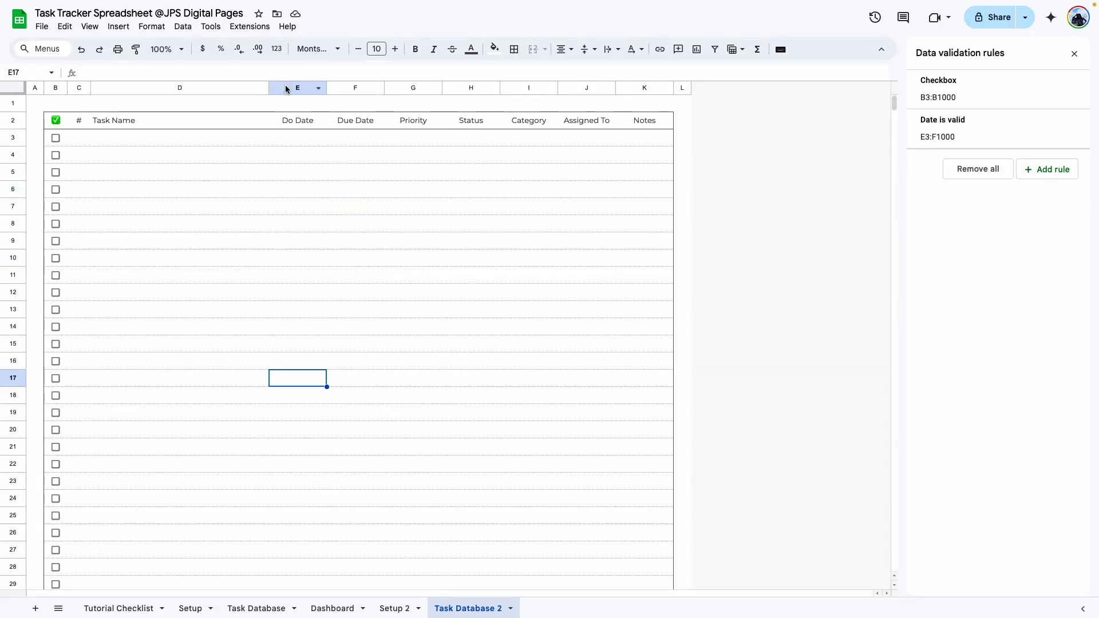
# Format columns E and F with the custom date format that shows full month, day and year, as in August 05, 1930
pyautogui.moveTo(285, 88); pyautogui.dragTo(356, 87)
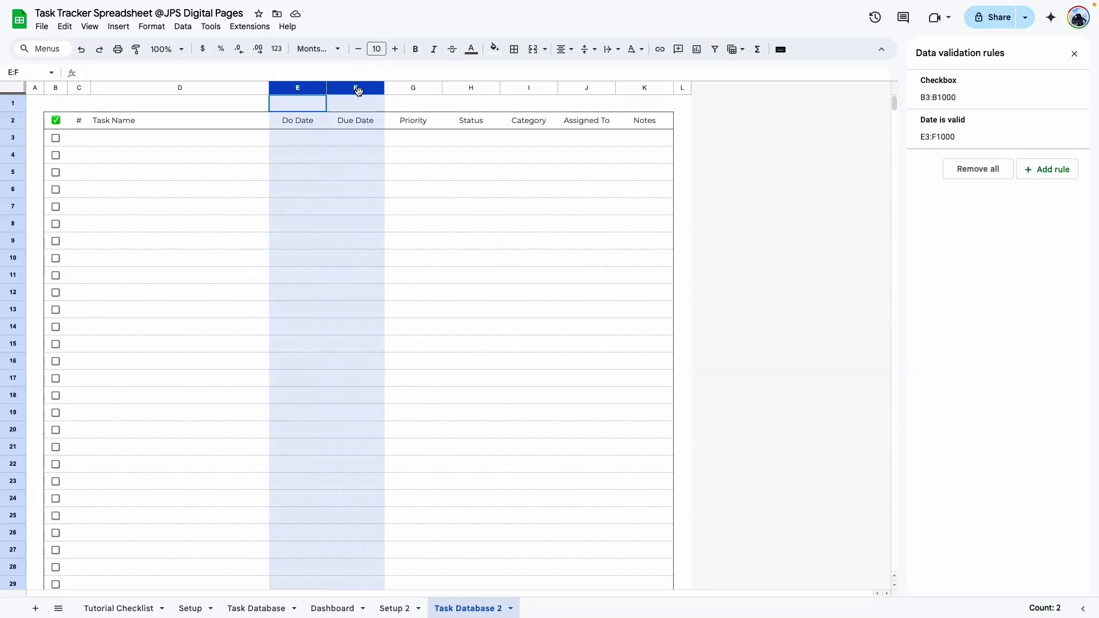
pyautogui.click(152, 27)
pyautogui.moveTo(206, 77)
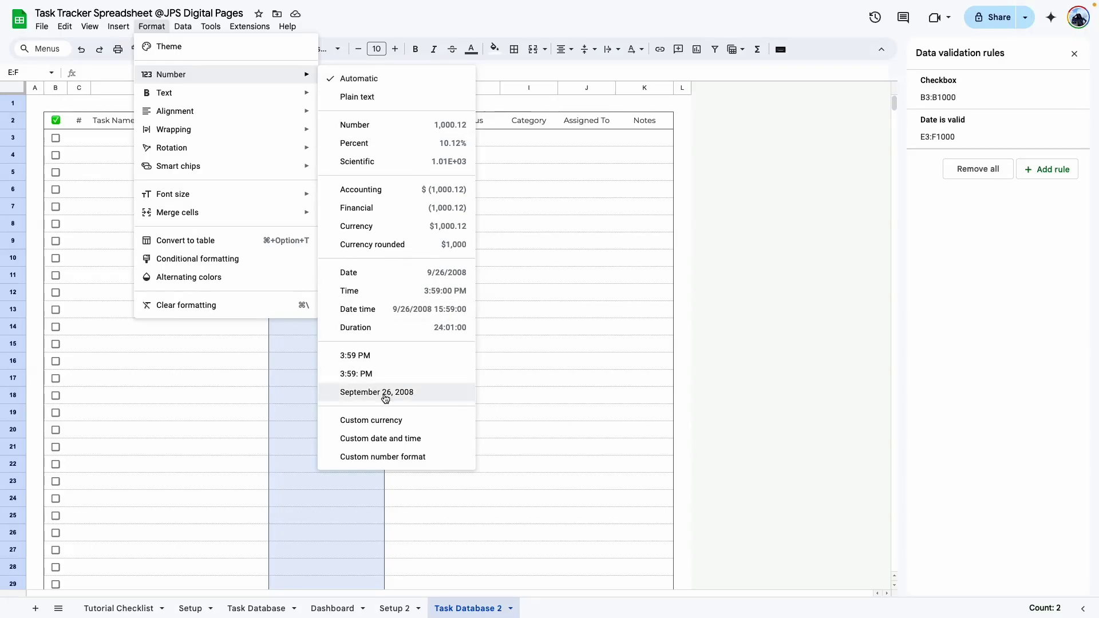
pyautogui.click(385, 439)
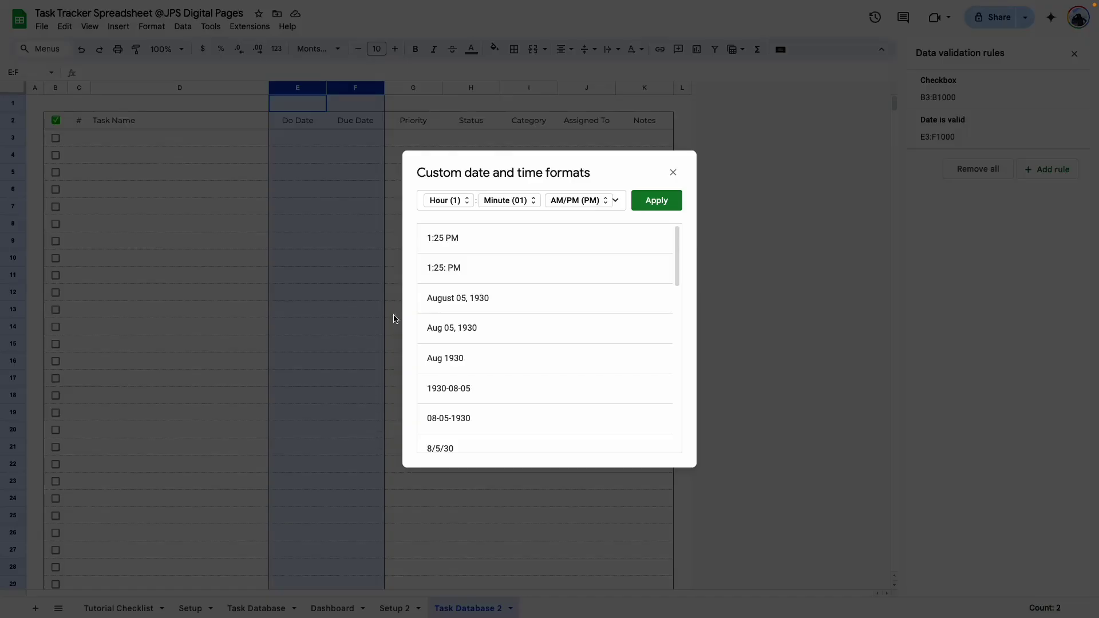
pyautogui.click(500, 307)
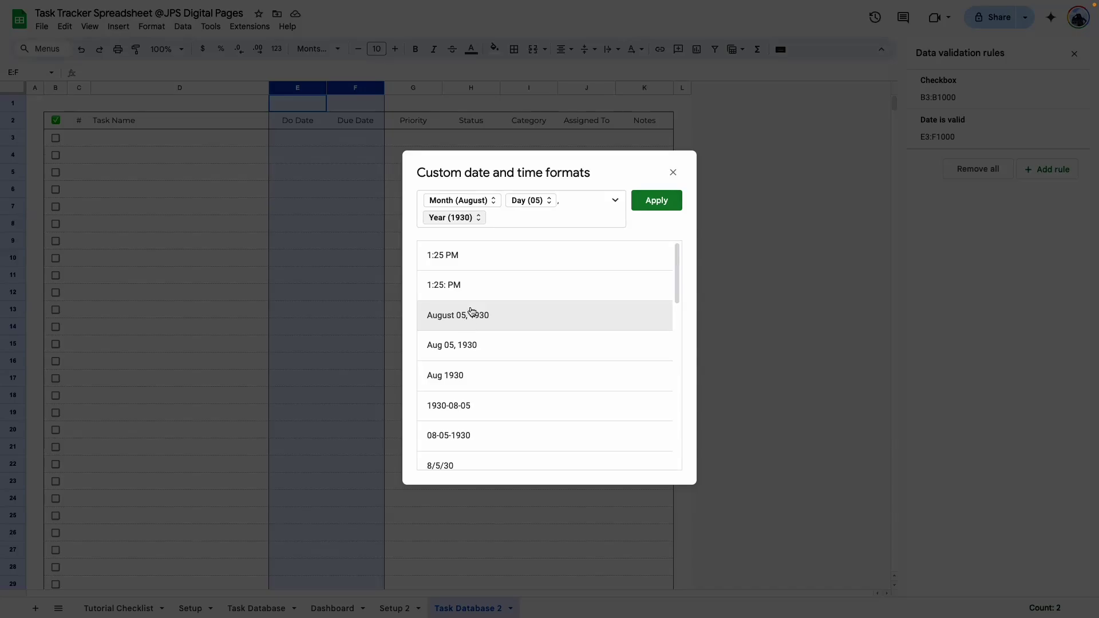
pyautogui.click(492, 206)
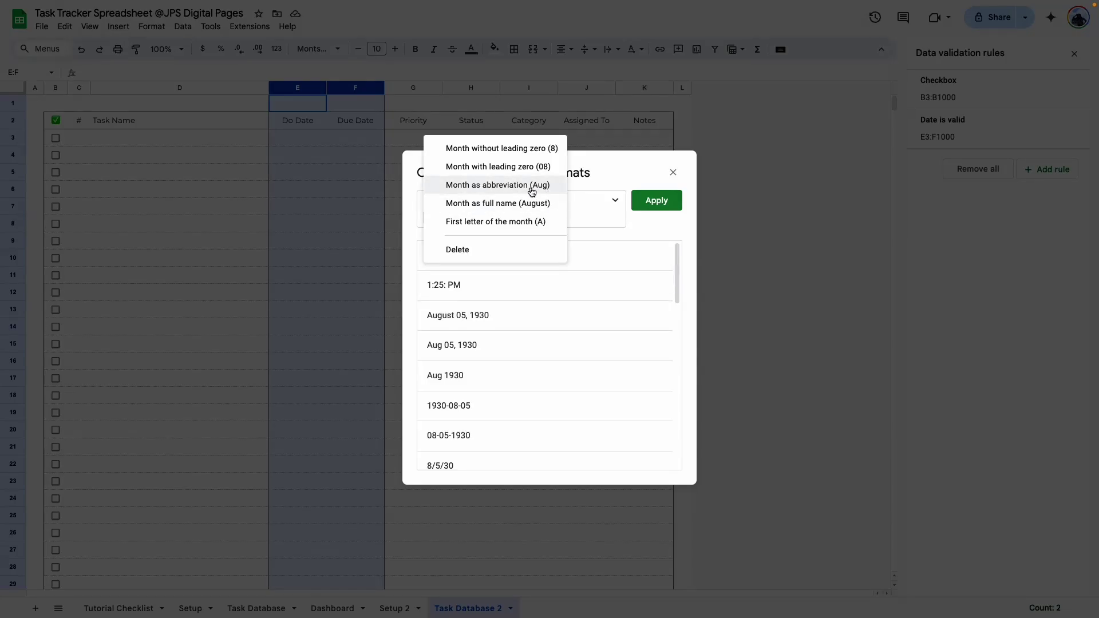
pyautogui.click(651, 206)
pyautogui.click(322, 205)
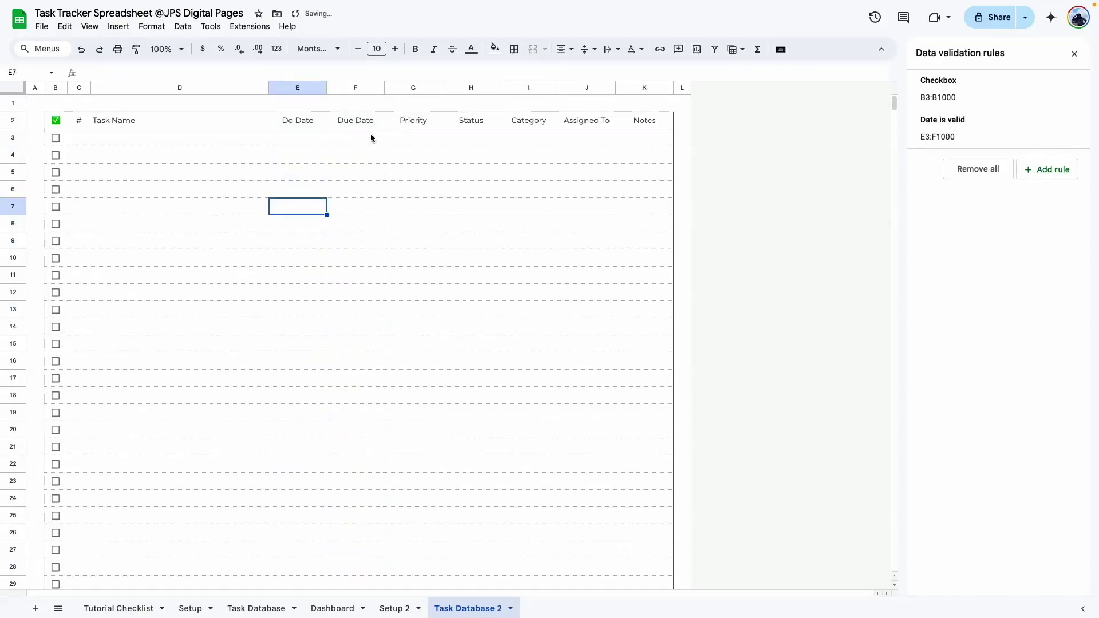
# Add a data validation rule for the Priority column with the range 'Task Database 2'!G3:G
pyautogui.click(417, 258)
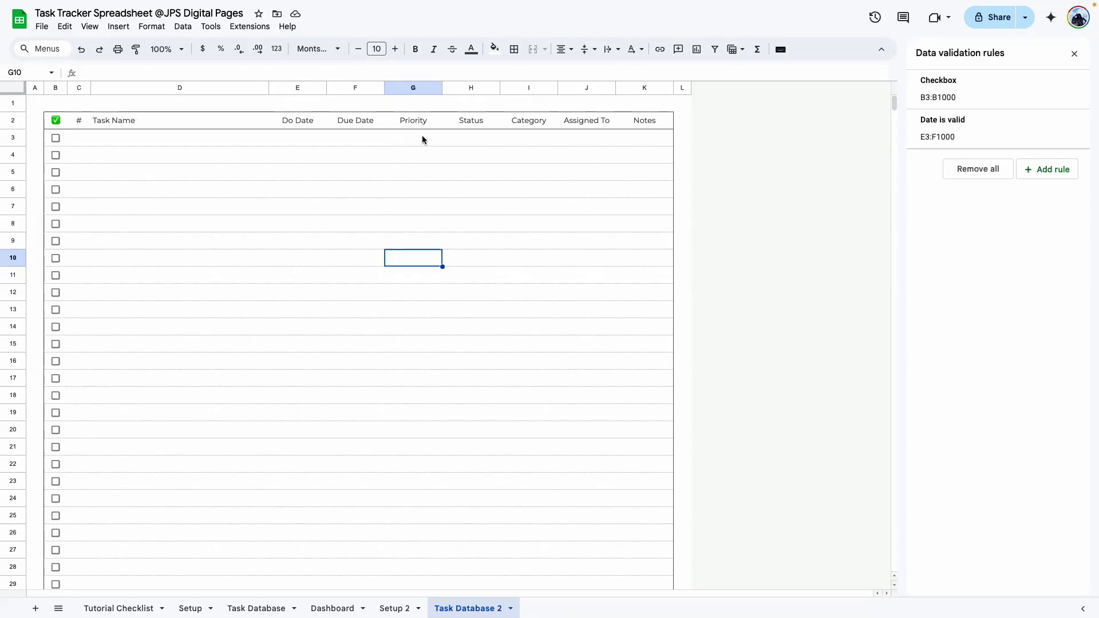
pyautogui.moveTo(421, 135); pyautogui.dragTo(425, 204)
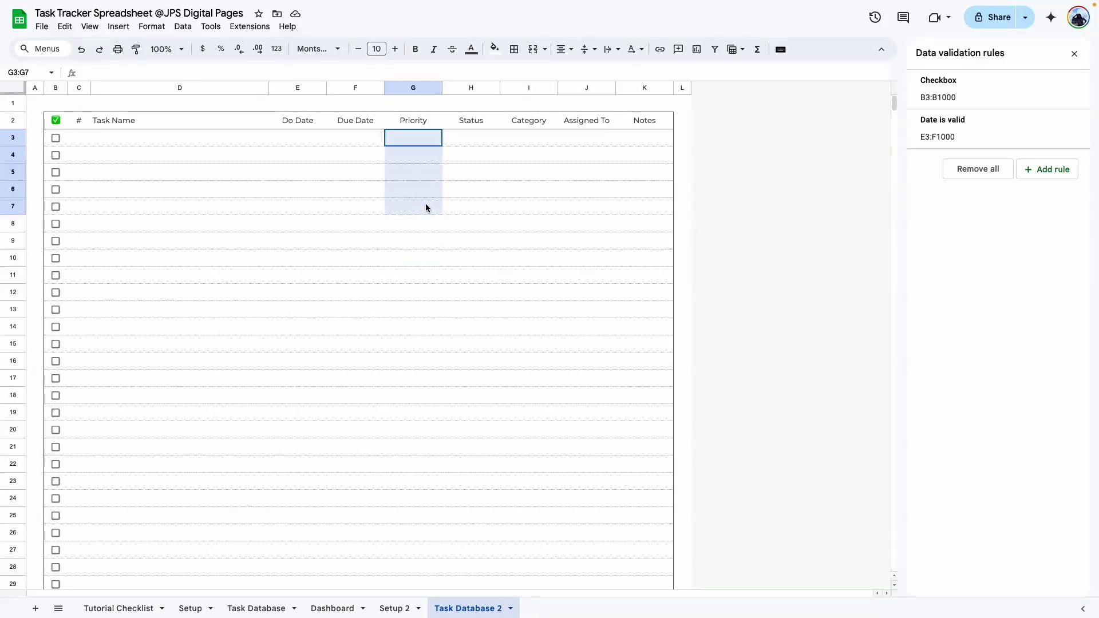
pyautogui.click(1036, 170)
pyautogui.click(1034, 118)
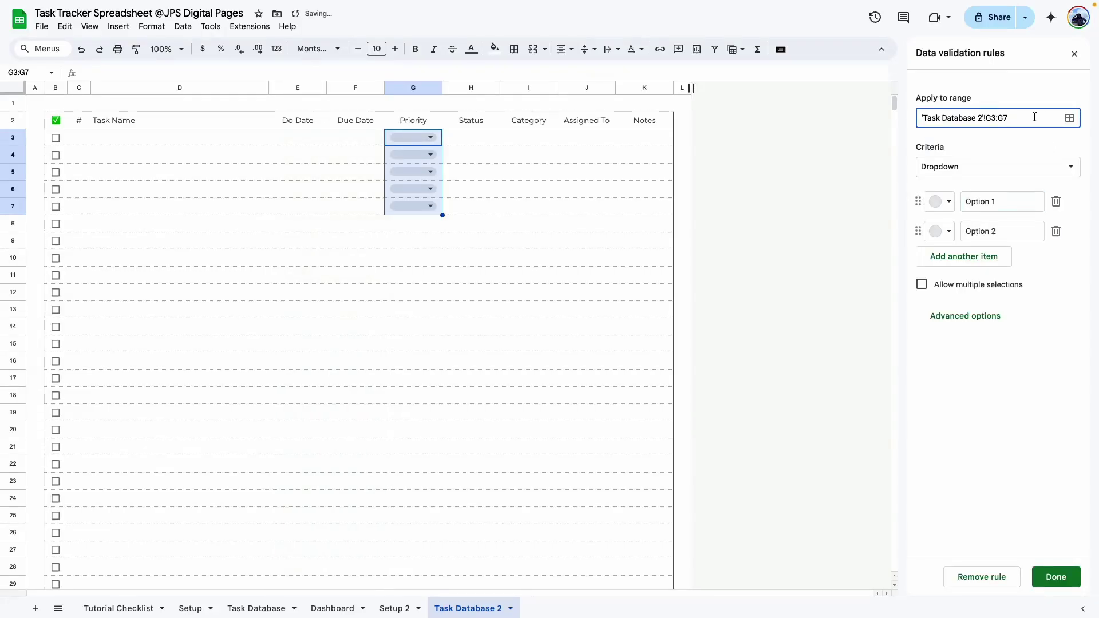
pyautogui.press('BackSpace')
pyautogui.click(1014, 152)
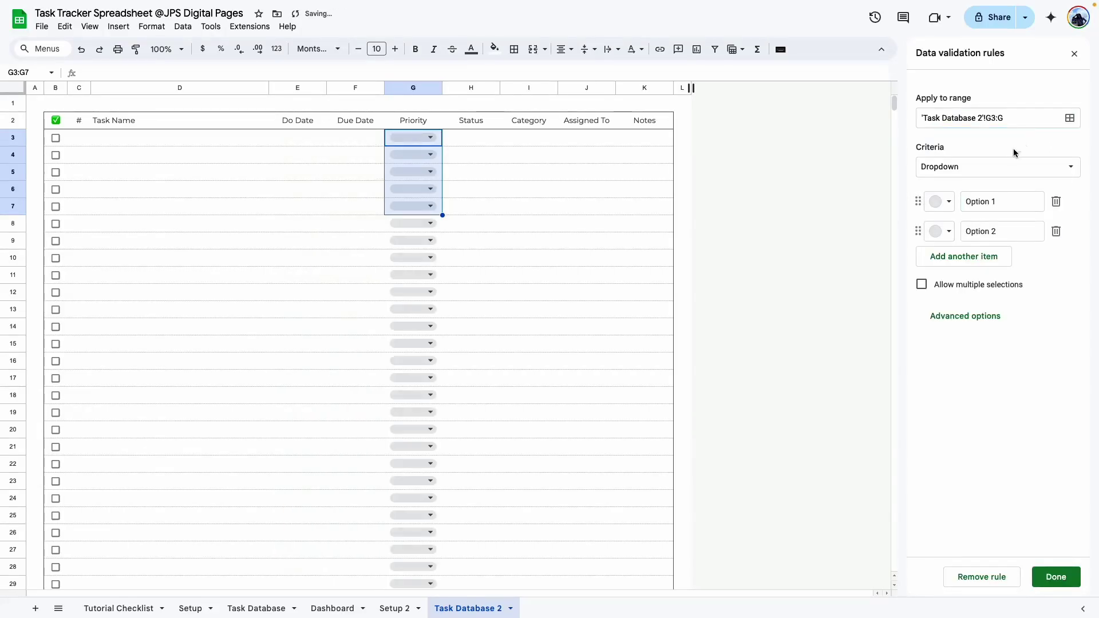
# Set the Priority rule's criteria to Dropdown (from a range) and use the Setup 2 priority list D3:D19 as its source
pyautogui.click(1002, 166)
pyautogui.click(994, 182)
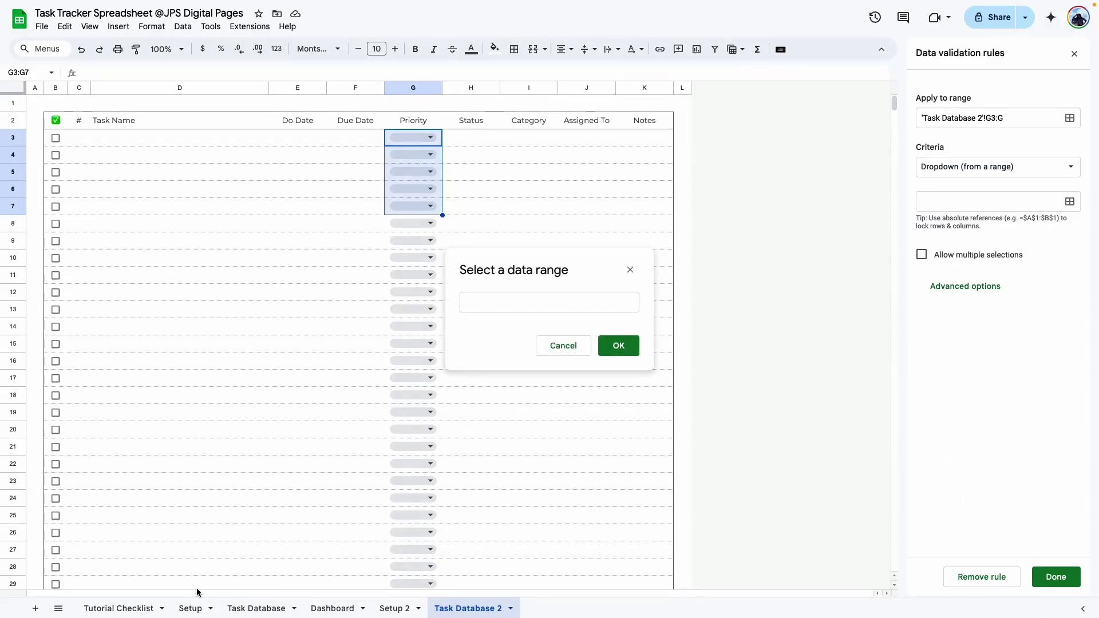
pyautogui.click(389, 609)
pyautogui.moveTo(370, 142); pyautogui.dragTo(379, 414)
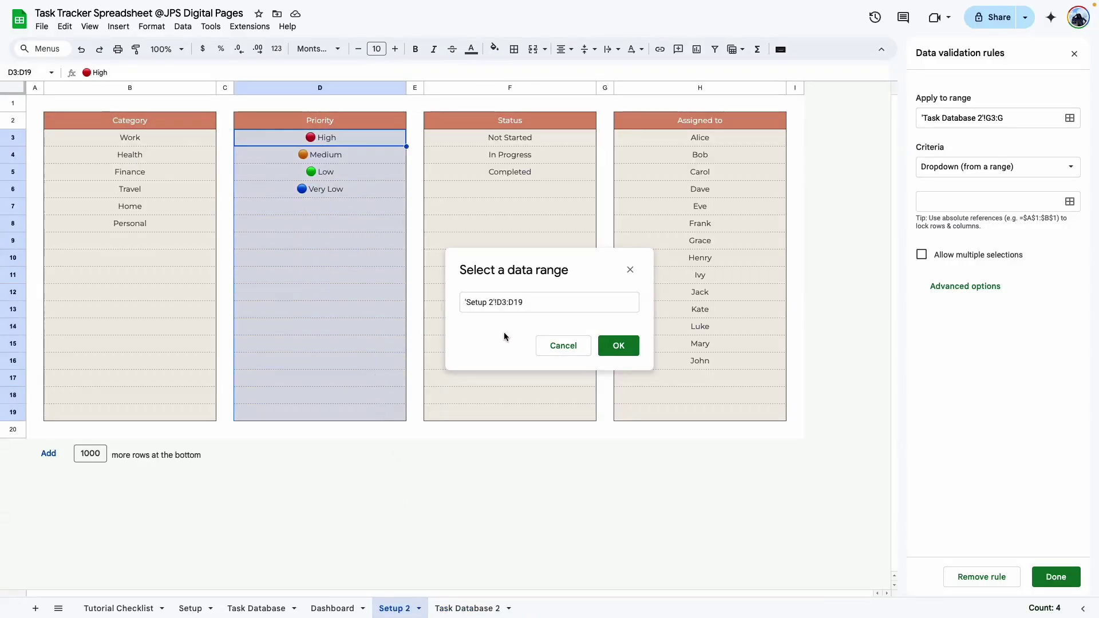
pyautogui.click(619, 345)
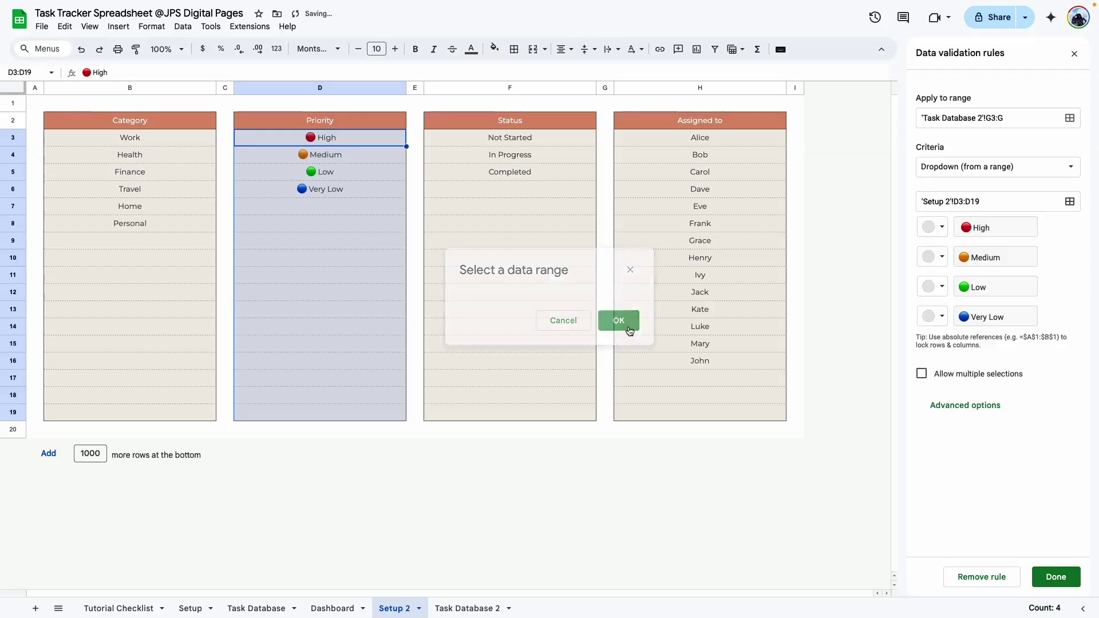
# Review the Priority rule's advanced options and the colour choices for High, and save the rule without assigning colours
pyautogui.click(951, 408)
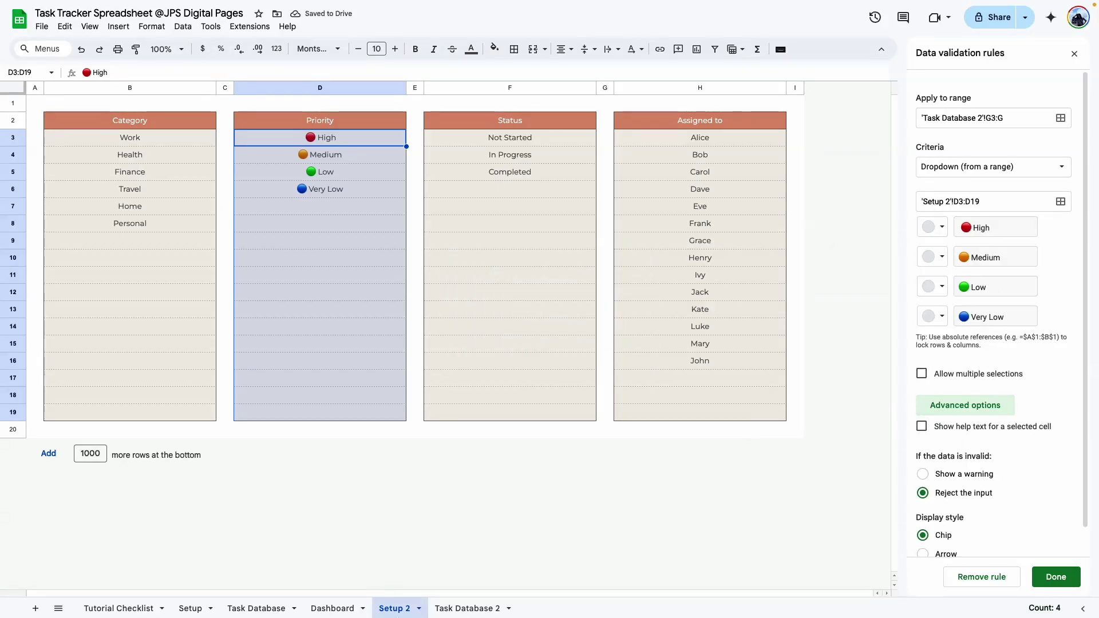
pyautogui.click(468, 608)
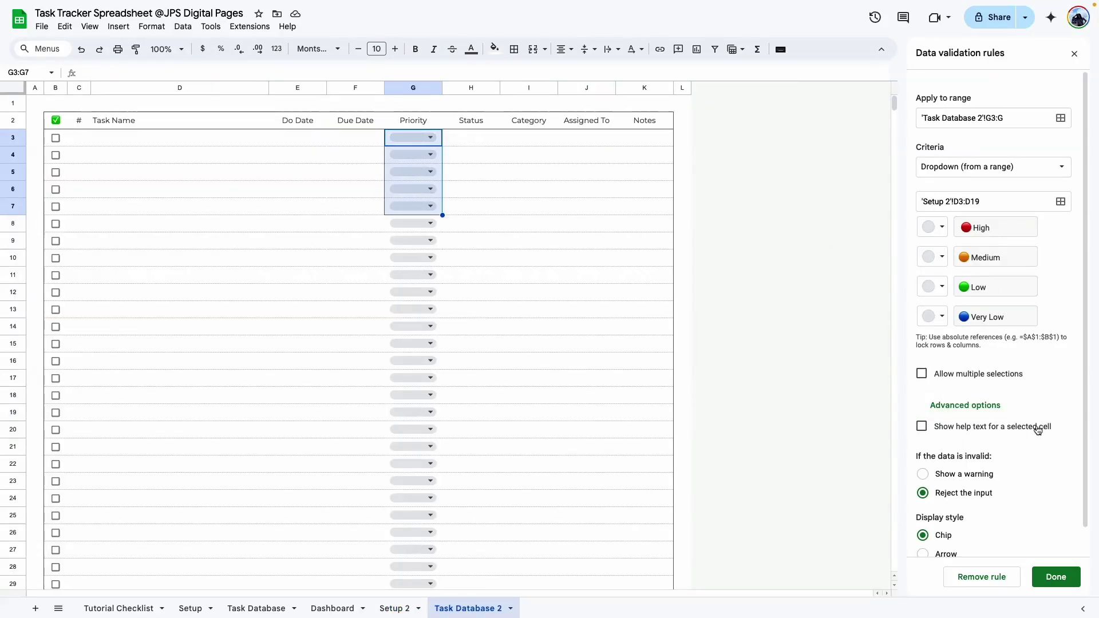
pyautogui.scroll(-1, 1006, 448)
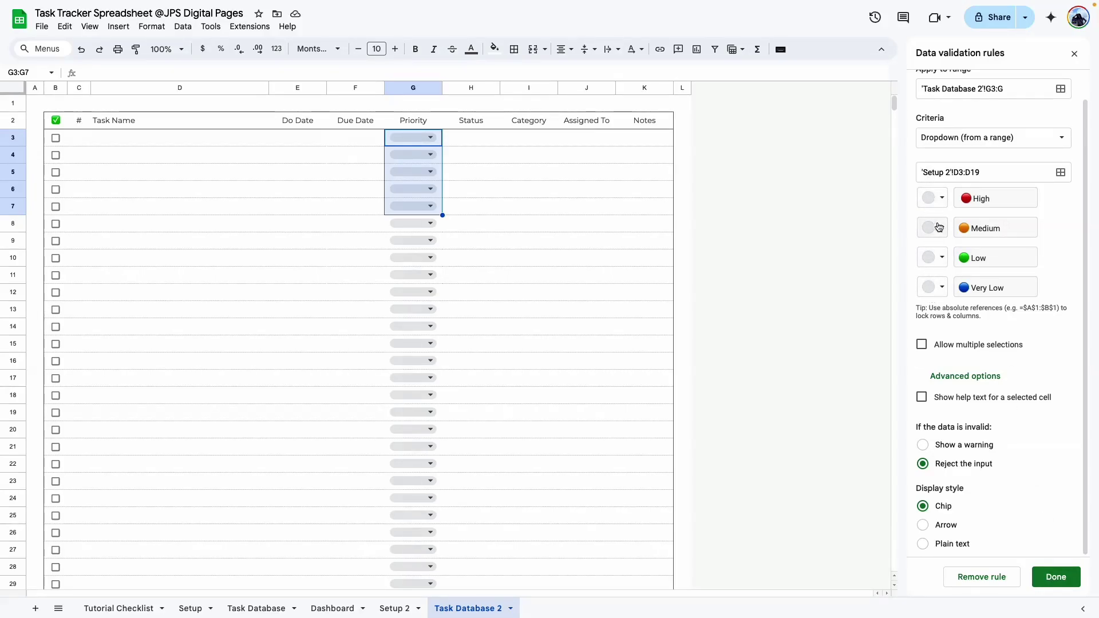
pyautogui.click(940, 201)
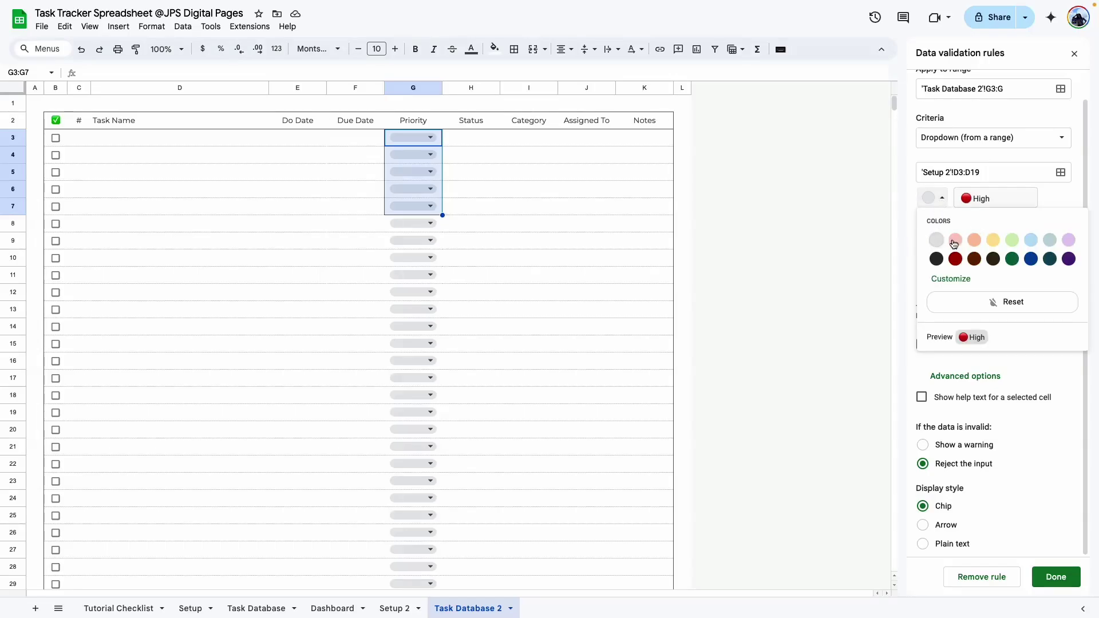
pyautogui.click(1048, 199)
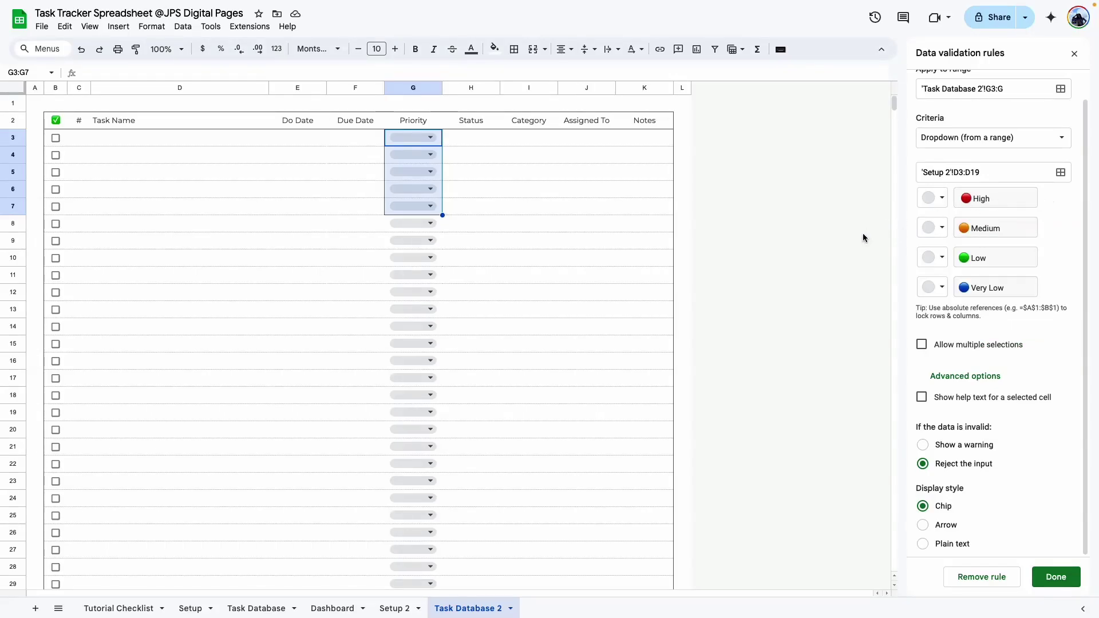
pyautogui.click(1050, 582)
pyautogui.click(528, 241)
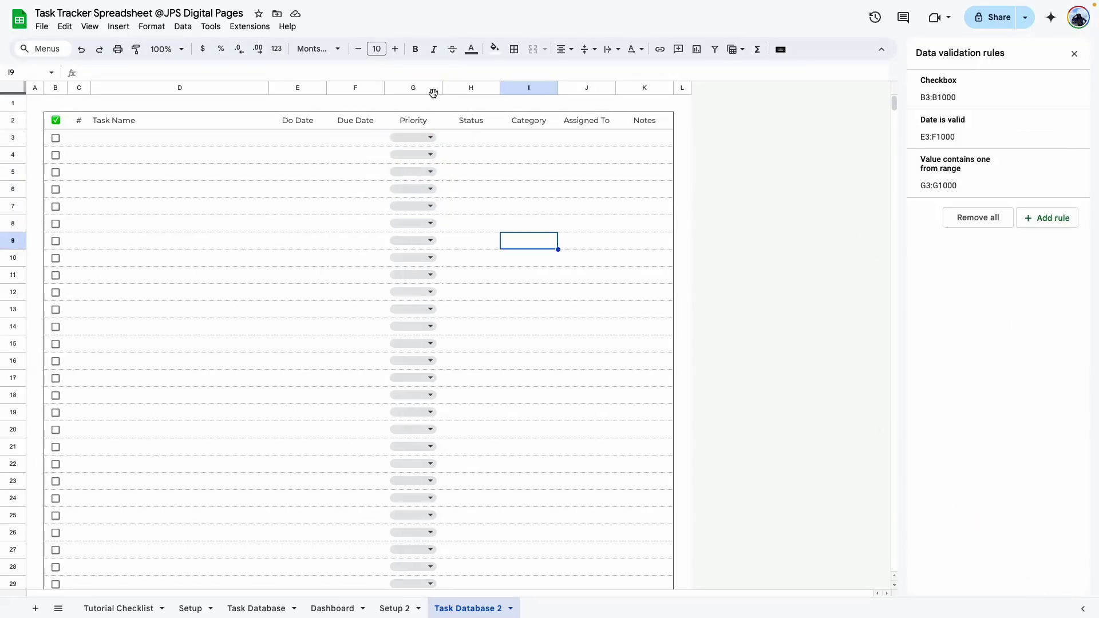
# Set columns G to J to a width of 200 pixels and check the Priority dropdown's options in G3
pyautogui.moveTo(408, 87); pyautogui.dragTo(583, 89)
pyautogui.rightClick(584, 89)
pyautogui.click(668, 275)
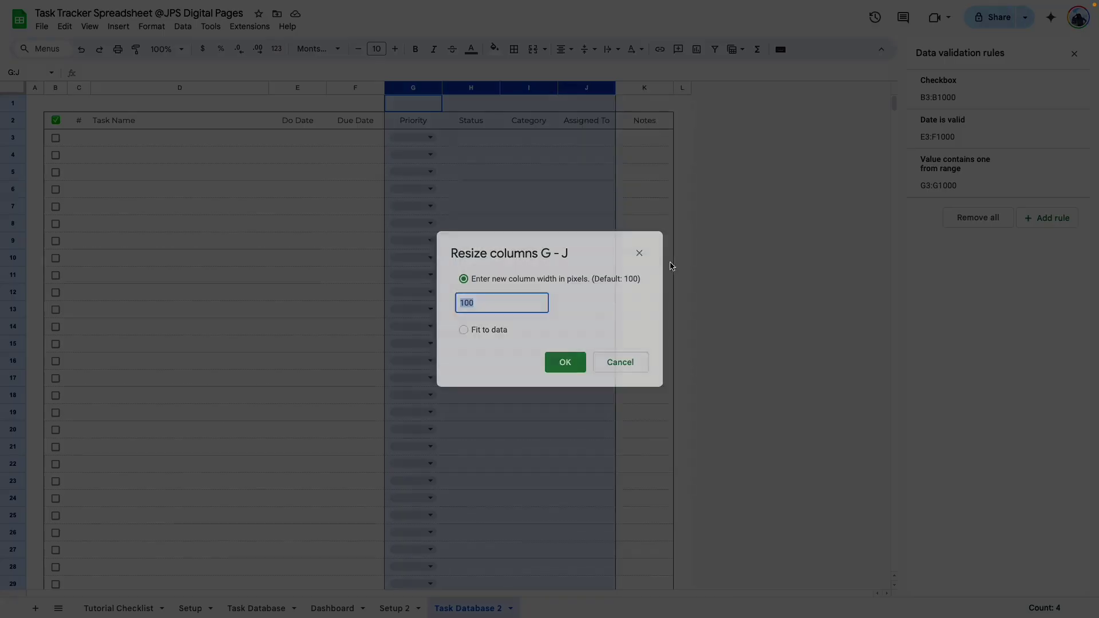
pyautogui.write('200')
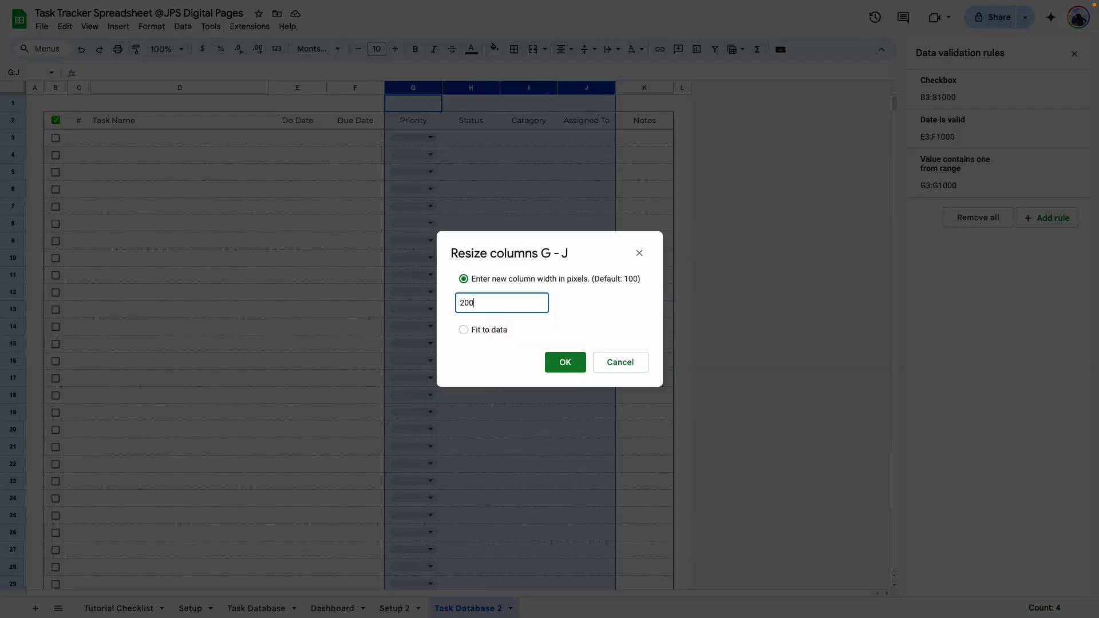
pyautogui.press('Return')
pyautogui.click(616, 230)
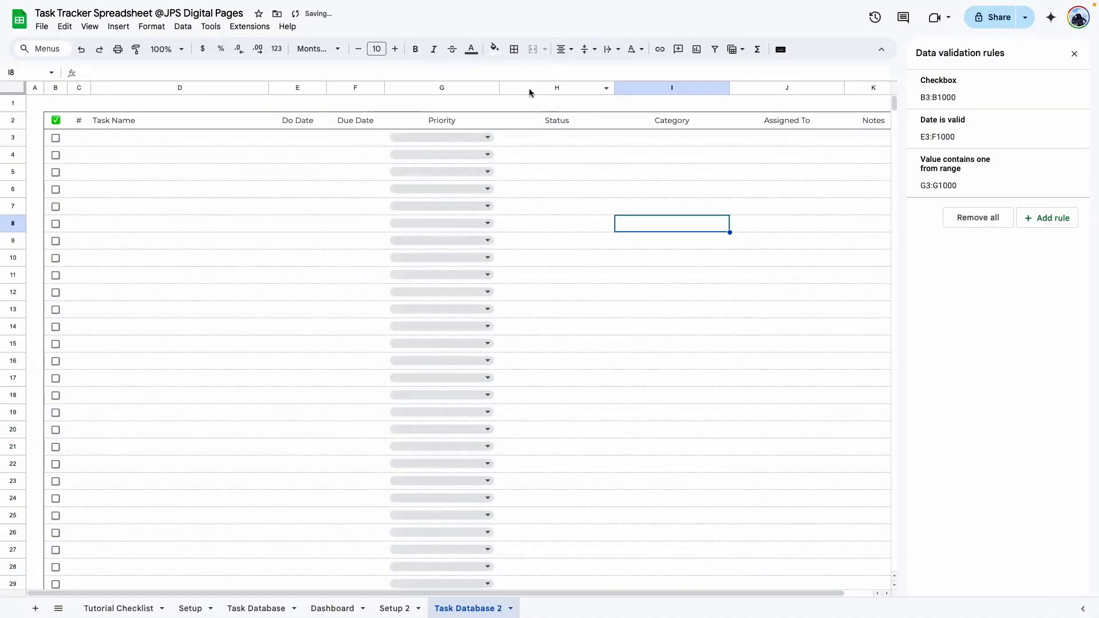
pyautogui.moveTo(688, 594); pyautogui.dragTo(799, 593)
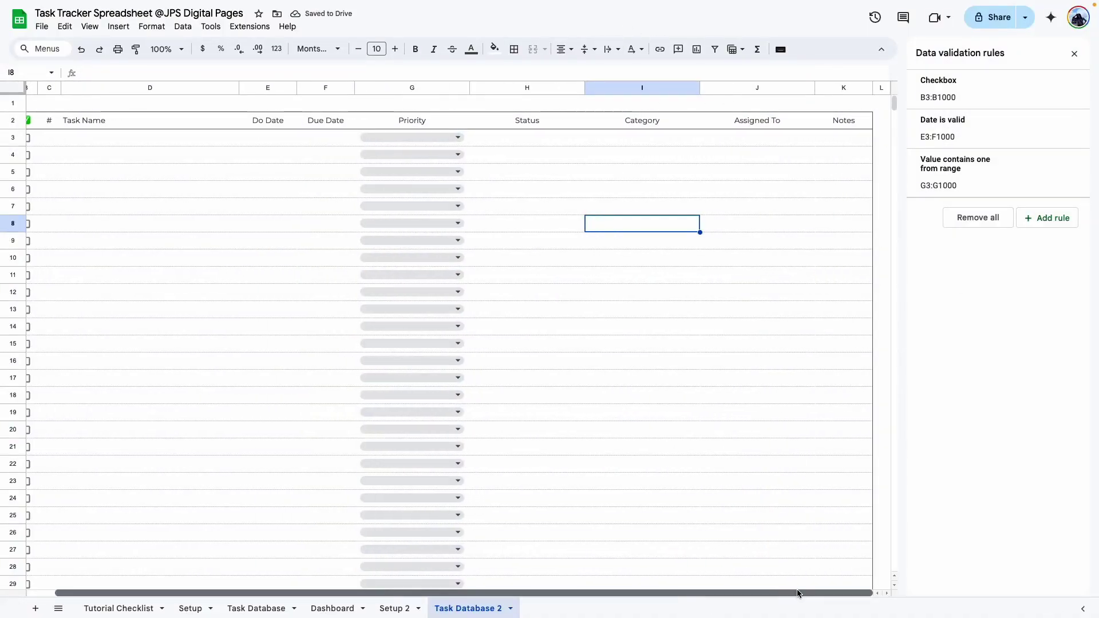
pyautogui.click(537, 161)
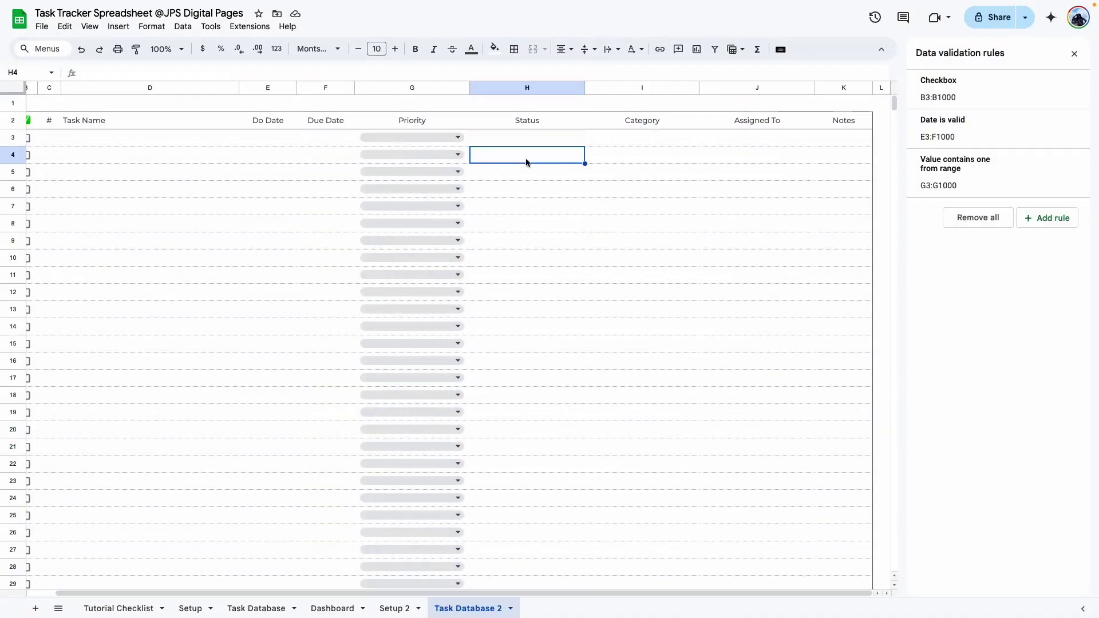
pyautogui.click(457, 137)
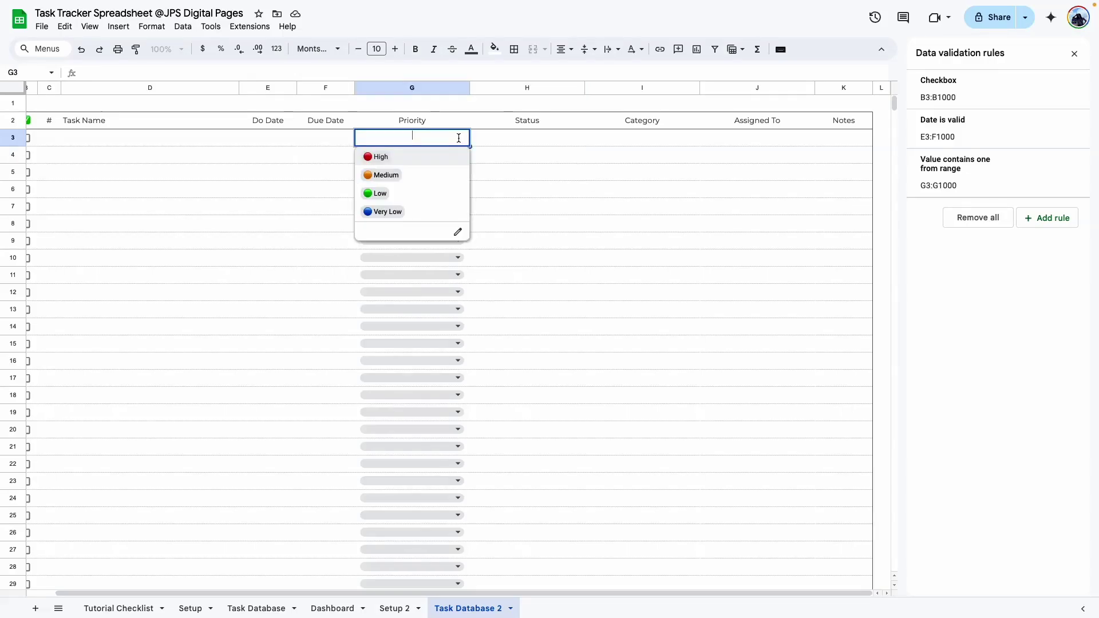
pyautogui.click(458, 291)
pyautogui.click(495, 429)
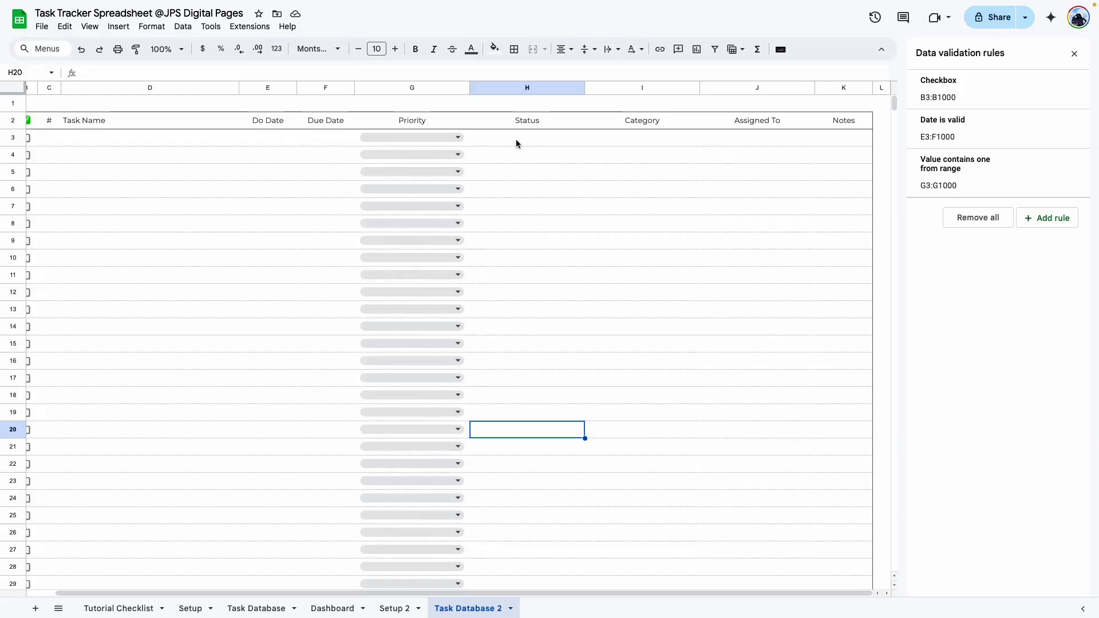
# Add a data validation rule for the Status column with the range 'Task Database 2'!H3:H
pyautogui.moveTo(520, 138); pyautogui.dragTo(552, 327)
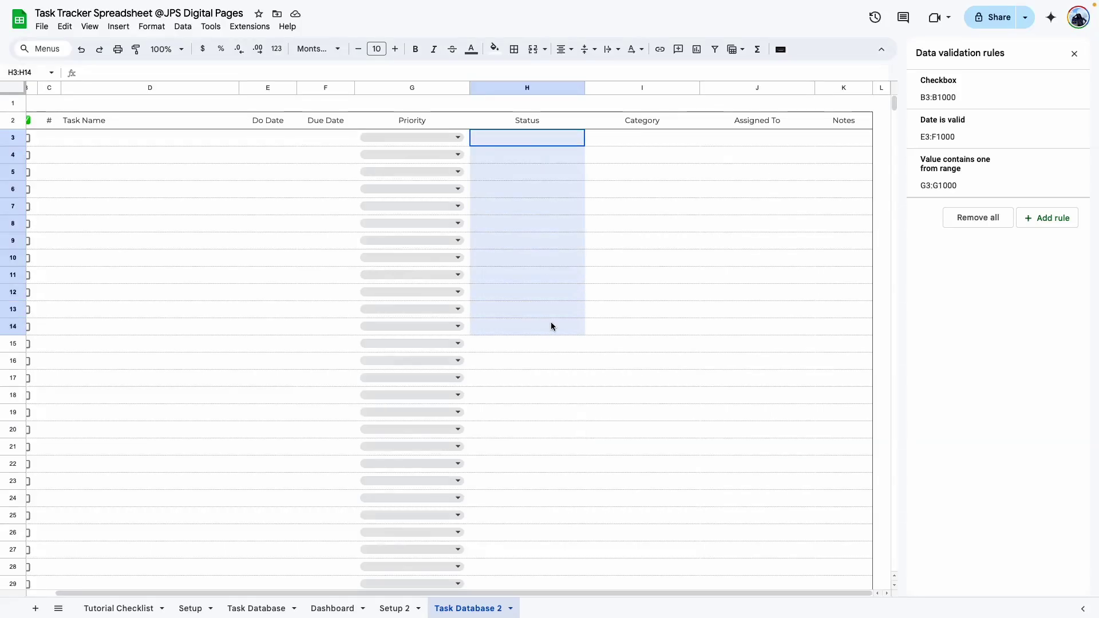
pyautogui.click(1049, 220)
pyautogui.click(1047, 120)
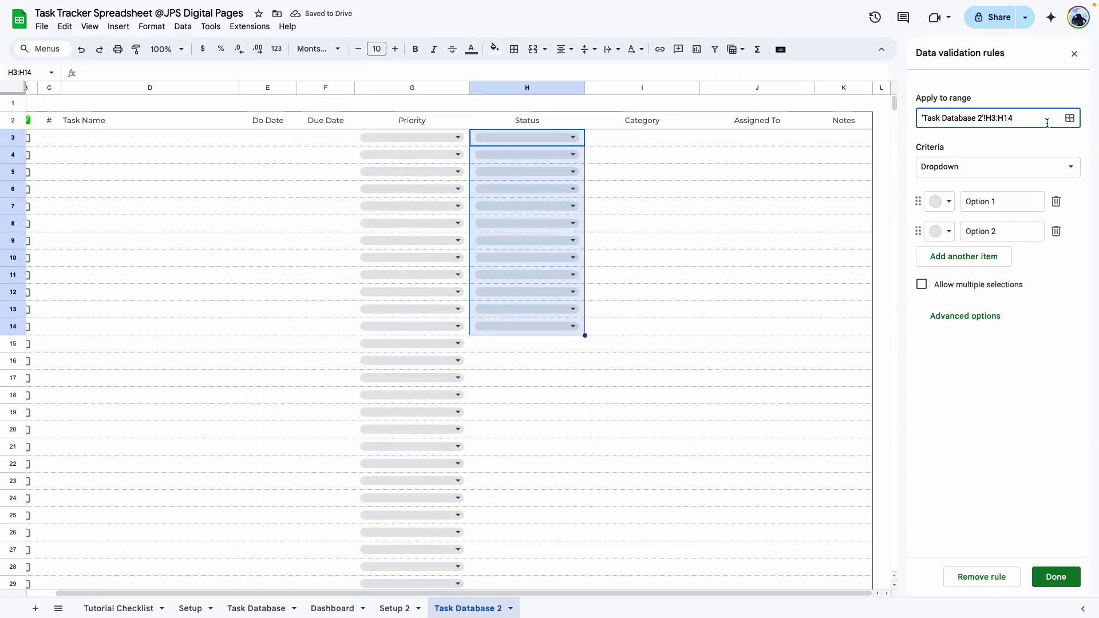
pyautogui.press('BackSpace')
pyautogui.press('BackSpace')
# Make the Status rule a Dropdown (from a range) sourced from the Setup 2 status list F3:F19, and save it
pyautogui.click(1063, 172)
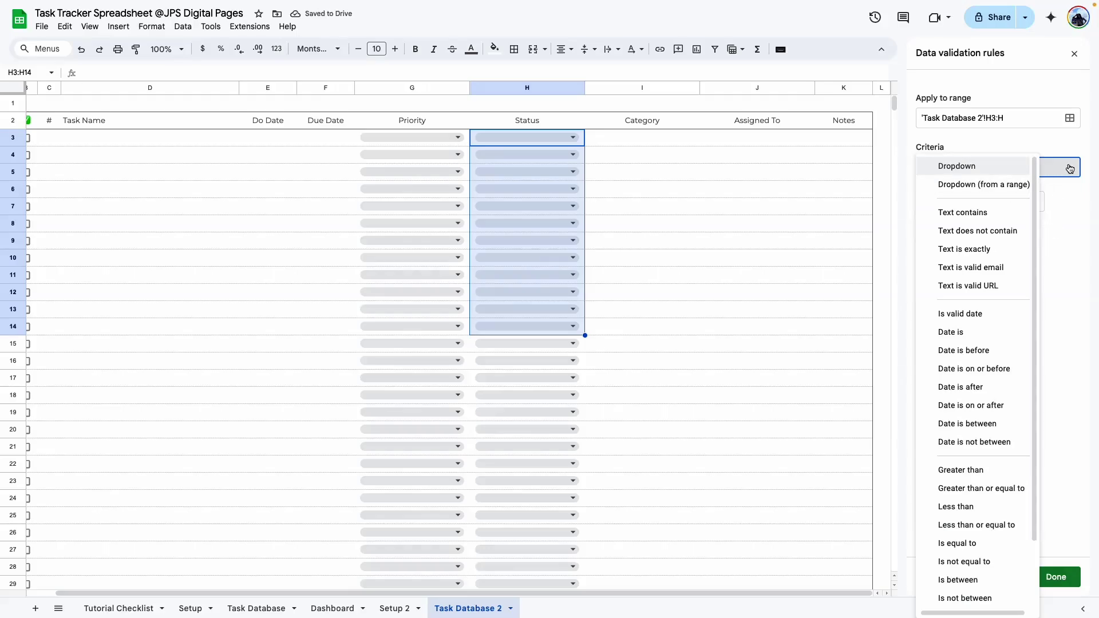
pyautogui.click(979, 185)
pyautogui.click(1069, 202)
pyautogui.click(394, 609)
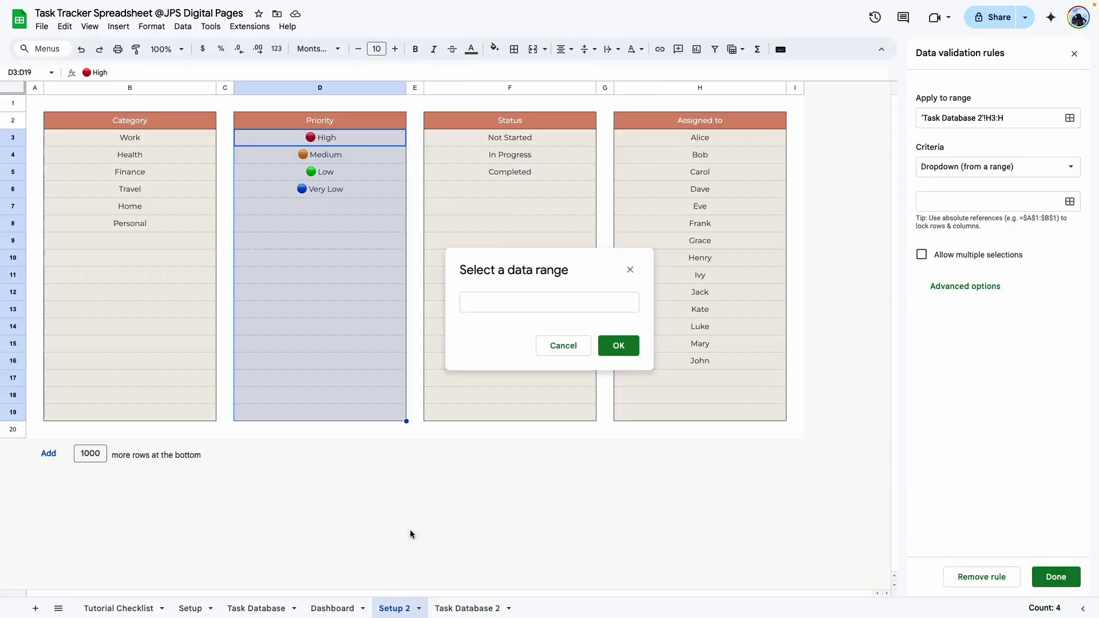
pyautogui.moveTo(510, 139); pyautogui.dragTo(518, 414)
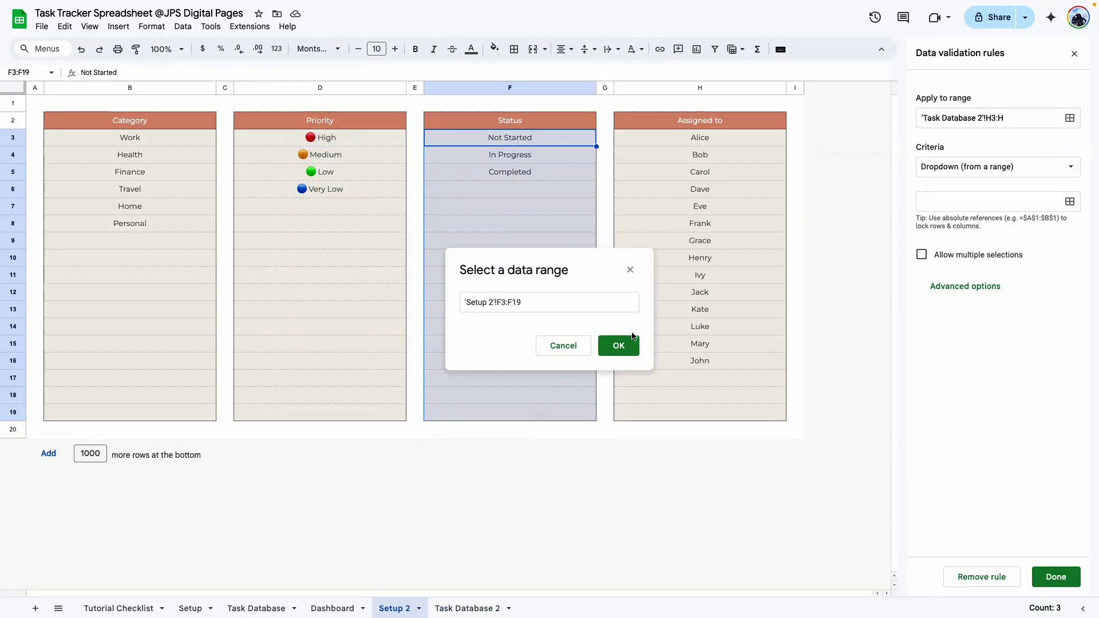
pyautogui.click(619, 345)
pyautogui.click(454, 613)
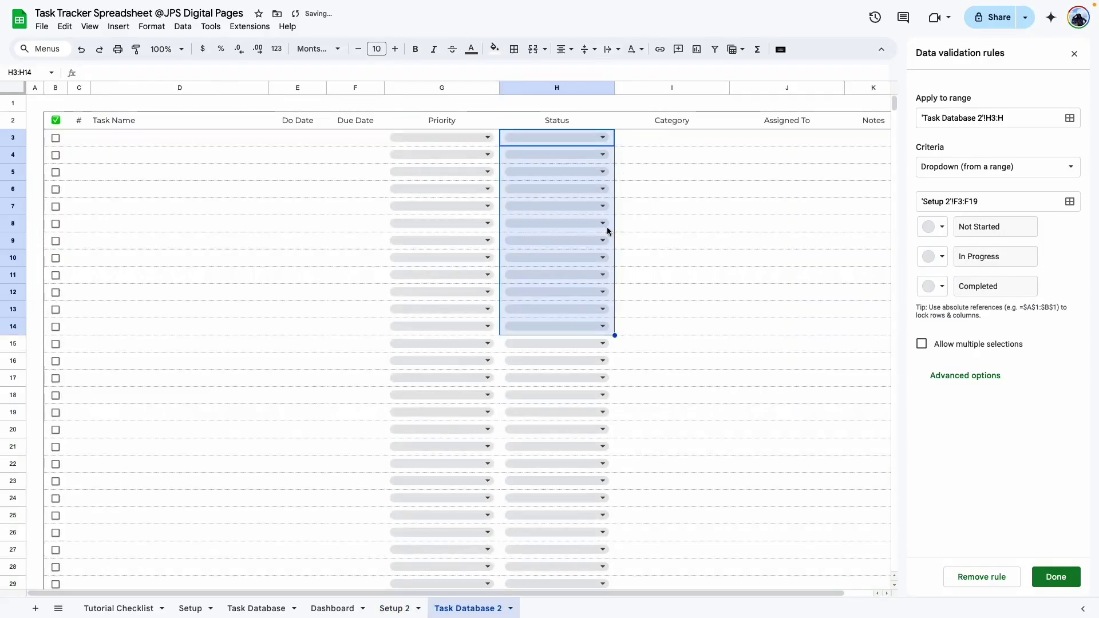
pyautogui.click(1055, 577)
# Add a data validation rule for the Category column with the range 'Task Database 2'!I3:I
pyautogui.moveTo(671, 137); pyautogui.dragTo(676, 327)
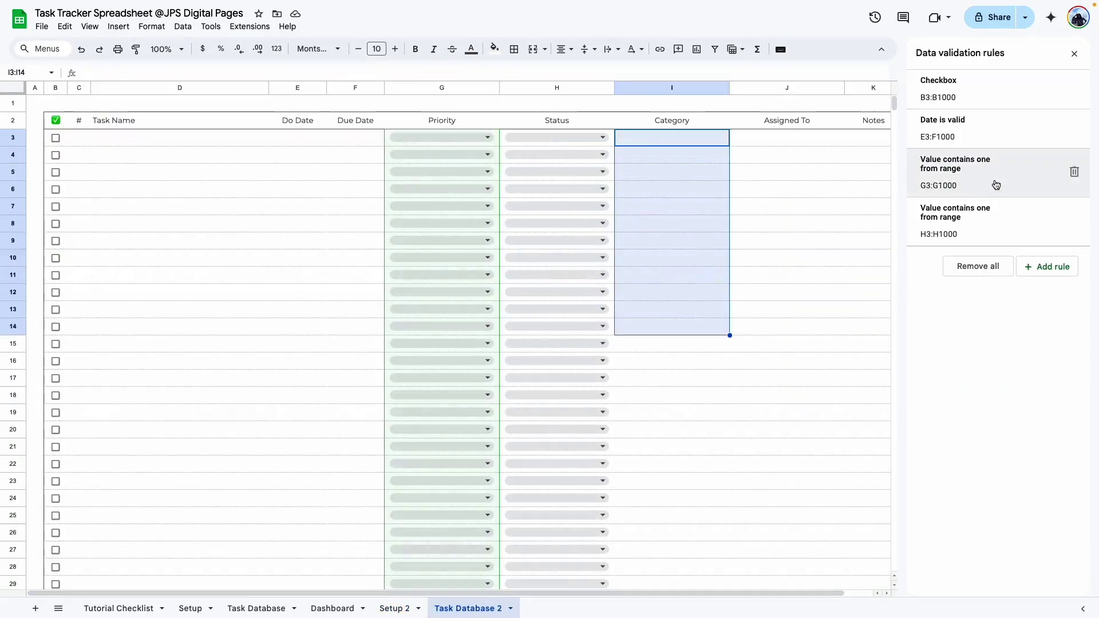
pyautogui.click(1040, 268)
pyautogui.click(1032, 114)
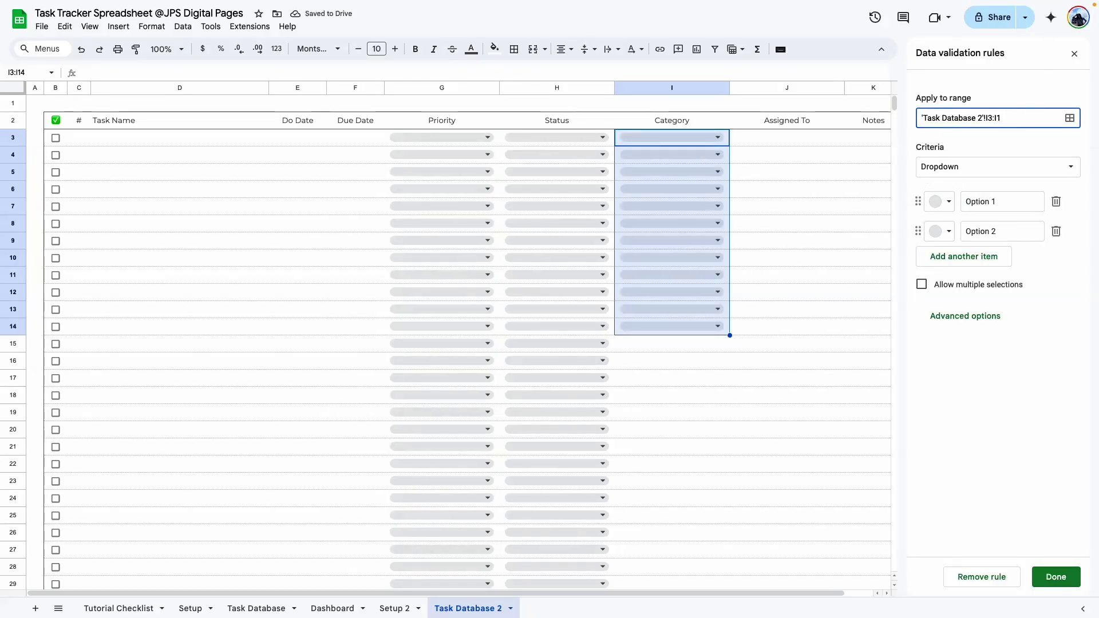
# Make the Category rule a Dropdown (from a range) sourced from the Setup 2 category list B3:B19, and save it
pyautogui.click(1071, 166)
pyautogui.click(980, 181)
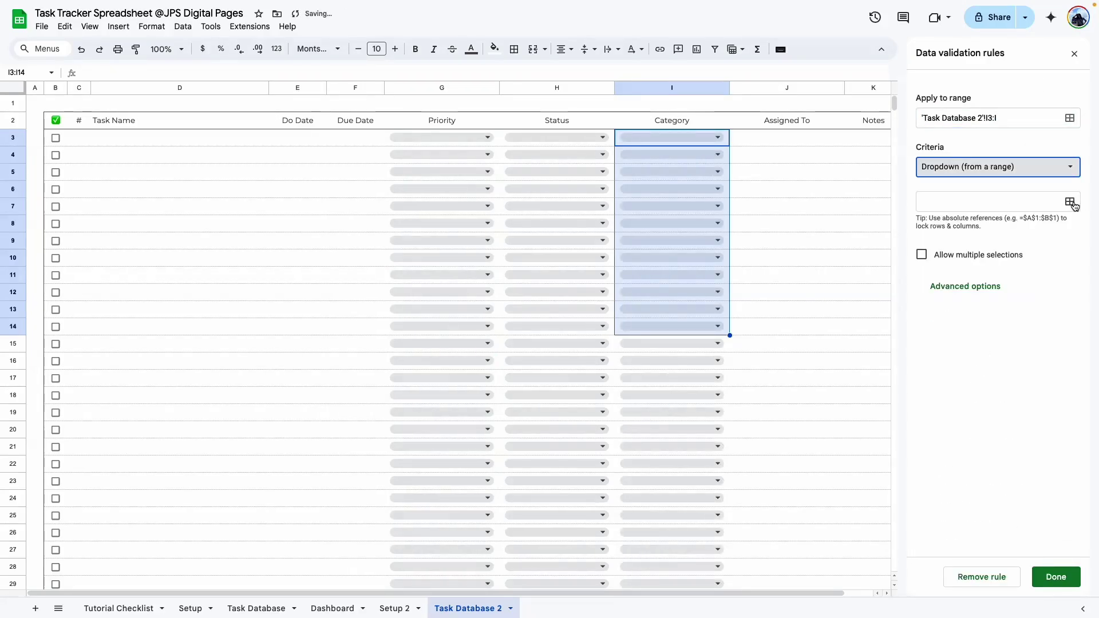
pyautogui.click(1069, 202)
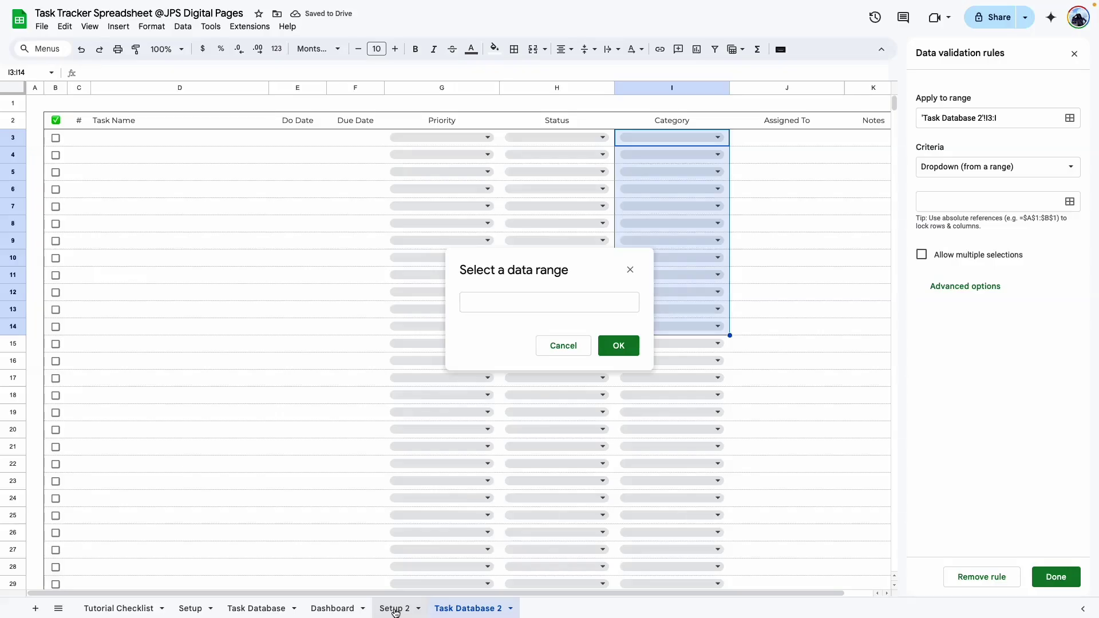
pyautogui.click(395, 608)
pyautogui.moveTo(130, 138); pyautogui.dragTo(169, 417)
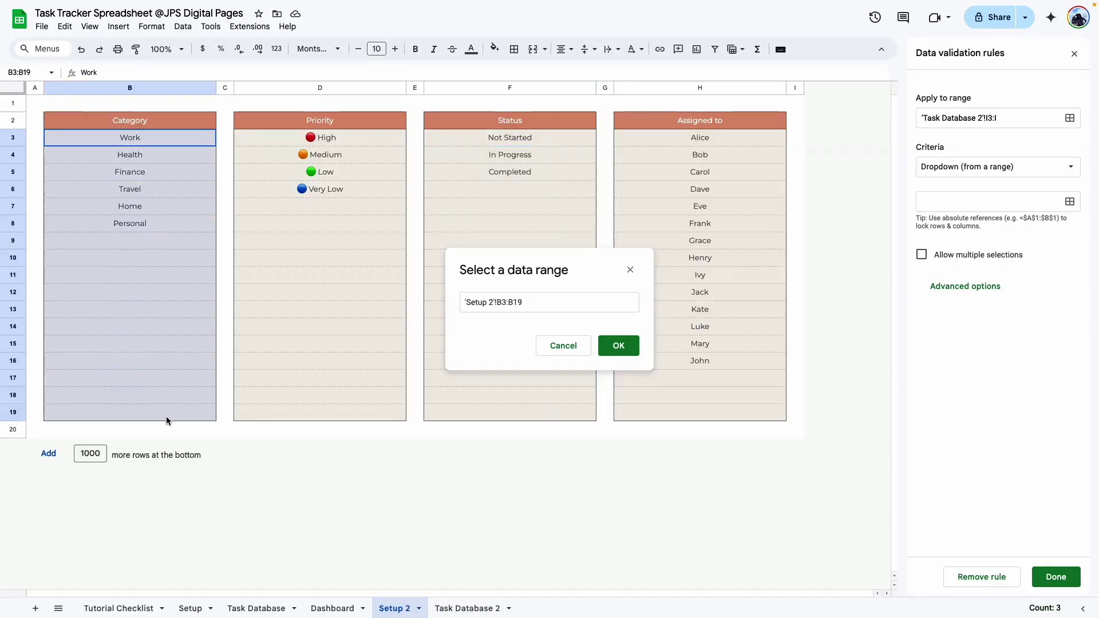
pyautogui.click(618, 345)
pyautogui.click(1057, 576)
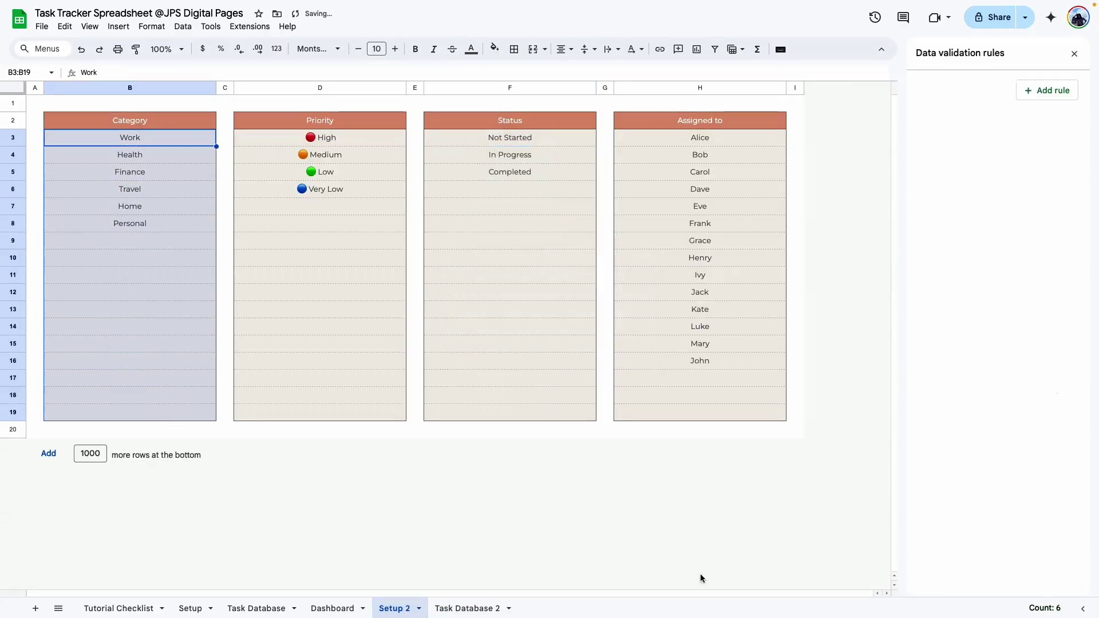
# Back in Task Database 2, add a data validation rule for the Assigned To column with the range 'Task Database 2'!J3:J
pyautogui.click(467, 608)
pyautogui.moveTo(809, 135); pyautogui.dragTo(798, 346)
pyautogui.hscroll(1, 755, 175)
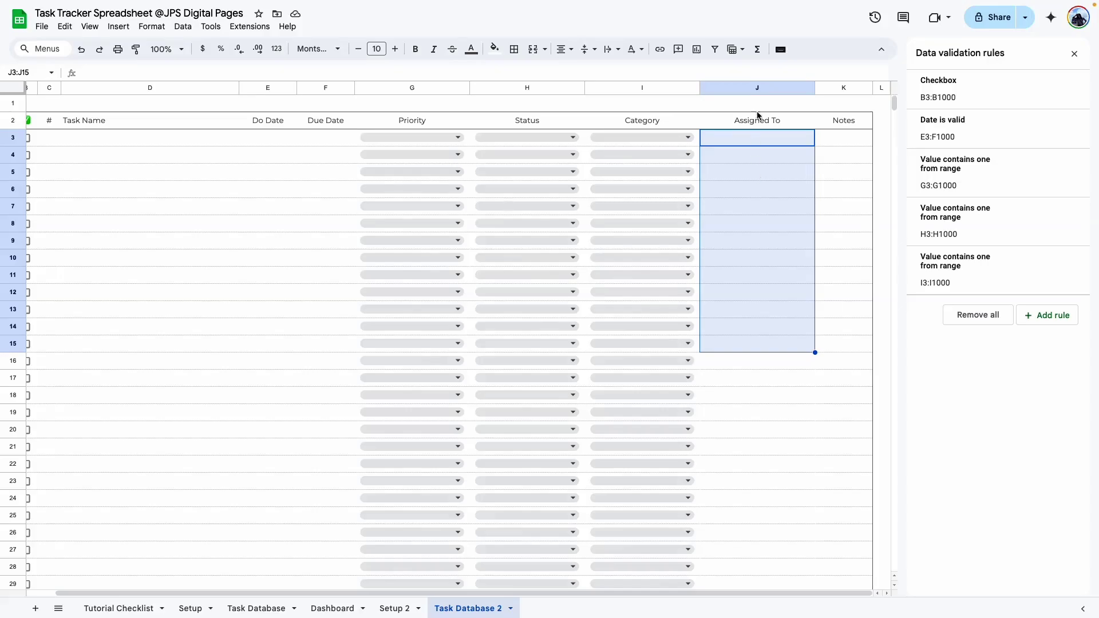
pyautogui.click(1039, 319)
pyautogui.click(1015, 118)
# Make the Assigned To rule a Dropdown (from a range) sourced from the Setup 2 assignee list H3:H19, and save it
pyautogui.click(1022, 167)
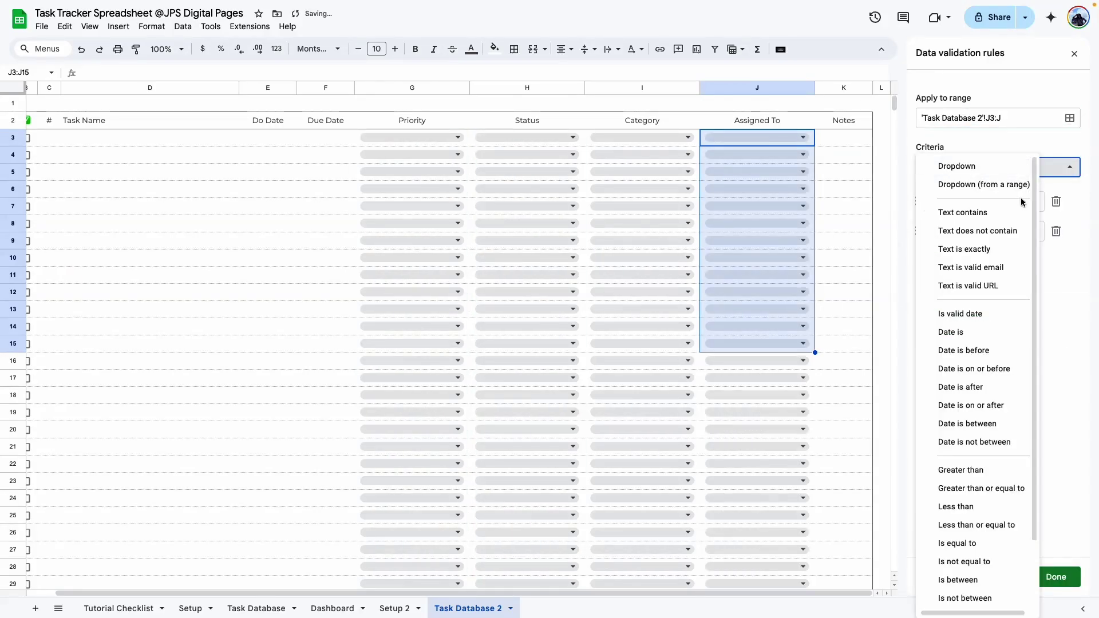
pyautogui.click(1022, 182)
pyautogui.click(1070, 202)
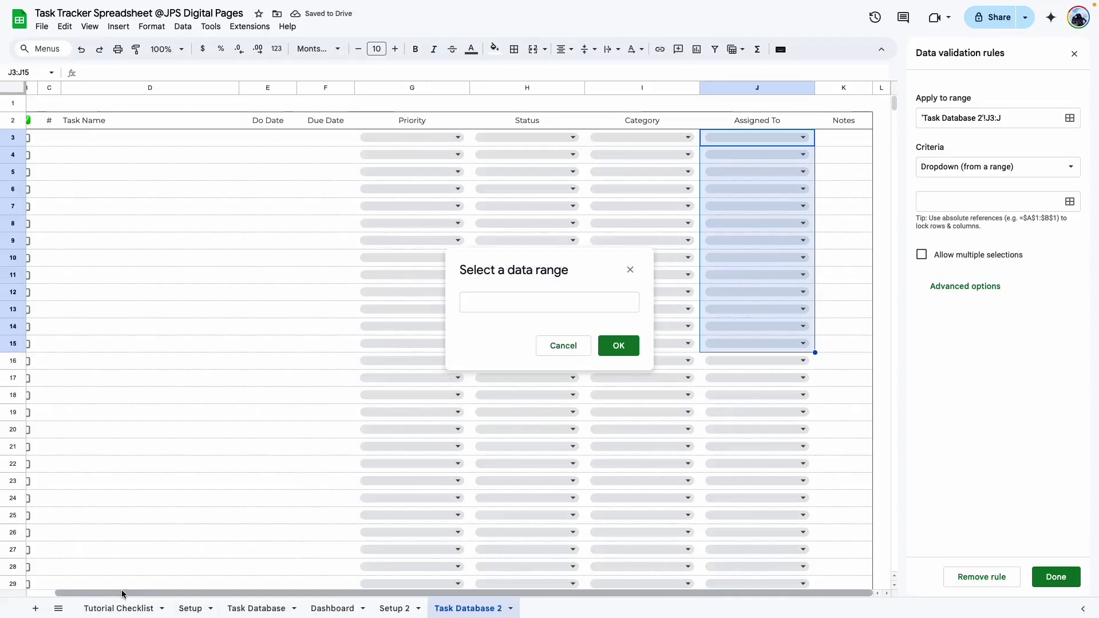
pyautogui.click(236, 608)
pyautogui.click(394, 608)
pyautogui.moveTo(697, 147); pyautogui.dragTo(752, 410)
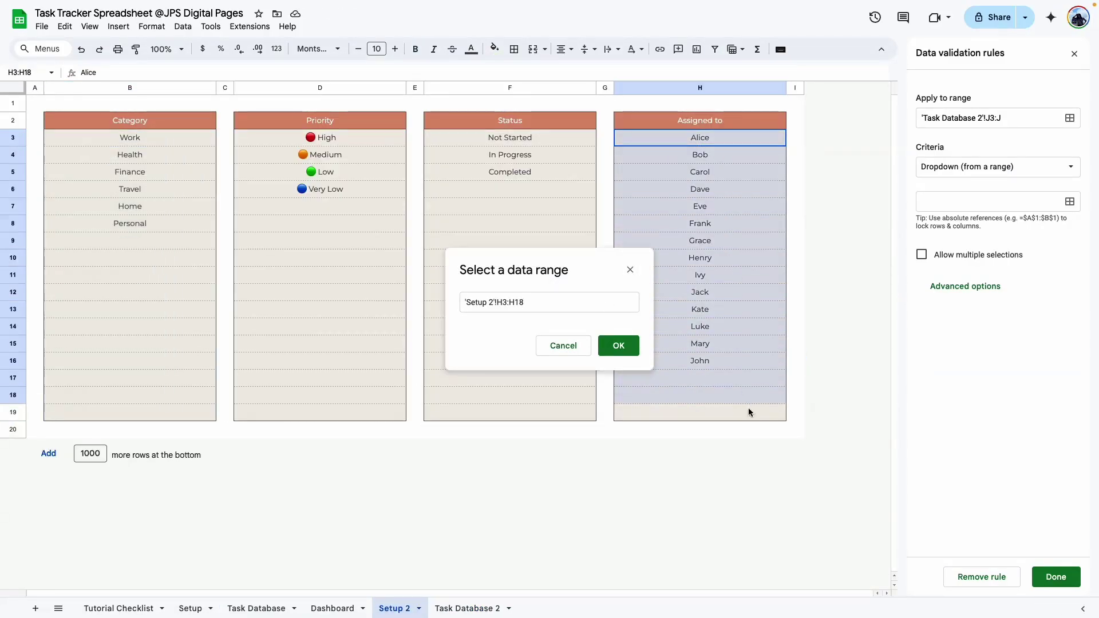
pyautogui.click(639, 351)
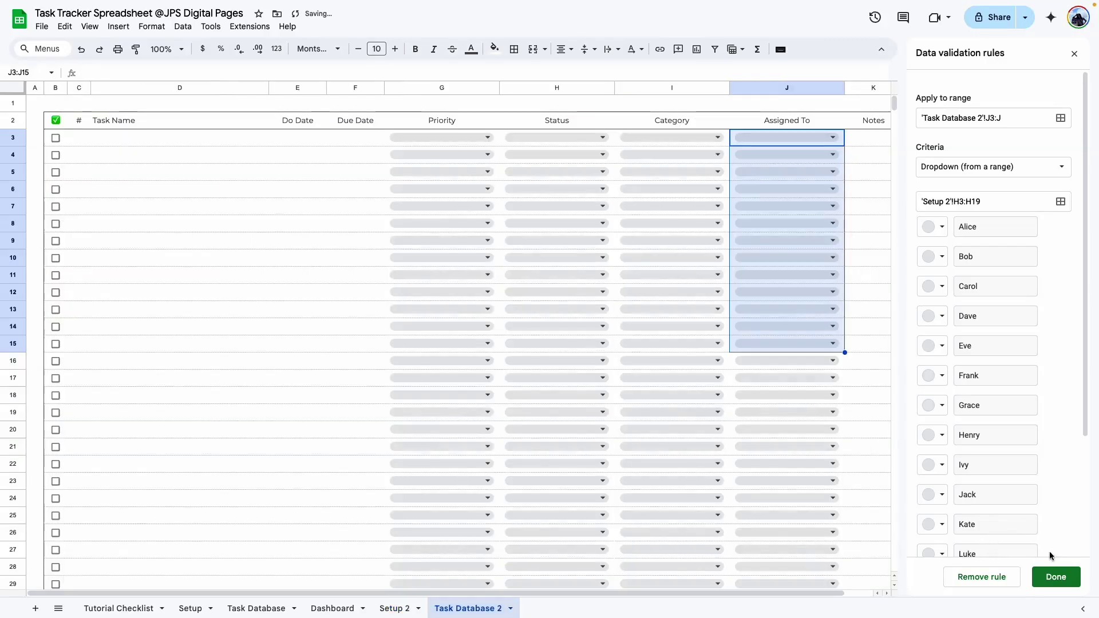
pyautogui.click(1057, 577)
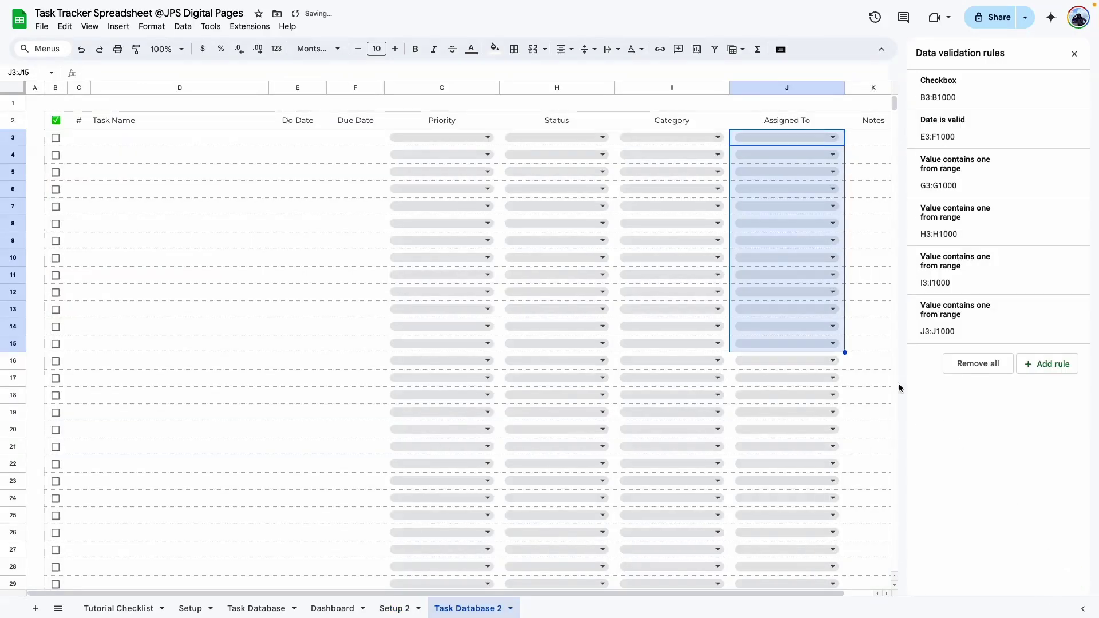
# Close the data validation rules and try the Status, Category and Assigned To dropdowns in row 3, choosing Work as the category
pyautogui.click(1074, 52)
pyautogui.click(584, 144)
pyautogui.click(561, 157)
pyautogui.click(647, 138)
pyautogui.click(658, 155)
pyautogui.click(782, 143)
pyautogui.click(783, 155)
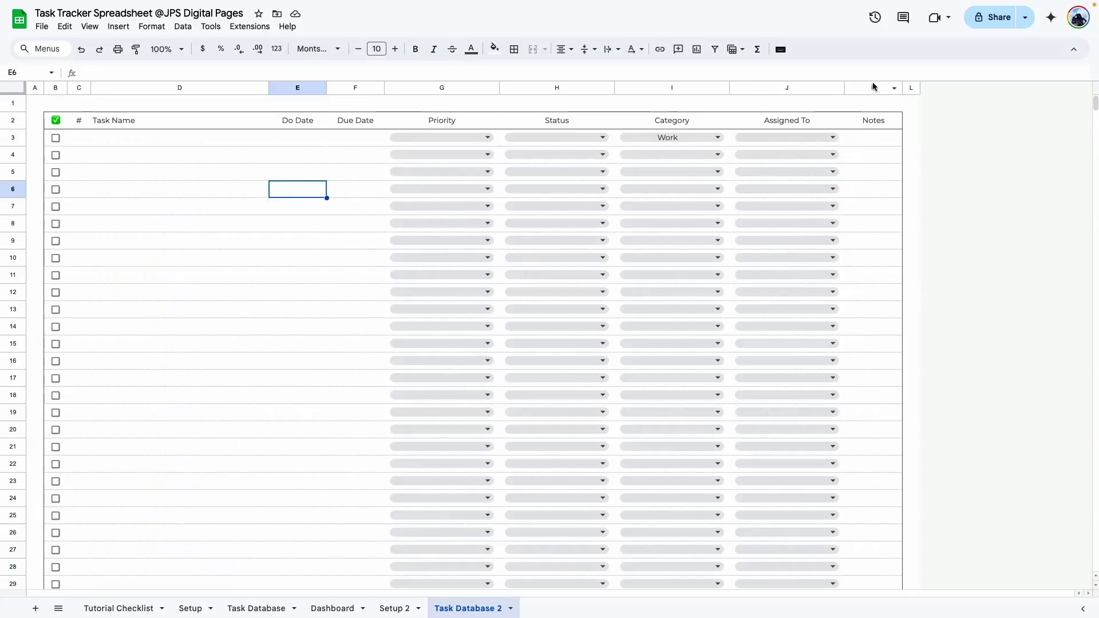
# Resize the Task Name and Notes columns, D and K, to 300 pixels wide
pyautogui.click(874, 87)
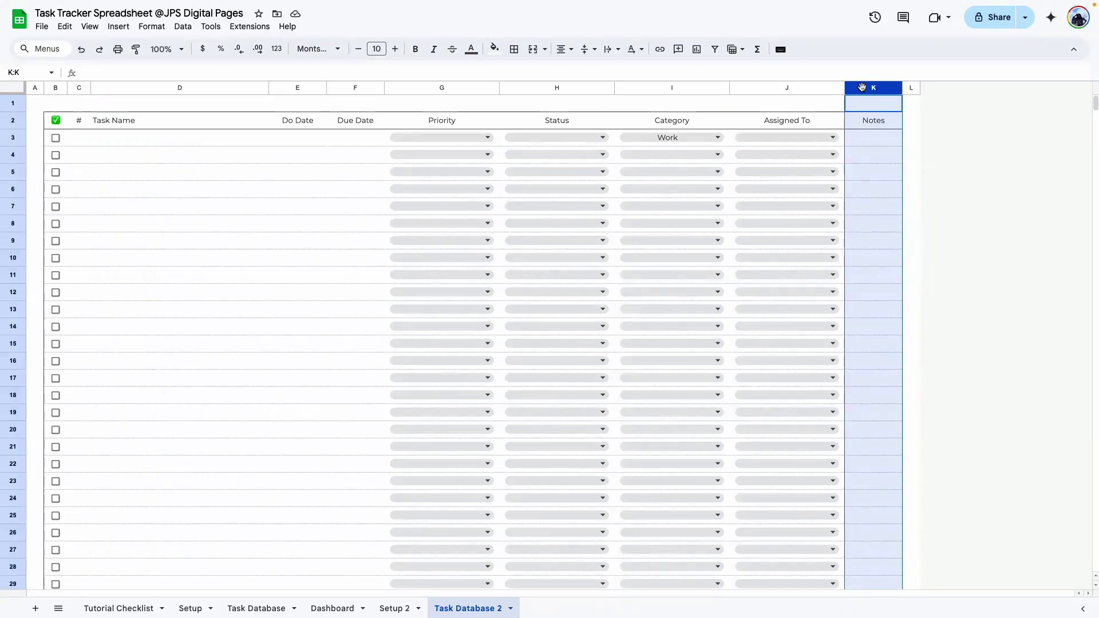
pyautogui.keyDown('ctrl'); pyautogui.click(150, 90); pyautogui.keyUp('ctrl')
pyautogui.rightClick(150, 90)
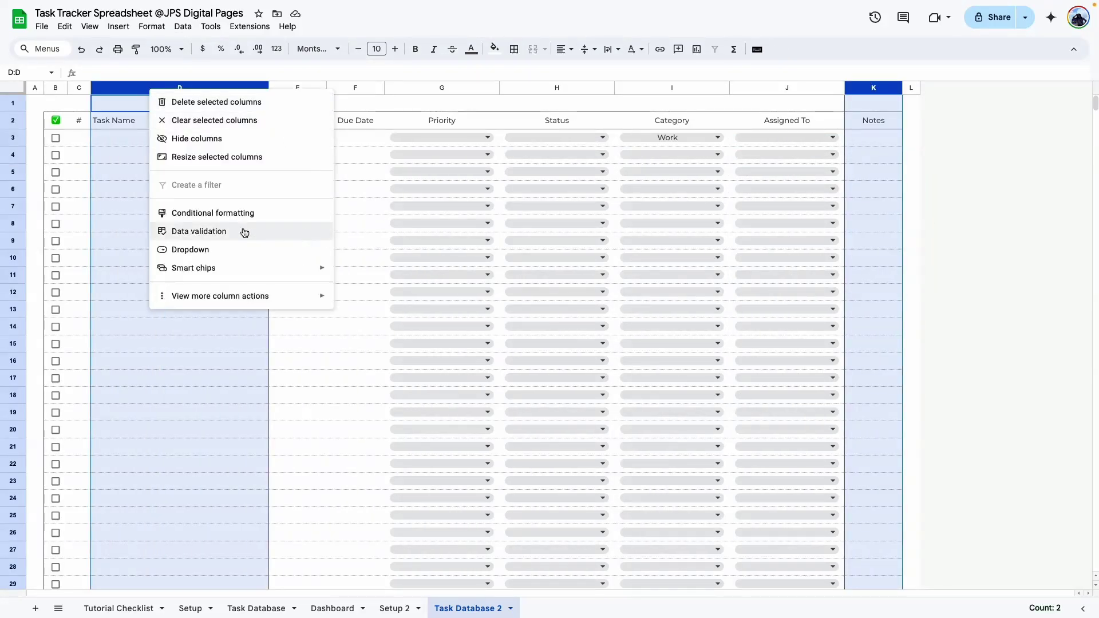
pyautogui.click(229, 158)
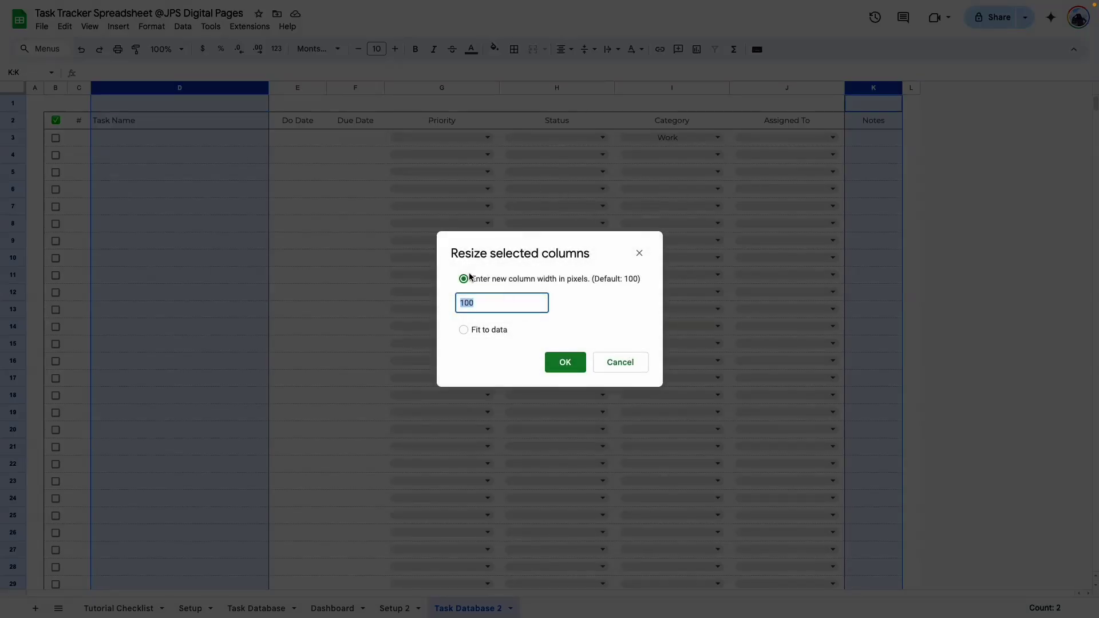
pyautogui.write('300')
pyautogui.press('Return')
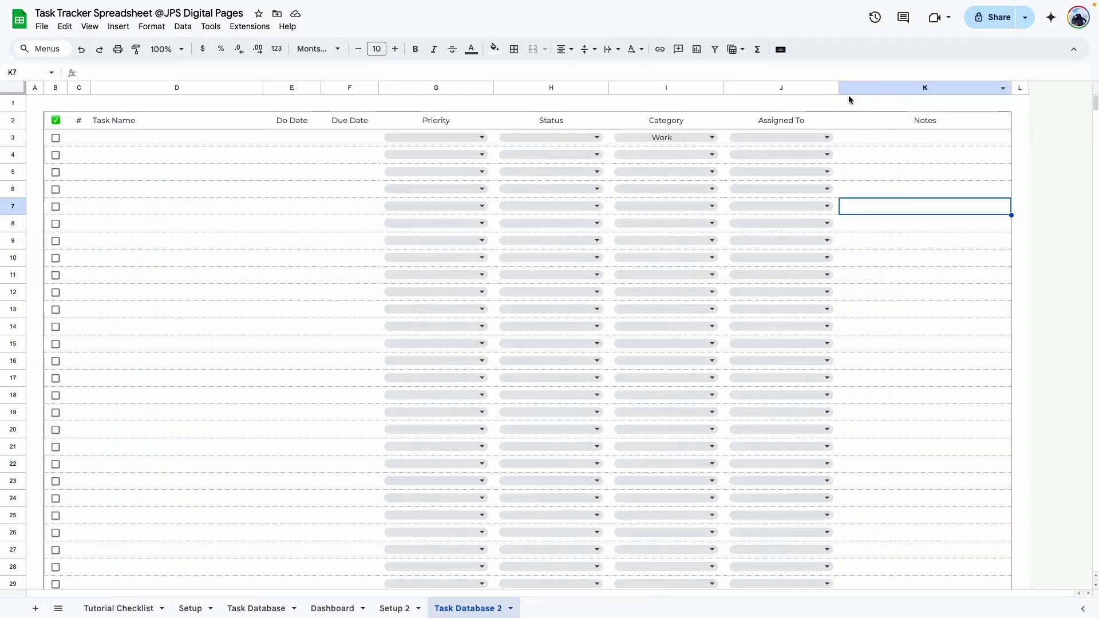
# Set the text wrapping of the Notes column K to Wrap
pyautogui.click(870, 88)
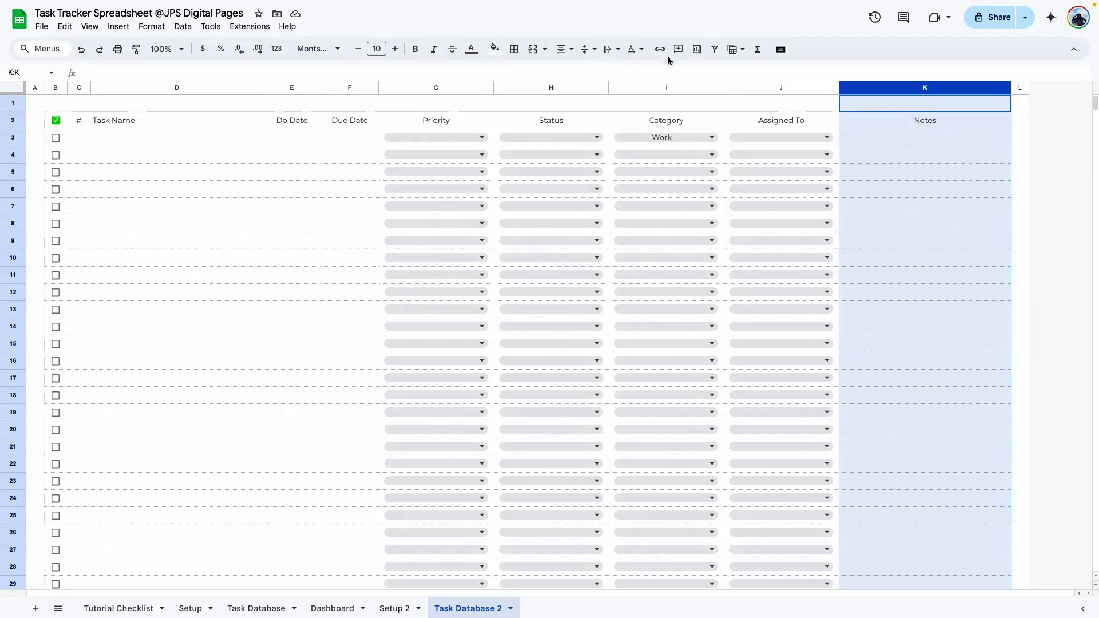
pyautogui.click(610, 54)
pyautogui.click(631, 73)
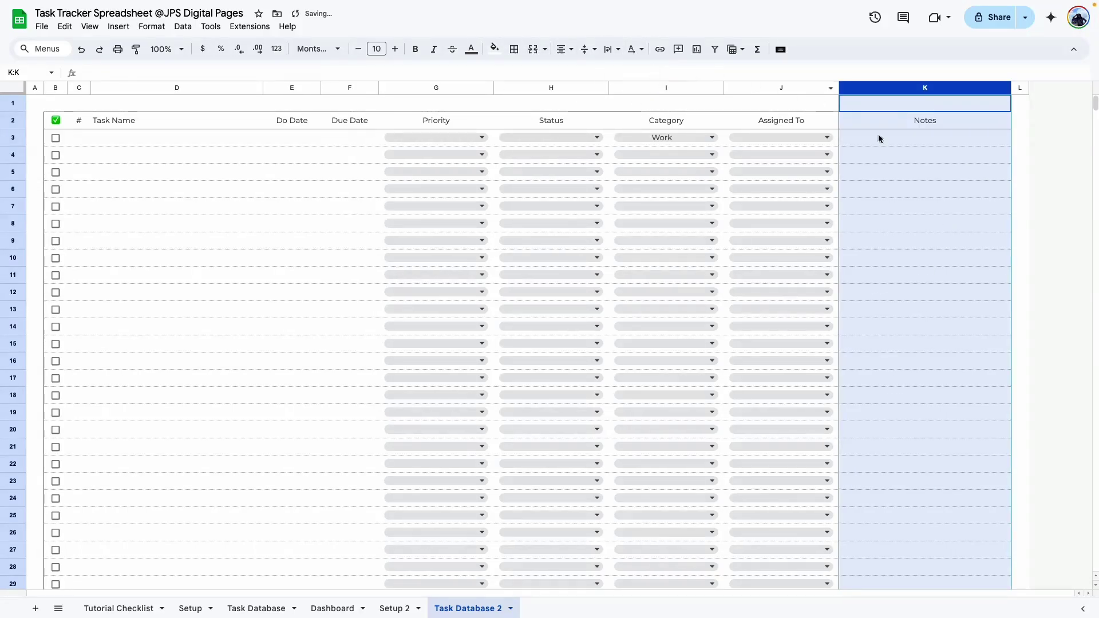
pyautogui.click(867, 207)
pyautogui.click(872, 121)
pyautogui.click(873, 265)
# Fill the header row B2:K2 with green and set its text color to white
pyautogui.moveTo(56, 120); pyautogui.dragTo(928, 117)
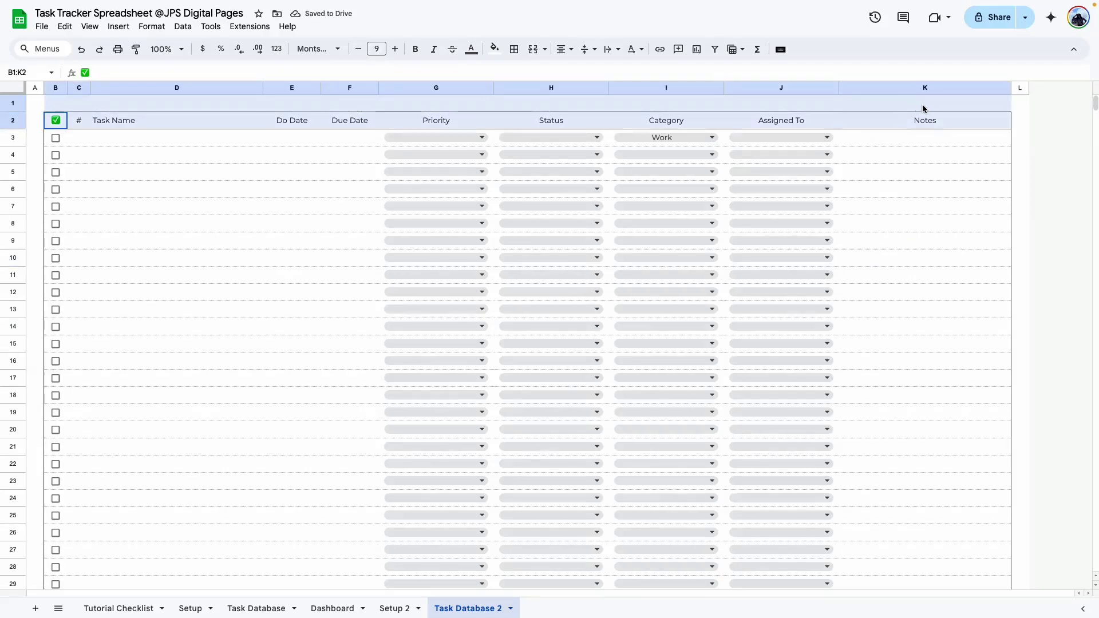
pyautogui.click(495, 48)
pyautogui.click(586, 204)
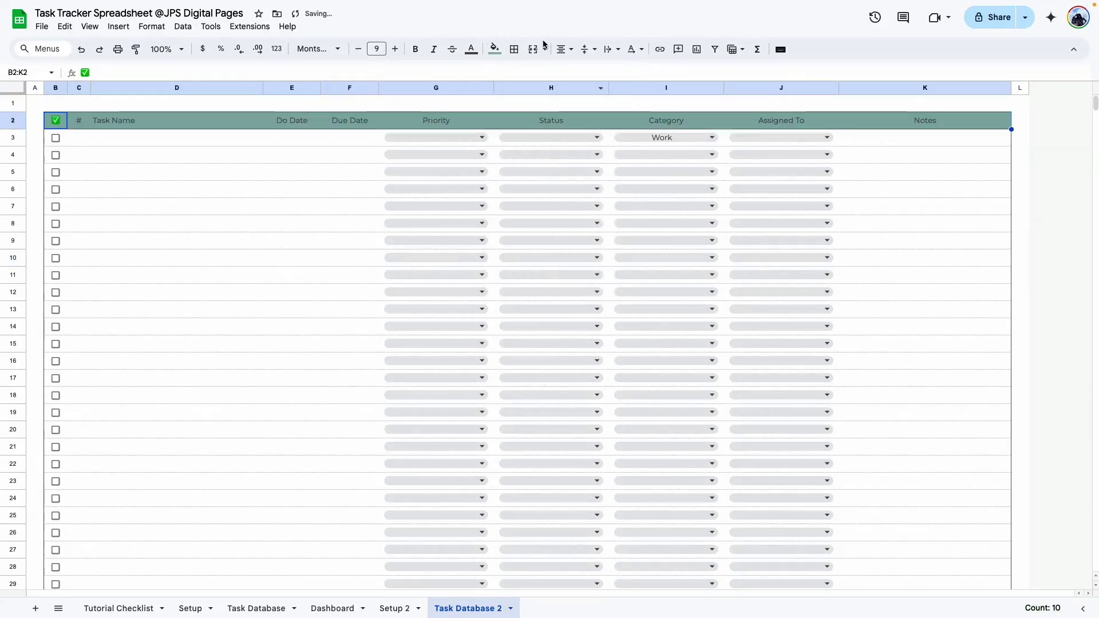
pyautogui.click(471, 49)
pyautogui.click(588, 90)
pyautogui.click(289, 263)
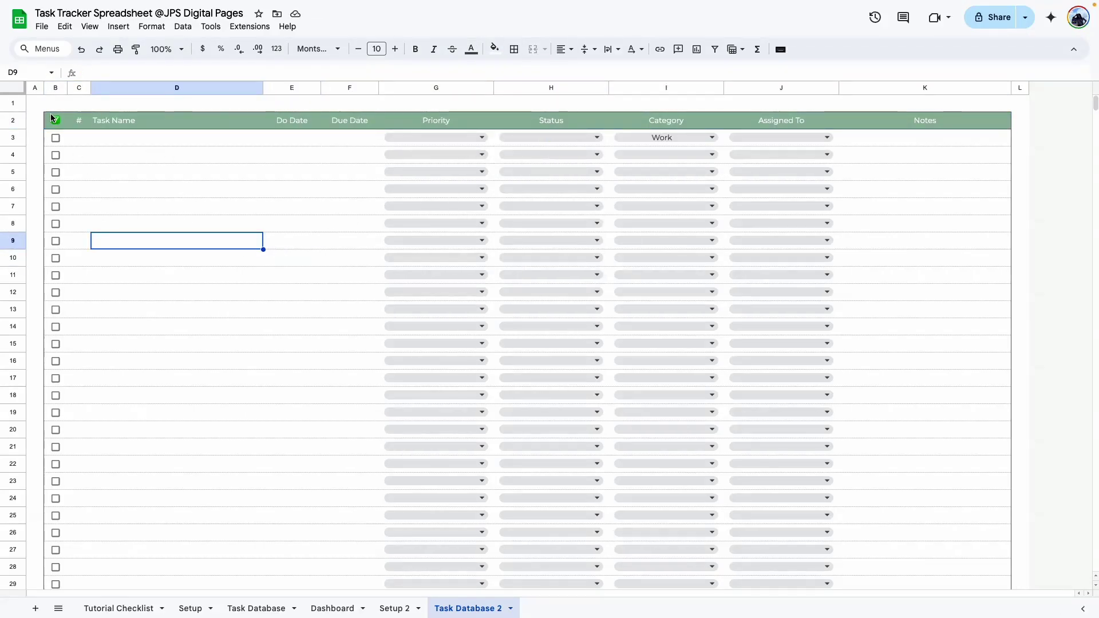
# Create a filter over the task table B2:K1000 and check its header row
pyautogui.click(52, 119)
pyautogui.press('super+shift+Right')
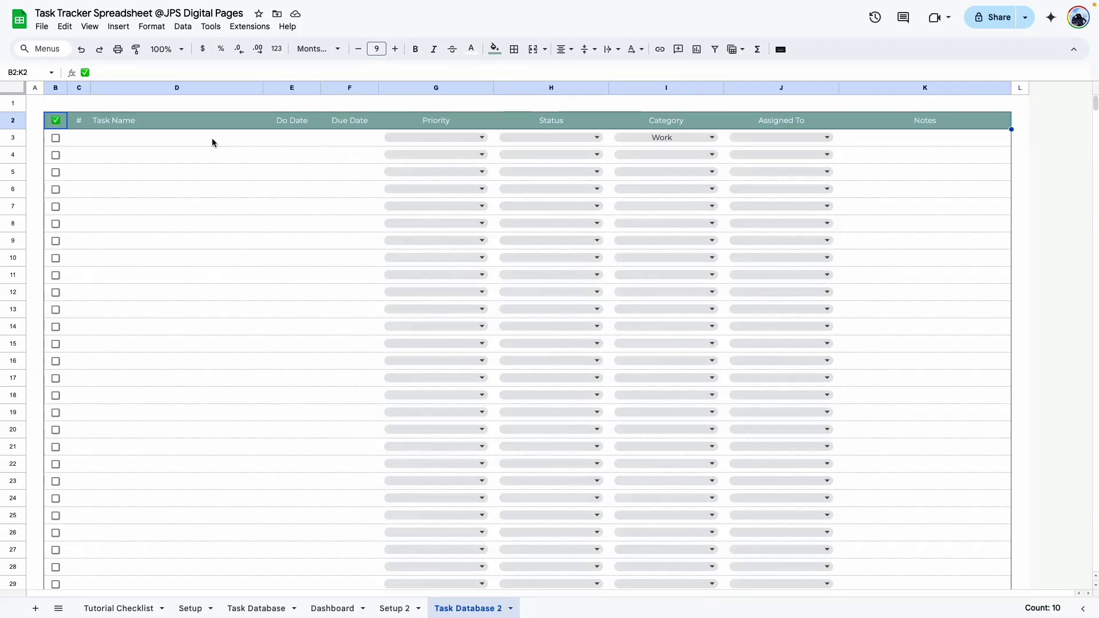
pyautogui.hotkey('ctrl', 'shift', 'Down')
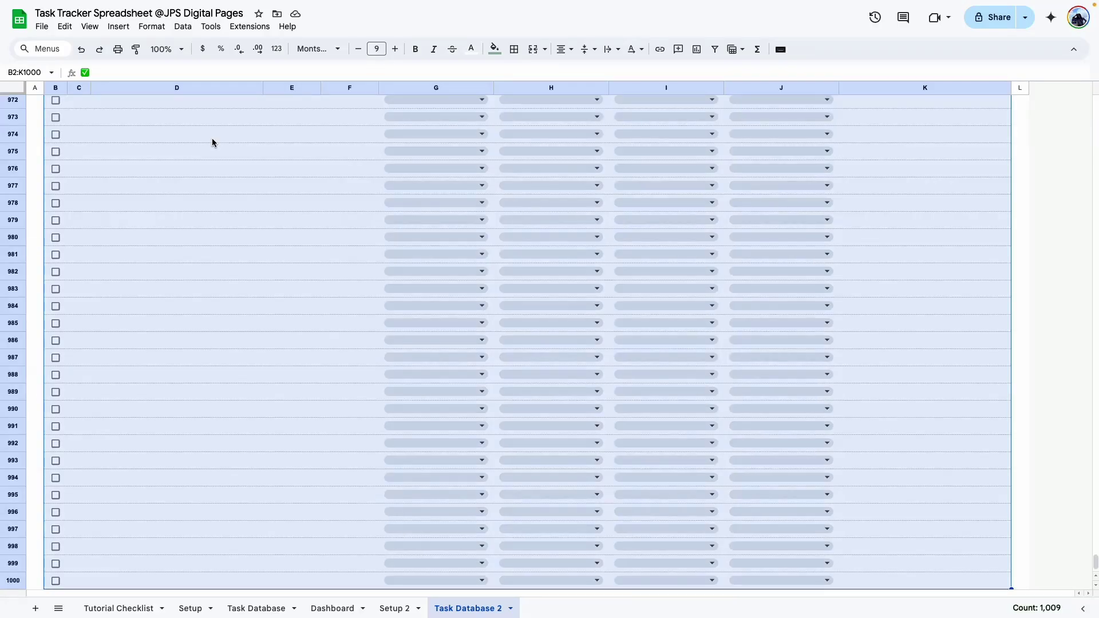
pyautogui.click(715, 50)
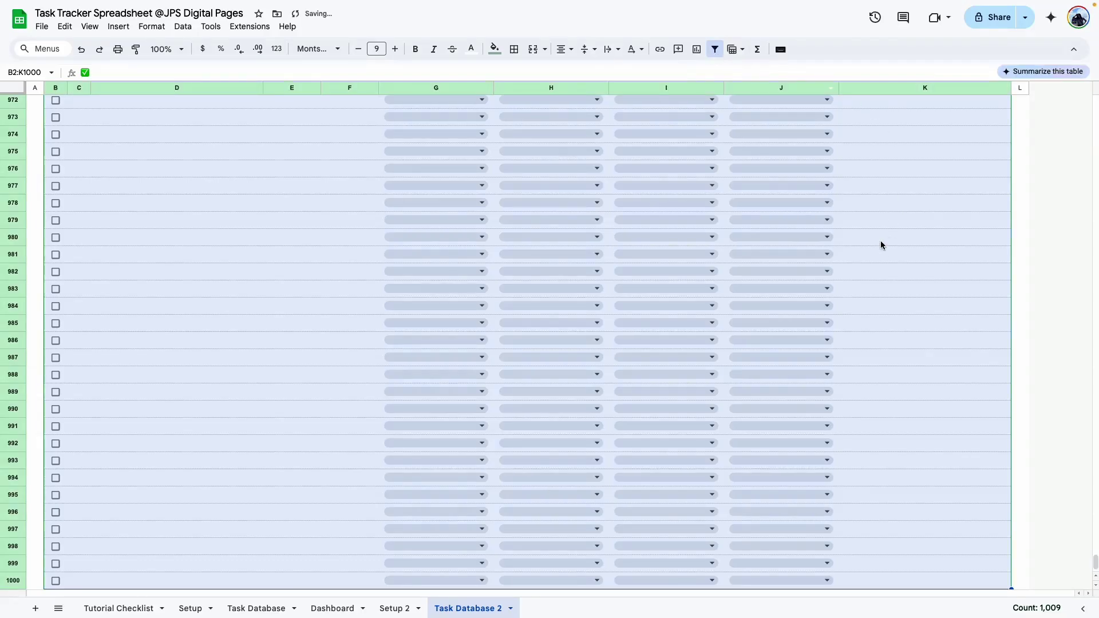
pyautogui.click(865, 451)
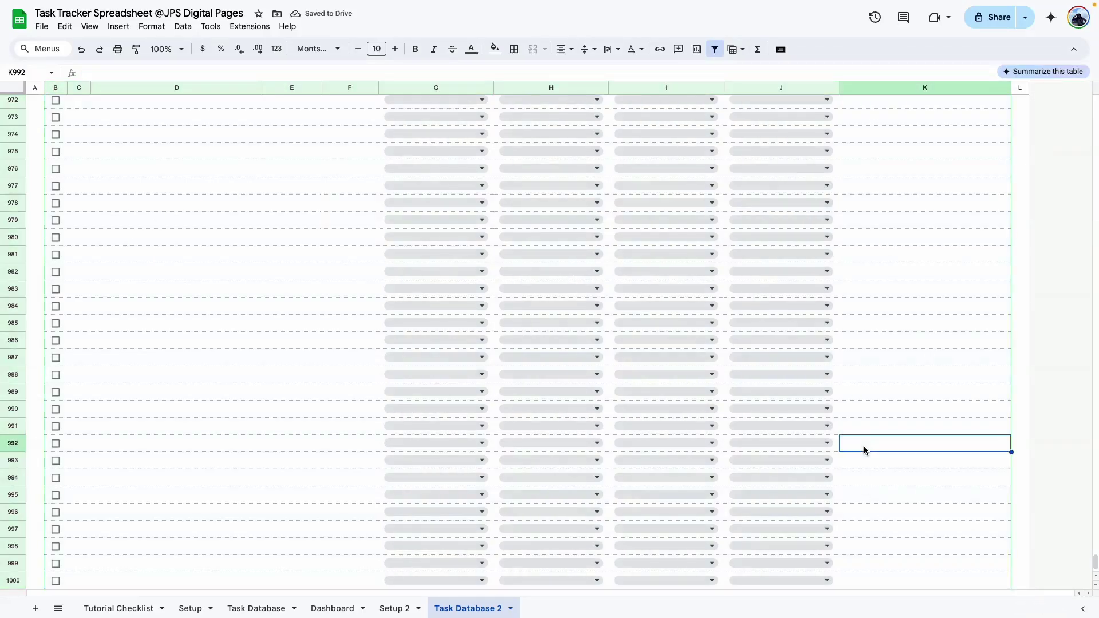
pyautogui.hotkey('ctrl', 'shift', 'Up')
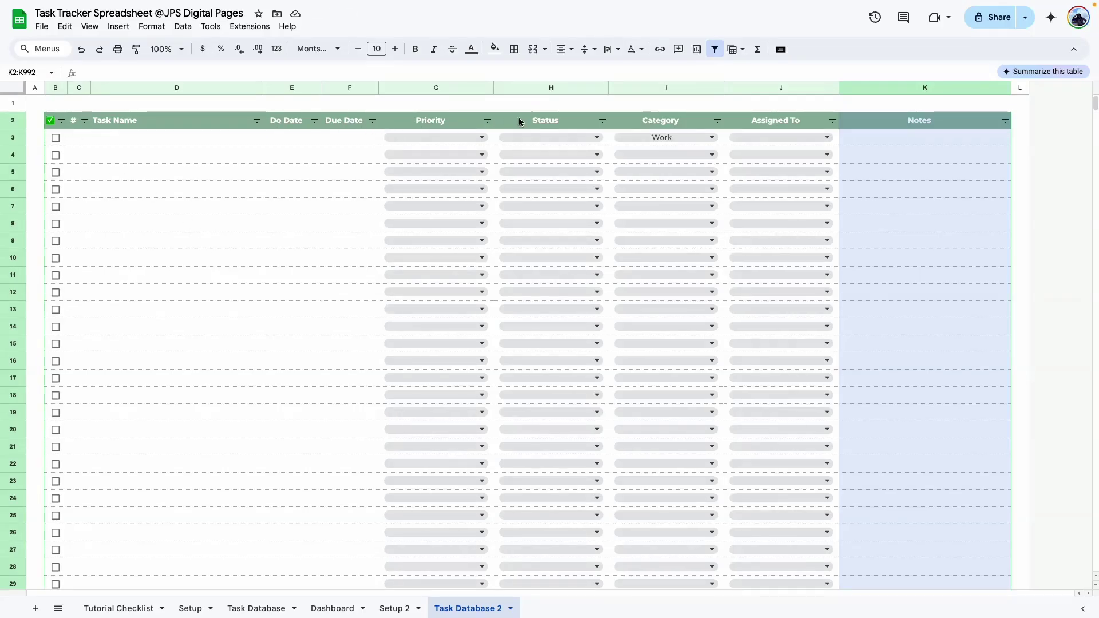
pyautogui.click(939, 223)
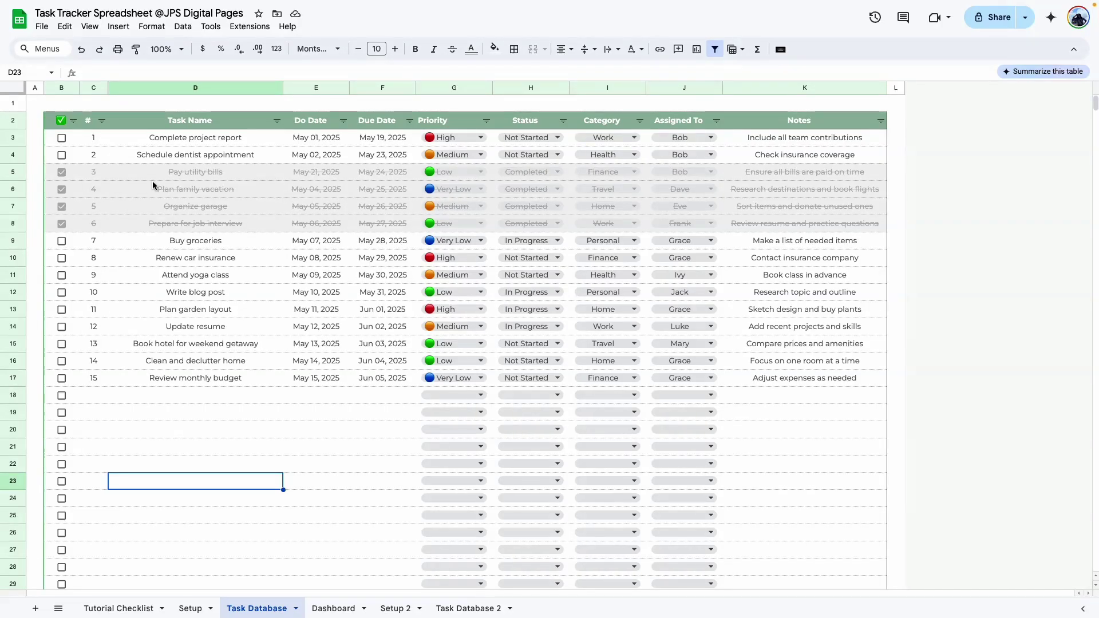
# Copy the sample tasks C3:K17 from Task Database and paste them as values only at C3 of Task Database 2
pyautogui.moveTo(92, 138); pyautogui.dragTo(840, 380)
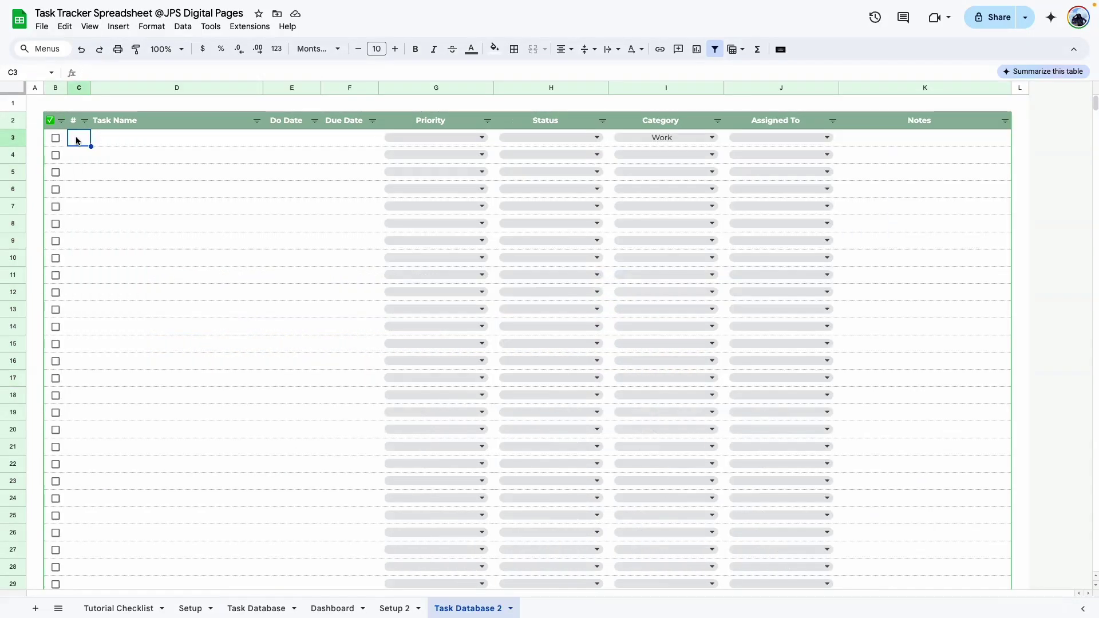
pyautogui.rightClick(76, 141)
pyautogui.moveTo(201, 211)
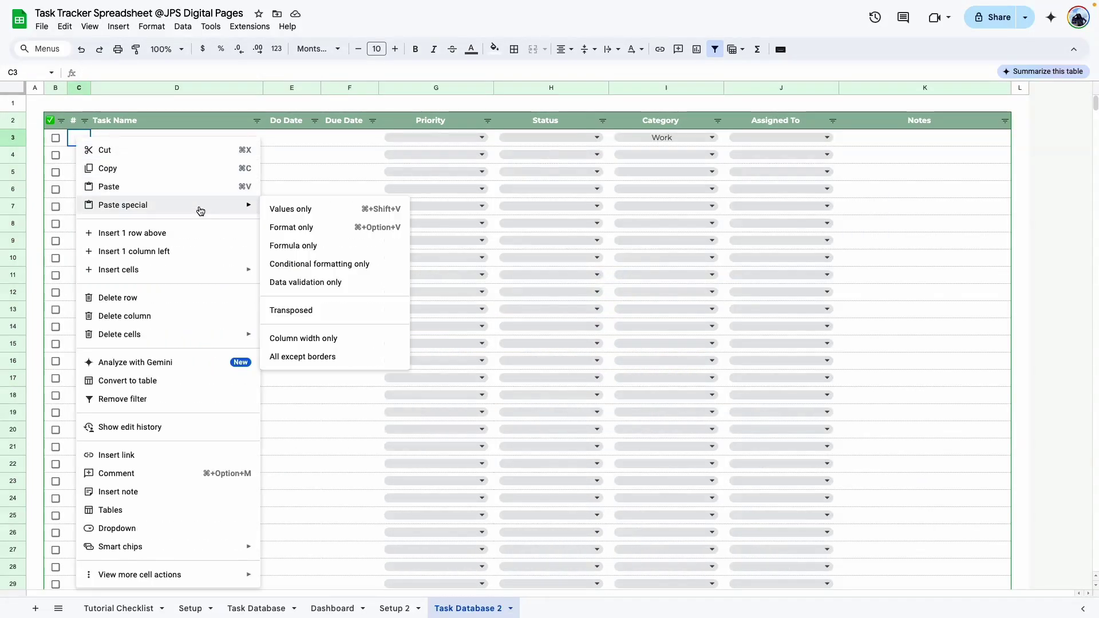
pyautogui.click(314, 211)
pyautogui.click(238, 435)
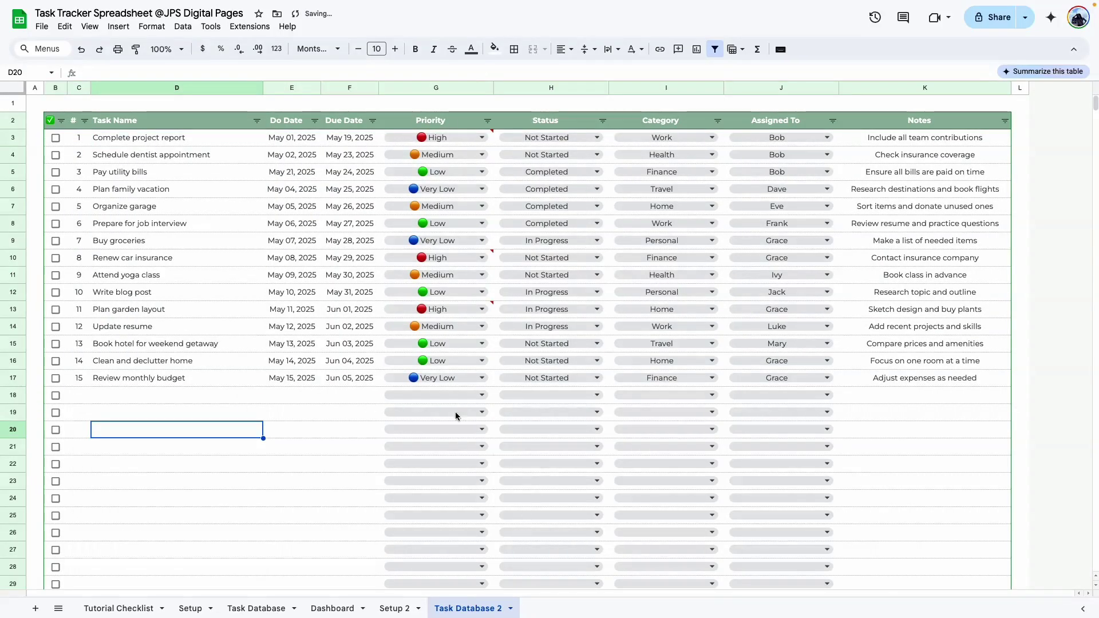
pyautogui.click(295, 481)
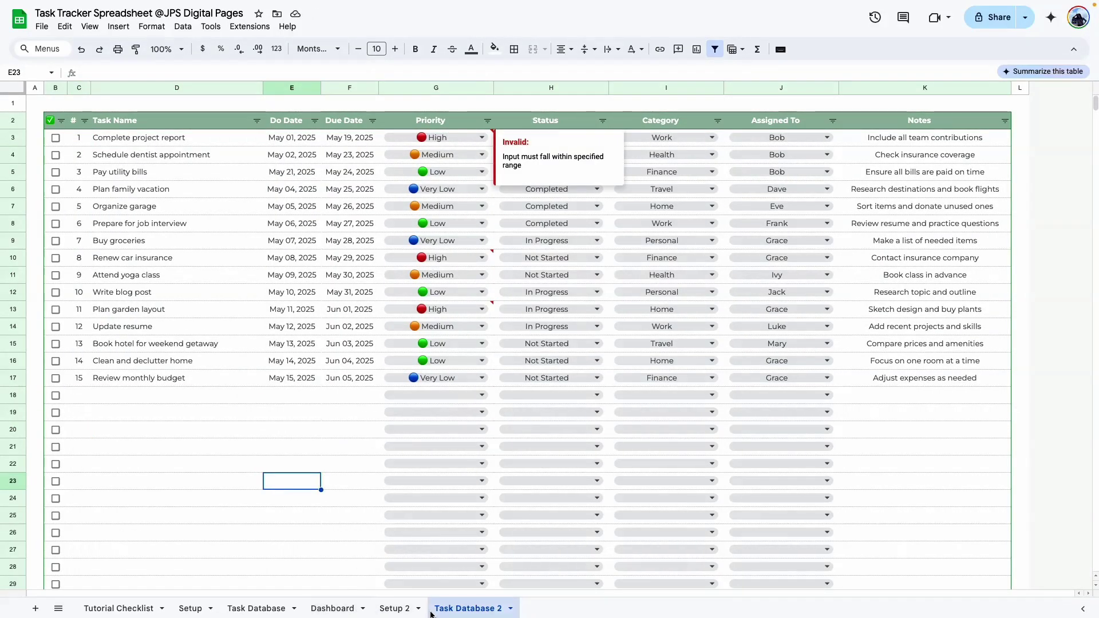
# Correct the High priority entry in cell D3 of Setup 2 to match the pasted priorities, and return to Task Database 2
pyautogui.click(392, 611)
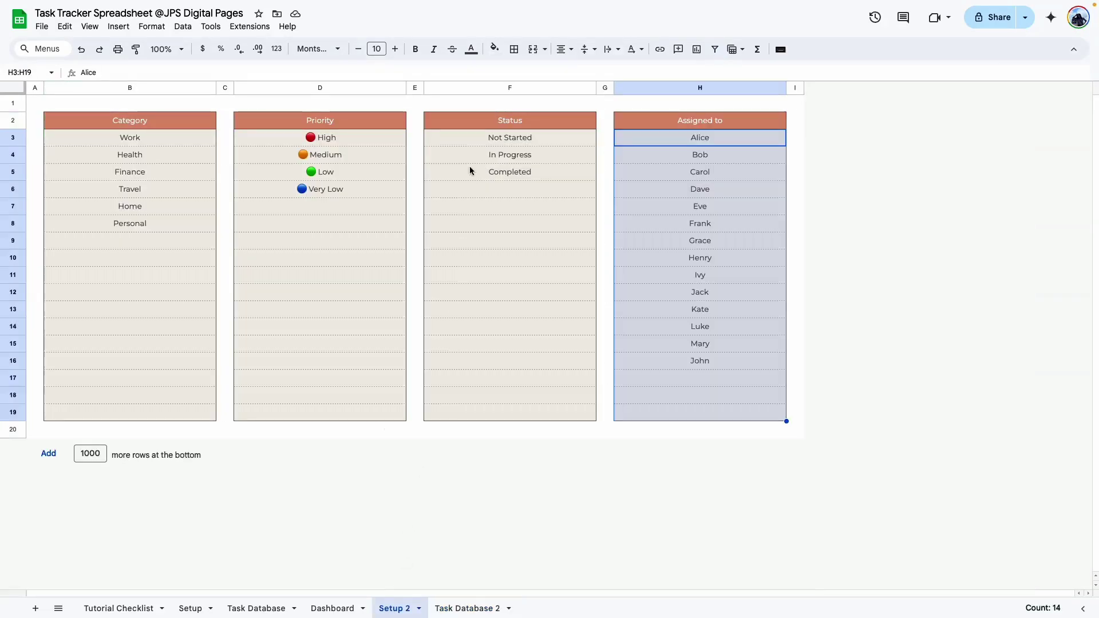
pyautogui.doubleClick(308, 133)
pyautogui.press('Escape')
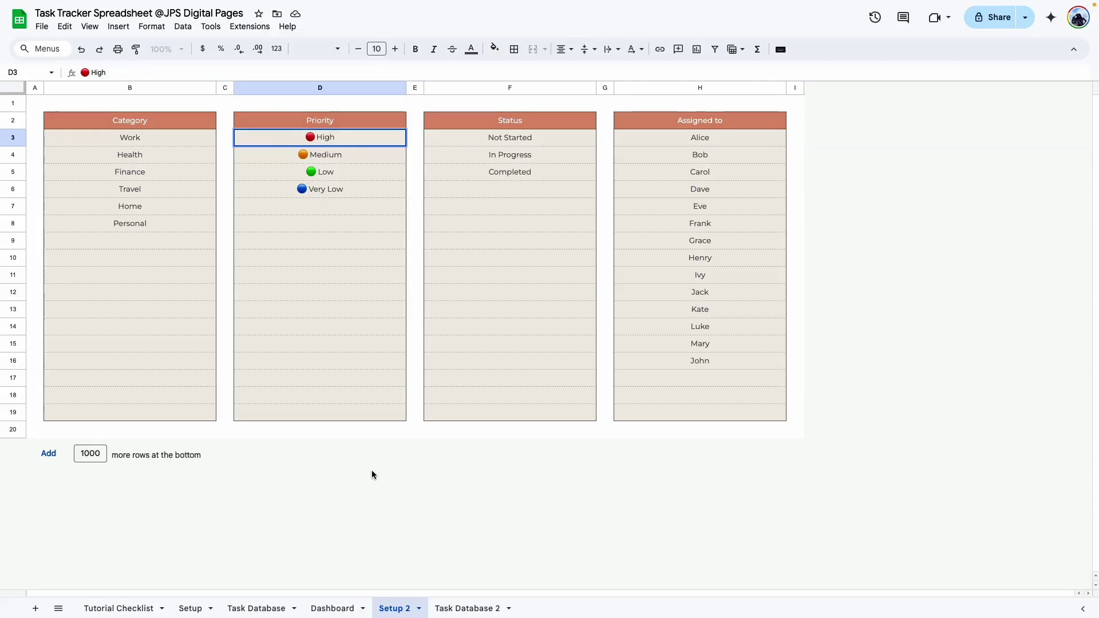
pyautogui.click(372, 430)
pyautogui.click(467, 609)
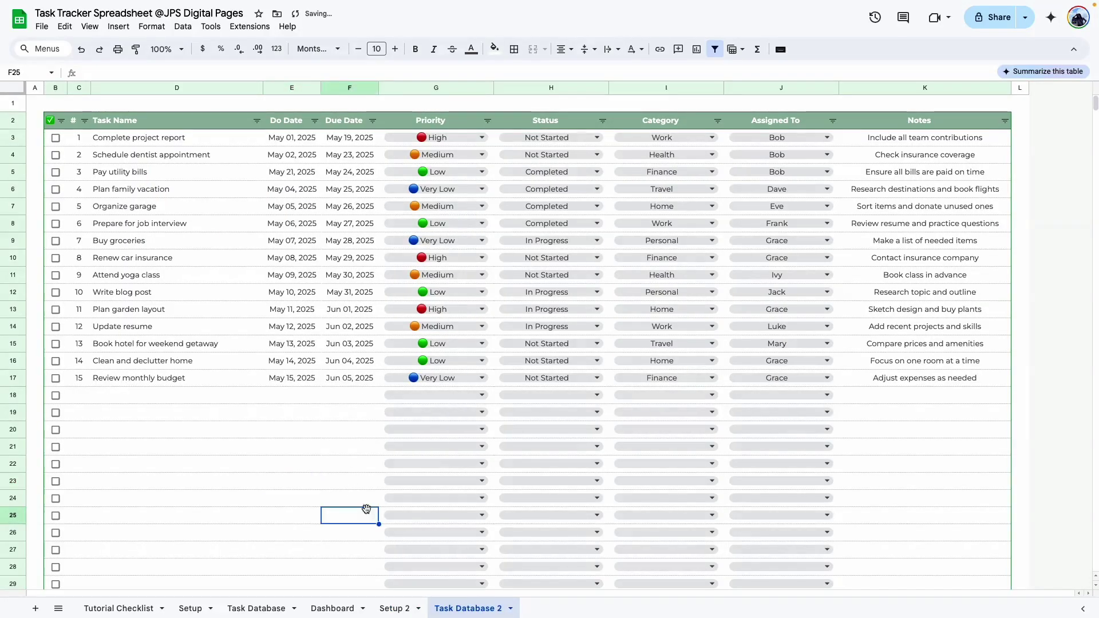
# Left-align the Priority column G in Task Database 2
pyautogui.click(412, 87)
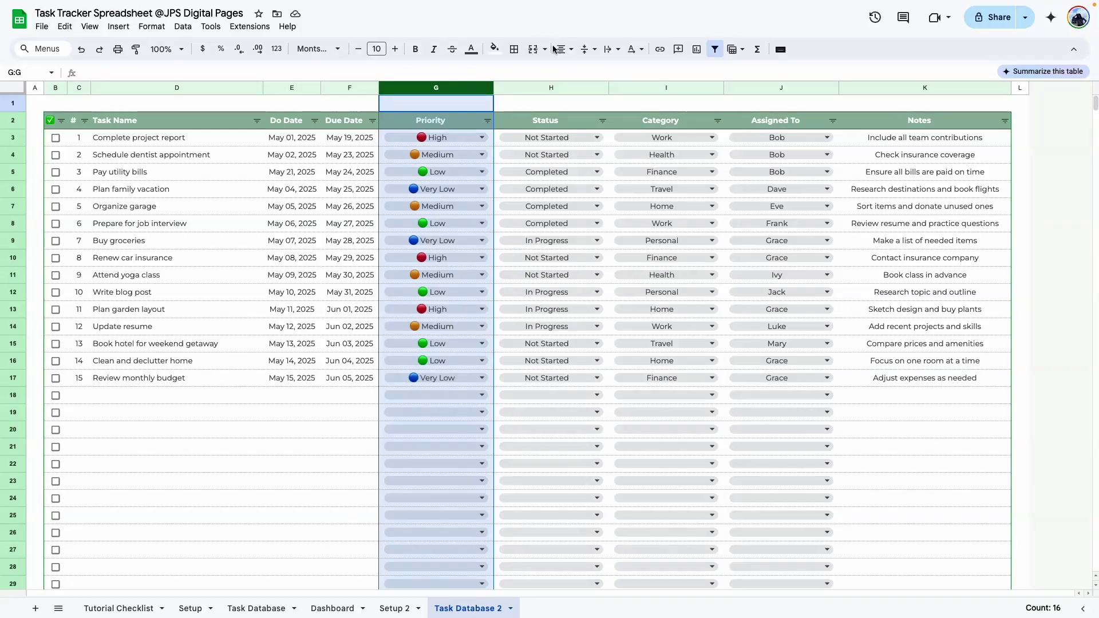
pyautogui.click(555, 48)
pyautogui.click(565, 70)
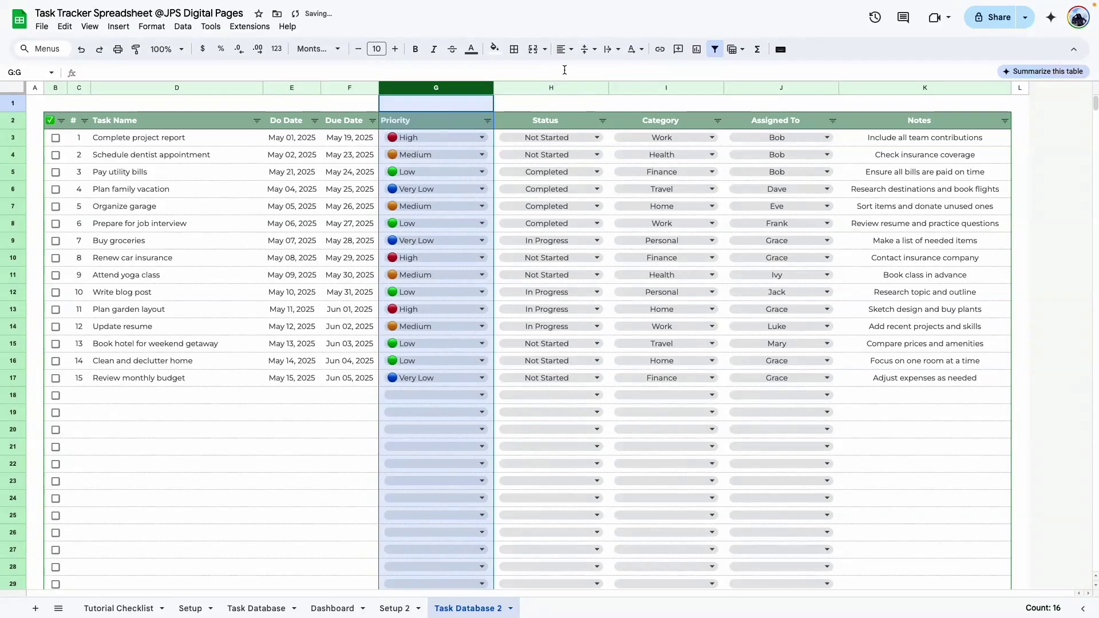
pyautogui.click(295, 483)
pyautogui.click(351, 464)
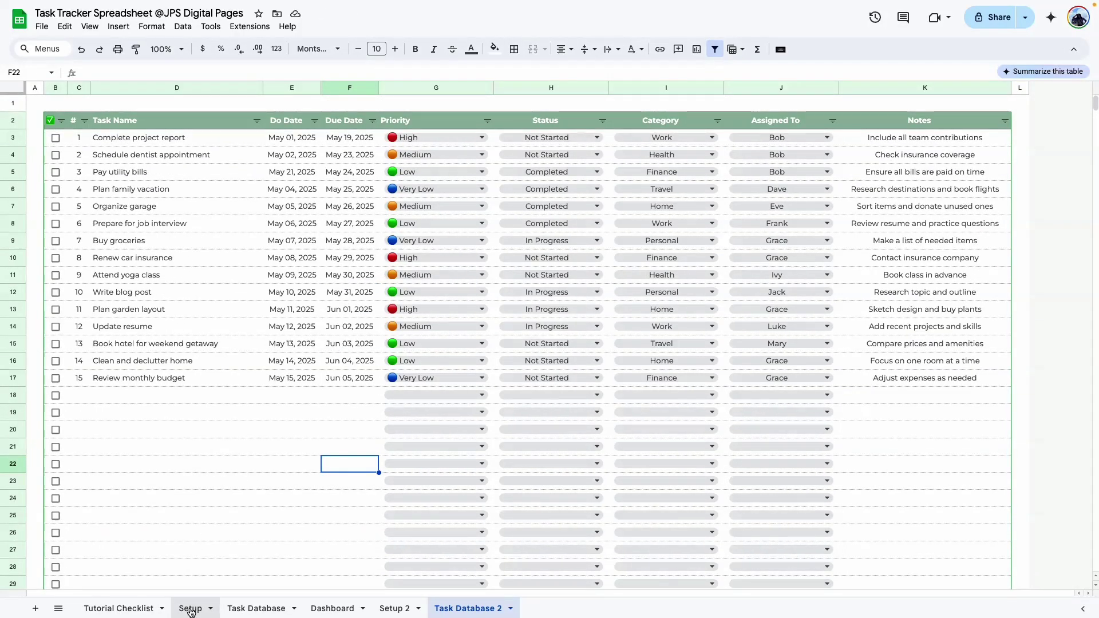
# Check off Task database table and Add data validation rules in the Tutorial Checklist
pyautogui.click(133, 609)
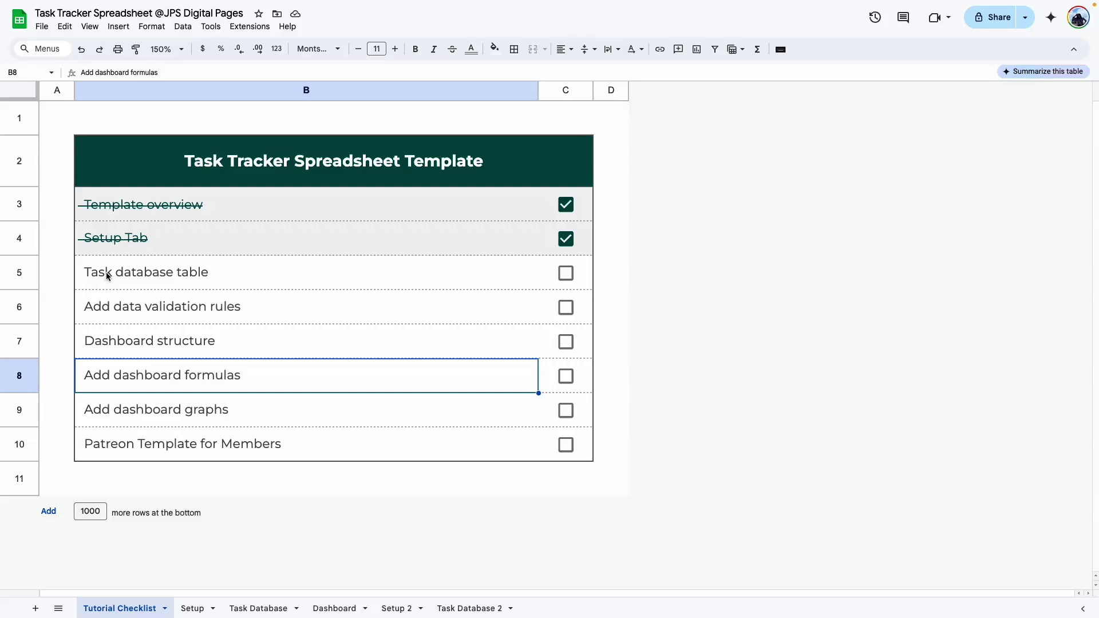
pyautogui.click(567, 273)
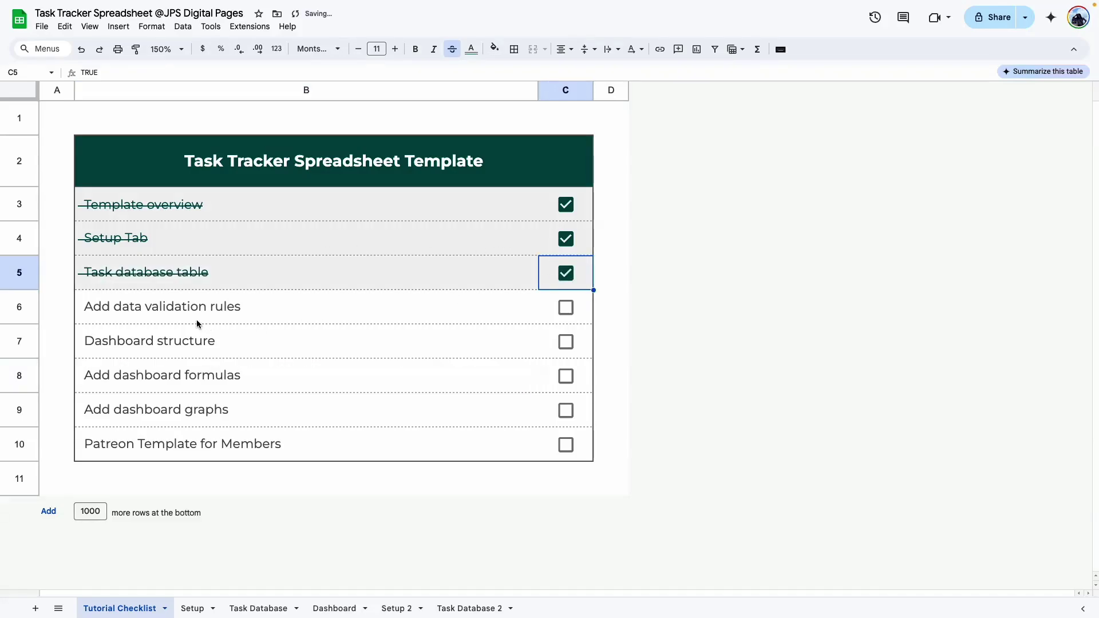
pyautogui.click(241, 321)
pyautogui.click(565, 310)
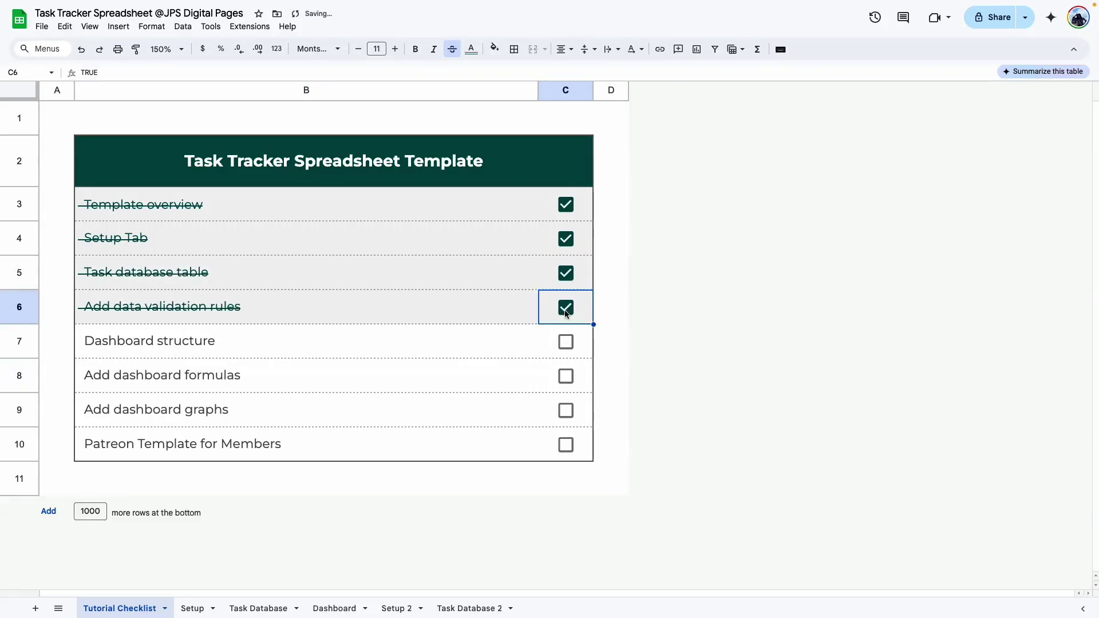
pyautogui.click(234, 352)
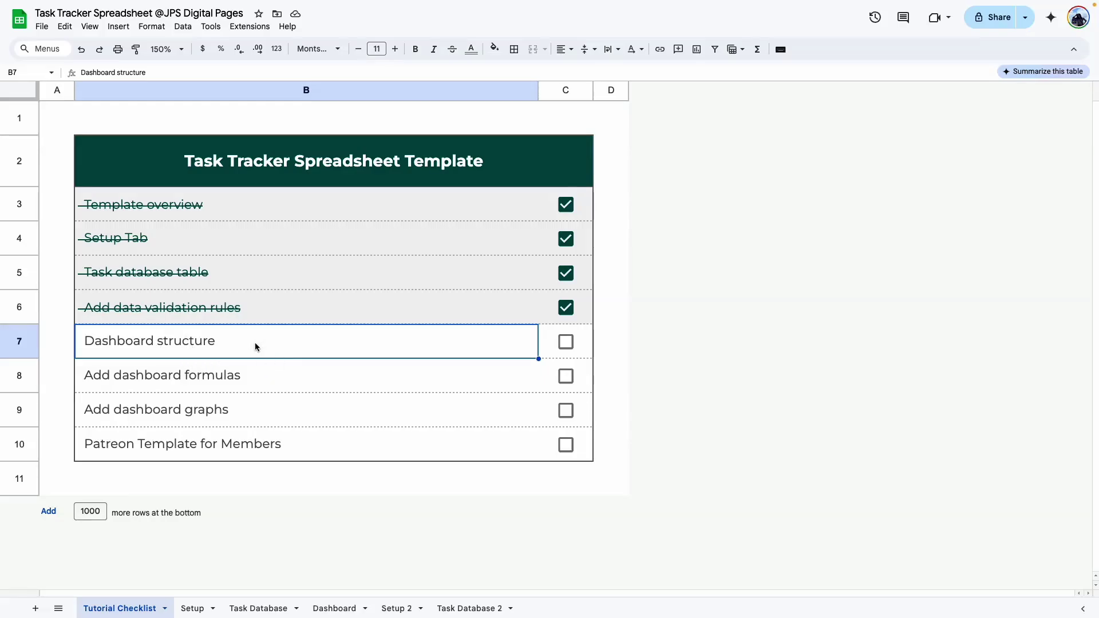
# Add a new sheet and set the font of all its cells to Montserrat
pyautogui.click(35, 609)
pyautogui.hotkey('ctrl', 'a')
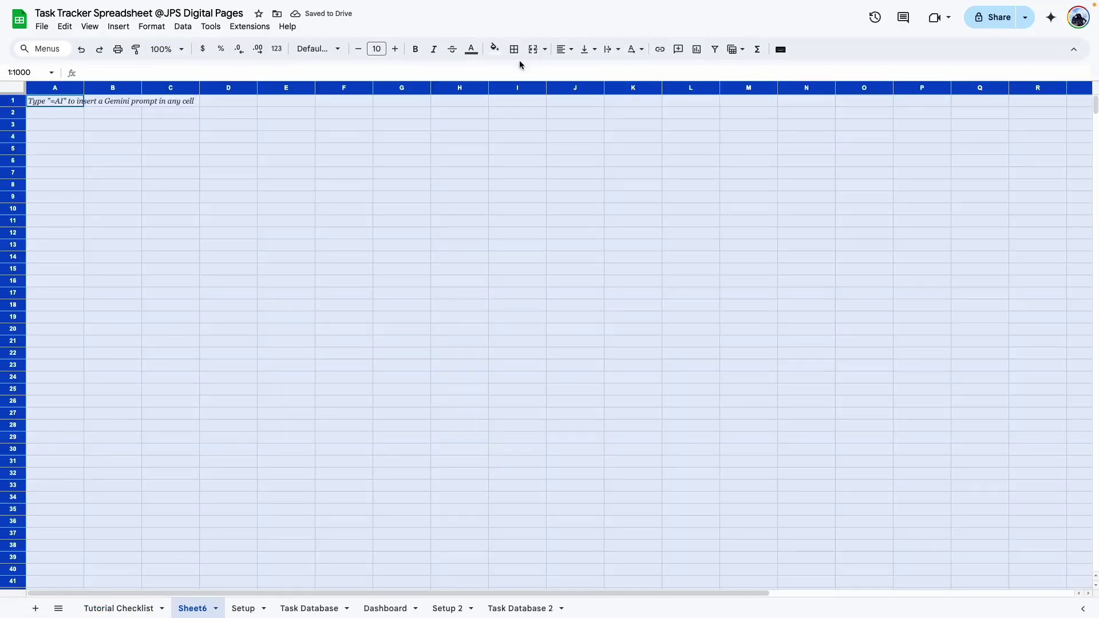
pyautogui.click(319, 48)
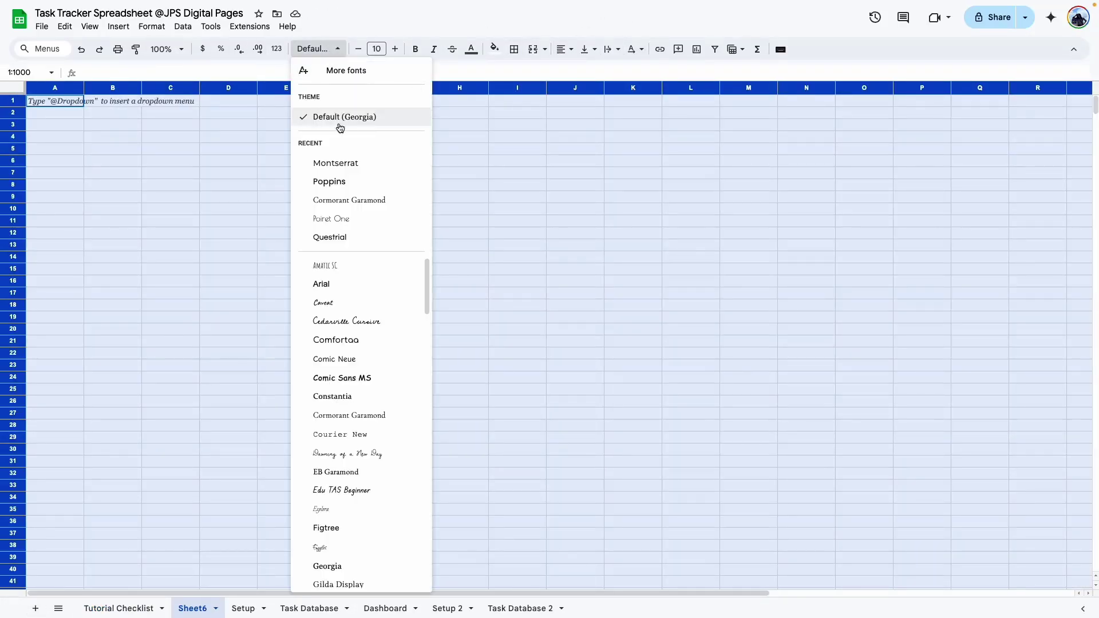
pyautogui.click(347, 162)
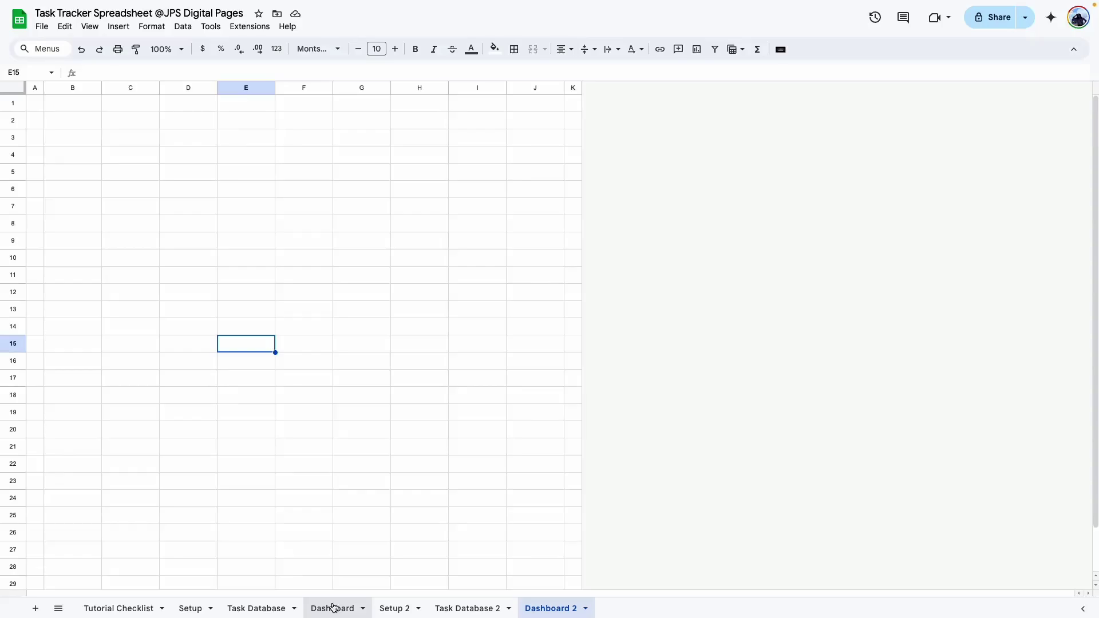
# Review the Dashboard layout and insert five columns in Dashboard 2 so the sheet extends to column P
pyautogui.click(333, 609)
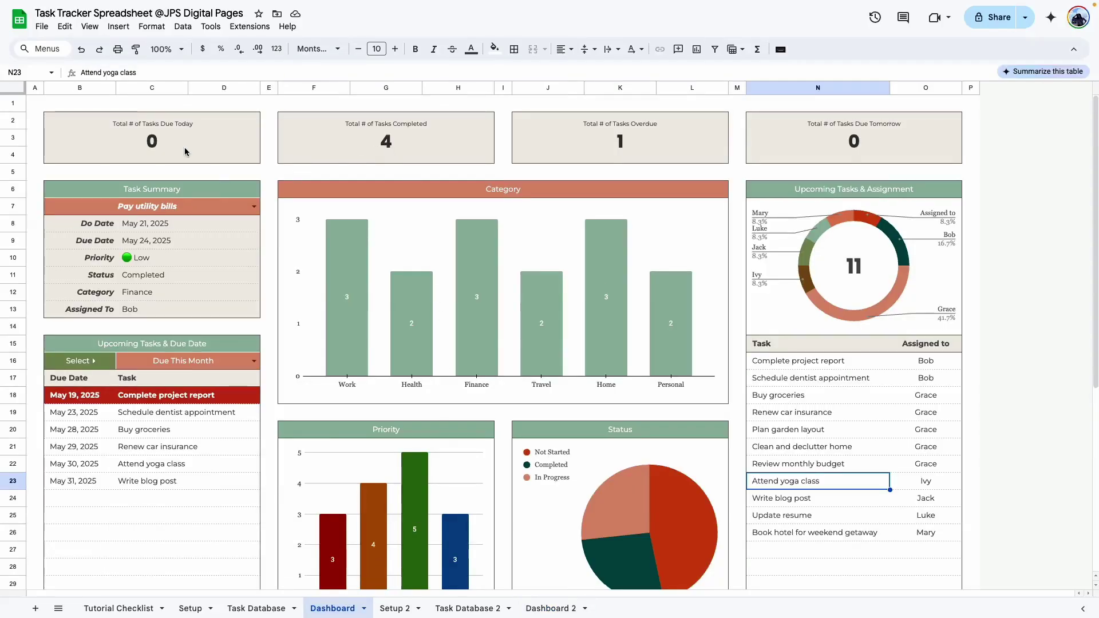
pyautogui.click(551, 608)
pyautogui.moveTo(229, 87); pyautogui.dragTo(415, 89)
pyautogui.rightClick(416, 88)
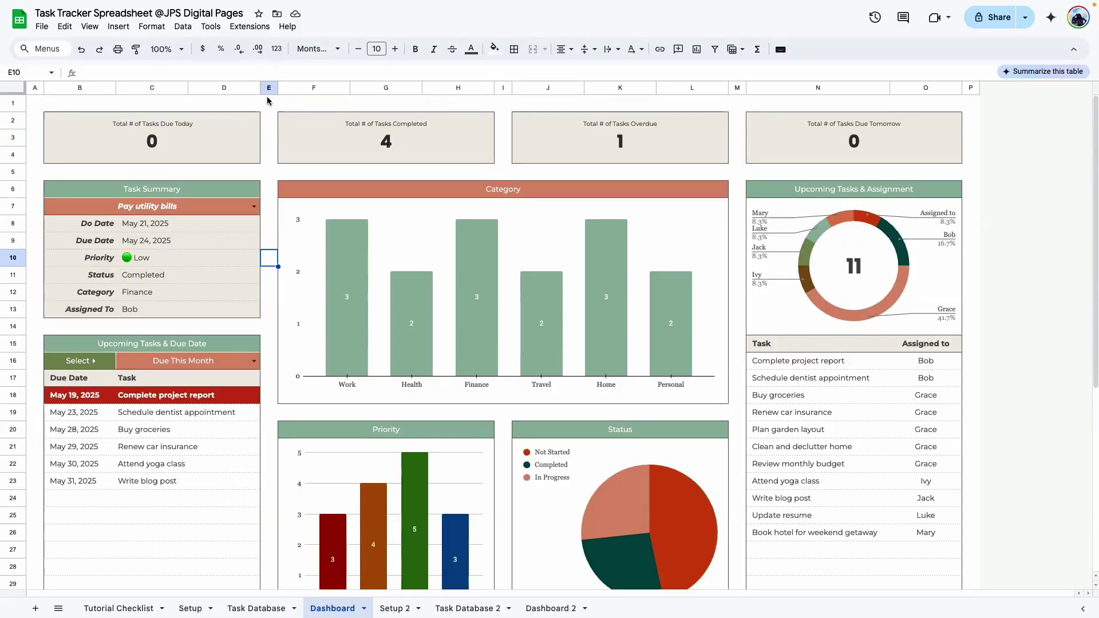
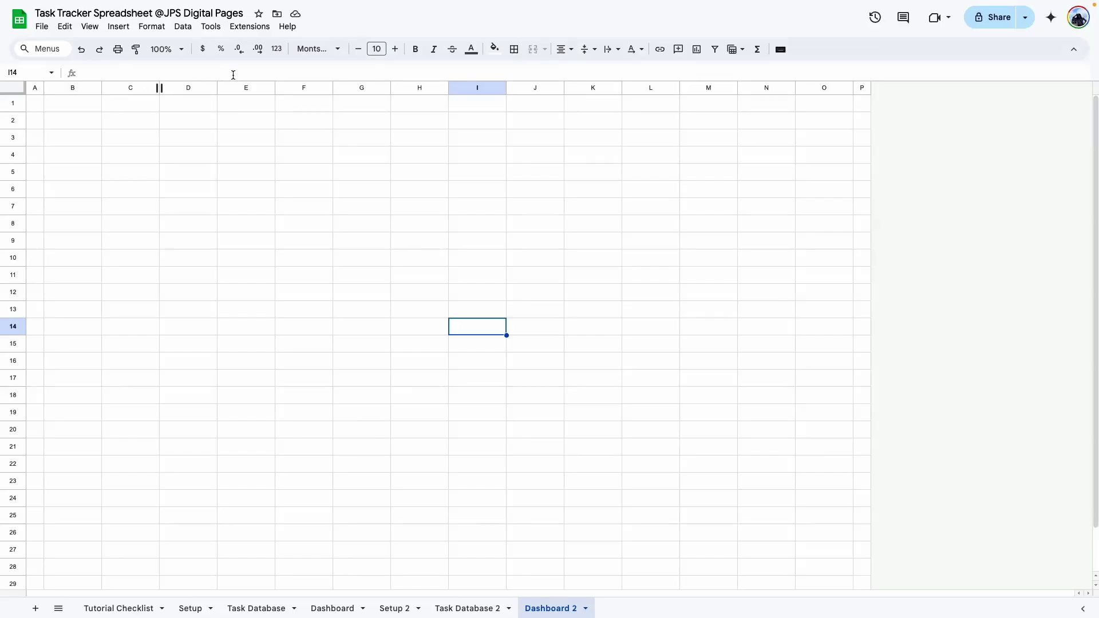
# Resize the spacer columns E, I and M in Dashboard 2 to 30 pixels wide
pyautogui.click(234, 86)
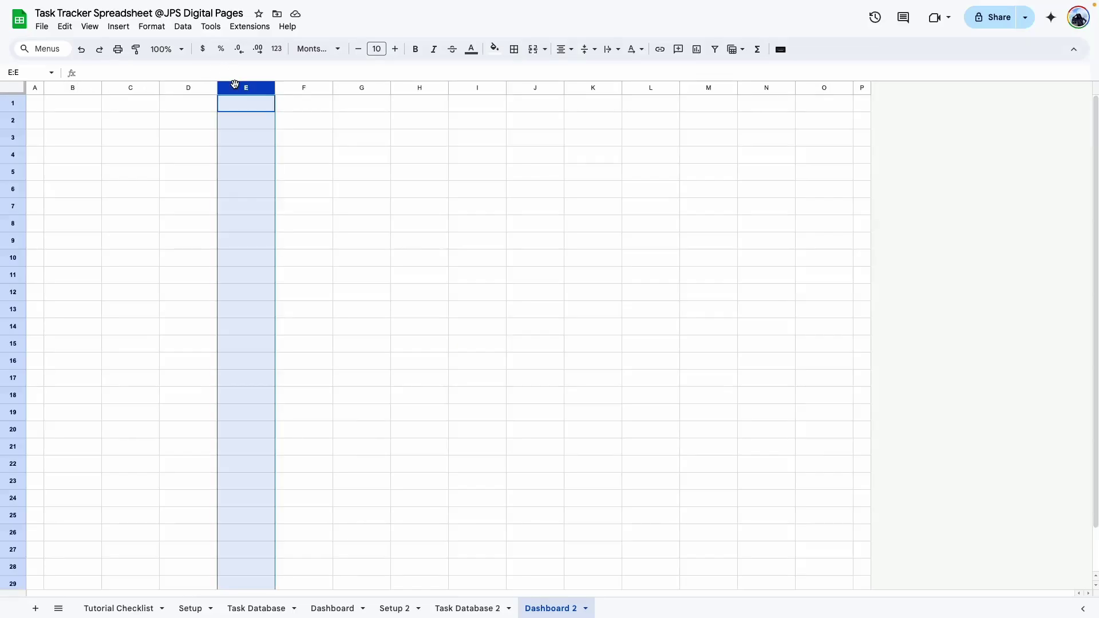
pyautogui.keyDown('ctrl'); pyautogui.click(478, 86); pyautogui.keyUp('ctrl')
pyautogui.keyDown('ctrl'); pyautogui.click(692, 86); pyautogui.keyUp('ctrl')
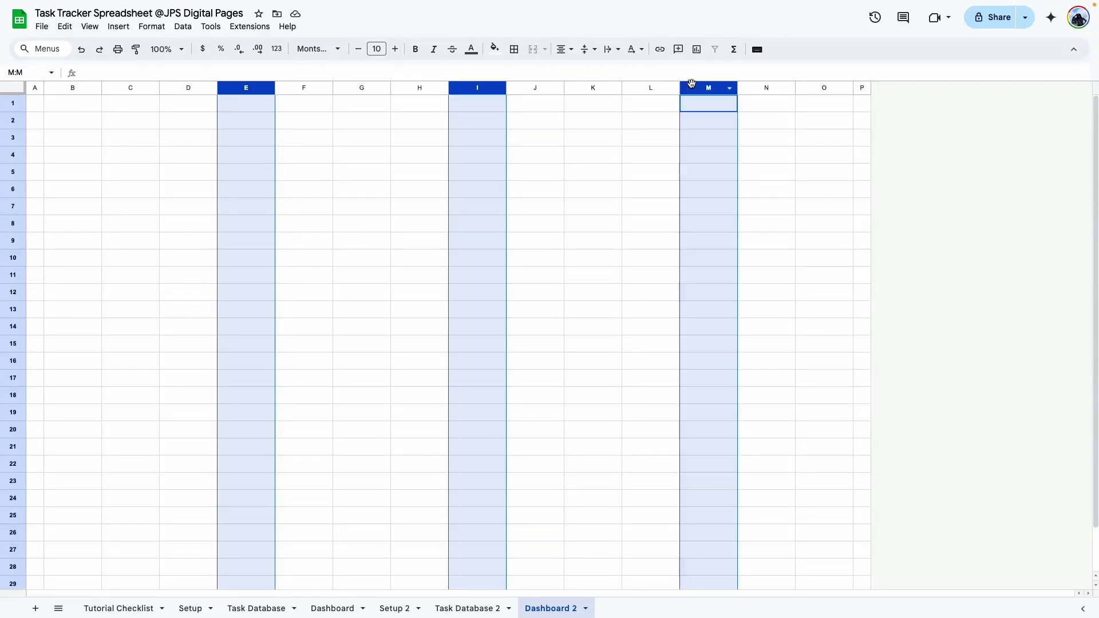
pyautogui.rightClick(692, 84)
pyautogui.click(762, 151)
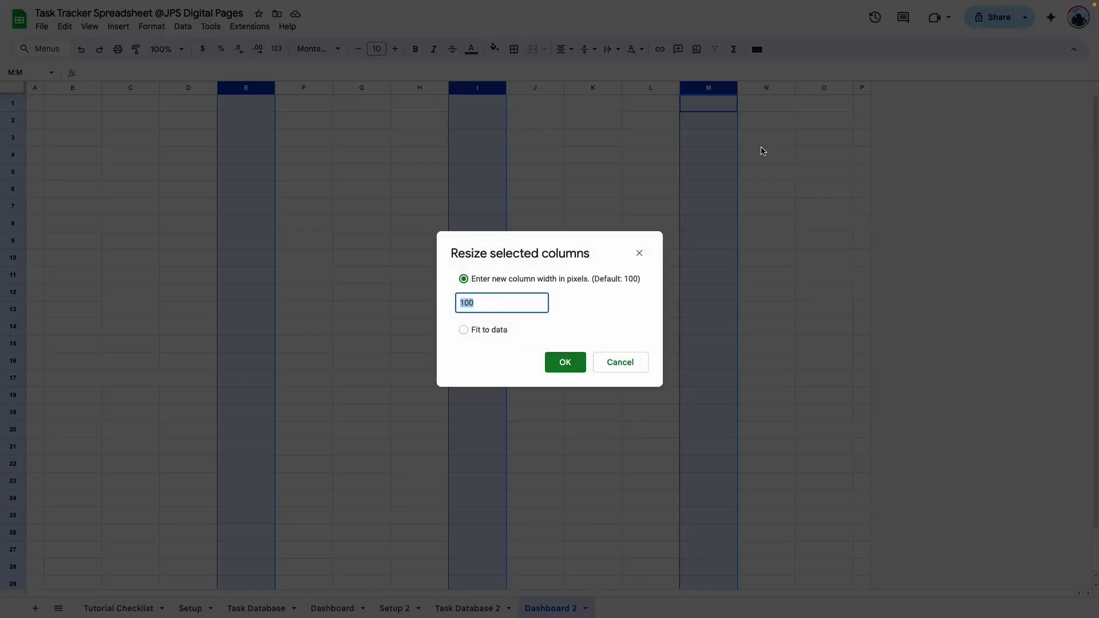
pyautogui.write('30')
pyautogui.press('Return')
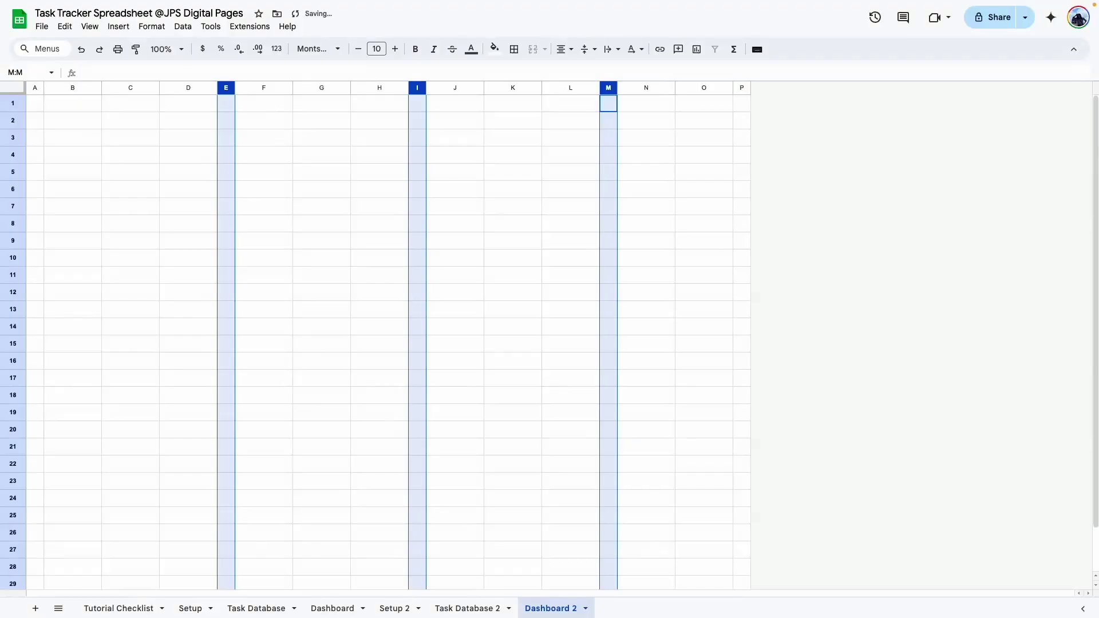
pyautogui.click(367, 282)
# Resize columns B to D, F to H, J to L, N and O in Dashboard 2 to 125 pixels wide
pyautogui.click(67, 87)
pyautogui.keyDown('ctrl'); pyautogui.click(137, 88); pyautogui.keyUp('ctrl')
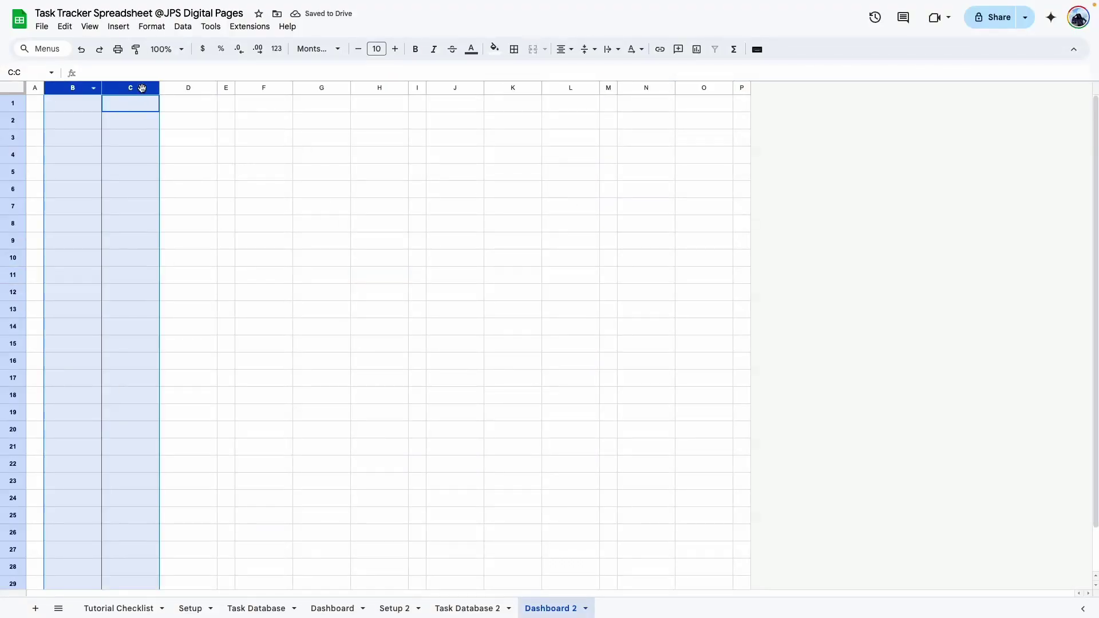
pyautogui.keyDown('ctrl'); pyautogui.click(177, 89); pyautogui.keyUp('ctrl')
pyautogui.keyDown('ctrl'); pyautogui.click(514, 87); pyautogui.keyUp('ctrl')
pyautogui.keyDown('ctrl'); pyautogui.click(571, 88); pyautogui.keyUp('ctrl')
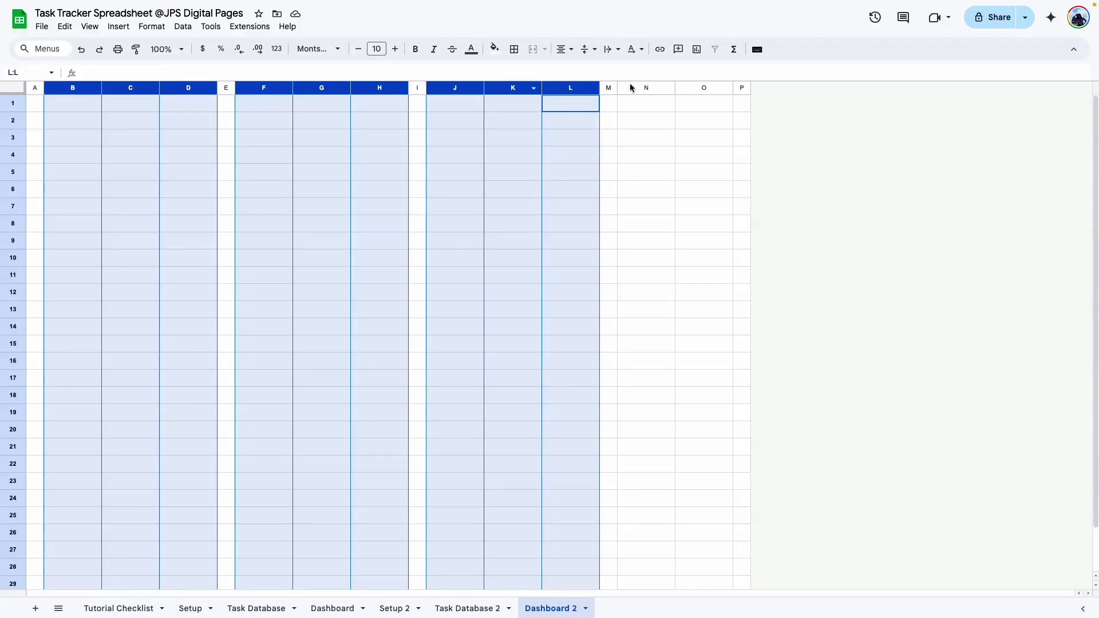
pyautogui.keyDown('ctrl'); pyautogui.click(643, 88); pyautogui.keyUp('ctrl')
pyautogui.keyDown('ctrl'); pyautogui.click(707, 88); pyautogui.keyUp('ctrl')
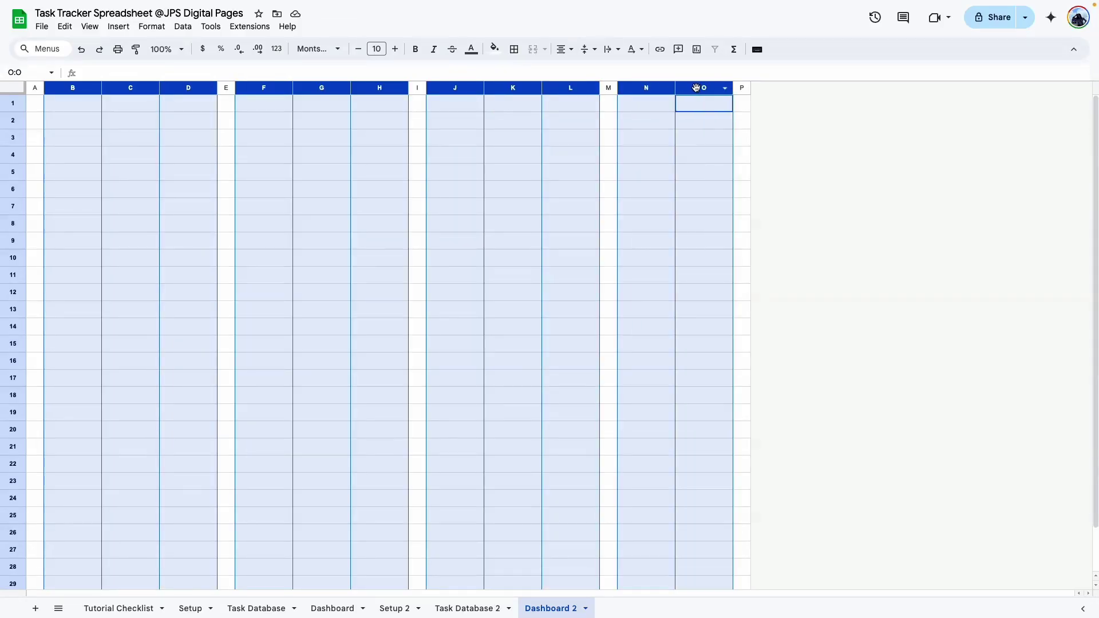
pyautogui.rightClick(707, 88)
pyautogui.click(756, 236)
pyautogui.write('1')
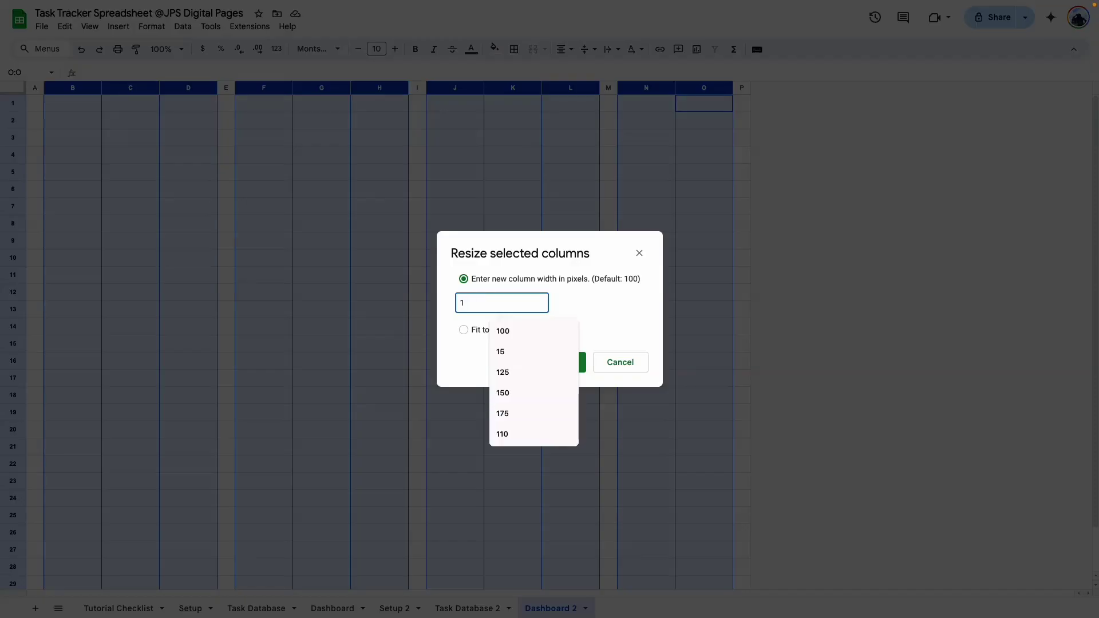
pyautogui.write('25')
pyautogui.press('Return')
pyautogui.click(692, 242)
# Resize column N in Dashboard 2 to 250 pixels wide
pyautogui.rightClick(762, 89)
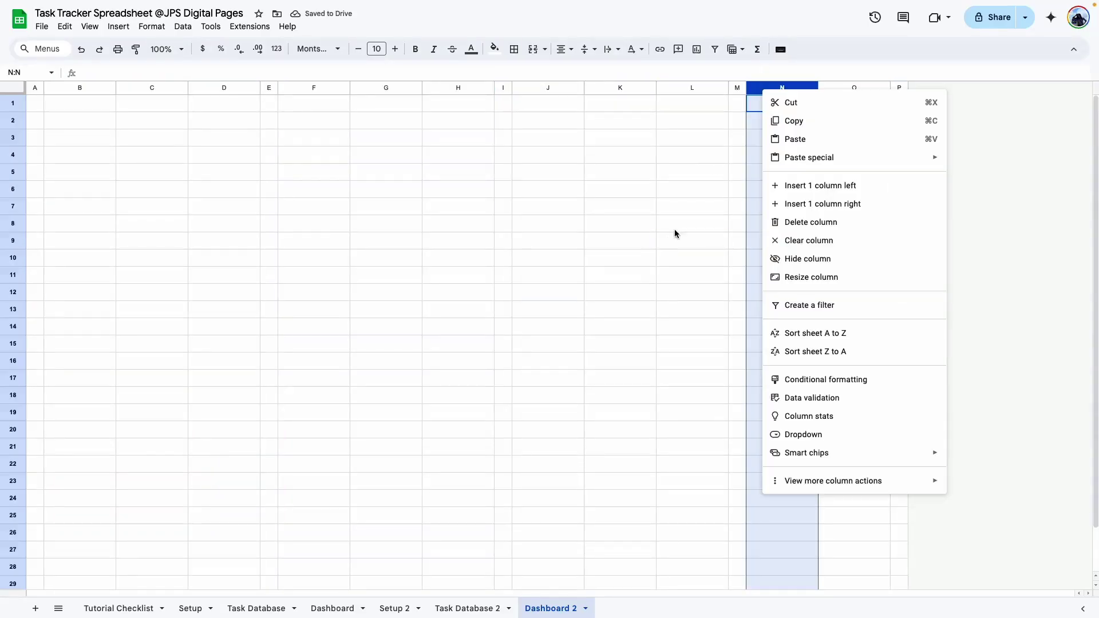
pyautogui.click(811, 278)
pyautogui.write('250')
pyautogui.click(565, 362)
pyautogui.click(566, 263)
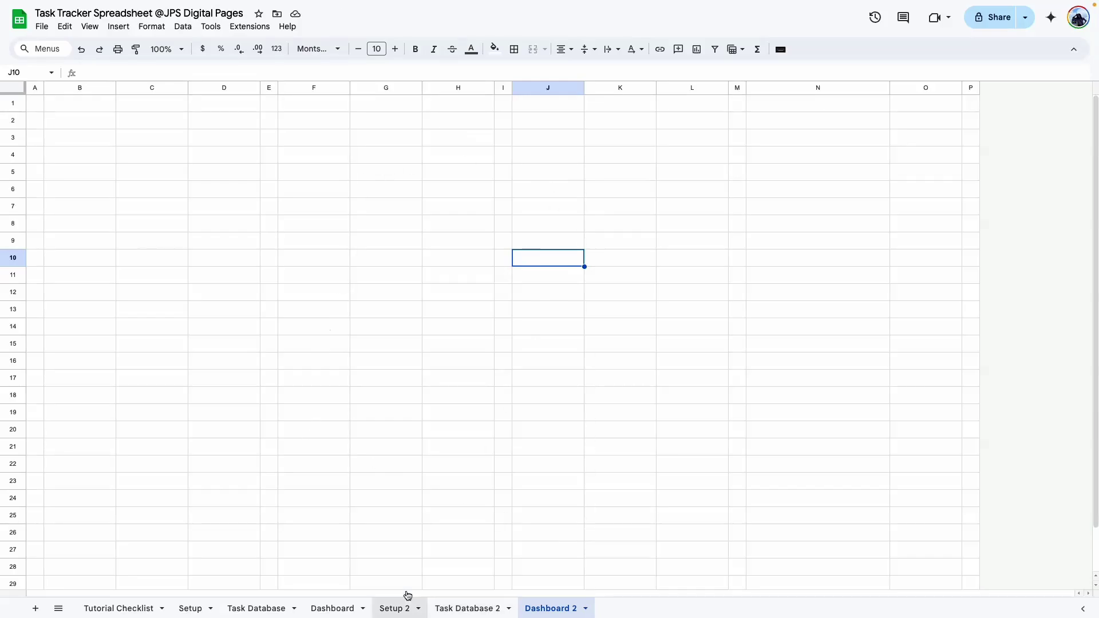
# Check the Dashboard's summary cards, then give B2:D4 in Dashboard 2 an outer border and the light beige custom fill
pyautogui.click(333, 609)
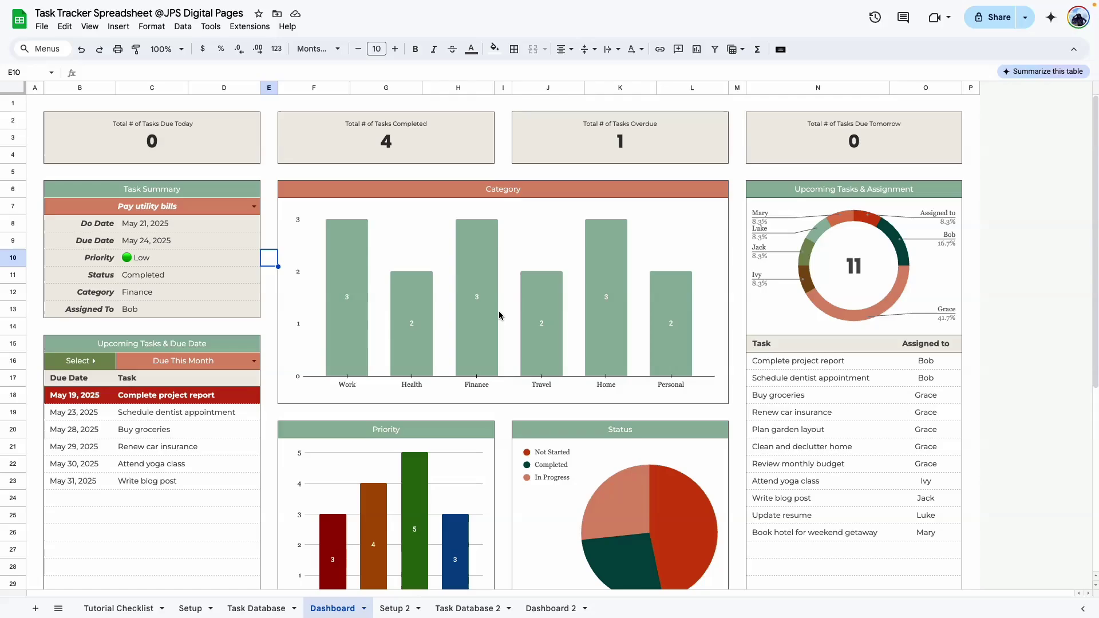
pyautogui.click(269, 344)
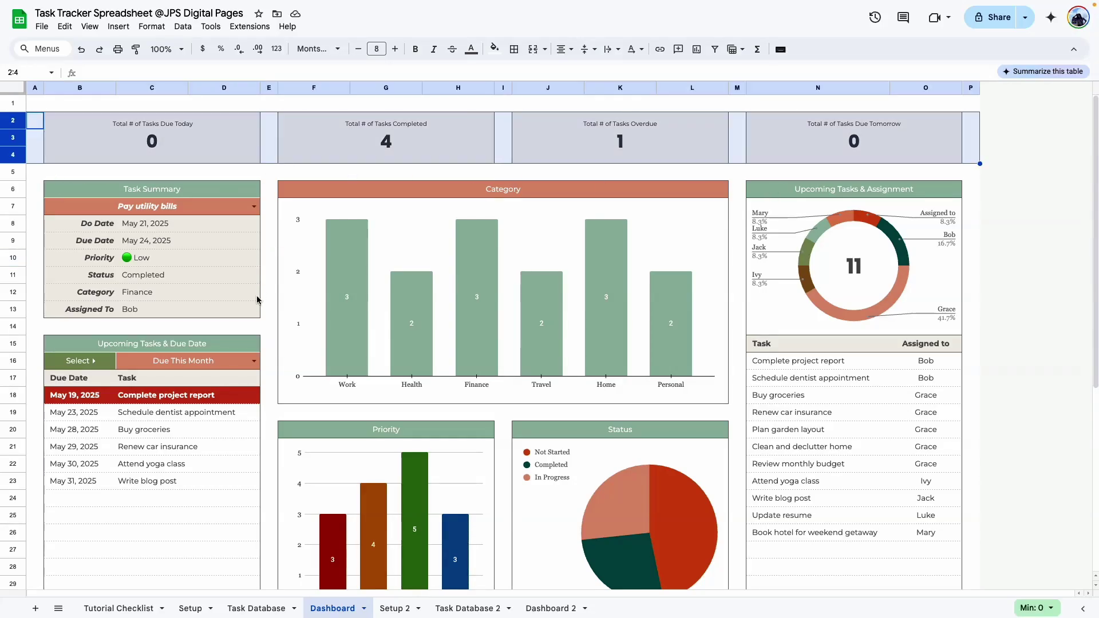
pyautogui.click(532, 607)
pyautogui.moveTo(84, 122); pyautogui.dragTo(222, 155)
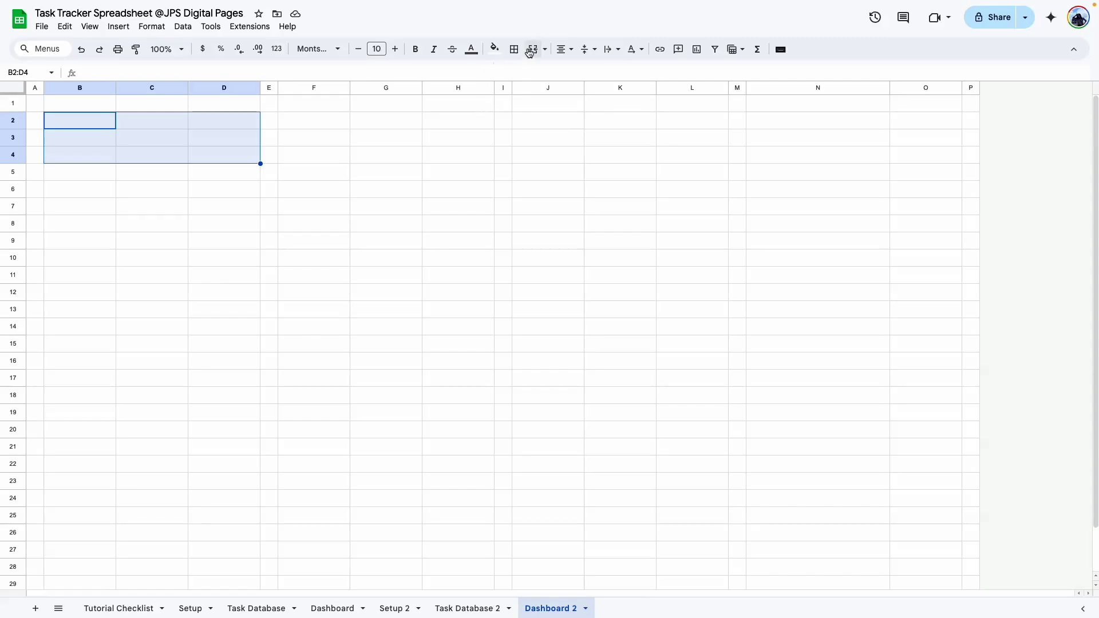
pyautogui.click(515, 50)
pyautogui.click(621, 77)
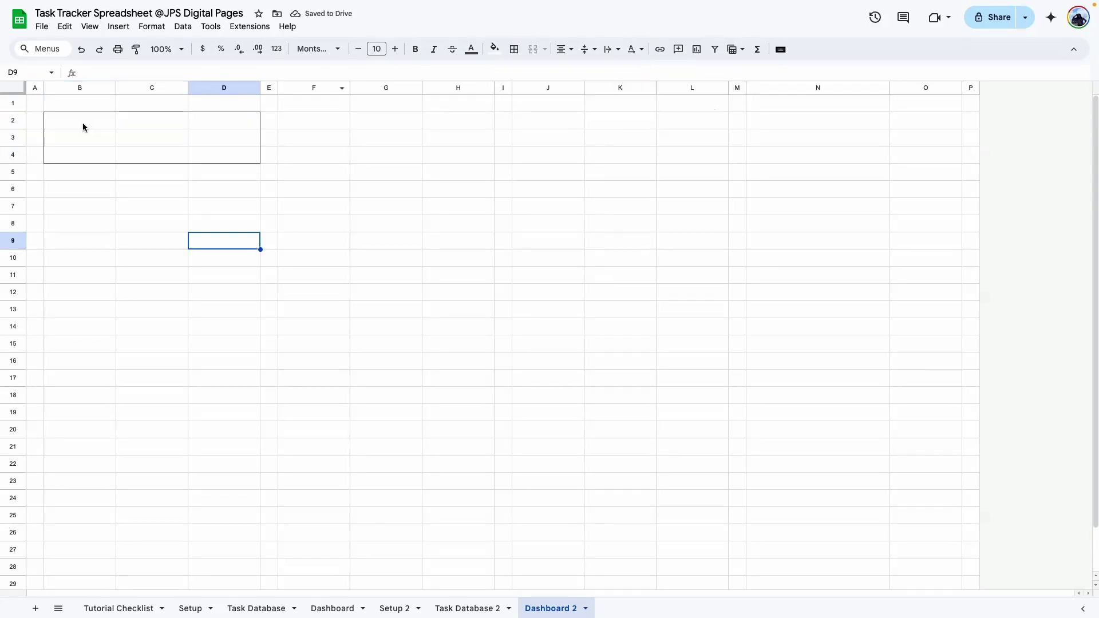
pyautogui.moveTo(84, 127); pyautogui.dragTo(229, 154)
pyautogui.click(495, 49)
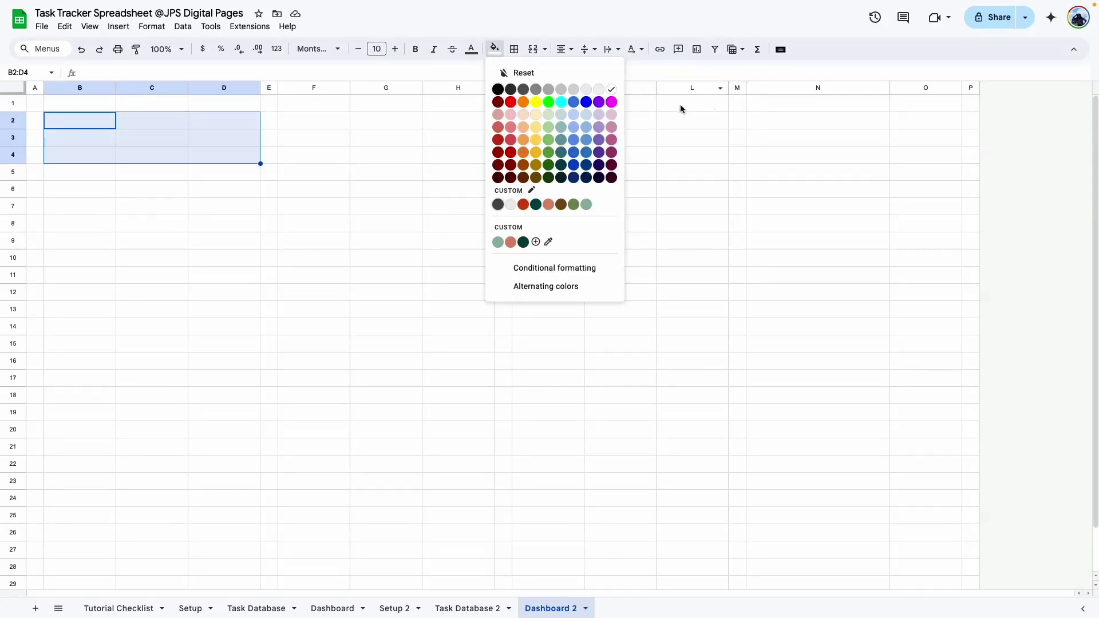
pyautogui.click(510, 206)
# Copy the formatted card B2:D4 and paste it at F2 and J2
pyautogui.hotkey('ctrl', 'c')
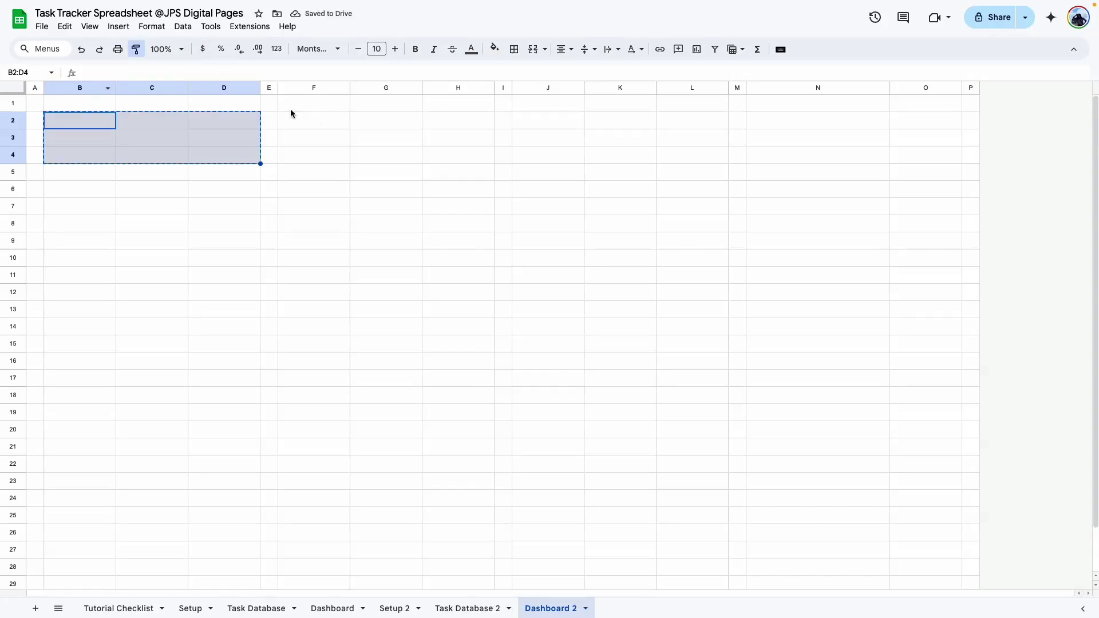
pyautogui.click(291, 116)
pyautogui.hotkey('ctrl', 'v')
pyautogui.click(527, 118)
pyautogui.hotkey('ctrl', 'v')
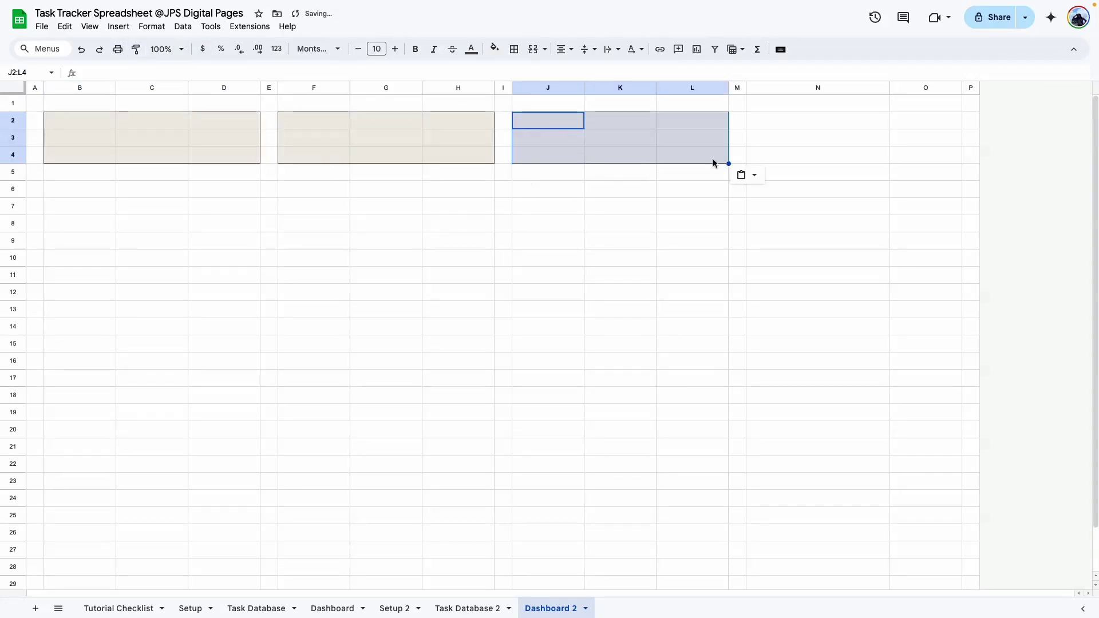
# Apply an outer border and the light beige custom fill to N2:O4 for the fourth card
pyautogui.moveTo(761, 118); pyautogui.dragTo(893, 150)
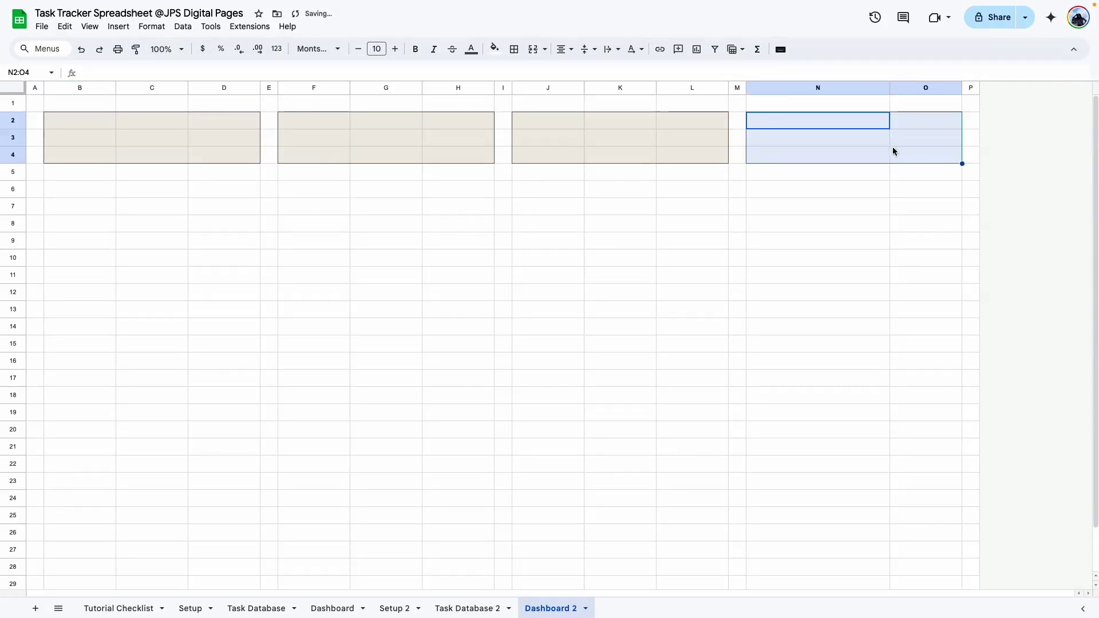
pyautogui.click(514, 50)
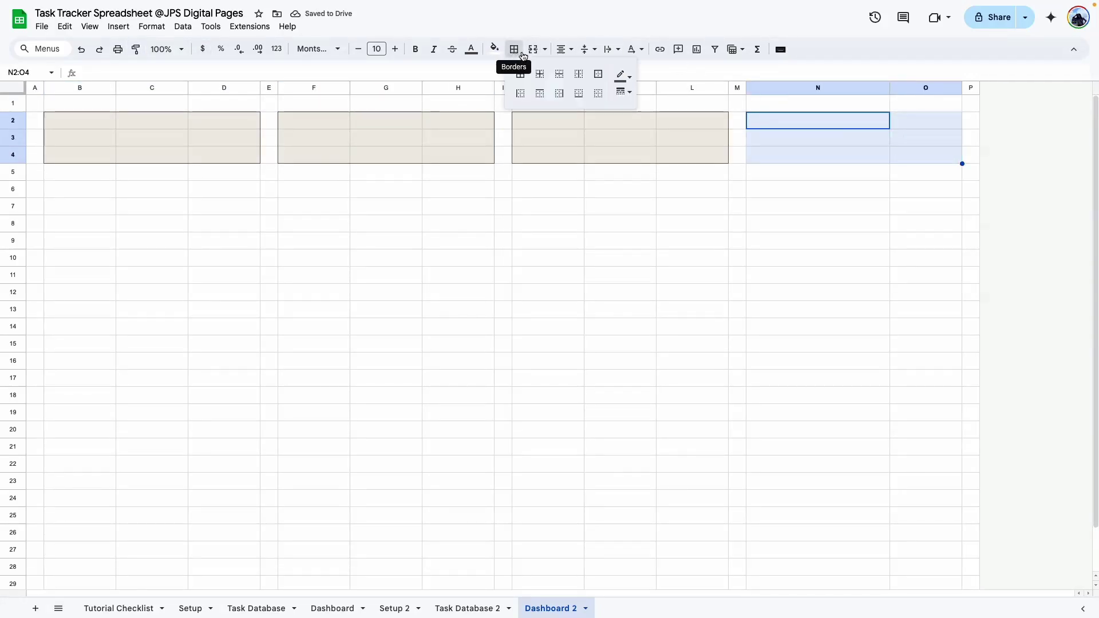
pyautogui.click(495, 48)
pyautogui.click(515, 204)
pyautogui.click(410, 321)
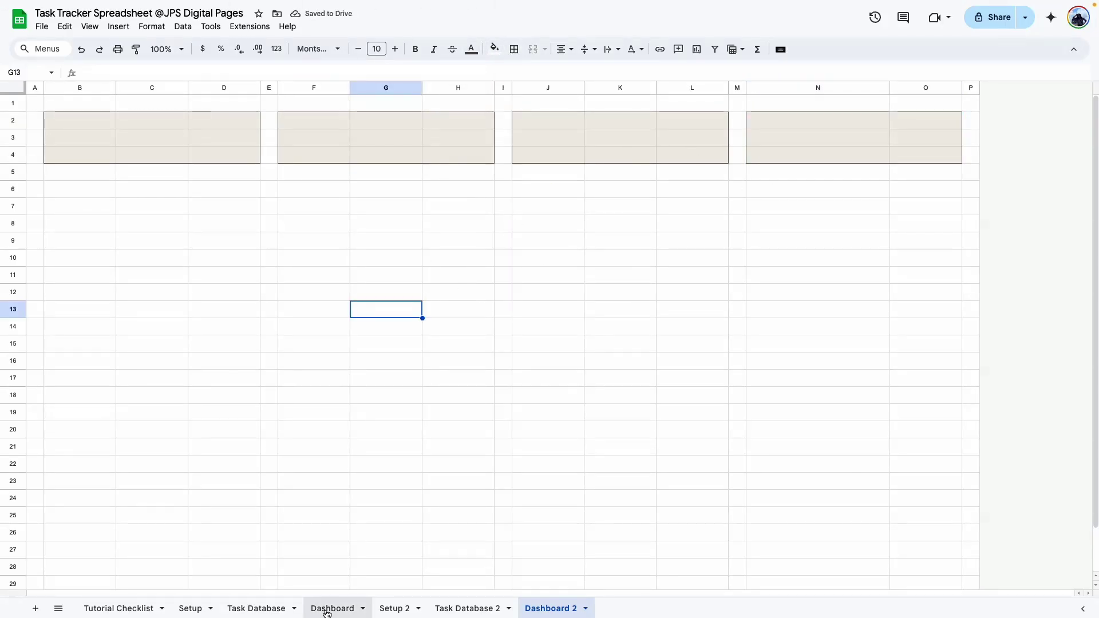
# Examine the titles of the four summary cards in row 2 of the Dashboard sheet
pyautogui.click(332, 609)
pyautogui.click(178, 127)
pyautogui.click(401, 126)
pyautogui.click(621, 125)
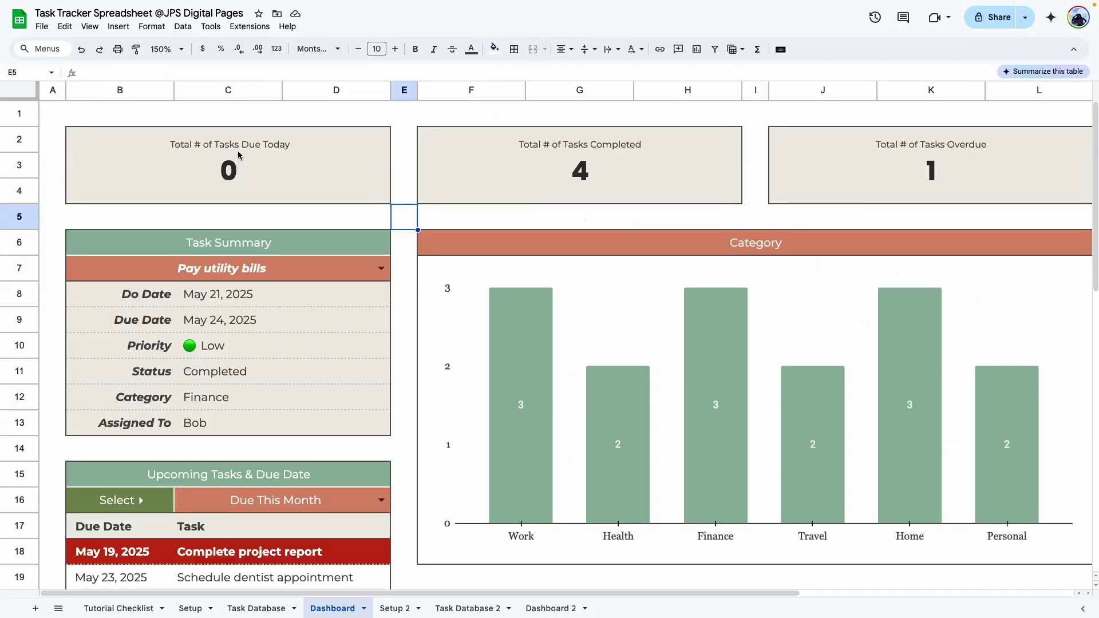
pyautogui.click(235, 150)
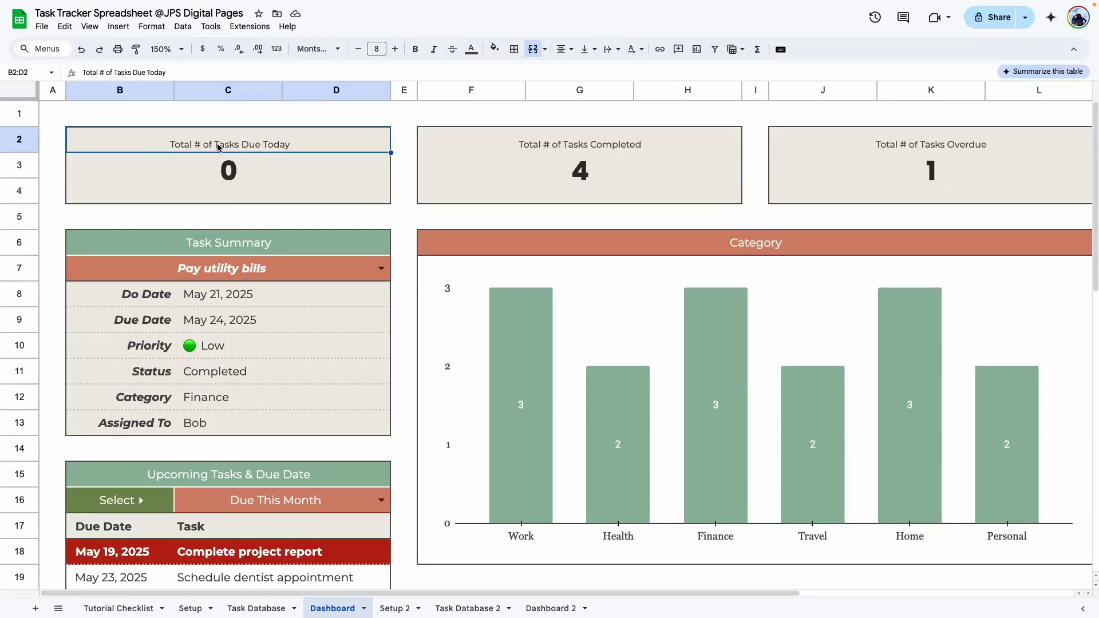
pyautogui.click(509, 141)
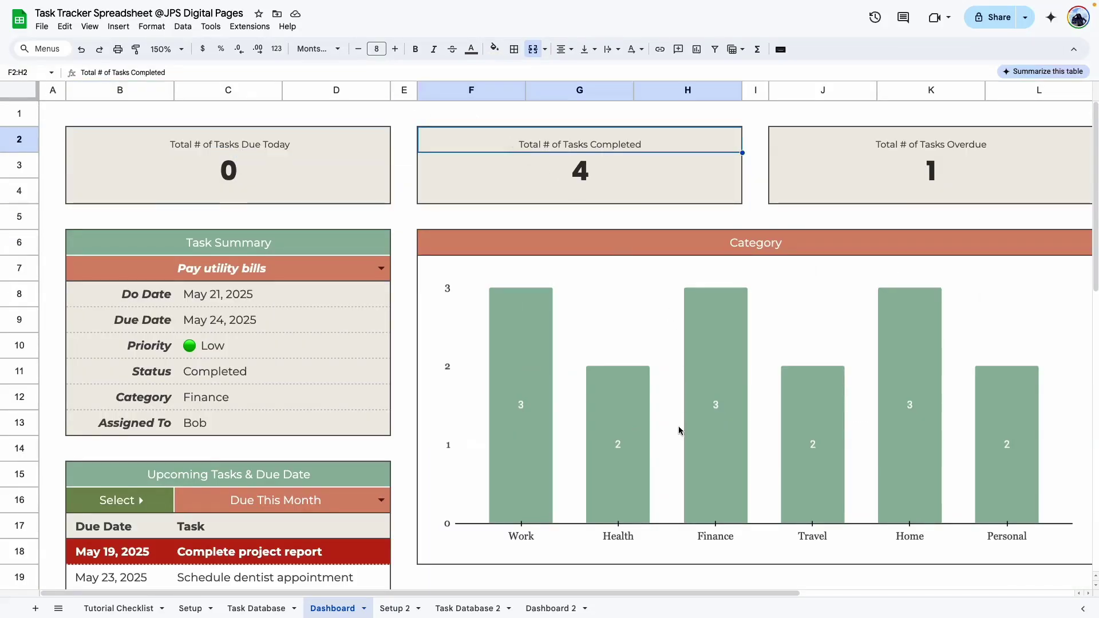
pyautogui.moveTo(528, 594); pyautogui.dragTo(695, 595)
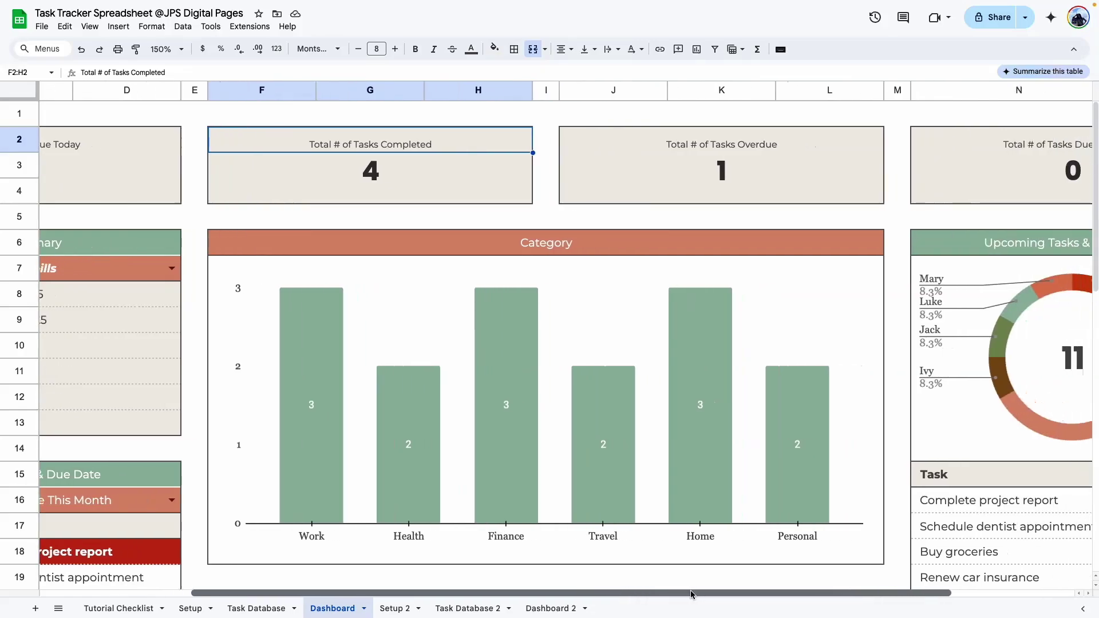
pyautogui.click(750, 139)
pyautogui.moveTo(685, 595); pyautogui.dragTo(793, 597)
pyautogui.click(895, 145)
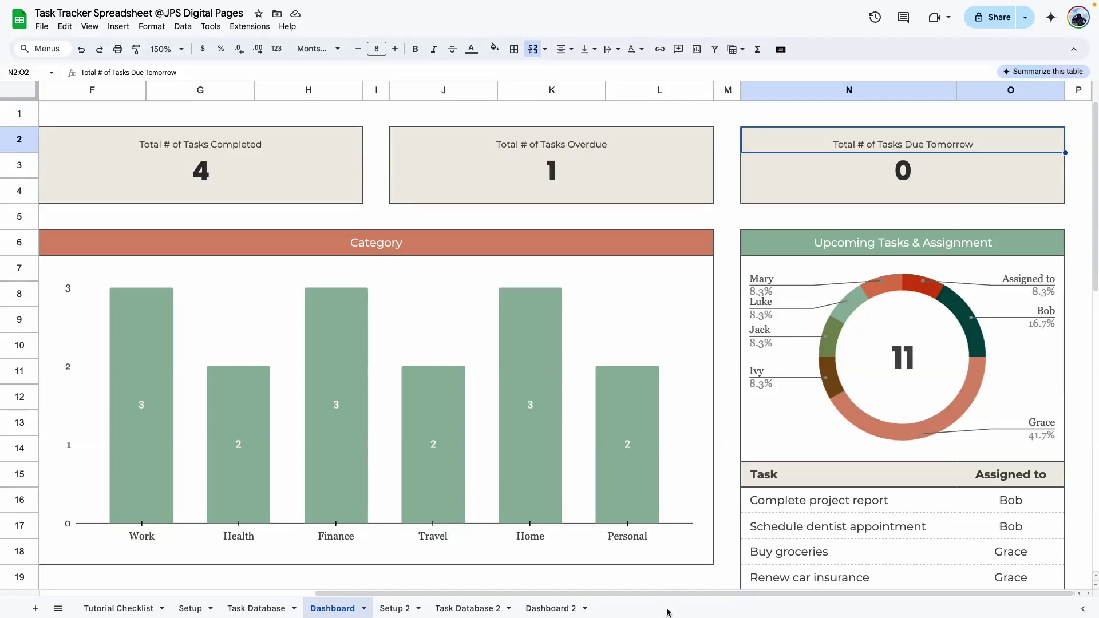
pyautogui.moveTo(630, 596); pyautogui.dragTo(353, 571)
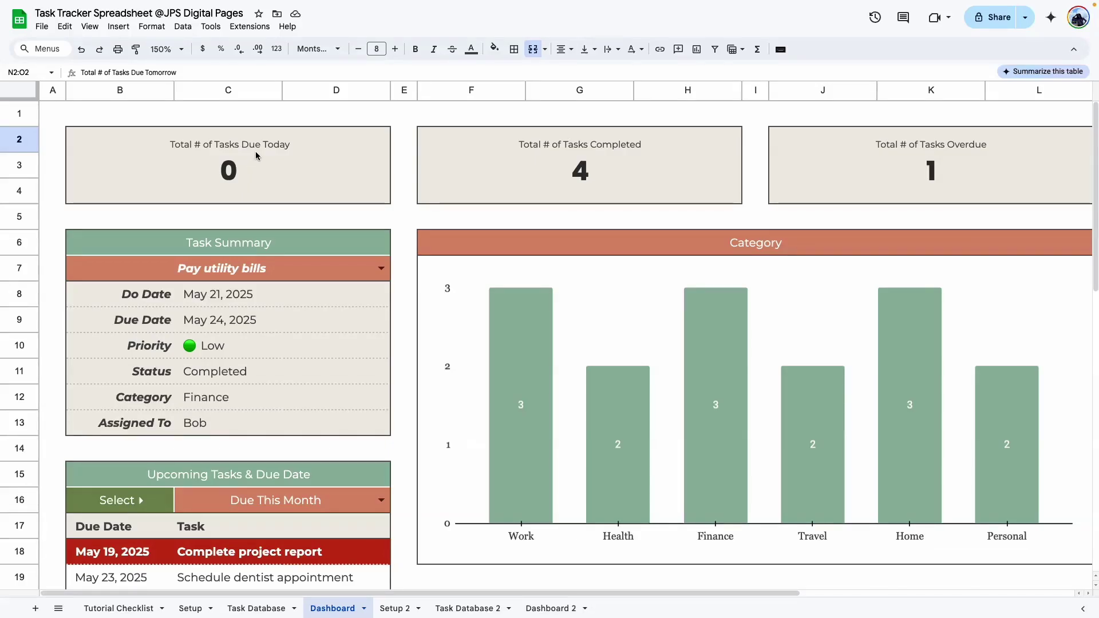
pyautogui.click(585, 149)
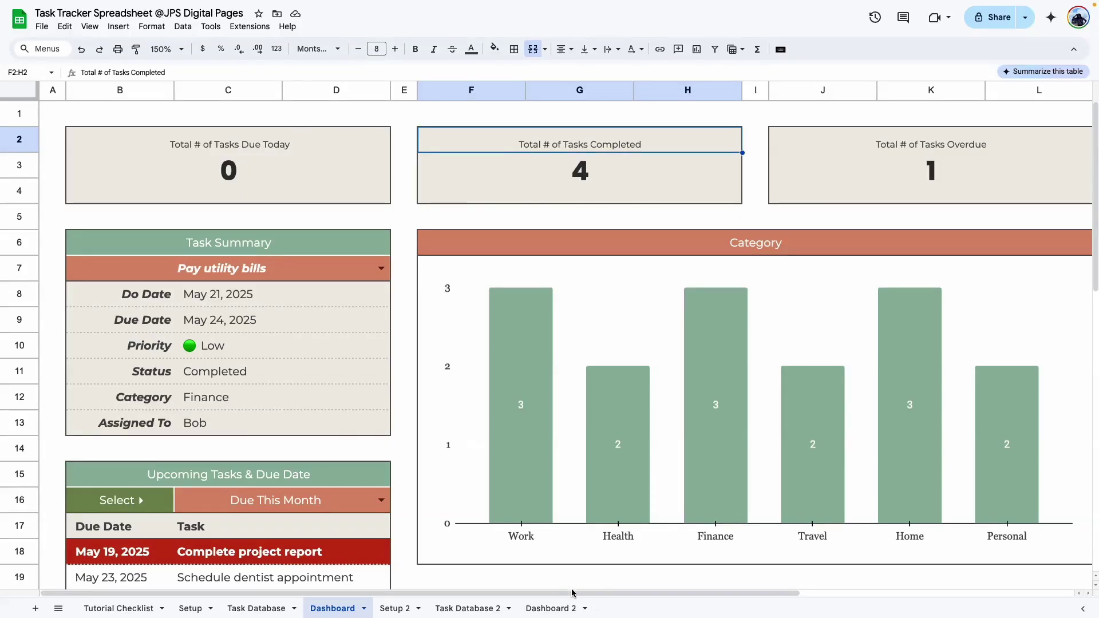
pyautogui.hscroll(5, 573, 343)
pyautogui.hscroll(-5, 458, 344)
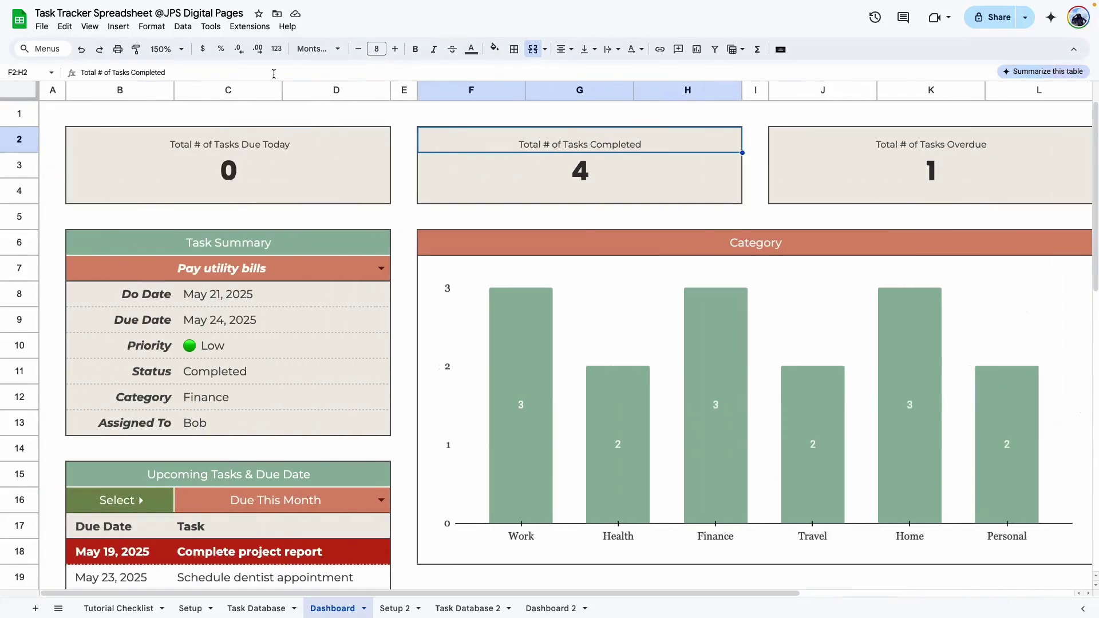
# Copy the card titles in B2:O2 of Dashboard and paste them as values only at B2 in Dashboard 2
pyautogui.moveTo(200, 123); pyautogui.dragTo(893, 127)
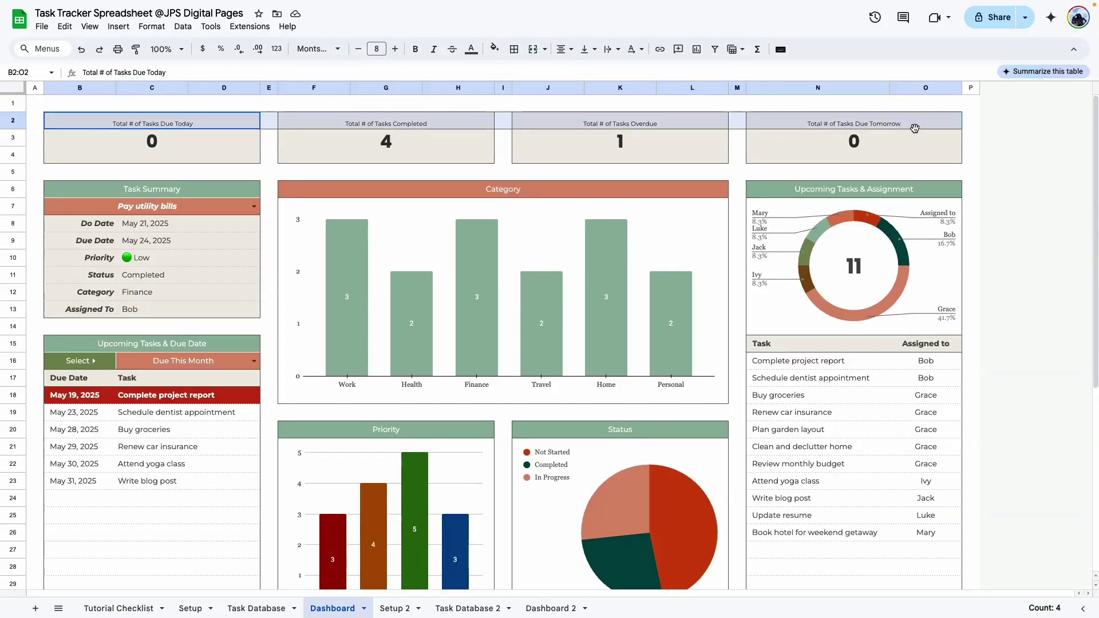
pyautogui.click(915, 127)
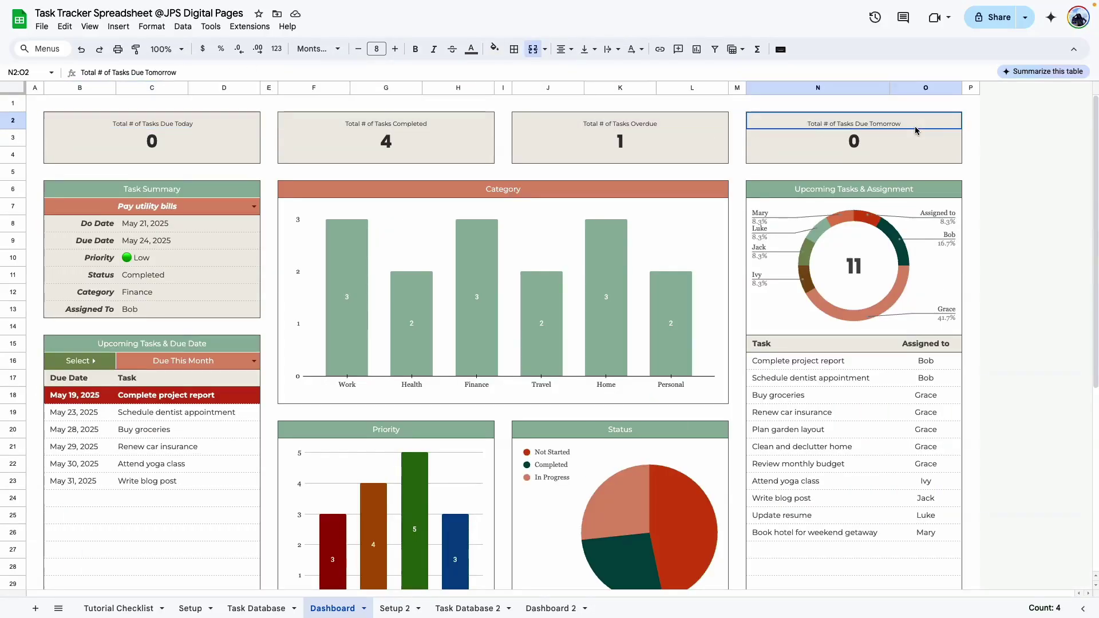
pyautogui.click(639, 127)
pyautogui.moveTo(204, 126); pyautogui.dragTo(913, 126)
pyautogui.hotkey('ctrl', 'c')
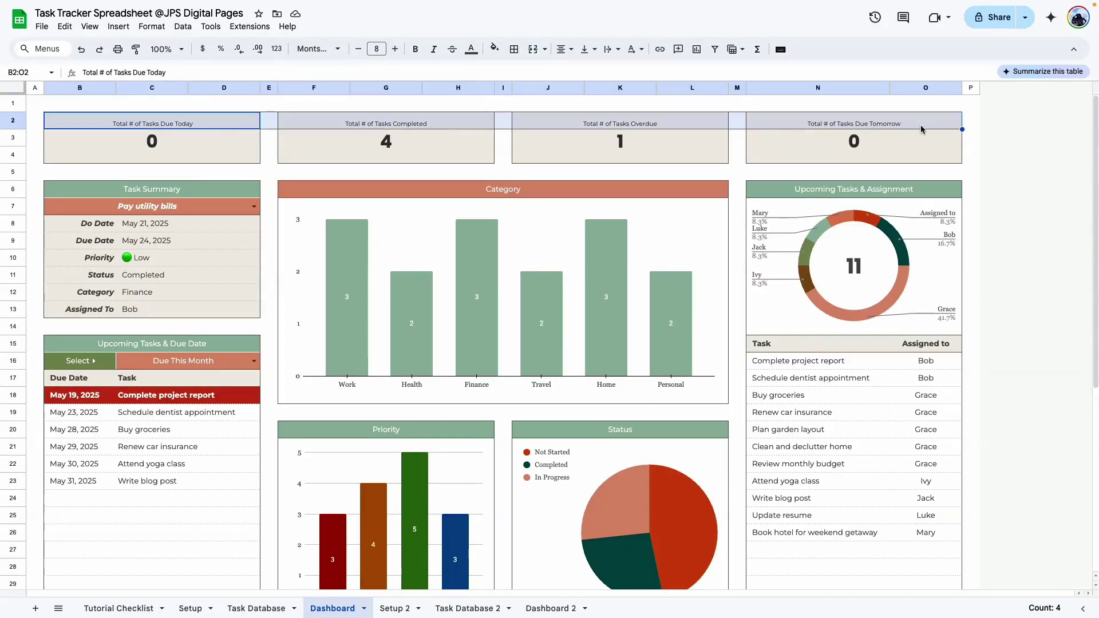
pyautogui.click(552, 607)
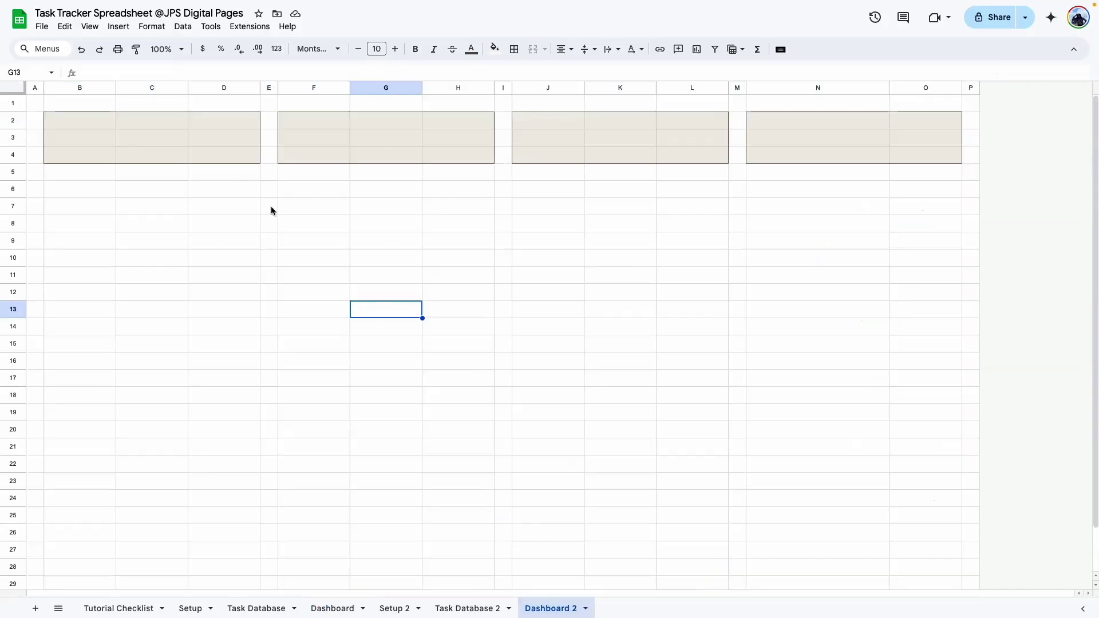
pyautogui.click(97, 129)
pyautogui.rightClick(98, 129)
pyautogui.moveTo(240, 190)
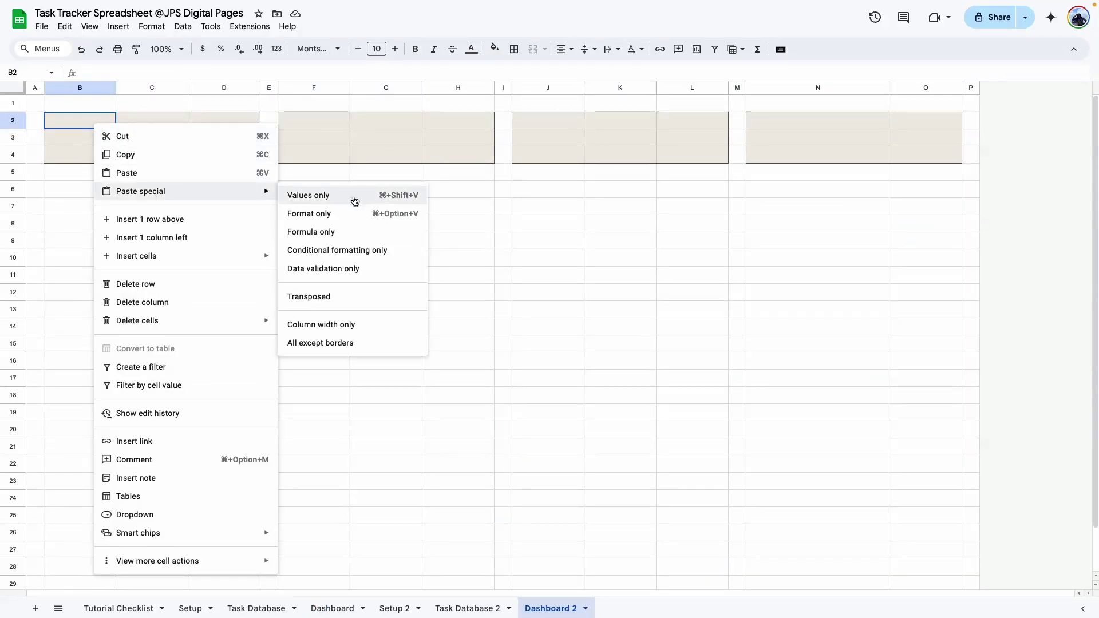
pyautogui.click(356, 199)
pyautogui.click(363, 365)
# Merge B2:D2 for the first card's title and B3:D4 for its value in Dashboard 2
pyautogui.click(333, 609)
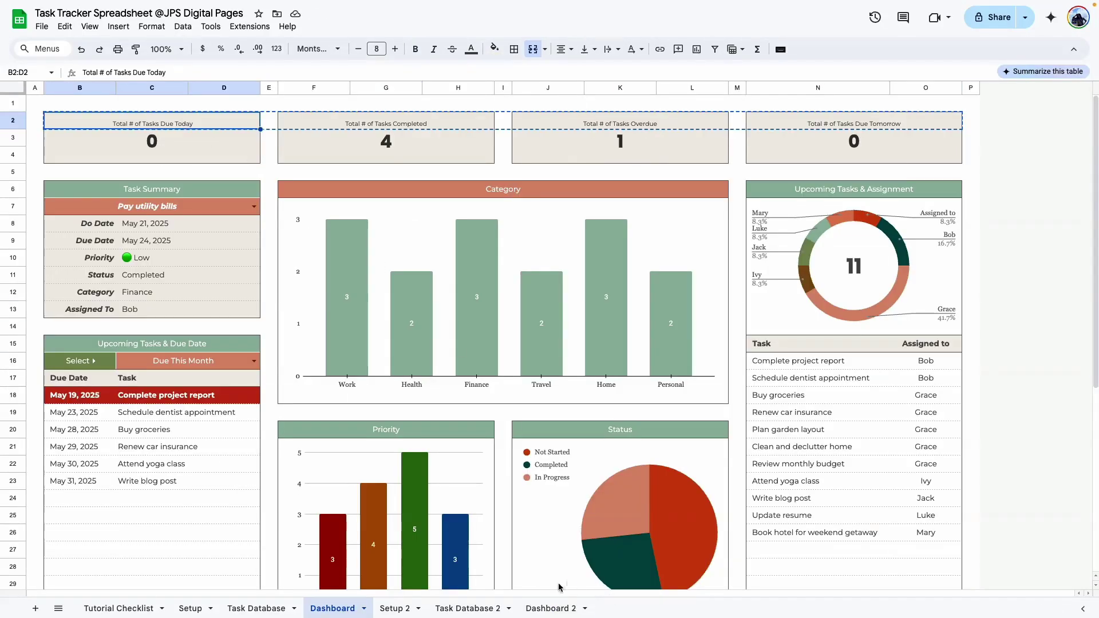
pyautogui.click(547, 609)
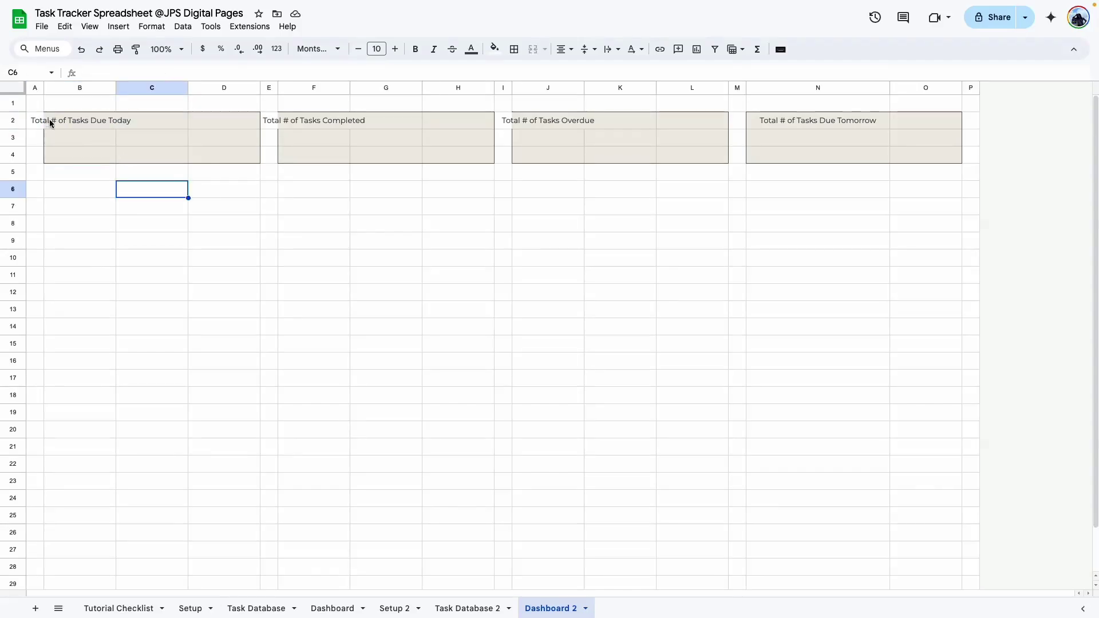
pyautogui.moveTo(52, 123); pyautogui.dragTo(198, 122)
pyautogui.click(532, 51)
pyautogui.click(171, 260)
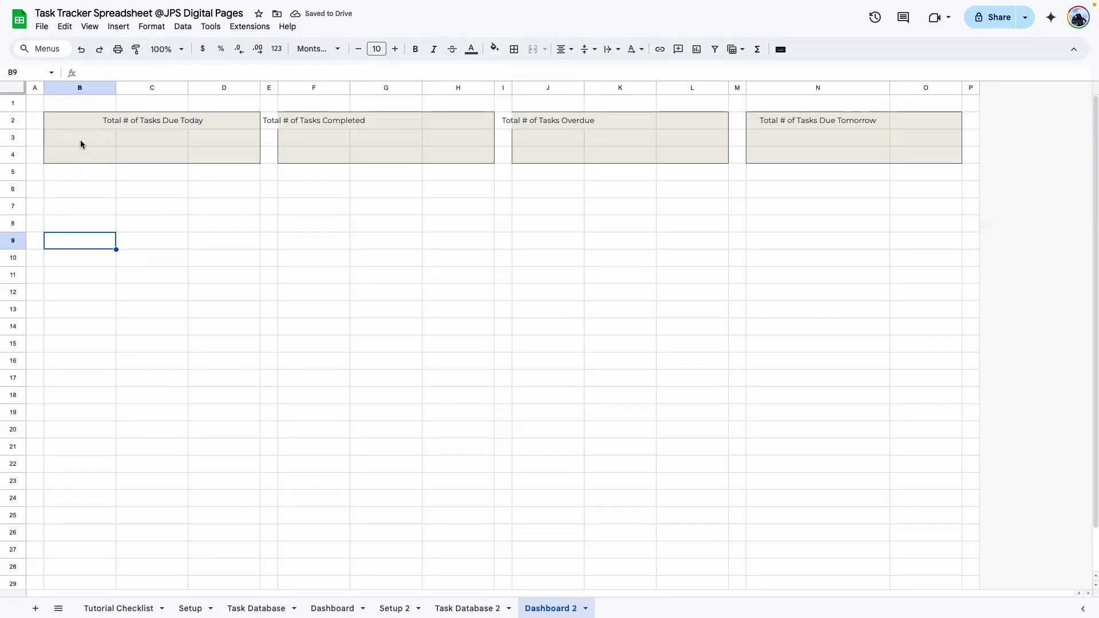
pyautogui.moveTo(80, 139); pyautogui.dragTo(232, 150)
pyautogui.click(533, 49)
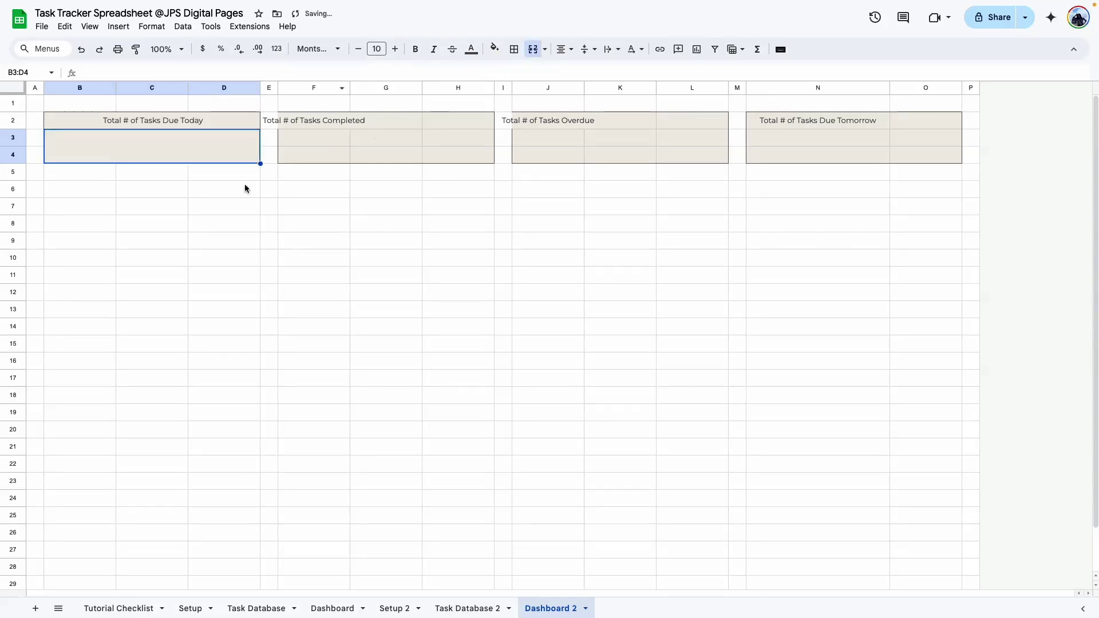
pyautogui.click(80, 258)
# Set the font size of the Total # of Tasks Due Today title to 8 and of merged cell B3:D4 to 24
pyautogui.click(84, 125)
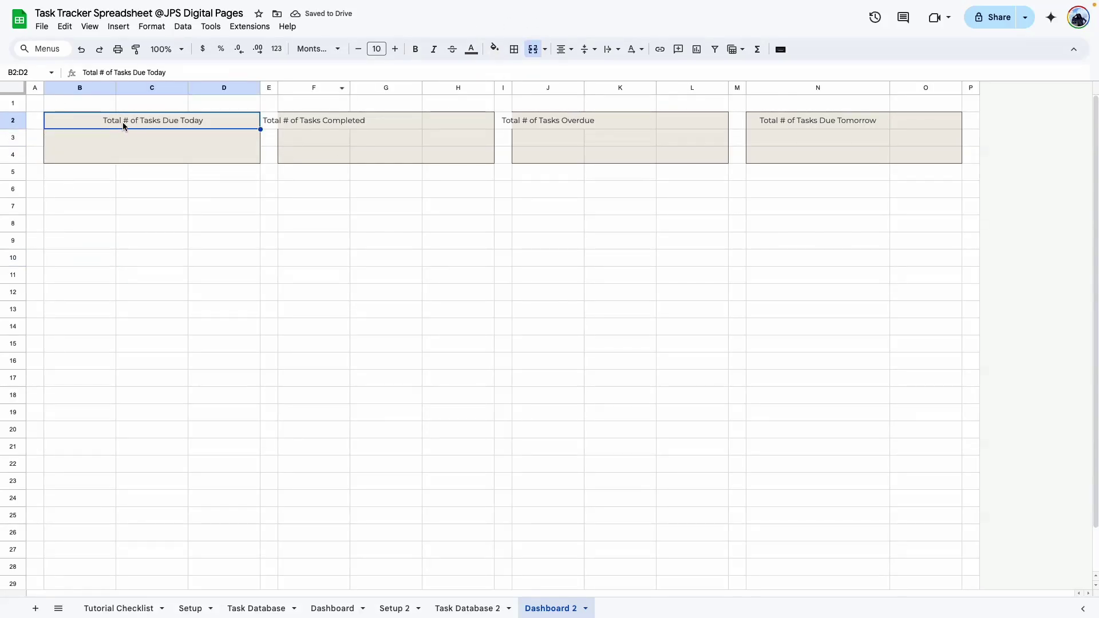
pyautogui.click(358, 49)
pyautogui.click(359, 50)
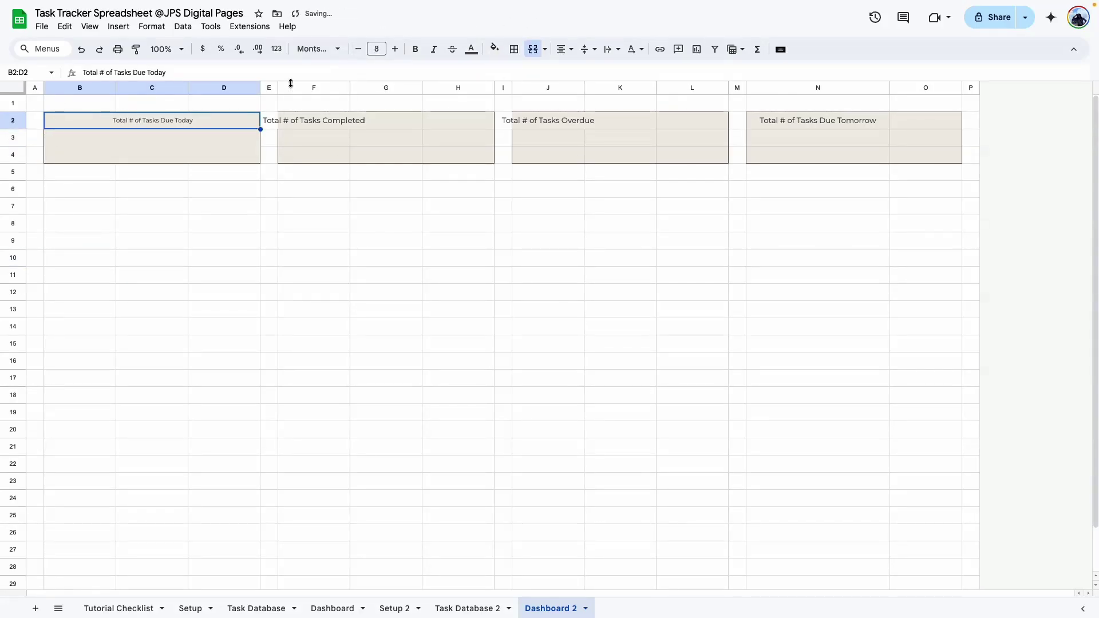
pyautogui.click(129, 142)
pyautogui.click(377, 49)
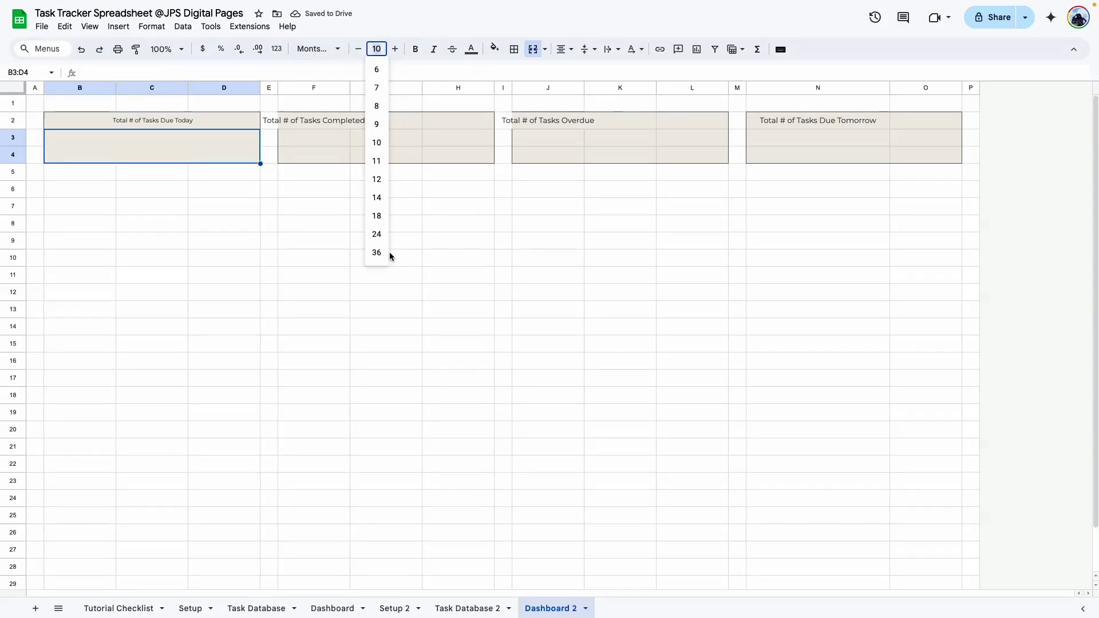
pyautogui.click(380, 234)
pyautogui.click(337, 608)
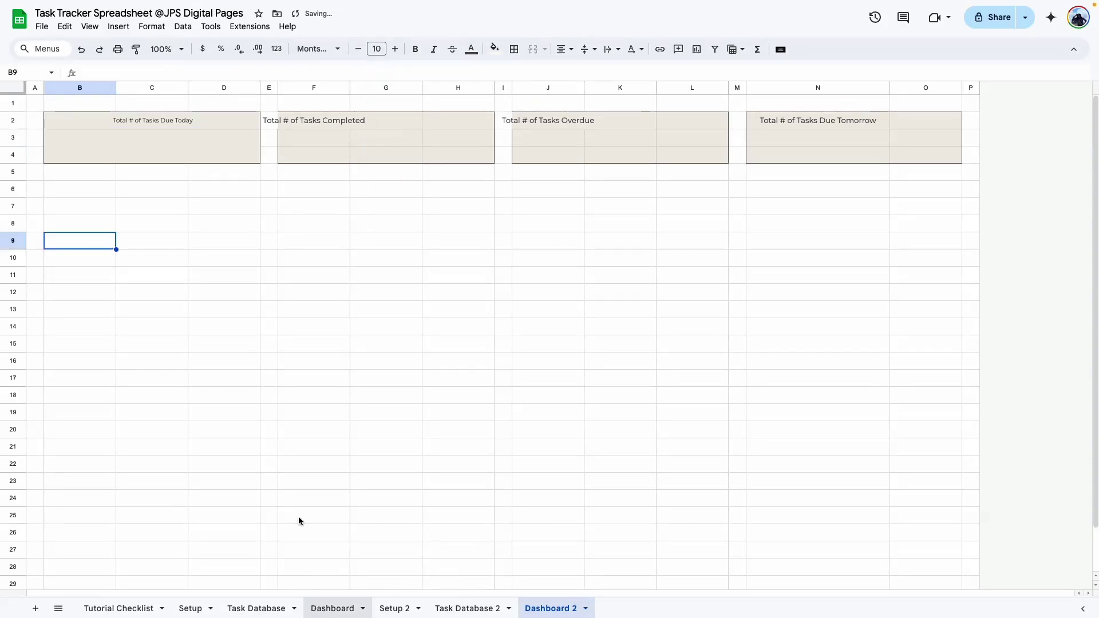
# Copy the formatting of the Tasks Due Today card to the Tasks Completed and Tasks Overdue cards on Dashboard 2
pyautogui.click(539, 608)
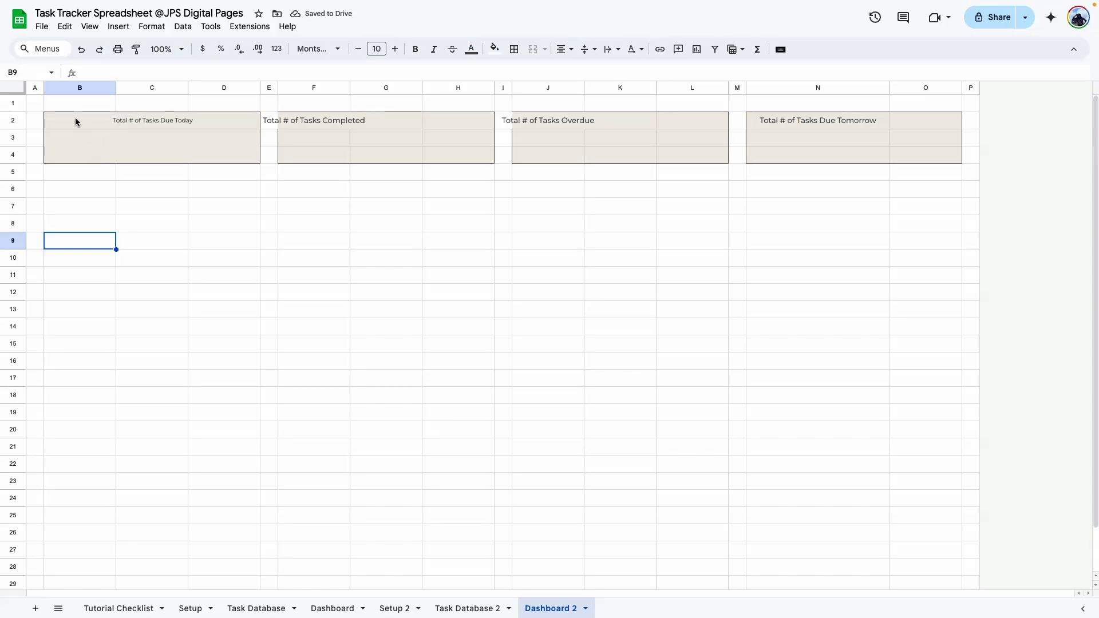
pyautogui.moveTo(76, 122); pyautogui.dragTo(224, 147)
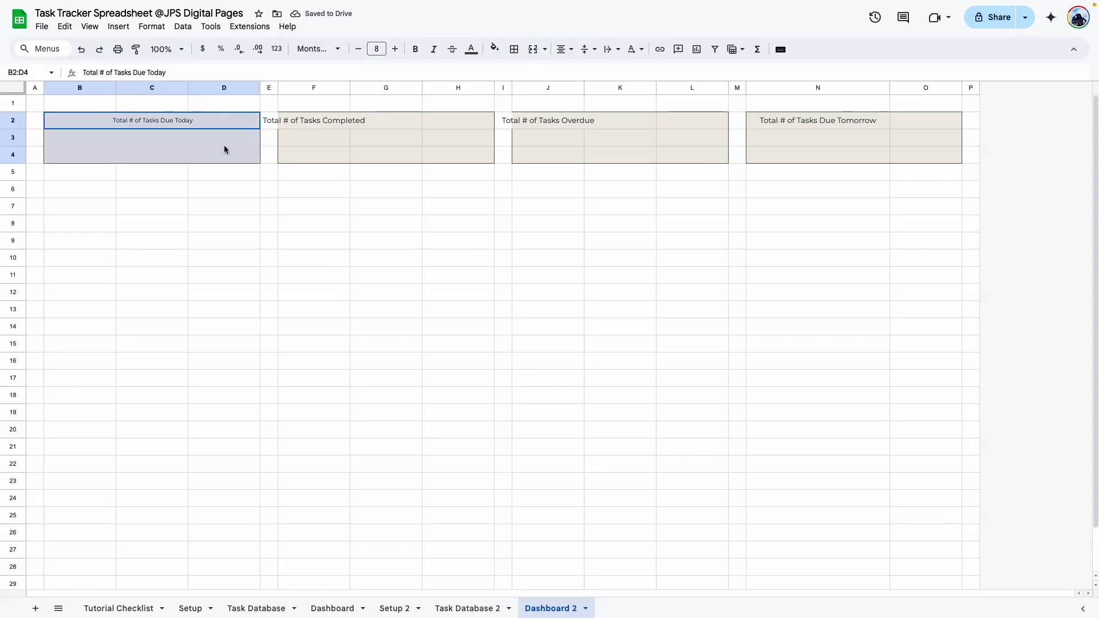
pyautogui.click(138, 49)
pyautogui.click(293, 121)
pyautogui.click(139, 49)
pyautogui.click(521, 122)
# Merge N2:O2 and N3:O4 separately to form the title and value cells of the Tasks Due Tomorrow card
pyautogui.moveTo(766, 122); pyautogui.dragTo(844, 156)
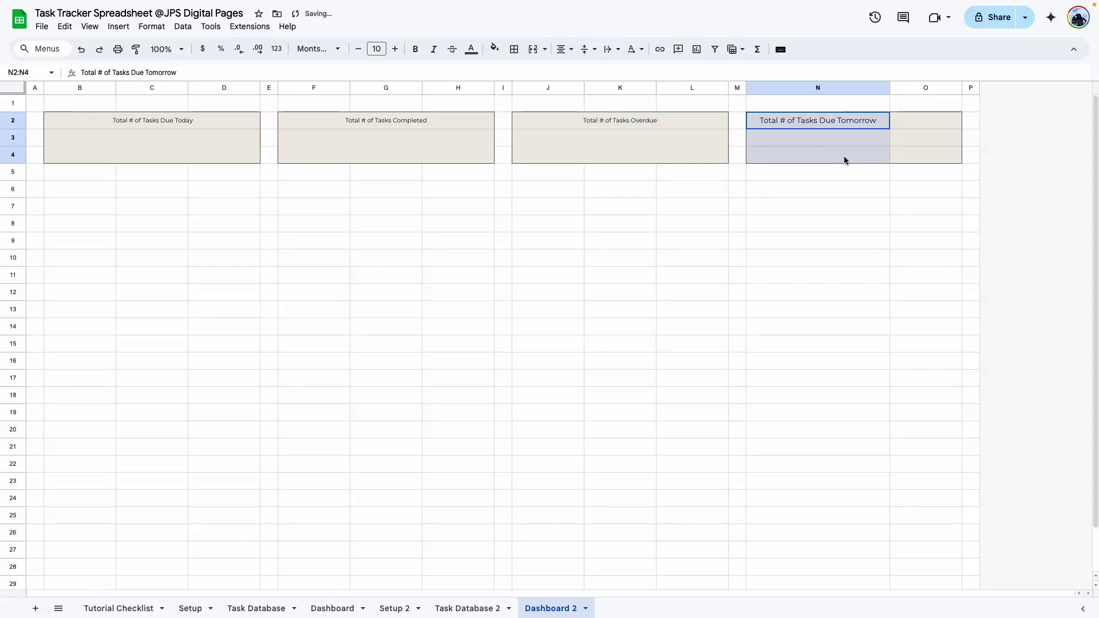
pyautogui.moveTo(786, 124); pyautogui.dragTo(940, 121)
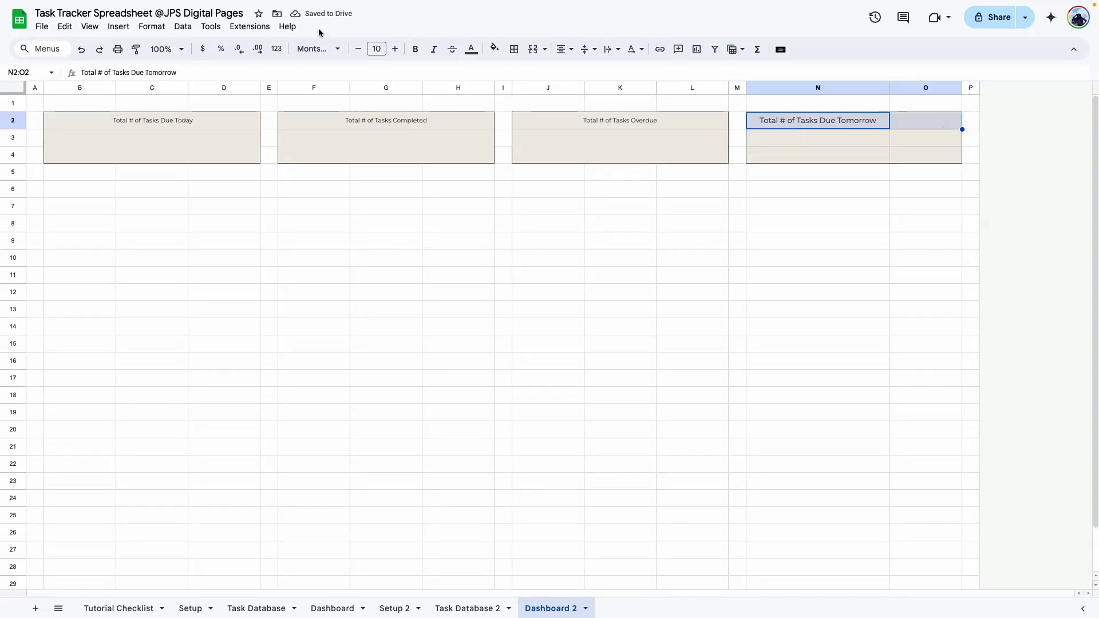
pyautogui.click(533, 49)
pyautogui.moveTo(768, 134); pyautogui.dragTo(921, 155)
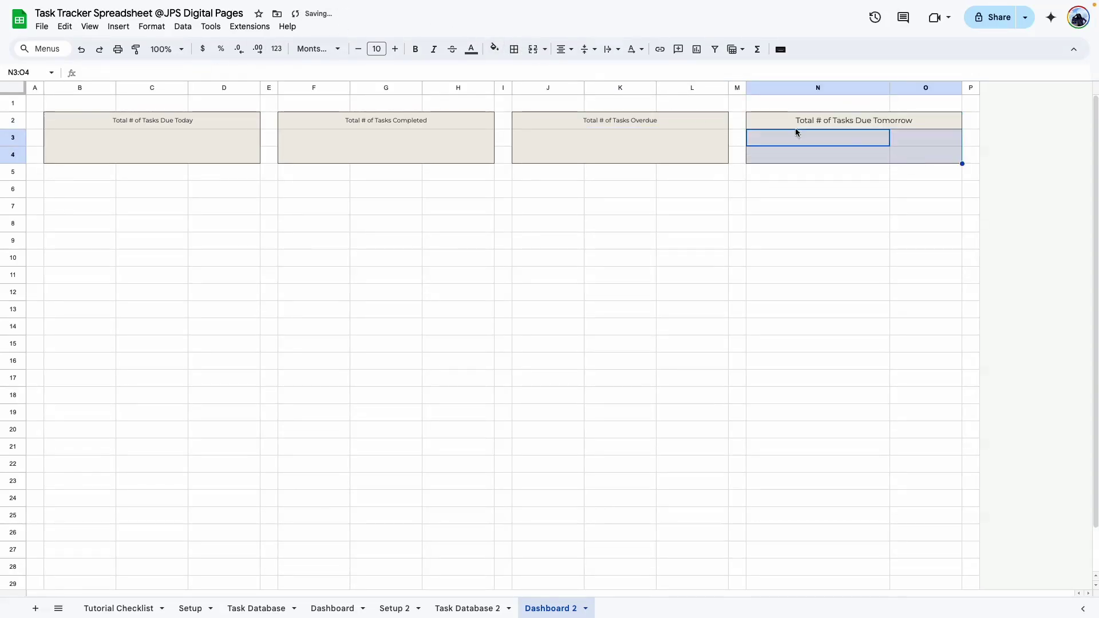
pyautogui.click(533, 49)
# Set the Tasks Due Tomorrow value cell to font size 24 and bold the value cells of all four cards
pyautogui.click(377, 49)
pyautogui.click(373, 235)
pyautogui.click(621, 327)
pyautogui.moveTo(230, 148); pyautogui.dragTo(802, 156)
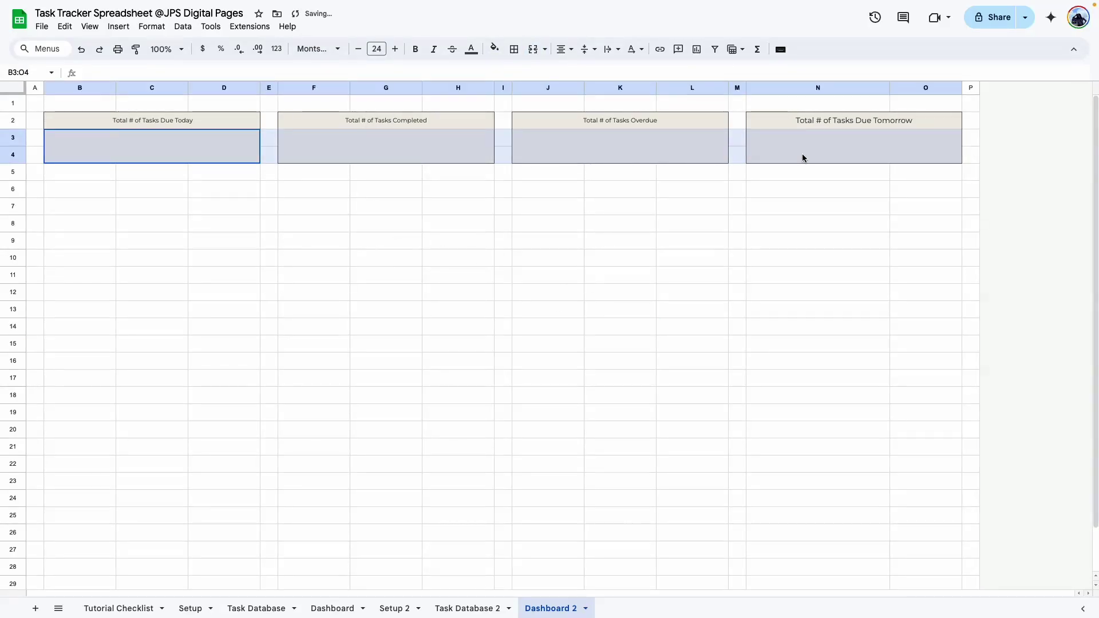
pyautogui.click(416, 49)
pyautogui.click(428, 269)
pyautogui.click(151, 149)
pyautogui.click(344, 155)
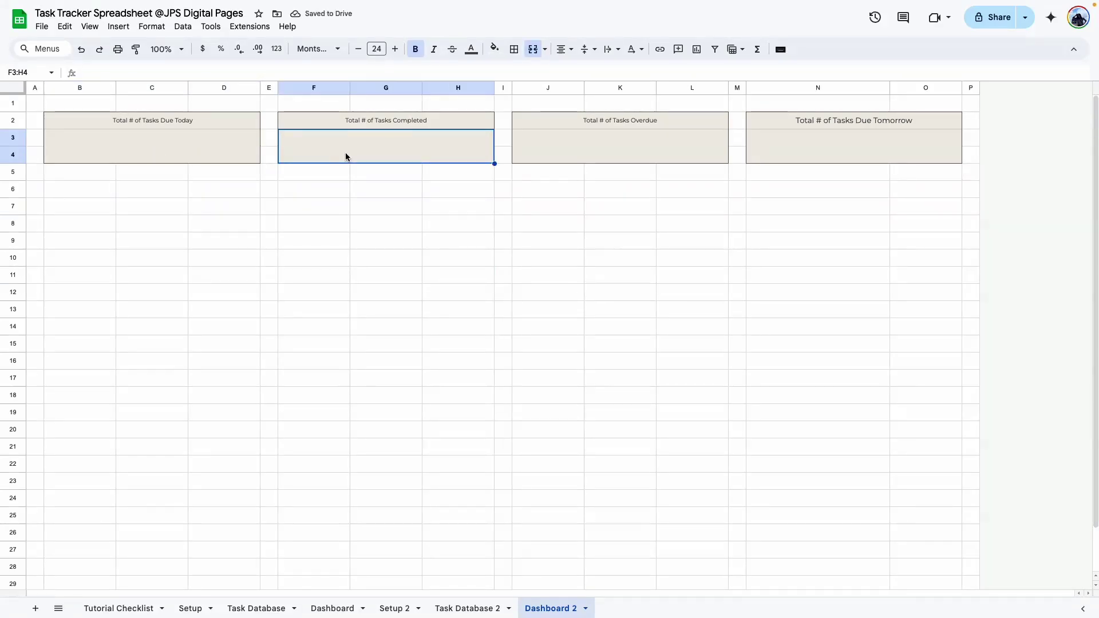
pyautogui.click(312, 291)
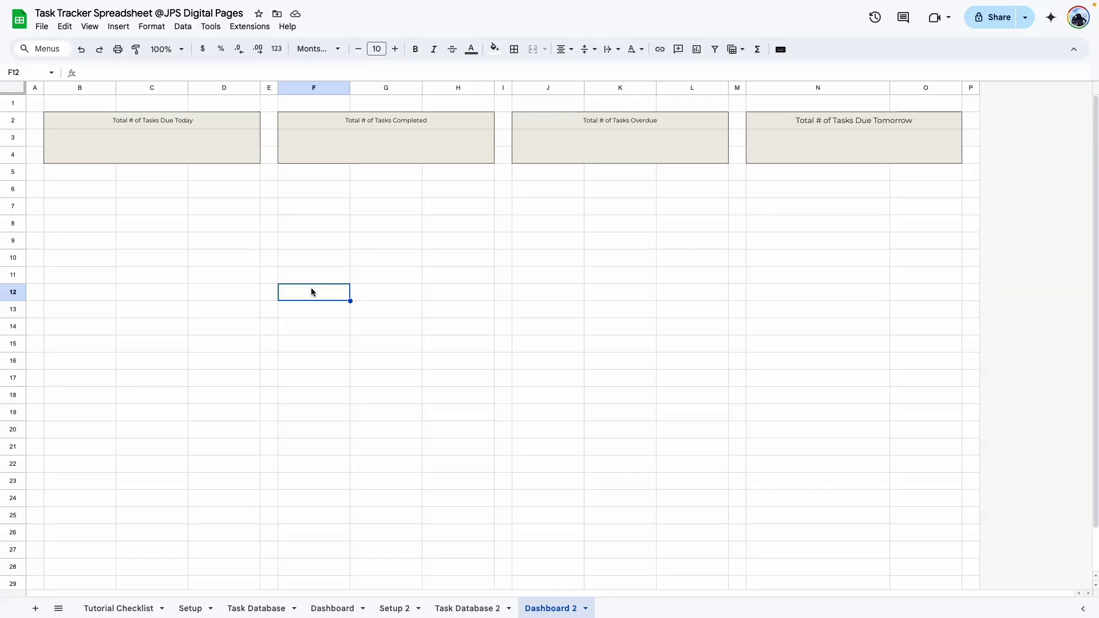
# Using the Dashboard sheet's Task Summary block as reference, add an outer border around B6:D13 on Dashboard 2 and merge B7:D7
pyautogui.click(333, 609)
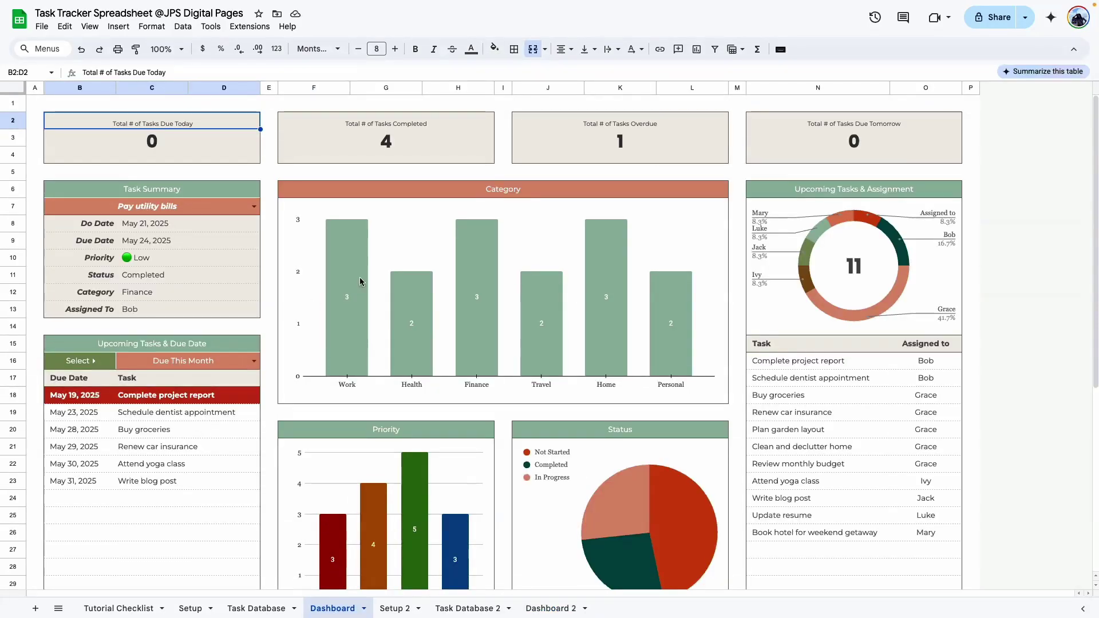
pyautogui.moveTo(144, 191); pyautogui.dragTo(156, 312)
pyautogui.click(274, 327)
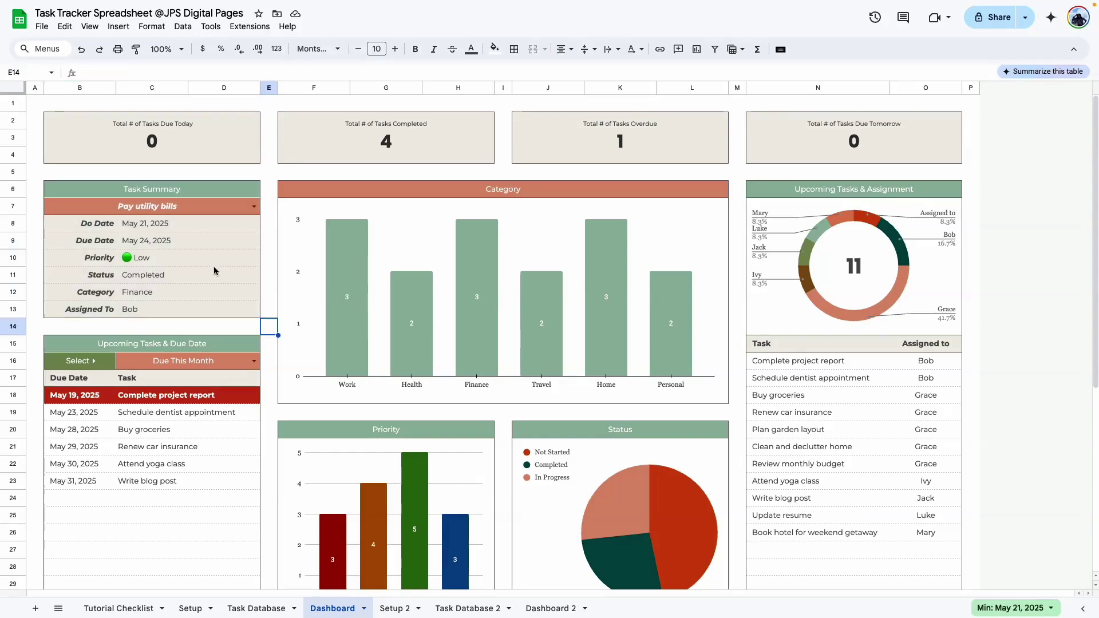
pyautogui.moveTo(102, 192); pyautogui.dragTo(112, 314)
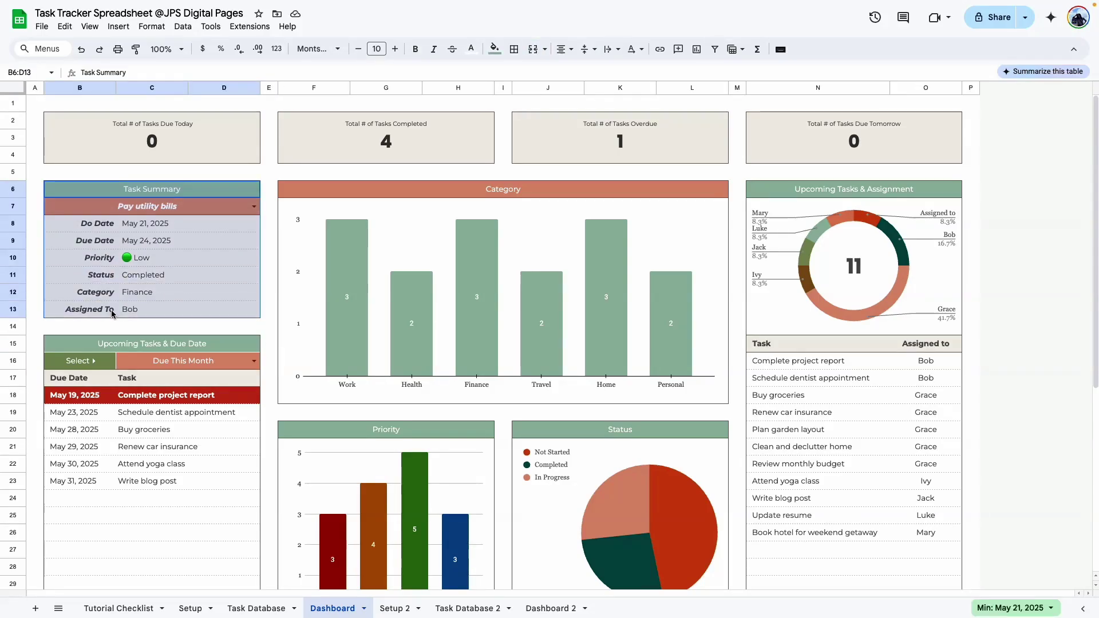
pyautogui.click(180, 212)
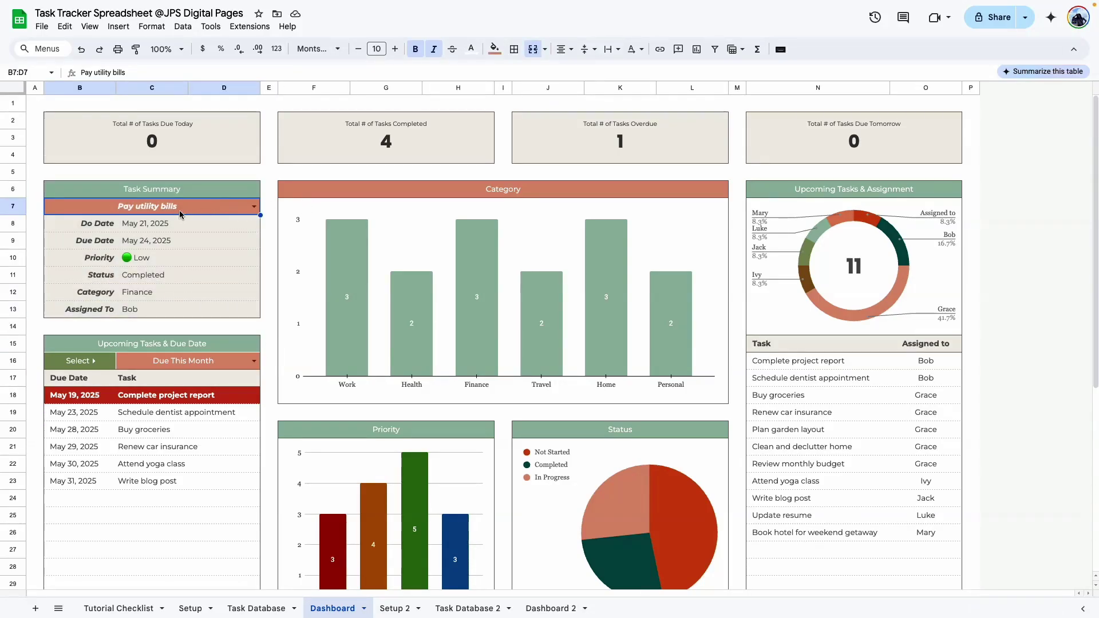
pyautogui.click(551, 609)
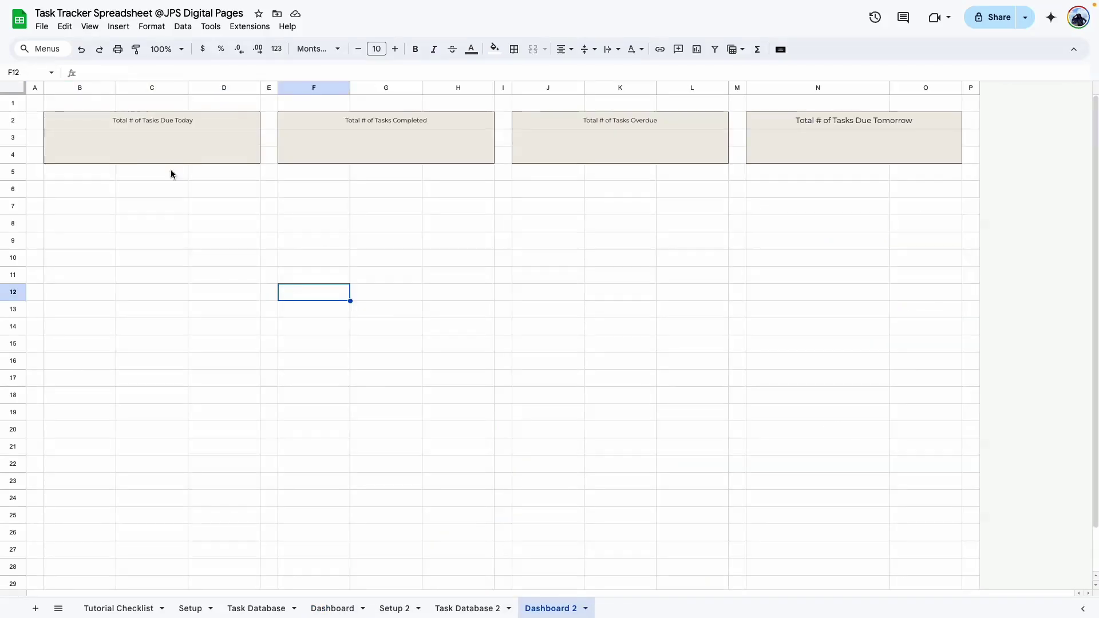
pyautogui.moveTo(81, 195); pyautogui.dragTo(260, 311)
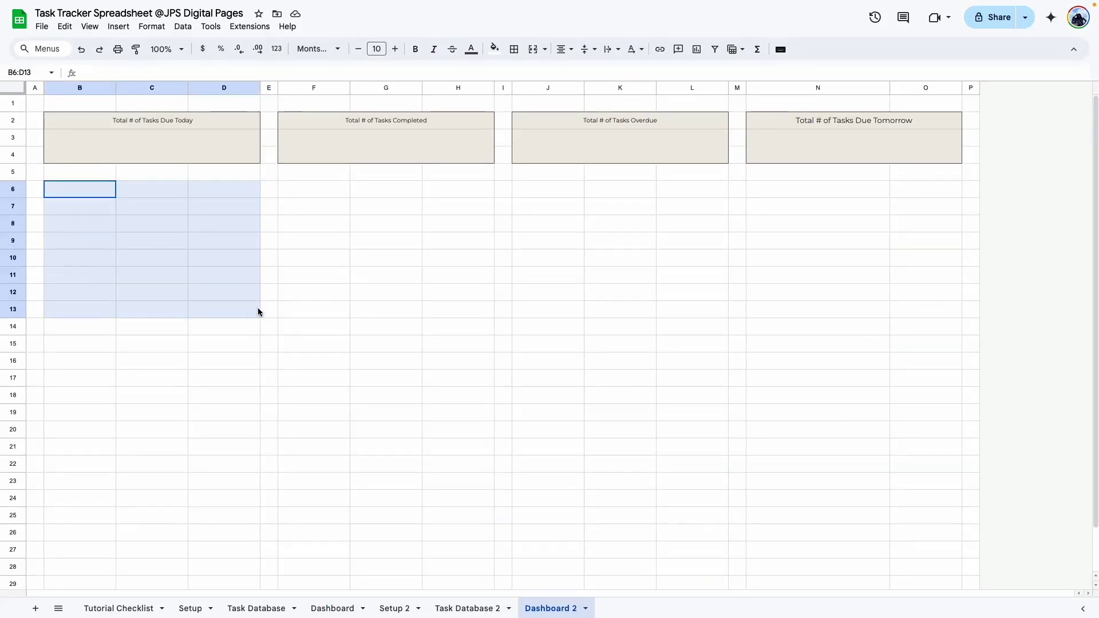
pyautogui.click(514, 49)
pyautogui.click(599, 74)
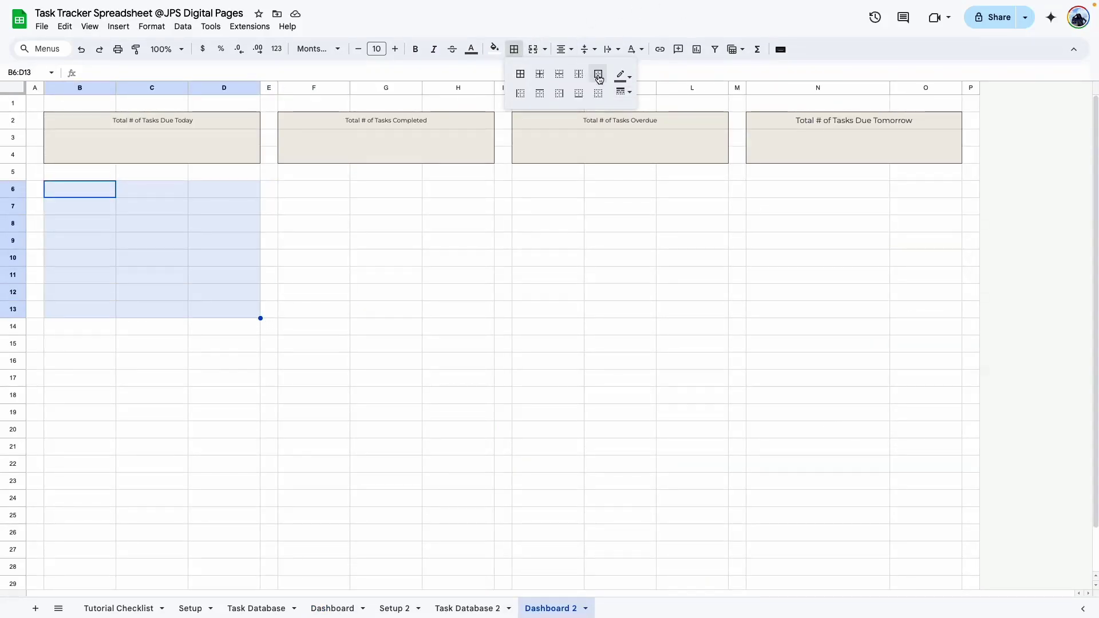
pyautogui.moveTo(63, 210); pyautogui.dragTo(212, 206)
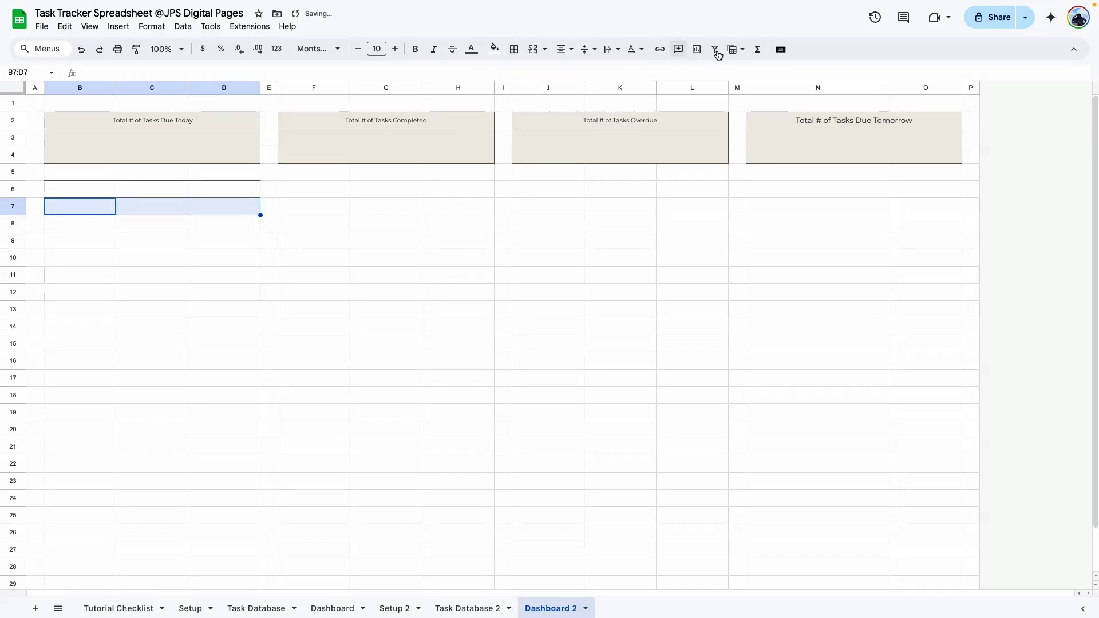
pyautogui.click(533, 48)
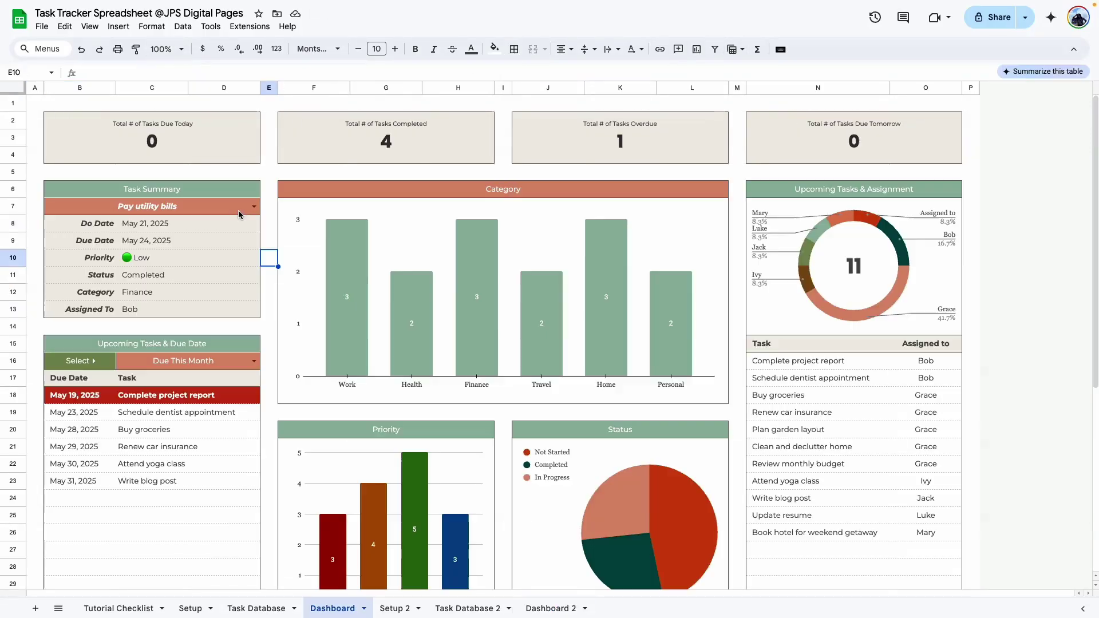
# Add a data validation rule to B7:D7 on Dashboard 2 with the criteria Dropdown (from a range)
pyautogui.click(251, 207)
pyautogui.click(269, 223)
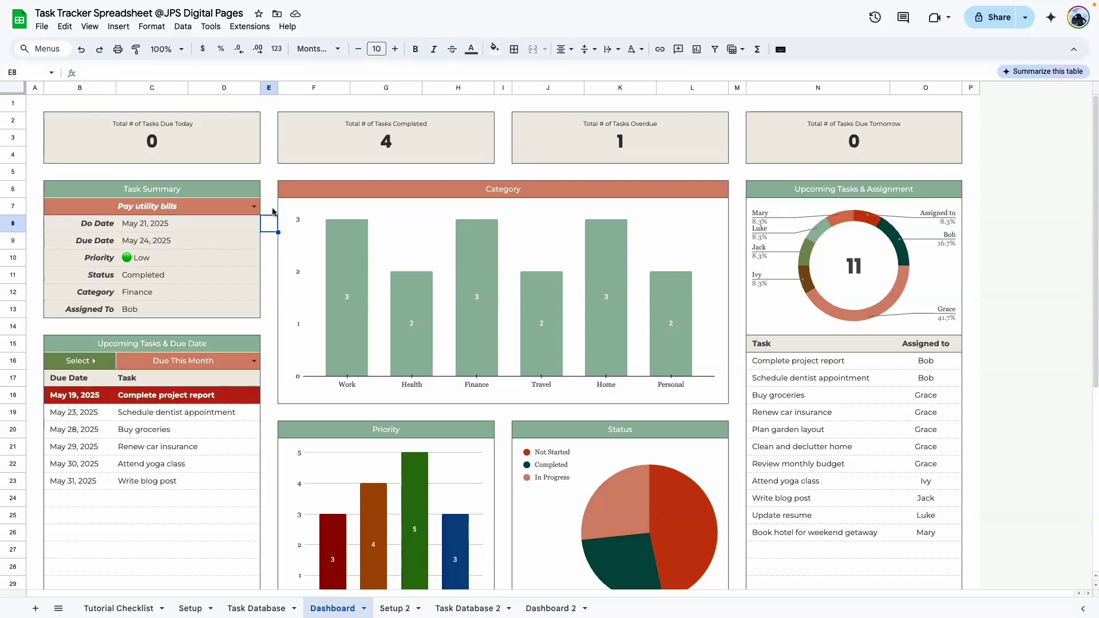
pyautogui.click(554, 610)
pyautogui.click(111, 209)
pyautogui.click(183, 26)
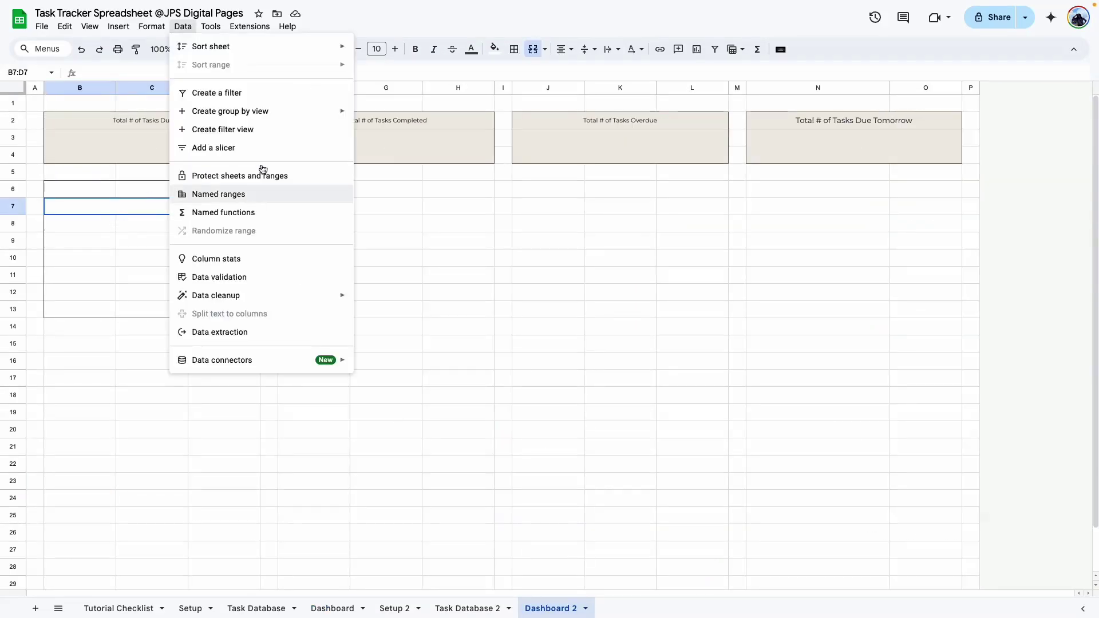
pyautogui.click(240, 277)
pyautogui.click(1054, 92)
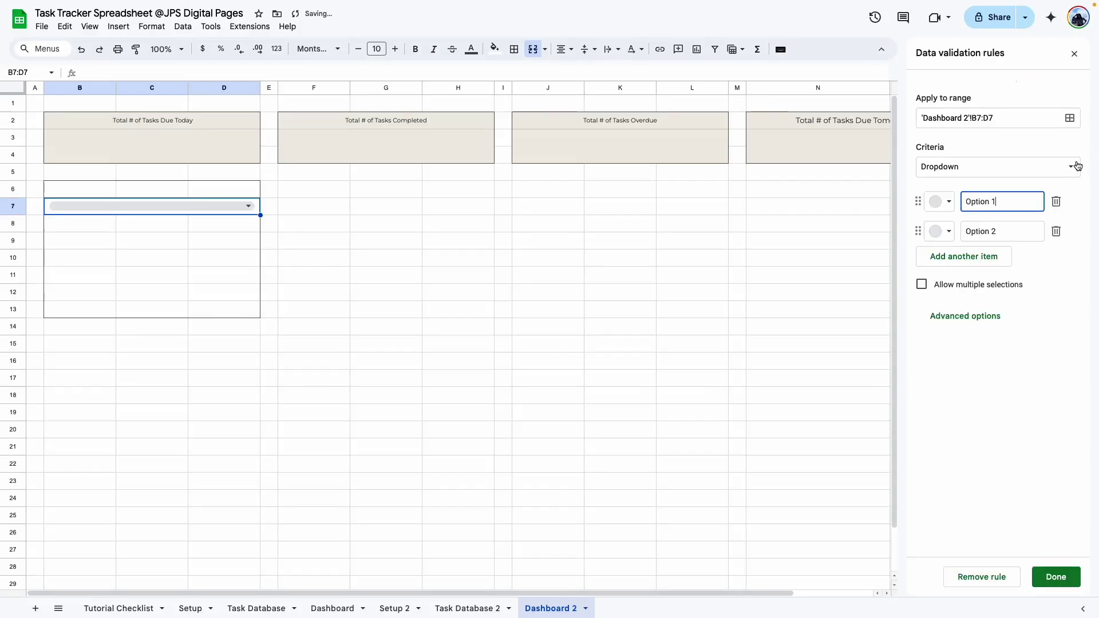
pyautogui.click(1070, 167)
pyautogui.click(991, 182)
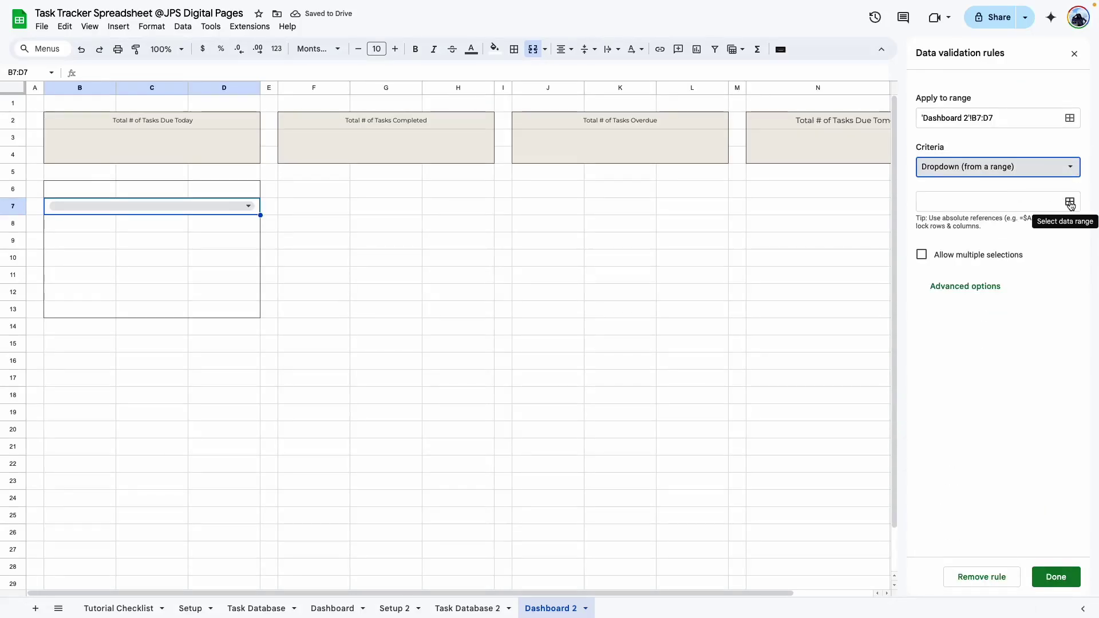
# Set the dropdown's source range to the task names in 'Task Database 2'!D3:D
pyautogui.click(1071, 203)
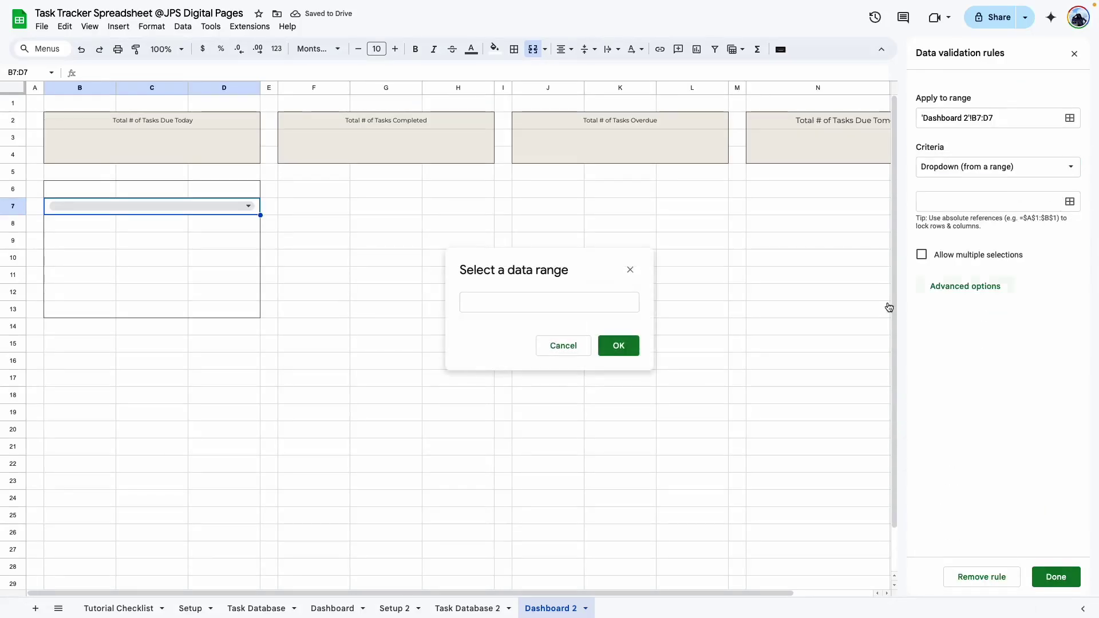
pyautogui.click(459, 609)
pyautogui.moveTo(172, 137); pyautogui.dragTo(189, 395)
pyautogui.click(595, 300)
pyautogui.press('BackSpace')
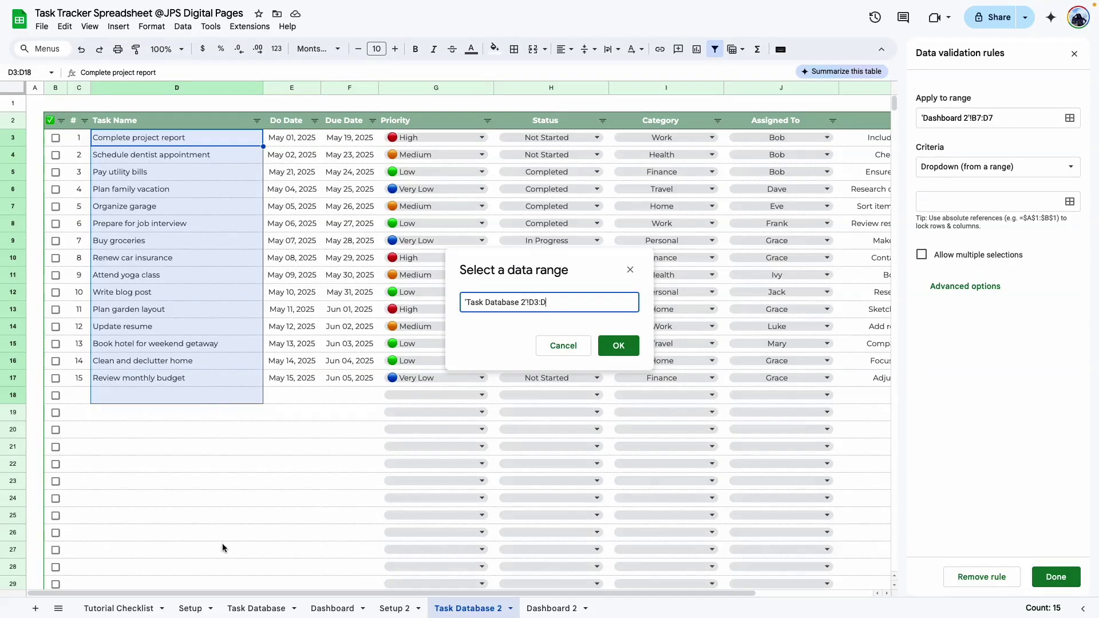
pyautogui.press('Return')
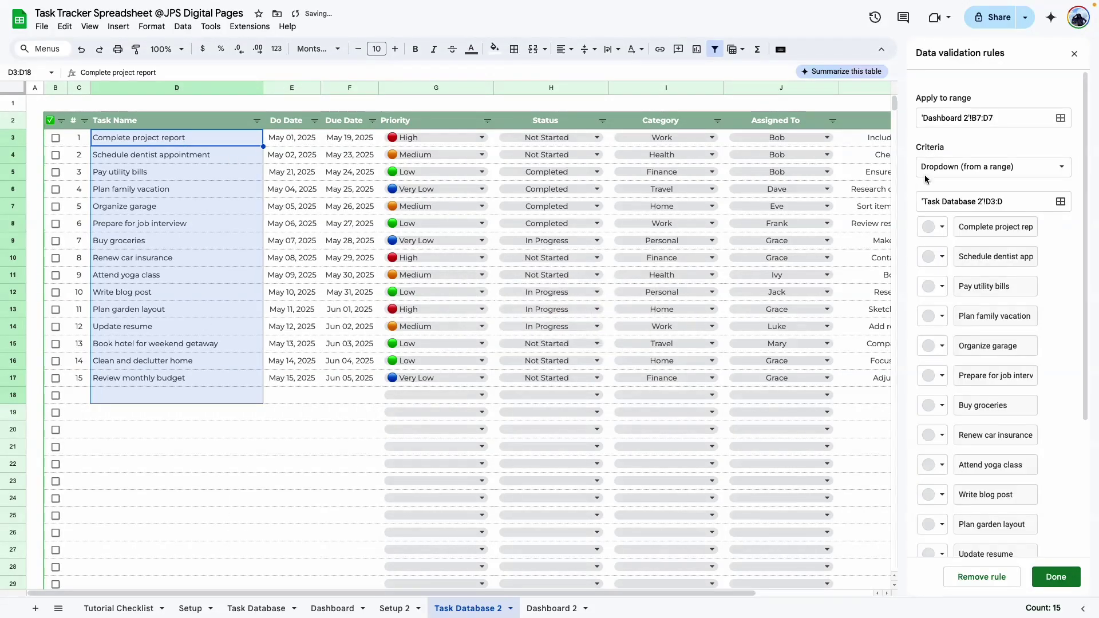
# Set the dropdown's display style to Arrow in the advanced options and save the rule
pyautogui.scroll(-3, 1056, 338)
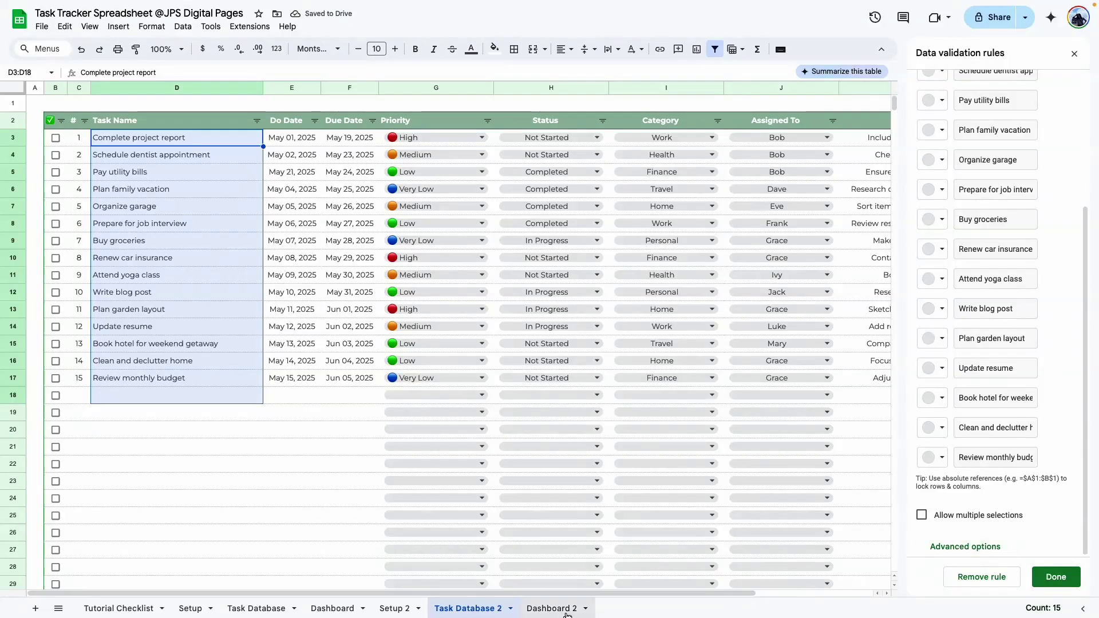
pyautogui.click(550, 608)
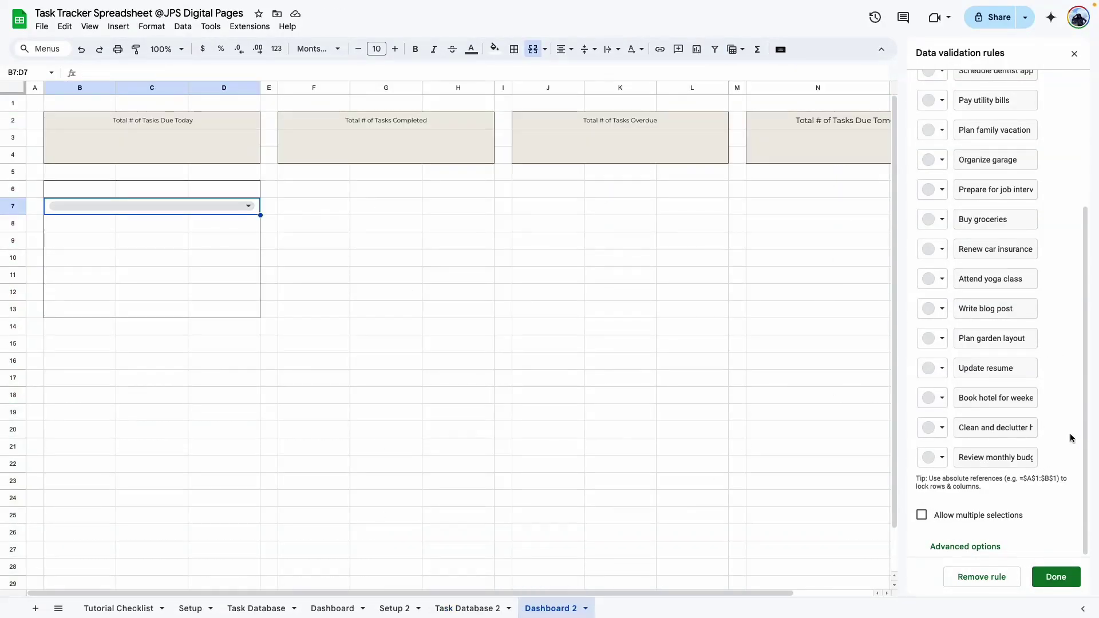
pyautogui.click(990, 547)
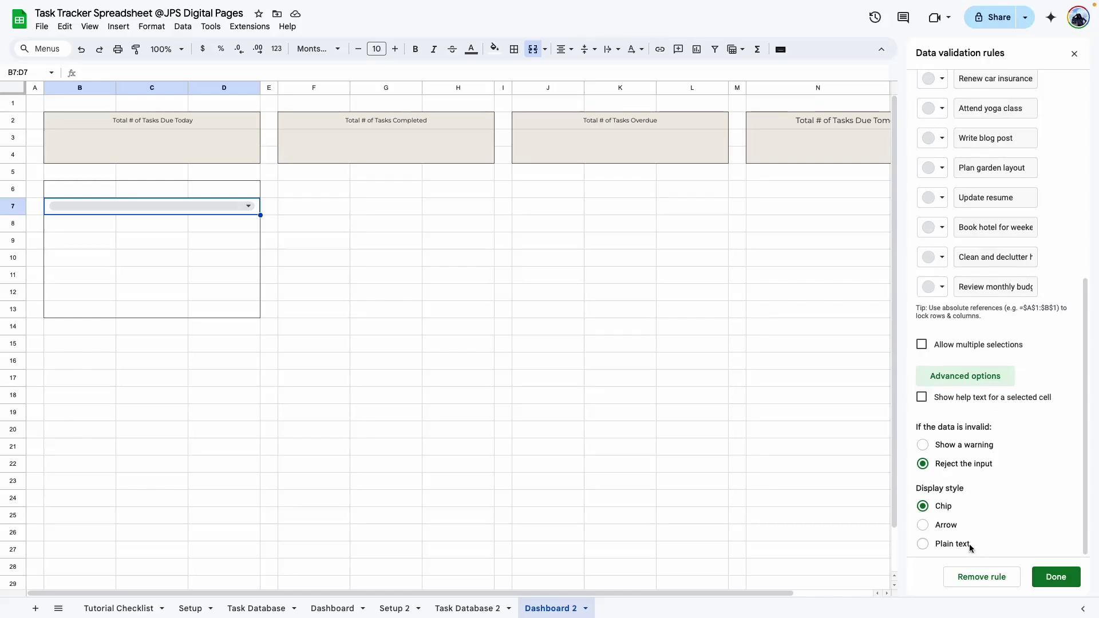
pyautogui.click(924, 526)
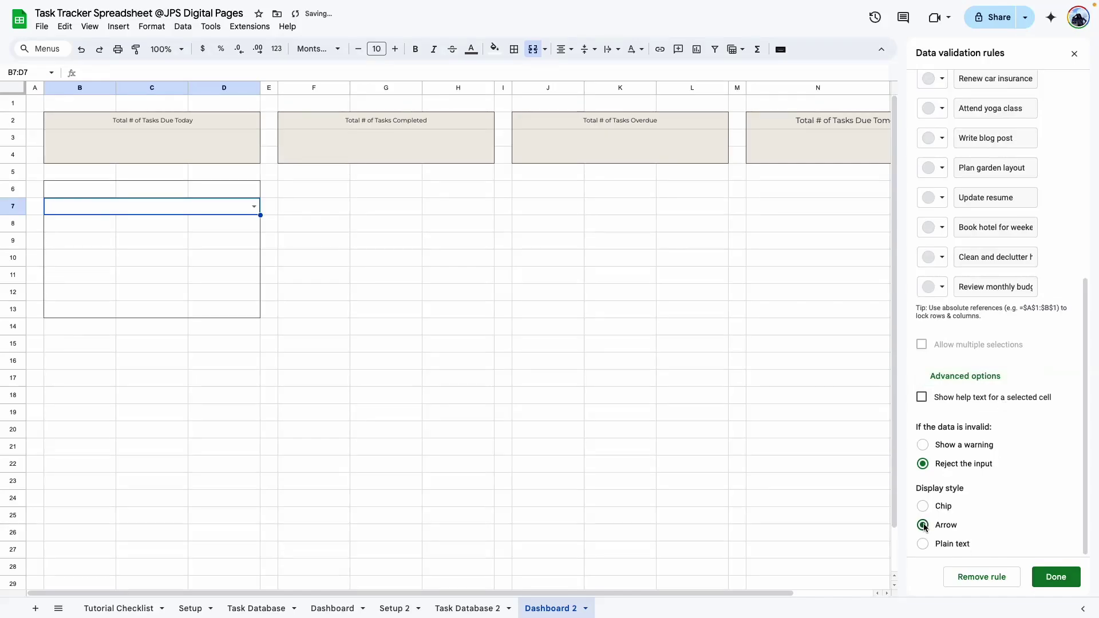
pyautogui.click(1056, 578)
pyautogui.click(315, 375)
# Merge B6:D6 and fill it with the custom sage green, and fill the dropdown cell B7:D7 with the custom terracotta
pyautogui.moveTo(86, 189); pyautogui.dragTo(240, 189)
pyautogui.click(533, 49)
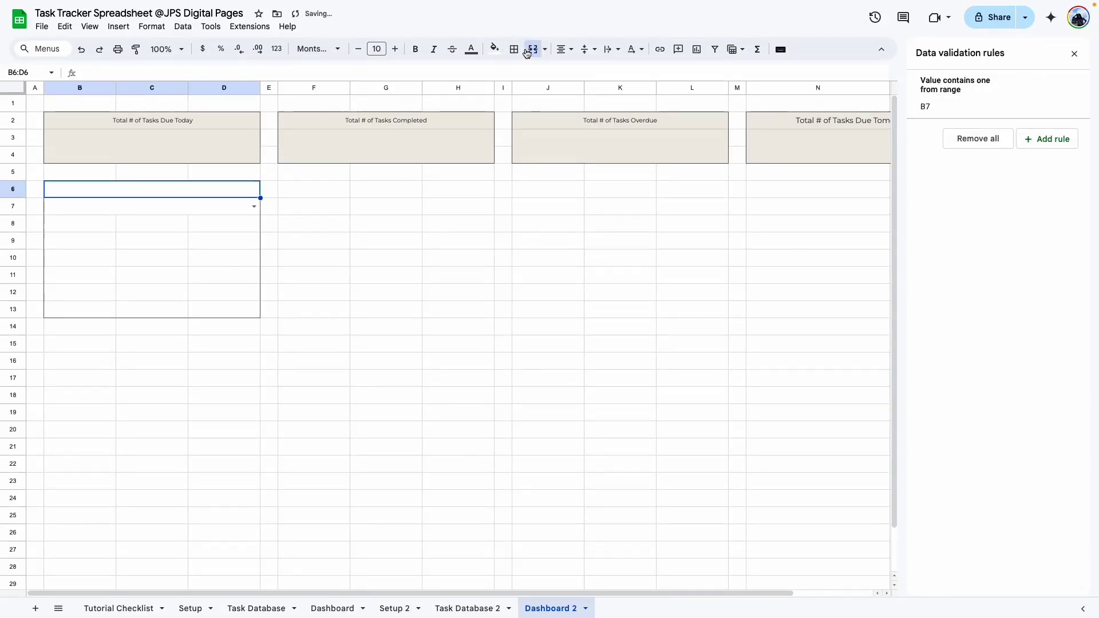
pyautogui.click(495, 49)
pyautogui.click(581, 205)
pyautogui.click(221, 204)
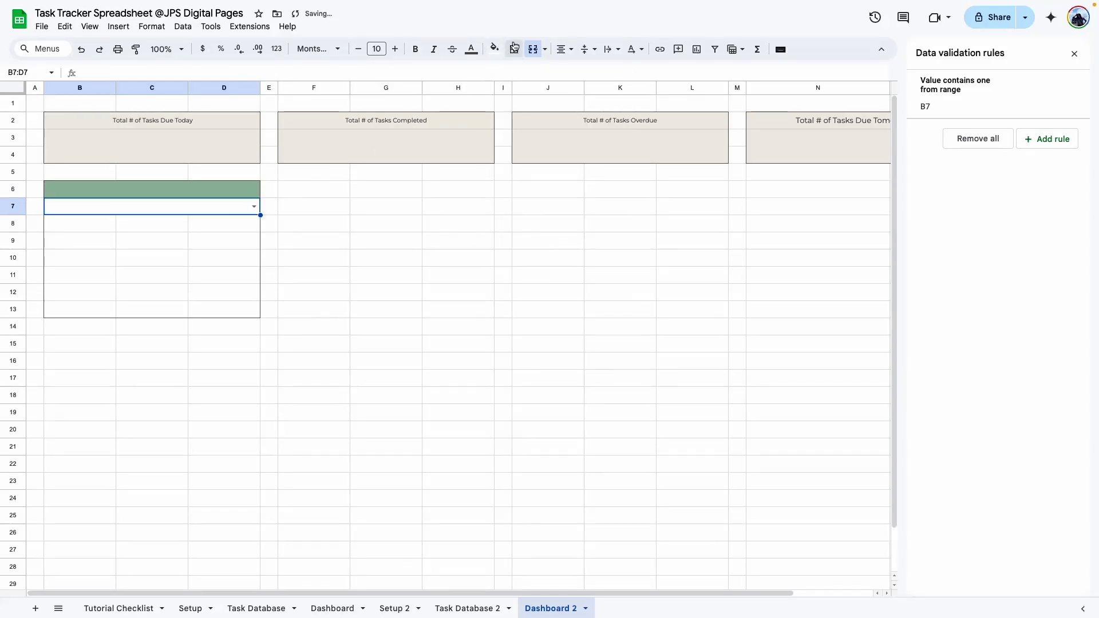
pyautogui.click(495, 50)
pyautogui.click(549, 205)
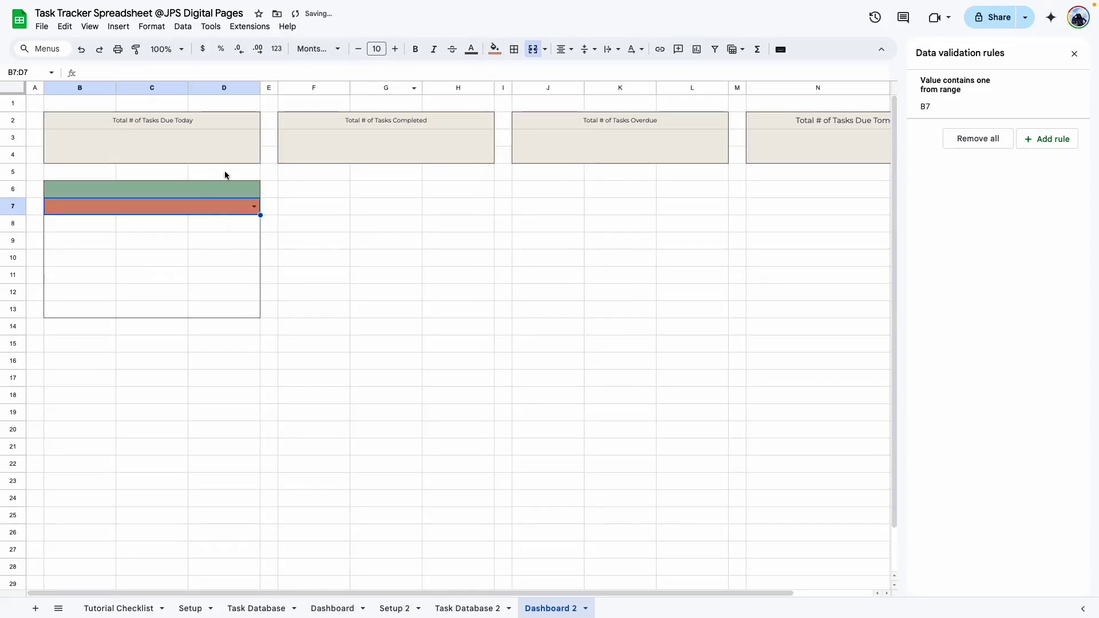
# Set the text color of B6:D7 to white and apply a fill color to B8:D13
pyautogui.moveTo(108, 195); pyautogui.dragTo(129, 211)
pyautogui.click(472, 49)
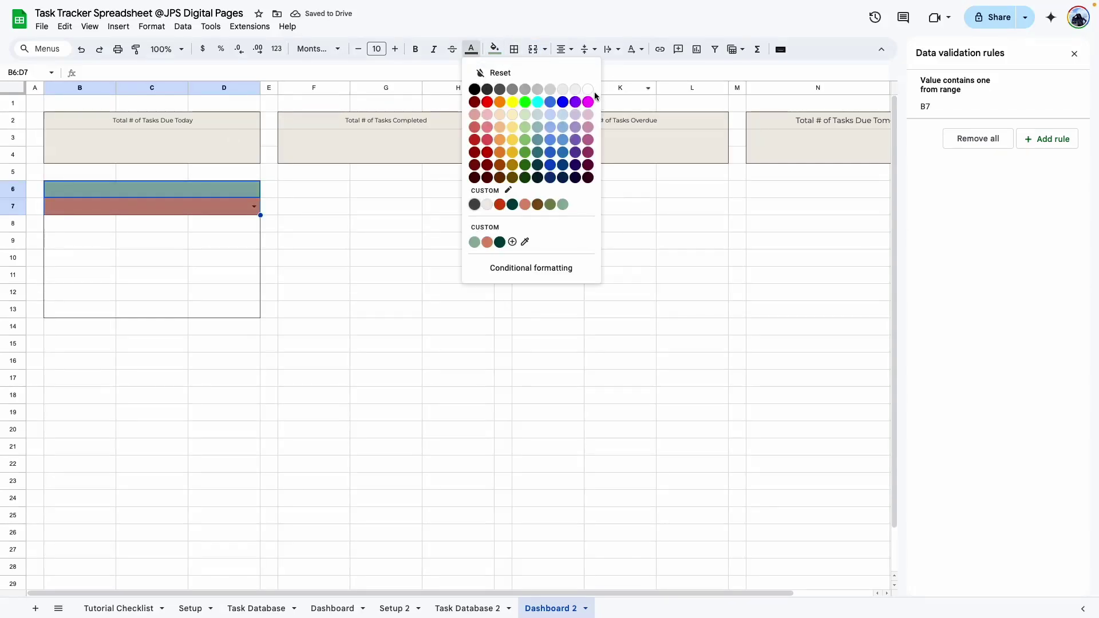
pyautogui.click(588, 90)
pyautogui.click(387, 309)
pyautogui.moveTo(62, 225); pyautogui.dragTo(246, 310)
pyautogui.click(494, 49)
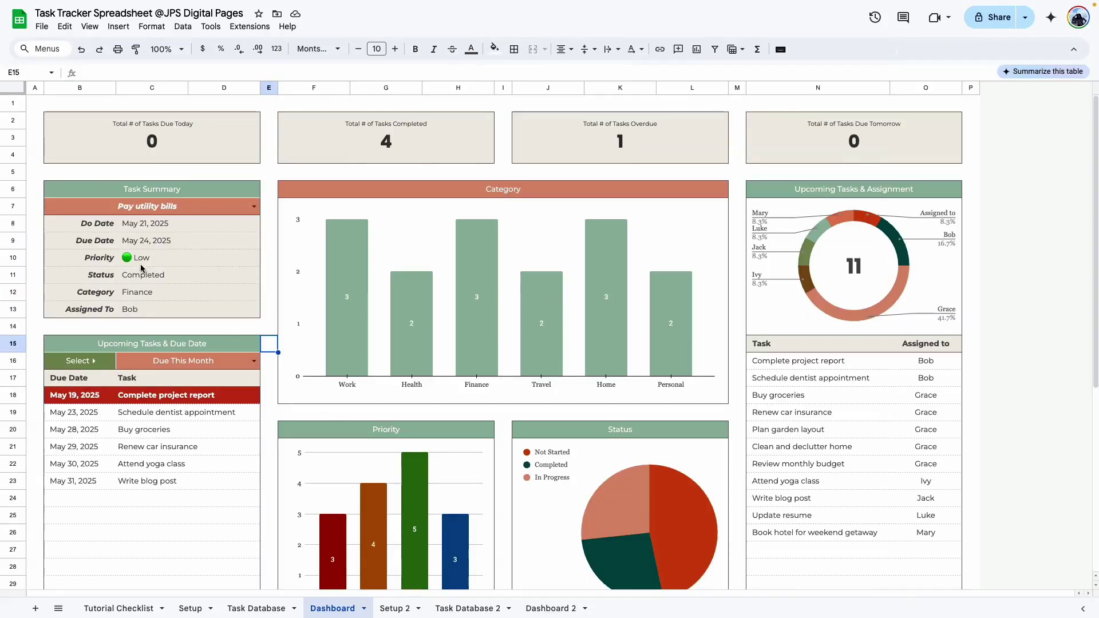
# Merge C8:D13 horizontally on the Dashboard 2 sheet to match the value cells of the Task Summary block on Dashboard
pyautogui.moveTo(80, 223); pyautogui.dragTo(80, 309)
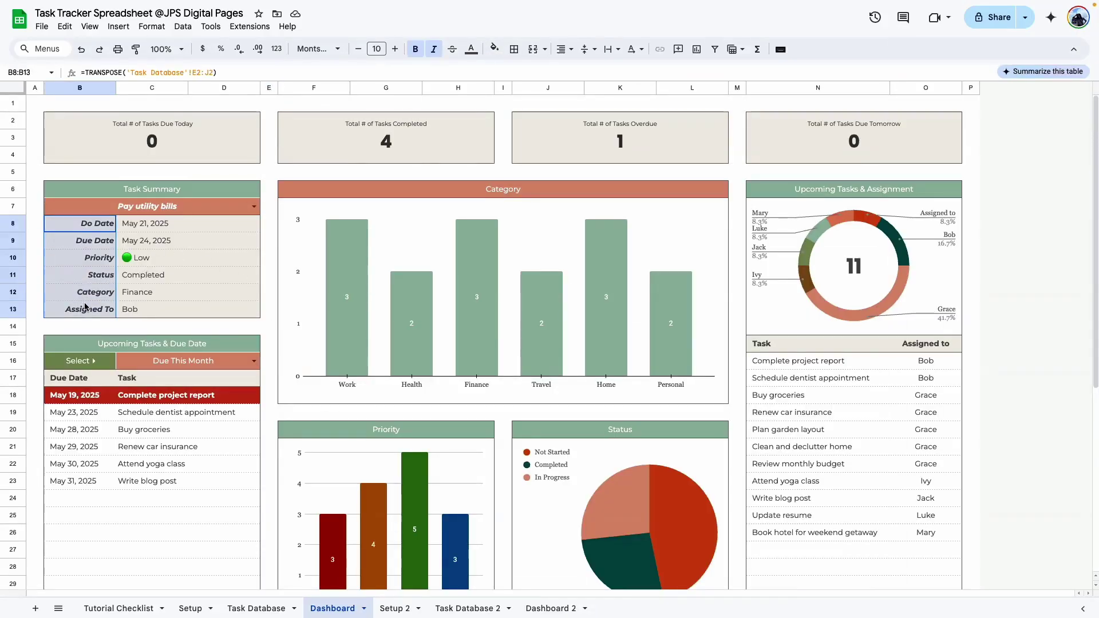
pyautogui.click(143, 275)
pyautogui.moveTo(149, 230); pyautogui.dragTo(161, 311)
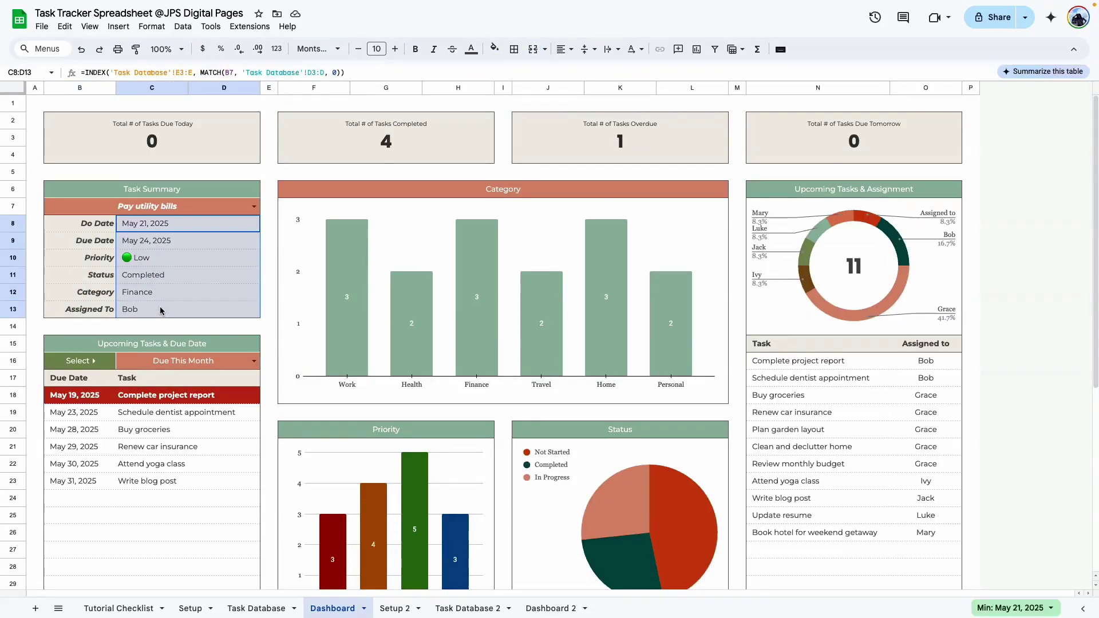
pyautogui.click(146, 258)
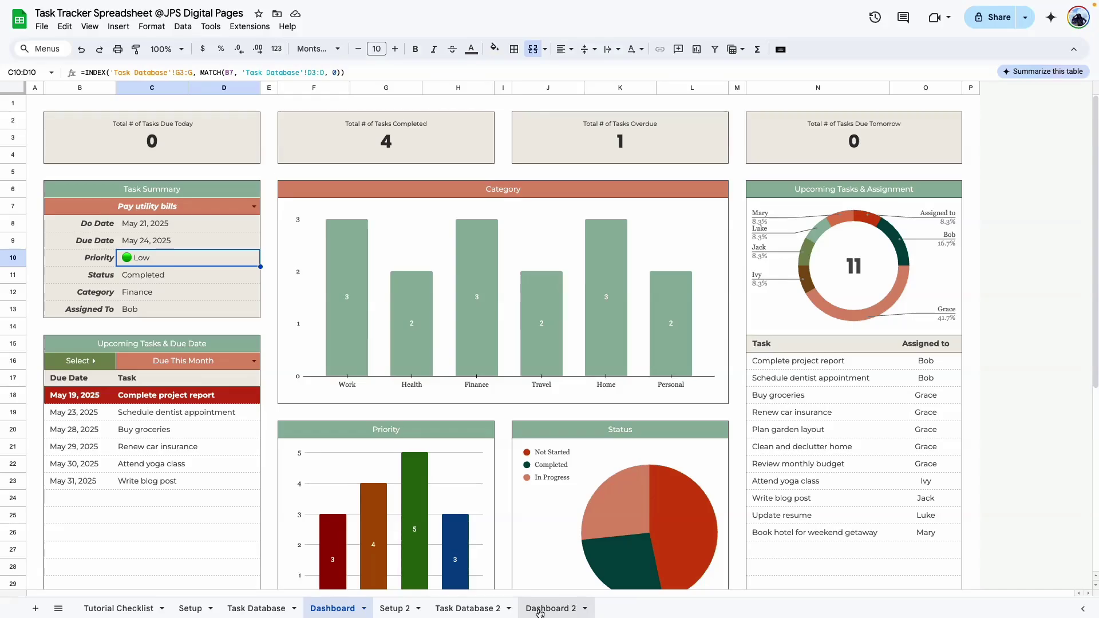
pyautogui.click(541, 612)
pyautogui.moveTo(117, 228); pyautogui.dragTo(222, 310)
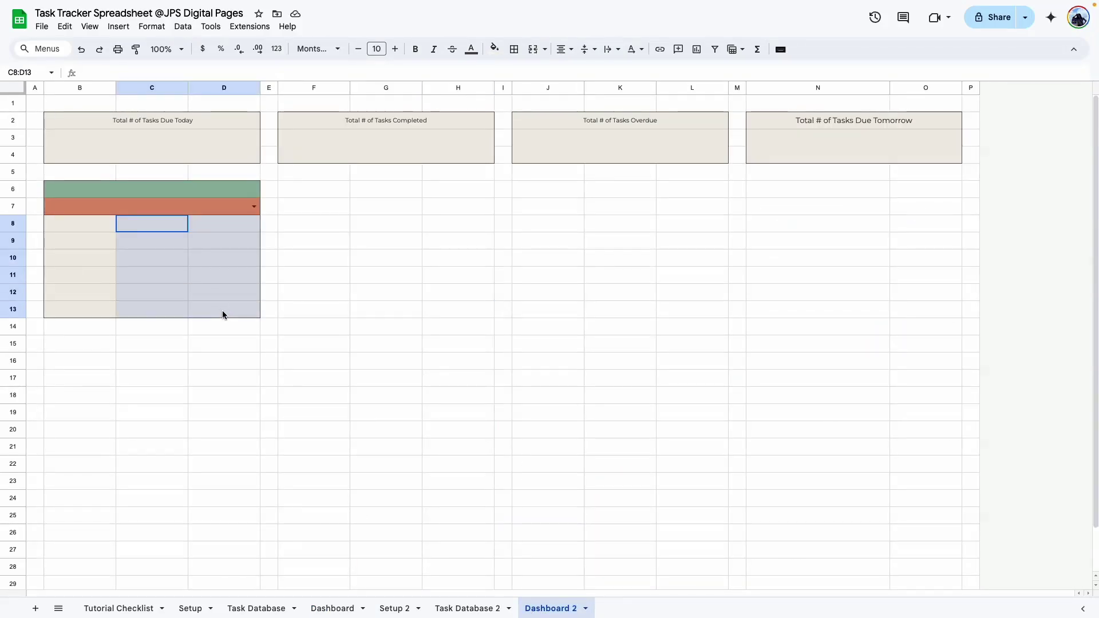
pyautogui.click(545, 52)
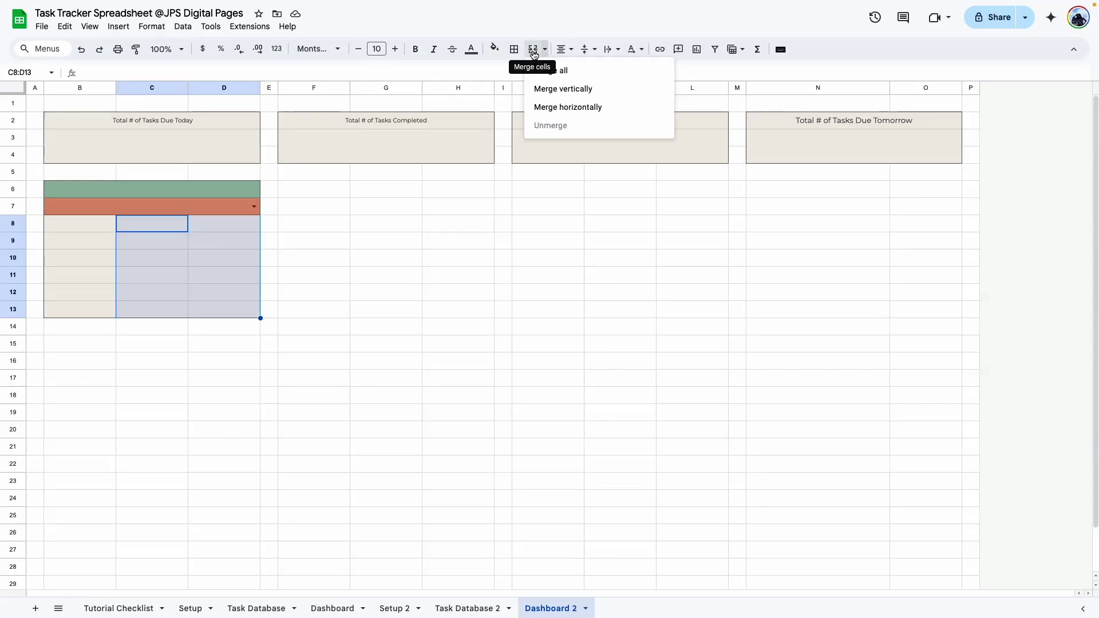
pyautogui.click(571, 108)
pyautogui.click(169, 237)
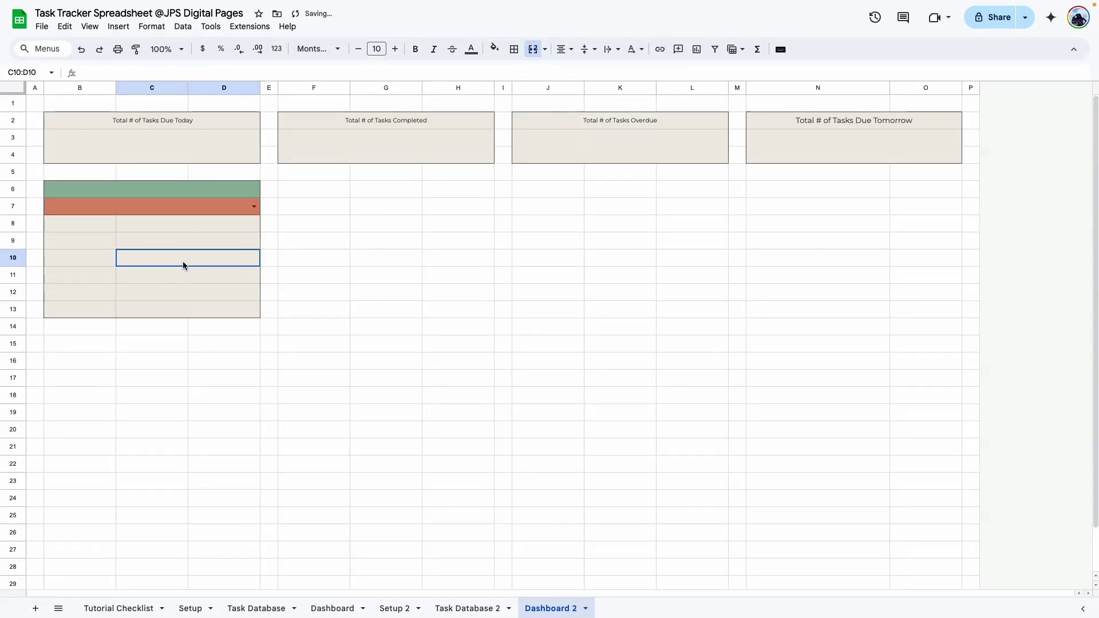
pyautogui.click(304, 343)
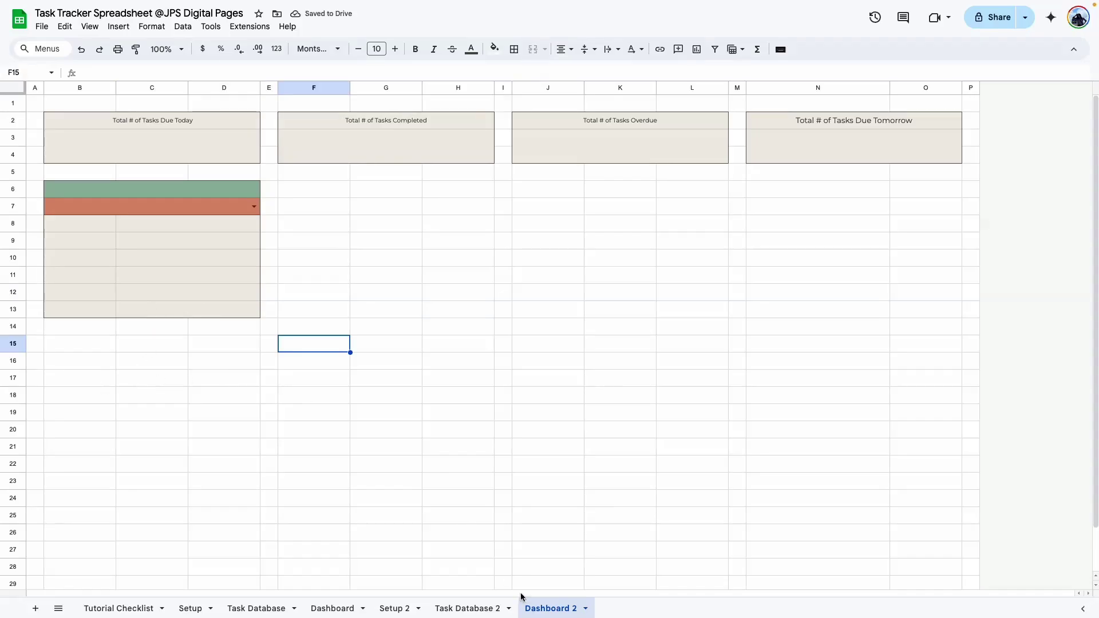
# Examine how far the Upcoming Tasks & Due Date block extends down the Dashboard sheet
pyautogui.click(329, 609)
pyautogui.scroll(-3, 90, 297)
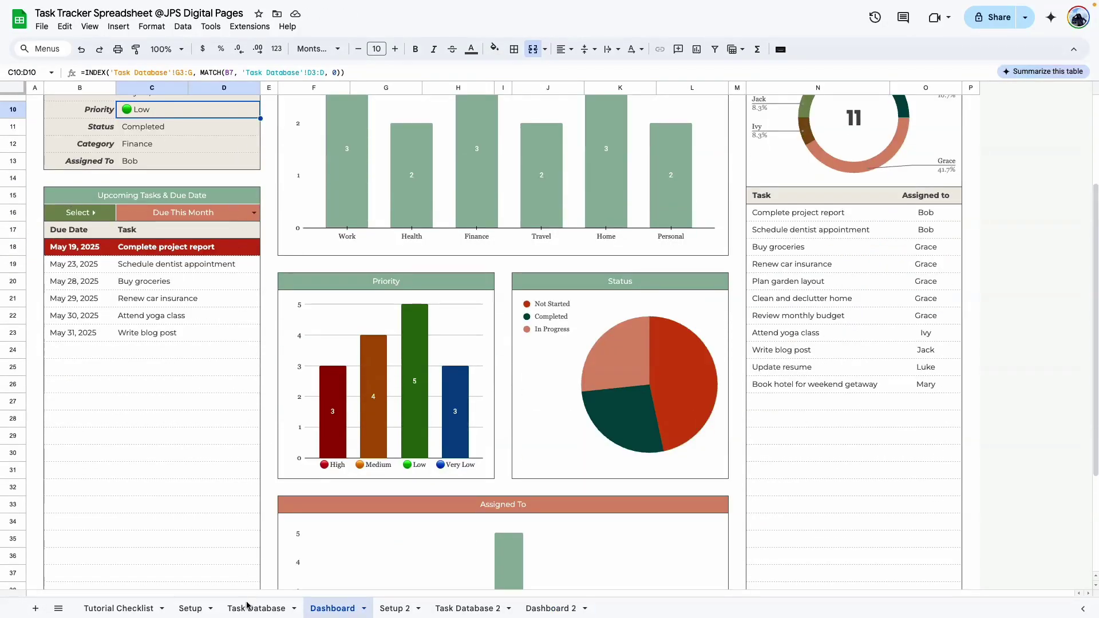
pyautogui.scroll(-1, 189, 581)
pyautogui.scroll(3, 189, 581)
pyautogui.click(87, 266)
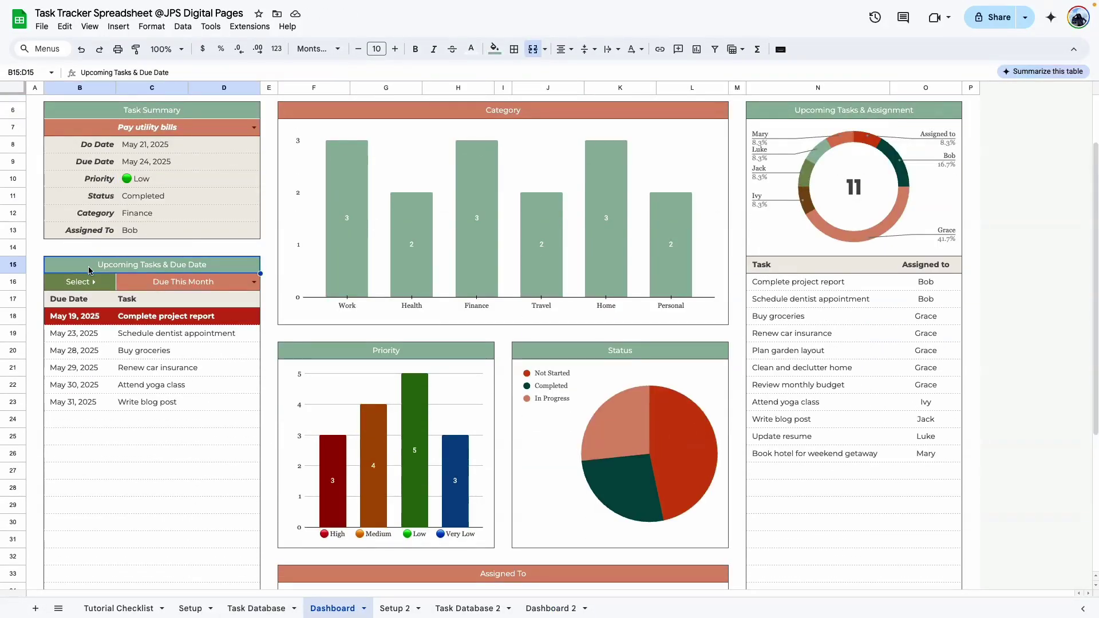
pyautogui.scroll(-4, 189, 387)
pyautogui.scroll(4, 189, 387)
pyautogui.scroll(-4, 189, 387)
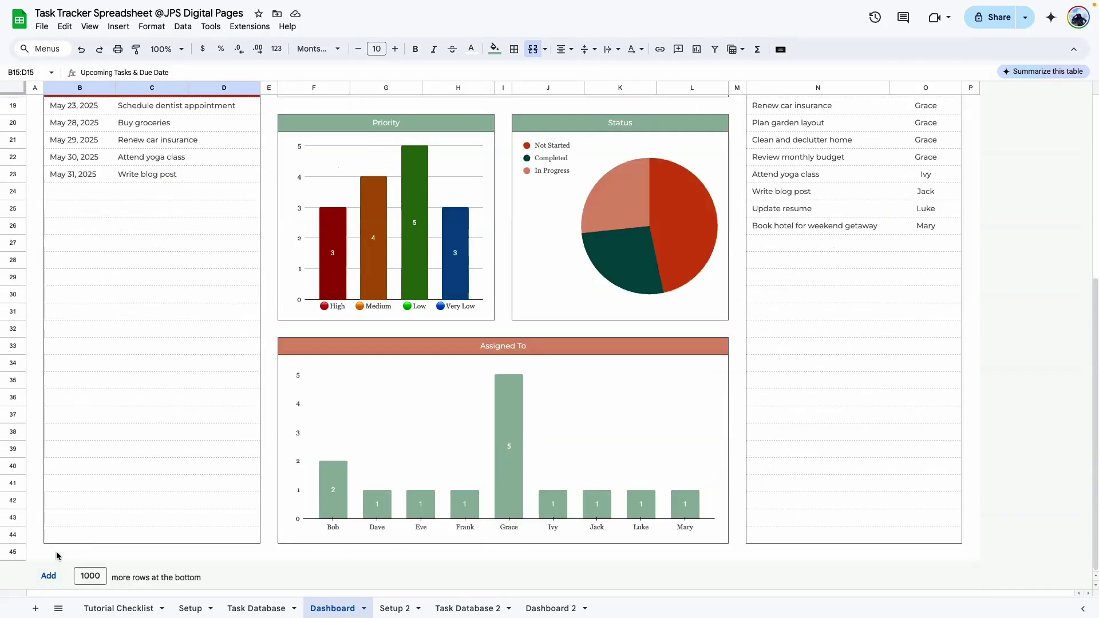
# Insert 15 blank rows into the Dashboard 2 sheet so that it extends to row 45
pyautogui.click(546, 609)
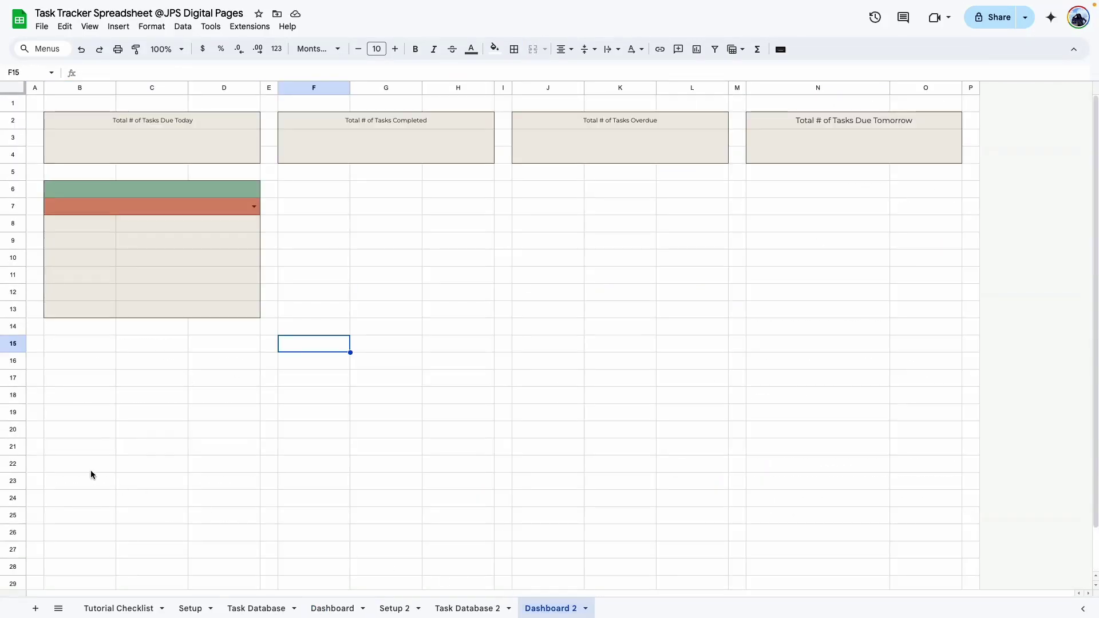
pyautogui.scroll(-1, 91, 470)
pyautogui.moveTo(20, 346); pyautogui.dragTo(17, 501)
pyautogui.rightClick(17, 501)
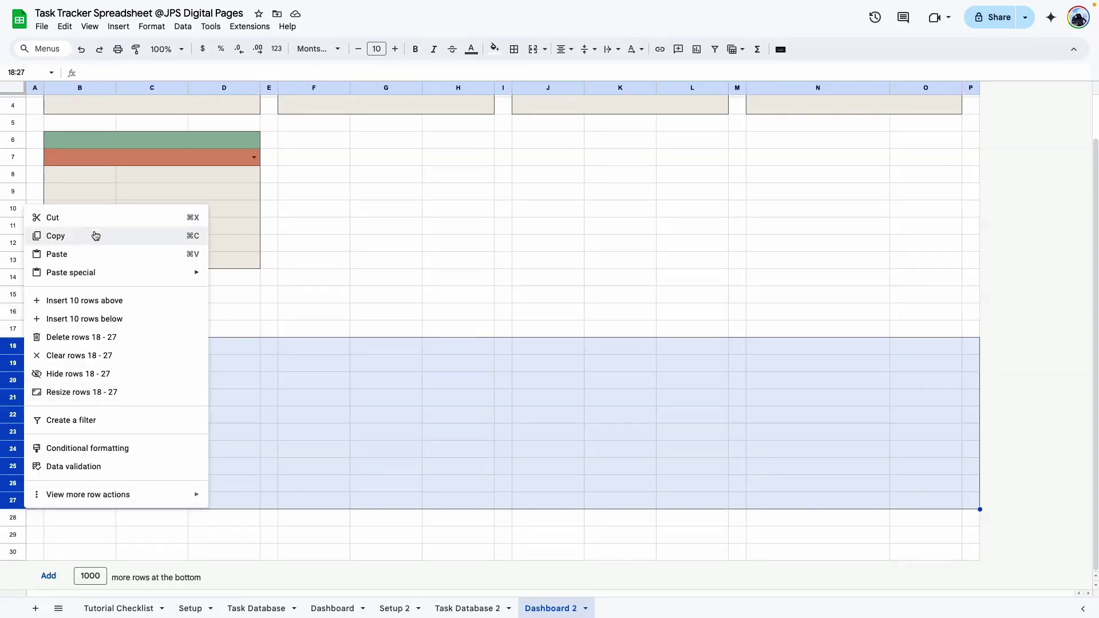
pyautogui.click(124, 319)
pyautogui.scroll(-5, 115, 401)
pyautogui.click(83, 465)
pyautogui.click(162, 502)
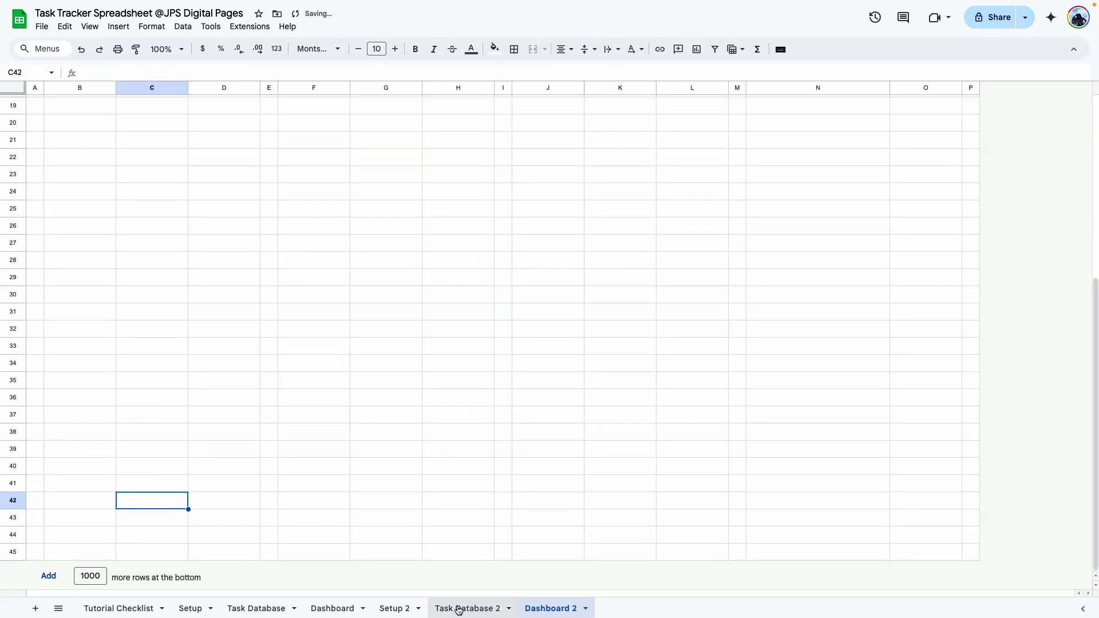
# Examine the header, due date column and merged task cells of the Upcoming Tasks & Due Date block on Dashboard
pyautogui.click(351, 608)
pyautogui.scroll(6, 166, 343)
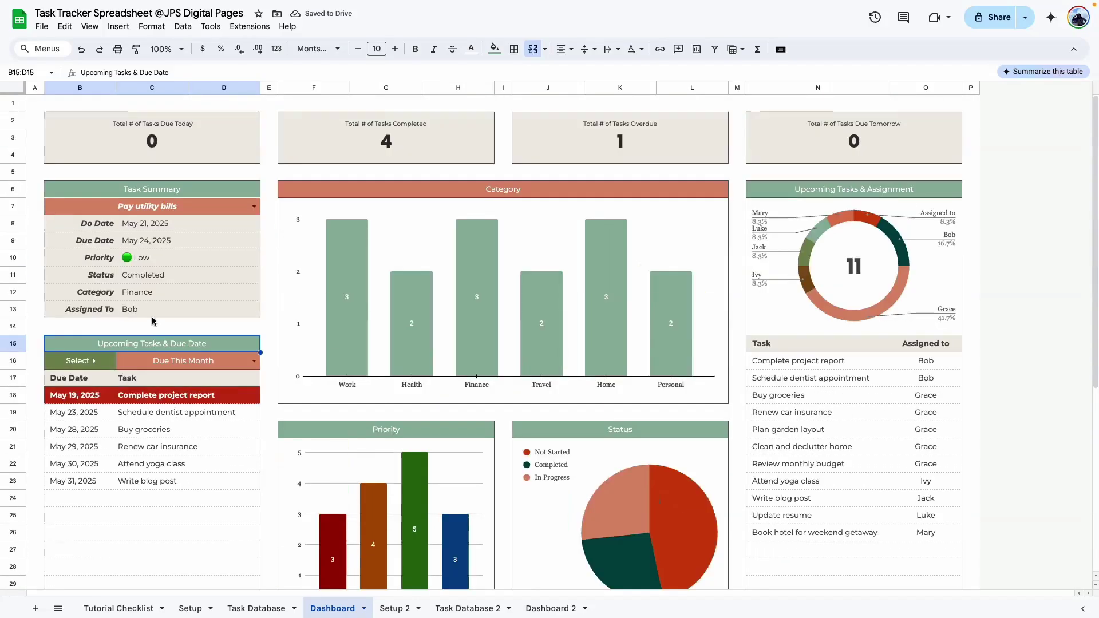
pyautogui.scroll(-2, 164, 257)
pyautogui.click(163, 255)
pyautogui.moveTo(98, 290); pyautogui.dragTo(87, 387)
pyautogui.click(192, 318)
pyautogui.moveTo(194, 314); pyautogui.dragTo(184, 415)
pyautogui.click(197, 491)
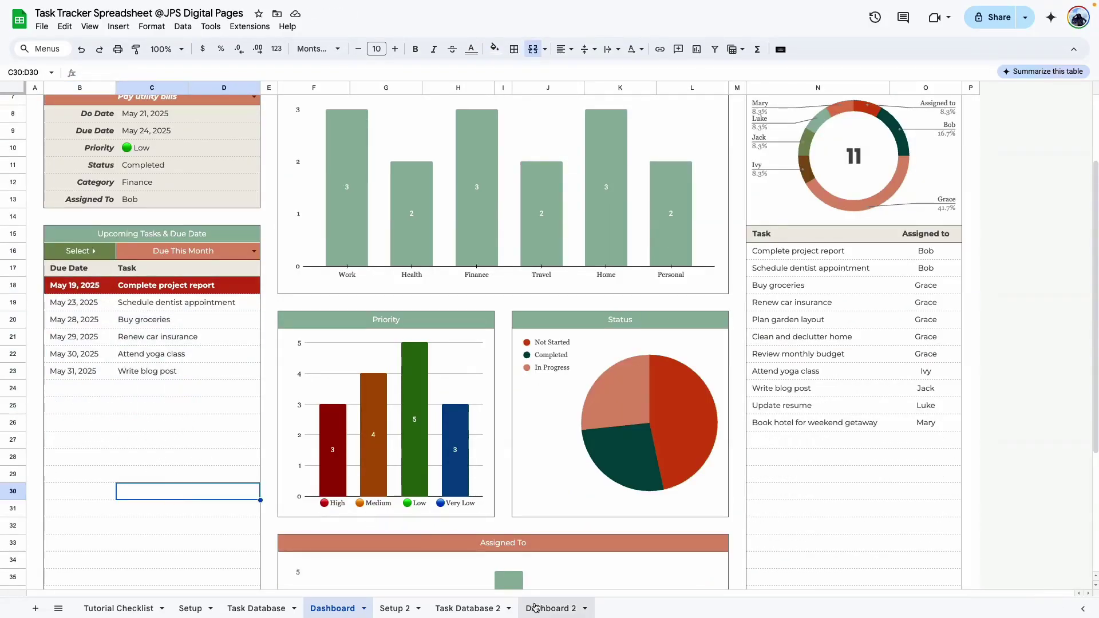
# Apply an outer border around B15:D44 on the Dashboard 2 sheet
pyautogui.click(537, 608)
pyautogui.scroll(6, 108, 245)
pyautogui.scroll(-2, 152, 363)
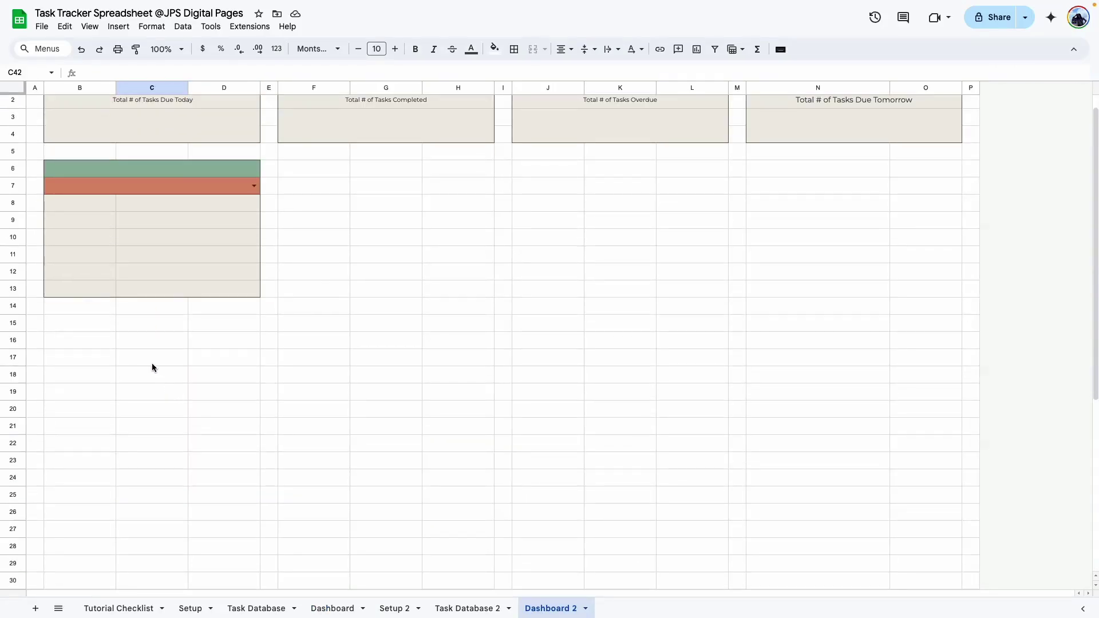
pyautogui.click(63, 238)
pyautogui.moveTo(63, 245); pyautogui.dragTo(210, 535)
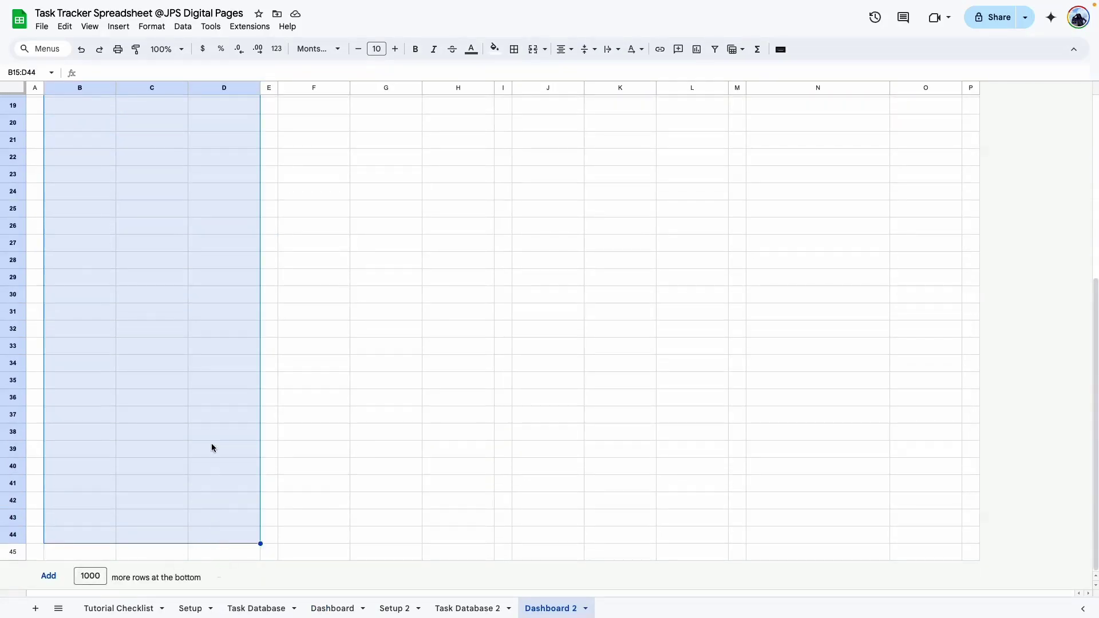
pyautogui.click(514, 49)
pyautogui.click(598, 74)
pyautogui.scroll(4, 174, 317)
# Merge B15:D15 into one header cell and give it an outer border
pyautogui.click(175, 322)
pyautogui.moveTo(71, 254); pyautogui.dragTo(200, 256)
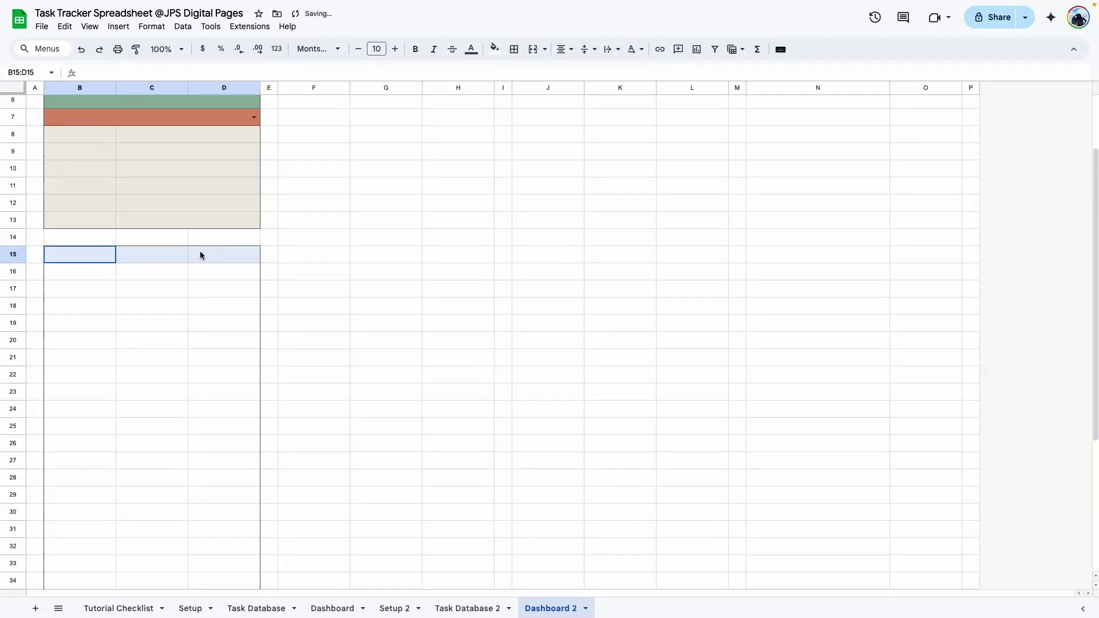
pyautogui.click(533, 49)
pyautogui.click(514, 49)
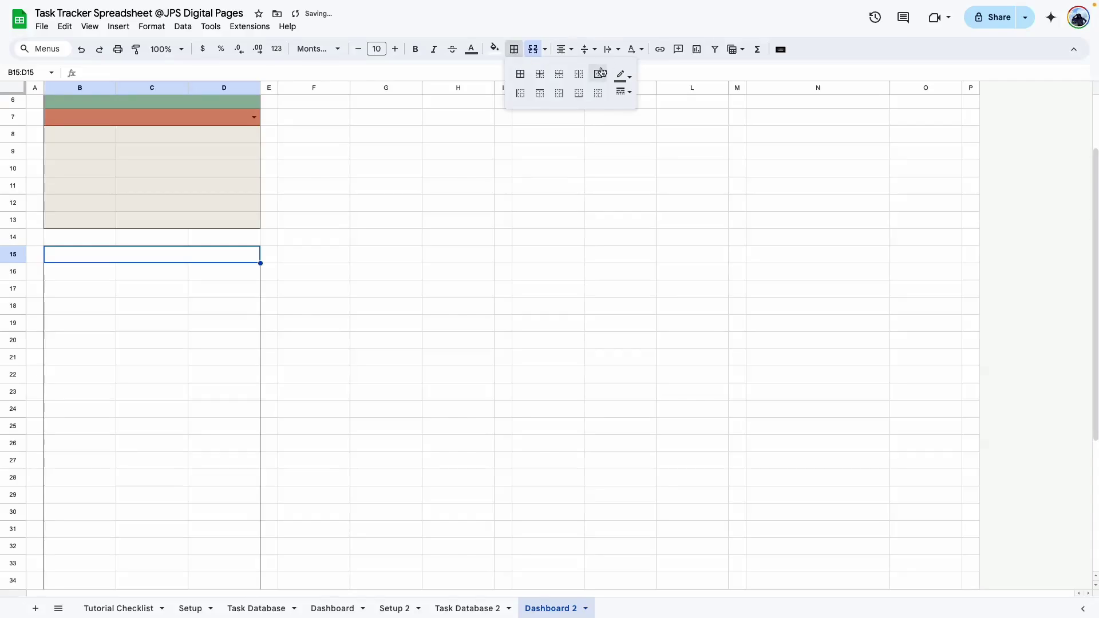
pyautogui.click(401, 305)
# Add a bottom border to B16:D16, directly under the new block's header
pyautogui.moveTo(76, 272); pyautogui.dragTo(224, 272)
pyautogui.click(514, 49)
pyautogui.click(579, 93)
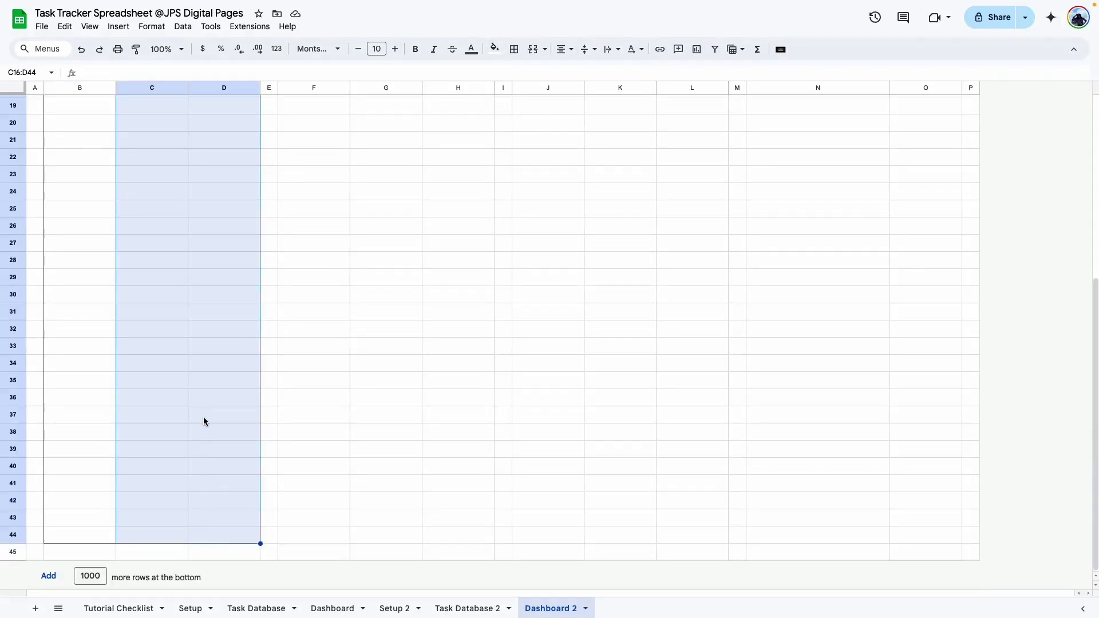
# Merge C16:D44 horizontally and check the merged cells in the block
pyautogui.scroll(4, 204, 417)
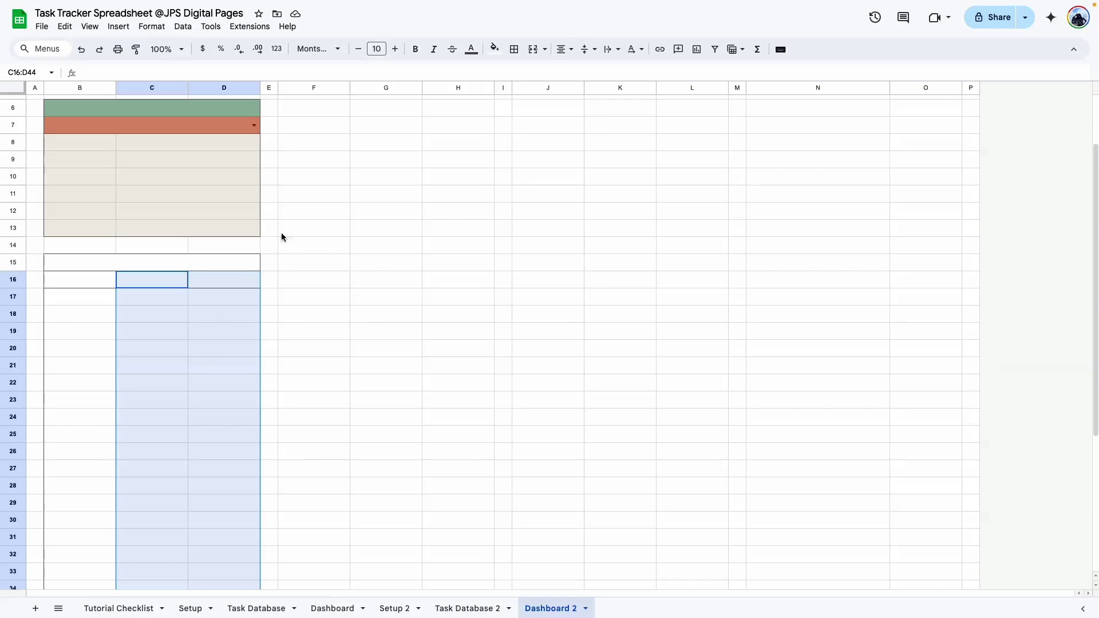
pyautogui.click(545, 51)
pyautogui.click(565, 106)
pyautogui.click(313, 400)
pyautogui.scroll(-4, 195, 475)
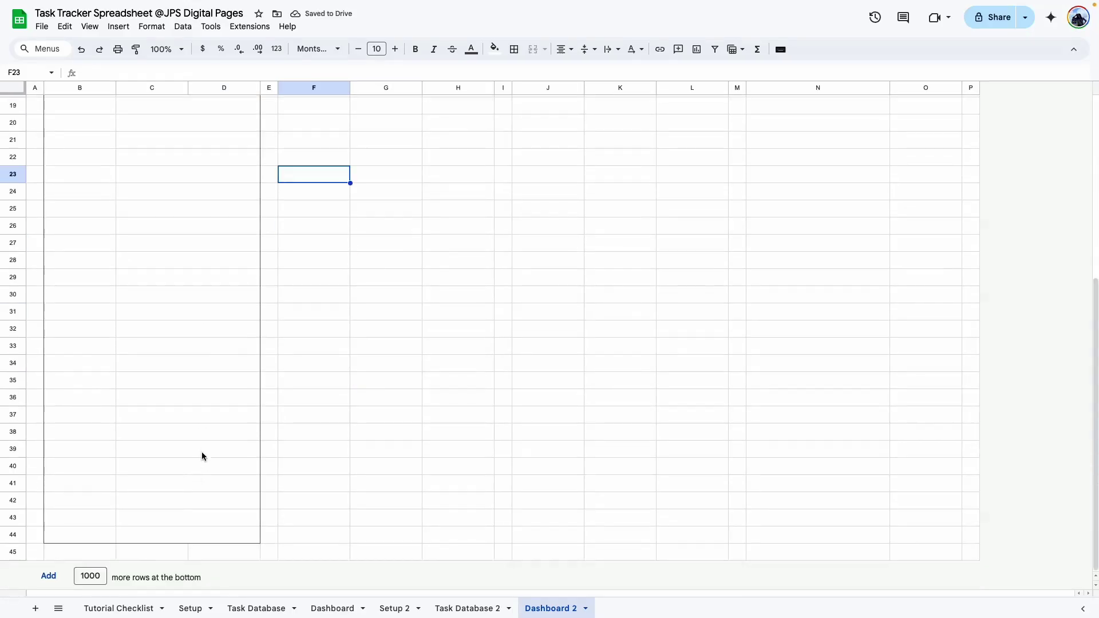
pyautogui.scroll(5, 202, 453)
pyautogui.click(195, 395)
pyautogui.click(172, 530)
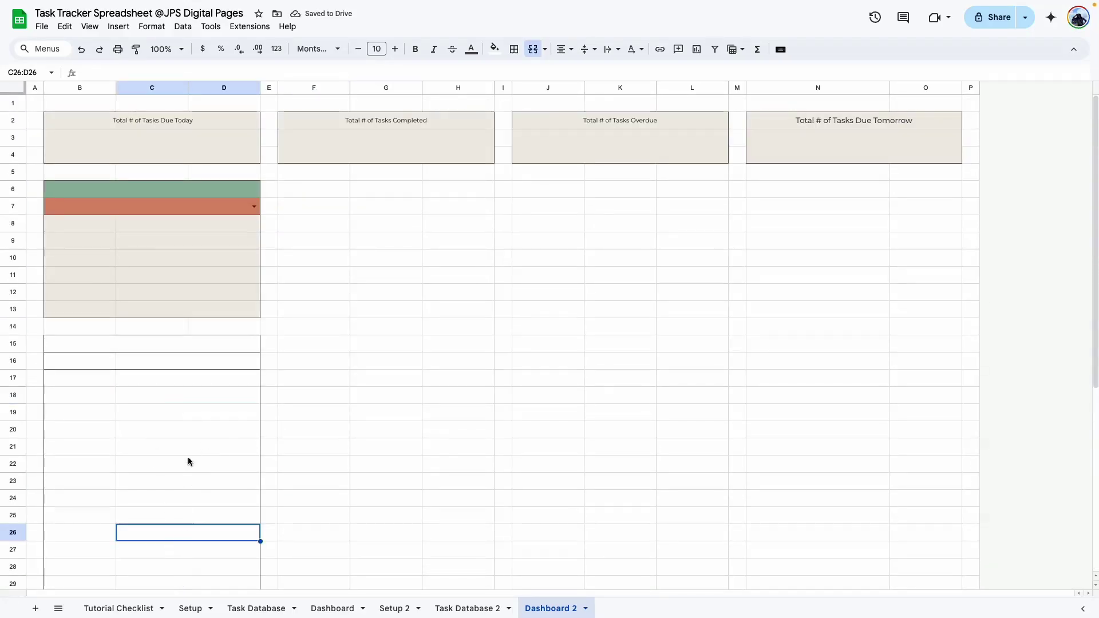
pyautogui.click(158, 367)
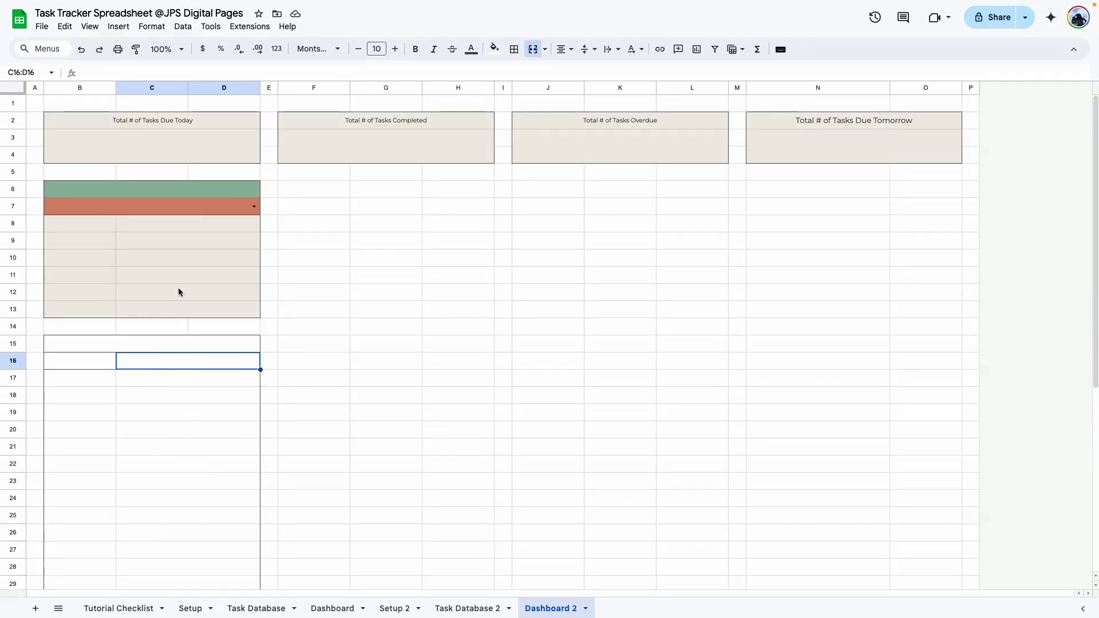
# Add a dropdown to C16:D16 with the items Due Today, Due This Week and Due This Month, without multiple selections
pyautogui.click(326, 608)
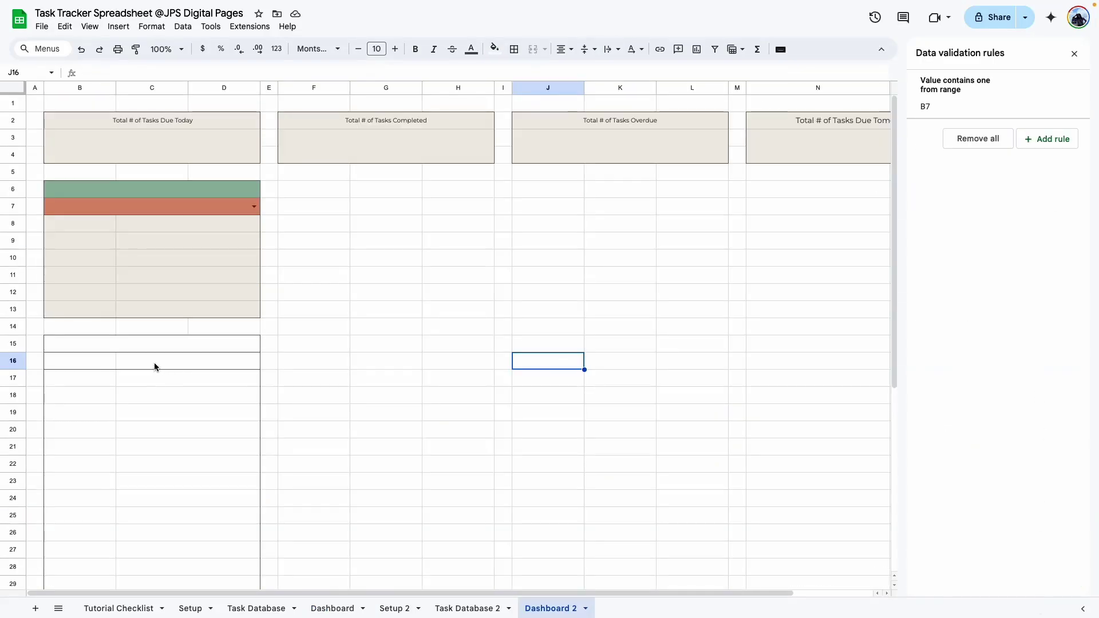
pyautogui.click(150, 363)
pyautogui.click(1046, 139)
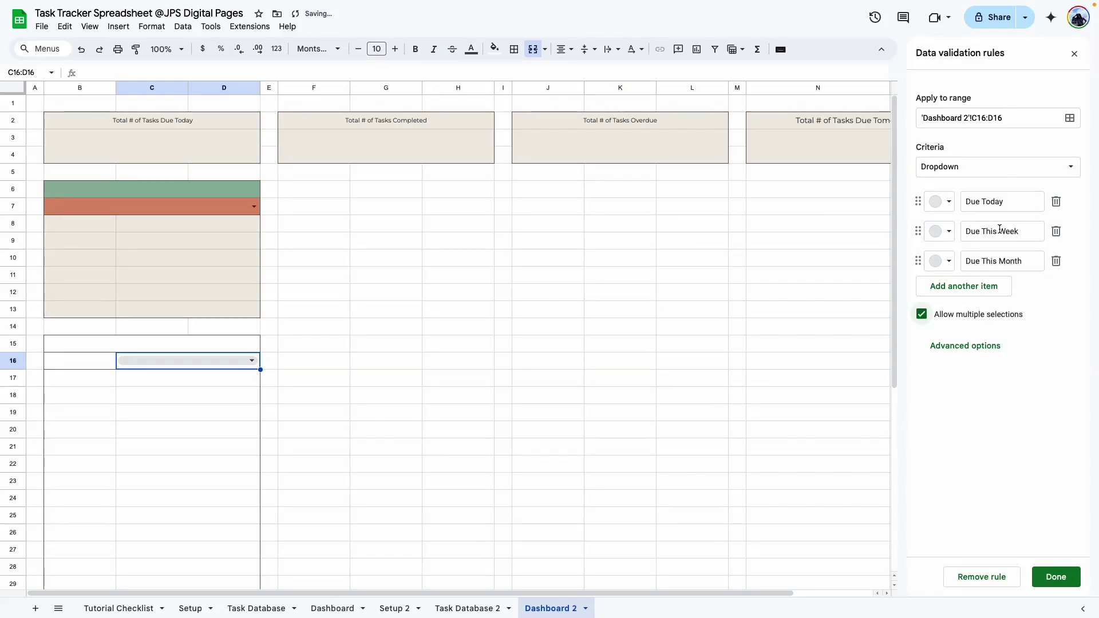
pyautogui.click(931, 321)
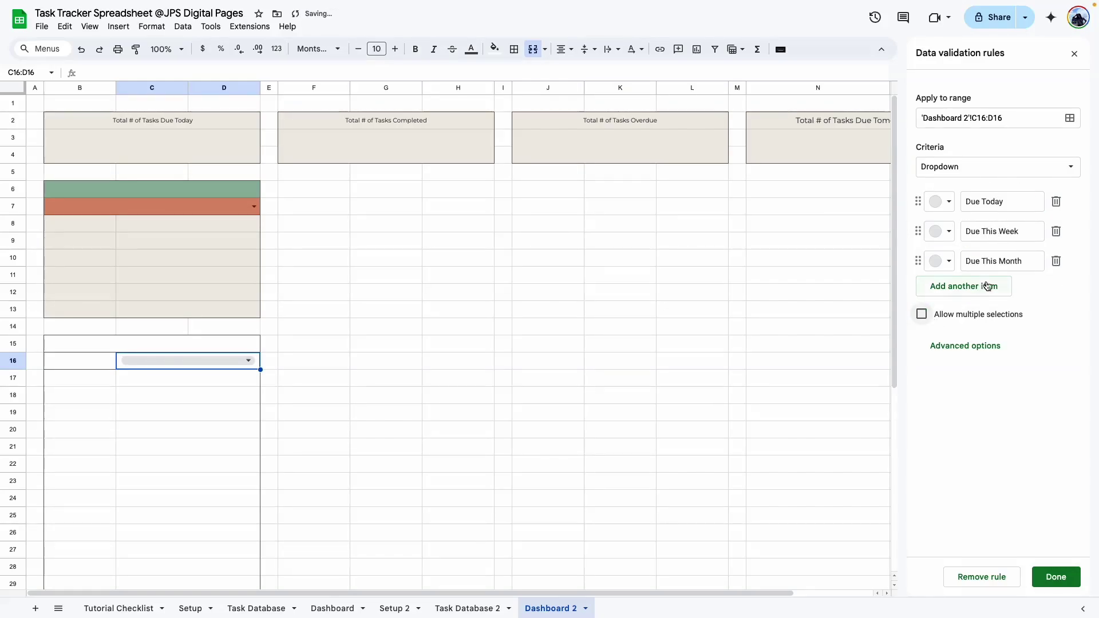
# Set the due date dropdown's display style to Arrow in the advanced options and save the rule
pyautogui.click(967, 347)
pyautogui.click(923, 495)
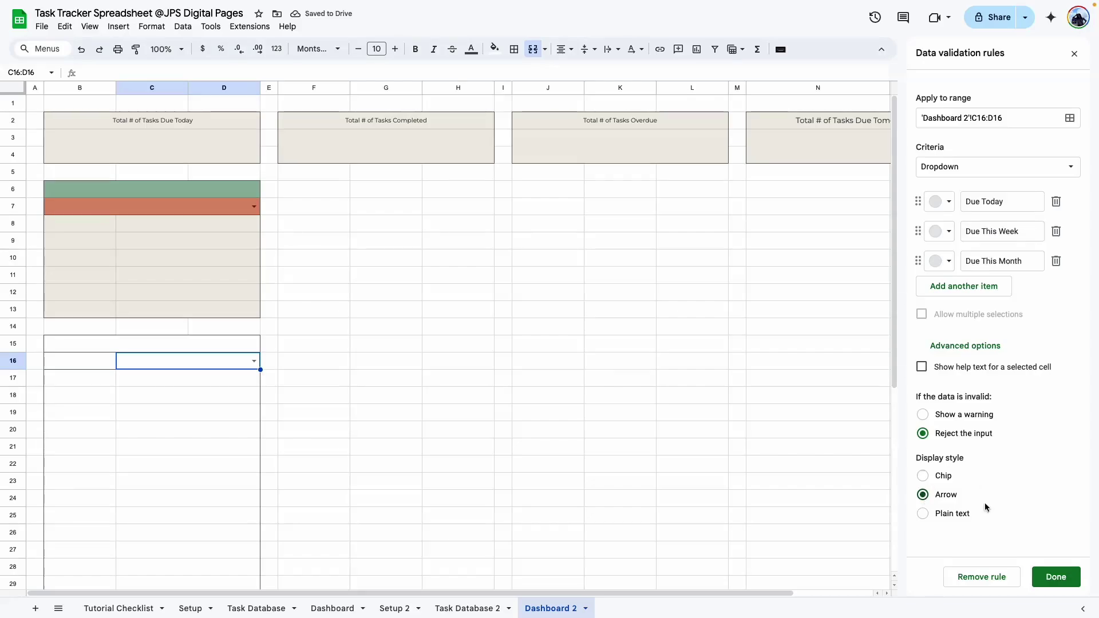
pyautogui.click(1057, 577)
# Fill the header B15:D15 with sage green, B16 with olive green, and the dropdown cell C16:D16 with terracotta
pyautogui.click(314, 395)
pyautogui.click(149, 344)
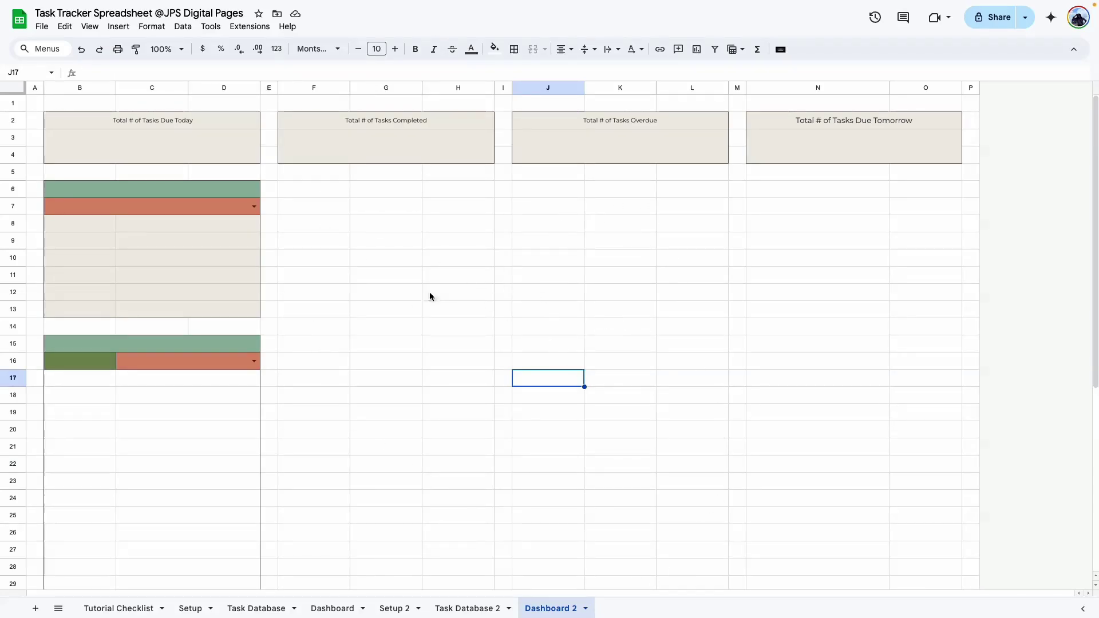
# Examine the chart blocks on the Dashboard sheet, including the Category block's range F6:L18 and its alignment with row 6
pyautogui.click(332, 609)
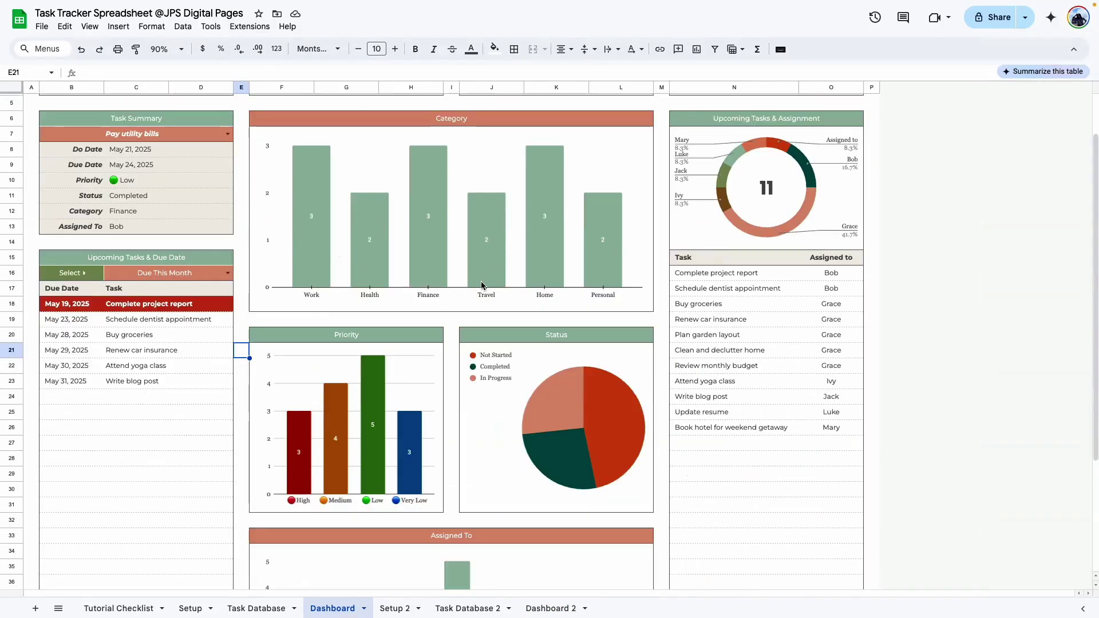
pyautogui.scroll(2, 481, 285)
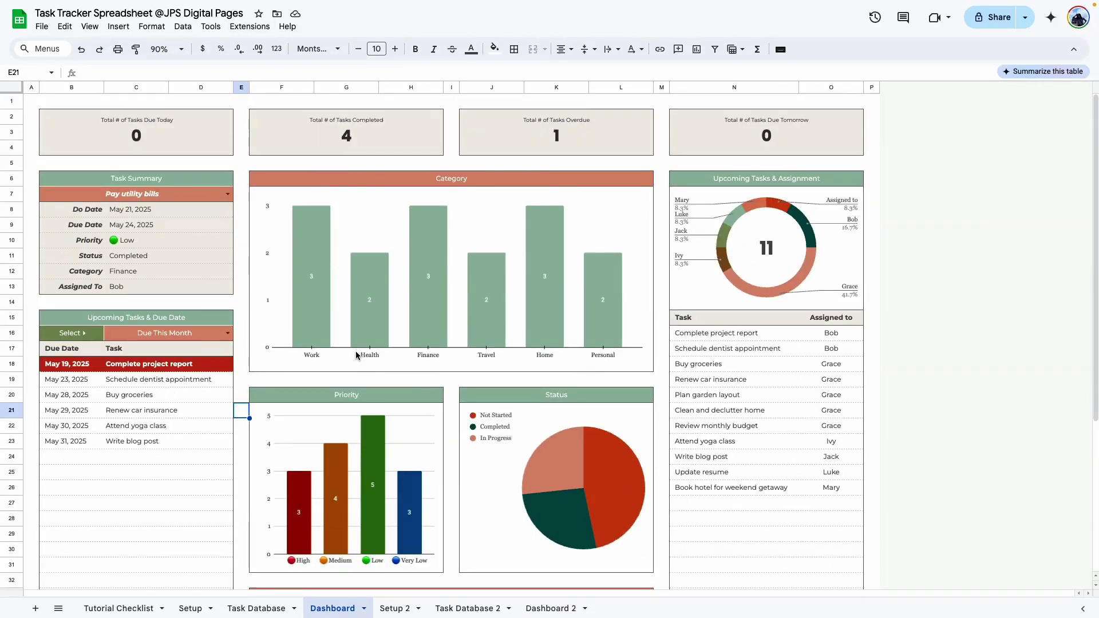
pyautogui.scroll(-3, 356, 355)
pyautogui.scroll(-4, 520, 433)
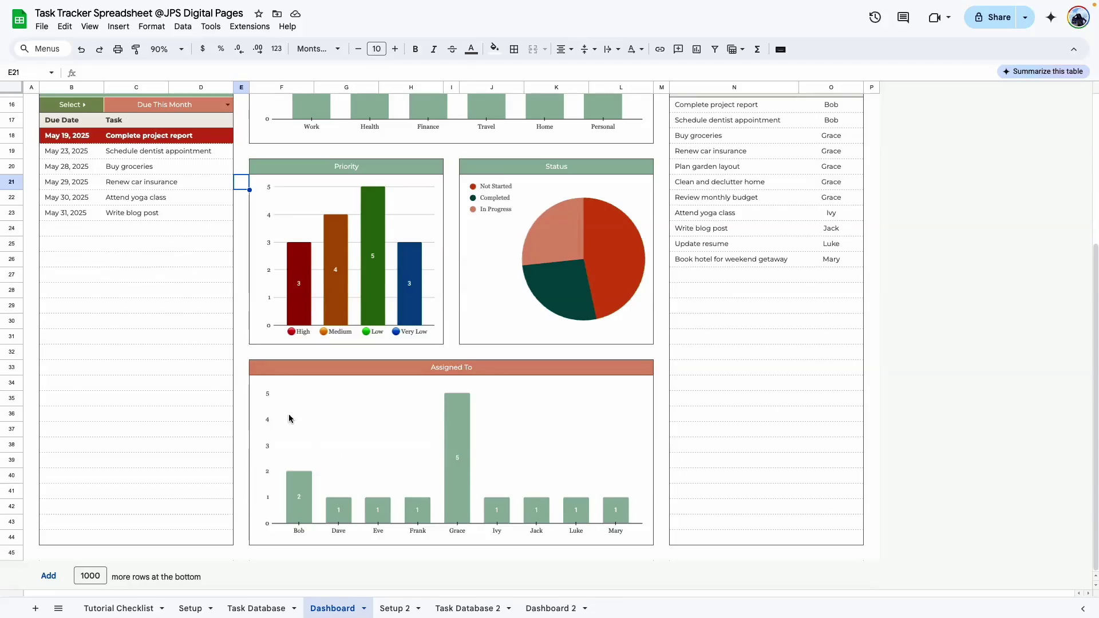
pyautogui.scroll(7, 493, 511)
pyautogui.moveTo(304, 178); pyautogui.dragTo(290, 364)
pyautogui.click(284, 381)
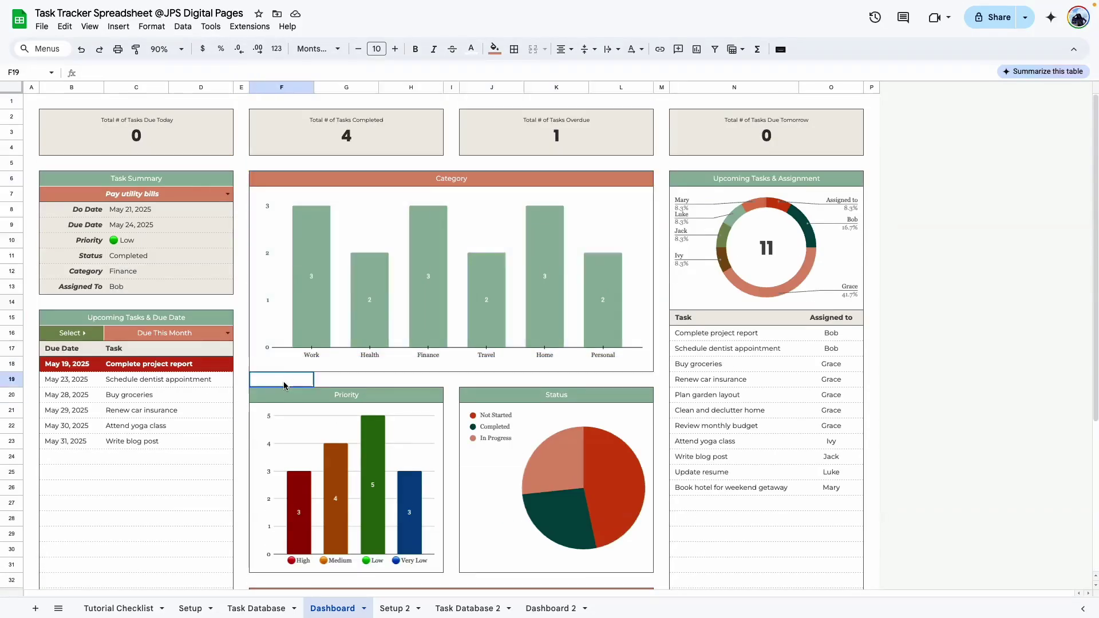
pyautogui.moveTo(270, 175); pyautogui.dragTo(296, 363)
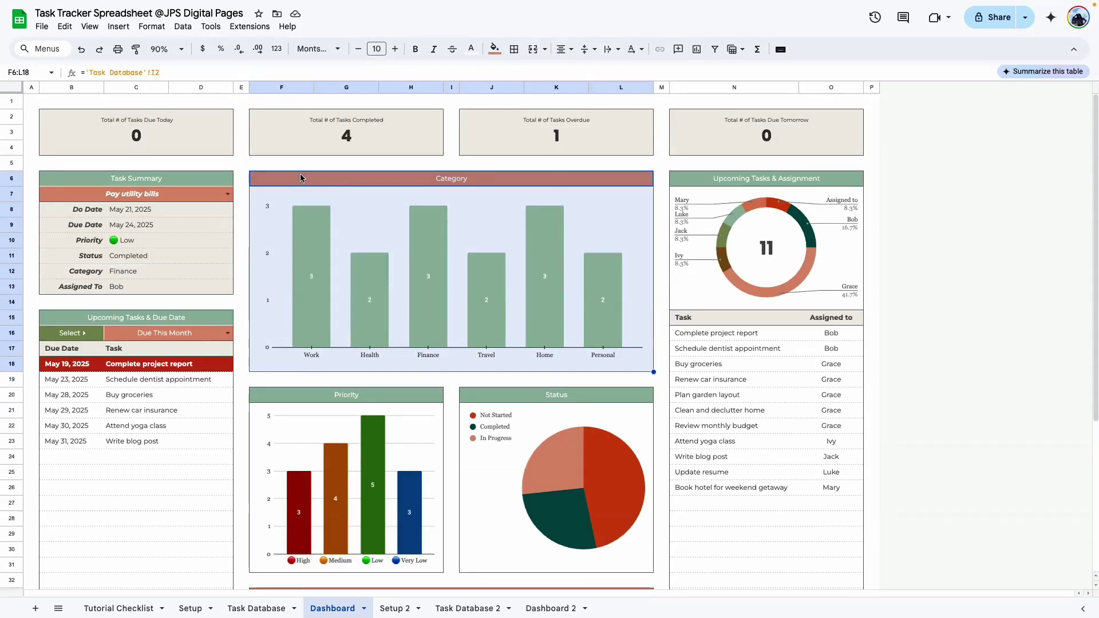
pyautogui.click(11, 180)
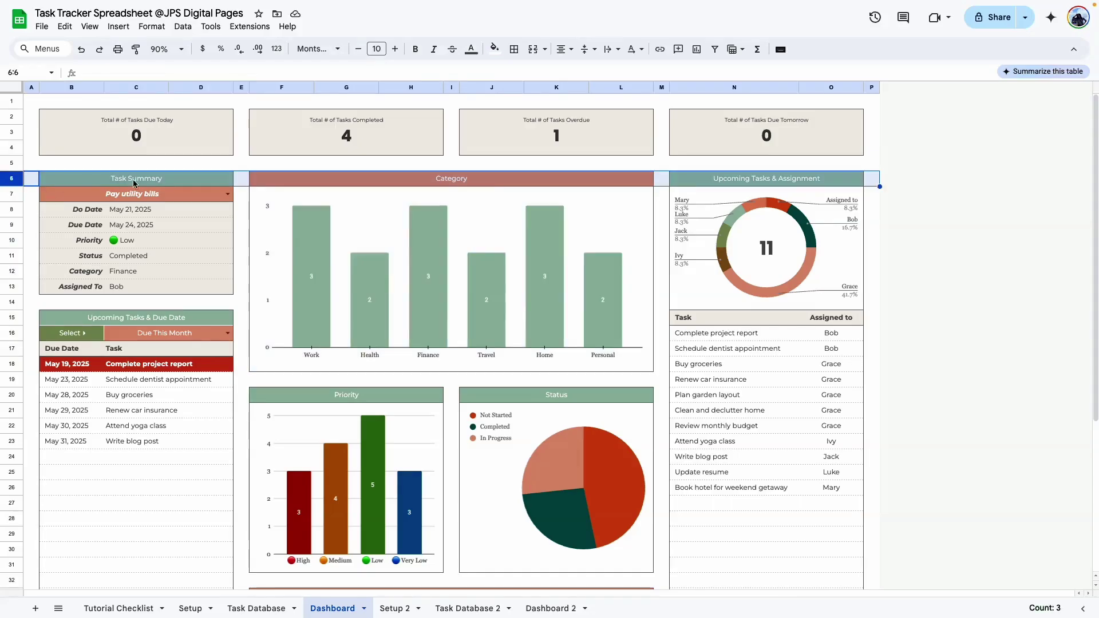
# Outline the range F6:L18 on the Dashboard 2 sheet with an outer border, matching the Category block on Dashboard
pyautogui.click(8, 365)
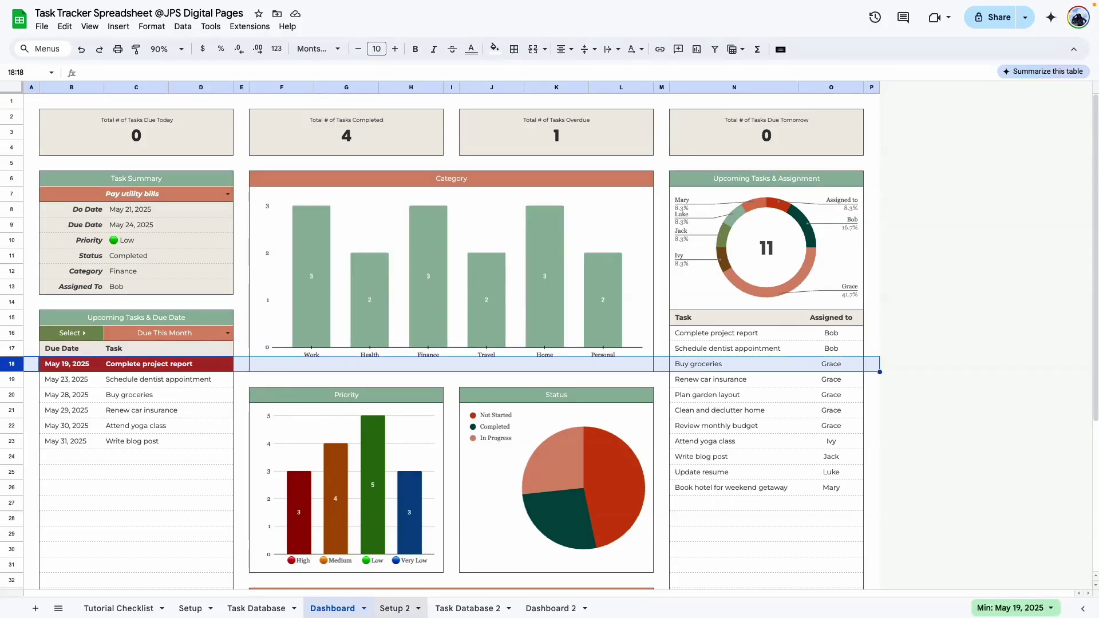
pyautogui.click(551, 608)
pyautogui.click(342, 197)
pyautogui.moveTo(259, 174); pyautogui.dragTo(653, 371)
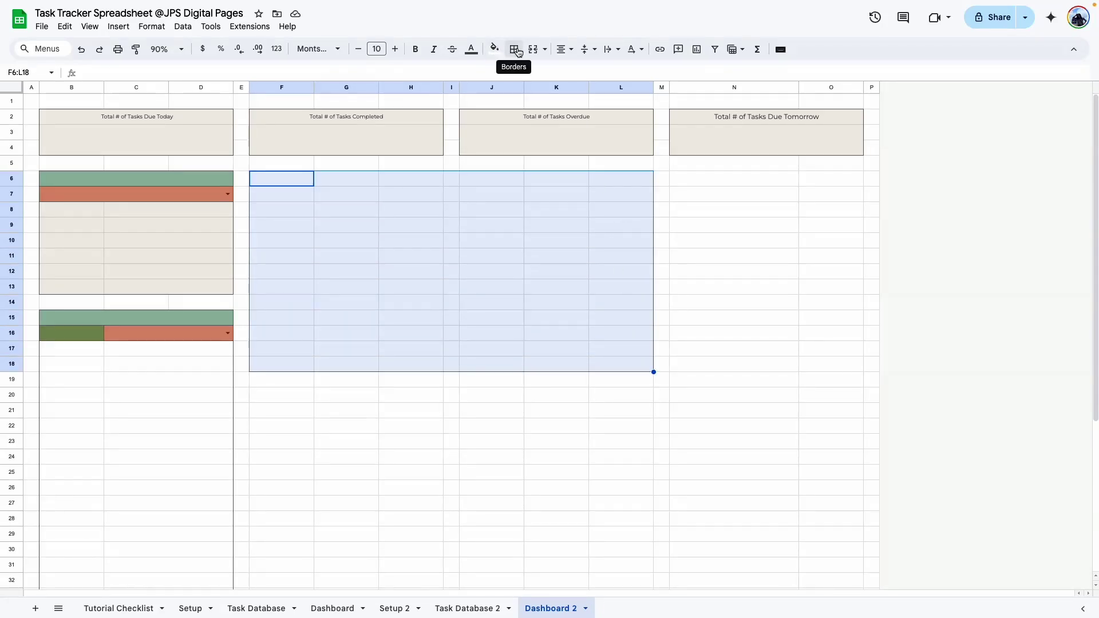
pyautogui.click(514, 49)
pyautogui.click(600, 74)
pyautogui.click(347, 255)
# Add an outer border to the chart block's first row, F6:L6, and merge it into one header cell
pyautogui.moveTo(287, 178); pyautogui.dragTo(624, 178)
pyautogui.click(514, 49)
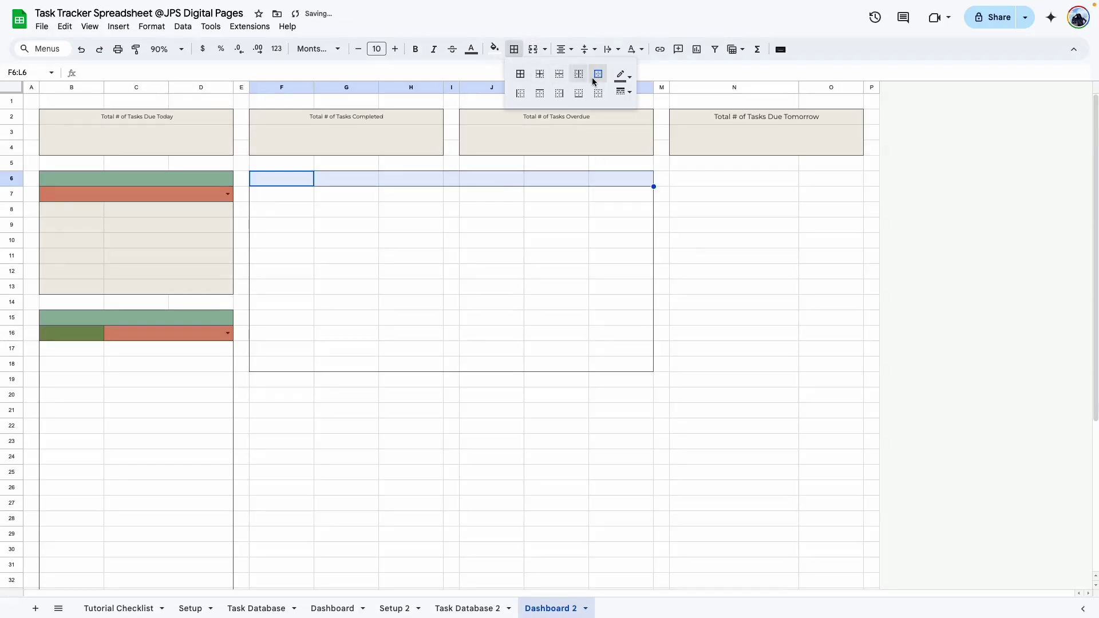
pyautogui.click(535, 49)
pyautogui.click(451, 256)
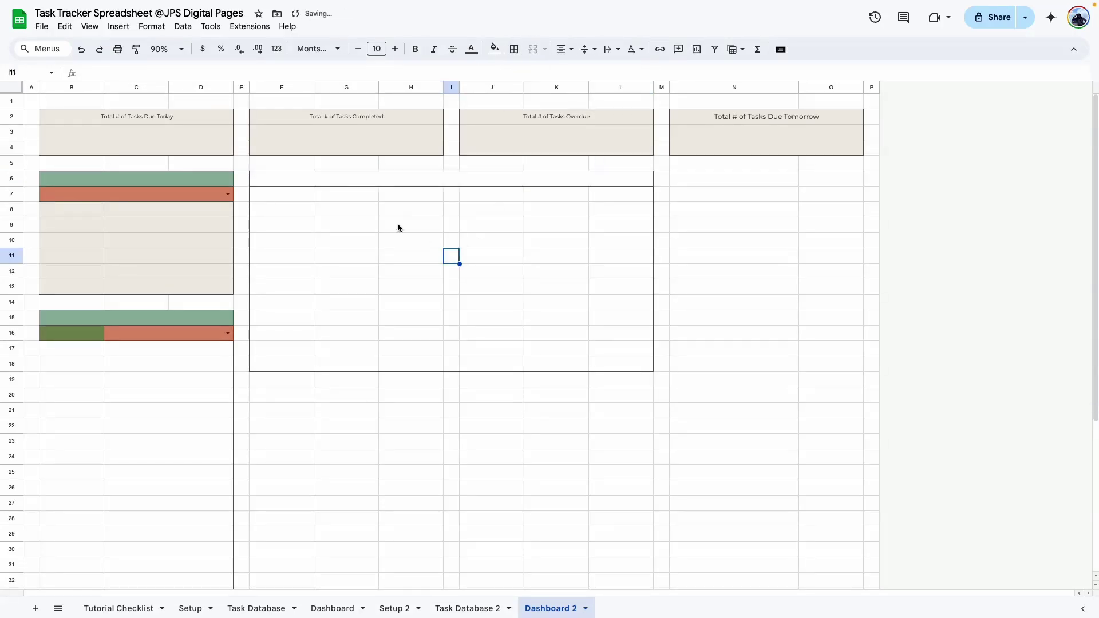
# Fill the merged header F6:L6 with sage green
pyautogui.click(297, 178)
pyautogui.click(495, 48)
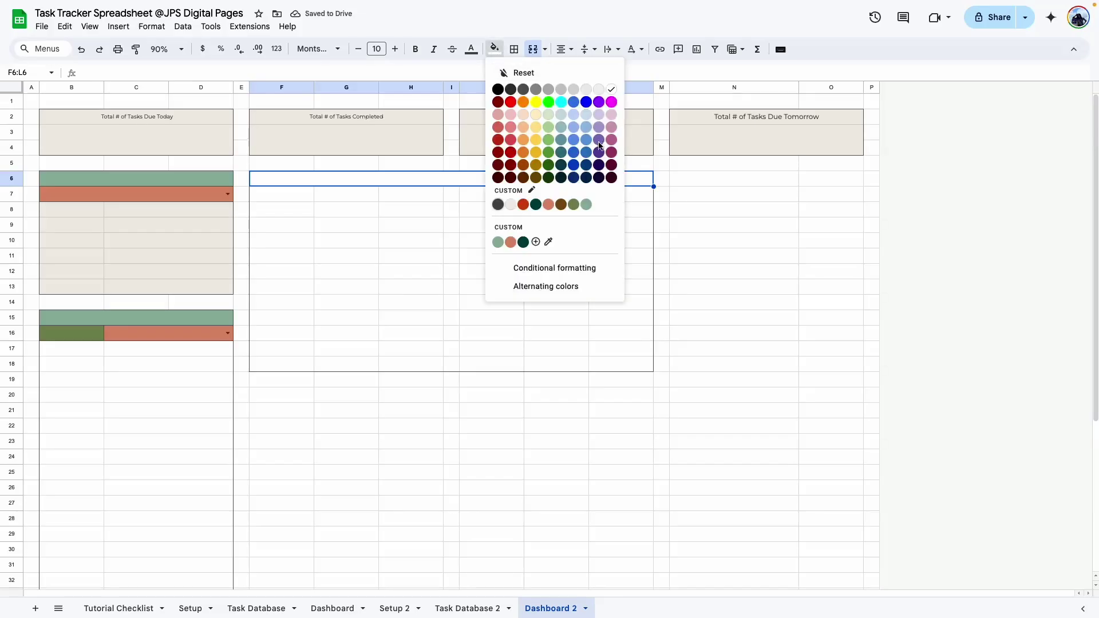
pyautogui.click(553, 213)
pyautogui.click(492, 333)
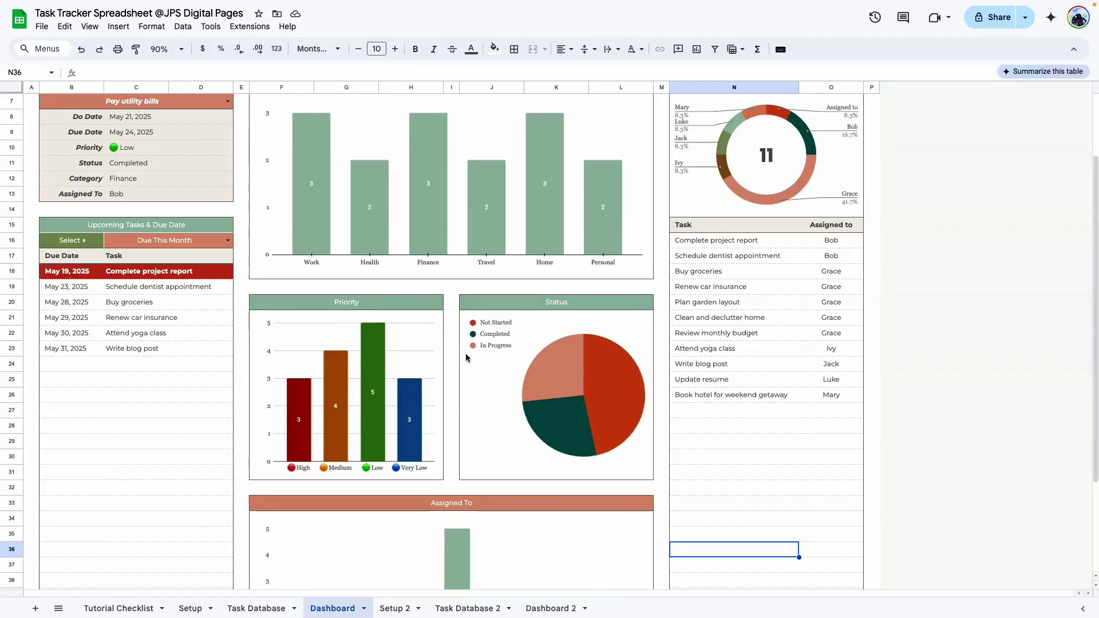
# Check the Priority block's range on Dashboard and outline the same range, F20:H31, on Dashboard 2 with an outer border
pyautogui.click(367, 482)
pyautogui.moveTo(367, 483); pyautogui.dragTo(367, 478)
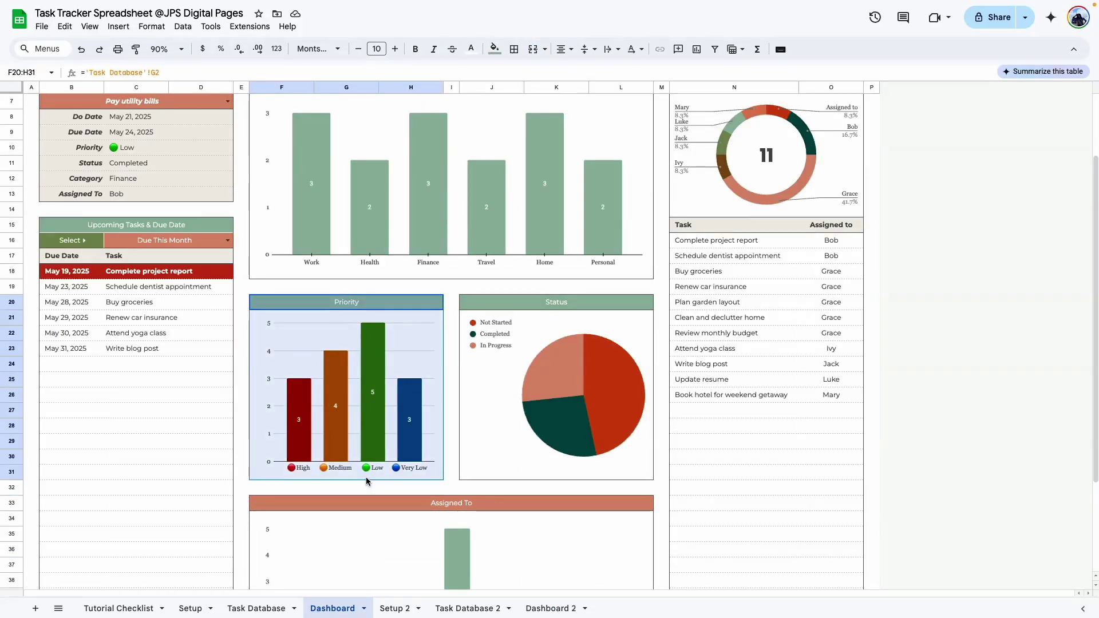
pyautogui.click(542, 609)
pyautogui.moveTo(275, 311); pyautogui.dragTo(427, 480)
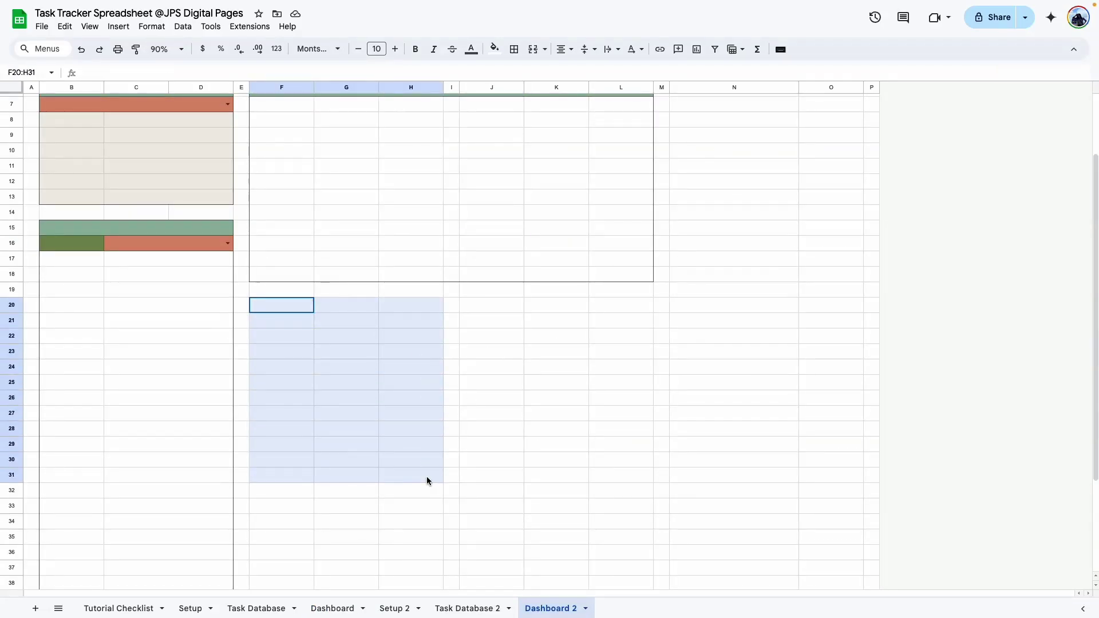
pyautogui.click(514, 49)
pyautogui.click(598, 74)
# Add an outer border to the header cells F20:H20 and fill them with terracotta
pyautogui.moveTo(275, 302); pyautogui.dragTo(431, 305)
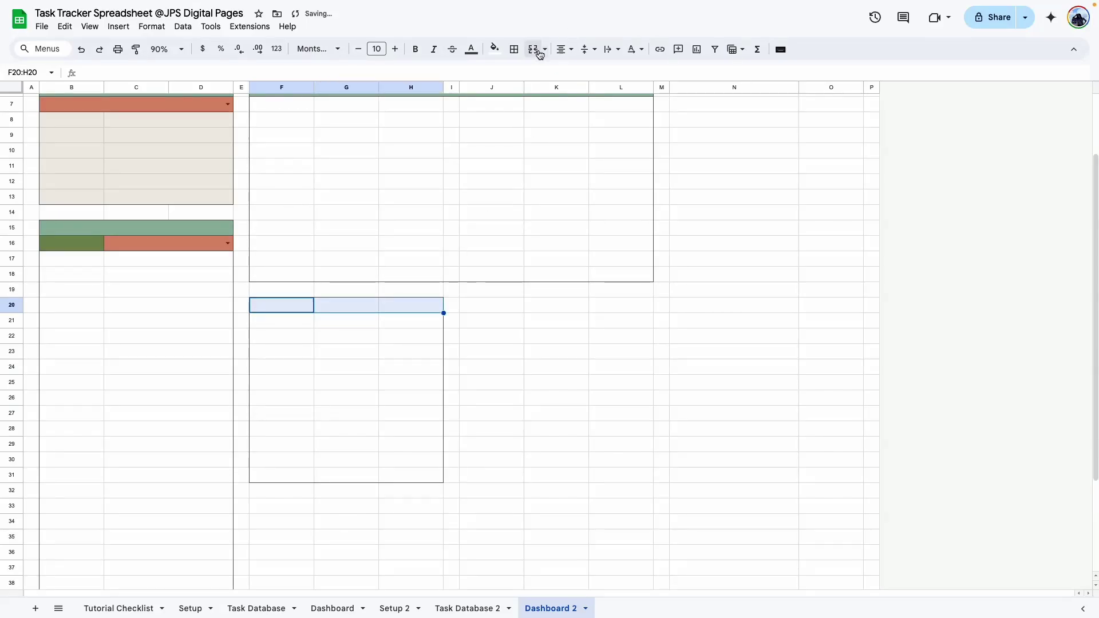
pyautogui.click(514, 49)
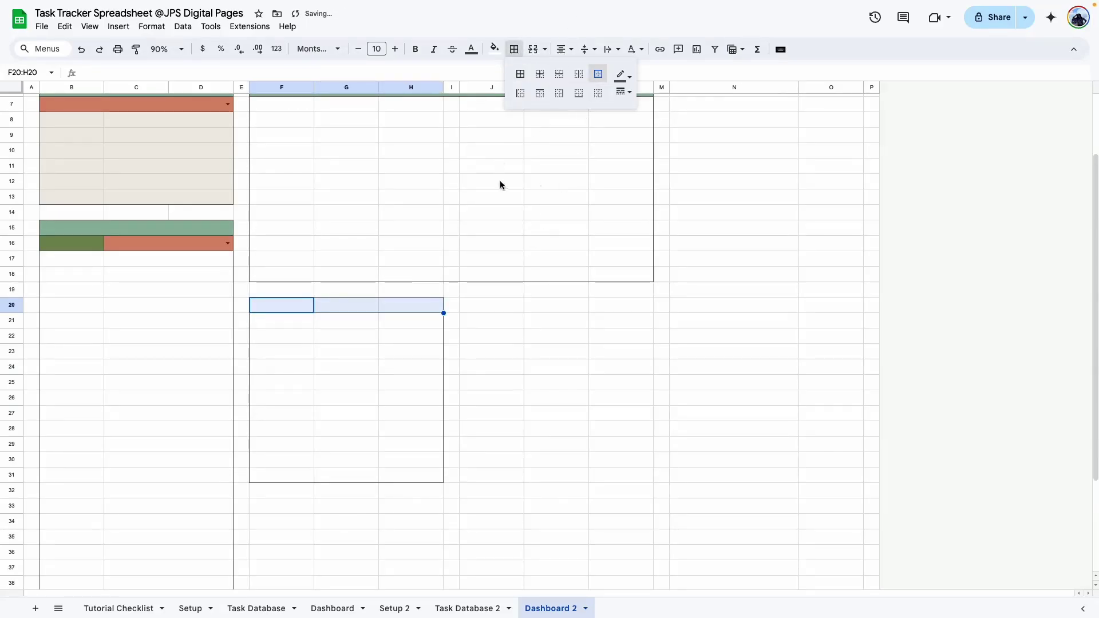
pyautogui.click(494, 350)
pyautogui.click(286, 293)
pyautogui.moveTo(283, 304); pyautogui.dragTo(421, 305)
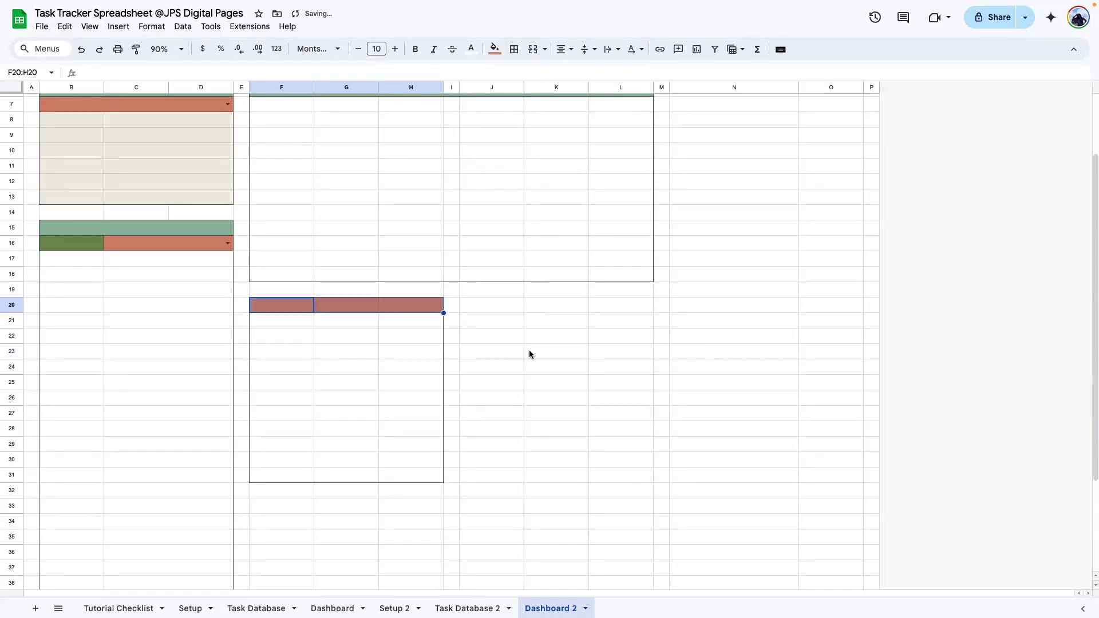
pyautogui.click(529, 349)
# Merge F20:H20 into one header cell
pyautogui.moveTo(279, 306); pyautogui.dragTo(425, 304)
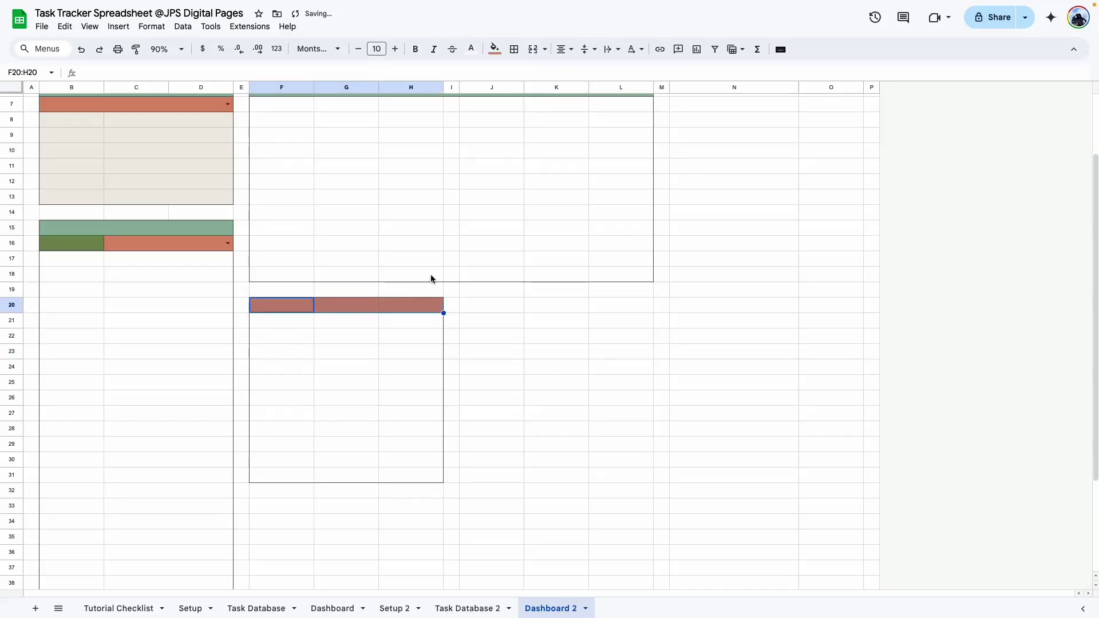
pyautogui.click(531, 50)
pyautogui.click(621, 444)
# Copy the formatting of the block F20:H31 to J20:L31 with Paint format
pyautogui.moveTo(287, 305); pyautogui.dragTo(389, 484)
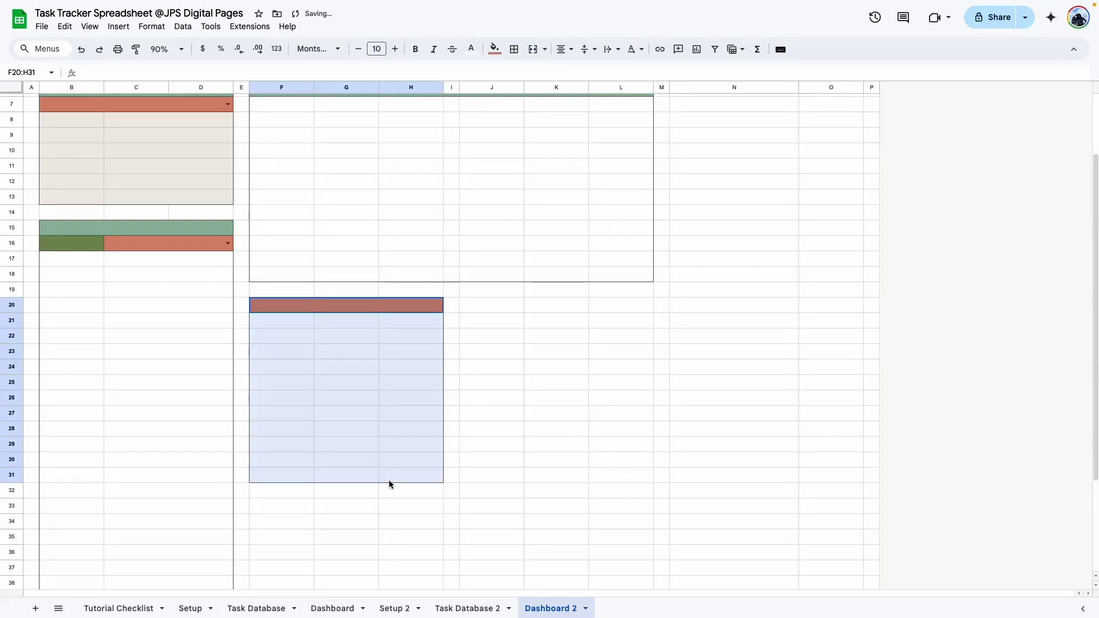
pyautogui.click(136, 49)
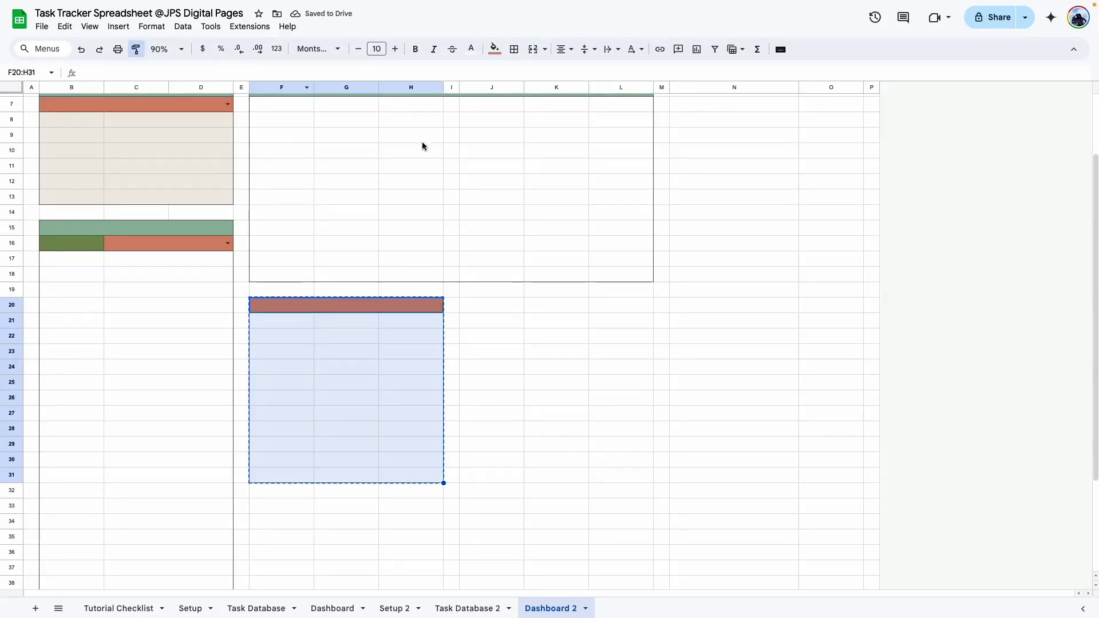
pyautogui.click(469, 307)
pyautogui.click(712, 417)
pyautogui.scroll(2, 447, 344)
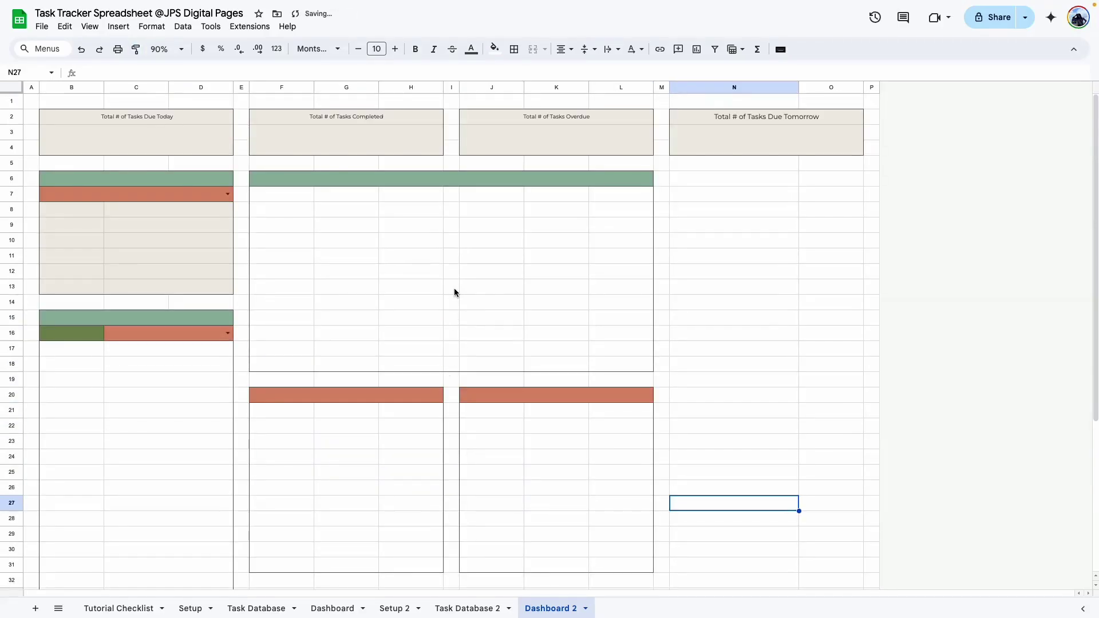
# Copy the formatting of the large chart block F6:L18 to the area starting at F33, below the two smaller blocks
pyautogui.scroll(-2, 455, 292)
pyautogui.scroll(-4, 446, 412)
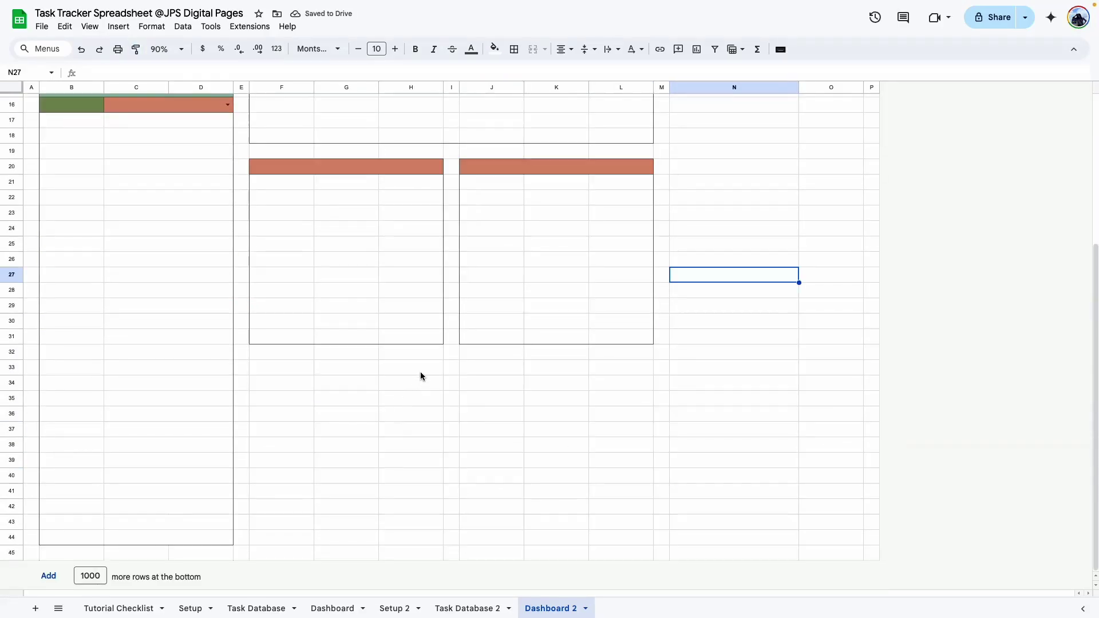
pyautogui.scroll(-5, 403, 393)
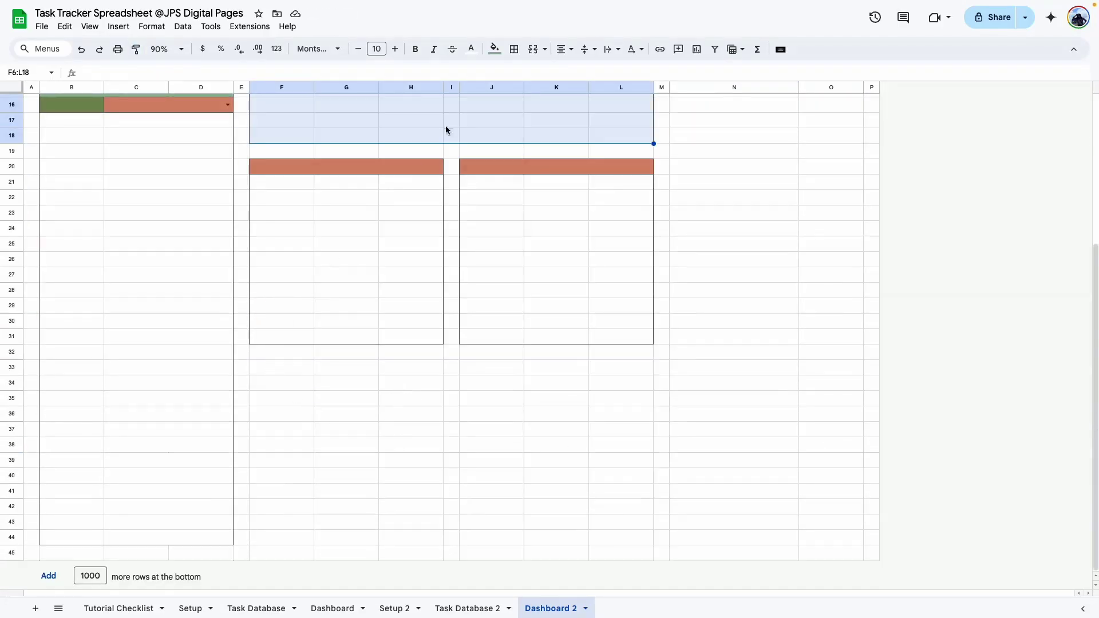
pyautogui.scroll(5, 435, 183)
pyautogui.scroll(-5, 384, 350)
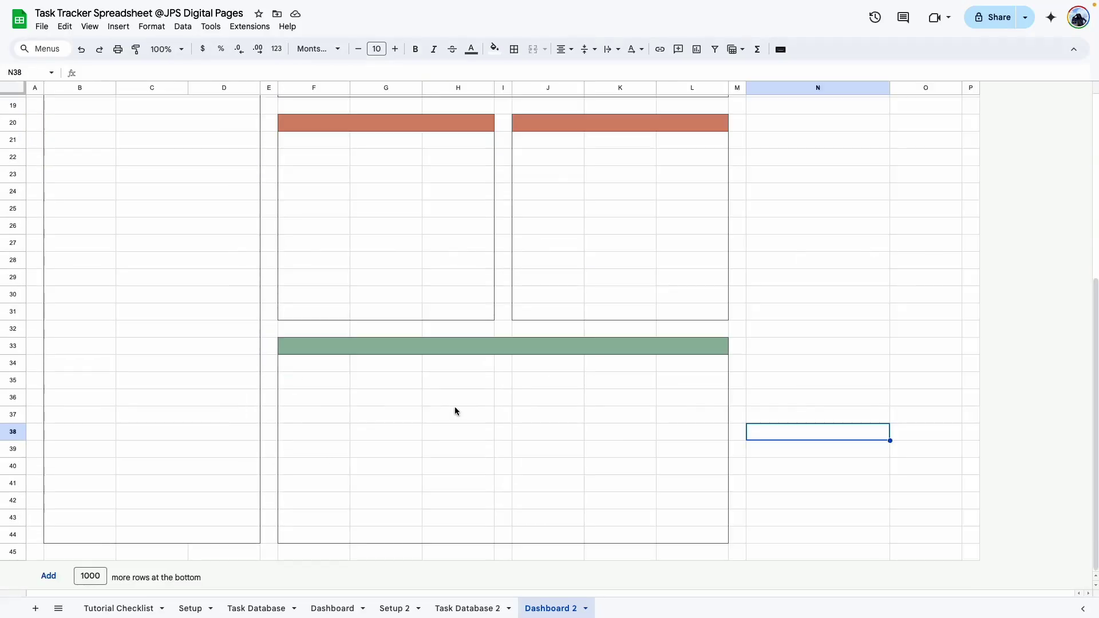
pyautogui.scroll(5, 455, 406)
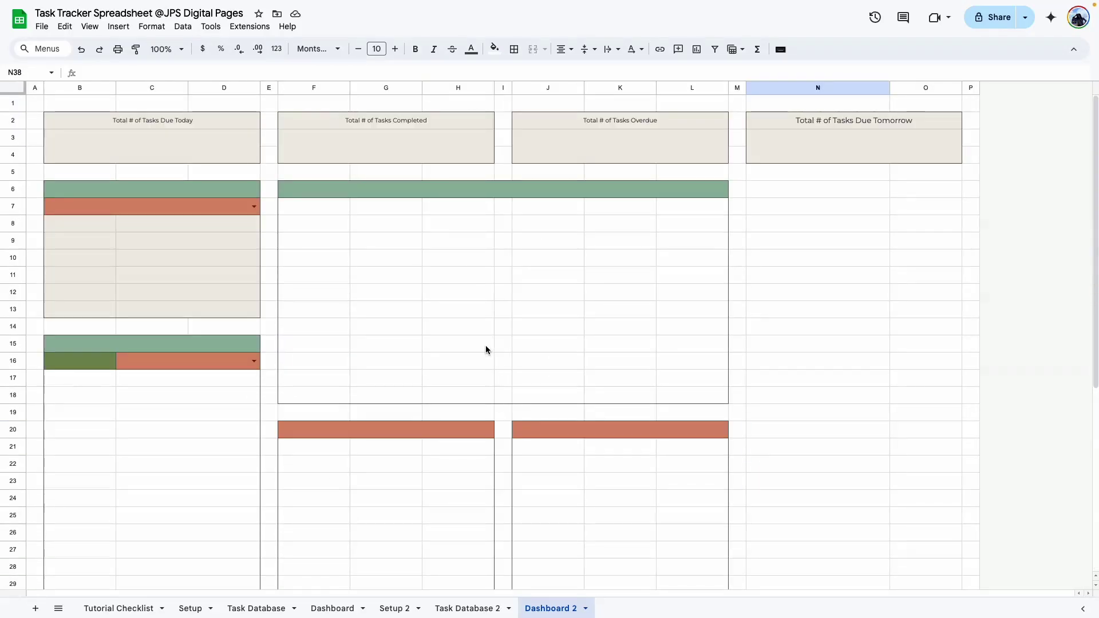
pyautogui.scroll(-5, 486, 351)
pyautogui.click(487, 448)
# Outline N6:O14 on Dashboard 2 to match Dashboard's Upcoming Tasks & Assignment block, and merge N6:O6 as its bordered header
pyautogui.click(333, 606)
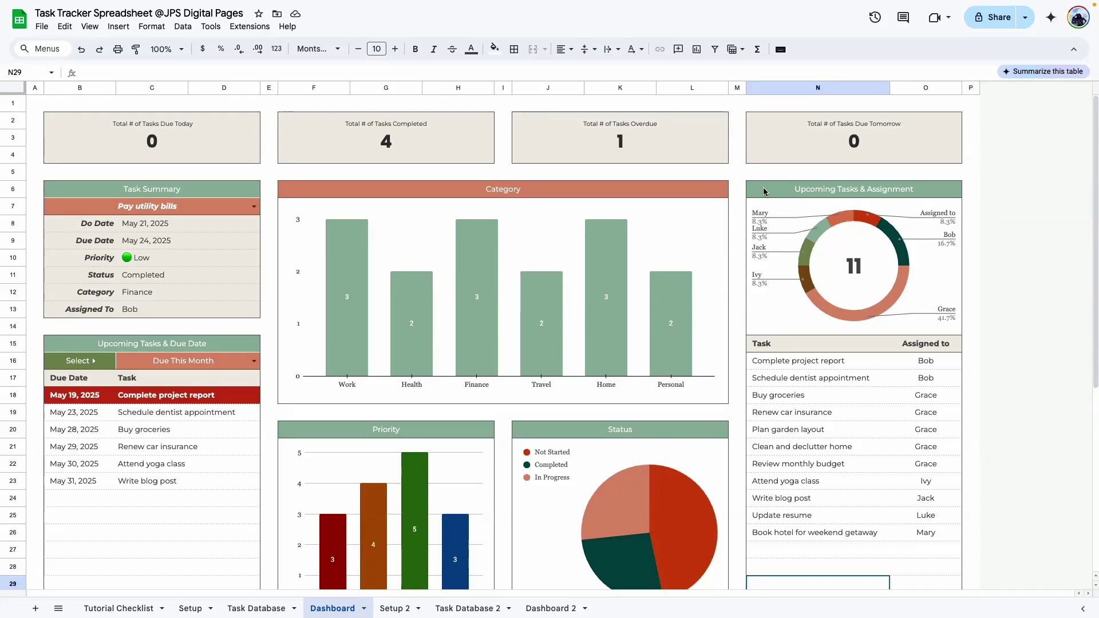
pyautogui.moveTo(765, 191); pyautogui.dragTo(924, 311)
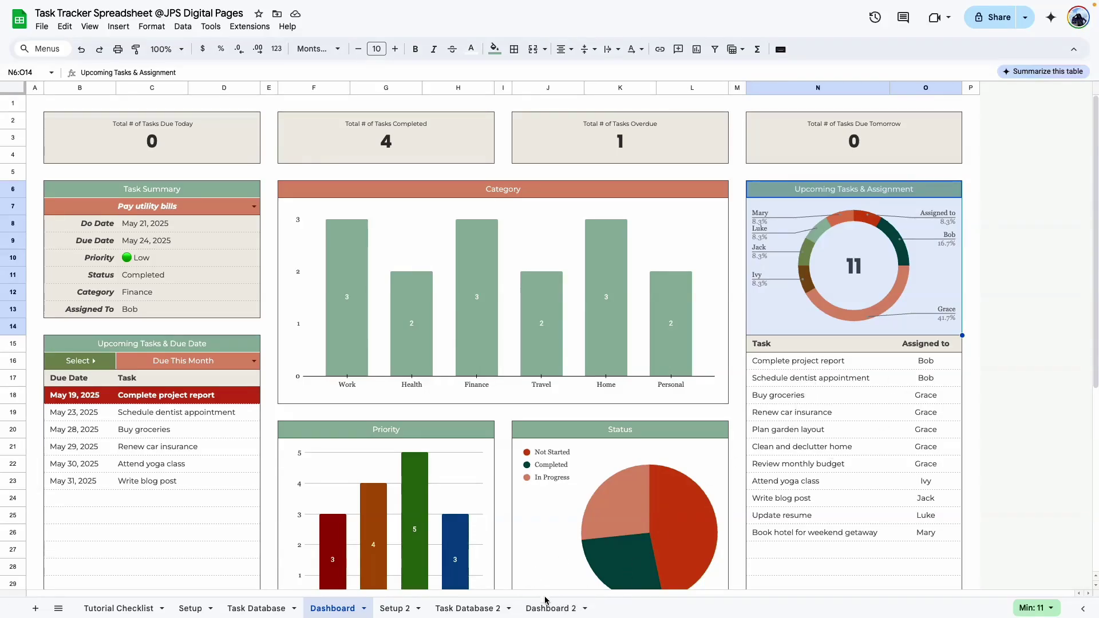
pyautogui.click(561, 608)
pyautogui.moveTo(832, 262); pyautogui.dragTo(943, 330)
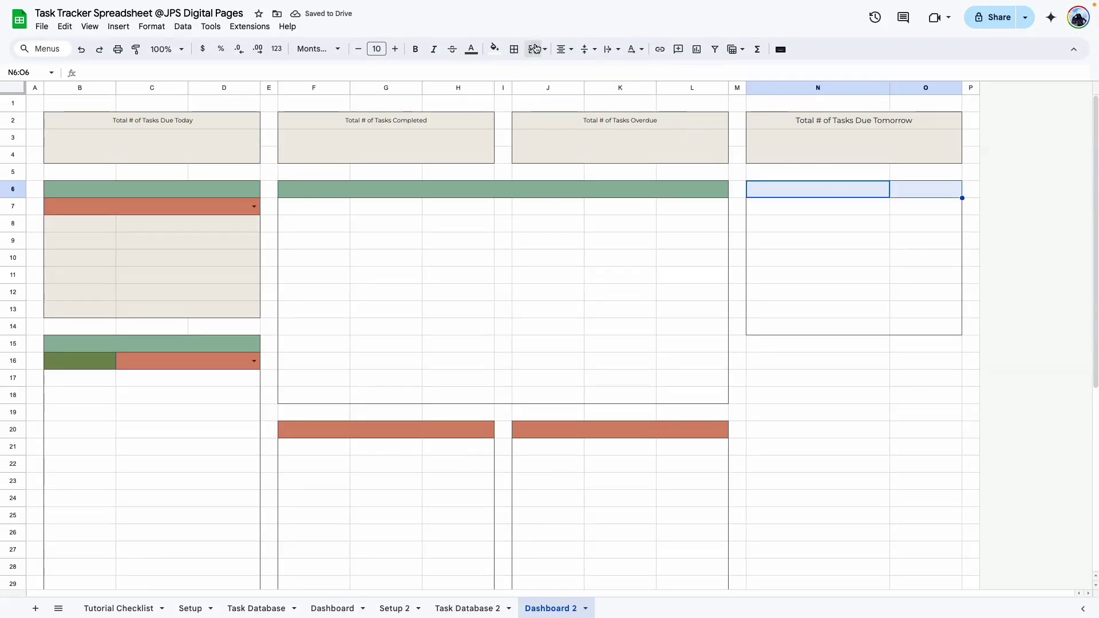
pyautogui.click(535, 50)
# Merge N15:O15 into one cell and give it an outer border
pyautogui.moveTo(771, 248); pyautogui.dragTo(931, 251)
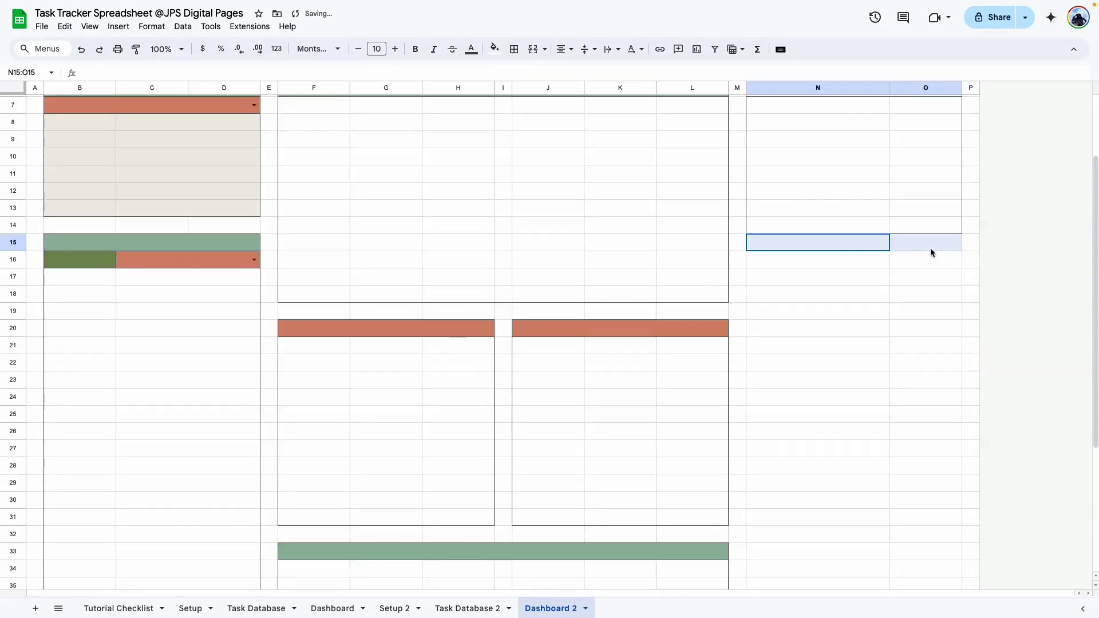
pyautogui.click(533, 49)
pyautogui.click(514, 49)
pyautogui.click(599, 74)
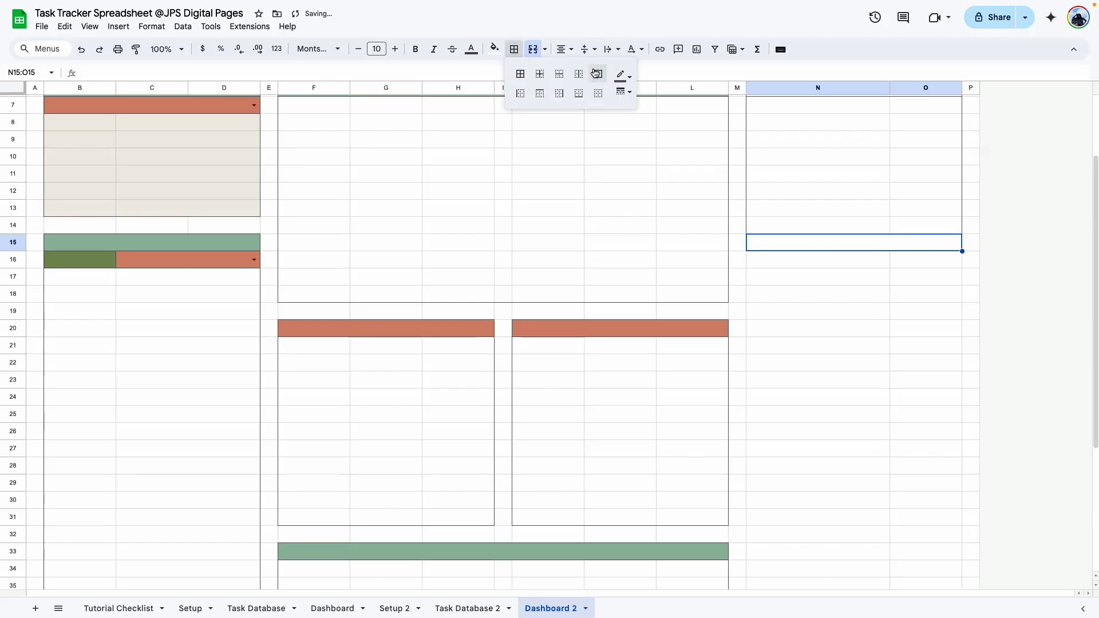
pyautogui.click(773, 362)
# Outline the task list area N16:O44 with an outer border
pyautogui.click(765, 262)
pyautogui.press('super+shift+Down')
pyautogui.keyDown('shift'); pyautogui.click(897, 529); pyautogui.keyUp('shift')
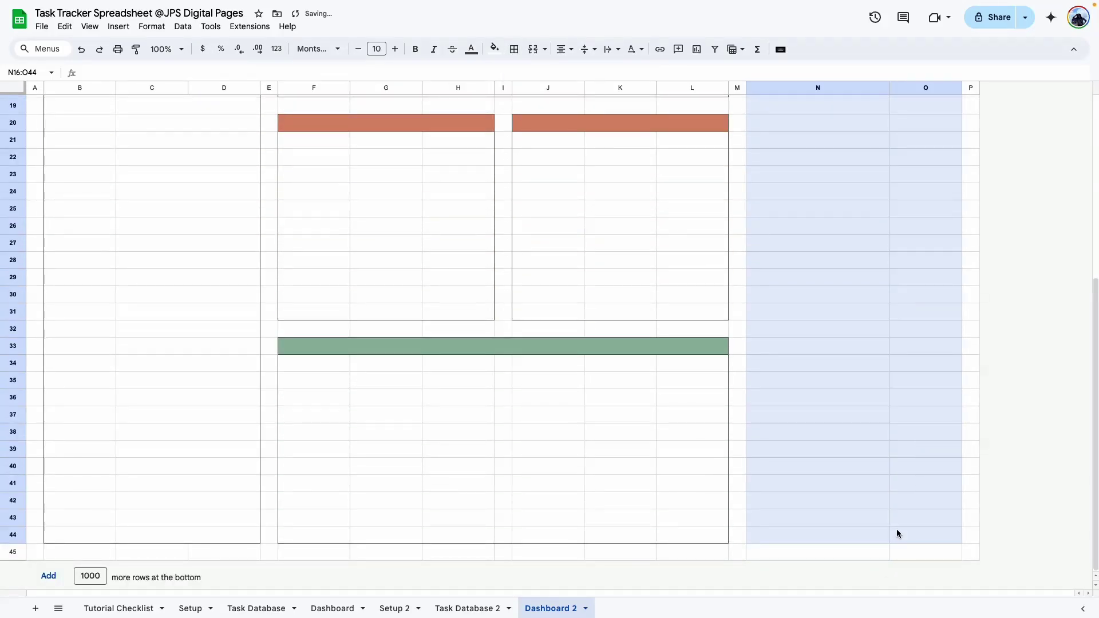
pyautogui.click(514, 49)
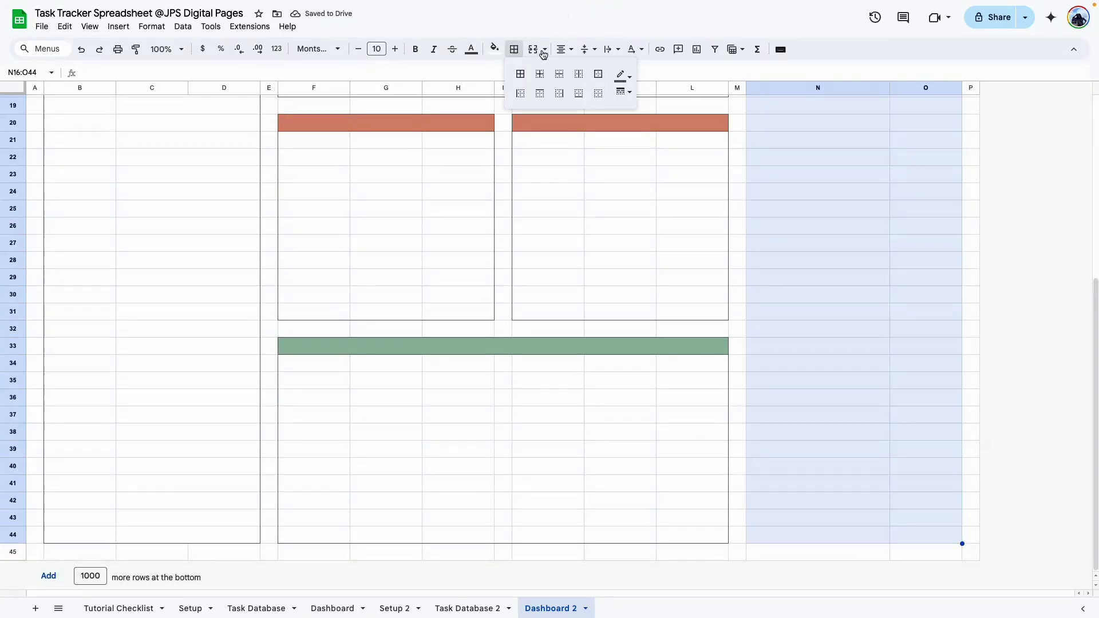
pyautogui.click(598, 75)
pyautogui.click(824, 294)
# Fill the header N6:O6 with sage green and the merged cell N15:O15 with light beige
pyautogui.scroll(6, 826, 240)
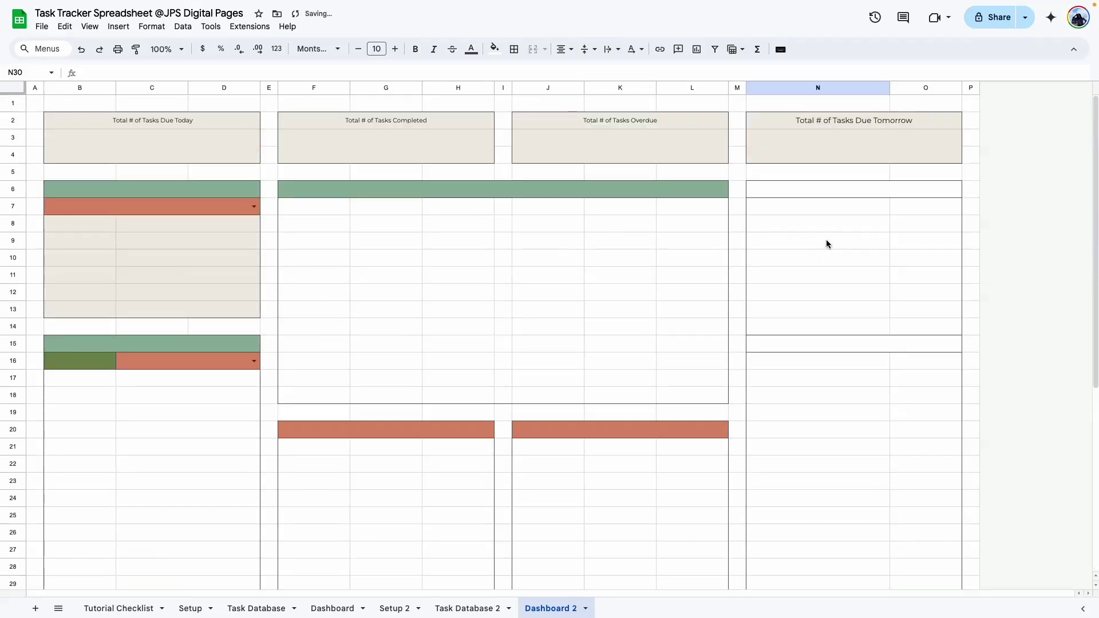
pyautogui.click(799, 192)
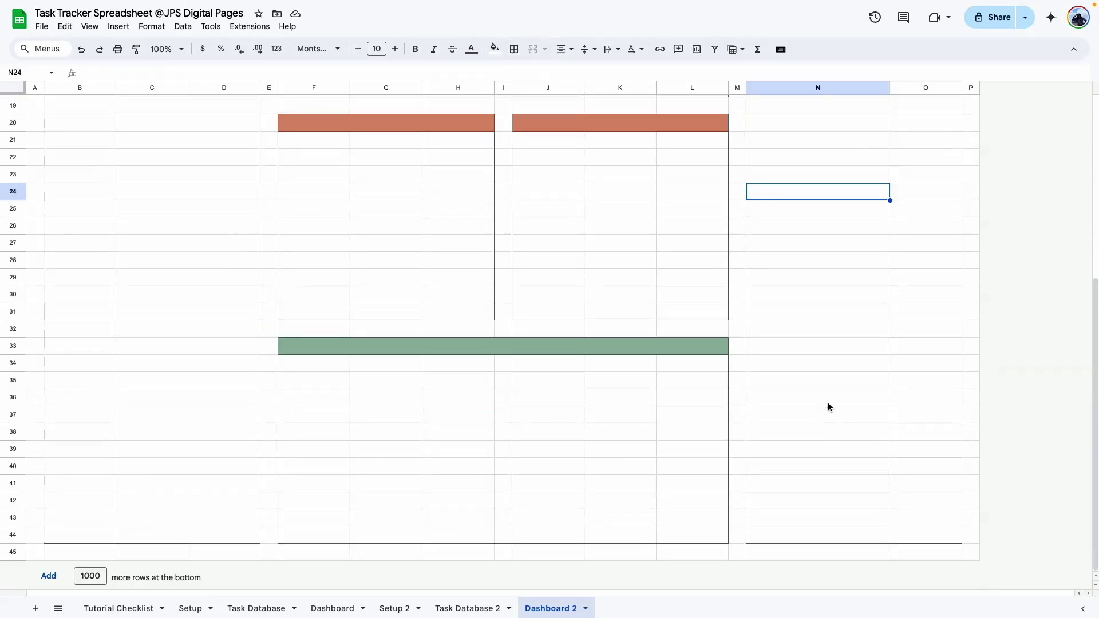
pyautogui.scroll(6, 828, 403)
pyautogui.scroll(-6, 378, 268)
pyautogui.scroll(6, 543, 274)
# Hide the gridlines on the Dashboard 2 sheet and check the resulting block layout
pyautogui.click(89, 27)
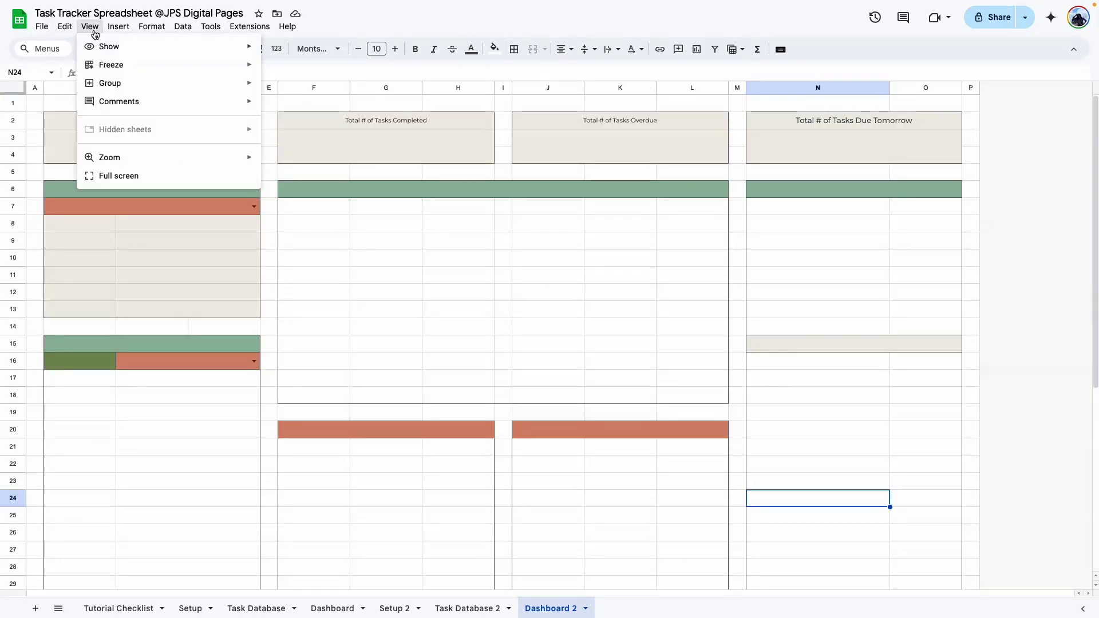
pyautogui.moveTo(115, 46)
pyautogui.click(319, 70)
pyautogui.click(401, 277)
pyautogui.scroll(-8, 401, 277)
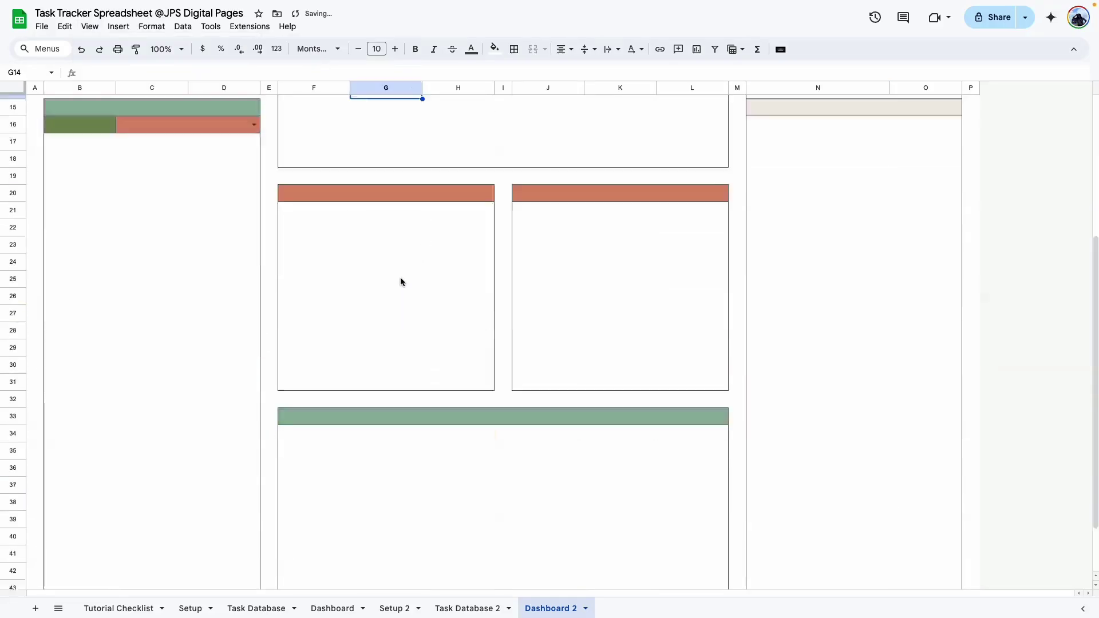
pyautogui.scroll(8, 877, 366)
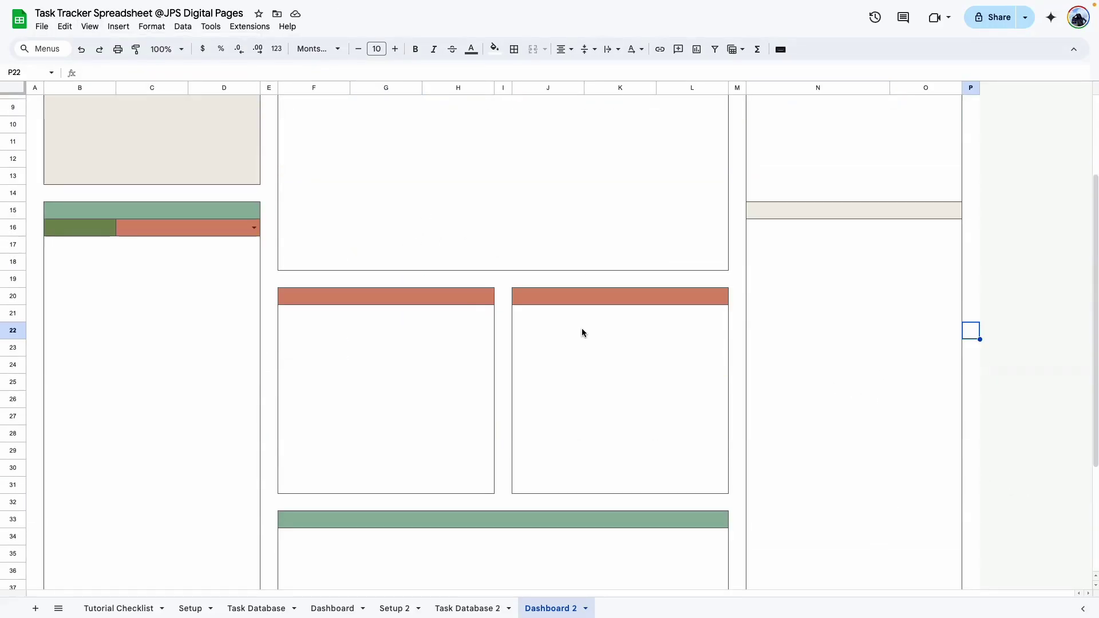
pyautogui.scroll(1, 582, 328)
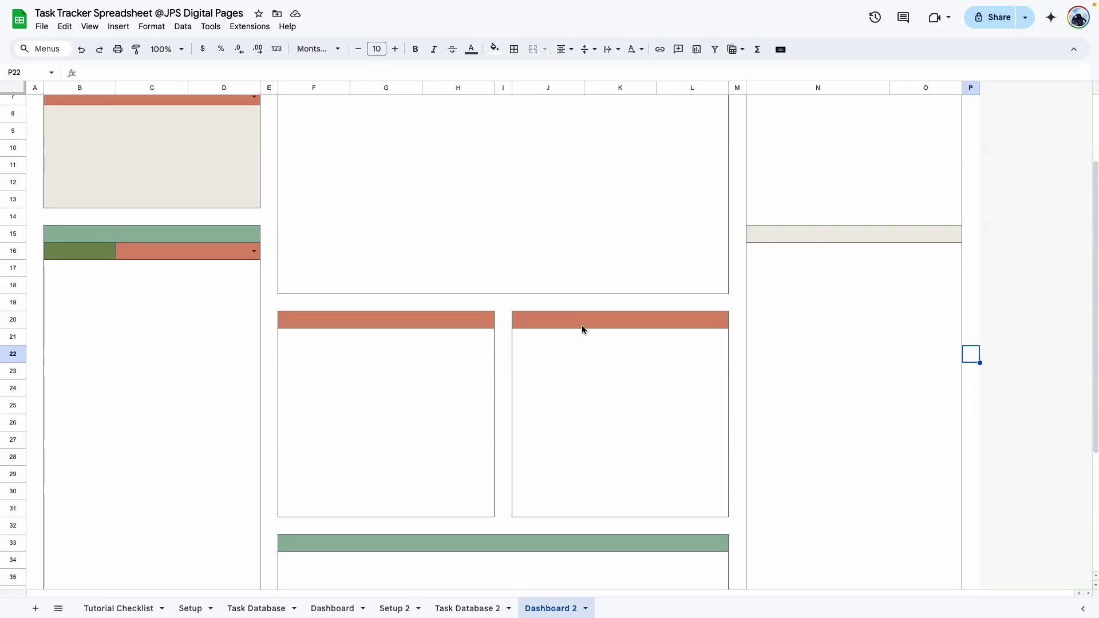
pyautogui.scroll(4, 582, 327)
pyautogui.scroll(-1, 583, 321)
# Shorten the upper chart block by moving its bottom rows F16:L18 up to F13:L15
pyautogui.click(586, 322)
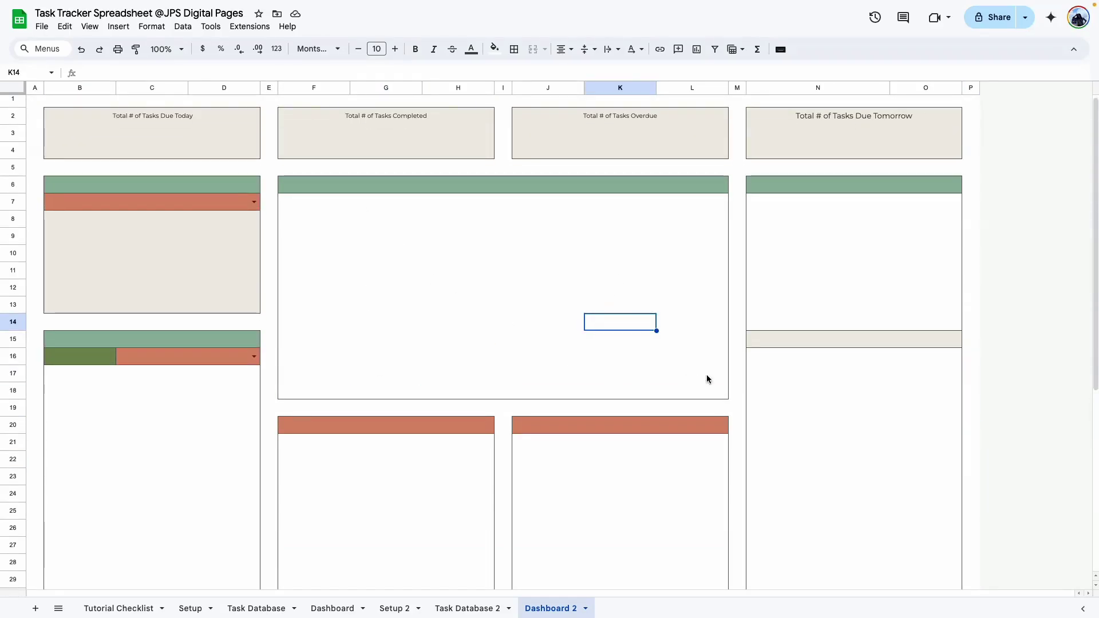
pyautogui.scroll(-4, 282, 224)
pyautogui.scroll(4, 286, 257)
pyautogui.moveTo(282, 338); pyautogui.dragTo(631, 288)
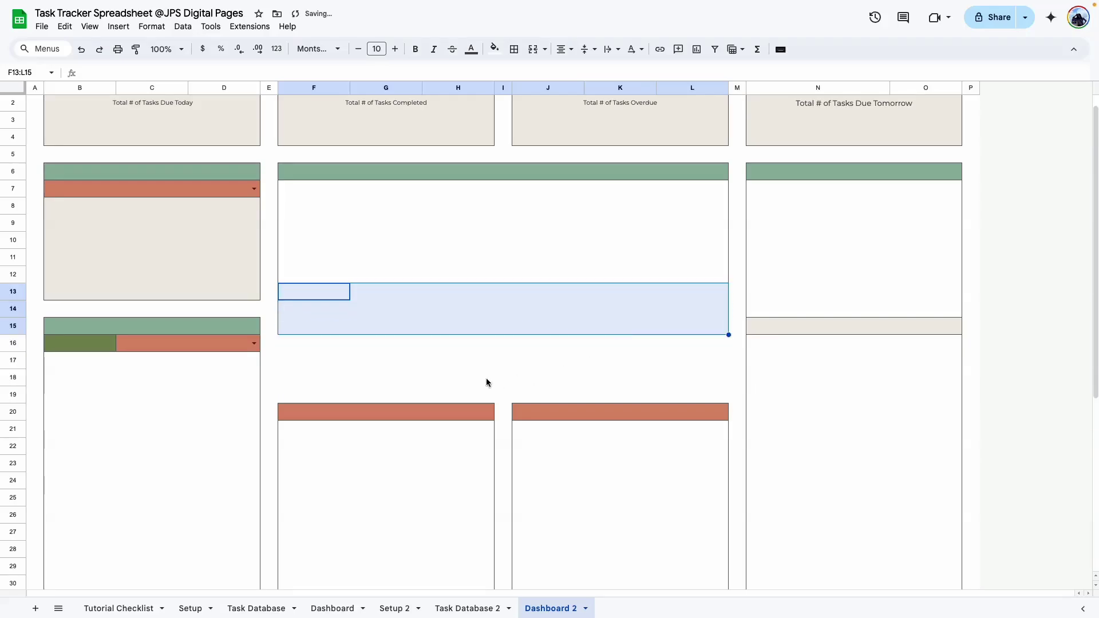
pyautogui.click(487, 378)
pyautogui.scroll(-4, 573, 361)
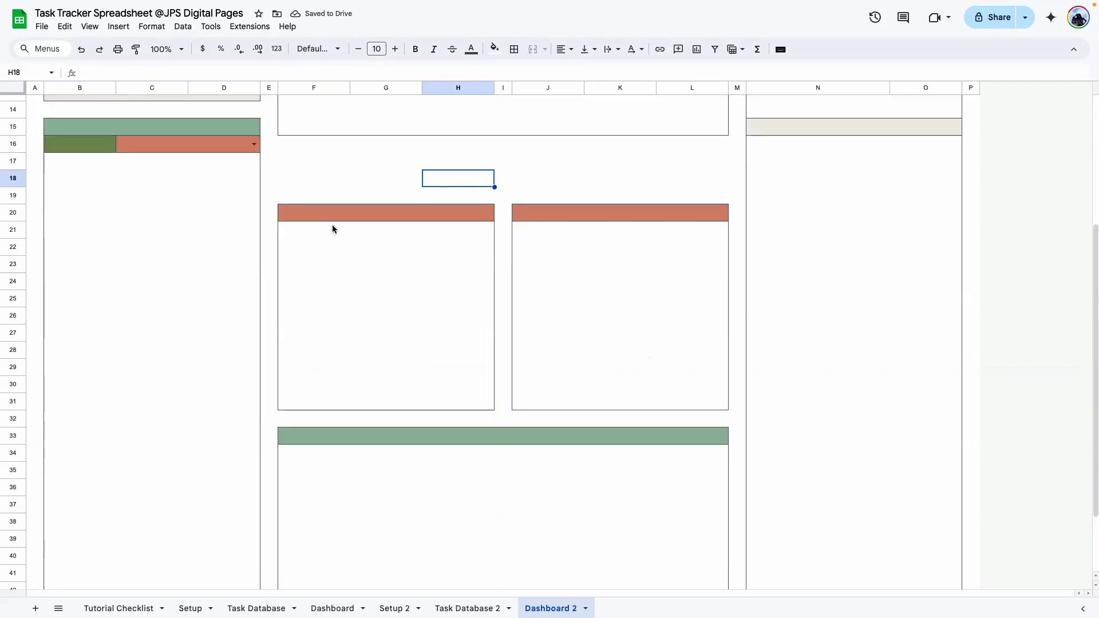
# Move the two middle chart blocks F20:L31 up so that they start in row 17
pyautogui.moveTo(299, 218); pyautogui.dragTo(660, 408)
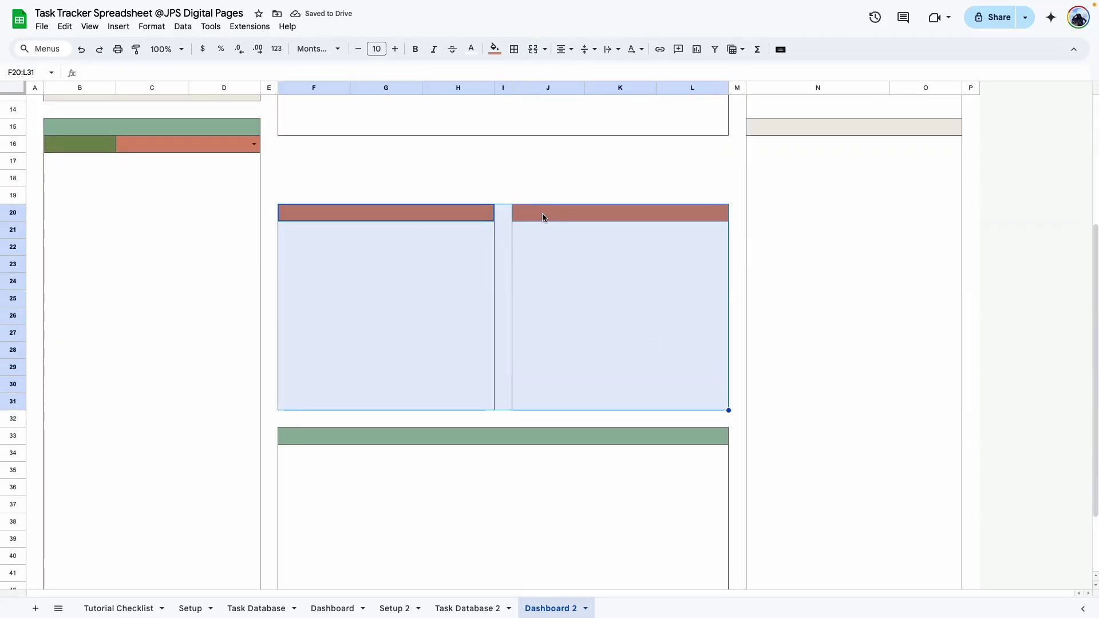
pyautogui.moveTo(544, 205); pyautogui.dragTo(555, 169)
pyautogui.click(527, 358)
# Move the bottom chart block up to sit just beneath the two middle chart blocks
pyautogui.scroll(-3, 518, 355)
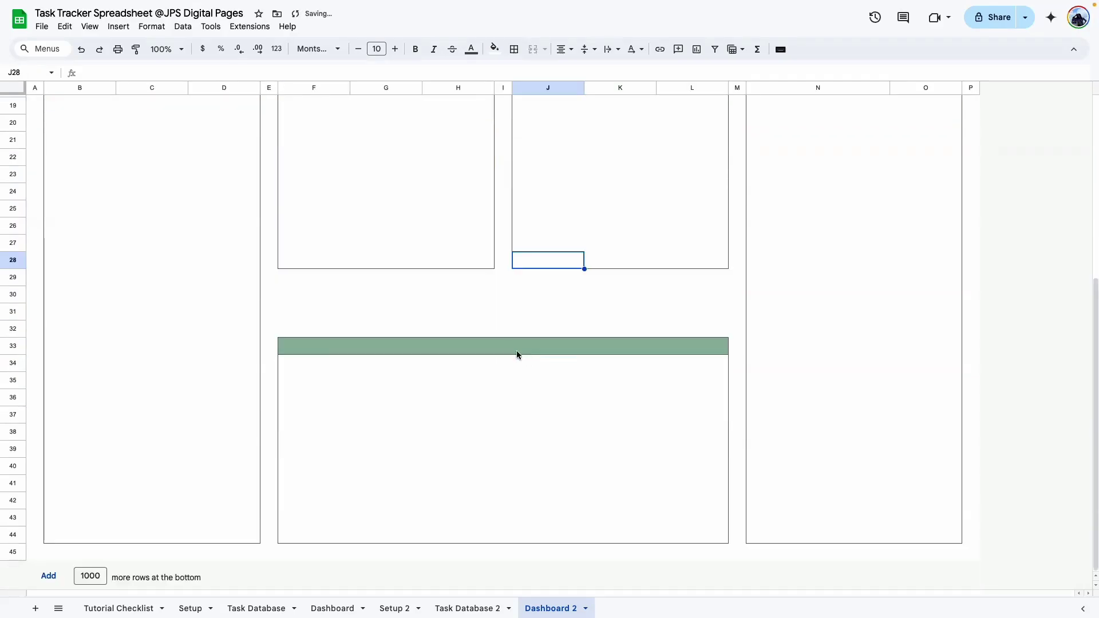
pyautogui.moveTo(327, 350); pyautogui.dragTo(640, 412)
pyautogui.moveTo(577, 337); pyautogui.dragTo(582, 301)
pyautogui.moveTo(321, 364); pyautogui.dragTo(728, 431)
pyautogui.click(545, 493)
pyautogui.scroll(6, 329, 359)
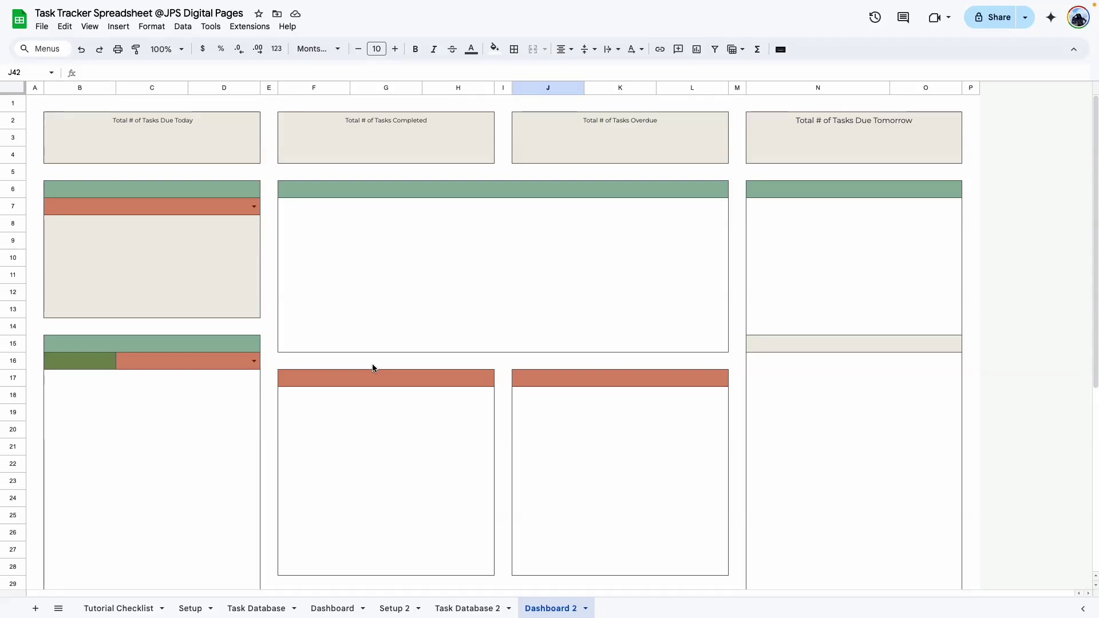
# Undo the chart block moves, including the shortening of the upper block, so it spans down to row 18 again
pyautogui.hotkey('ctrl', 'z')
pyautogui.hotkey('ctrl', 'z')
pyautogui.hotkey('ctrl', 'z')
pyautogui.hotkey('ctrl', 'z')
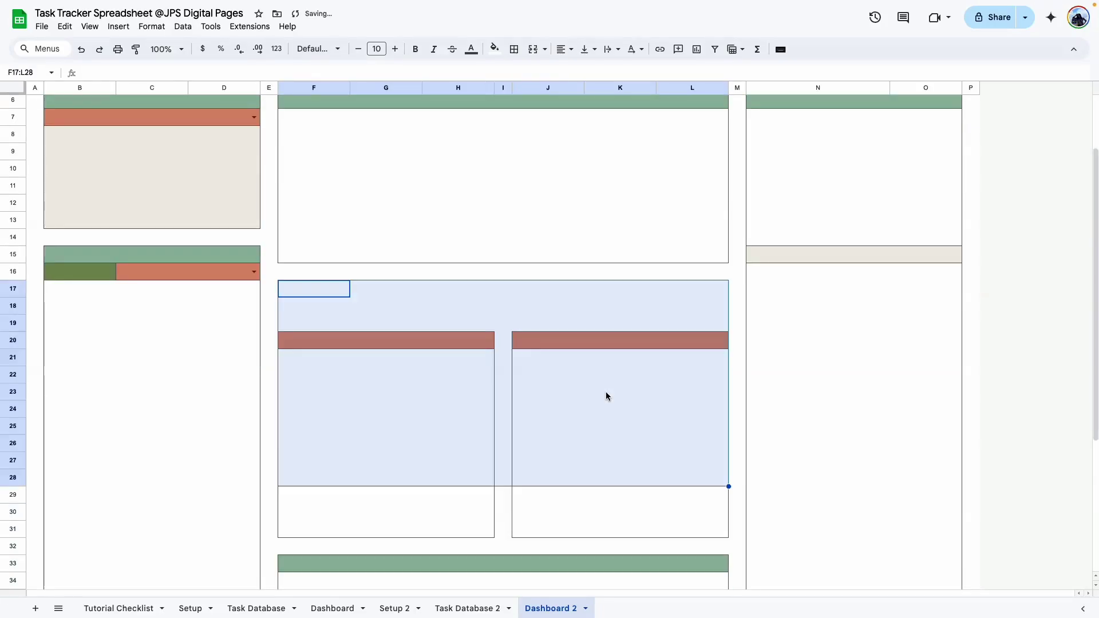
pyautogui.hotkey('ctrl', 'y')
pyautogui.click(793, 221)
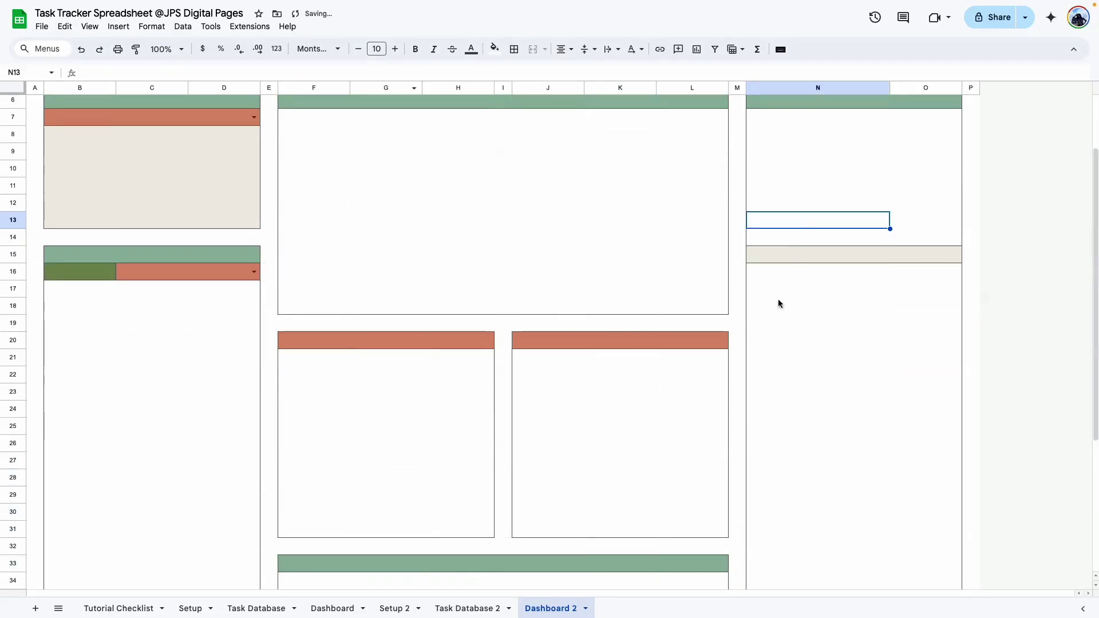
# Copy the row 6 section headings B6:O6 from the Dashboard sheet
pyautogui.scroll(3, 780, 304)
pyautogui.click(219, 205)
pyautogui.click(210, 194)
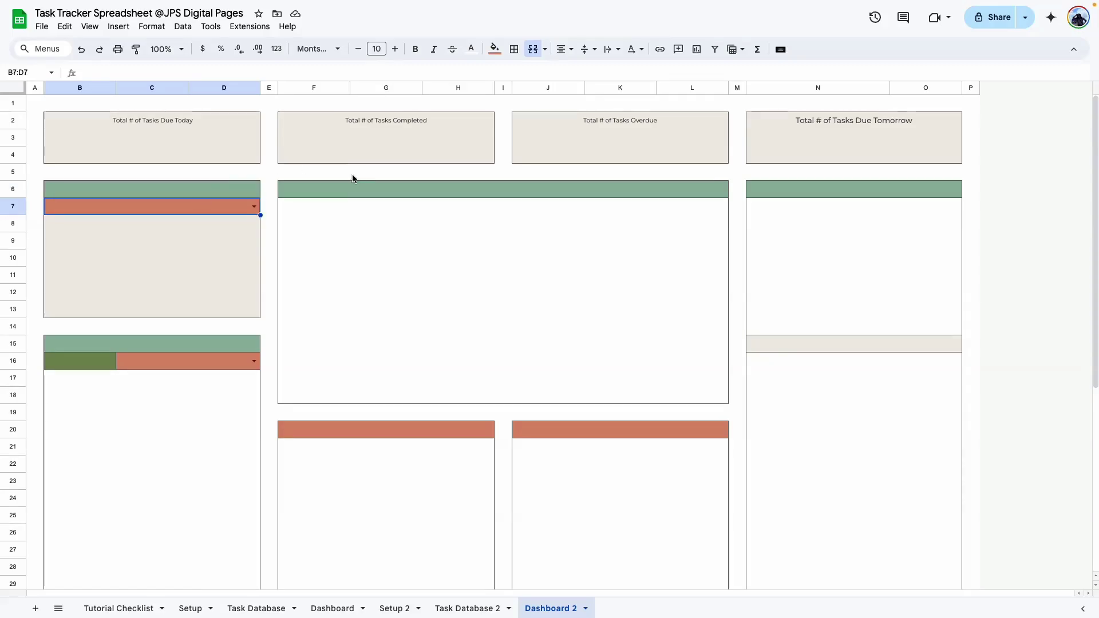
pyautogui.click(360, 189)
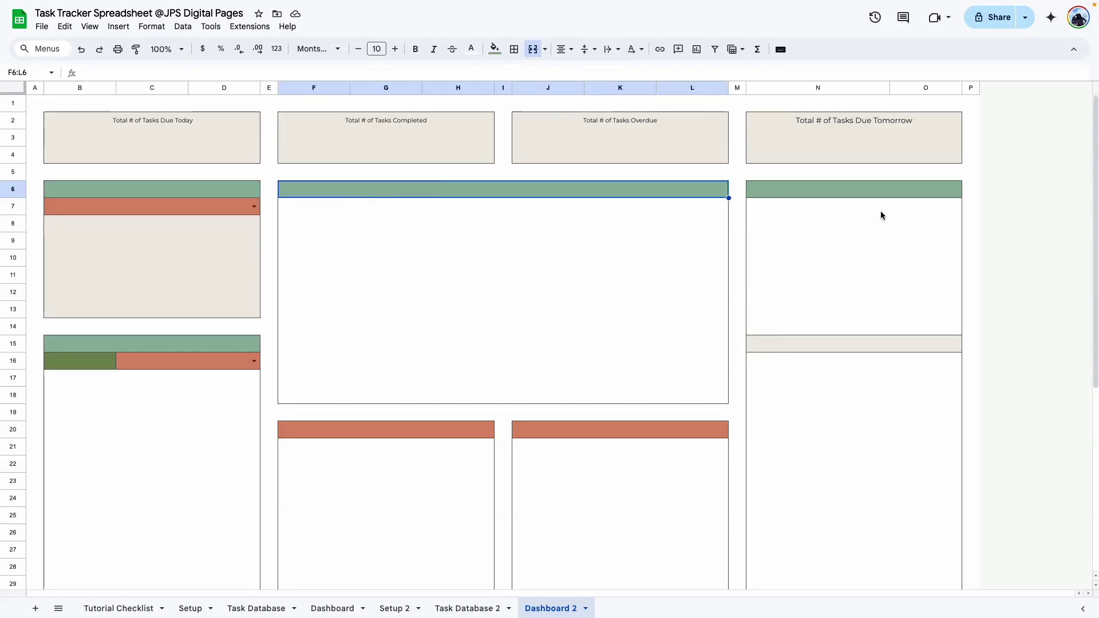
pyautogui.click(336, 609)
pyautogui.click(263, 343)
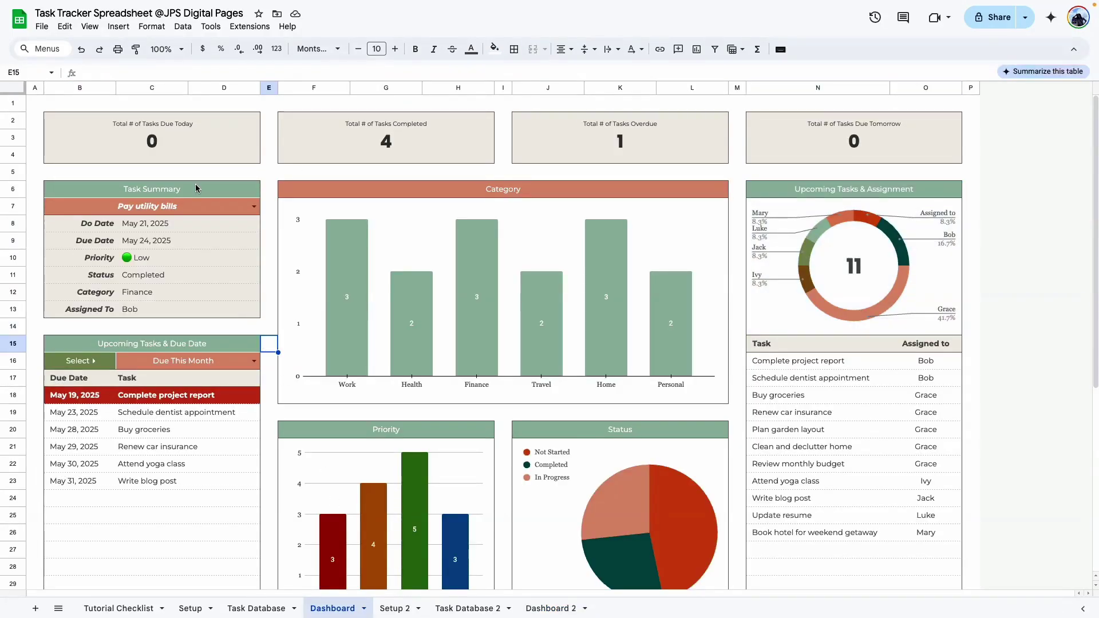
pyautogui.moveTo(198, 188); pyautogui.dragTo(808, 194)
pyautogui.hotkey('ctrl', 'c')
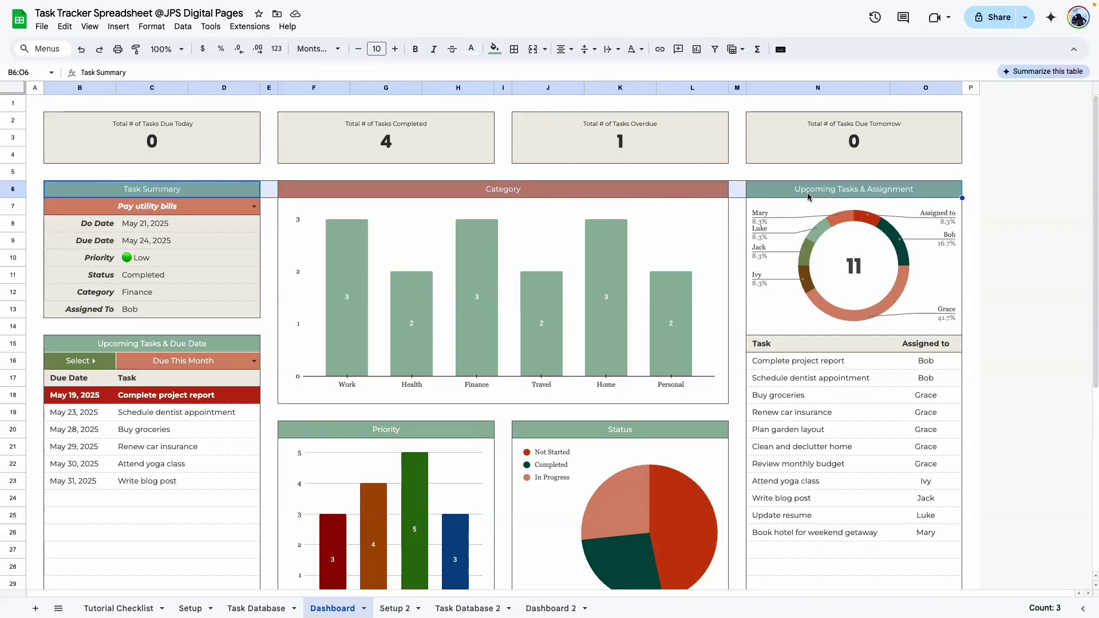
pyautogui.click(972, 293)
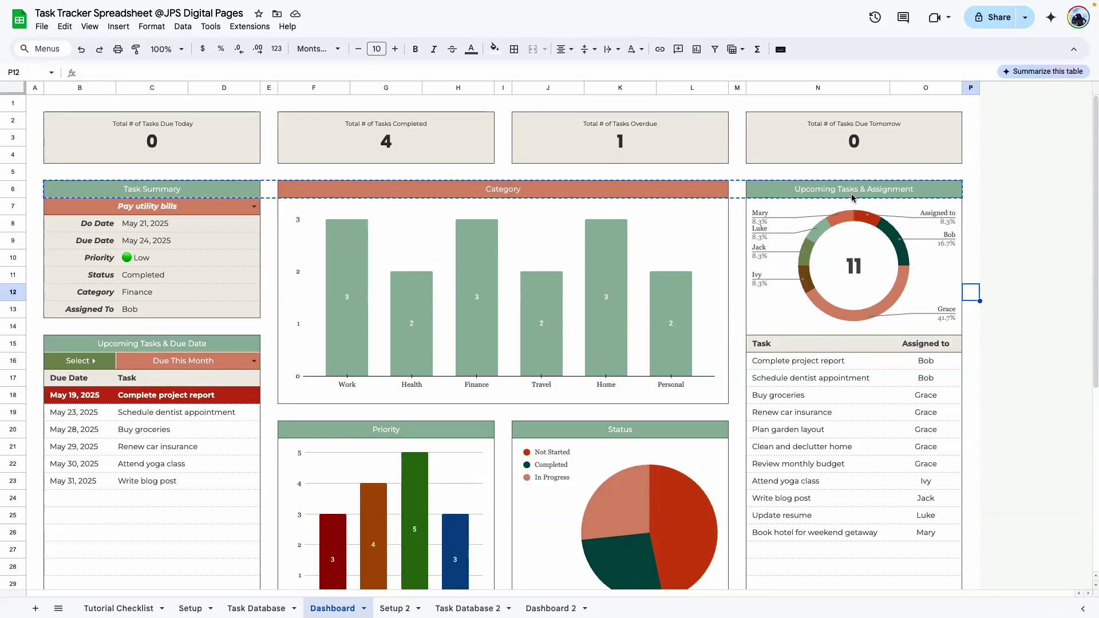
# Paste the copied headings as values only into row 6 of the Dashboard 2 sheet, starting at B6
pyautogui.click(551, 609)
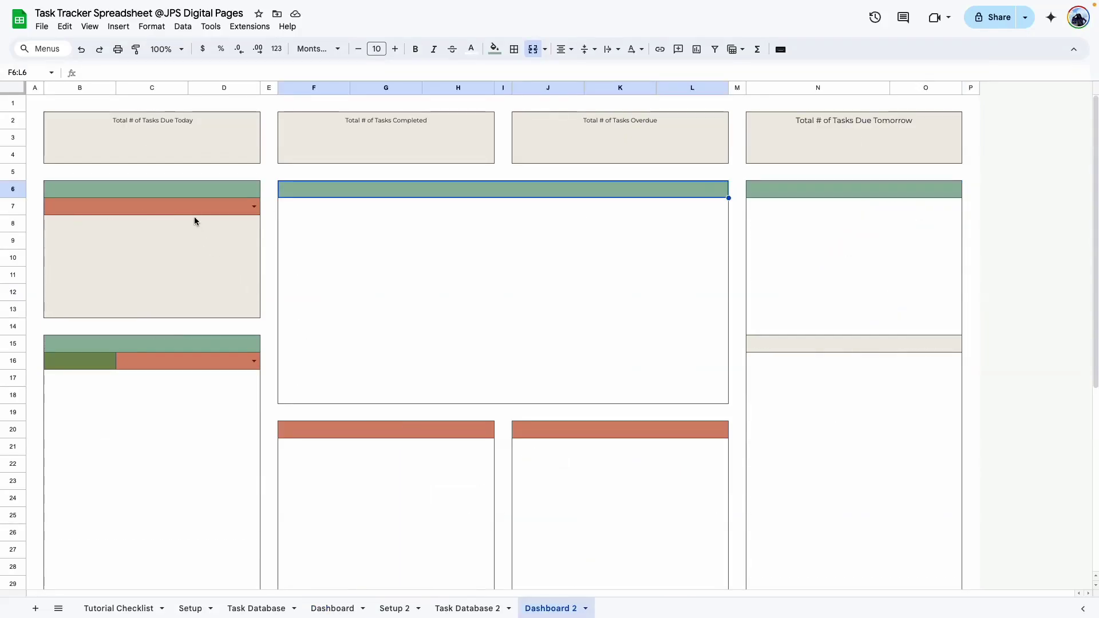
pyautogui.click(165, 195)
pyautogui.rightClick(166, 193)
pyautogui.moveTo(229, 236)
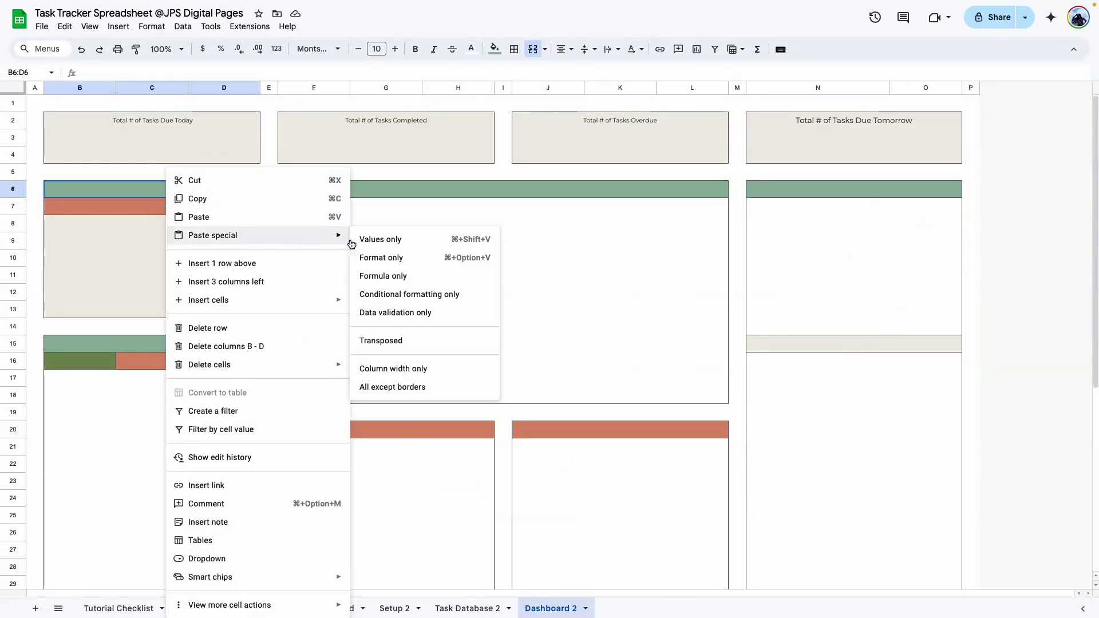
pyautogui.click(392, 240)
pyautogui.click(773, 435)
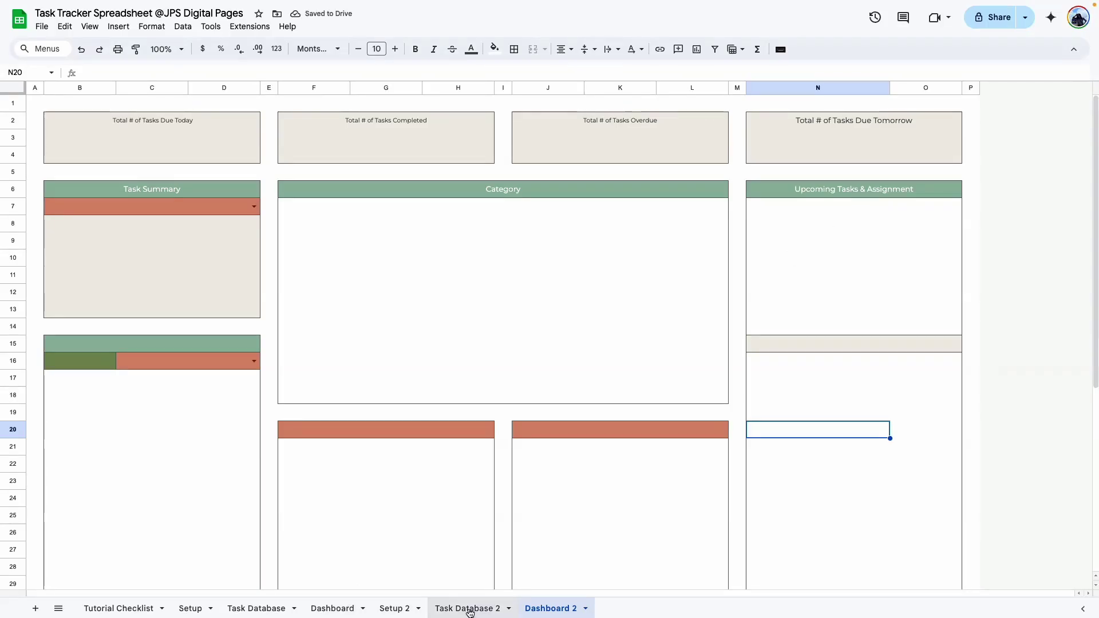
# Copy the Priority and Status headings F20:L20 from the Dashboard sheet and paste them as values only at F20 on Dashboard 2
pyautogui.click(327, 608)
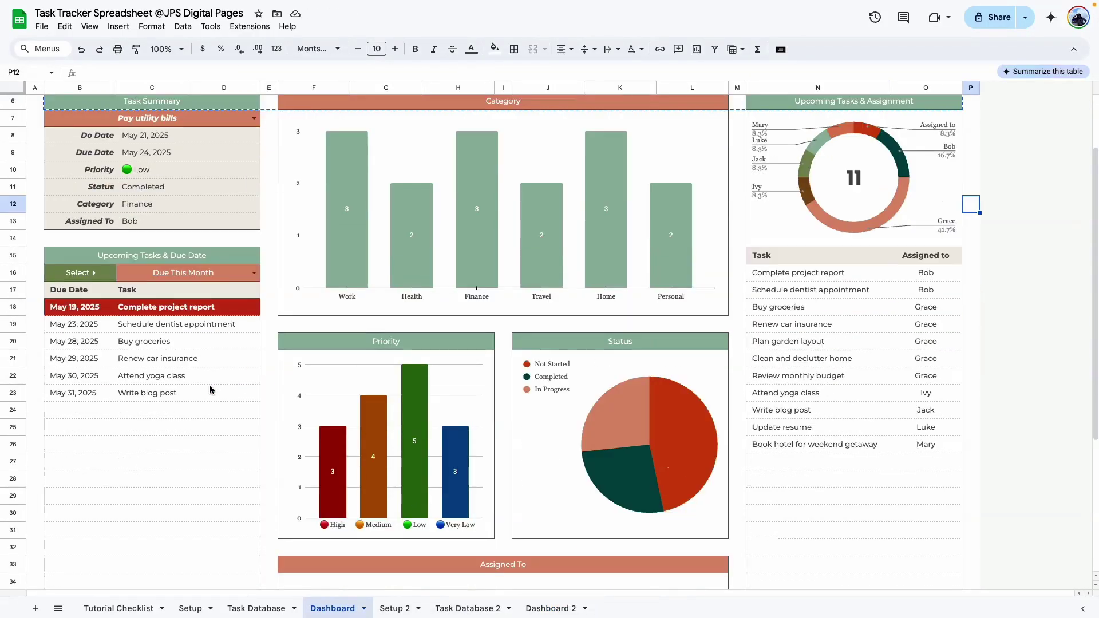
pyautogui.scroll(1, 210, 391)
pyautogui.scroll(-3, 346, 360)
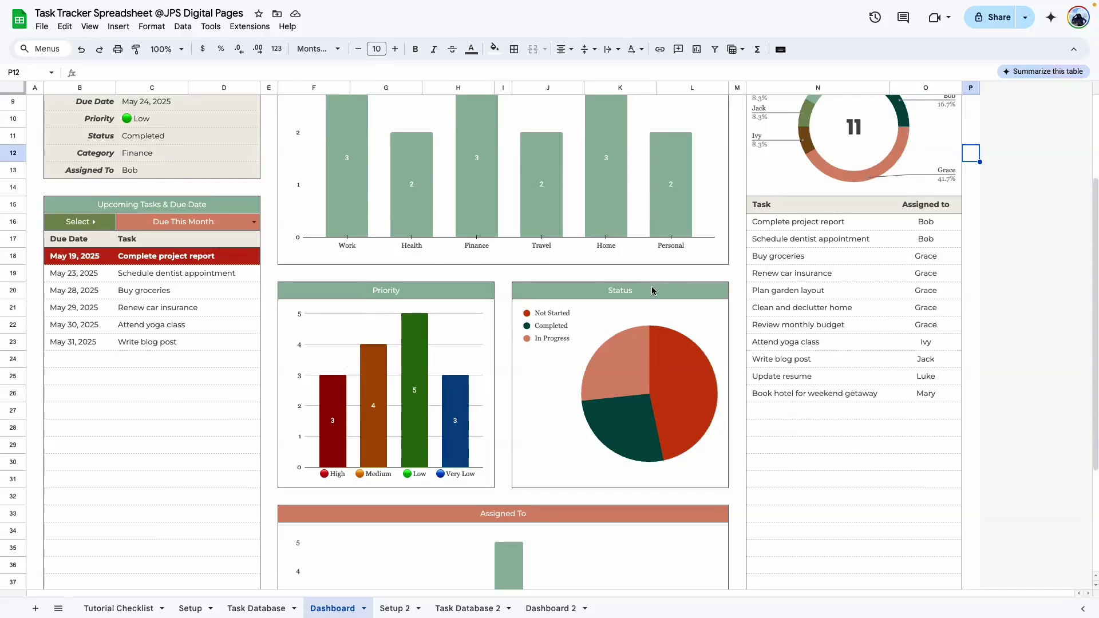
pyautogui.scroll(-4, 651, 290)
pyautogui.moveTo(459, 206); pyautogui.dragTo(582, 208)
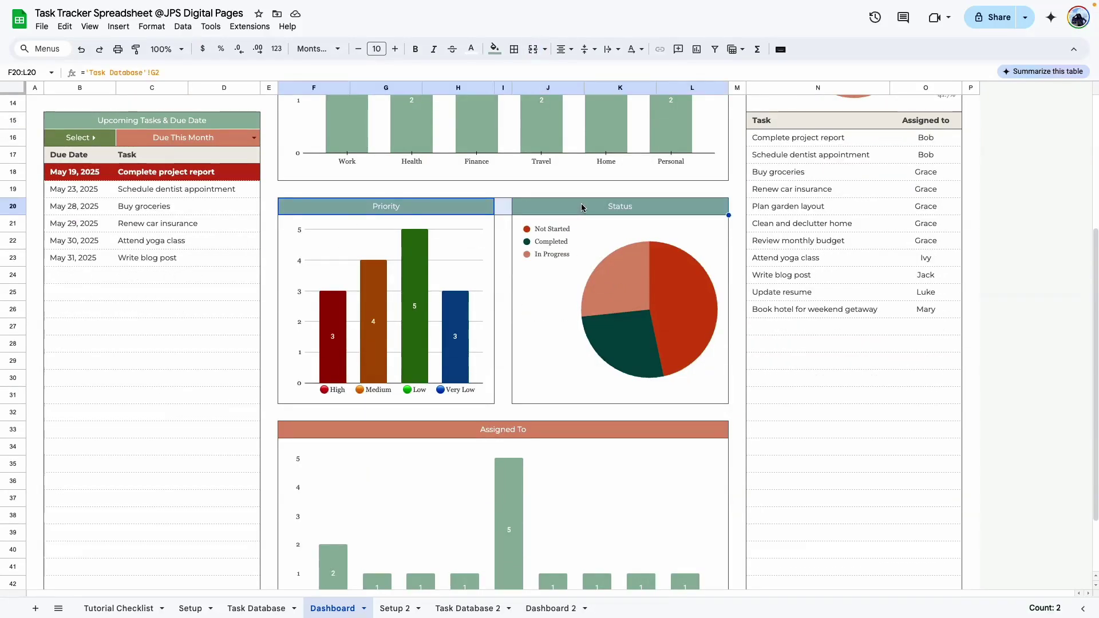
pyautogui.click(550, 608)
pyautogui.rightClick(372, 437)
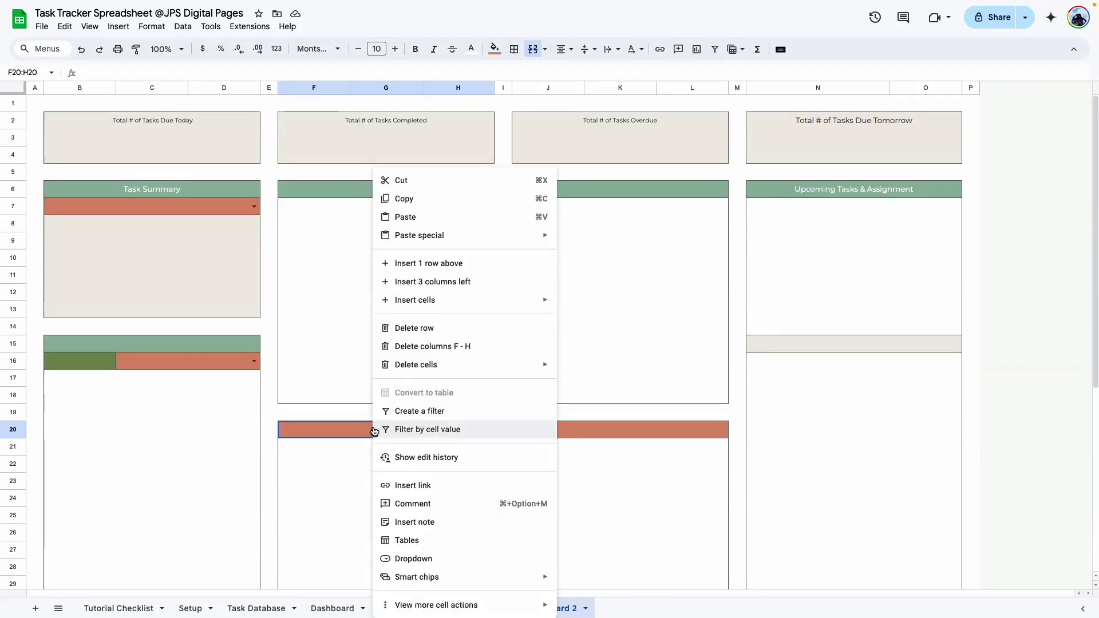
pyautogui.moveTo(552, 240)
pyautogui.click(587, 239)
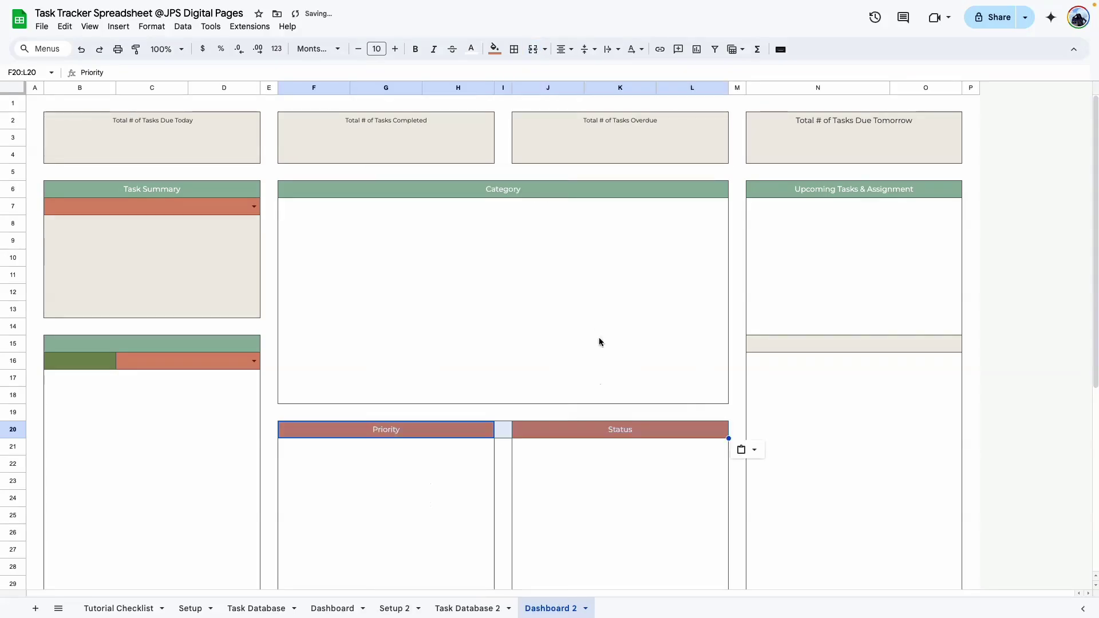
# Enter the heading "Assigned to" in the green header in row 33 of the bottom chart block
pyautogui.scroll(-6, 596, 324)
pyautogui.click(495, 347)
pyautogui.write('As')
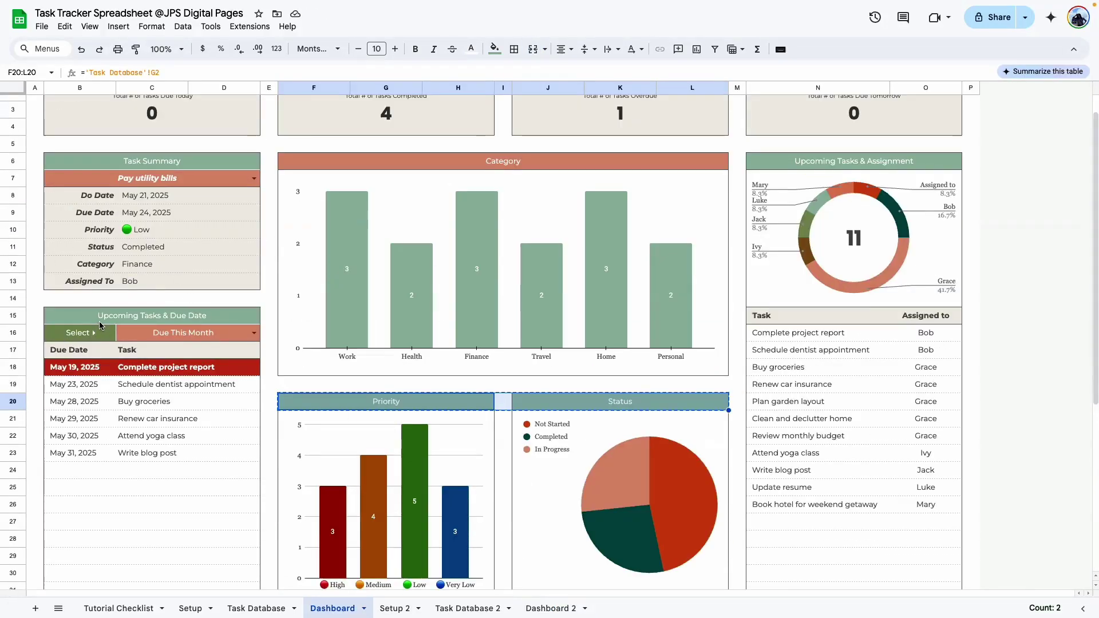
# Check the B15 heading on the Dashboard sheet and enter "Upcoming Tasks & Due Date" in B15 of Dashboard 2
pyautogui.click(105, 315)
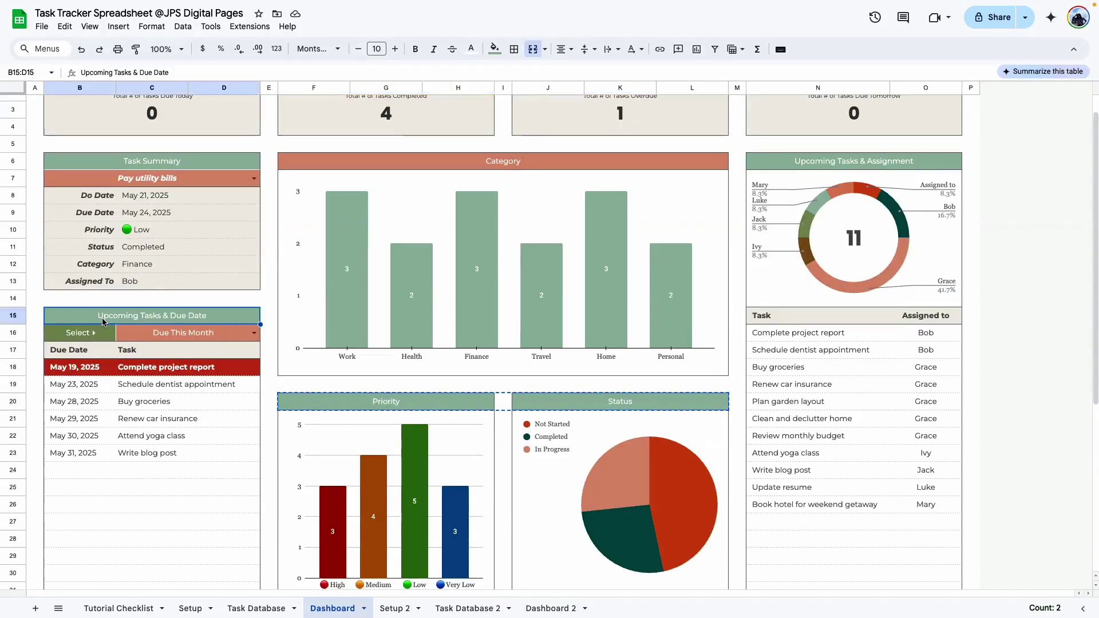
pyautogui.click(264, 439)
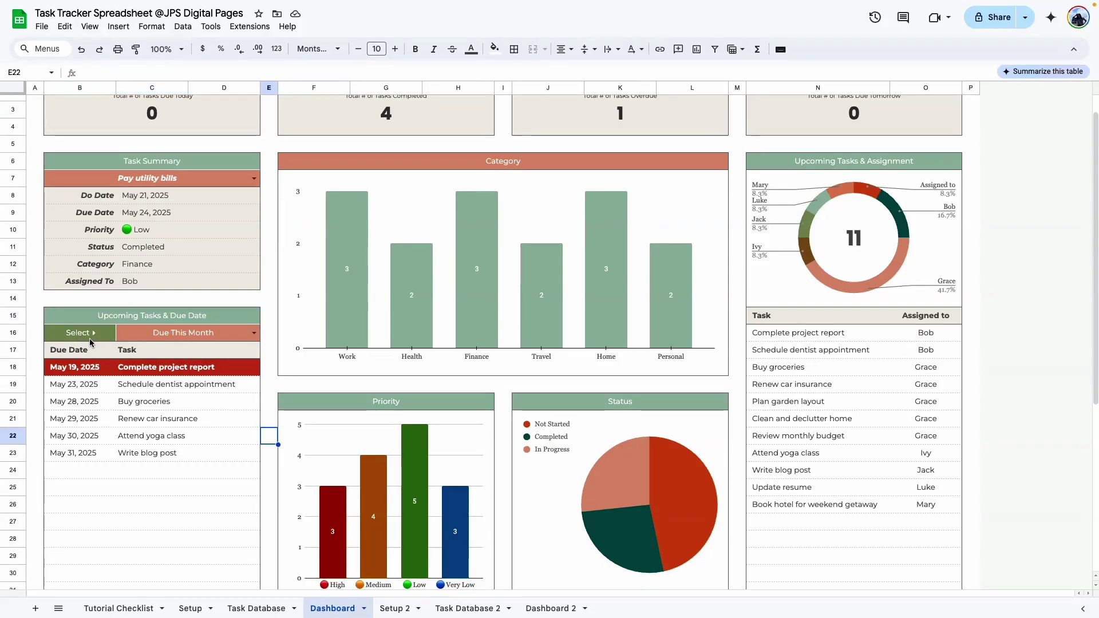
pyautogui.click(551, 608)
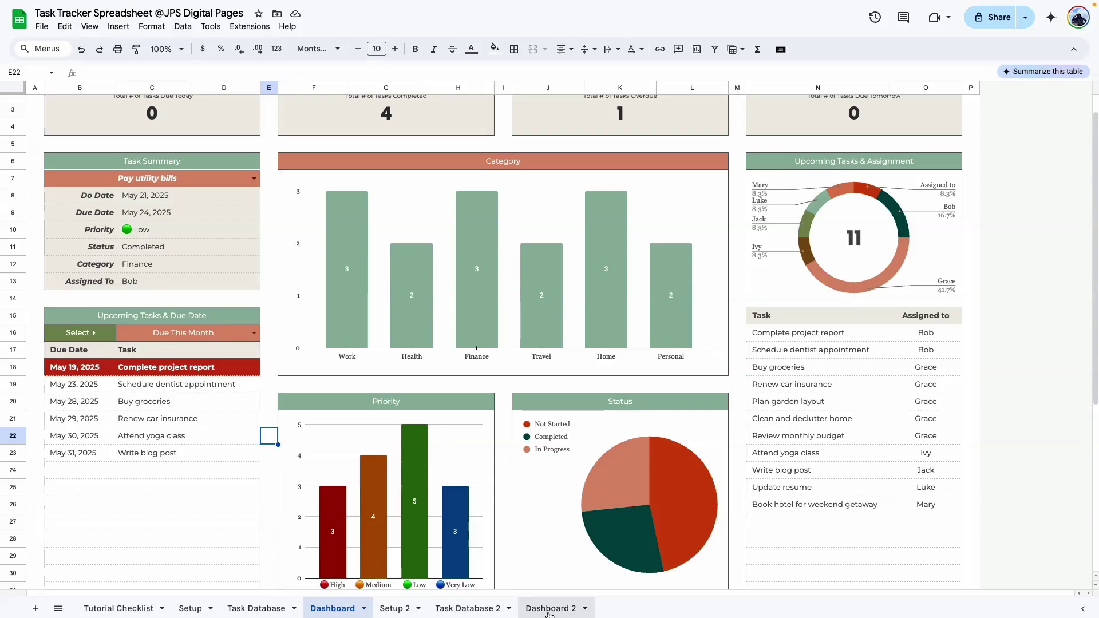
pyautogui.doubleClick(129, 351)
pyautogui.write('Upcoming Tasks & Due Date')
pyautogui.press('Return')
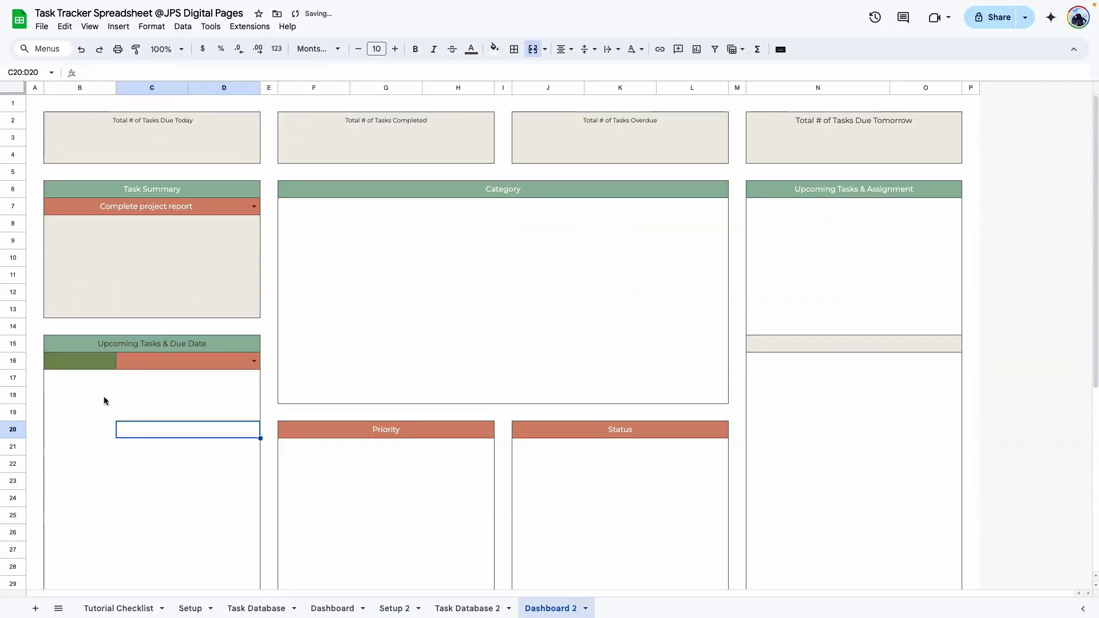
# Enter the label "Select" in the dark green cell B16
pyautogui.click(88, 361)
pyautogui.write('Selec')
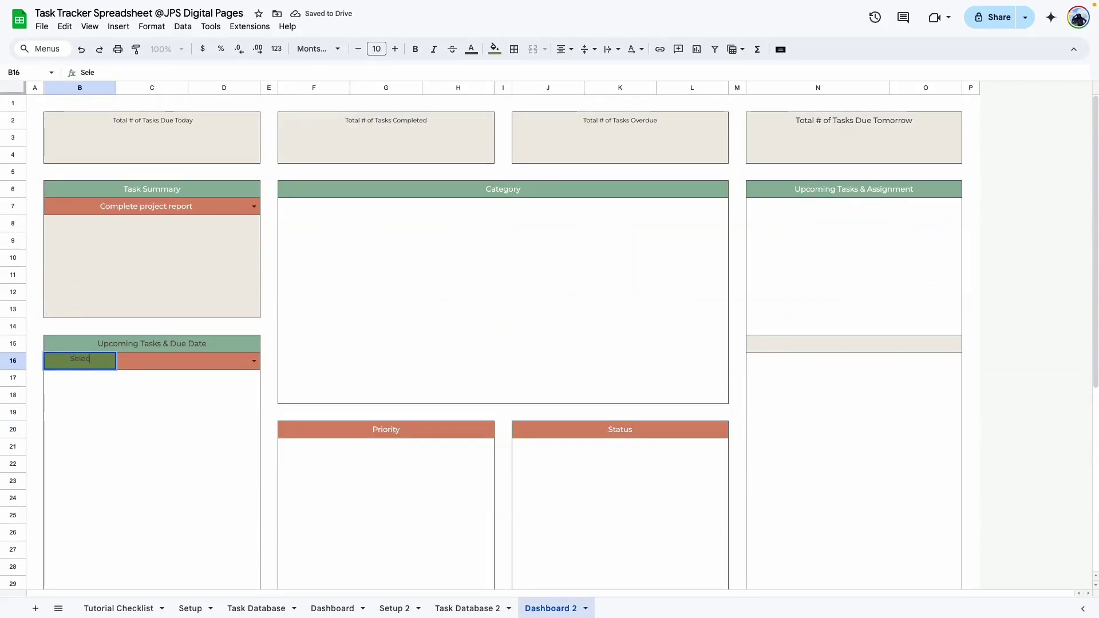
pyautogui.write('t')
pyautogui.click(130, 380)
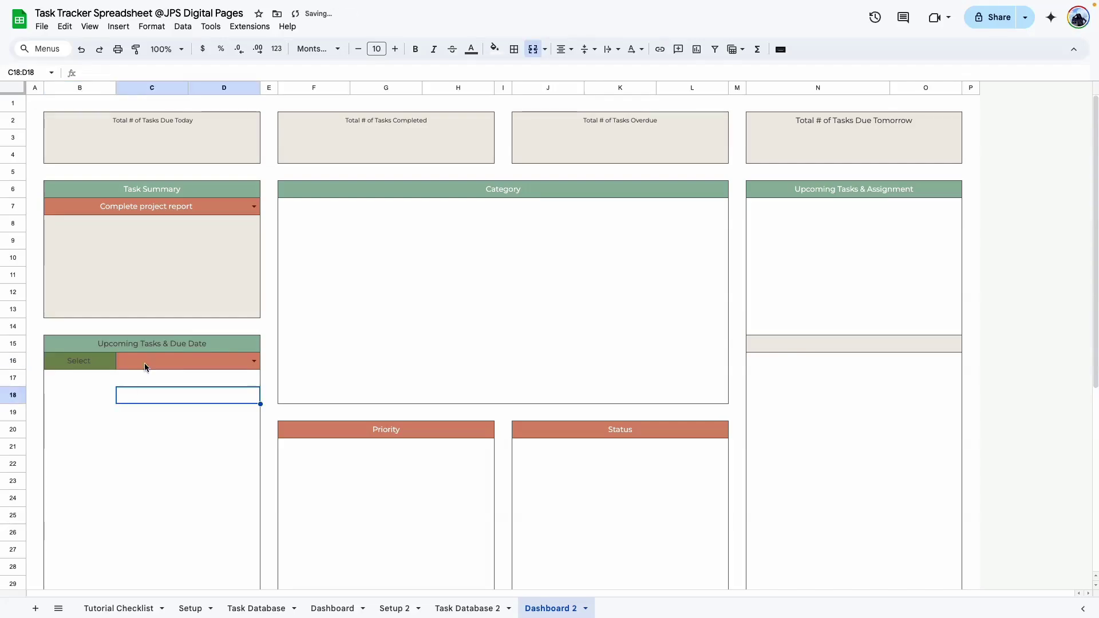
# Enter the column headings "Due Date" in B17 and "Task" in C17
pyautogui.click(99, 387)
pyautogui.write('Due Date')
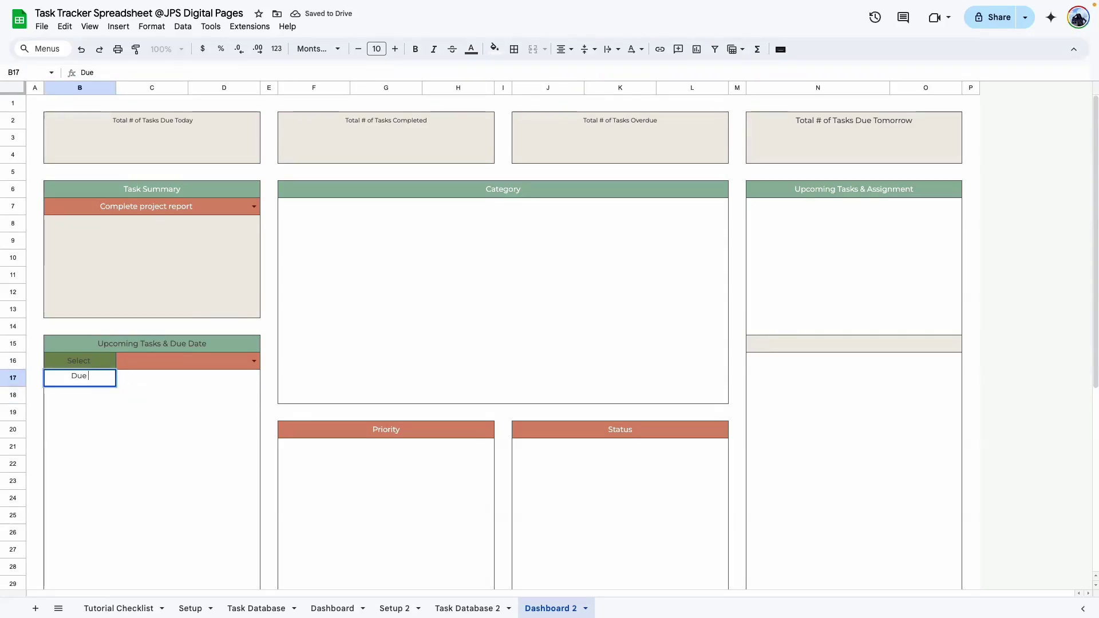
pyautogui.click(212, 387)
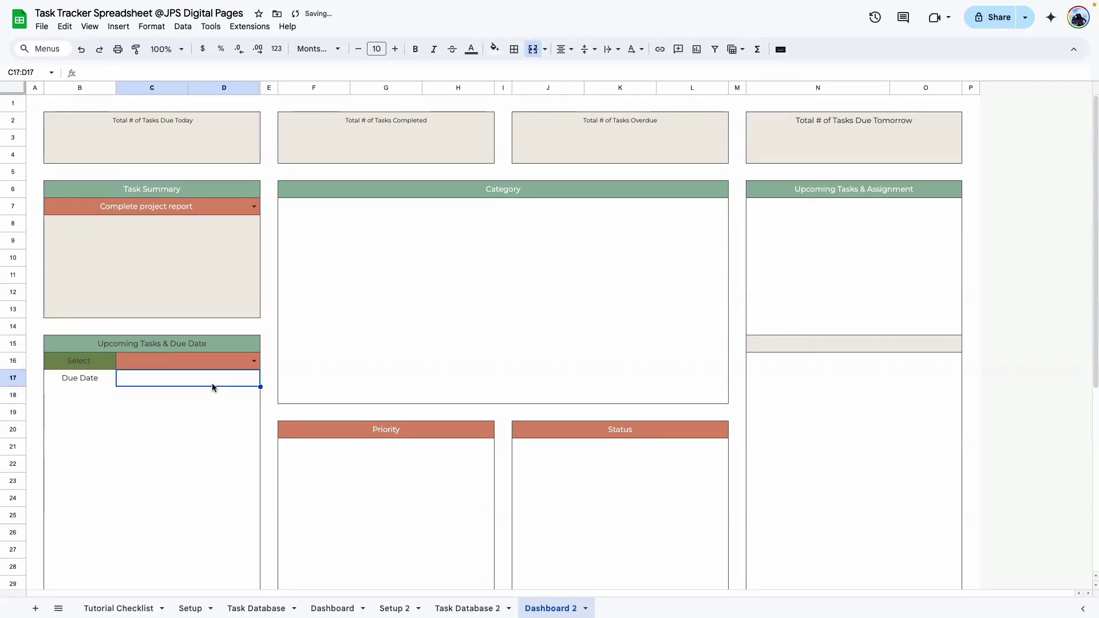
pyautogui.write('Task')
pyautogui.press('Return')
# Give the column heading row B17:D17 an outer border and a light beige fill
pyautogui.moveTo(72, 379); pyautogui.dragTo(172, 379)
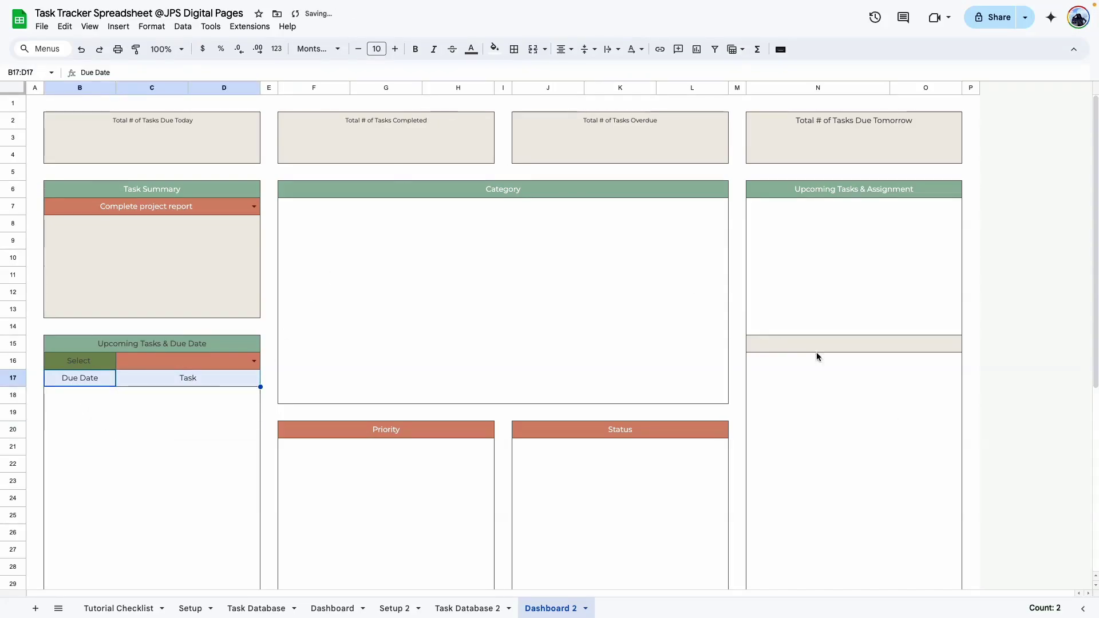
pyautogui.click(514, 48)
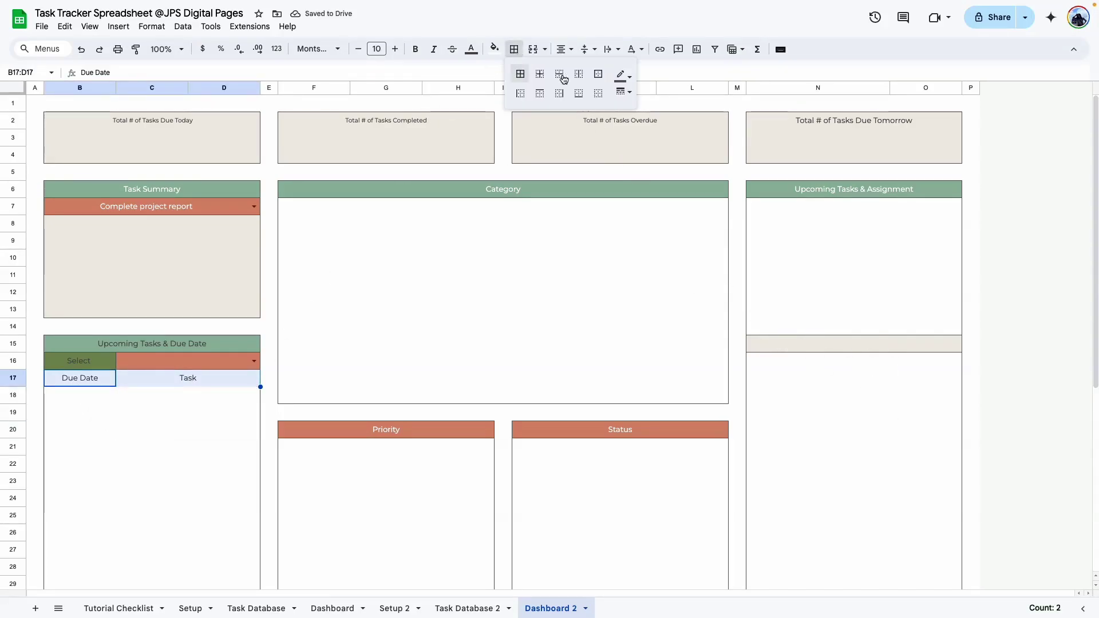
pyautogui.click(598, 74)
pyautogui.click(494, 49)
pyautogui.click(517, 208)
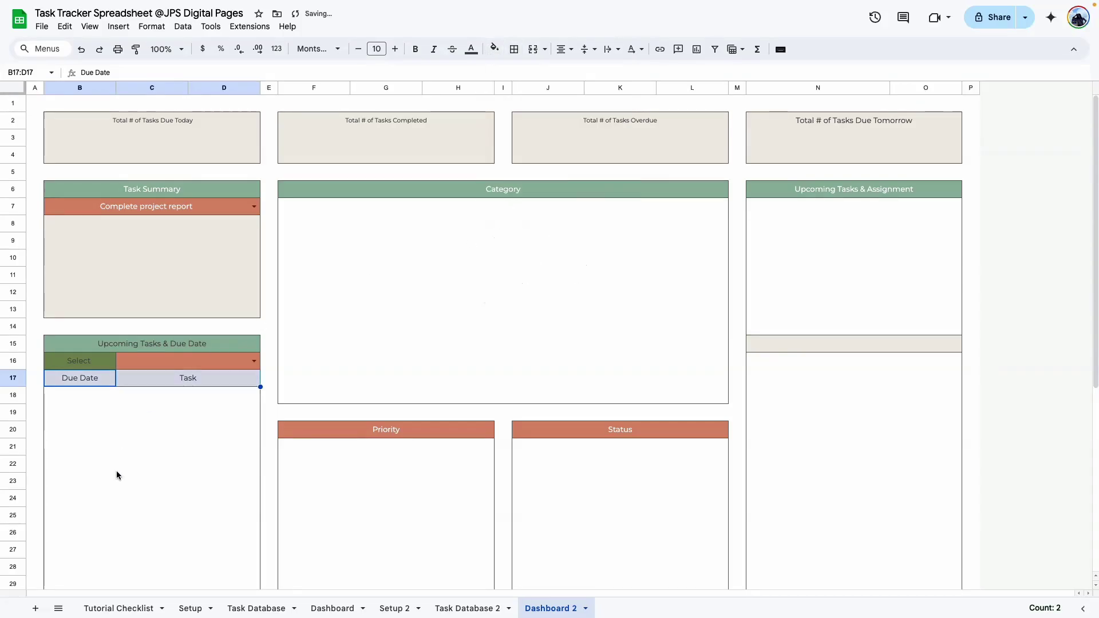
# Set the text color of the heading and selector cells B15:D16 to white
pyautogui.click(183, 350)
pyautogui.moveTo(183, 360); pyautogui.dragTo(184, 361)
pyautogui.click(471, 49)
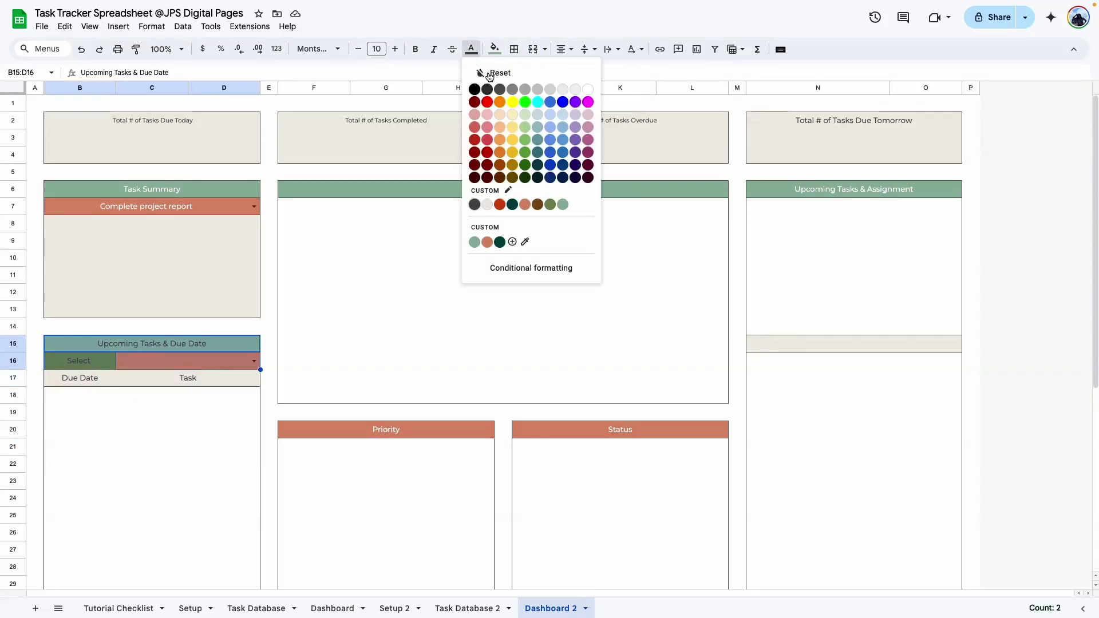
pyautogui.click(588, 92)
pyautogui.click(133, 445)
# Add gray dotted horizontal inner borders to the list areas B18:D44 and N16:O44
pyautogui.scroll(-6, 133, 441)
pyautogui.scroll(2, 123, 363)
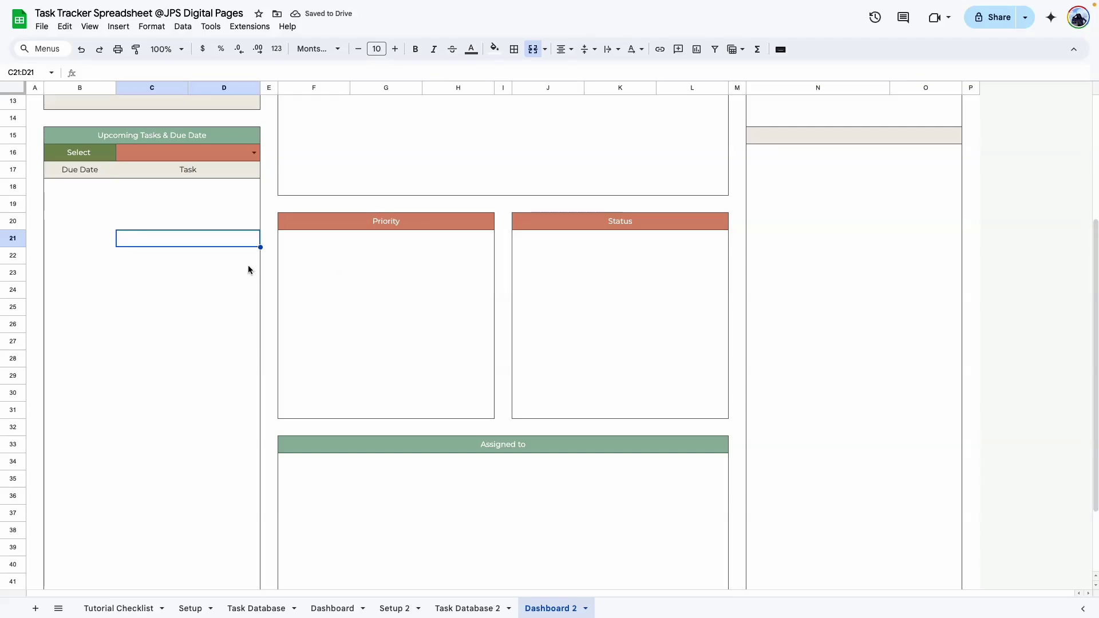
pyautogui.press('Down')
pyautogui.moveTo(60, 185); pyautogui.dragTo(221, 552)
pyautogui.scroll(3, 761, 279)
pyautogui.moveTo(761, 279); pyautogui.dragTo(927, 538)
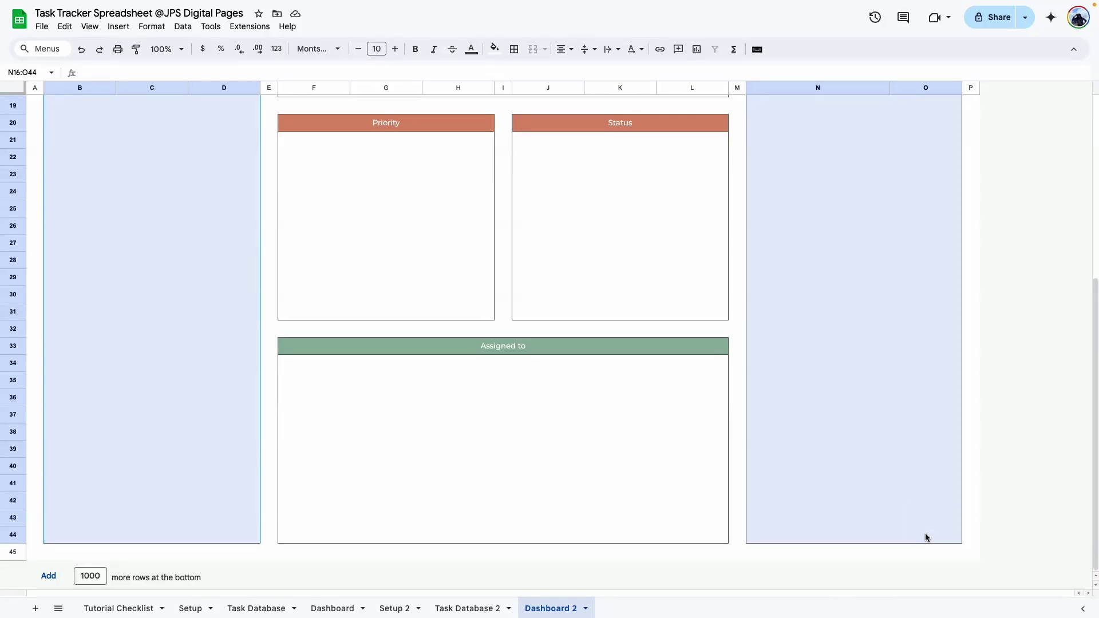
pyautogui.scroll(3, 923, 518)
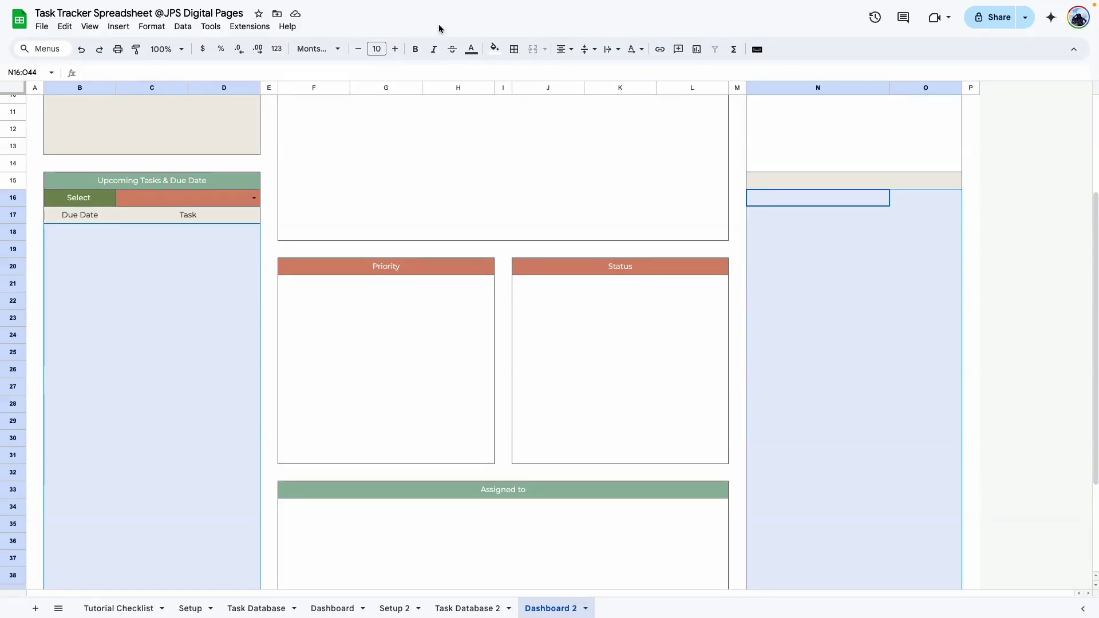
pyautogui.click(515, 48)
pyautogui.click(628, 80)
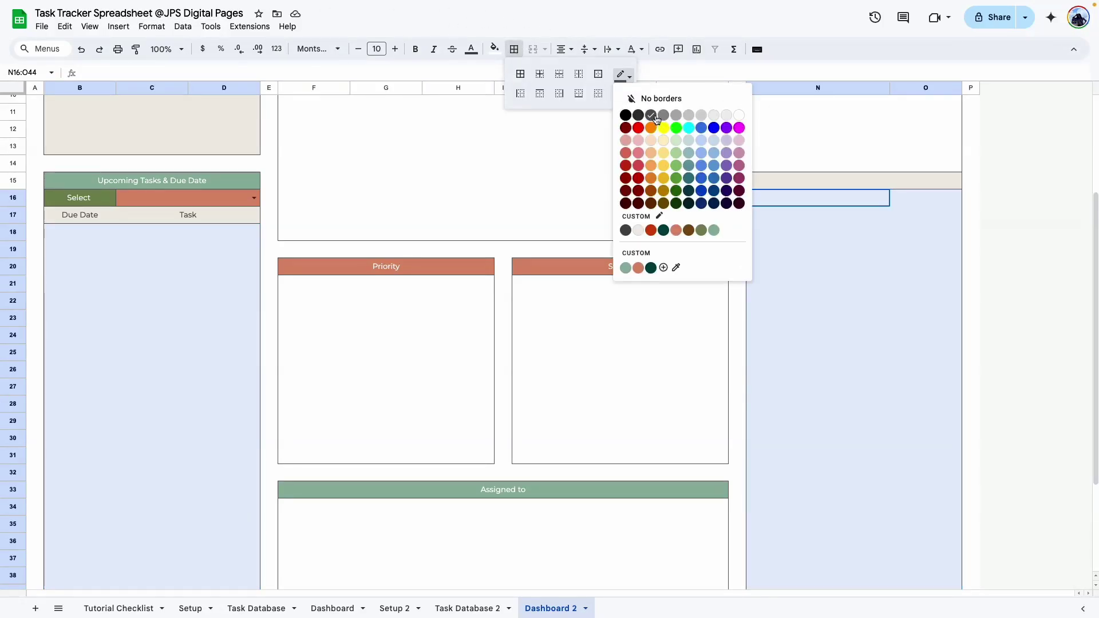
pyautogui.click(677, 114)
pyautogui.click(619, 92)
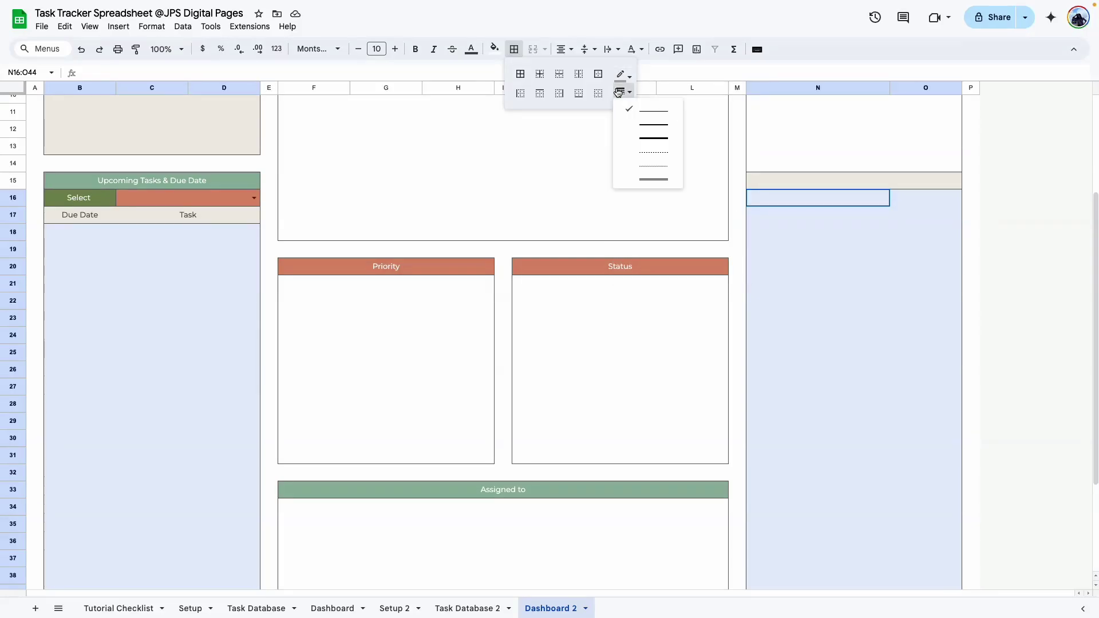
pyautogui.click(652, 155)
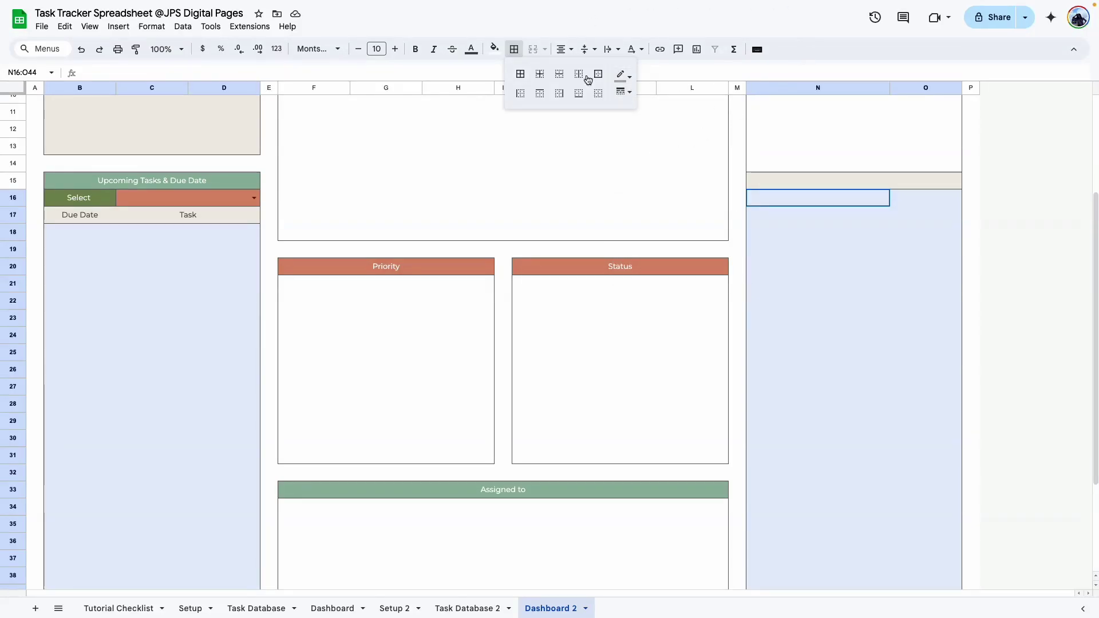
pyautogui.click(559, 79)
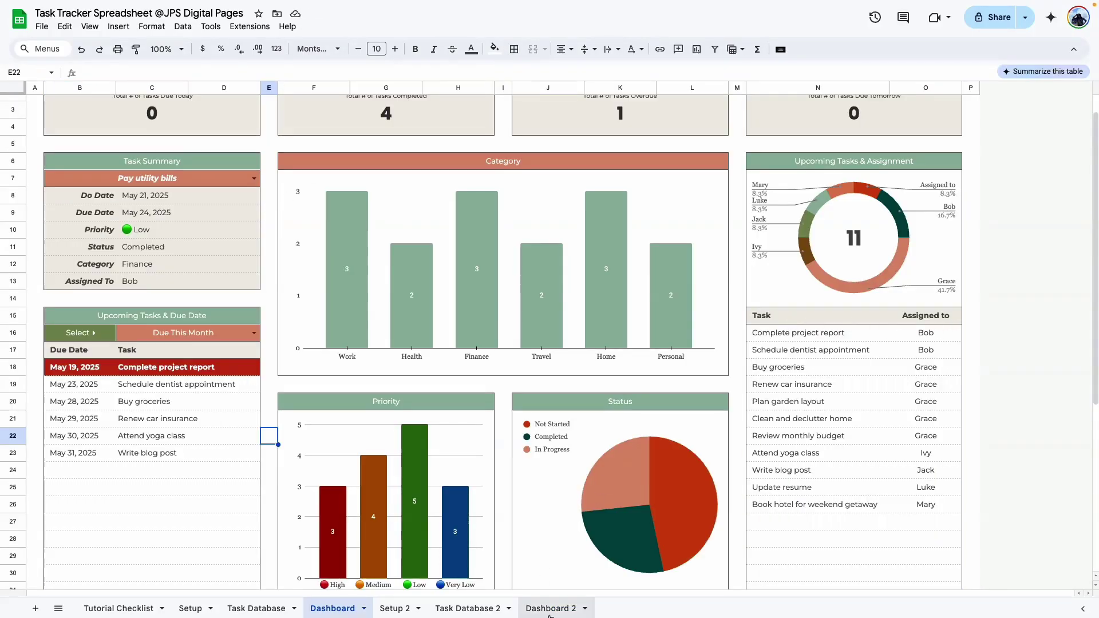
# Unmerge N15:O15 on Dashboard 2 and paste in the Task and Assigned to headings from Dashboard without their formatting
pyautogui.moveTo(765, 321); pyautogui.dragTo(950, 324)
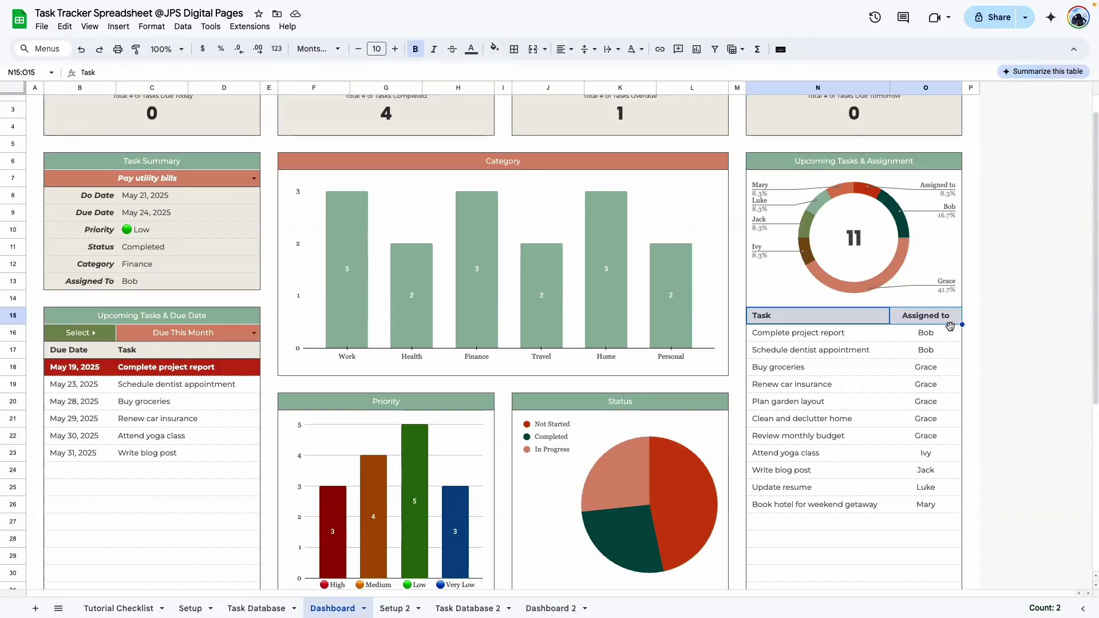
pyautogui.click(550, 608)
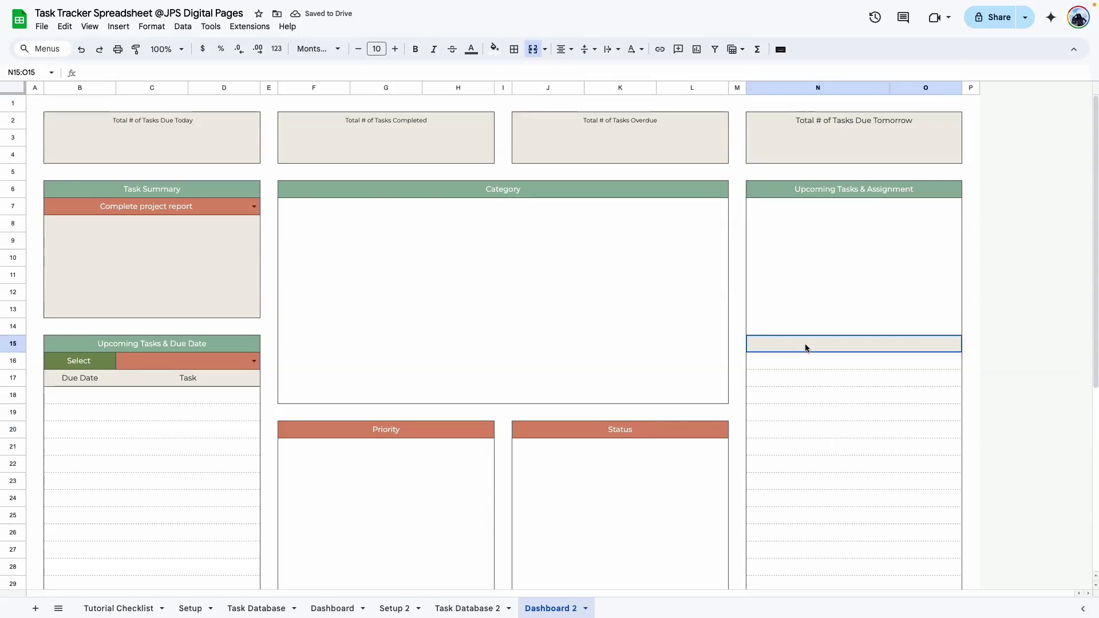
pyautogui.click(532, 50)
pyautogui.rightClick(766, 347)
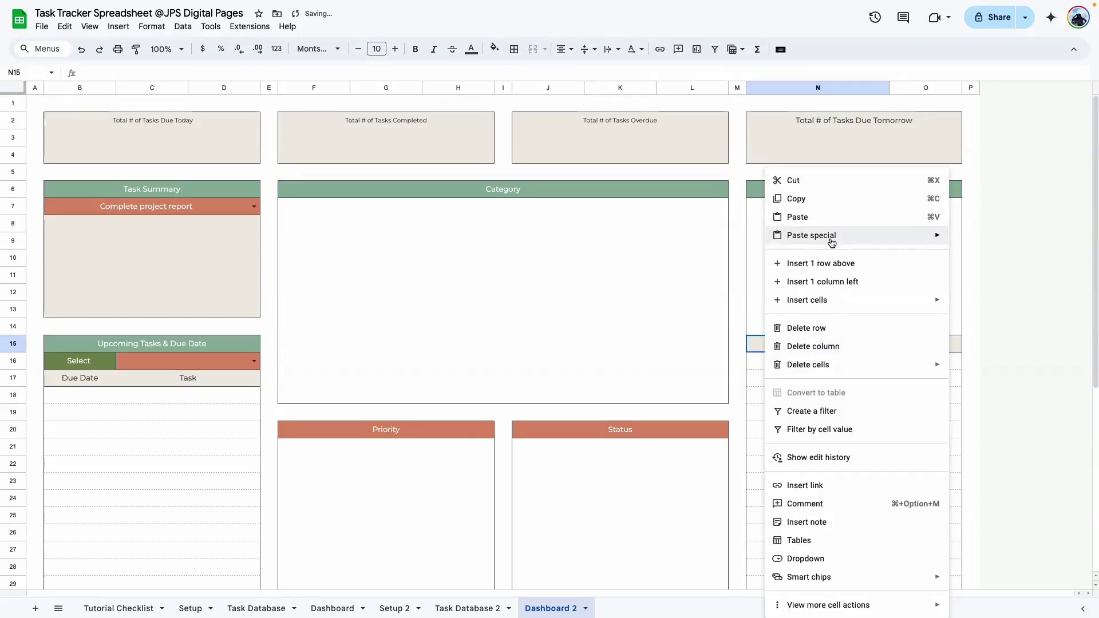
pyautogui.moveTo(832, 243)
pyautogui.click(1006, 239)
pyautogui.click(839, 348)
# Left-align the Task column N15:N44 of the assignment list
pyautogui.moveTo(793, 346); pyautogui.dragTo(805, 535)
pyautogui.scroll(2, 799, 327)
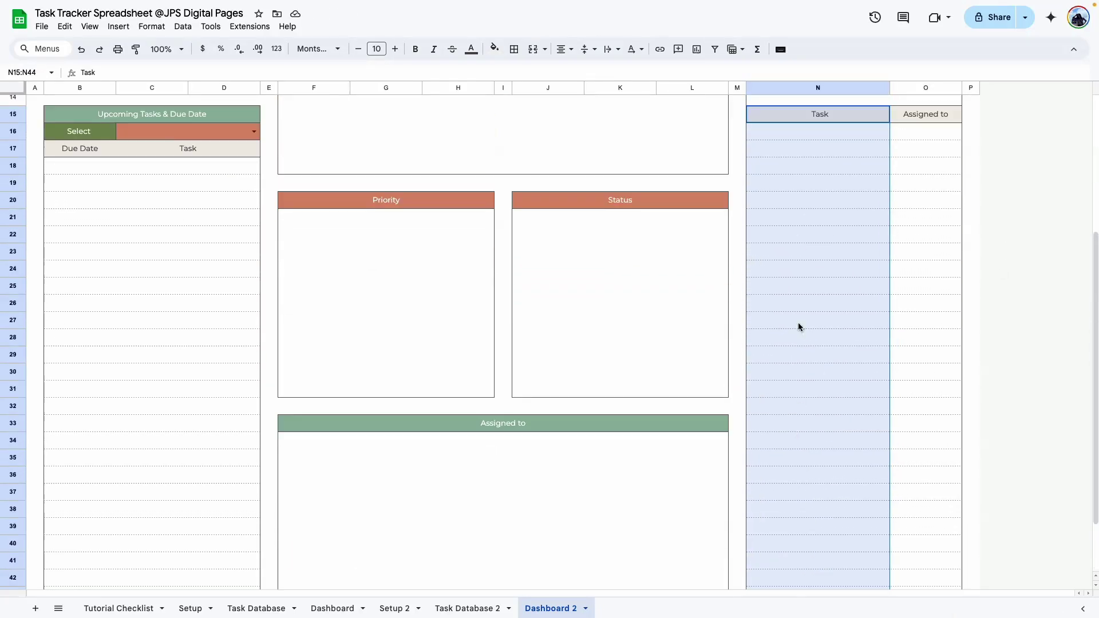
pyautogui.scroll(3, 808, 298)
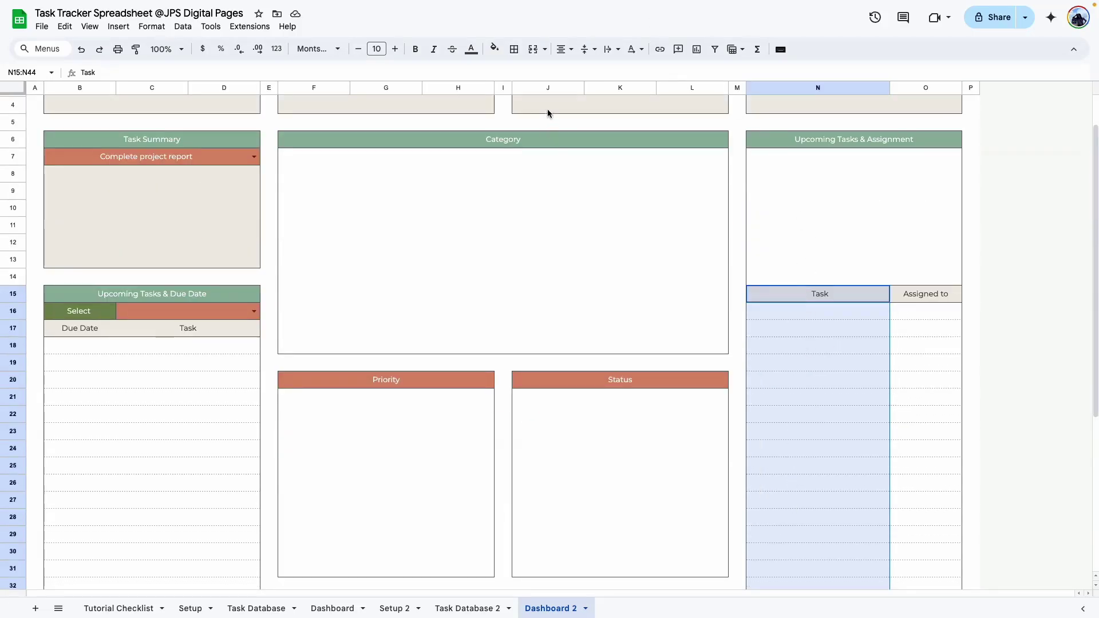
pyautogui.click(564, 50)
pyautogui.click(565, 72)
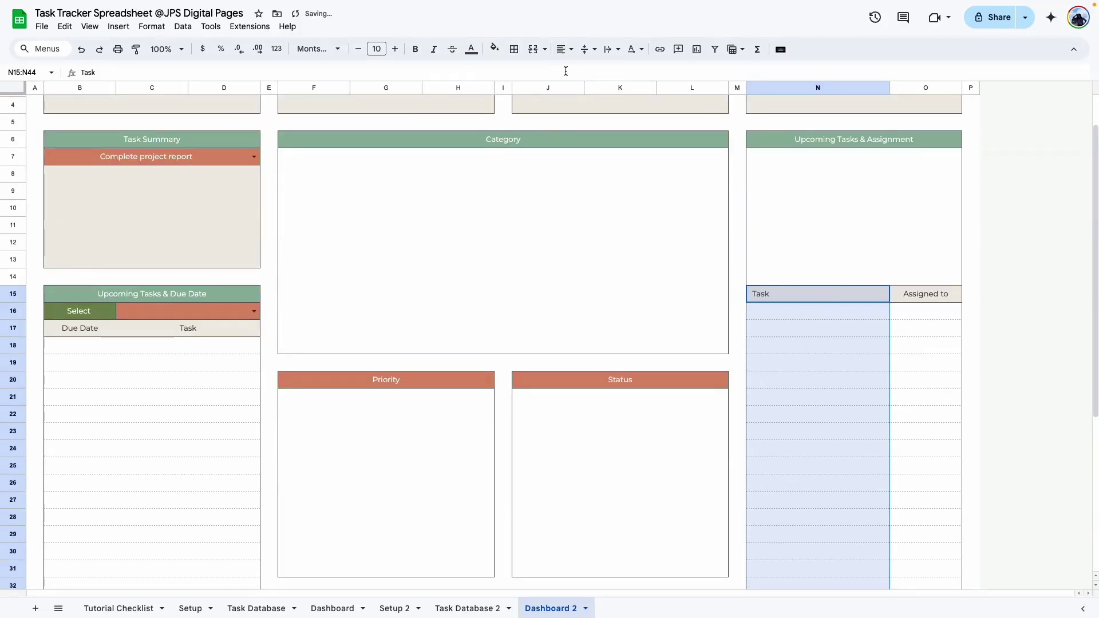
# Mark "Dashboard structure" as done on the Tutorial Checklist sheet
pyautogui.click(774, 386)
pyautogui.hotkey('ctrl', 'pageup')
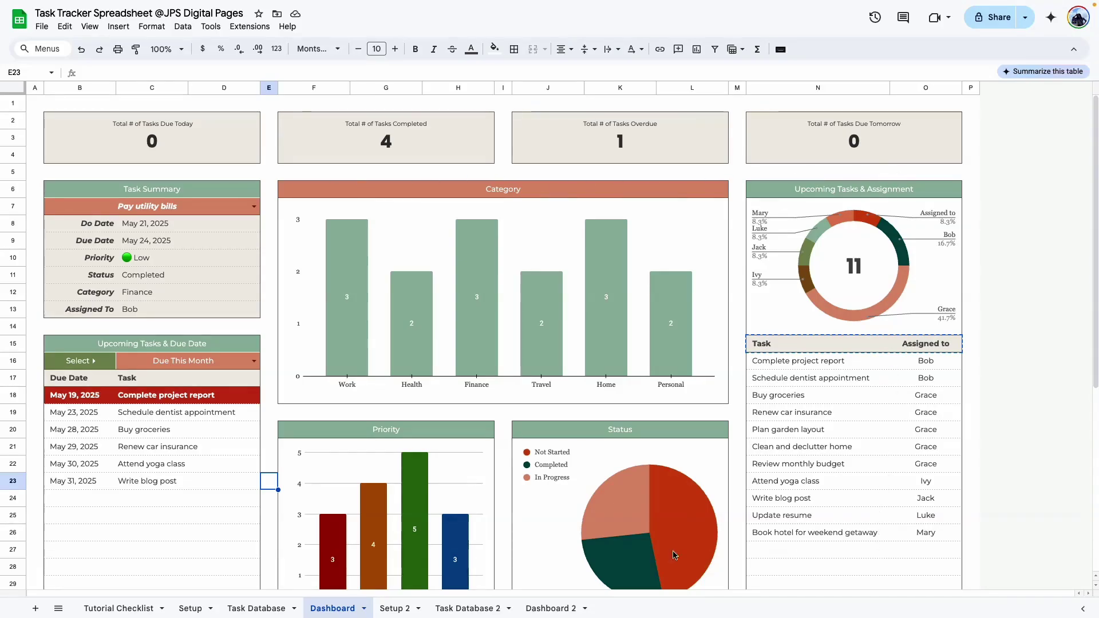
pyautogui.click(131, 613)
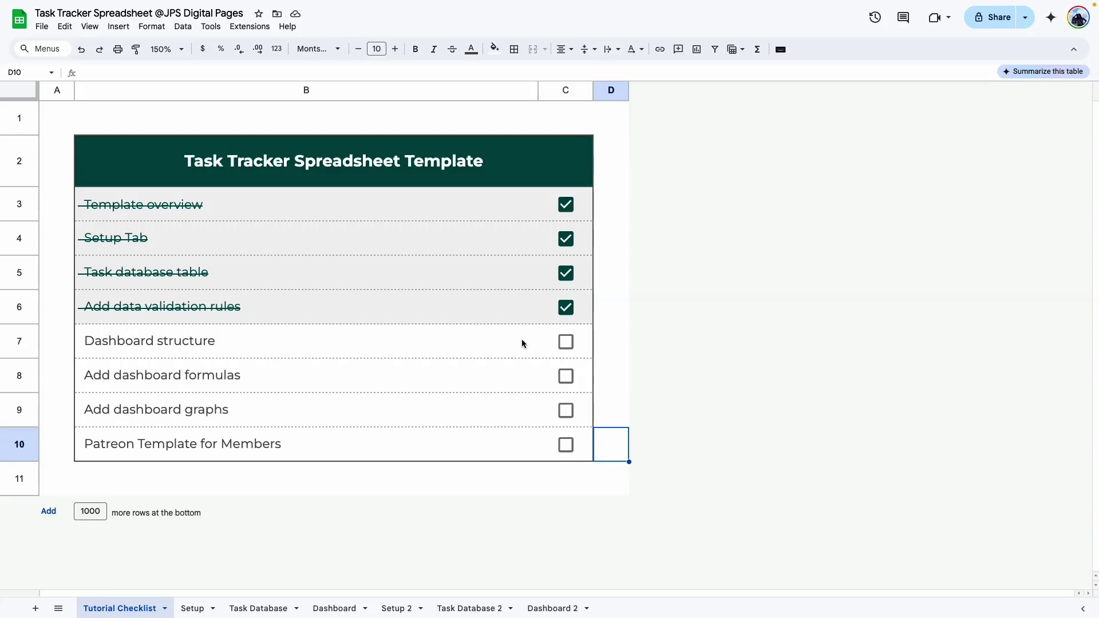
pyautogui.click(565, 343)
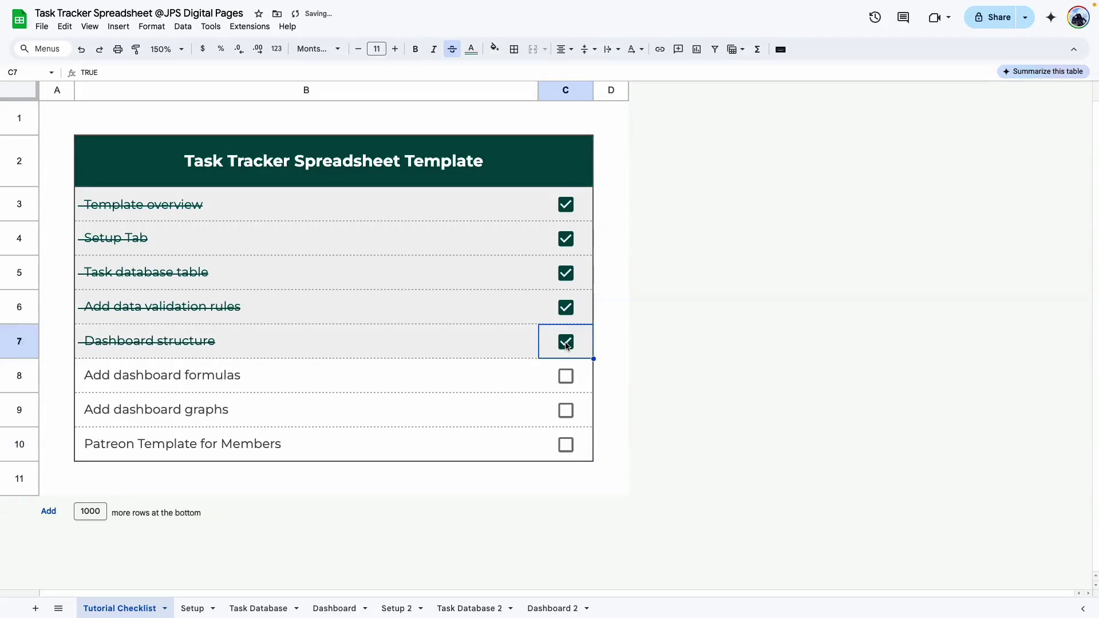
pyautogui.click(149, 389)
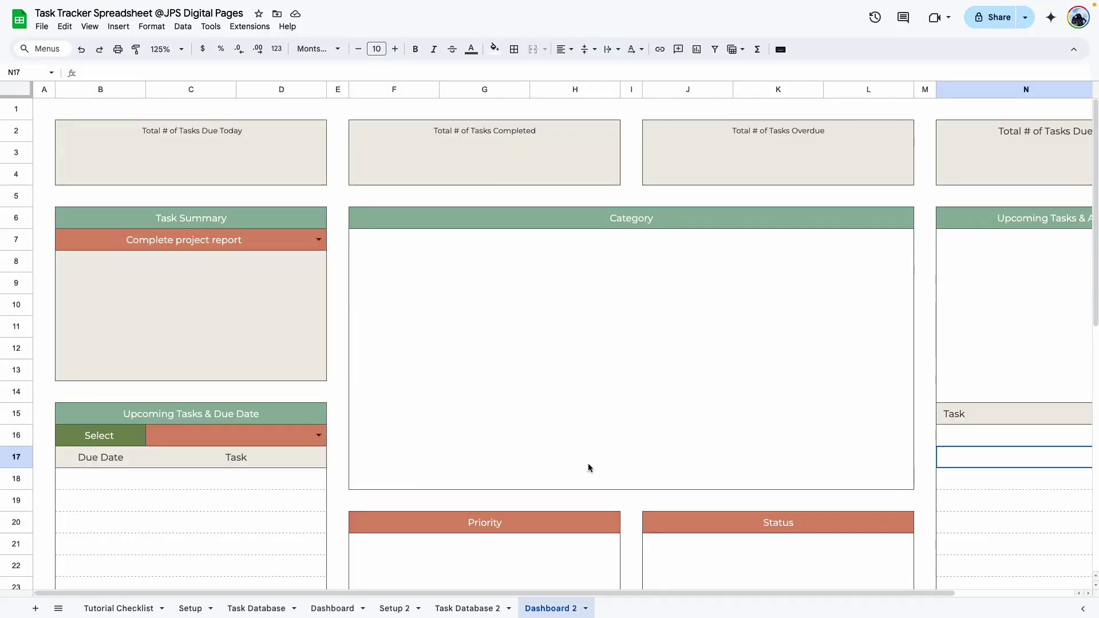
# Set the status of the Buy groceries task to Completed on the Task Database sheet
pyautogui.click(241, 610)
pyautogui.click(410, 545)
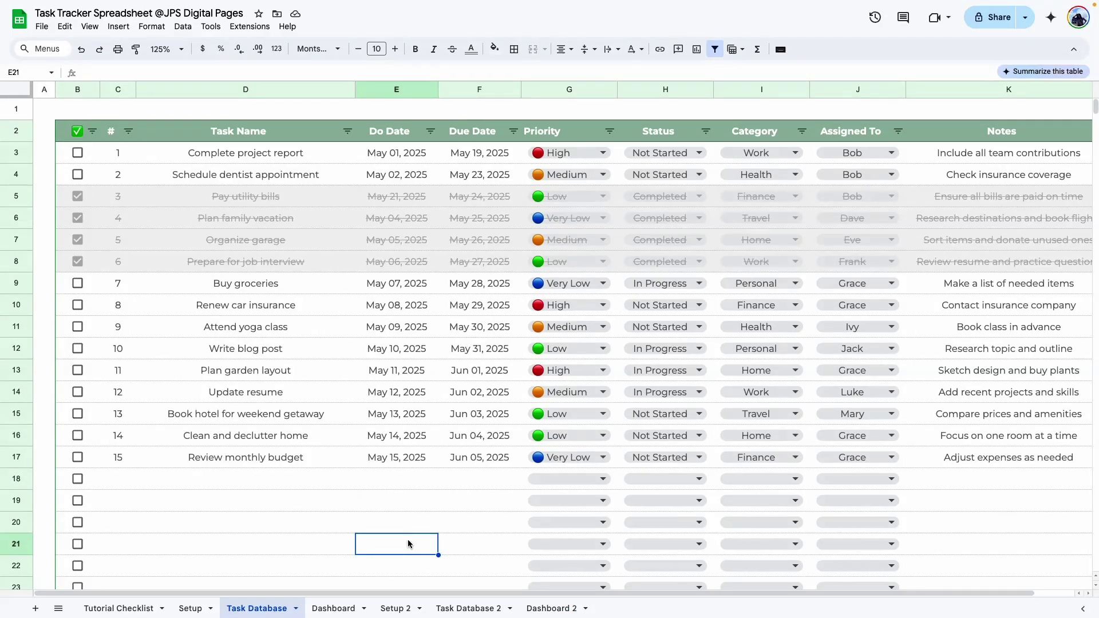
pyautogui.click(299, 518)
pyautogui.hscroll(1, 452, 344)
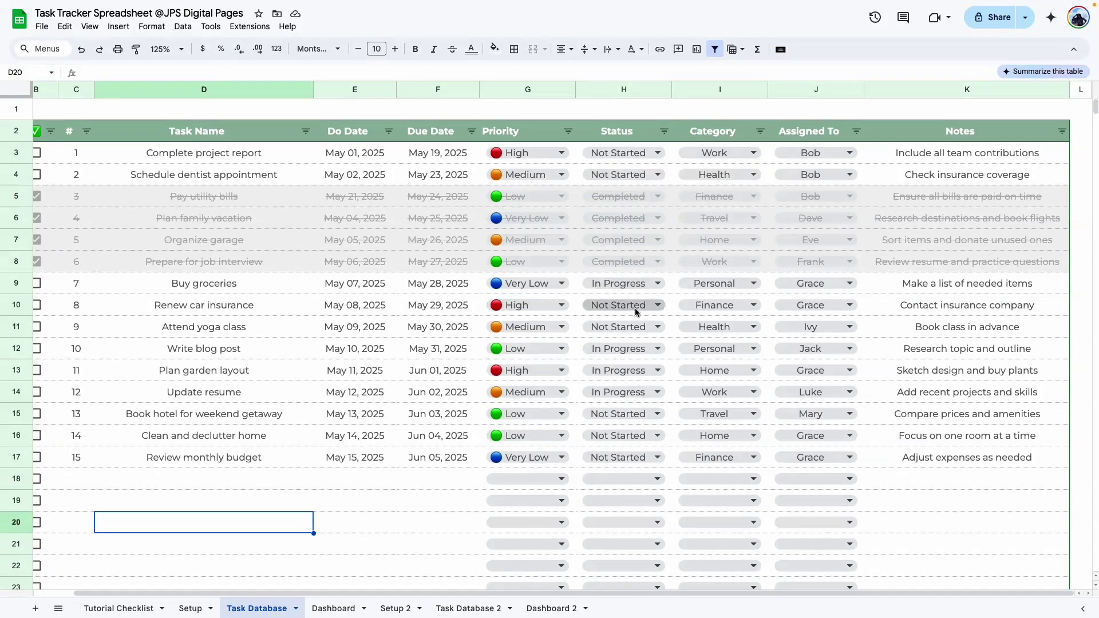
pyautogui.moveTo(592, 595); pyautogui.dragTo(550, 595)
pyautogui.click(175, 287)
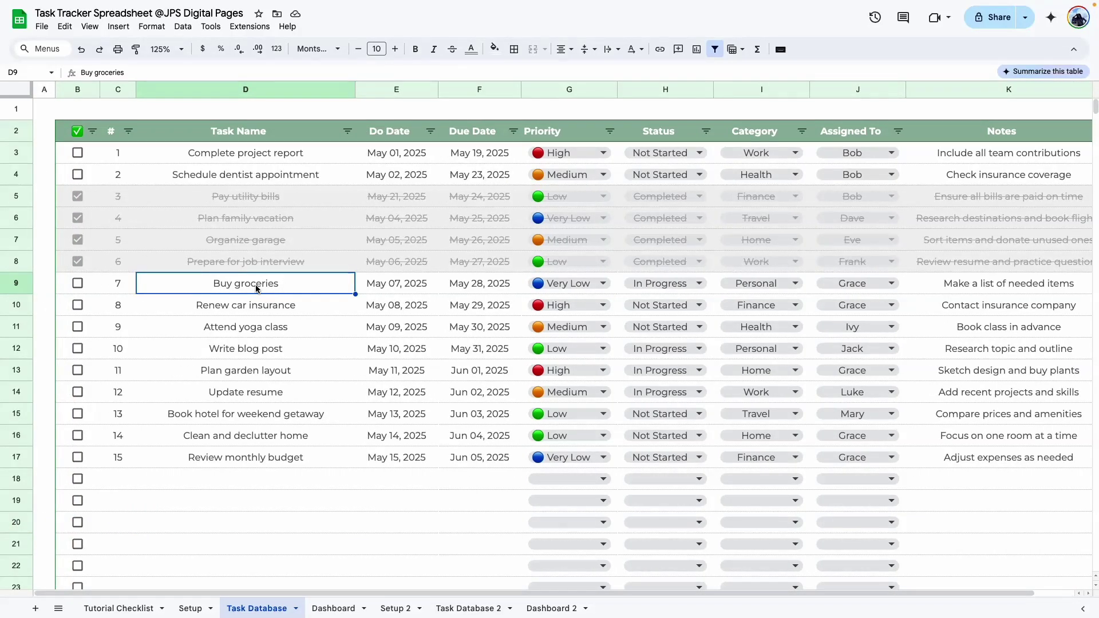
pyautogui.click(701, 284)
pyautogui.click(673, 341)
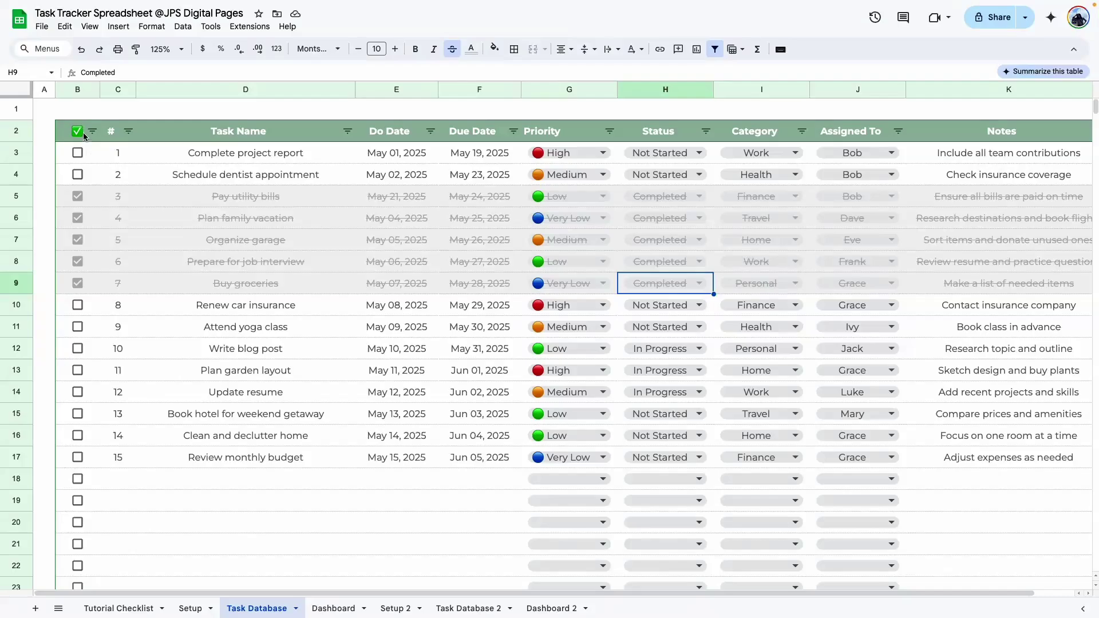
pyautogui.click(78, 156)
pyautogui.click(78, 191)
pyautogui.click(79, 173)
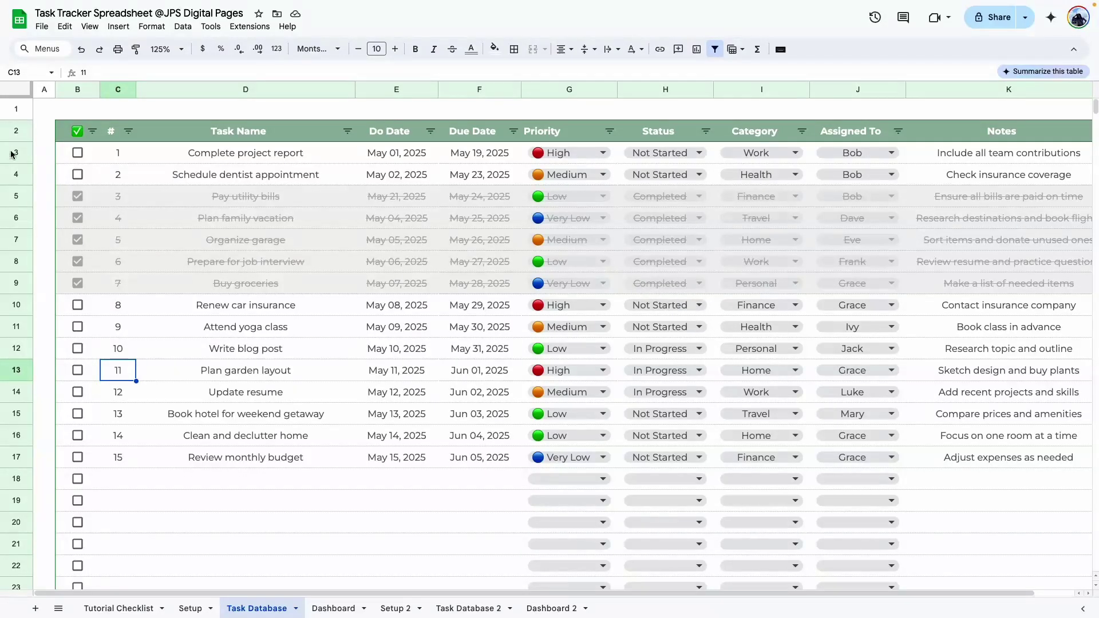
# Copy the formula =ARRAYFORMULA(IF(H3:H="Completed", TRUE, FALSE)) from cell B3 of the Task Database sheet
pyautogui.click(62, 161)
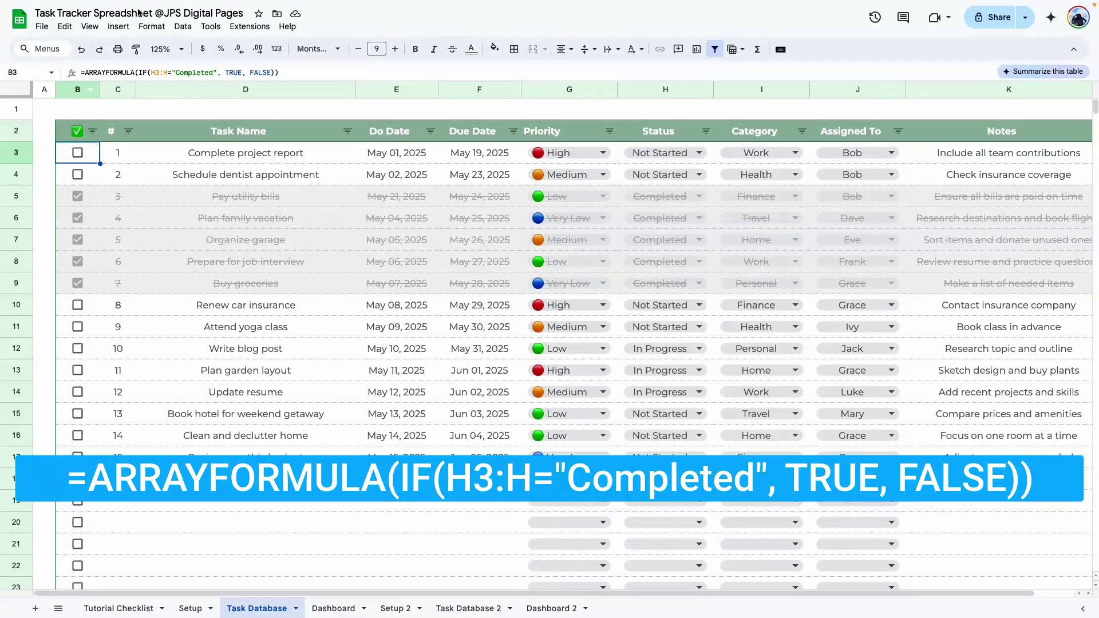
pyautogui.click(163, 49)
pyautogui.click(160, 182)
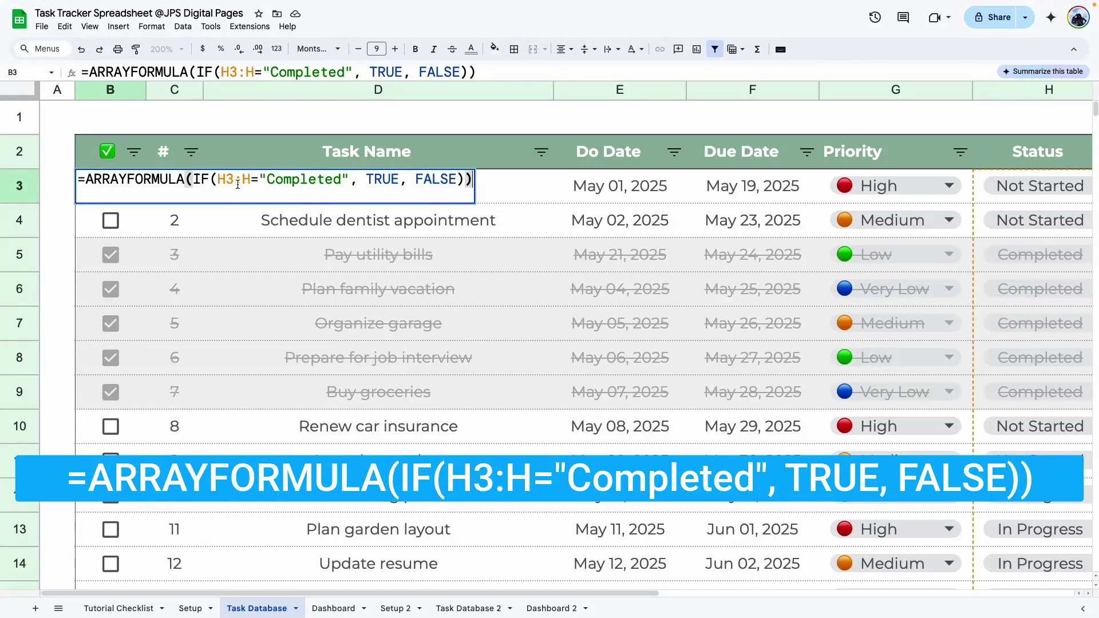
pyautogui.moveTo(651, 596); pyautogui.dragTo(515, 589)
pyautogui.hotkey('ctrl', 'a')
pyautogui.hotkey('ctrl', 'c')
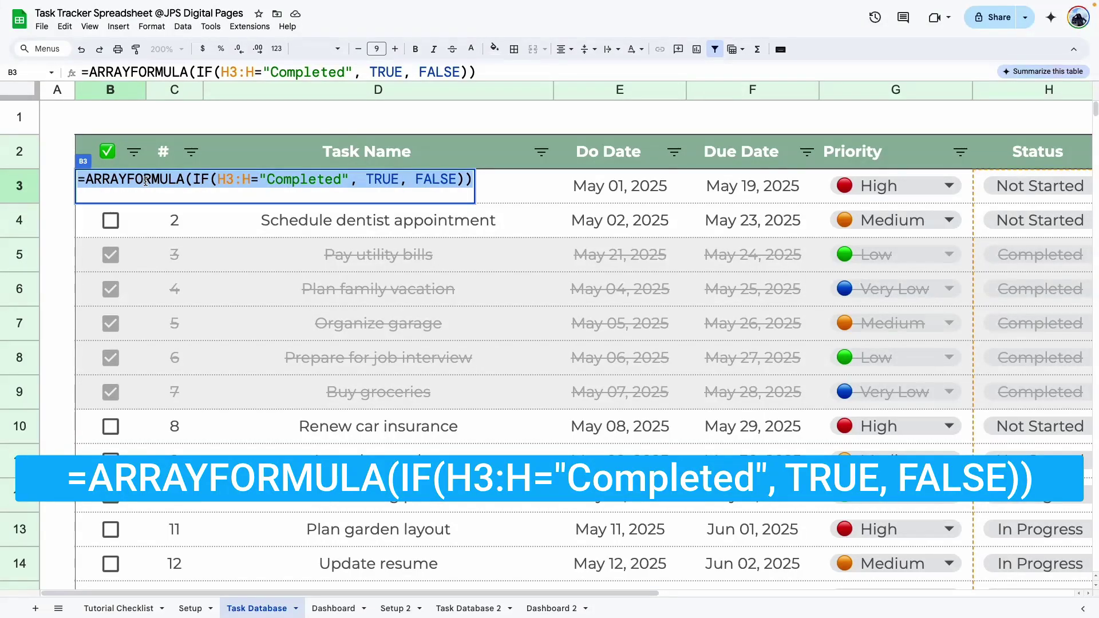
# Remove all checkboxes from B3:B1000 on the Task Database 2 sheet
pyautogui.click(475, 609)
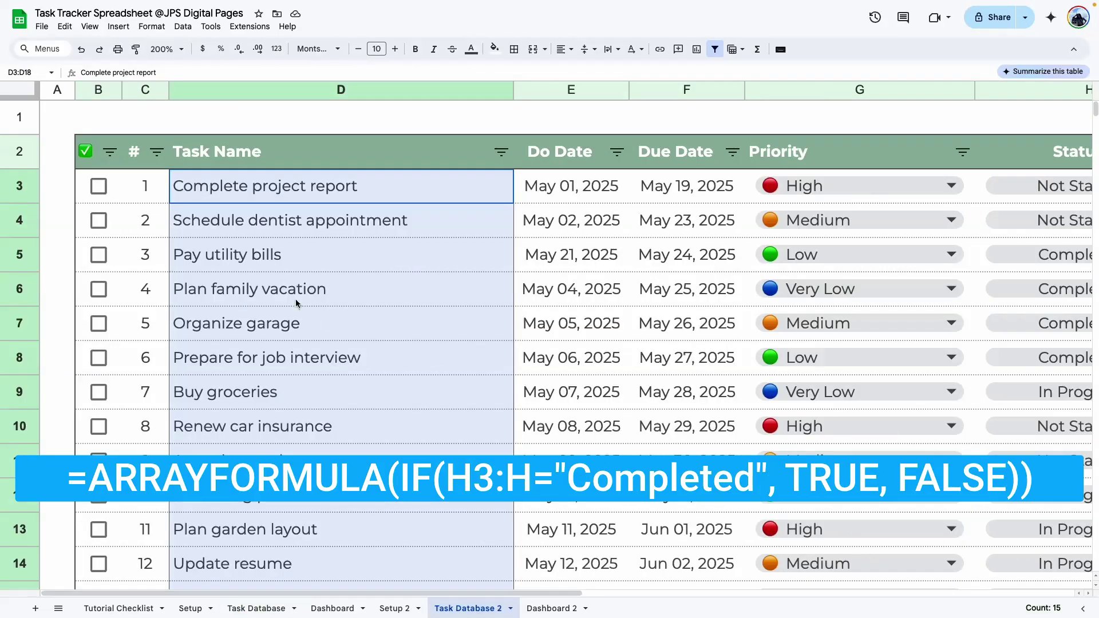
pyautogui.click(114, 195)
pyautogui.click(119, 318)
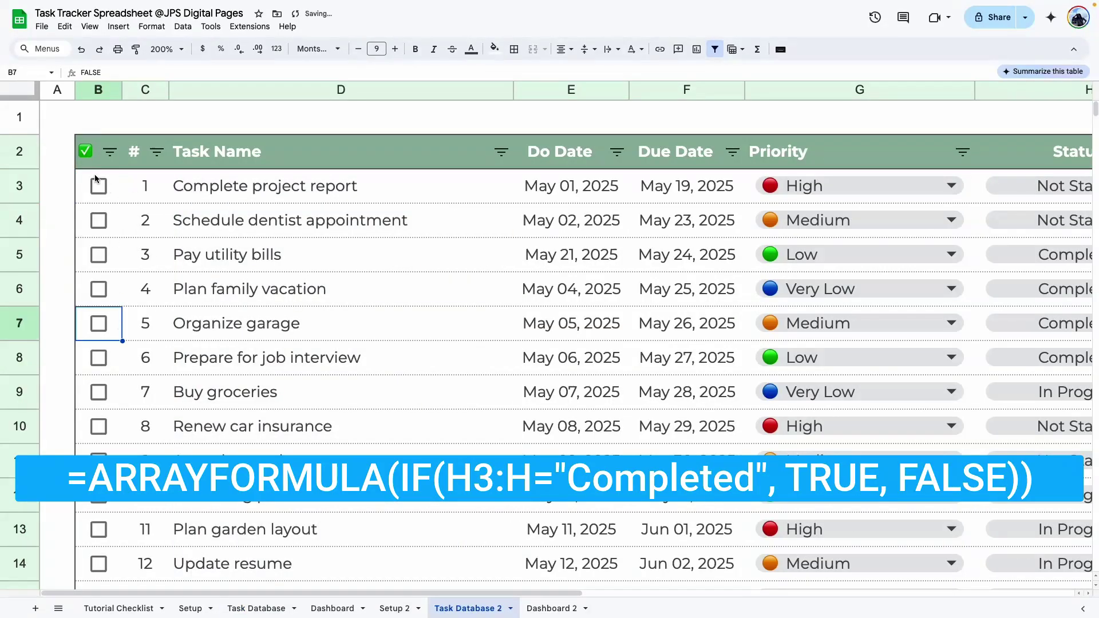
pyautogui.click(166, 49)
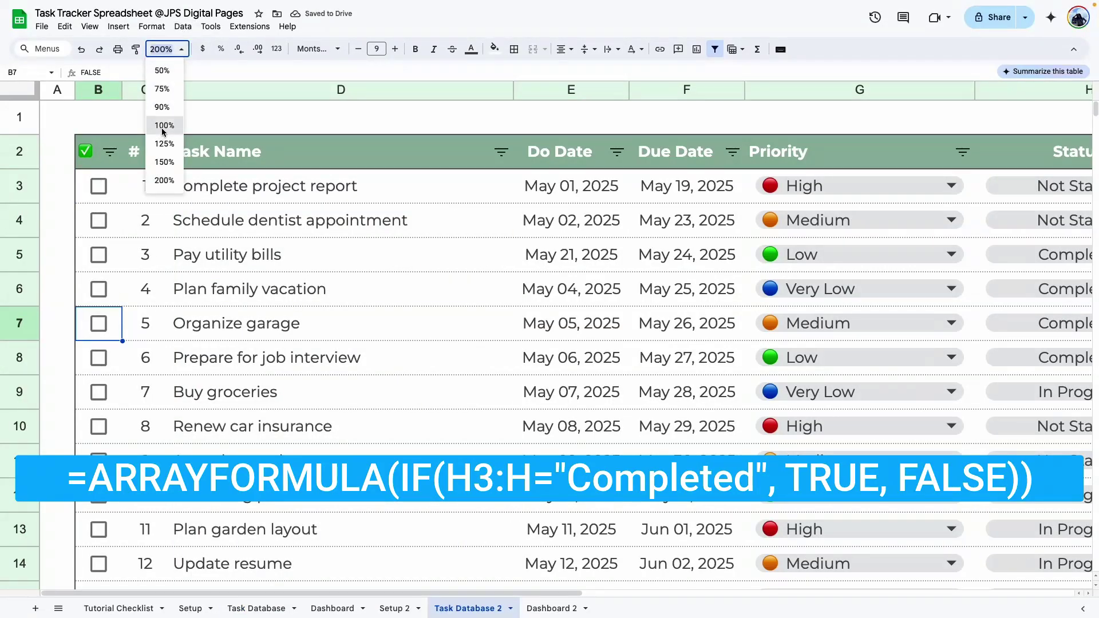
pyautogui.click(163, 126)
pyautogui.moveTo(59, 142); pyautogui.dragTo(56, 398)
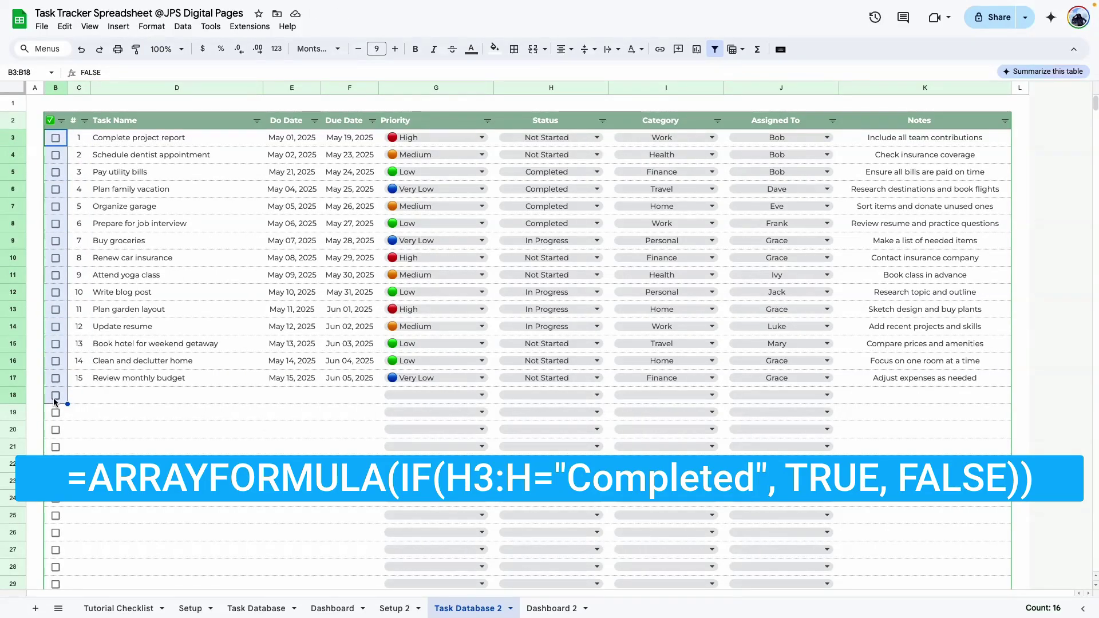
pyautogui.hotkey('ctrl', 'shift', 'Down')
pyautogui.press('Delete')
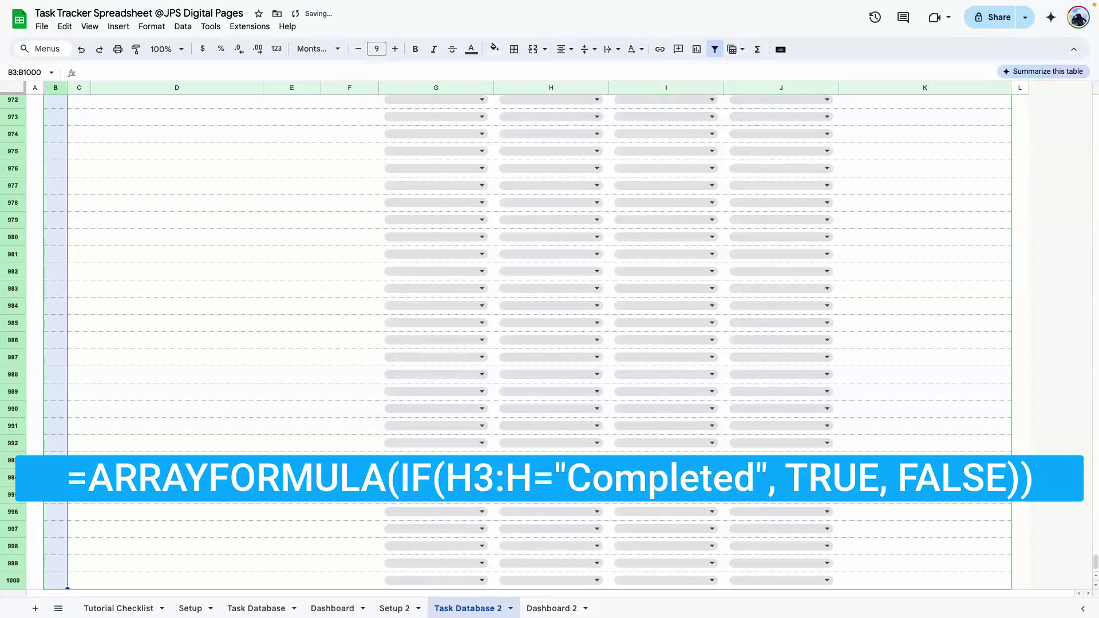
# Paste the formula =ARRAYFORMULA(IF(H3:H="Completed", TRUE, FALSE)) into cell B3 of the Task Database 2 sheet
pyautogui.hotkey('ctrl', 'shift', 'Up')
pyautogui.doubleClick(56, 120)
pyautogui.hotkey('ctrl', 'v')
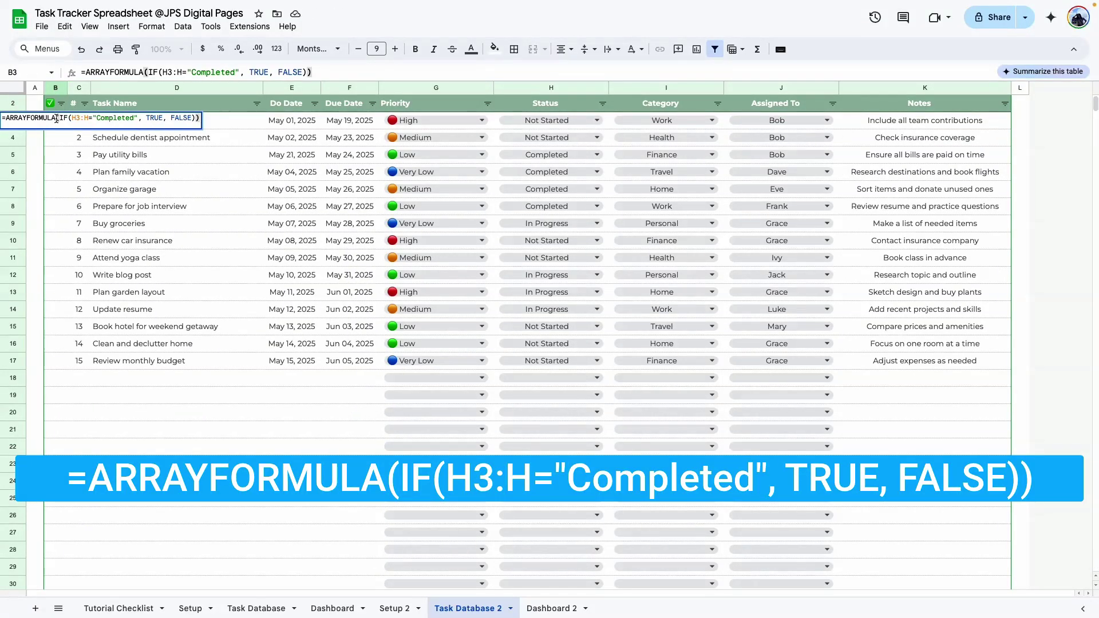
pyautogui.press('Return')
pyautogui.click(154, 246)
pyautogui.scroll(1, 154, 246)
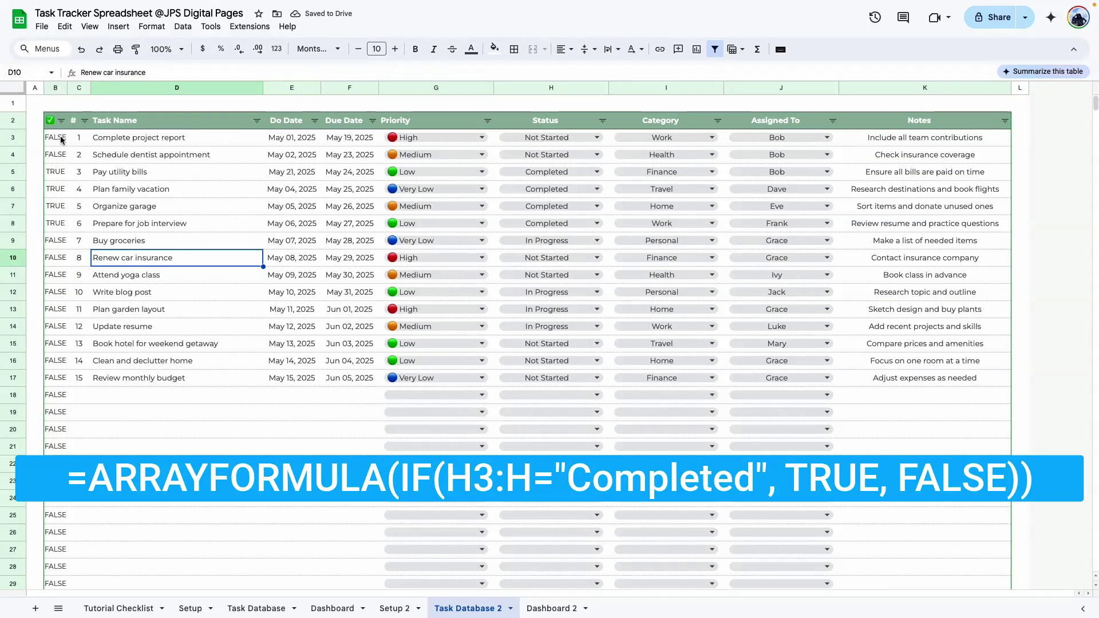
# Add a Checkbox data validation rule to range B3:B of the Task Database 2 sheet
pyautogui.moveTo(55, 137); pyautogui.dragTo(57, 379)
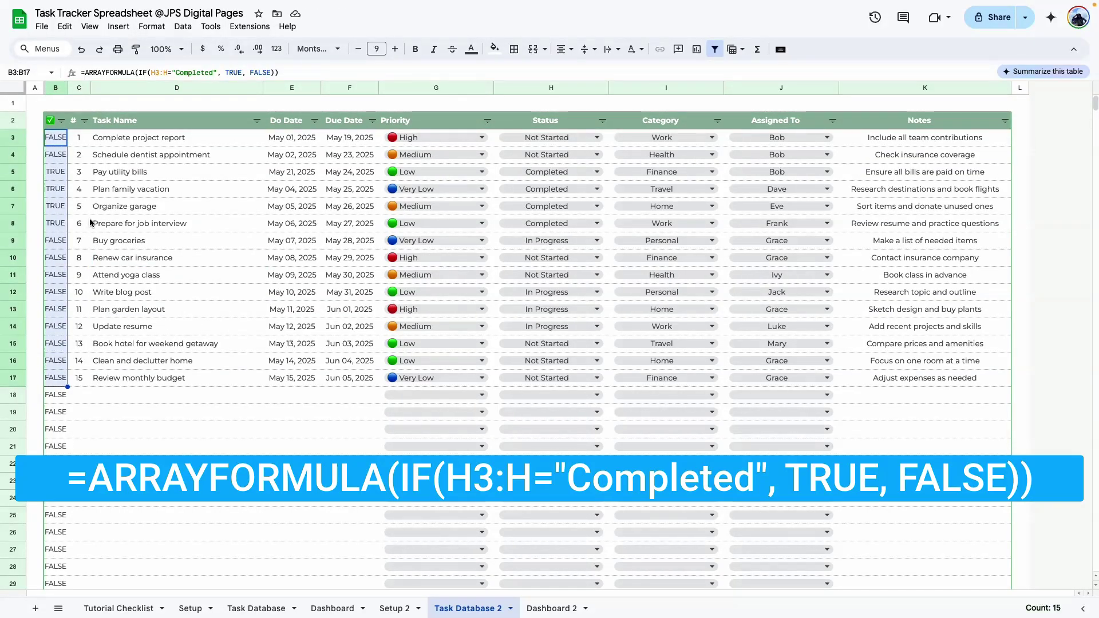
pyautogui.click(120, 292)
pyautogui.moveTo(56, 137); pyautogui.dragTo(55, 309)
pyautogui.click(183, 27)
pyautogui.click(236, 293)
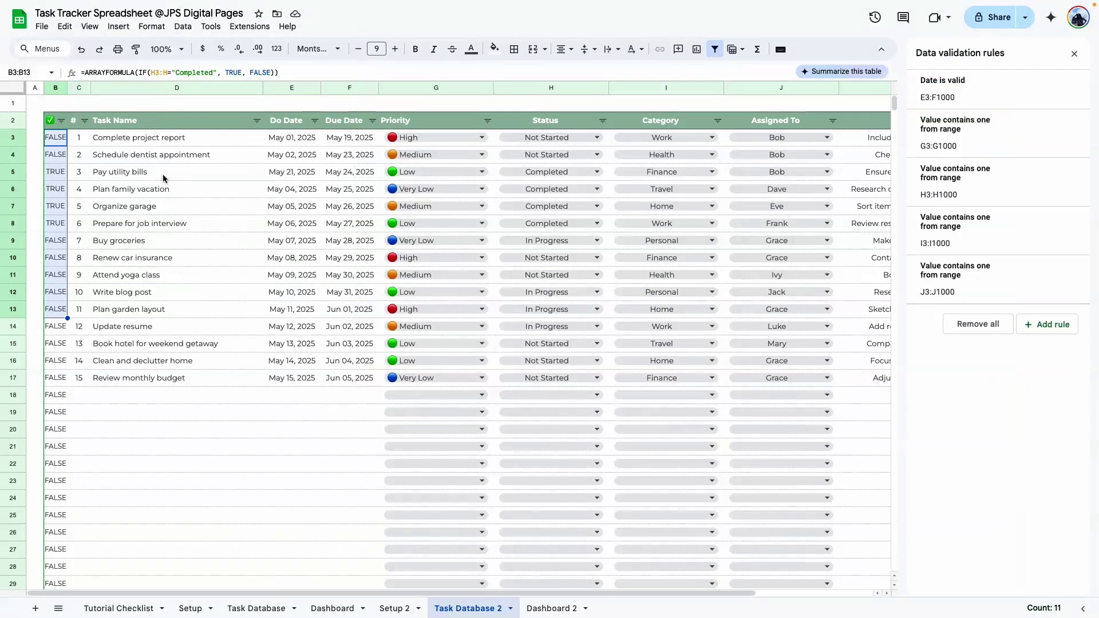
pyautogui.click(1048, 329)
pyautogui.click(1010, 120)
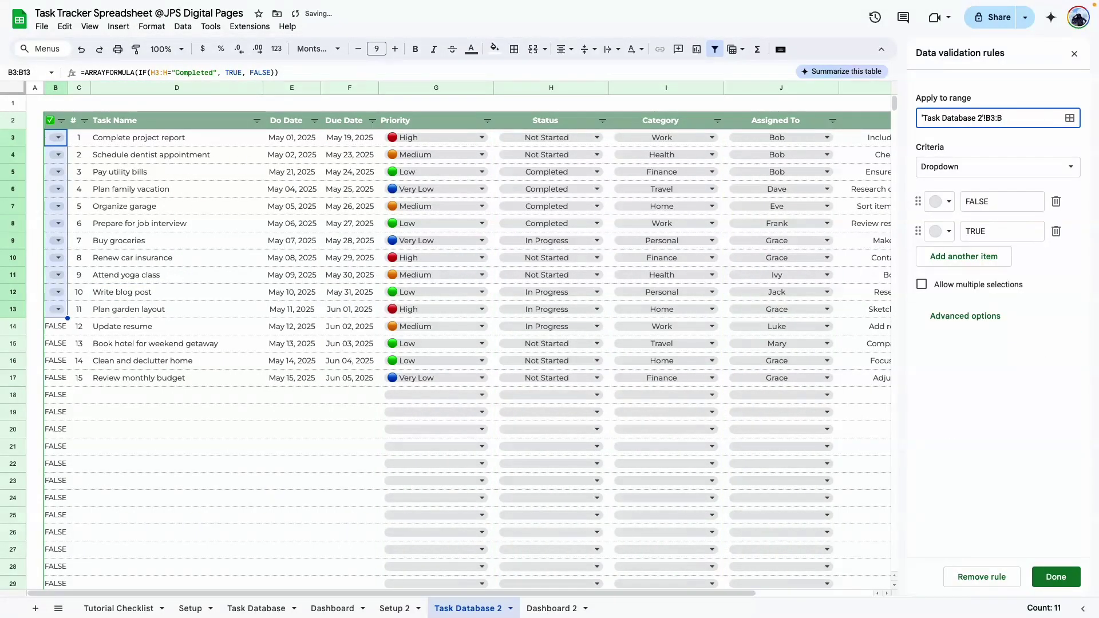
pyautogui.click(1070, 175)
pyautogui.scroll(-2, 997, 469)
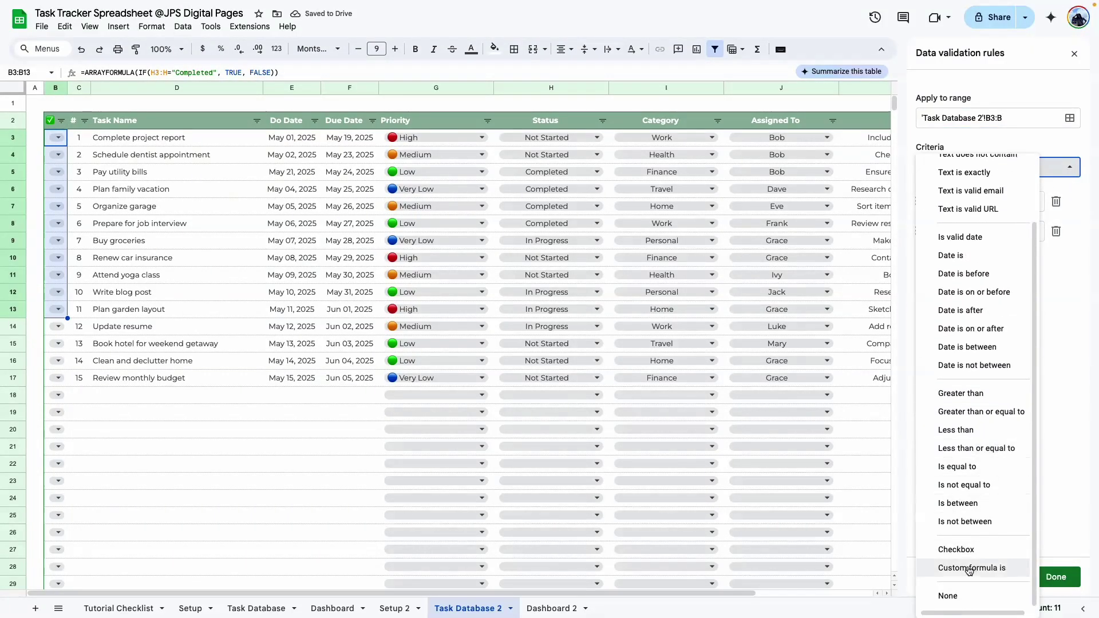
pyautogui.click(965, 550)
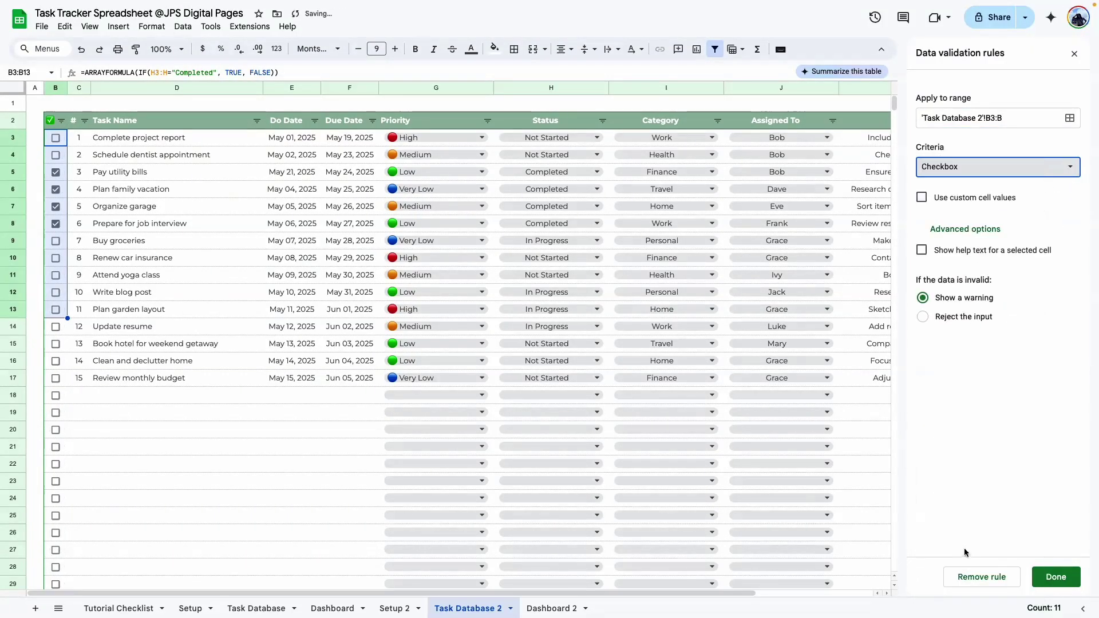
pyautogui.click(1056, 577)
pyautogui.click(177, 498)
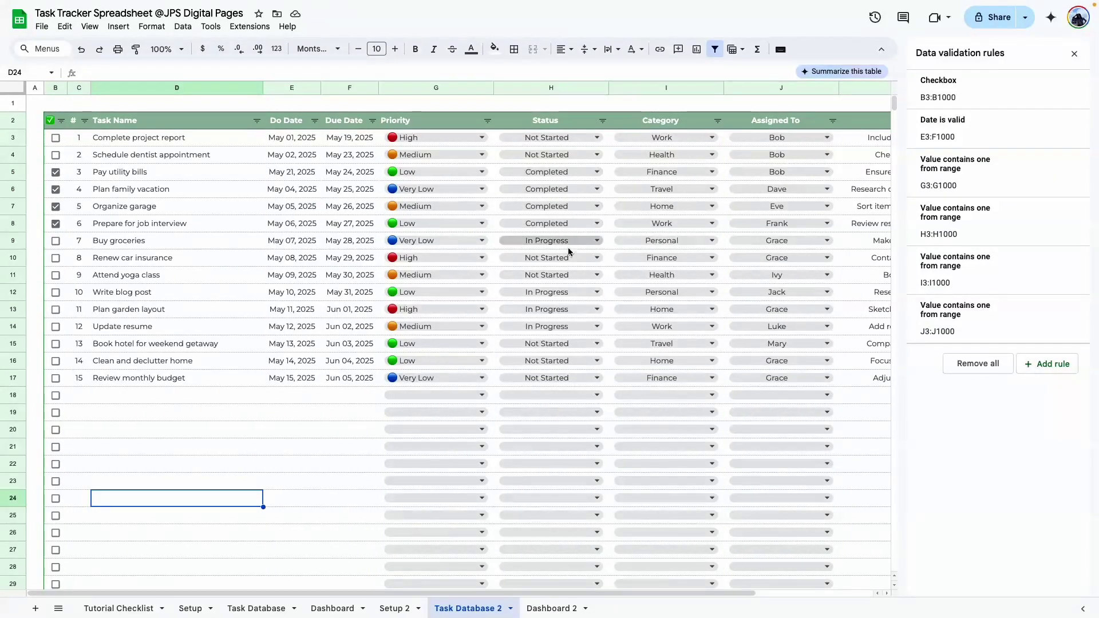
# Set the status of the Complete project report task to Completed and close the data validation rules
pyautogui.click(597, 138)
pyautogui.click(528, 193)
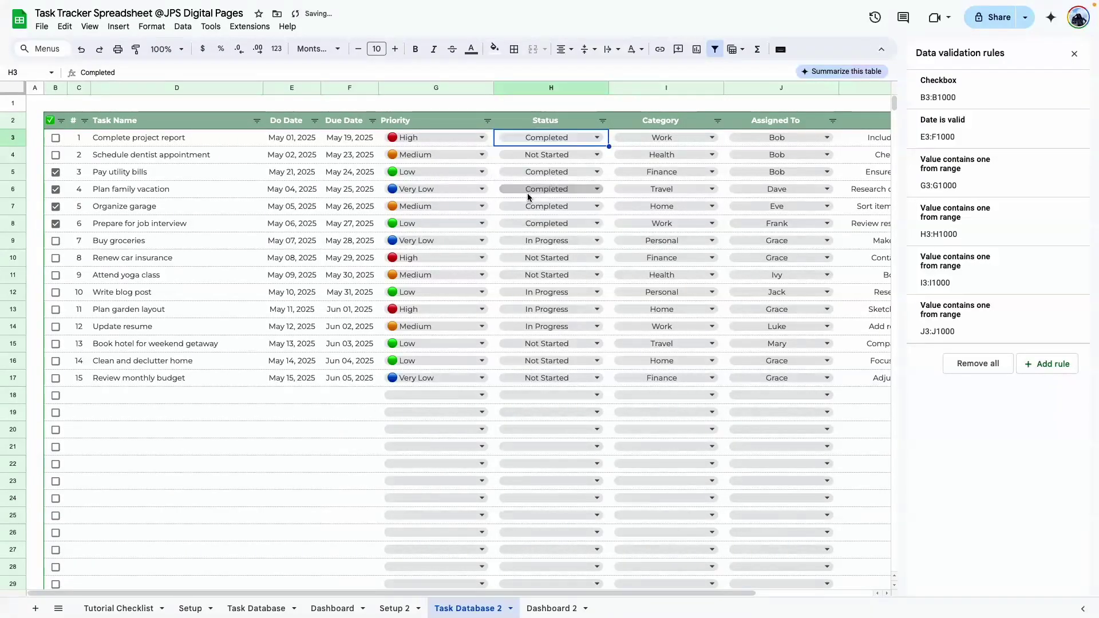
pyautogui.click(56, 138)
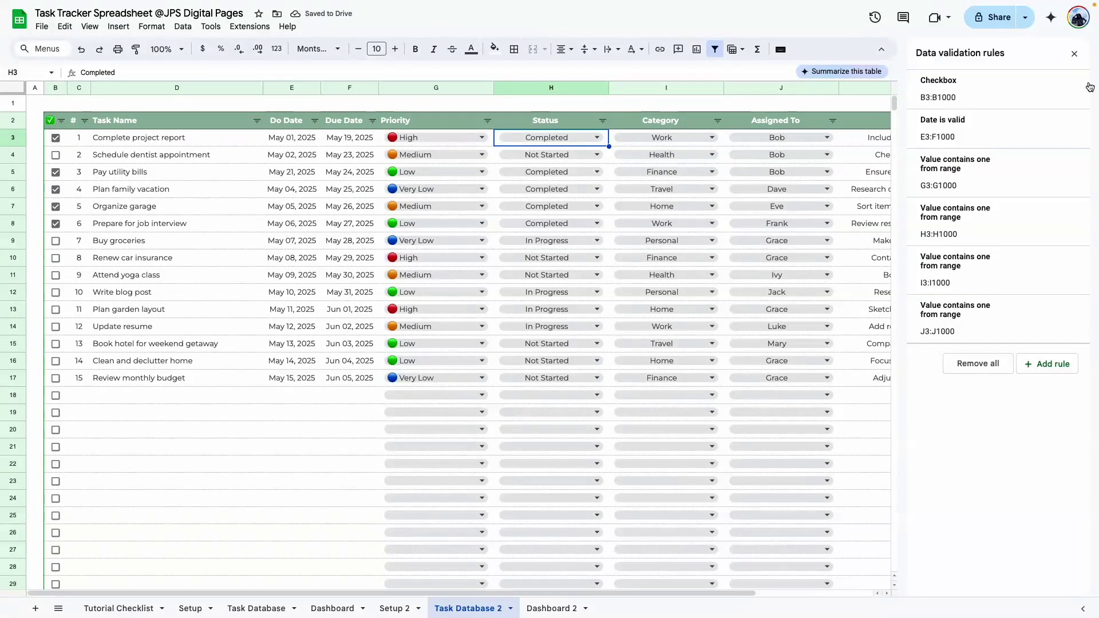
pyautogui.click(1075, 55)
# Start a conditional formatting rule on the Task Database 2 sheet and set its range to B3:K
pyautogui.moveTo(52, 135); pyautogui.dragTo(955, 310)
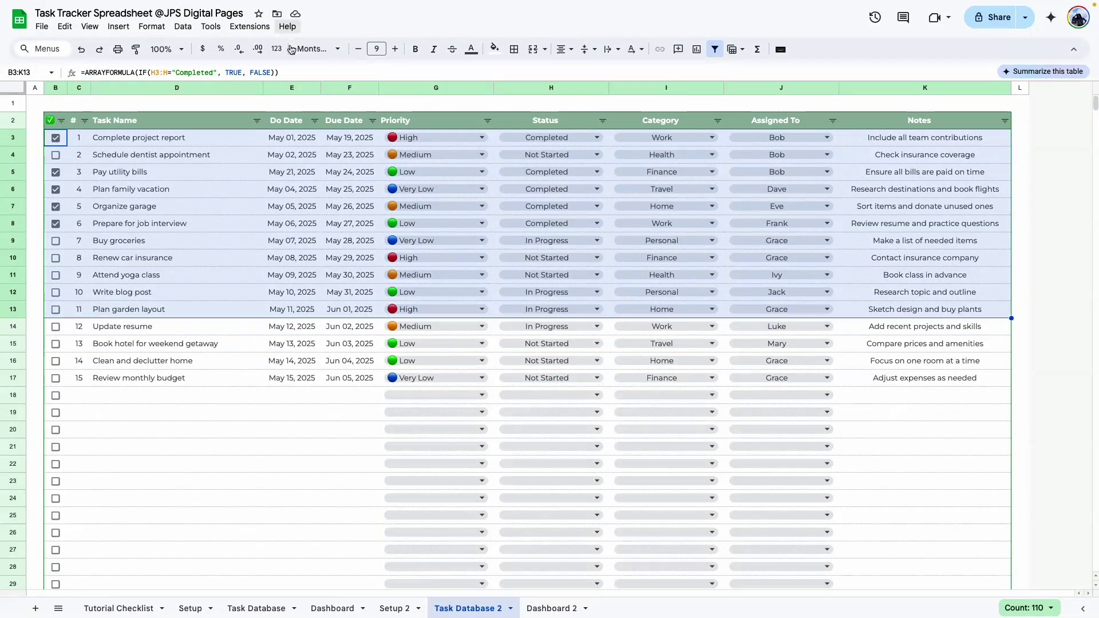
pyautogui.click(148, 30)
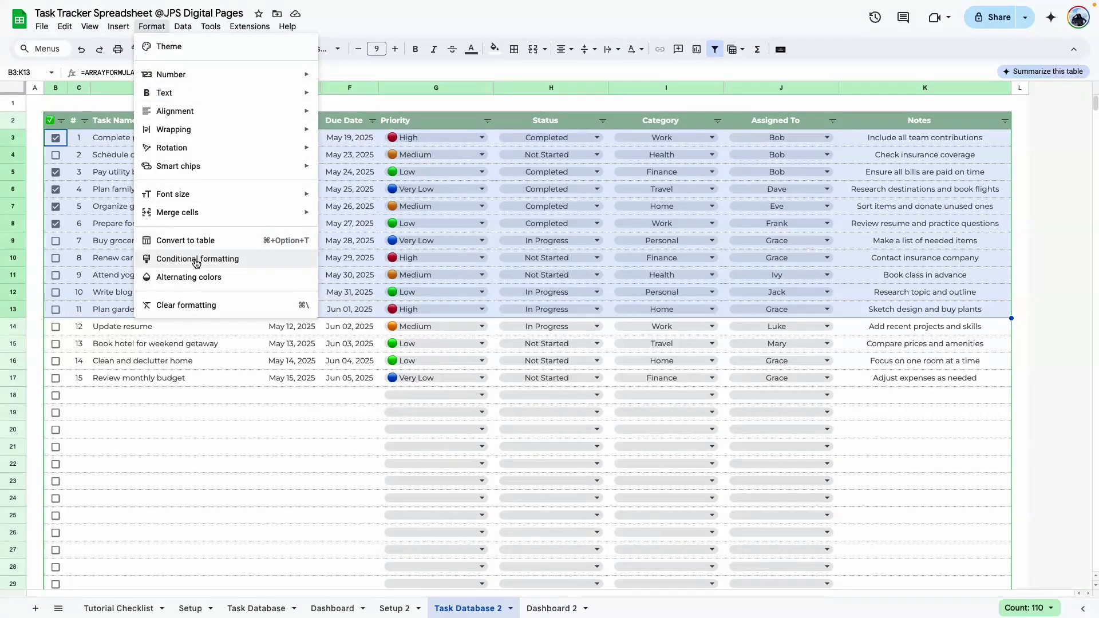
pyautogui.click(502, 68)
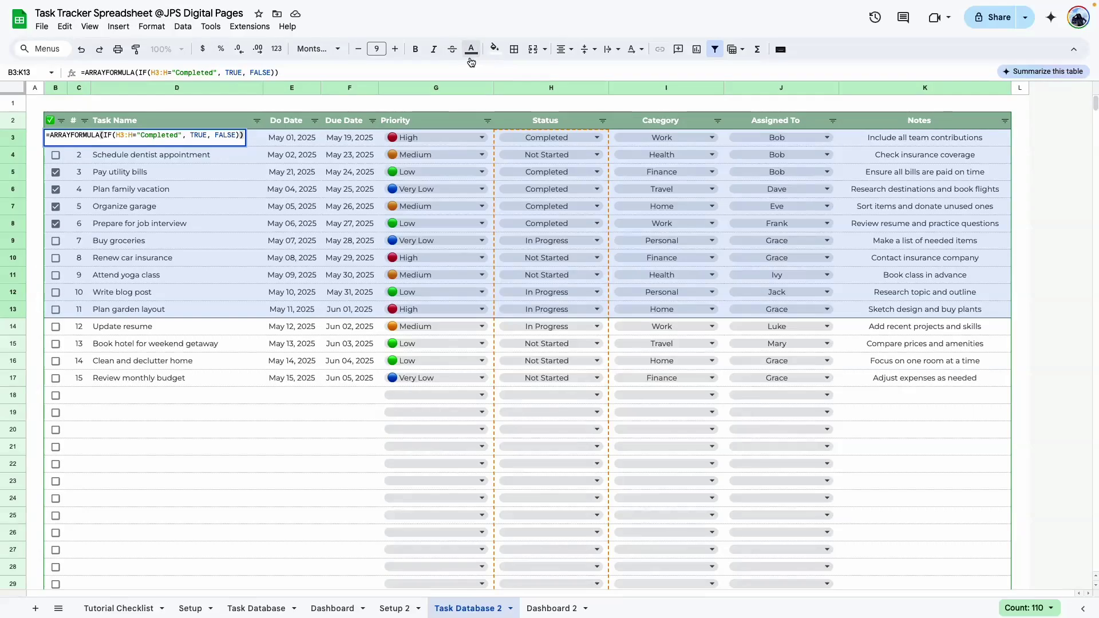
pyautogui.click(496, 49)
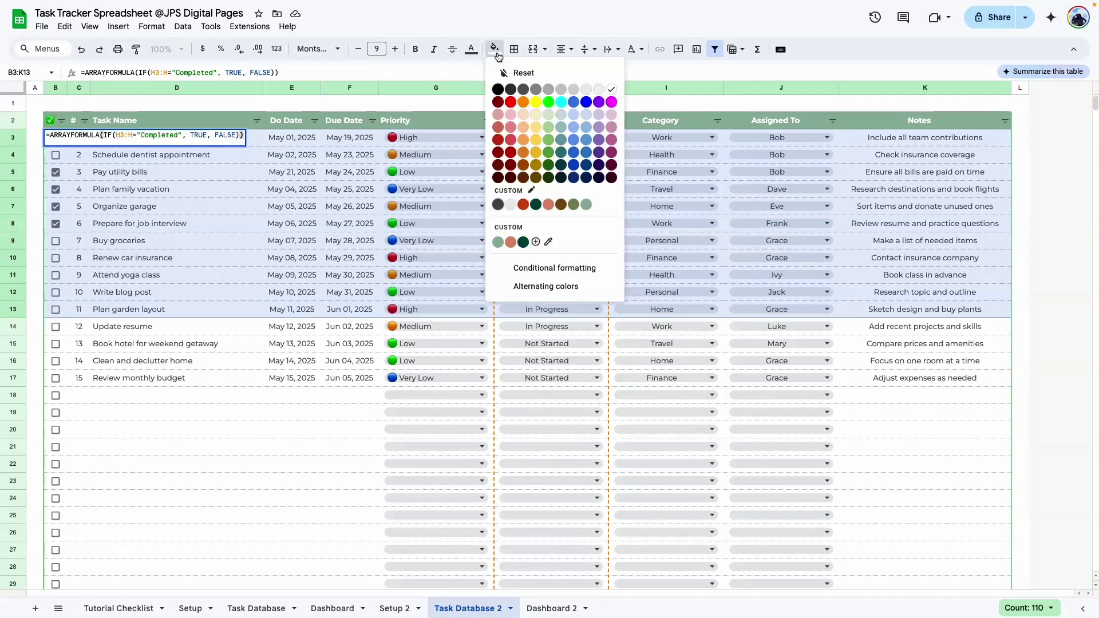
pyautogui.click(532, 271)
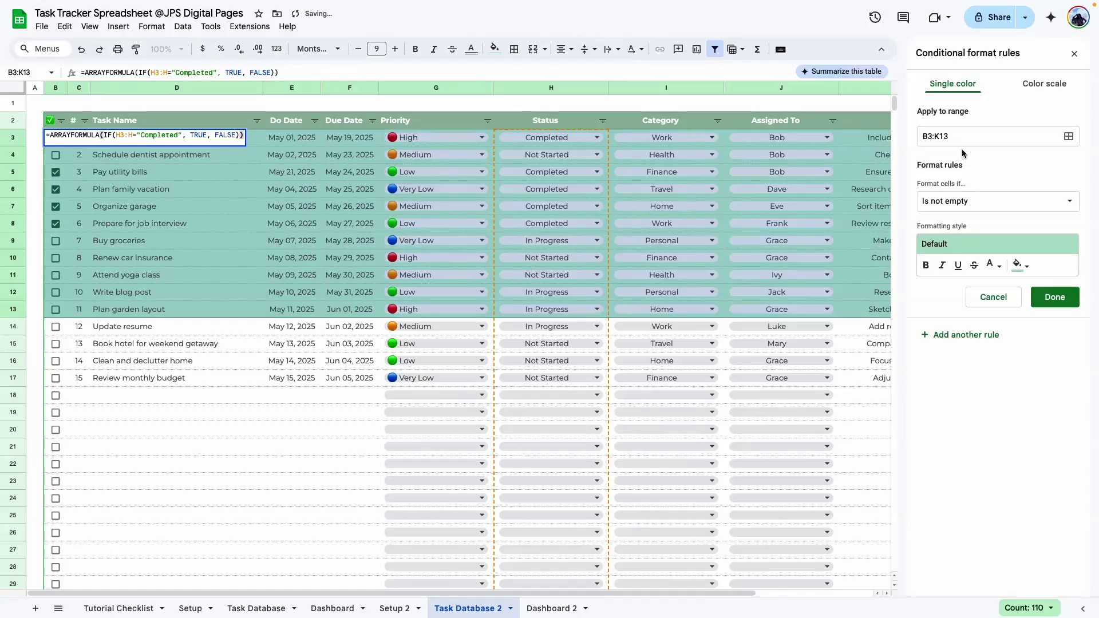
pyautogui.click(948, 136)
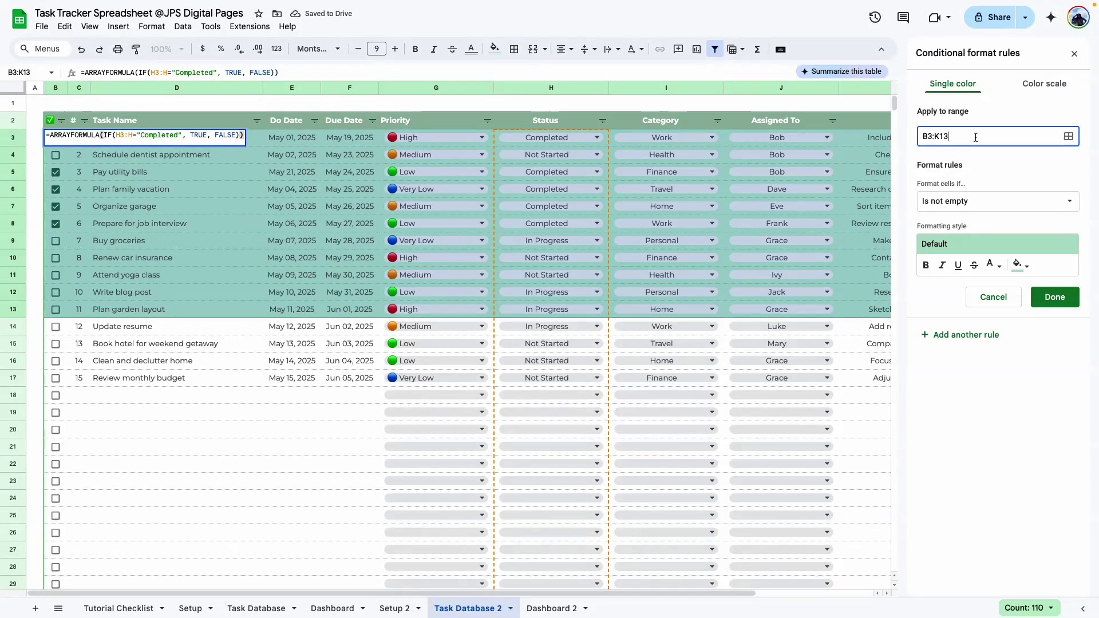
pyautogui.press('BackSpace')
pyautogui.click(981, 159)
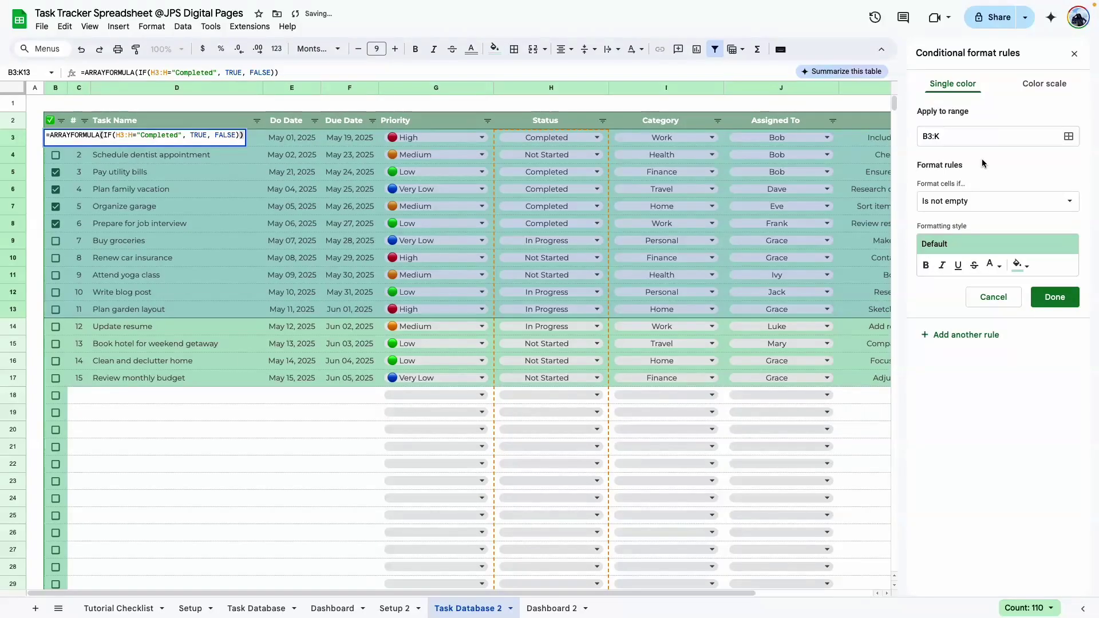
# Set the conditional formatting rule's condition to the custom formula =$B3=True
pyautogui.click(963, 210)
pyautogui.click(1019, 543)
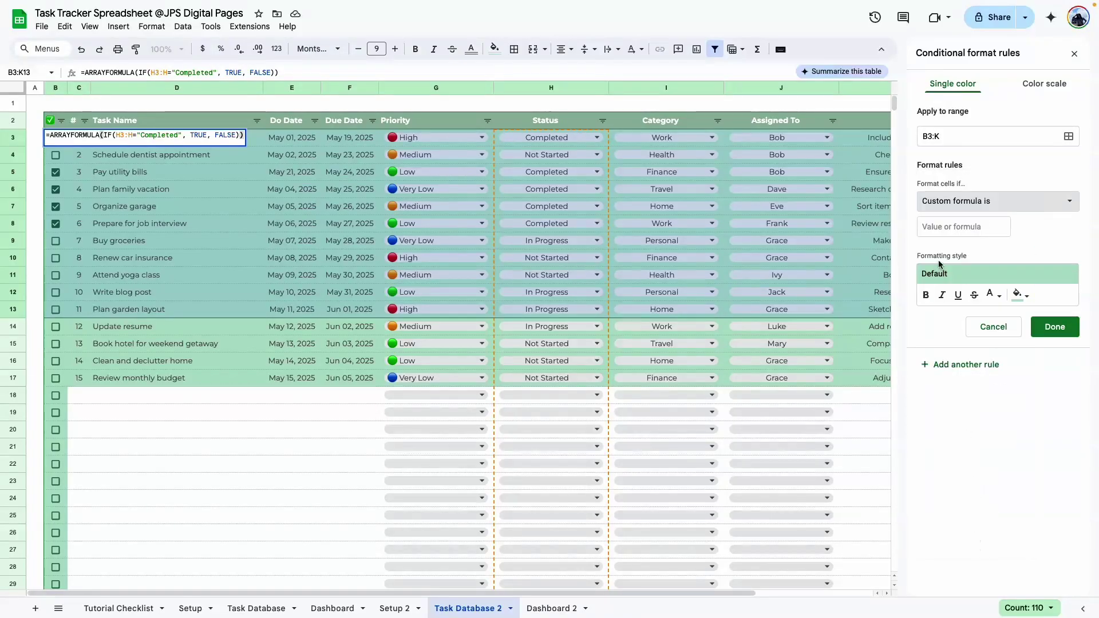
pyautogui.click(947, 228)
pyautogui.write('=')
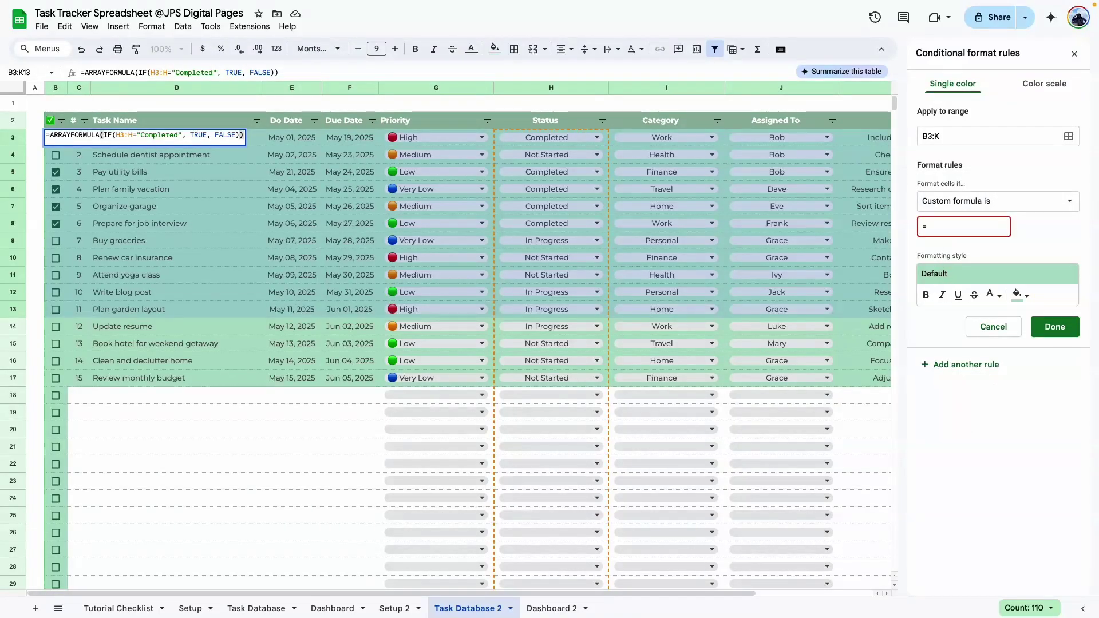
pyautogui.write('$')
pyautogui.click(52, 149)
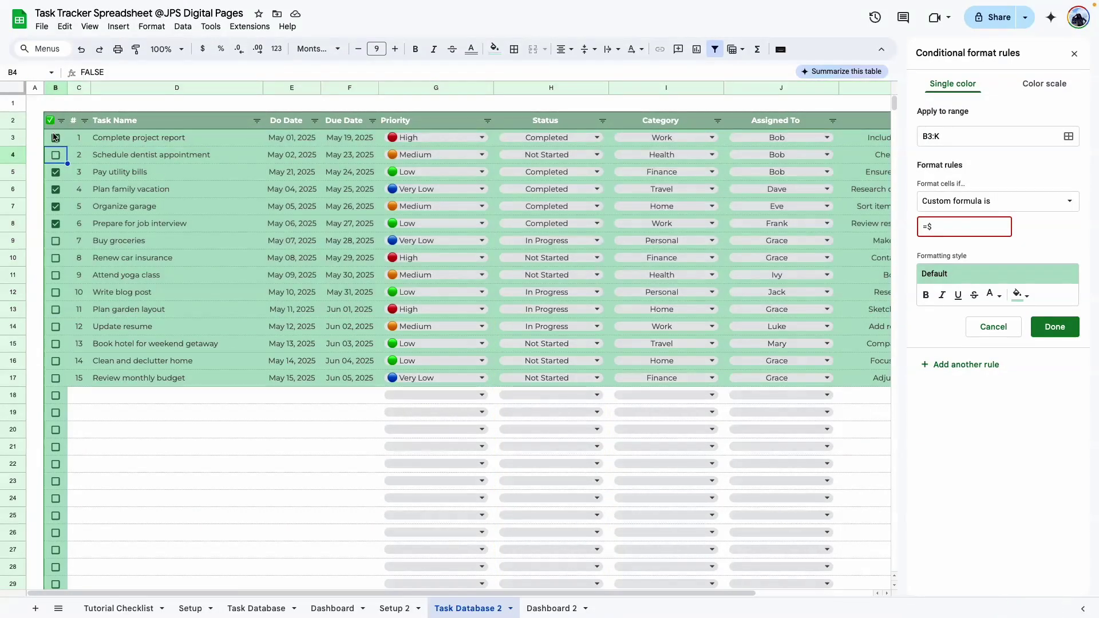
pyautogui.click(56, 137)
pyautogui.click(943, 229)
pyautogui.write('=$B3')
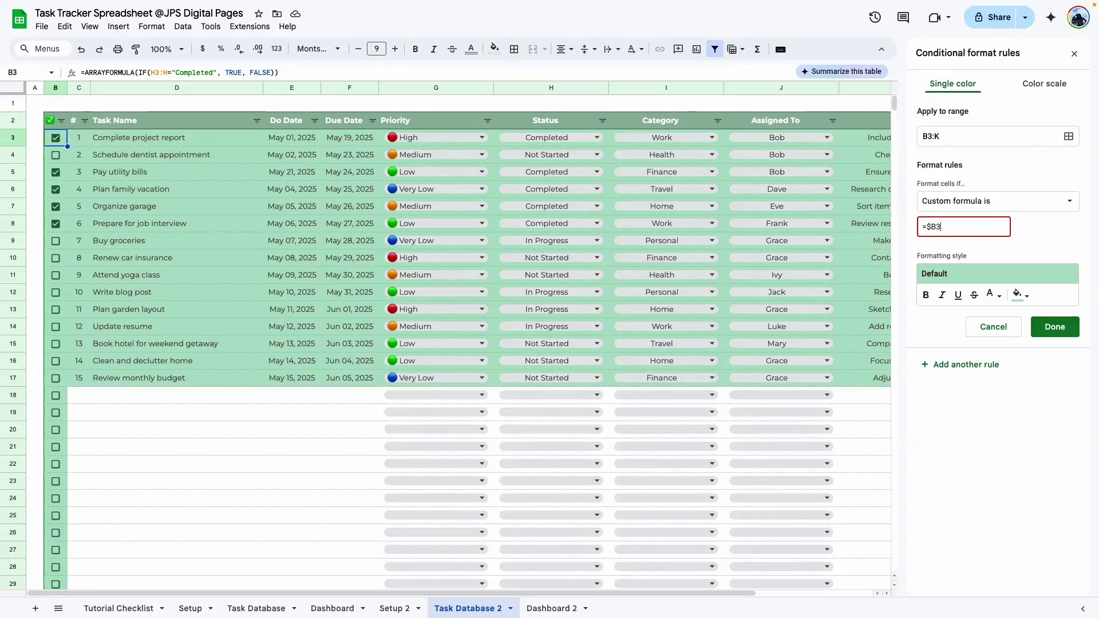
pyautogui.write('=True')
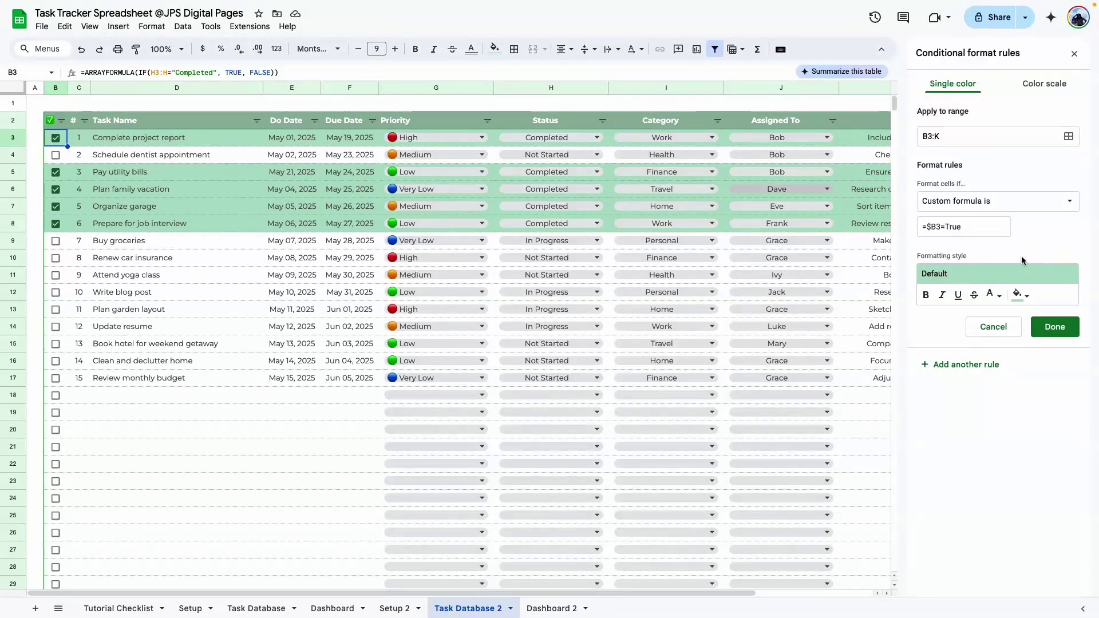
# Style the rule with strikethrough, gray text and a light gray fill
pyautogui.click(1021, 294)
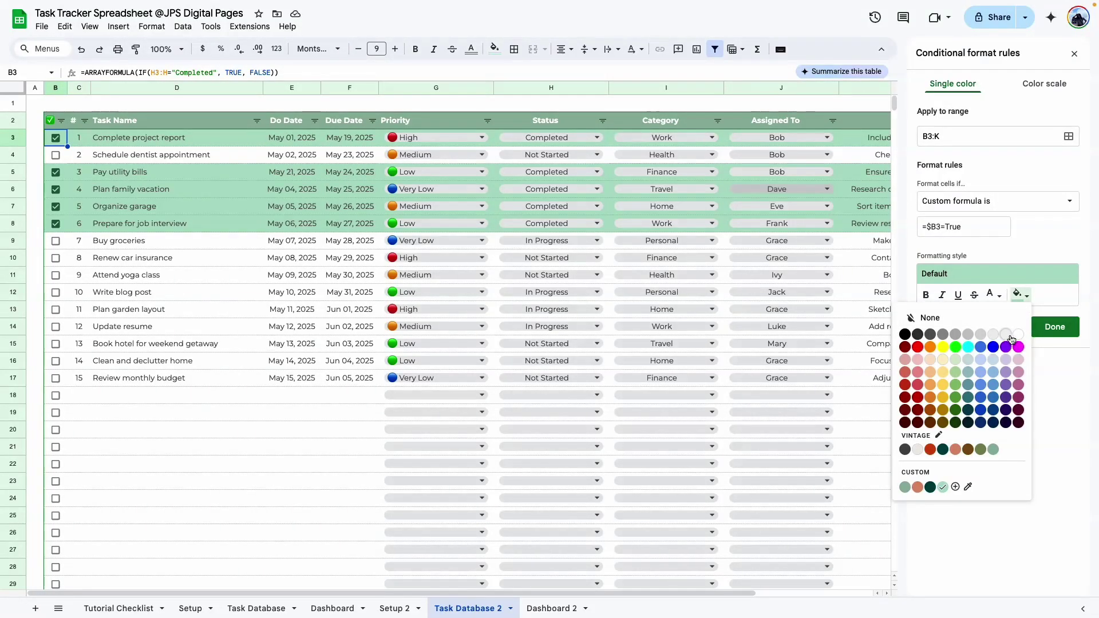
pyautogui.click(1019, 335)
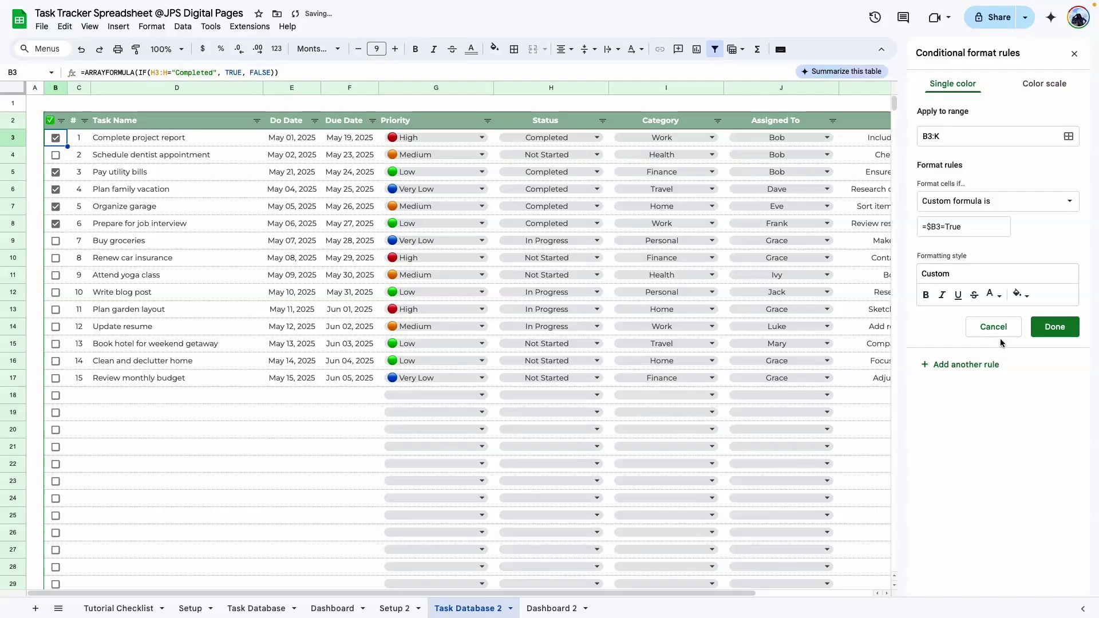
pyautogui.click(975, 296)
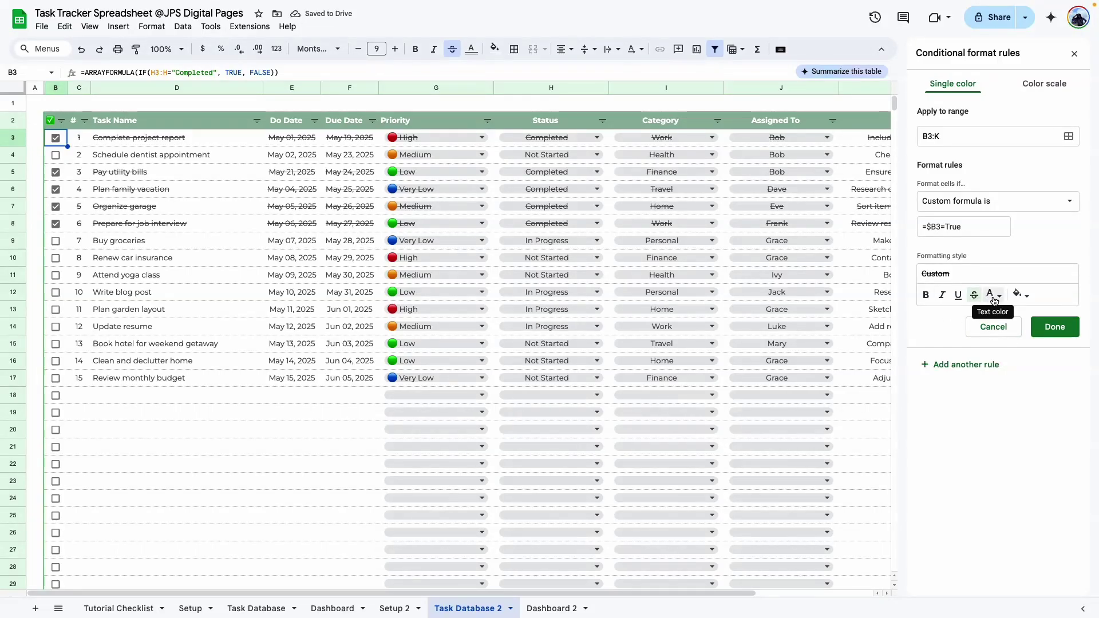
pyautogui.click(994, 297)
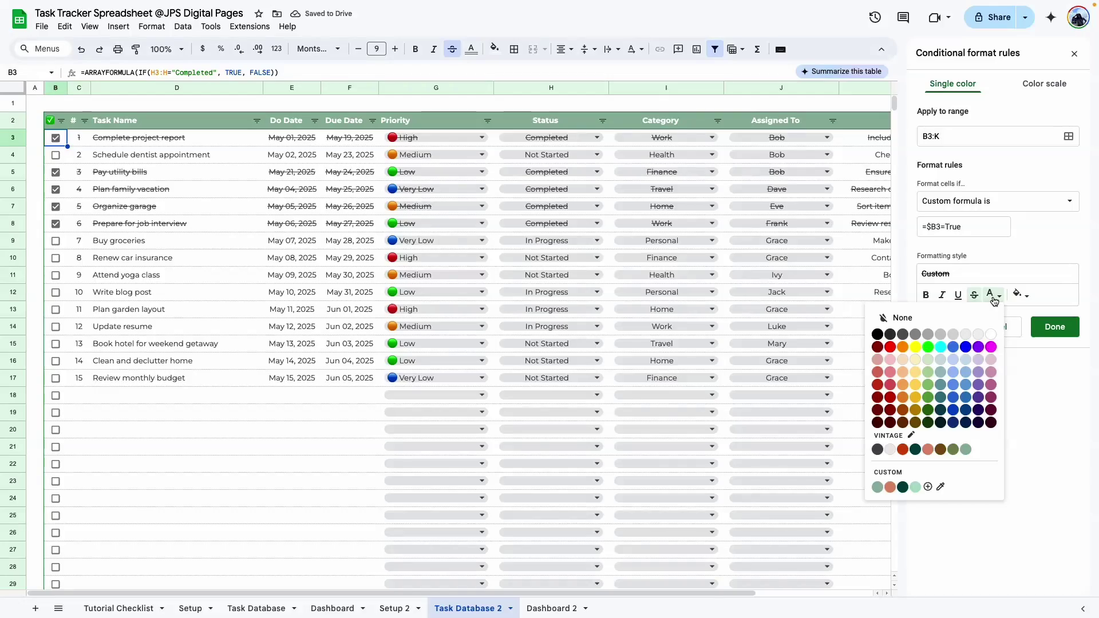
pyautogui.click(993, 297)
pyautogui.click(992, 296)
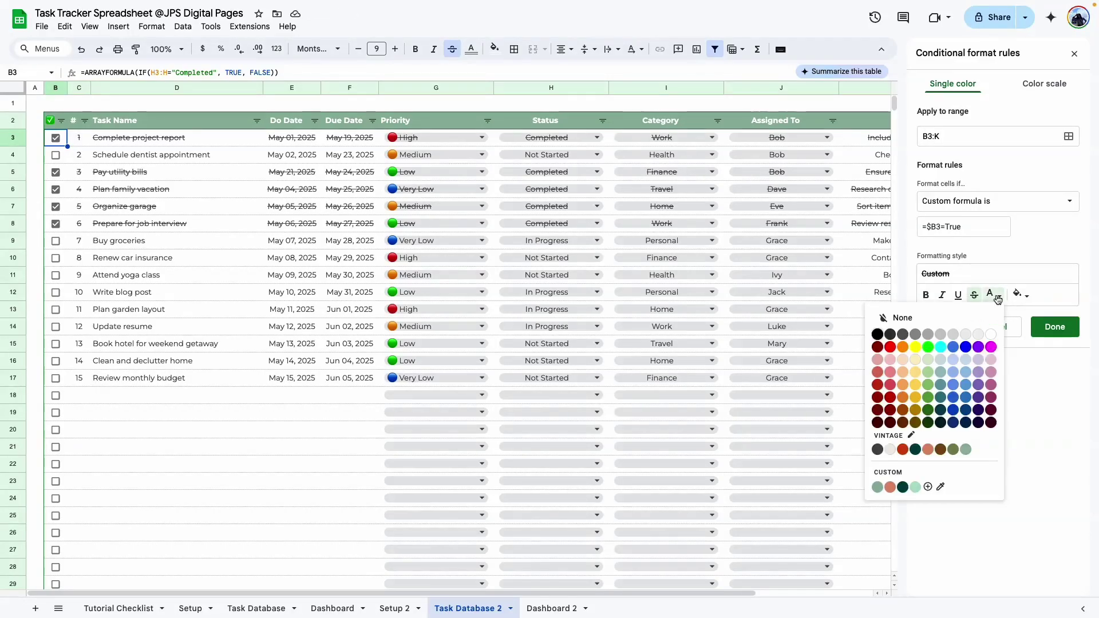
pyautogui.click(927, 339)
pyautogui.click(1020, 295)
pyautogui.click(1006, 338)
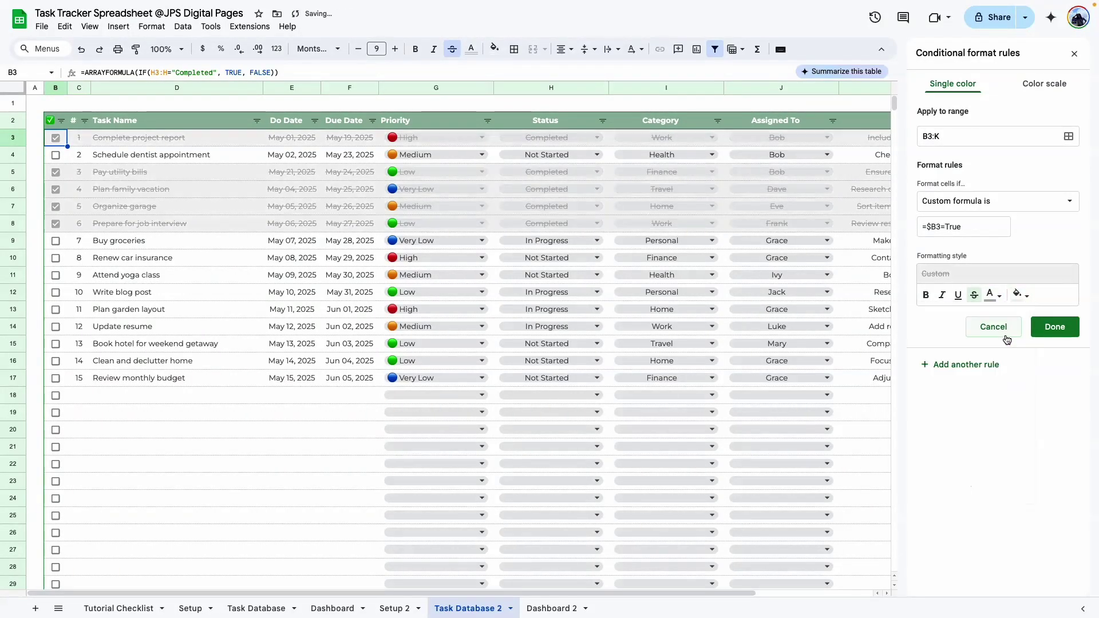
# Change the rule's text color to a darker gray, then save the rule and close the conditional formatting rules
pyautogui.click(1029, 298)
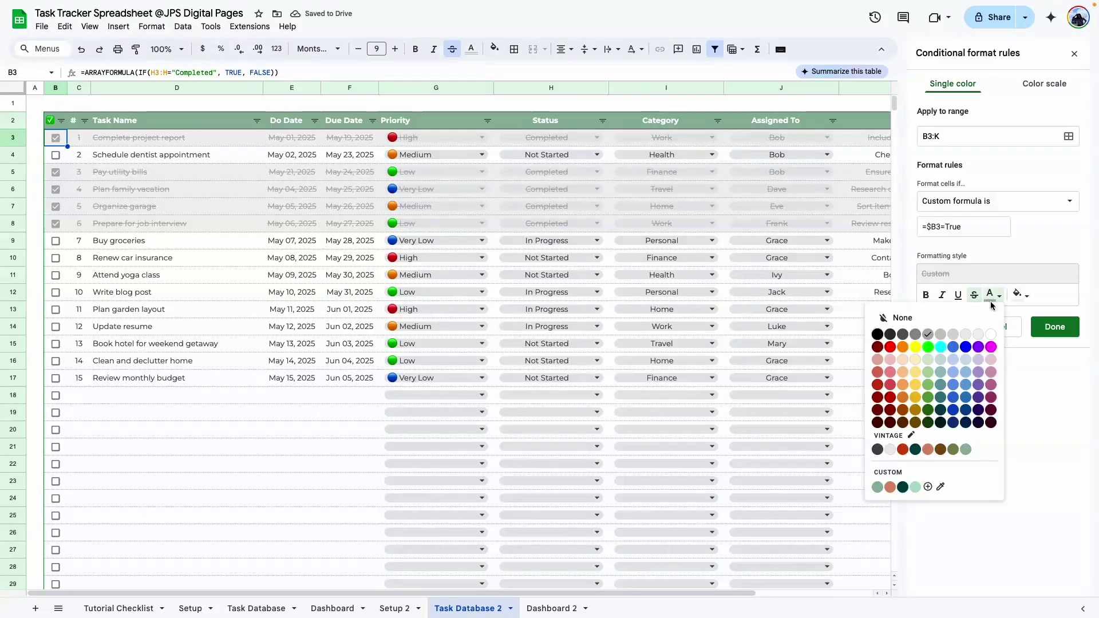
pyautogui.click(915, 335)
pyautogui.click(1054, 327)
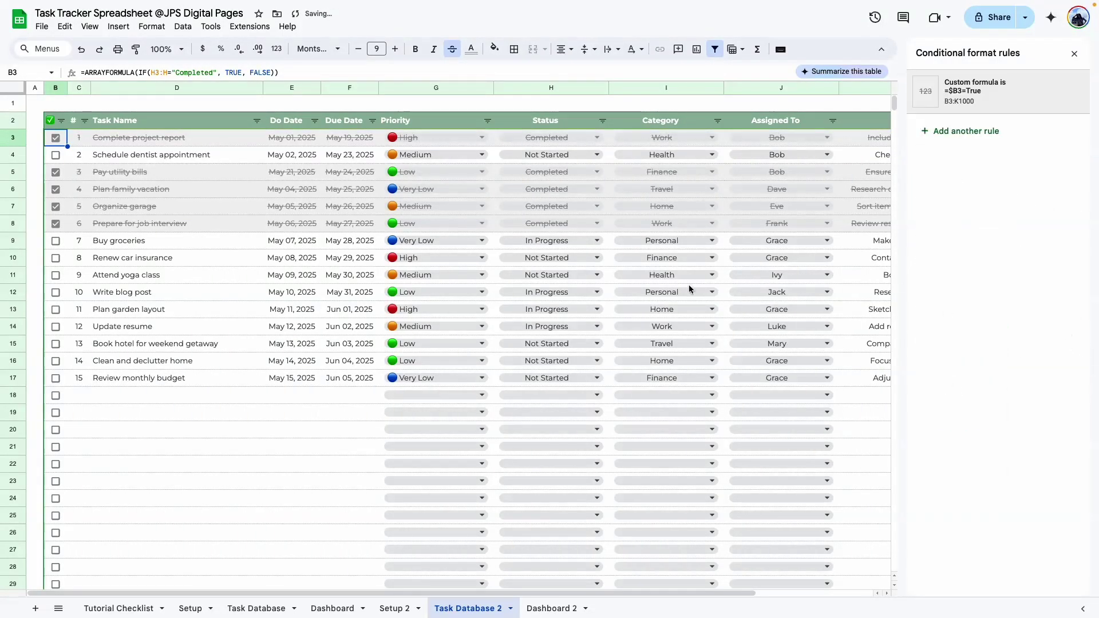
pyautogui.click(1074, 53)
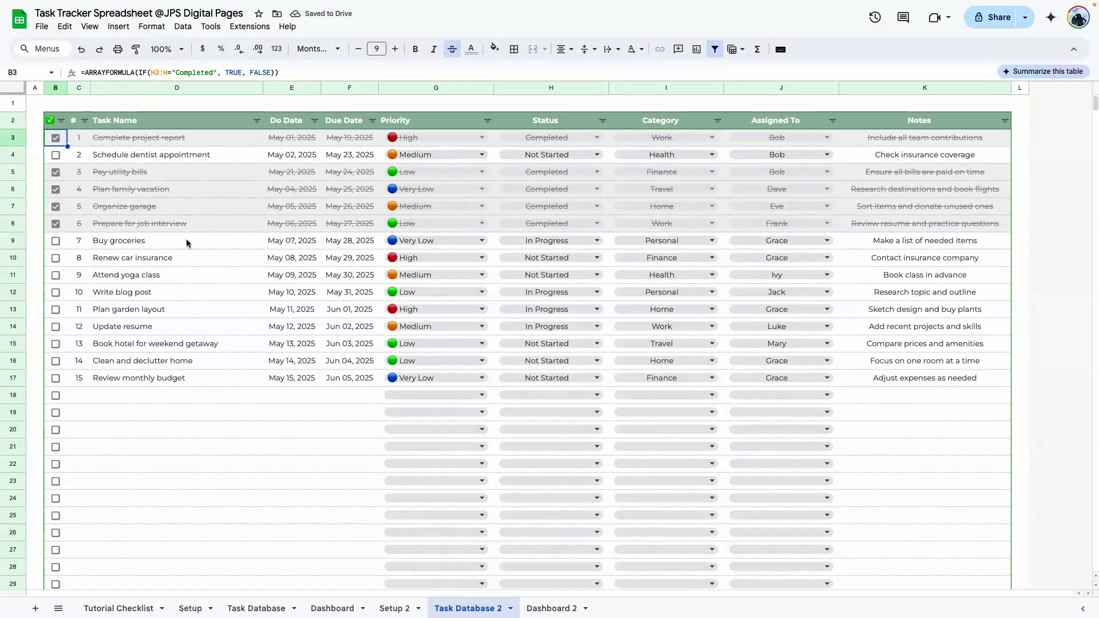
# Set the status of the Schedule dentist appointment task to Completed
pyautogui.click(582, 155)
pyautogui.click(530, 211)
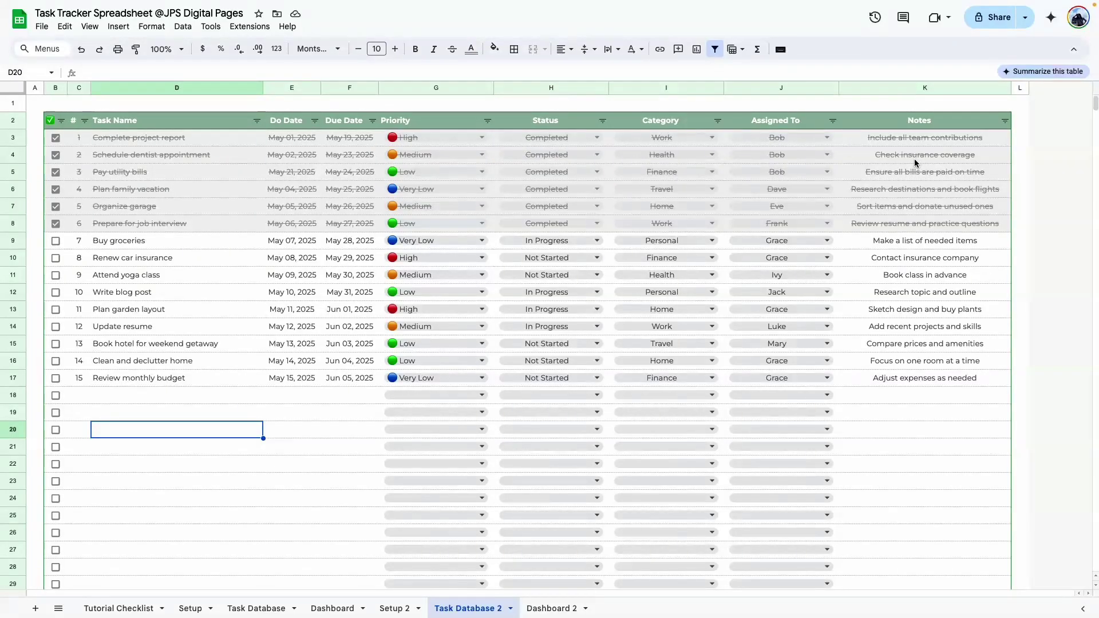
# Open the Dashboard sheet at 200% zoom to examine the task total cards
pyautogui.click(333, 608)
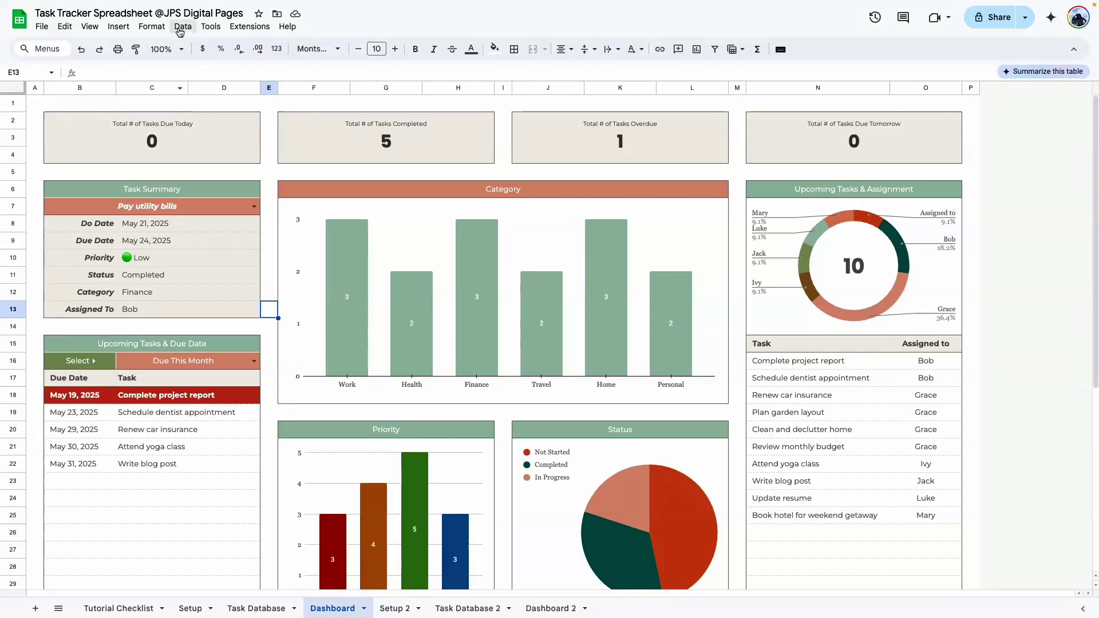
pyautogui.click(171, 49)
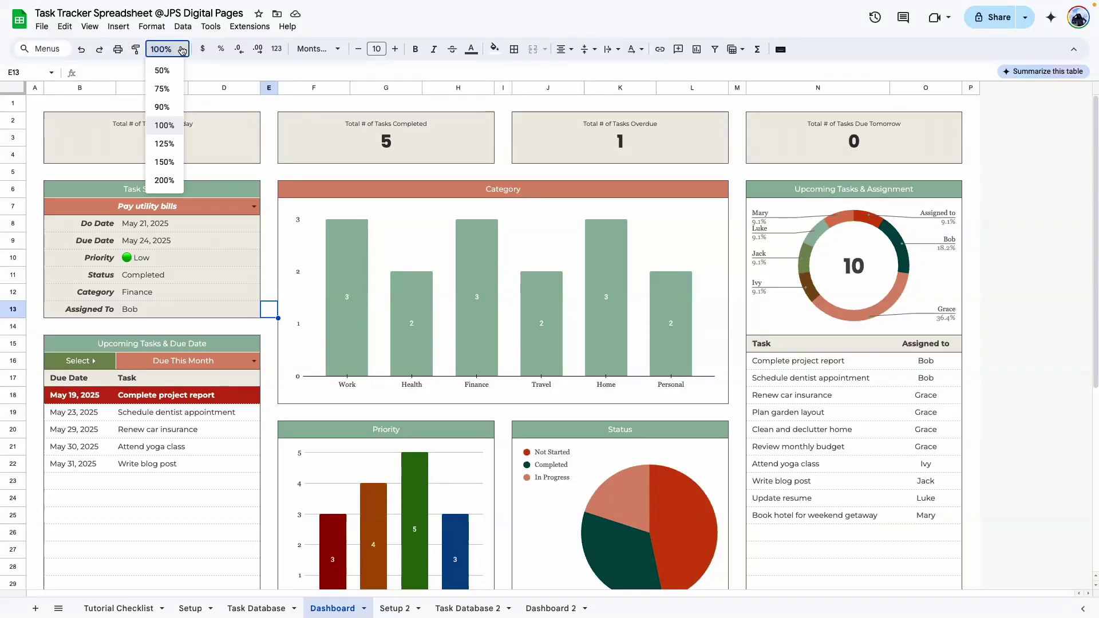
pyautogui.click(169, 166)
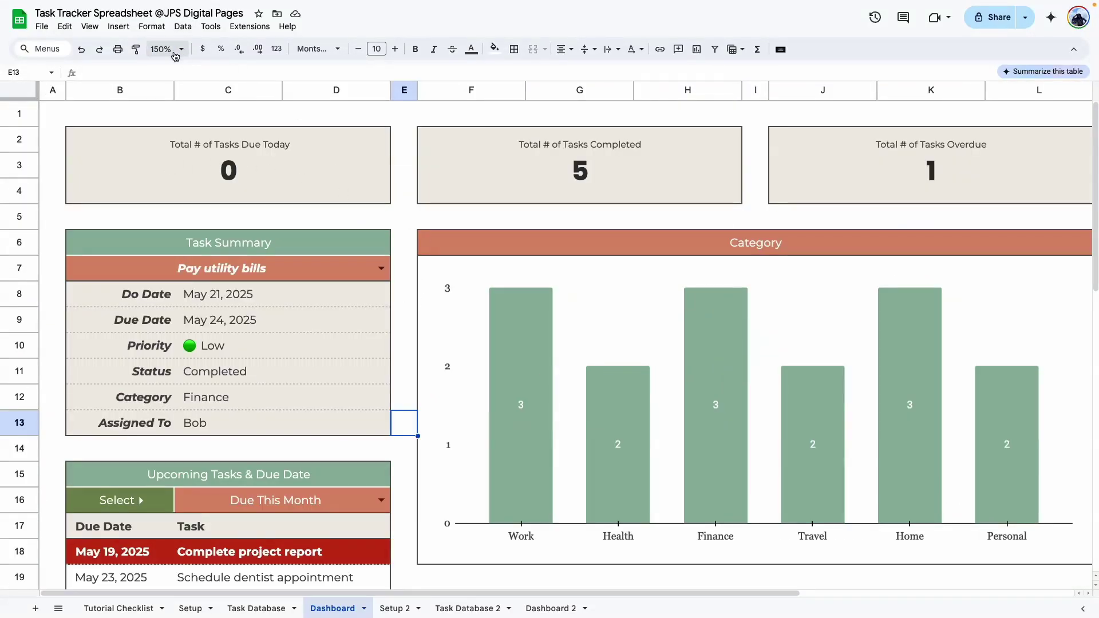
pyautogui.click(174, 50)
pyautogui.click(163, 178)
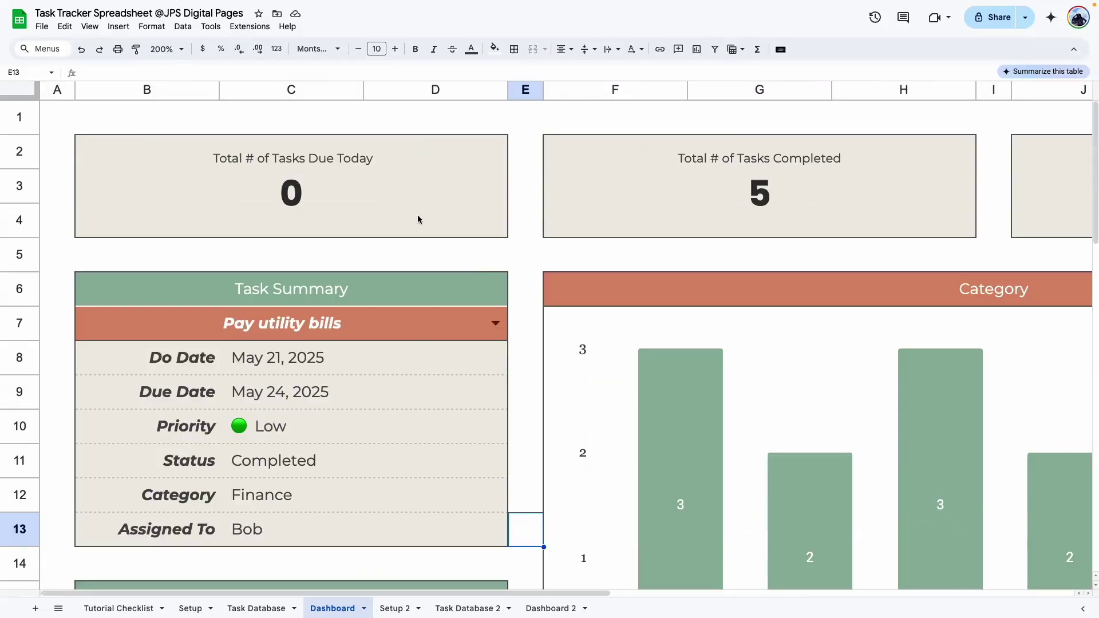
pyautogui.click(512, 269)
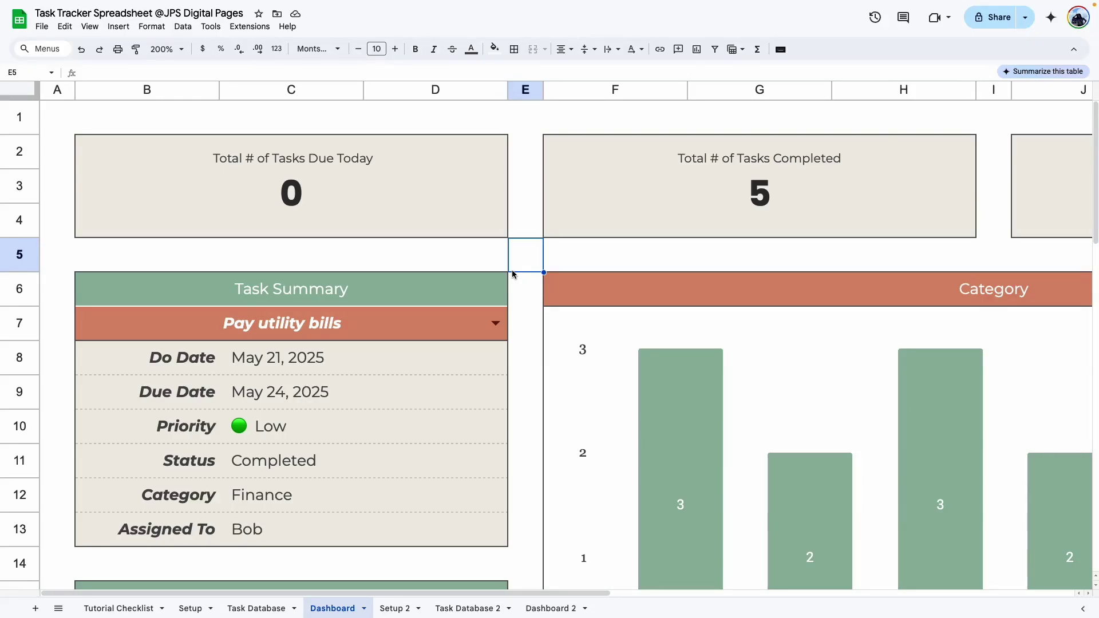
# Copy the COUNTIFS formula from the Total # of Tasks Due Today card on the Dashboard sheet
pyautogui.doubleClick(286, 206)
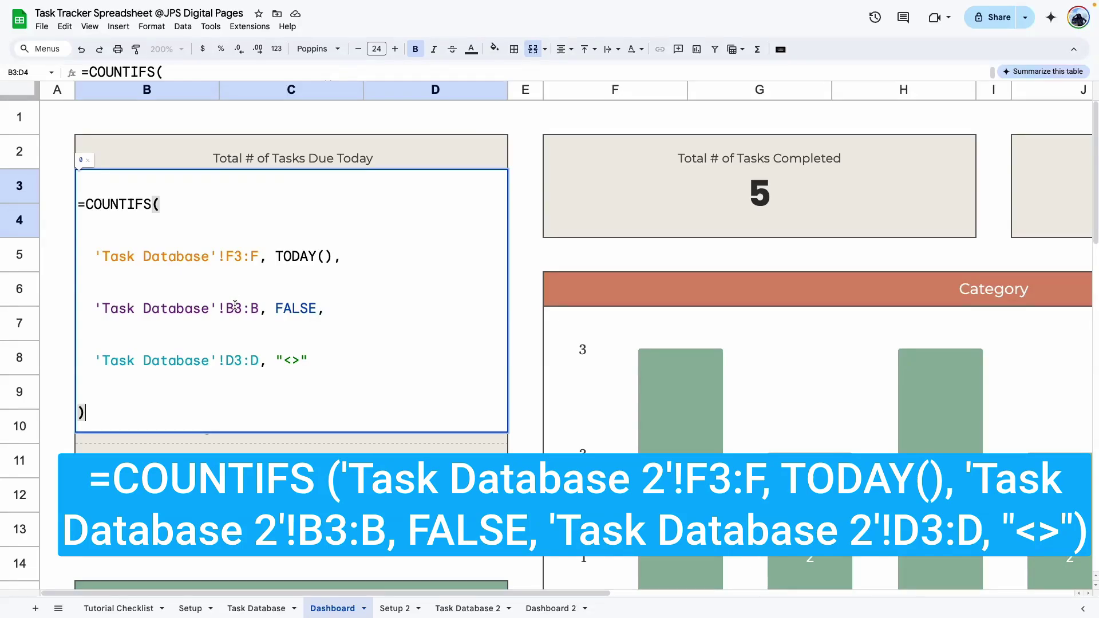
pyautogui.click(475, 608)
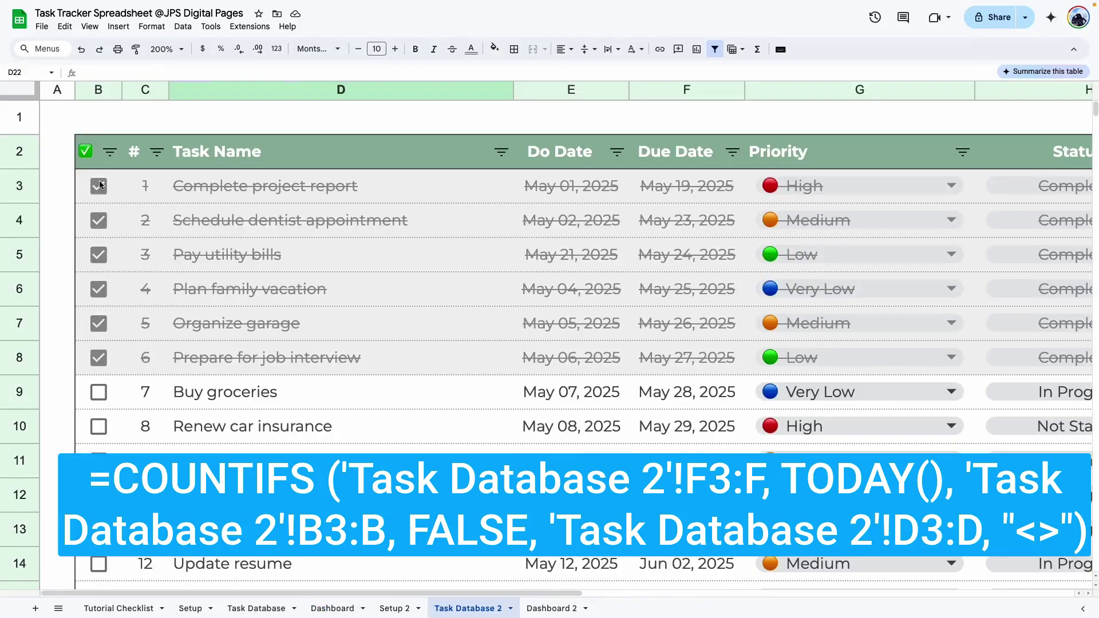
pyautogui.click(325, 610)
pyautogui.doubleClick(249, 228)
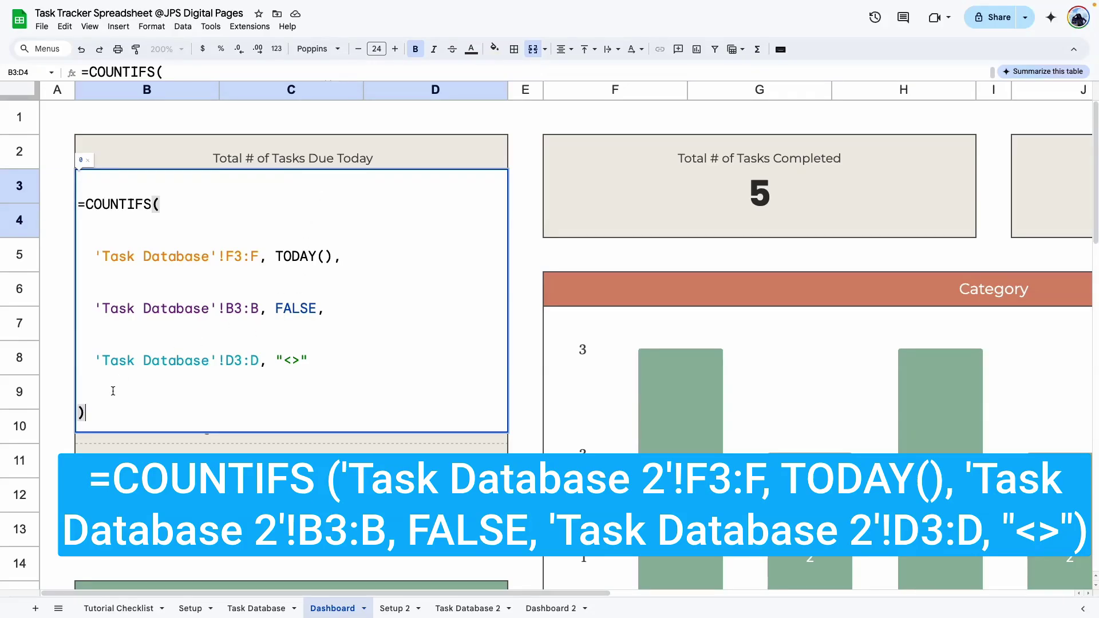
pyautogui.moveTo(86, 413); pyautogui.dragTo(71, 215)
pyautogui.hotkey('ctrl', 'c')
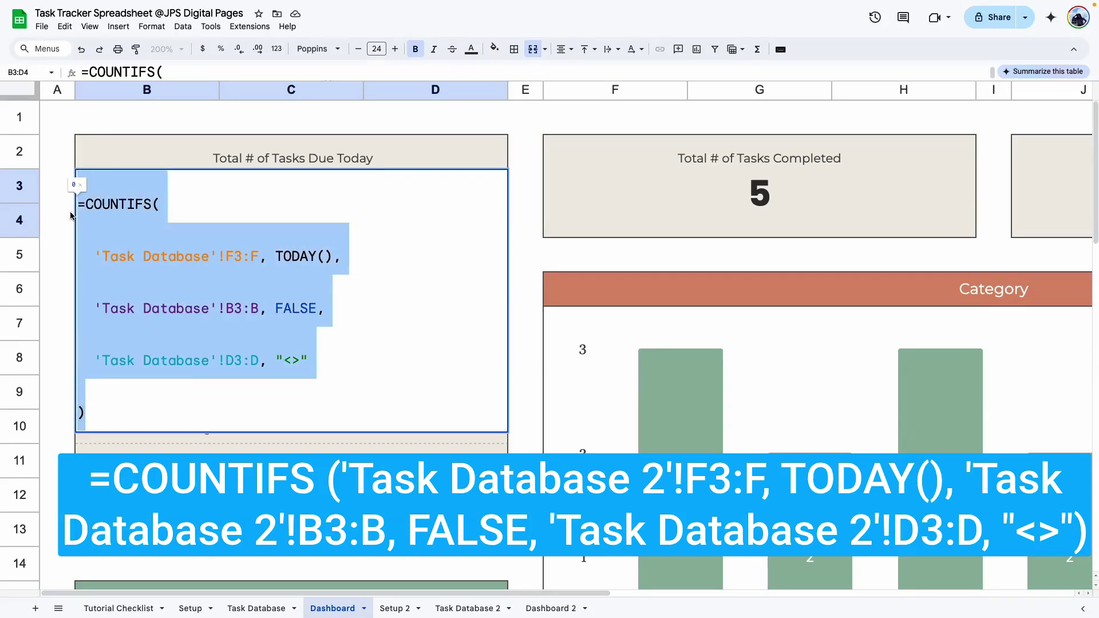
pyautogui.click(518, 495)
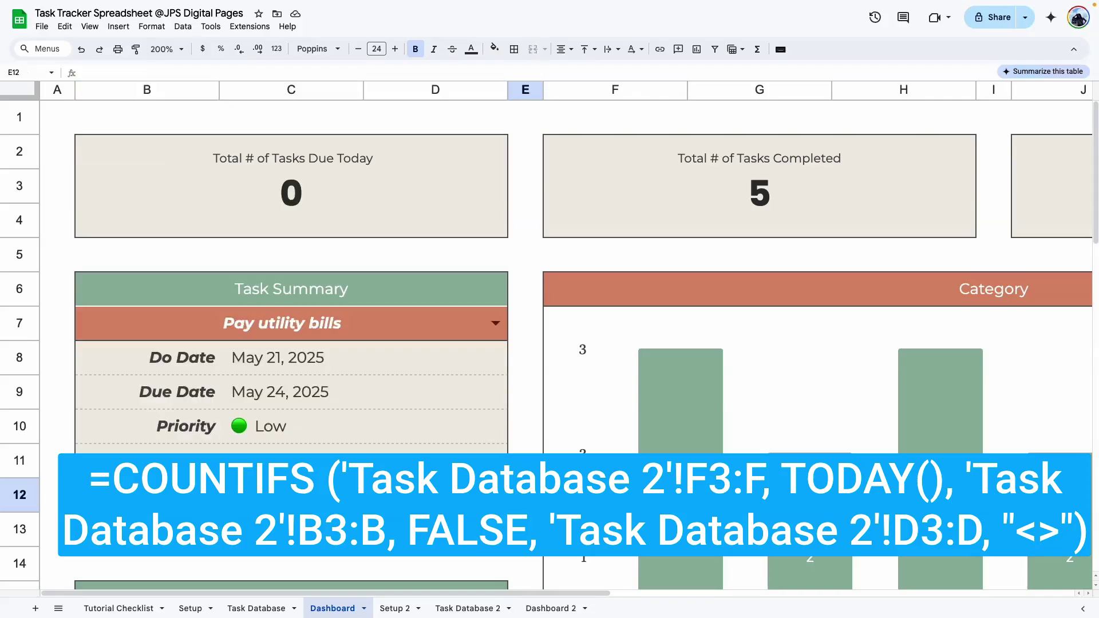
# Paste the copied formula into the empty Total # of Tasks Due Today card on the Dashboard 2 sheet
pyautogui.click(547, 610)
pyautogui.click(263, 214)
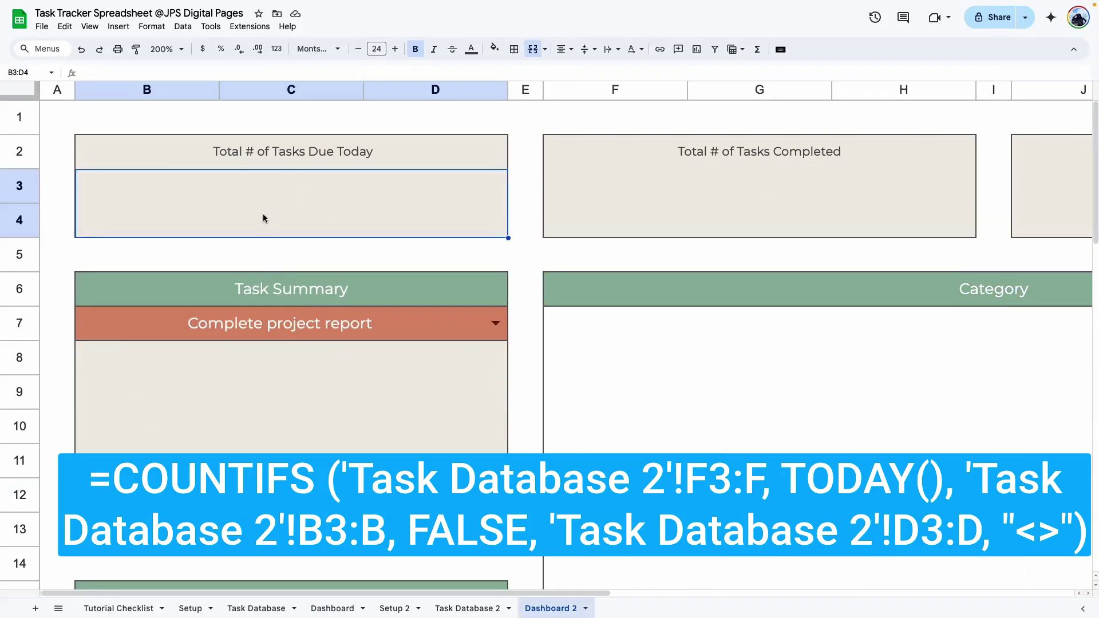
pyautogui.doubleClick(262, 214)
pyautogui.hotkey('ctrl', 'v')
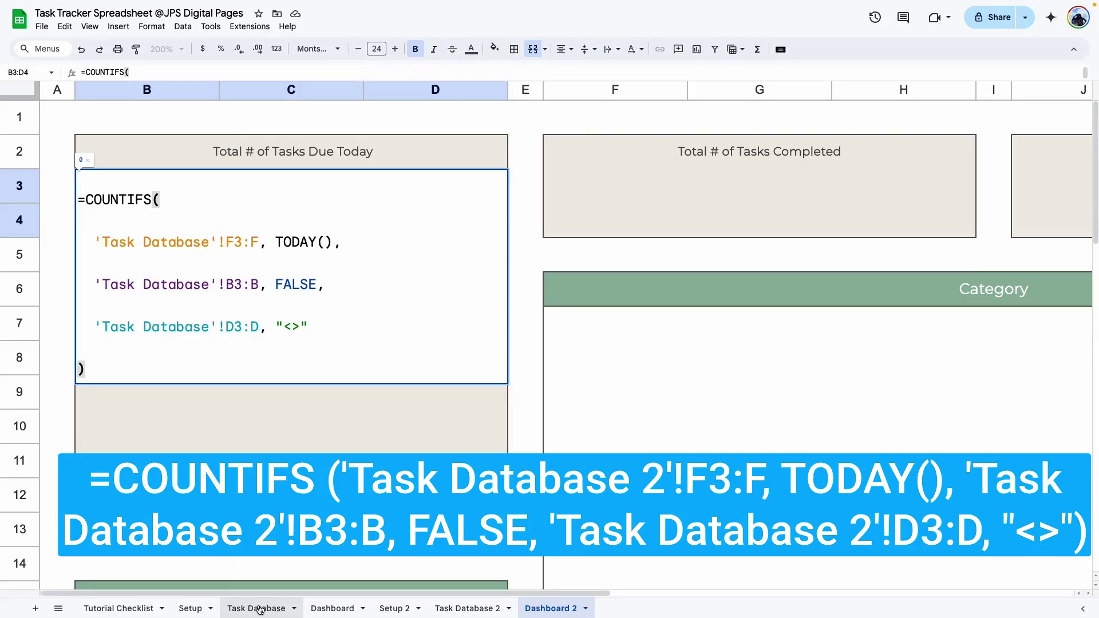
# Point the formula's F3:F, B3:B and D3:D ranges to 'Task Database 2' and commit it
pyautogui.click(209, 241)
pyautogui.write('2')
pyautogui.click(209, 284)
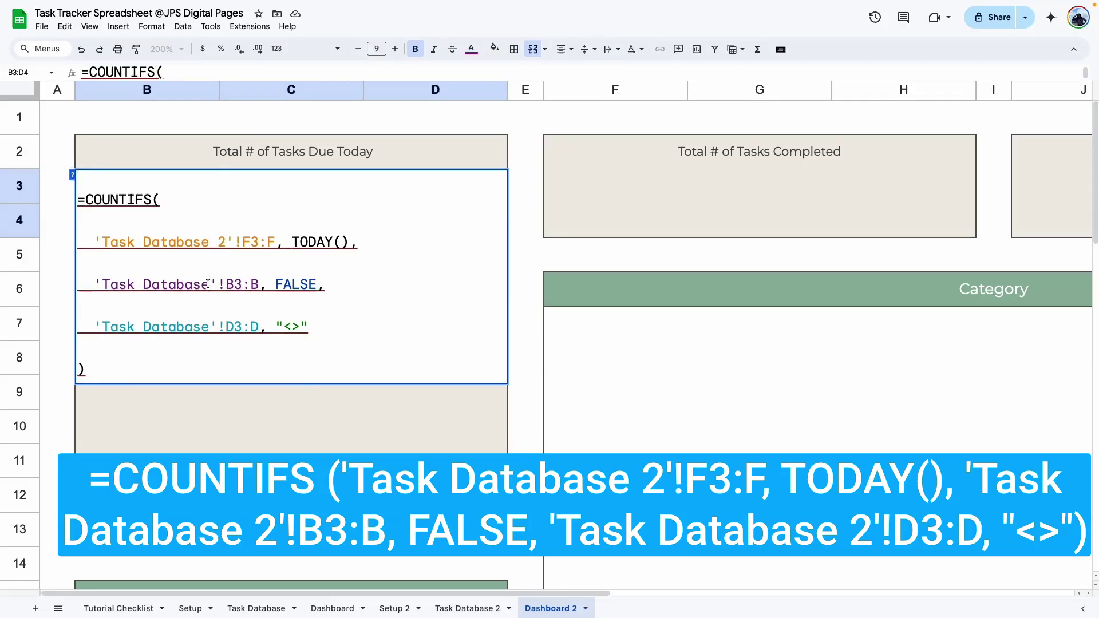
pyautogui.write('2')
pyautogui.click(213, 331)
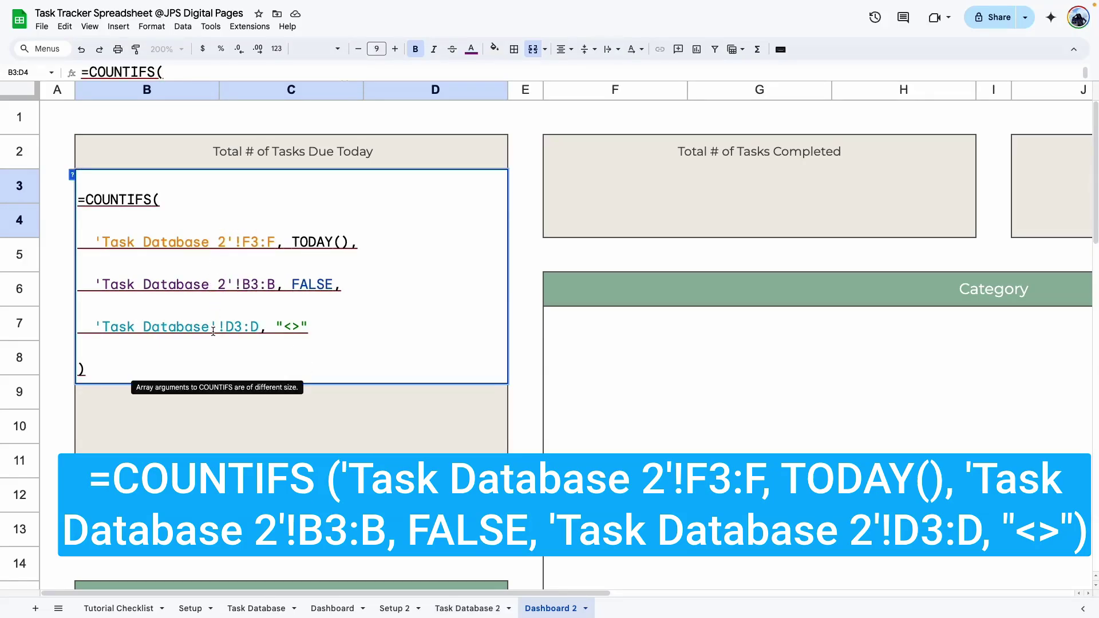
pyautogui.write('2')
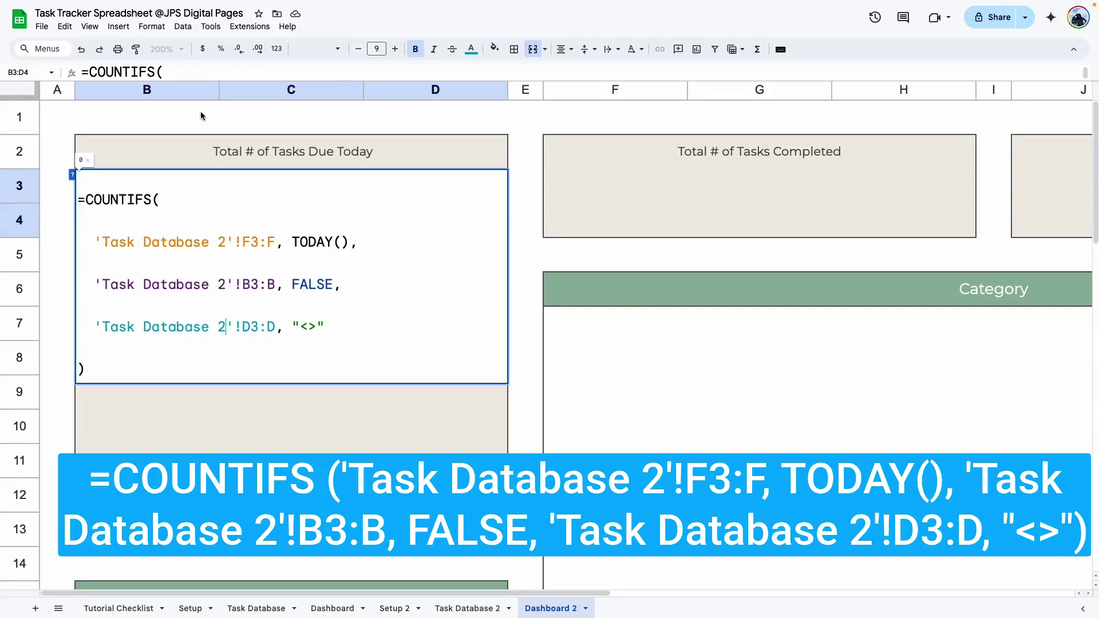
pyautogui.press('Return')
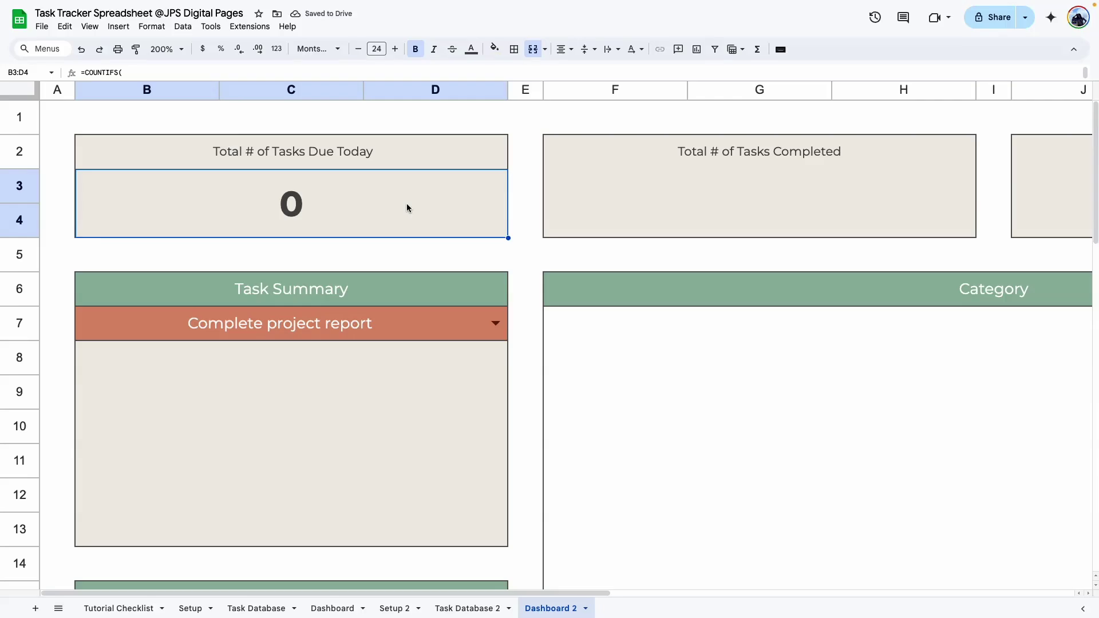
# On the Task Database 2 sheet at 100% zoom, set the Buy groceries task's due date to May 20, 2025
pyautogui.click(471, 608)
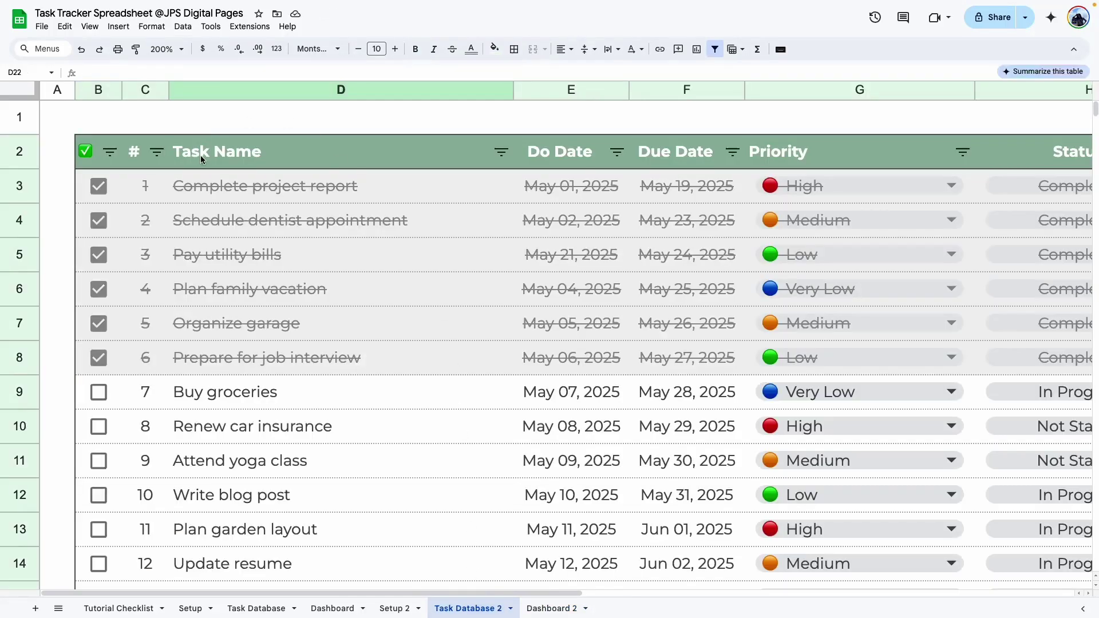
pyautogui.click(166, 49)
pyautogui.click(162, 122)
pyautogui.press('Up')
pyautogui.press('Up')
pyautogui.press('Up')
pyautogui.press('Up')
pyautogui.press('Up')
pyautogui.press('Up')
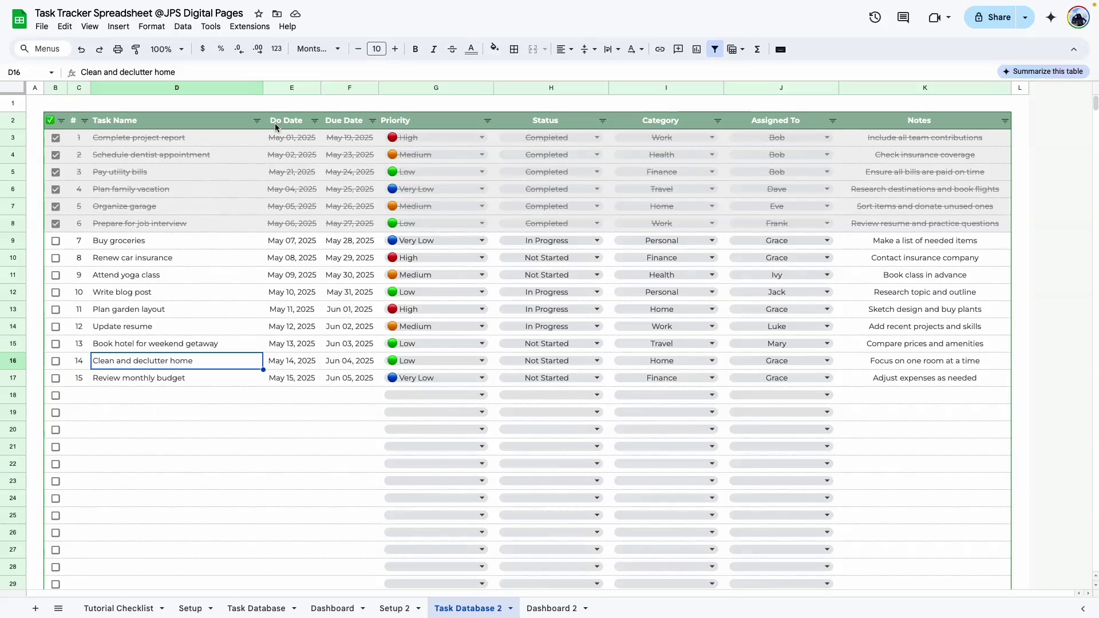
pyautogui.doubleClick(348, 238)
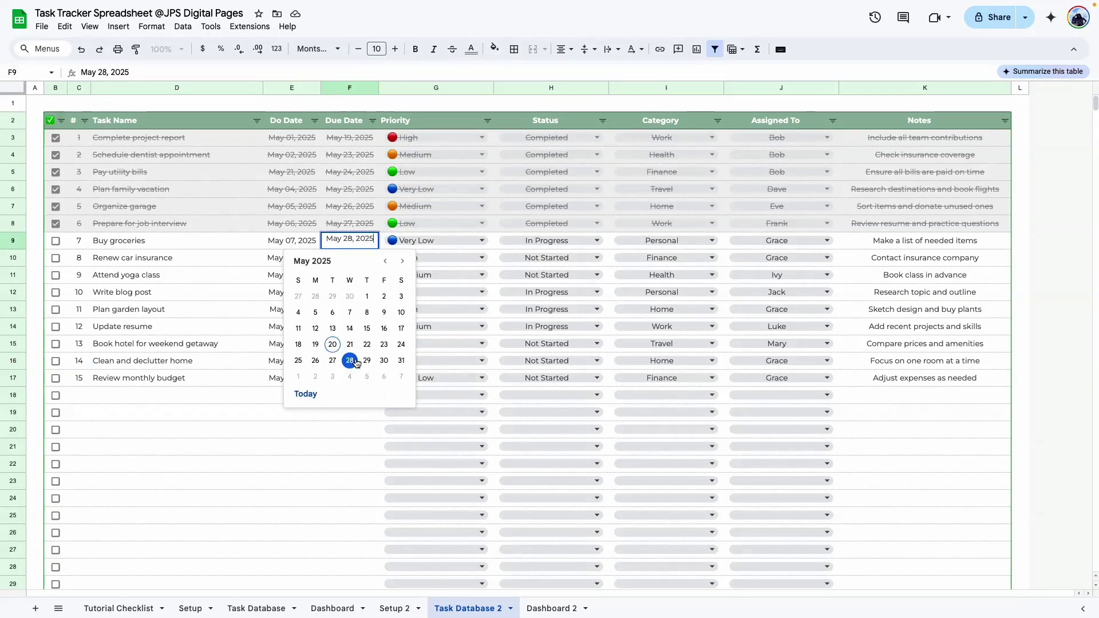
pyautogui.click(332, 345)
# Set the Renew car insurance task's due date to May 20, 2025
pyautogui.doubleClick(357, 257)
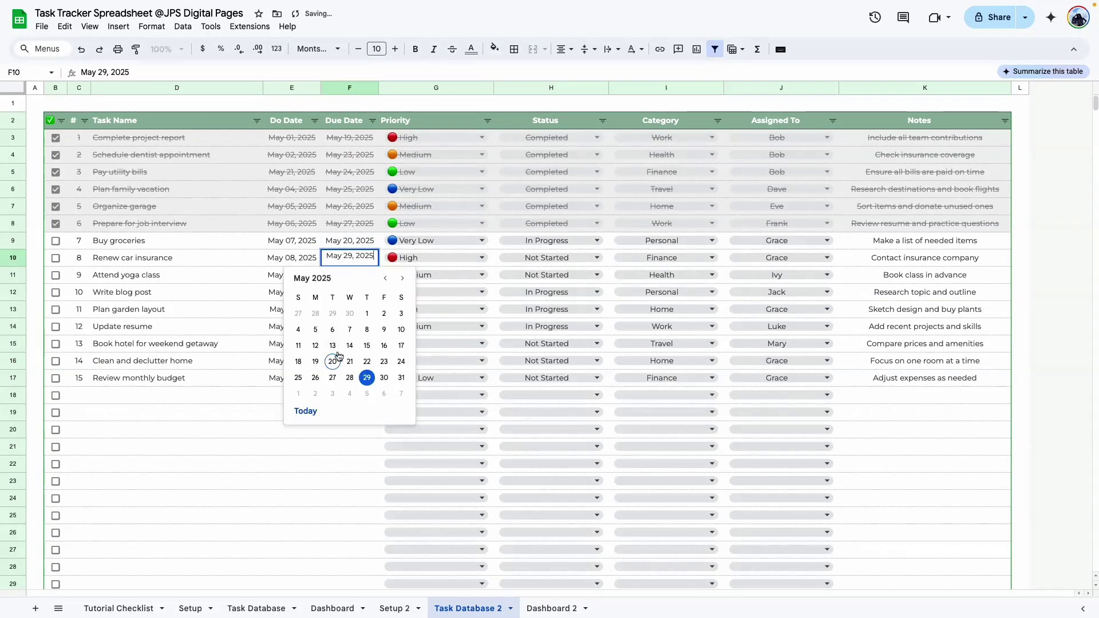
pyautogui.click(333, 362)
pyautogui.moveTo(79, 241); pyautogui.dragTo(345, 258)
pyautogui.click(335, 328)
pyautogui.click(333, 365)
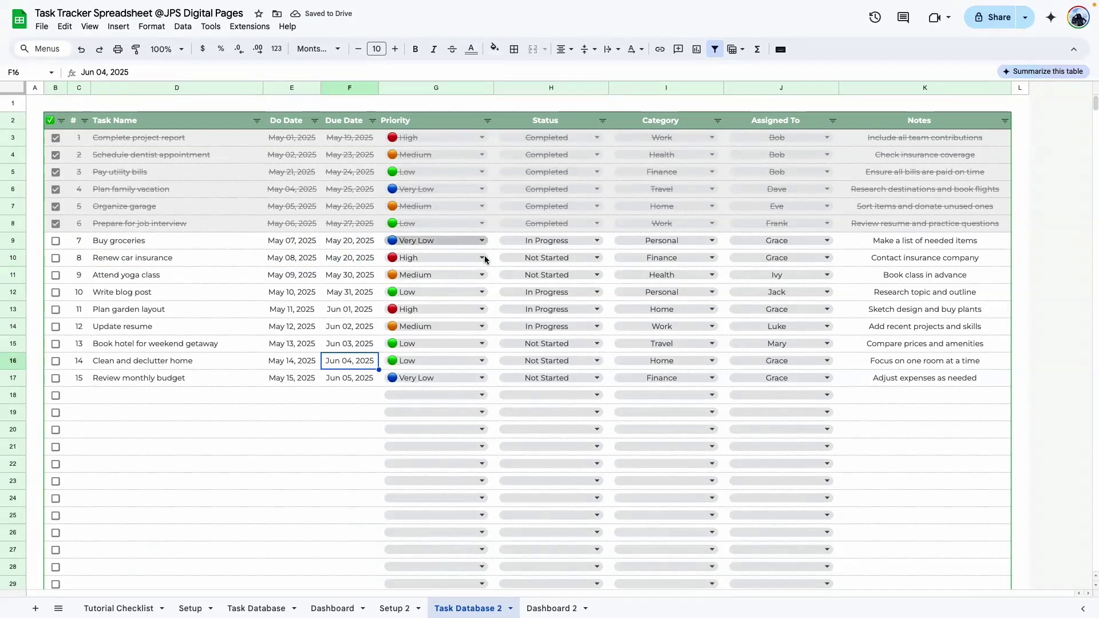
# Copy the COUNTIFS formula from the Total # of Tasks Completed card on the Dashboard sheet
pyautogui.click(551, 610)
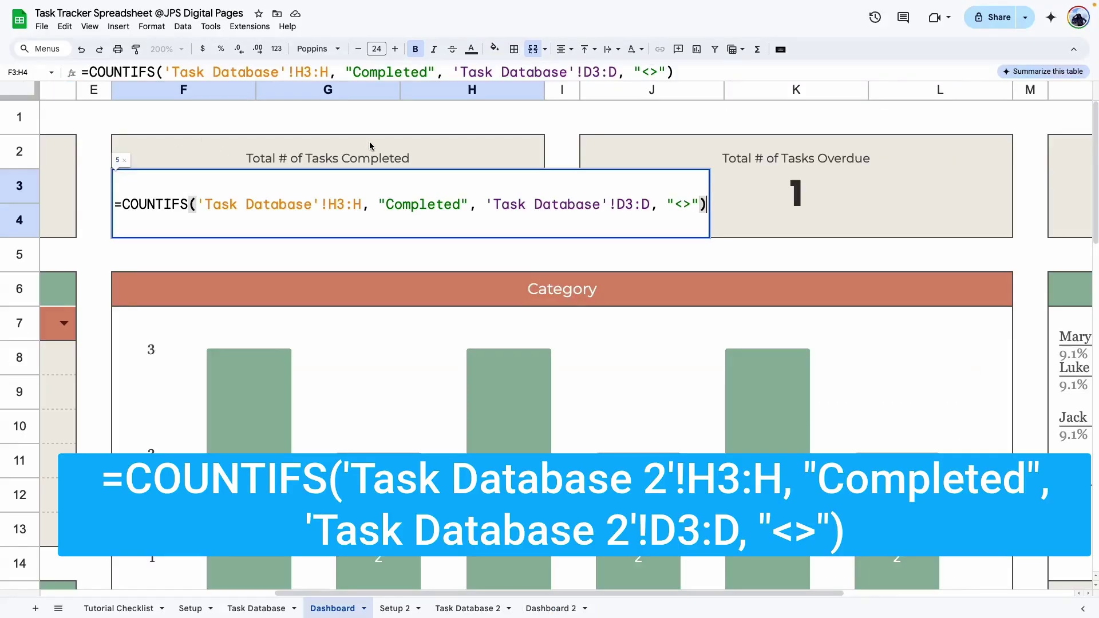
pyautogui.click(353, 166)
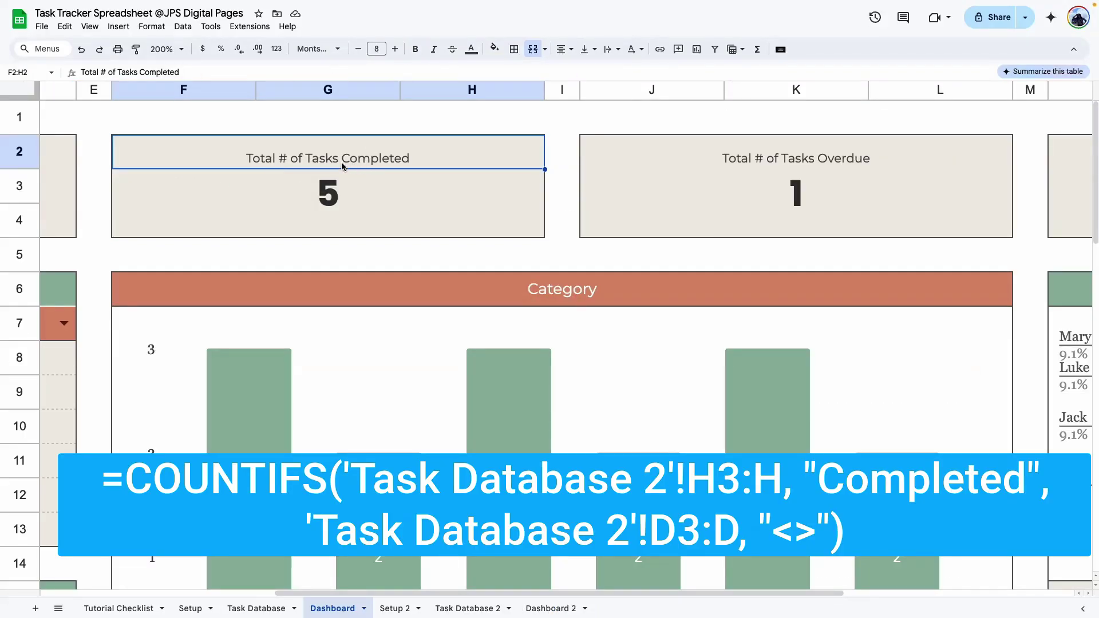
pyautogui.doubleClick(362, 191)
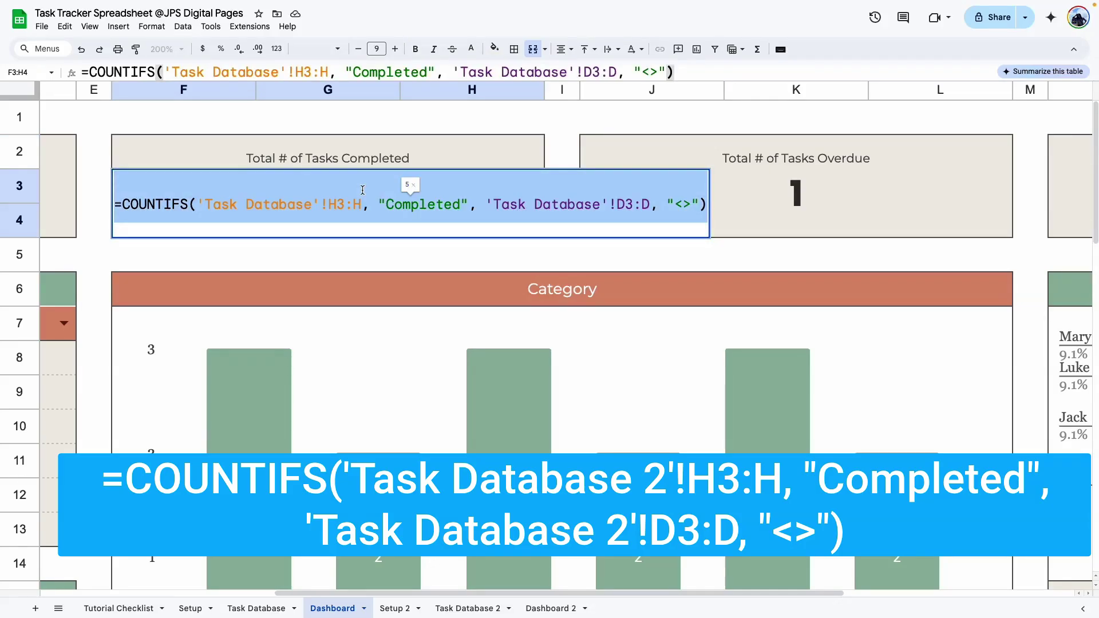
pyautogui.click(360, 197)
pyautogui.click(536, 143)
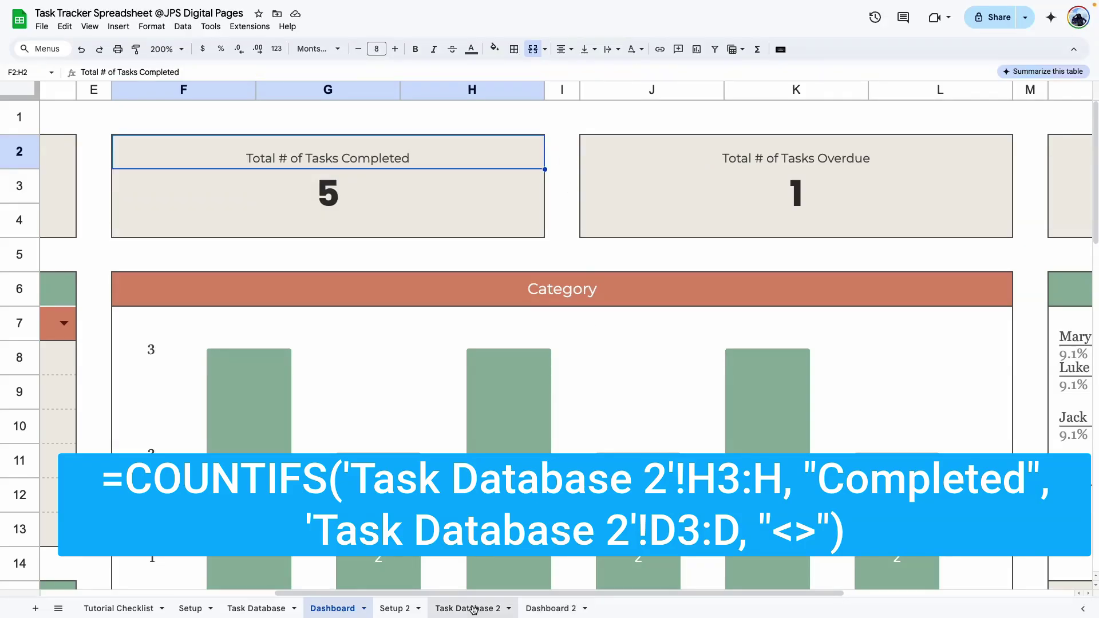
# In Dashboard 2's Total # of Tasks Completed card, enter =COUNTIFS('Task Database 2'!H3:H, "Completed", 'Task Database 2'!D3:D, "<>")
pyautogui.click(467, 608)
pyautogui.click(552, 608)
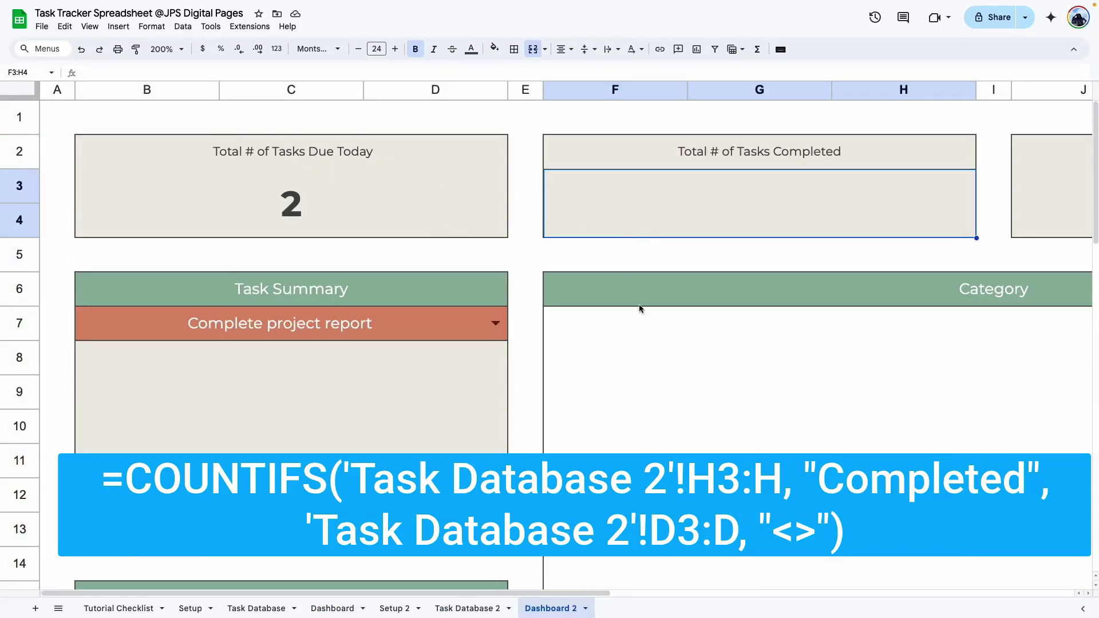
pyautogui.hscroll(4, 534, 385)
pyautogui.doubleClick(551, 195)
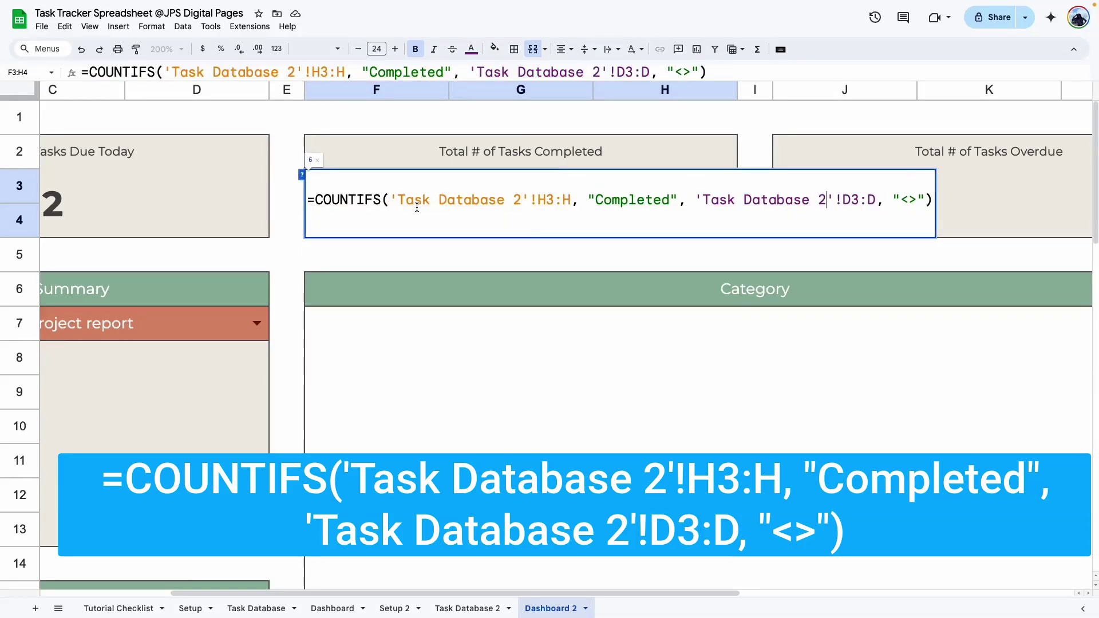
pyautogui.press('Return')
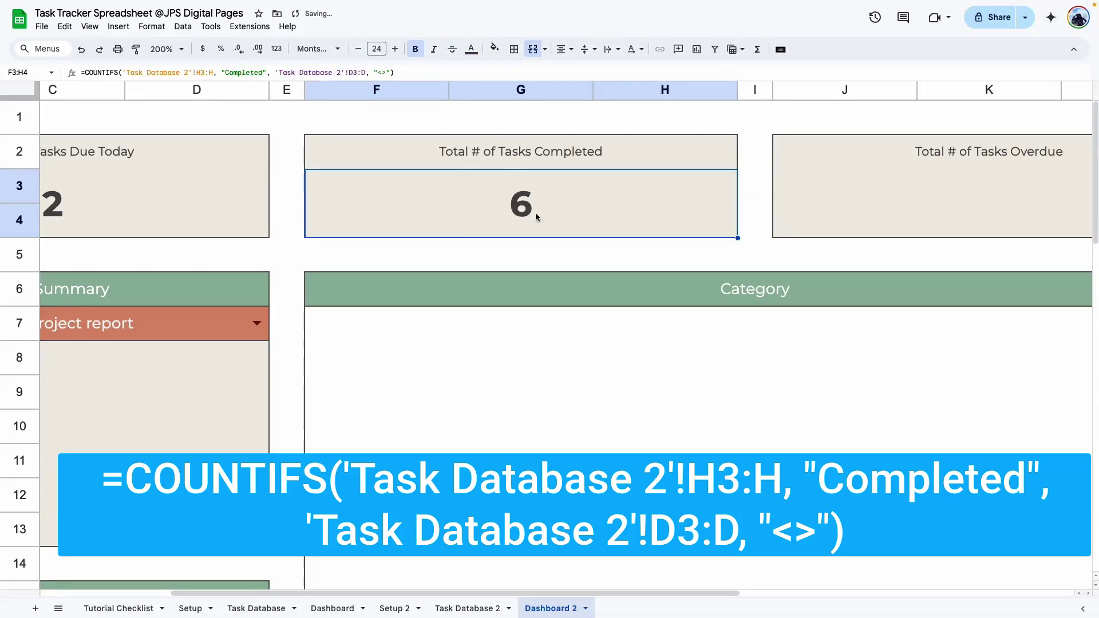
# Copy the COUNTIFS formula from the Total # of Tasks Overdue card on the Dashboard sheet
pyautogui.click(459, 607)
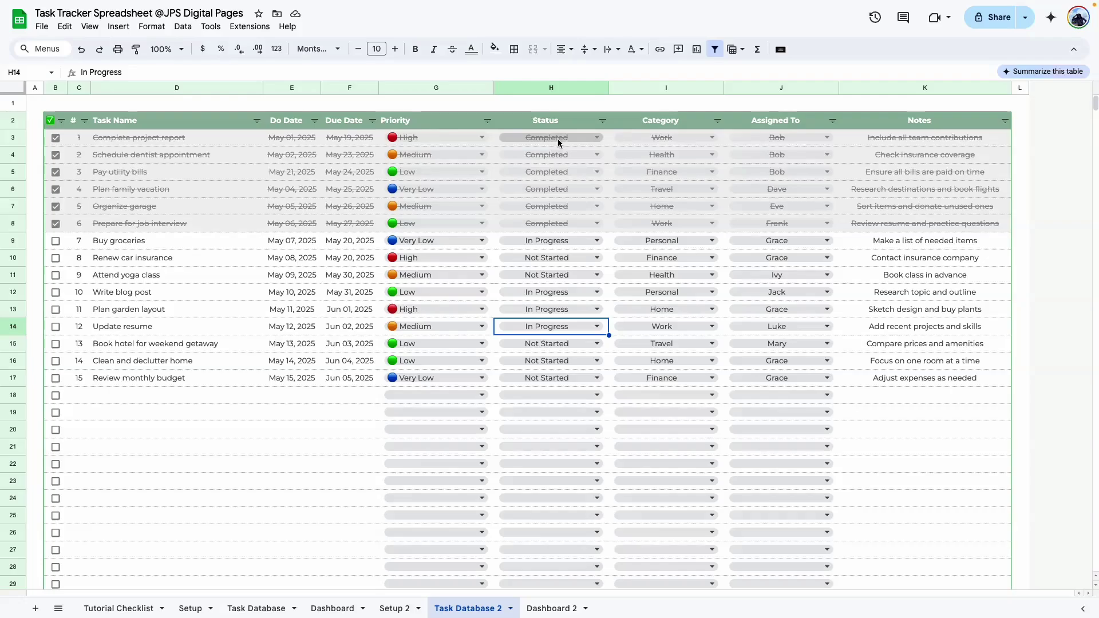
pyautogui.click(331, 608)
pyautogui.click(172, 49)
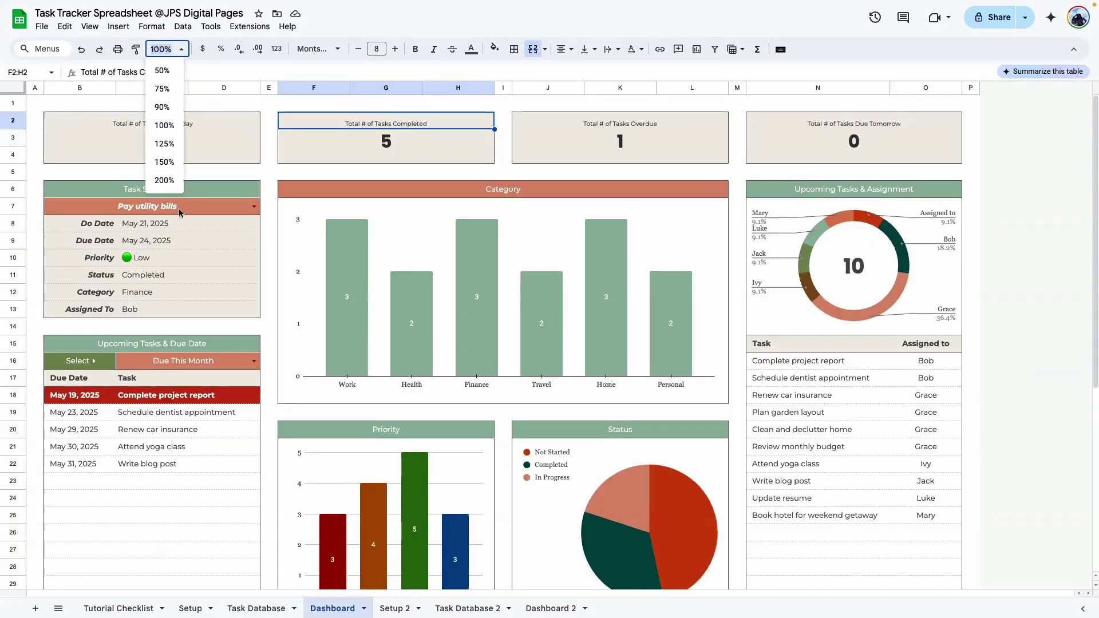
pyautogui.click(164, 180)
pyautogui.moveTo(447, 593); pyautogui.dragTo(807, 607)
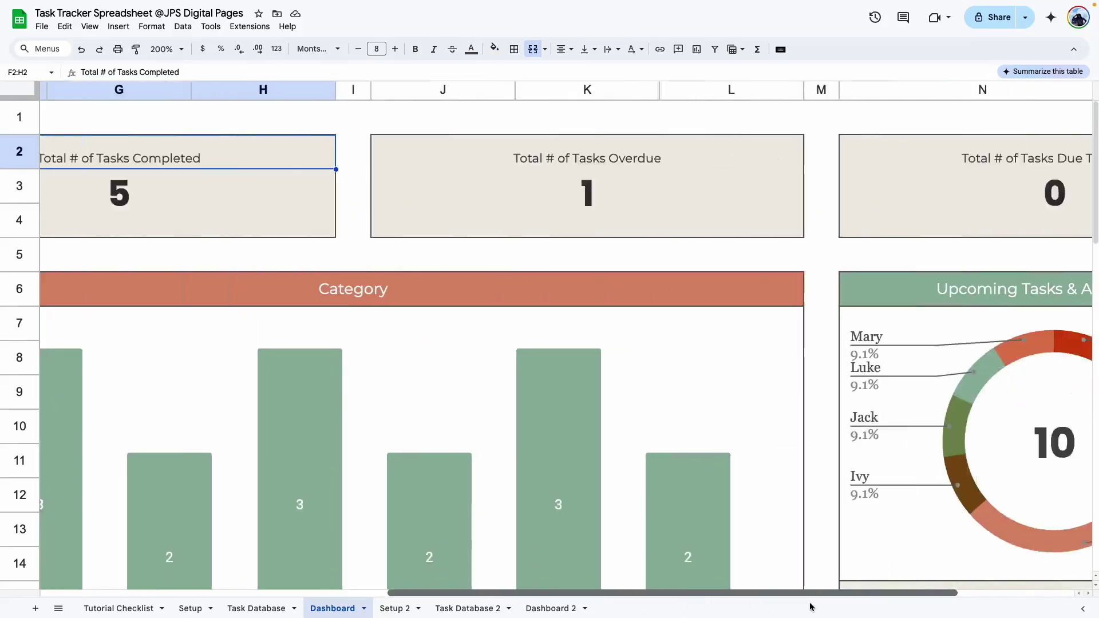
pyautogui.click(547, 222)
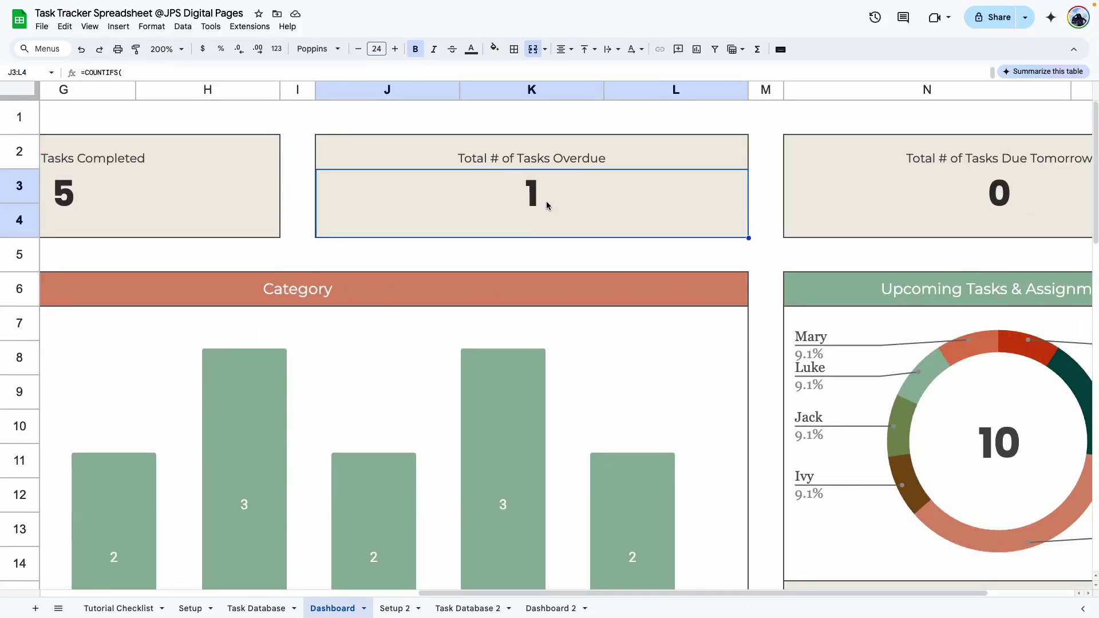
pyautogui.doubleClick(546, 201)
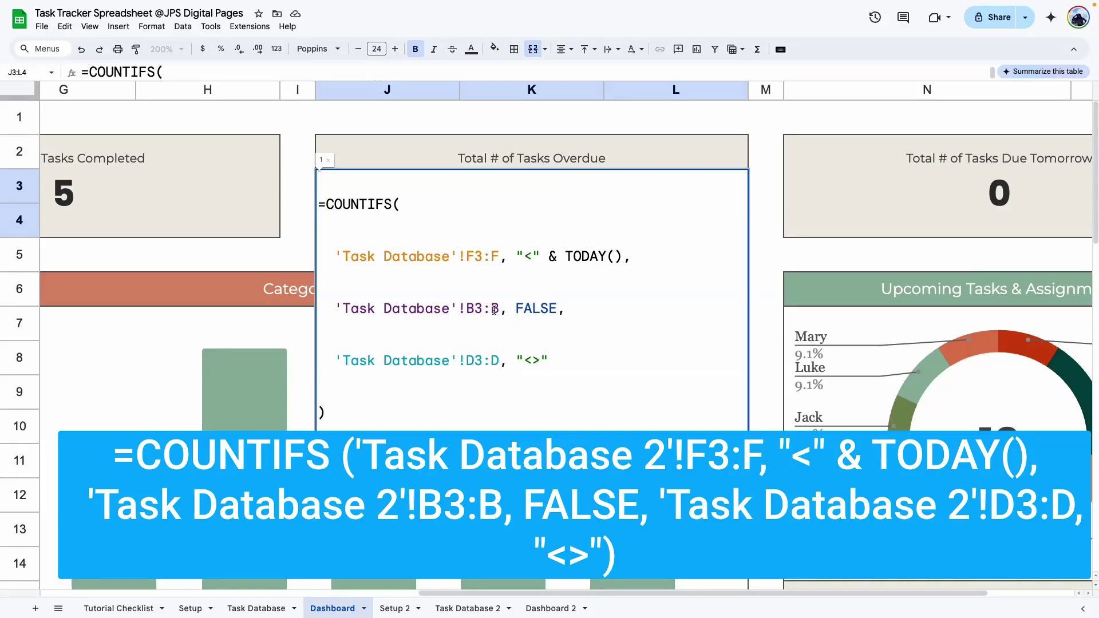
pyautogui.moveTo(339, 415); pyautogui.dragTo(321, 213)
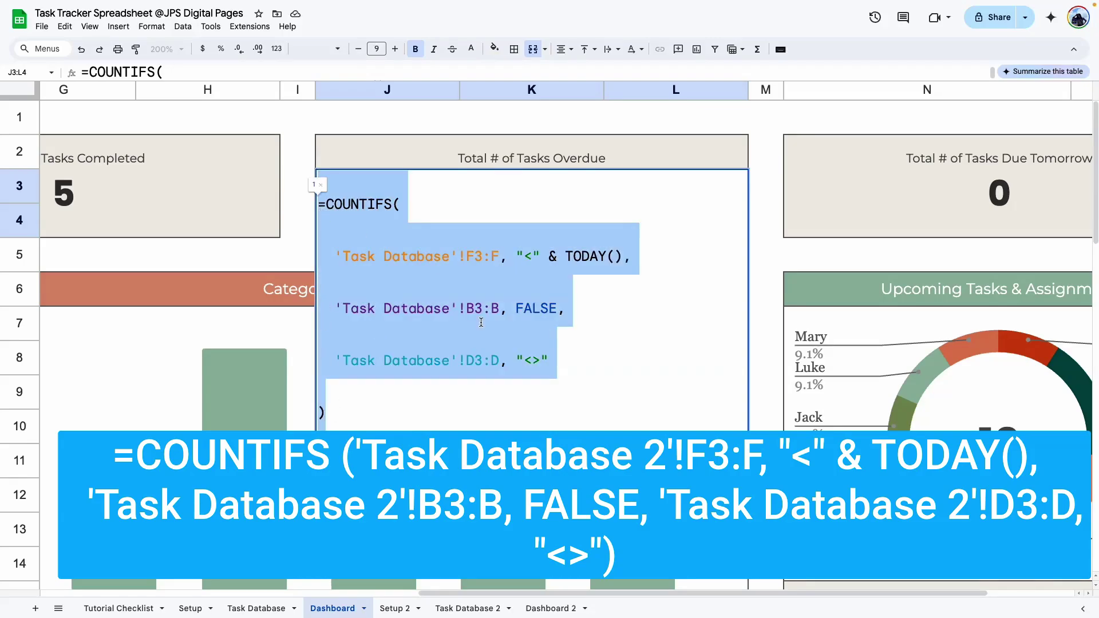
# Paste the formula into Dashboard 2's Total # of Tasks Overdue card and point its F3:F, B3:B and D3:D ranges to 'Task Database 2'
pyautogui.click(555, 609)
pyautogui.doubleClick(675, 206)
pyautogui.write('=COUNTIFS(   \'Task Database\'!F3:F, "<" & TODAY(),   \'Task Database\'!B3:B, FALSE,   \'Task Database\'!D3:D, "<>" )')
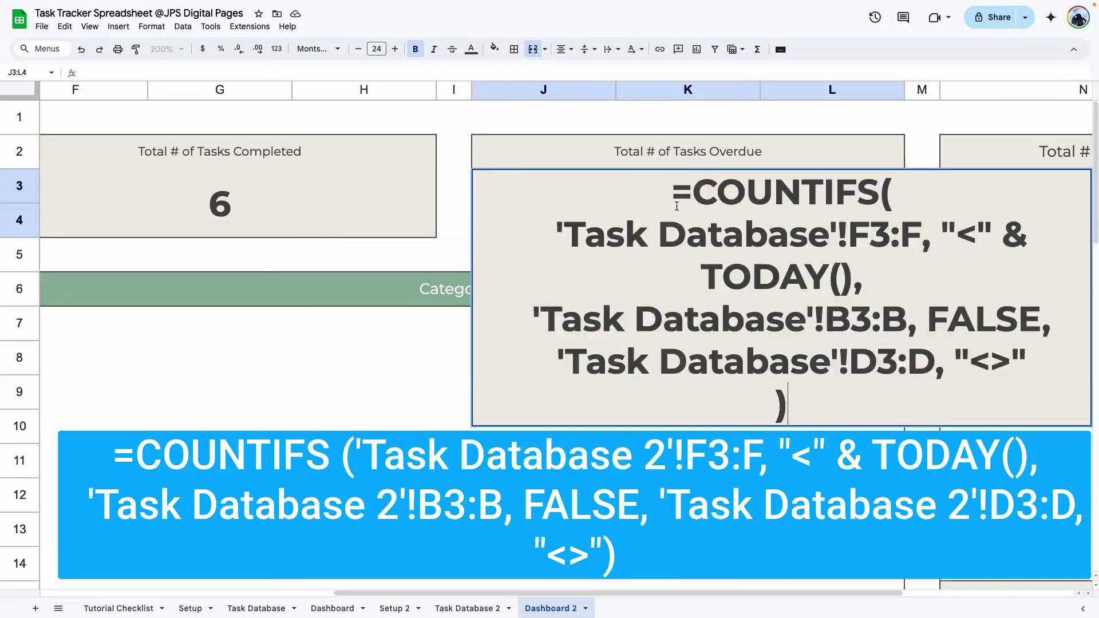
pyautogui.click(606, 242)
pyautogui.write('2')
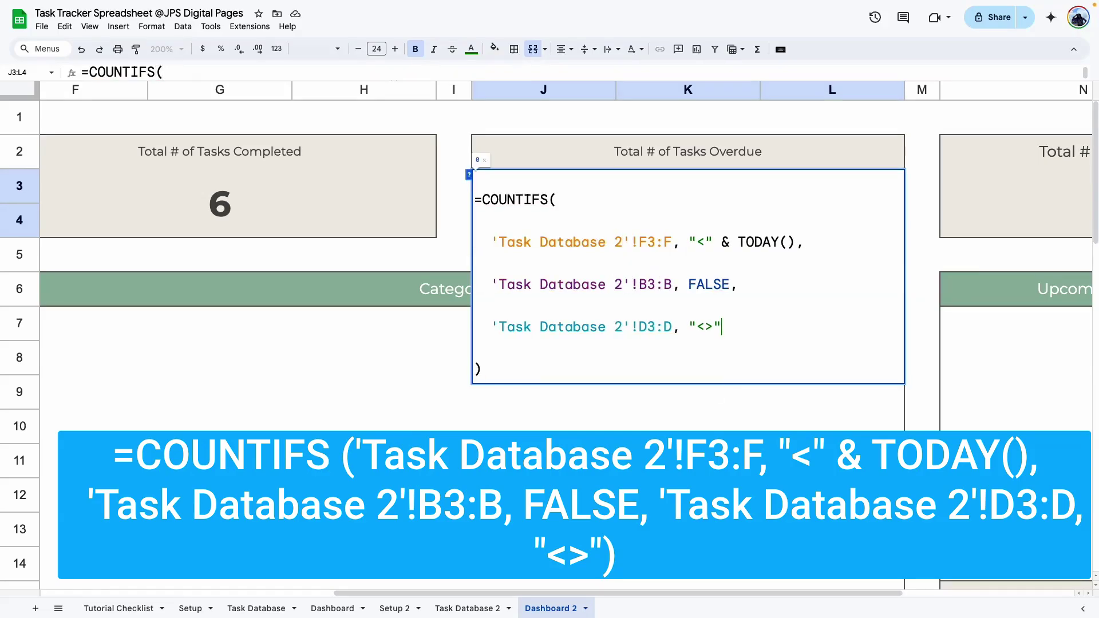
pyautogui.press('Return')
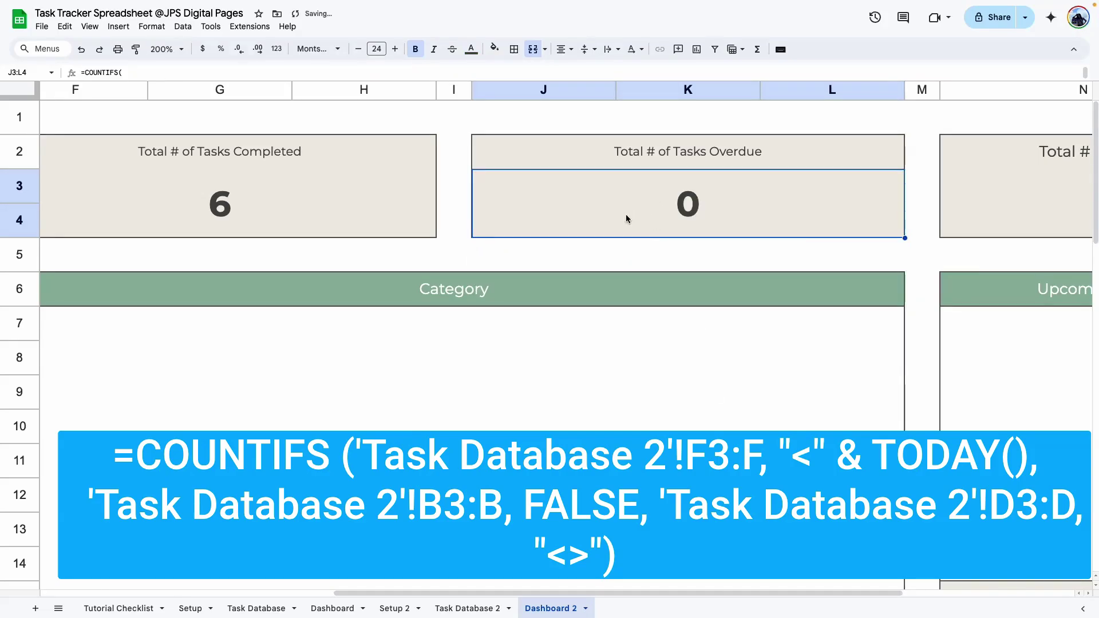
# Set the Buy groceries due date to May 18, 2025 in Task Database 2 and check Dashboard 2's Total # of Tasks Overdue card
pyautogui.click(719, 163)
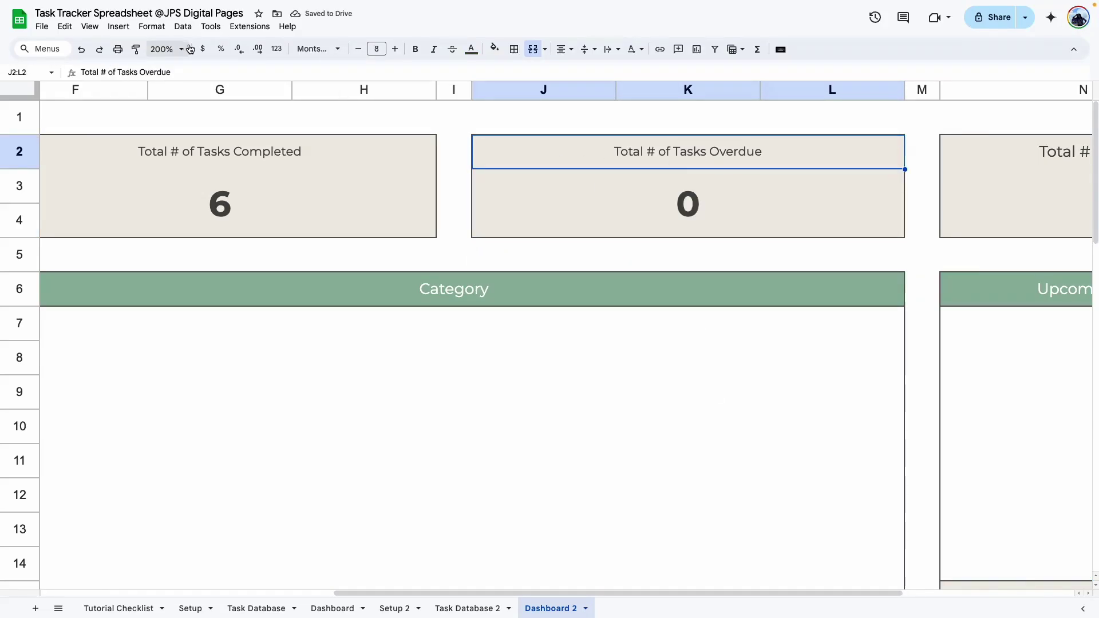
pyautogui.click(163, 50)
pyautogui.click(165, 125)
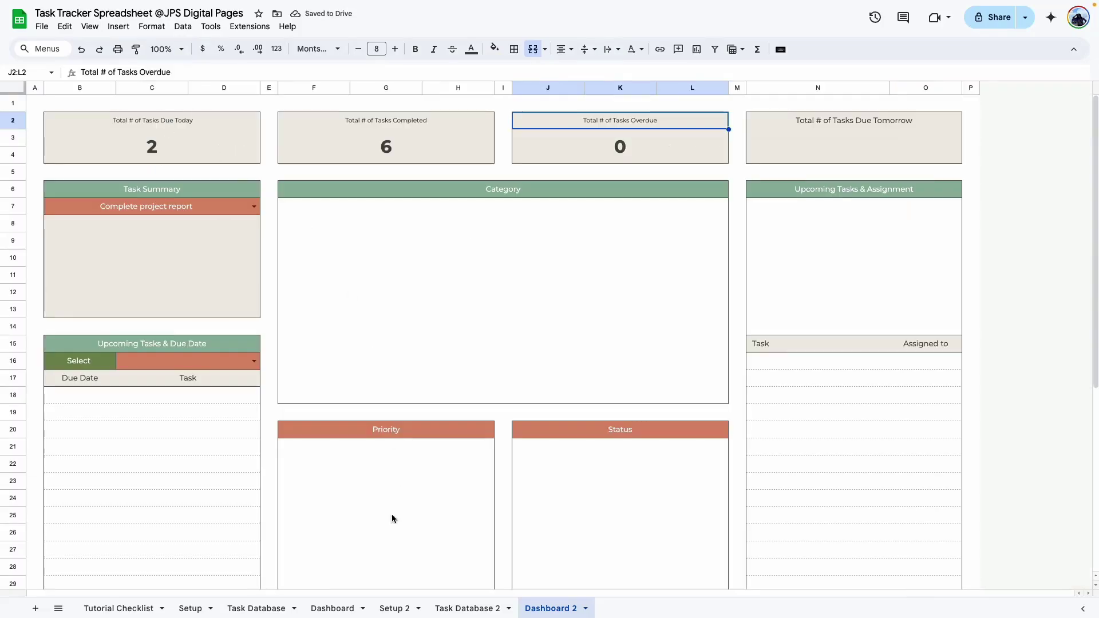
pyautogui.click(469, 610)
pyautogui.click(316, 484)
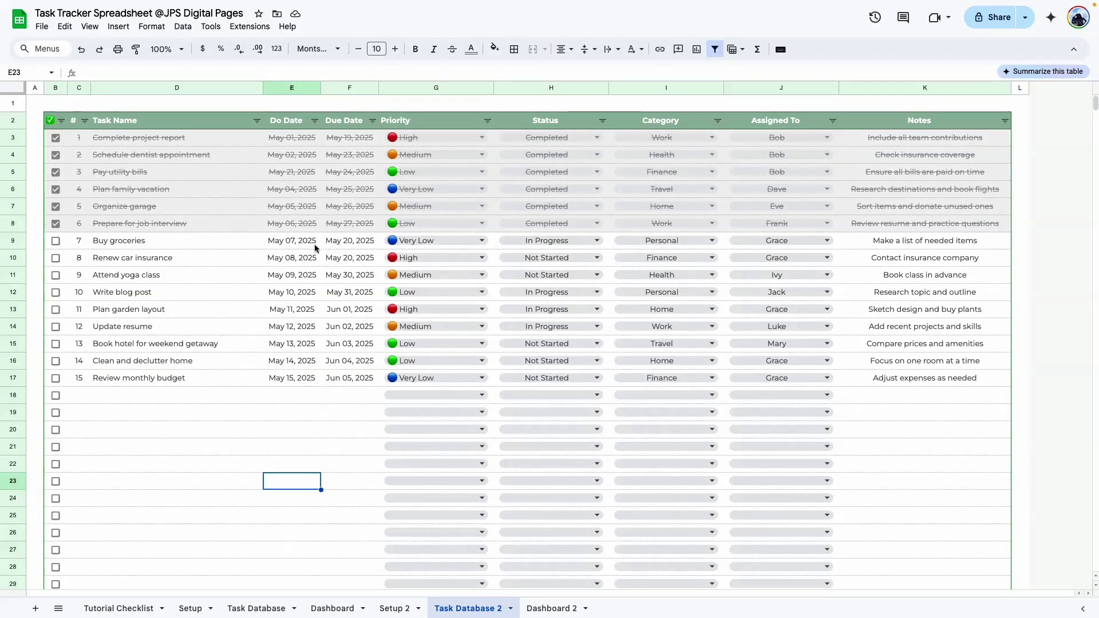
pyautogui.doubleClick(363, 242)
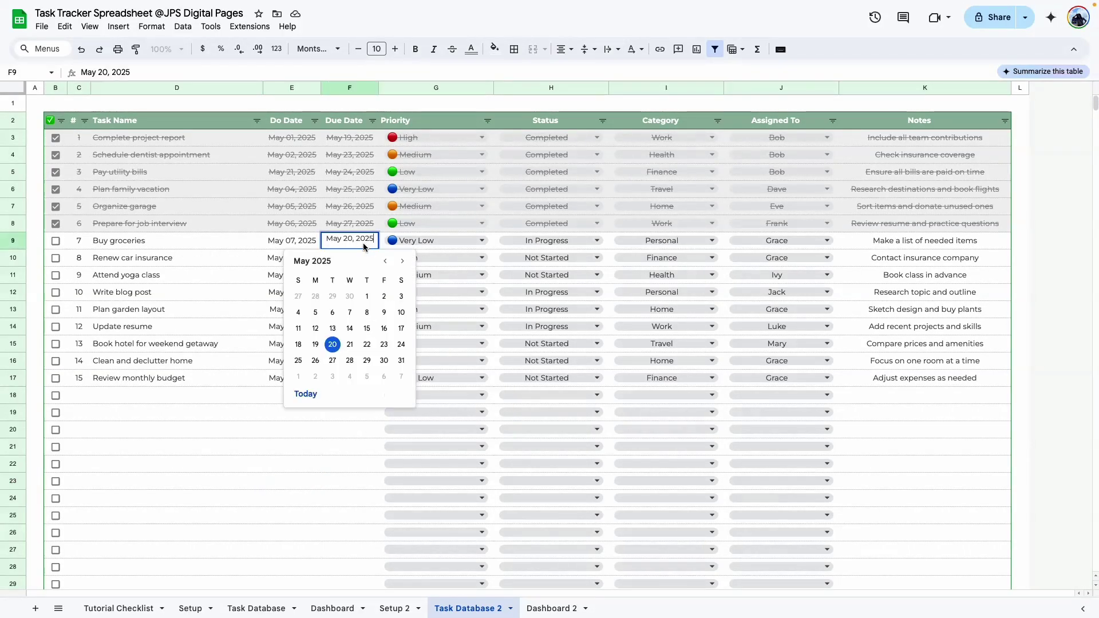
pyautogui.click(298, 345)
pyautogui.click(350, 312)
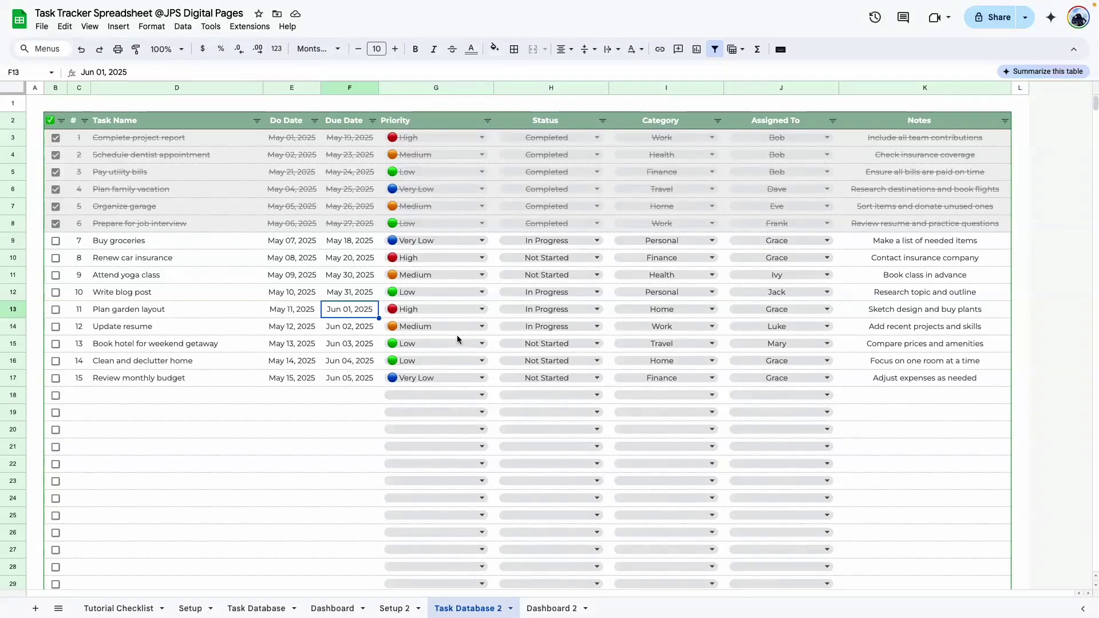
pyautogui.click(552, 610)
pyautogui.click(627, 162)
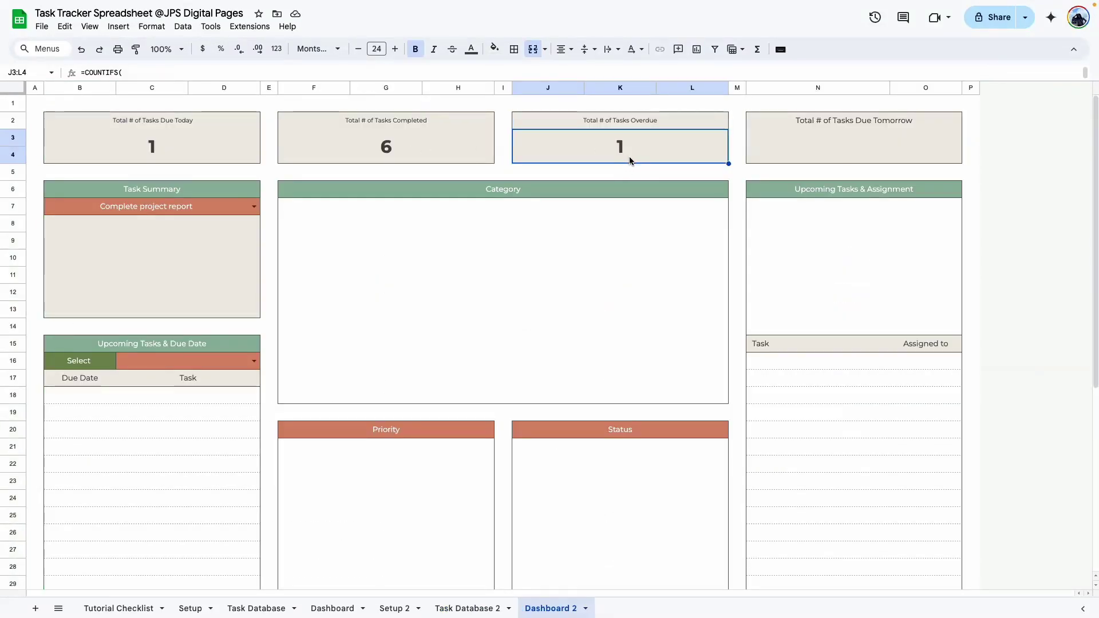
# Set the Buy groceries status to Completed in Task Database 2 and check the total cards on Dashboard 2
pyautogui.click(475, 608)
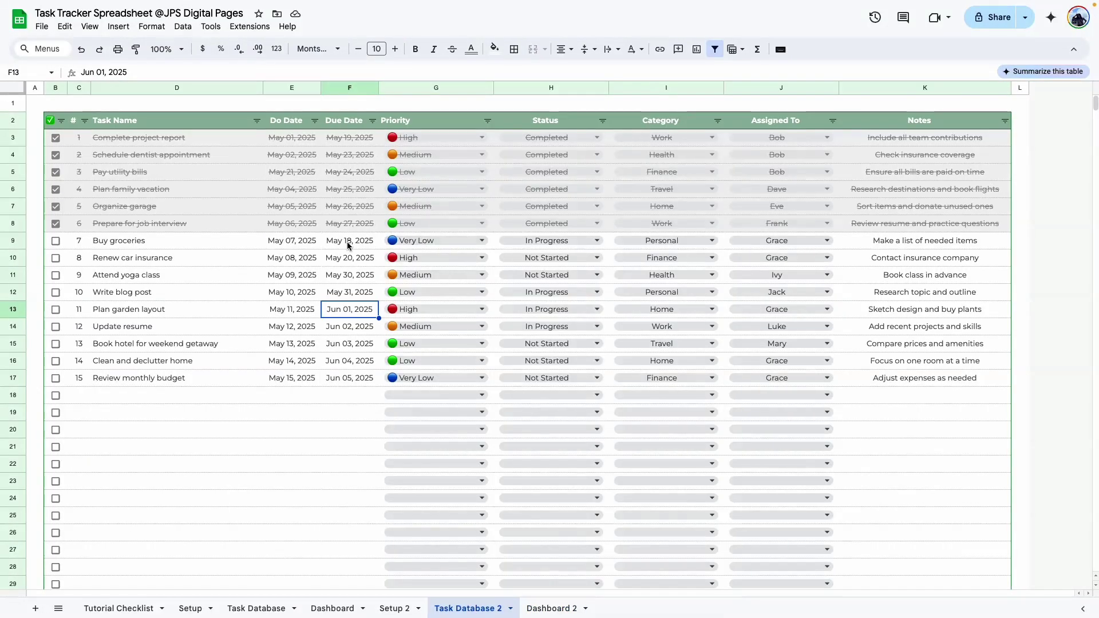
pyautogui.click(598, 241)
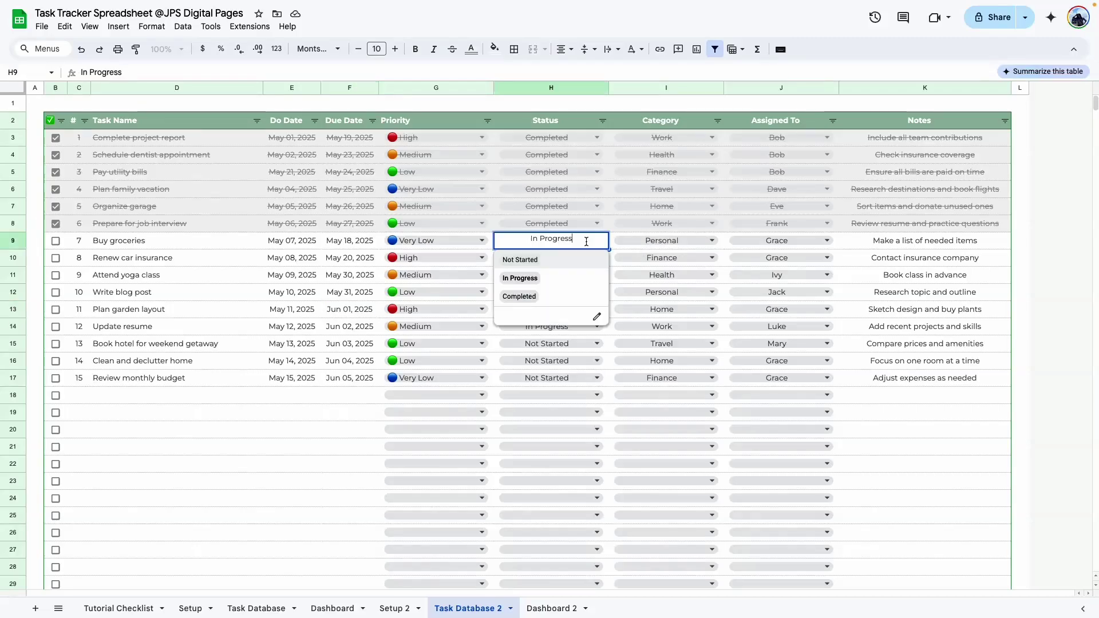
pyautogui.click(530, 298)
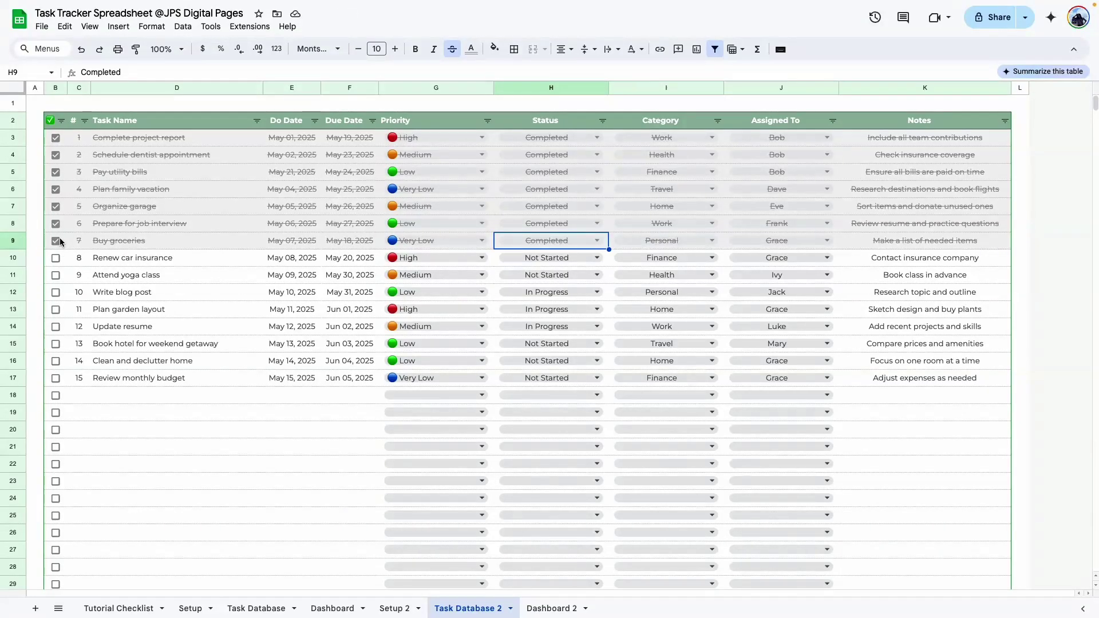
pyautogui.click(551, 608)
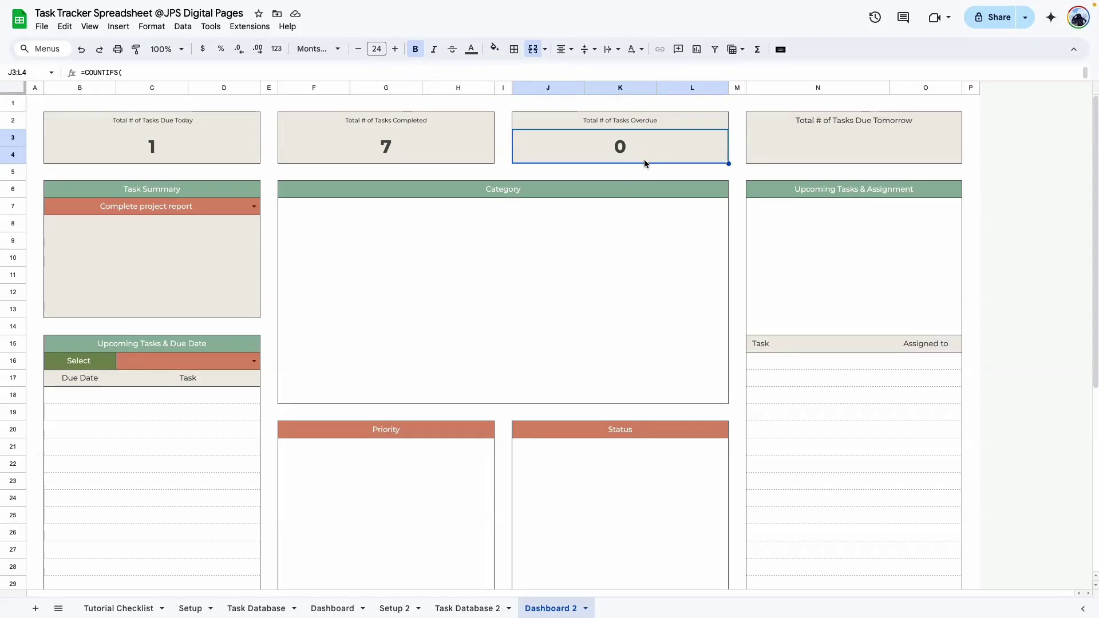
# Copy the COUNTIFS formula from the Total # of Tasks Due Tomorrow card on the Dashboard sheet
pyautogui.click(333, 609)
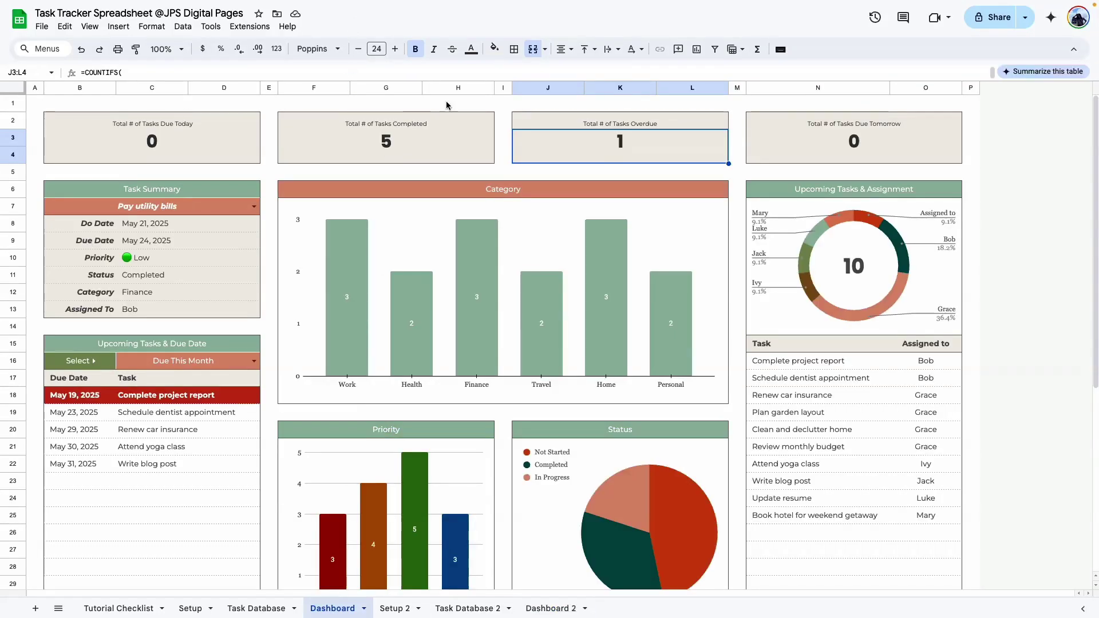
pyautogui.click(854, 147)
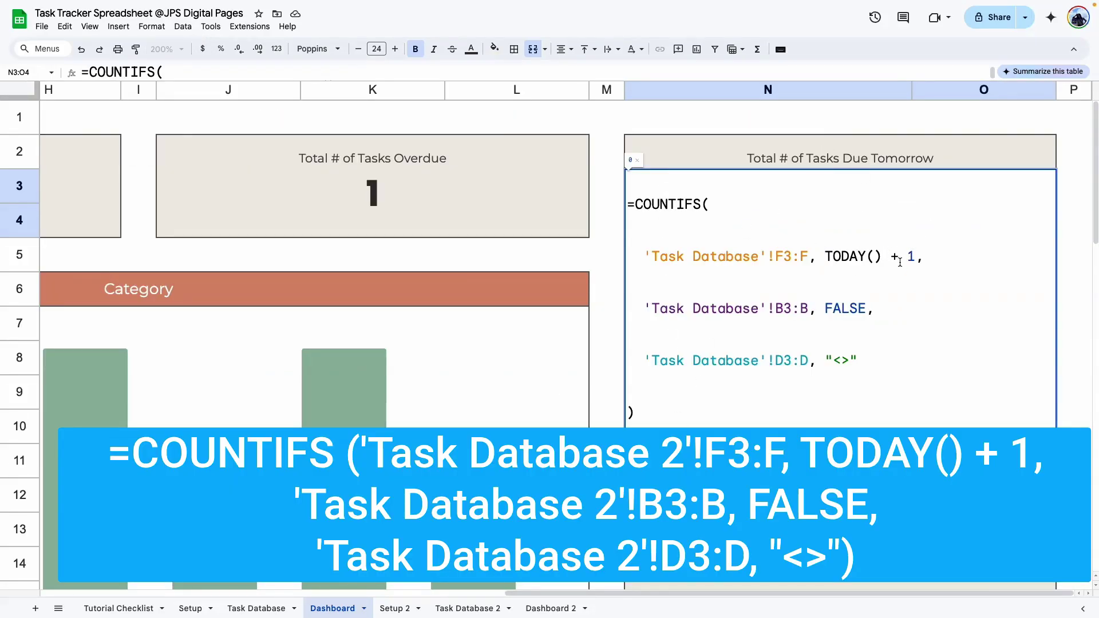
pyautogui.press('super+a')
pyautogui.press('super+c')
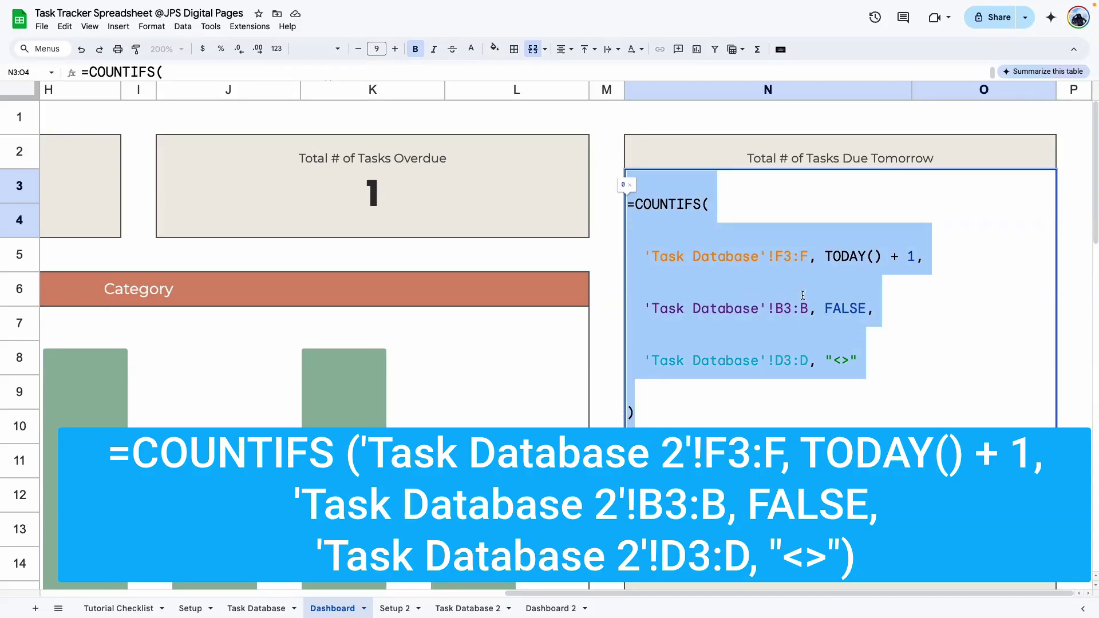
# Paste the formula into Dashboard 2's Total # of Tasks Due Tomorrow card and point its F3:F, B3:B and D3:D ranges to 'Task Database 2'
pyautogui.click(542, 609)
pyautogui.hscroll(5, 1006, 393)
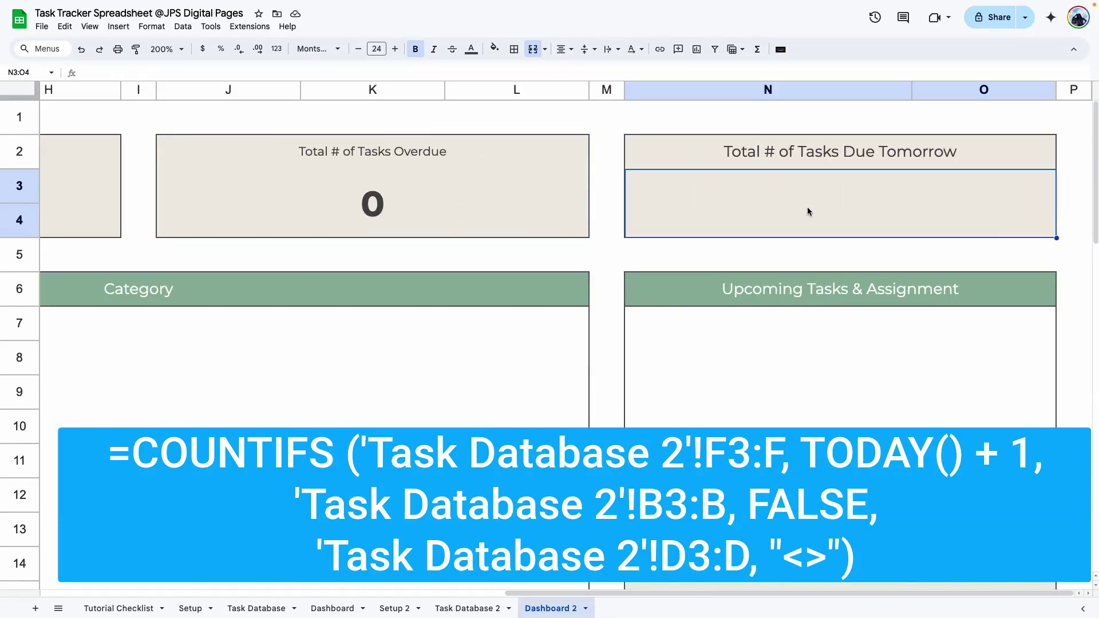
pyautogui.doubleClick(807, 211)
pyautogui.press('super+v')
pyautogui.click(759, 238)
pyautogui.write('2')
pyautogui.click(759, 280)
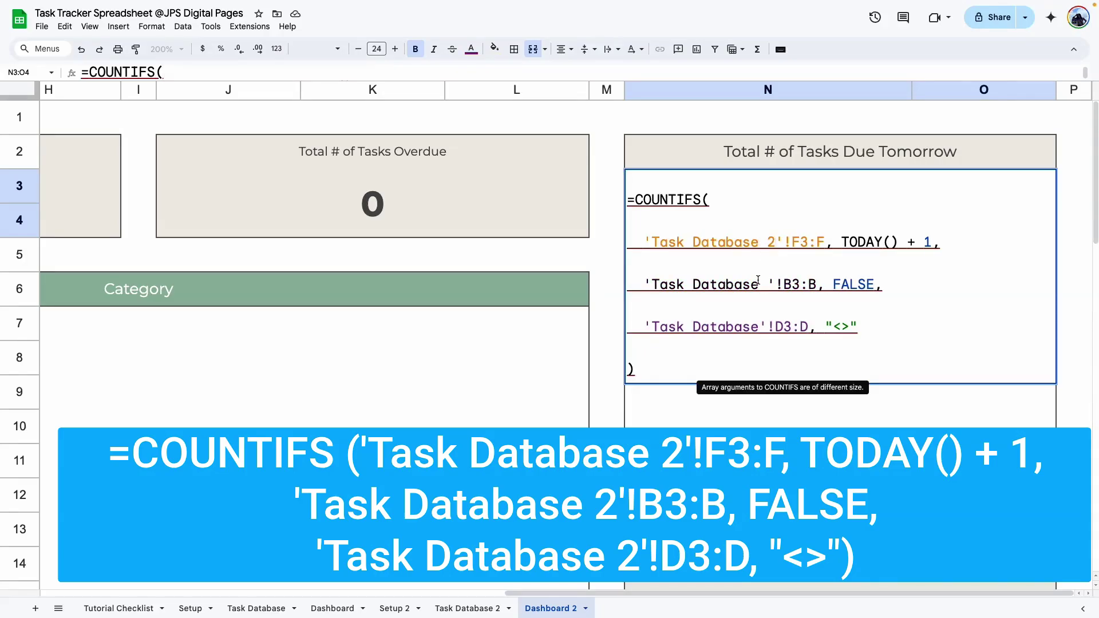
pyautogui.write('2')
pyautogui.click(757, 326)
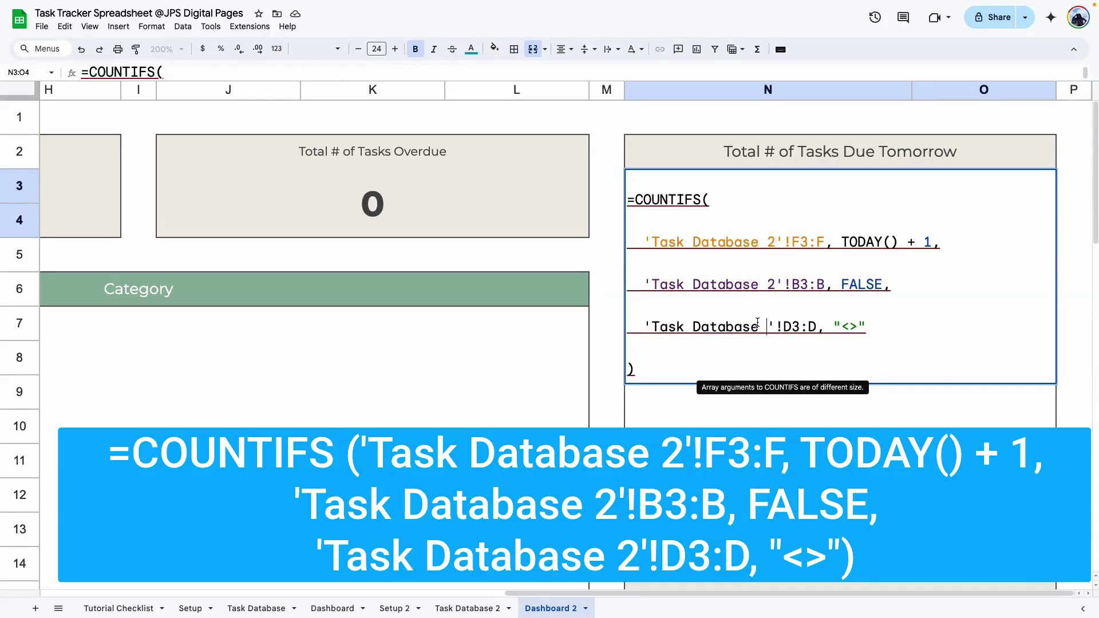
pyautogui.write('2')
pyautogui.press('Return')
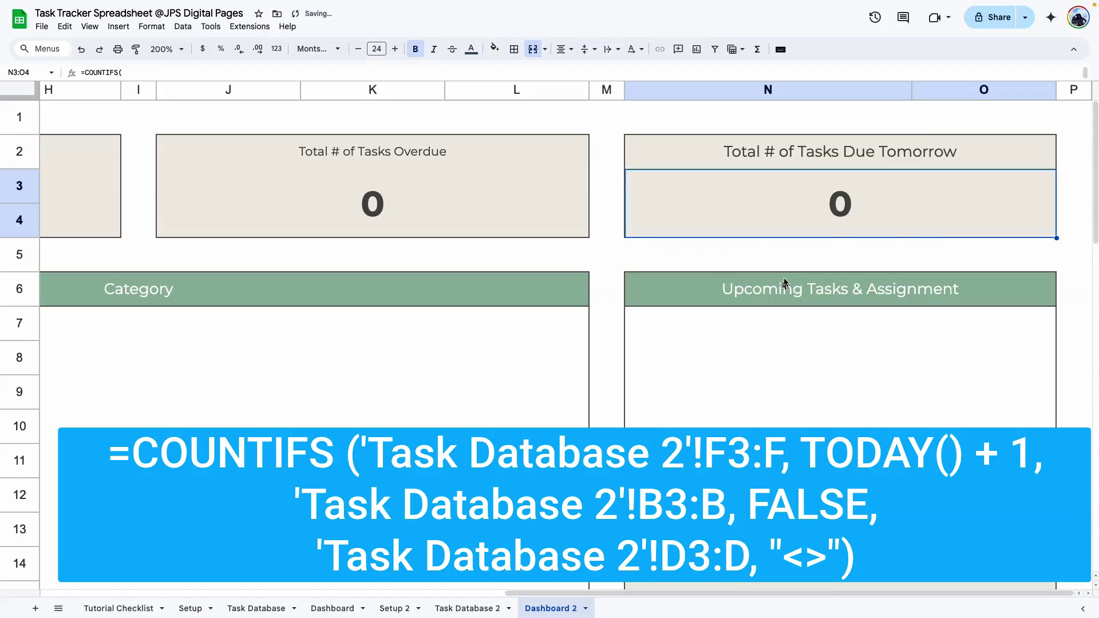
# Set the Renew car insurance due date to May 21, 2025 in Task Database 2
pyautogui.click(179, 49)
pyautogui.click(162, 122)
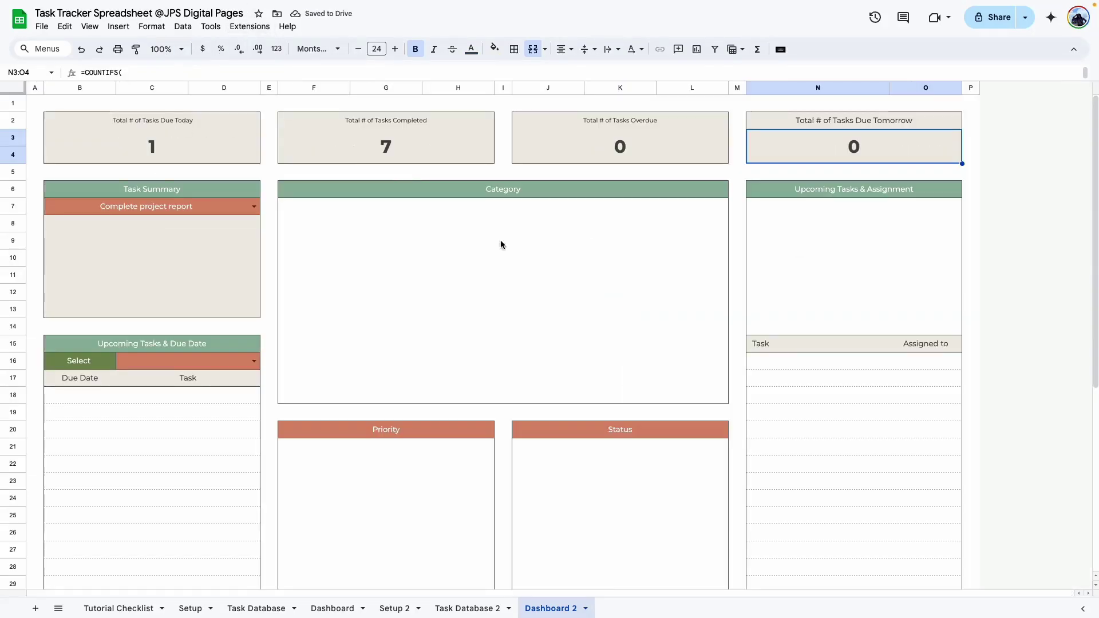
pyautogui.click(467, 608)
pyautogui.click(357, 262)
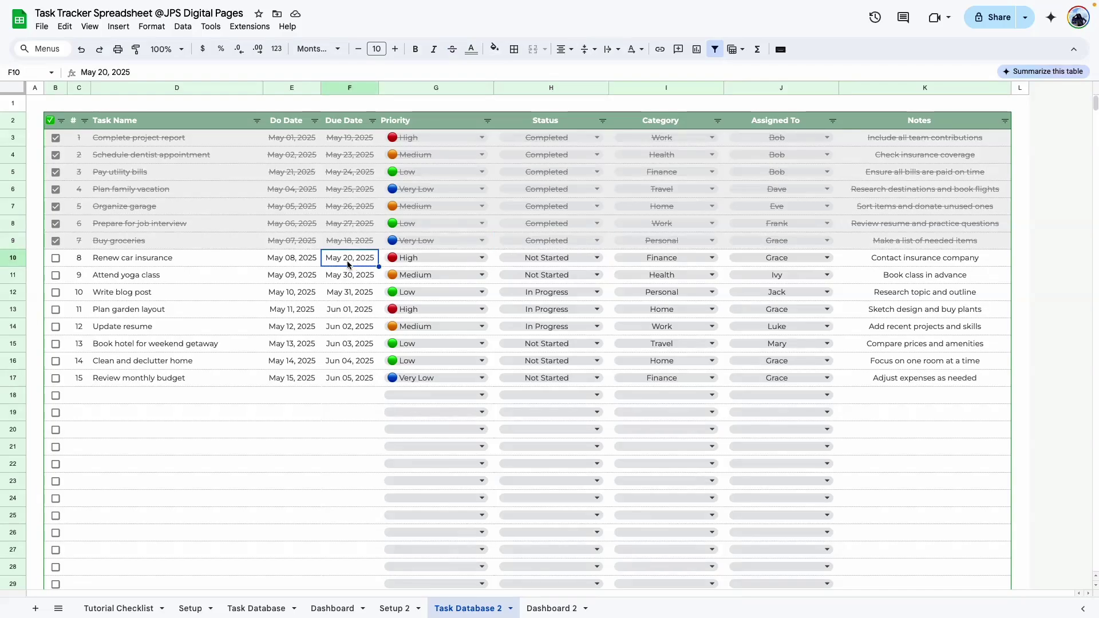
pyautogui.doubleClick(341, 260)
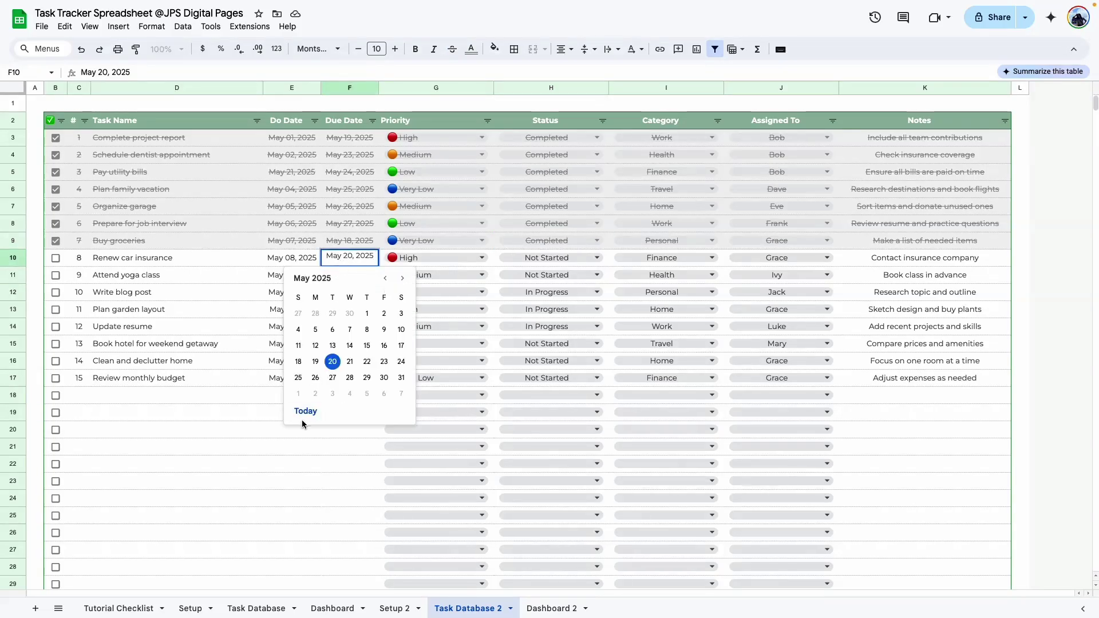
pyautogui.click(350, 362)
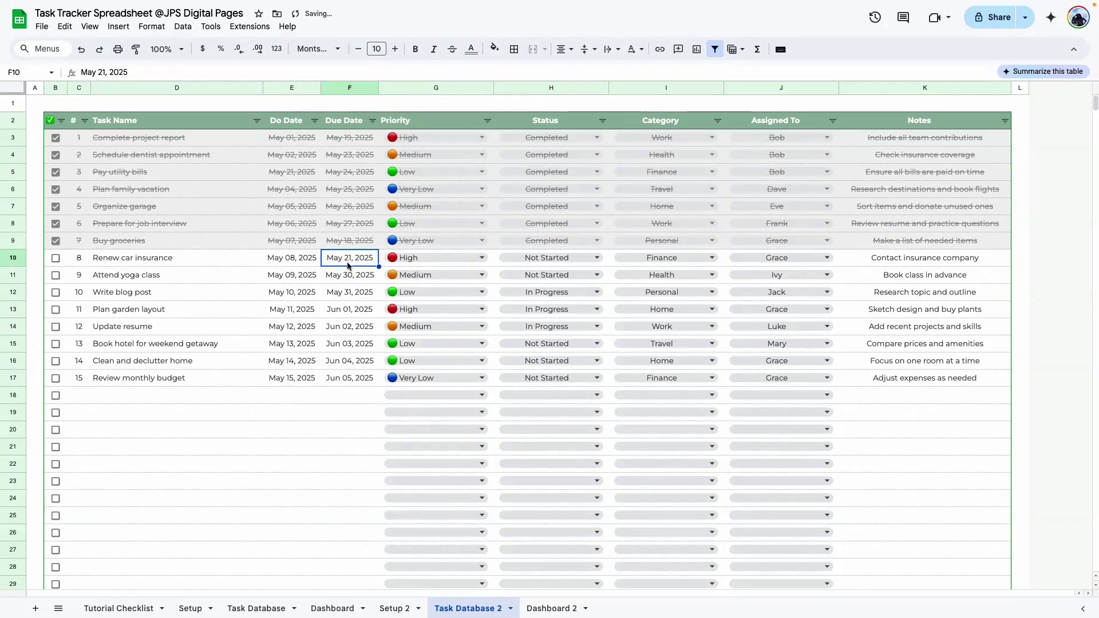
# Set the Attend yoga class and Write blog post due dates to May 21, 2025 and check Dashboard 2's Total # of Tasks Due Tomorrow card
pyautogui.click(346, 275)
pyautogui.doubleClick(346, 275)
pyautogui.click(349, 378)
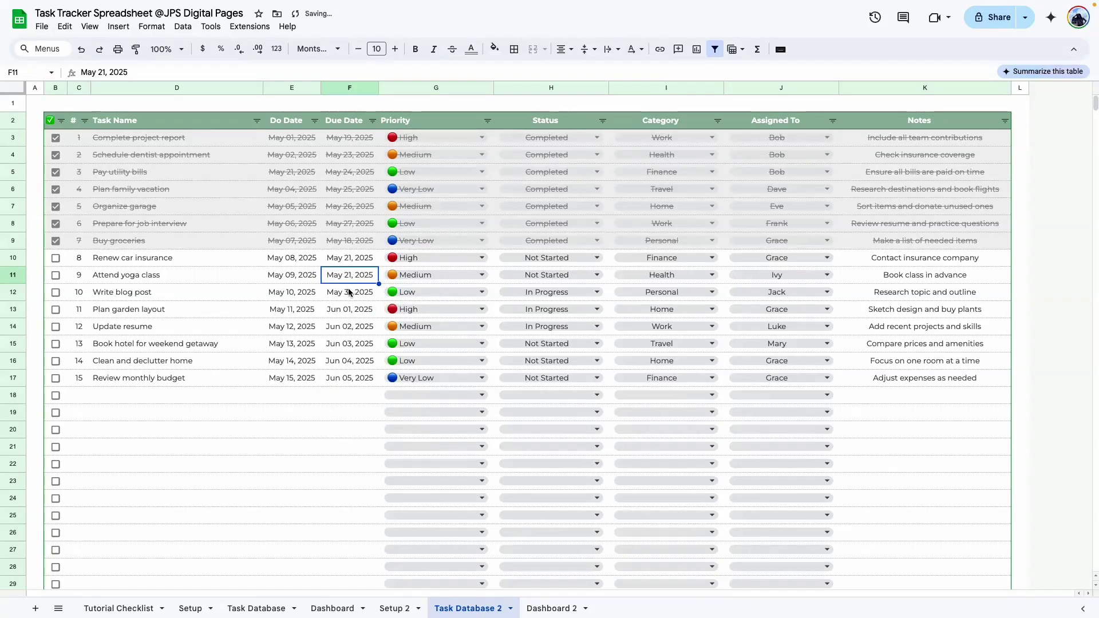
pyautogui.doubleClick(348, 291)
pyautogui.click(350, 396)
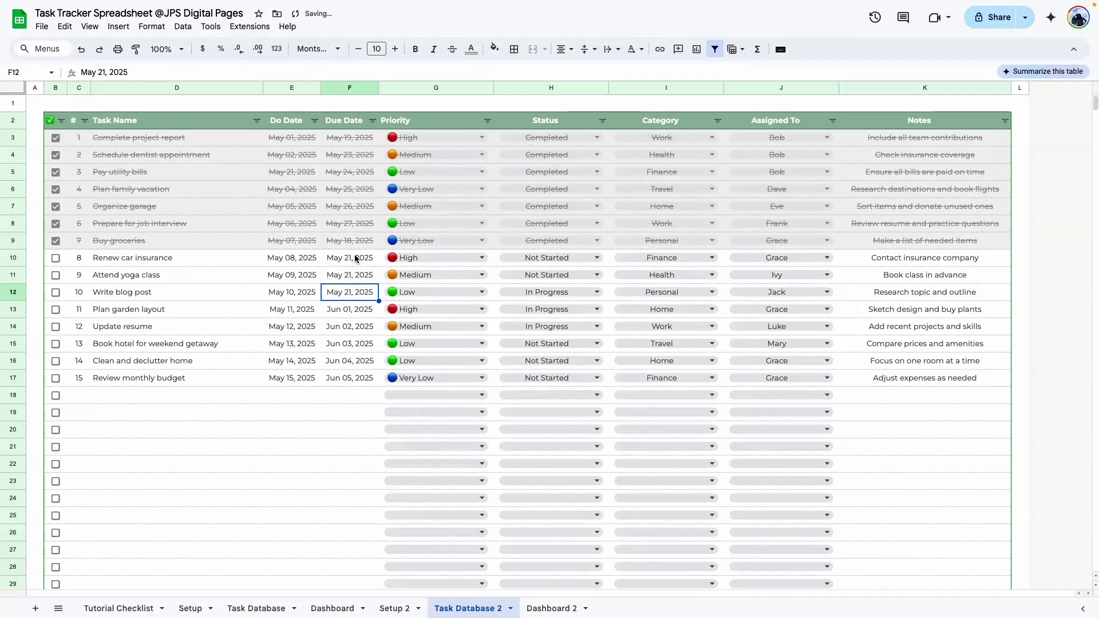
pyautogui.click(356, 259)
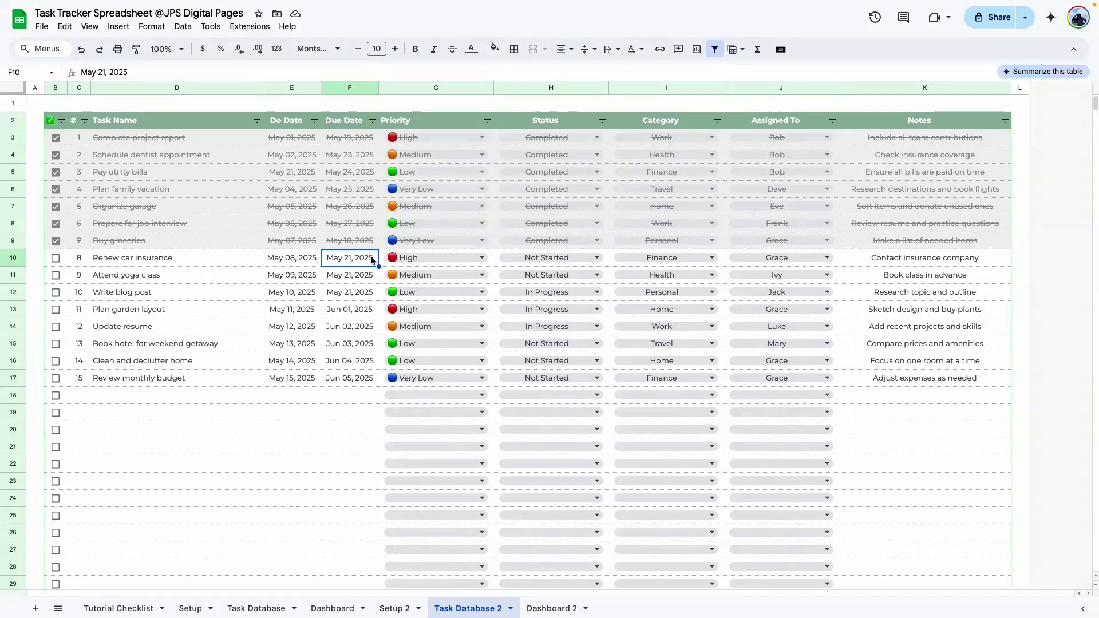
pyautogui.click(553, 606)
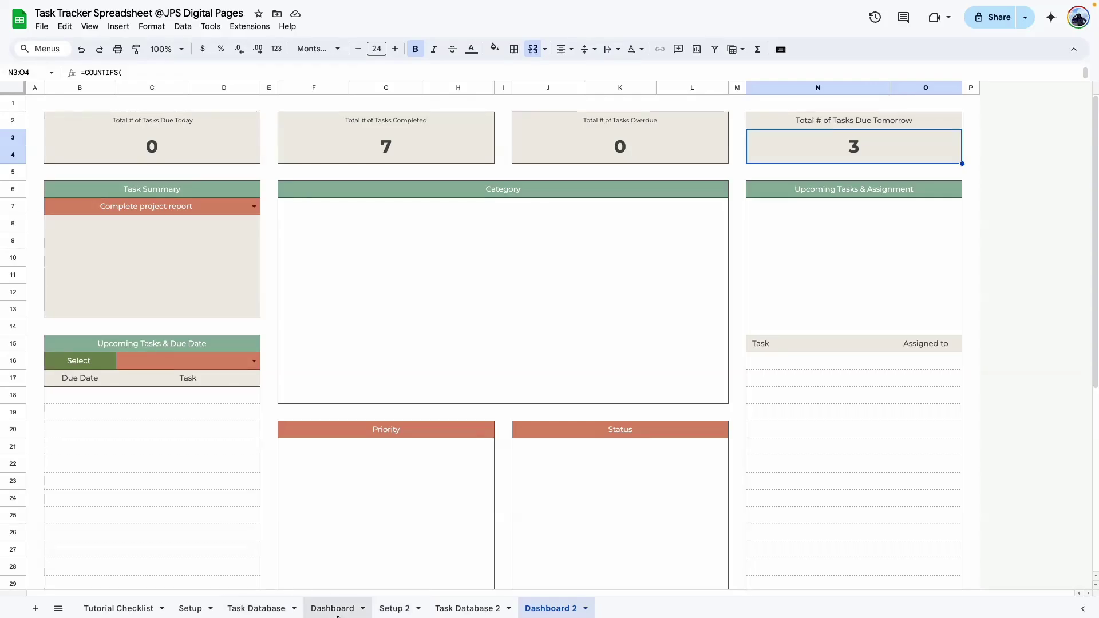
# Set the Renew car insurance status to Completed in Task Database 2 and check the total cards on Dashboard 2
pyautogui.click(467, 608)
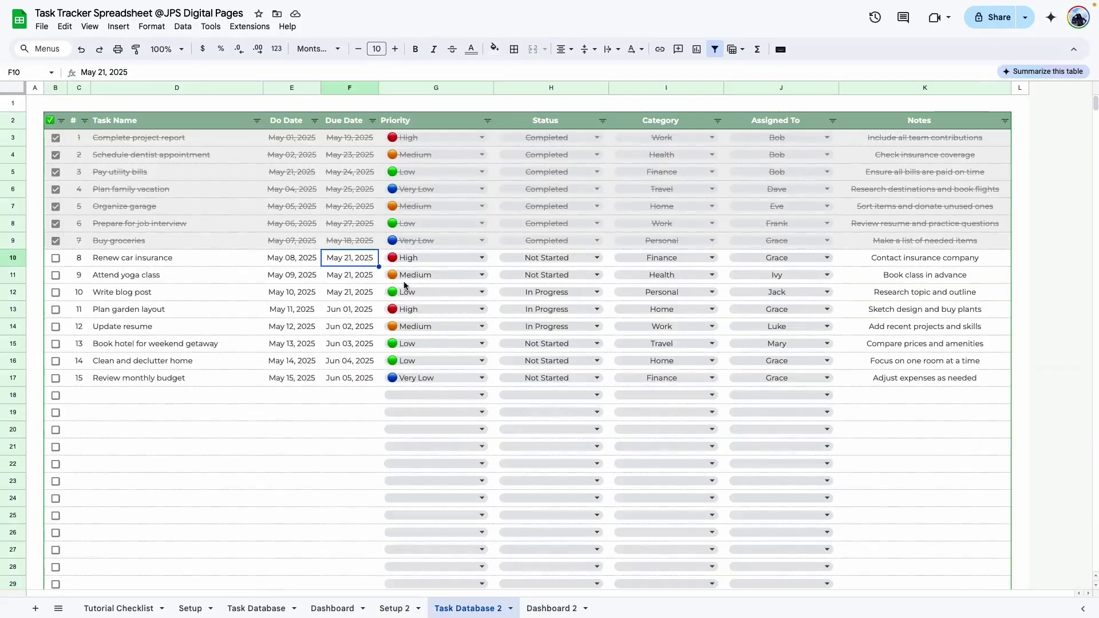
pyautogui.click(589, 258)
pyautogui.click(520, 312)
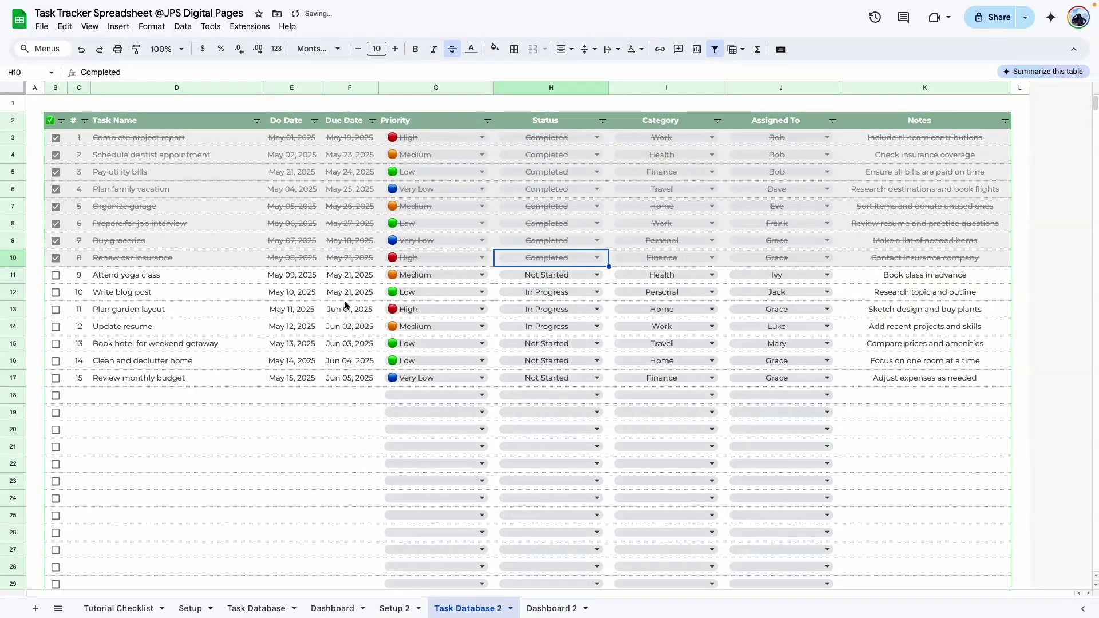
pyautogui.click(549, 608)
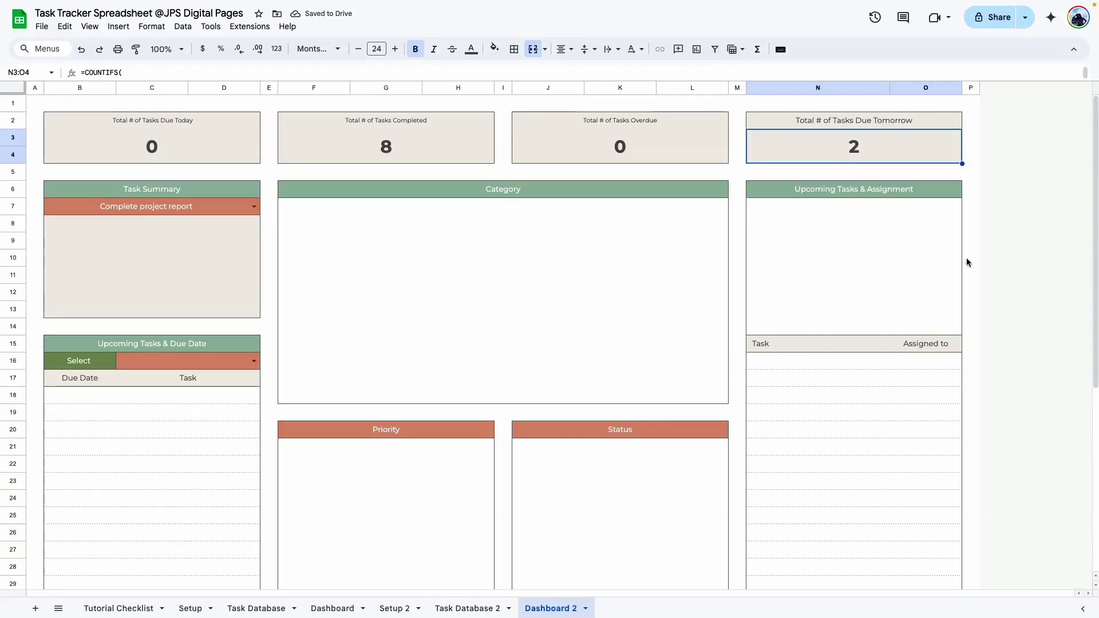
pyautogui.click(926, 292)
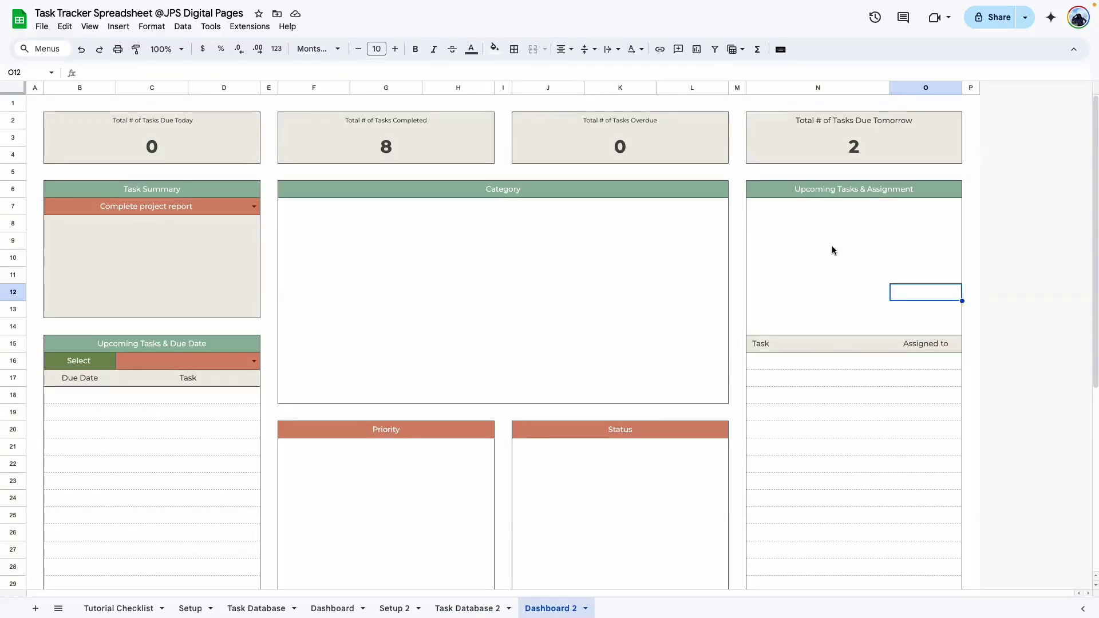
# Choose Pay utility bills in the Dashboard sheet's Task Summary and examine the formulas behind its labels and Do Date value
pyautogui.click(341, 612)
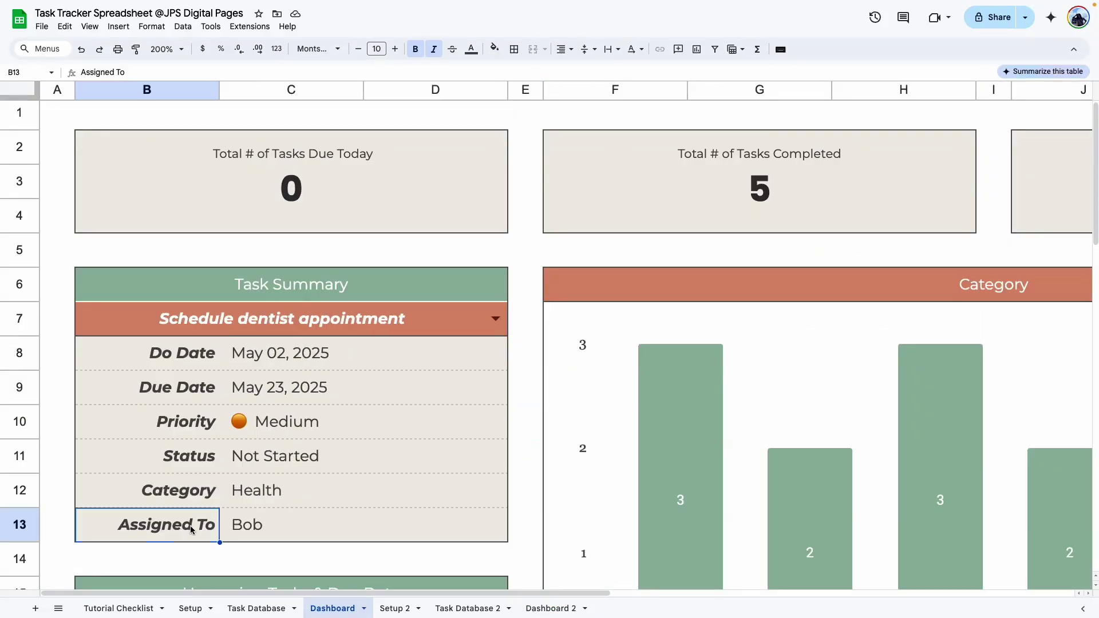
pyautogui.moveTo(172, 353); pyautogui.dragTo(207, 526)
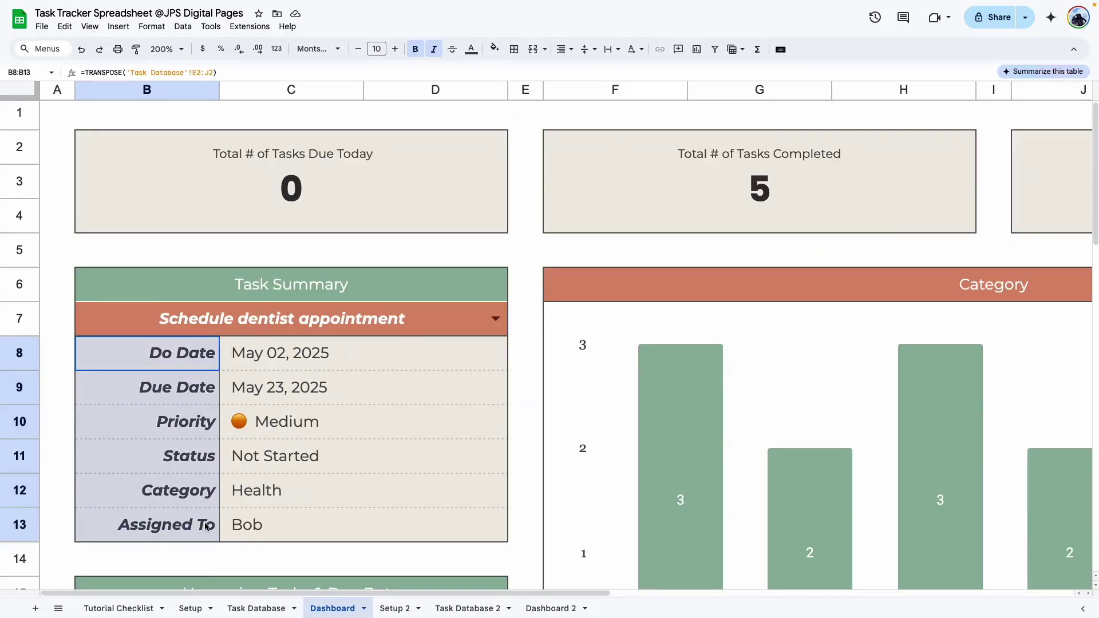
pyautogui.click(327, 458)
pyautogui.click(502, 324)
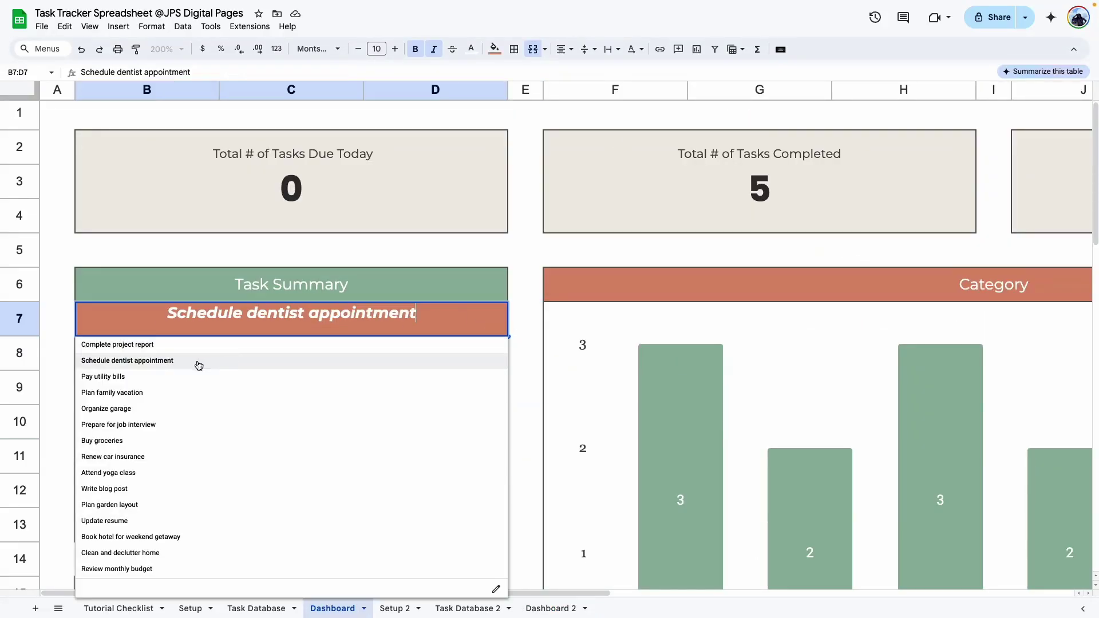
pyautogui.click(211, 375)
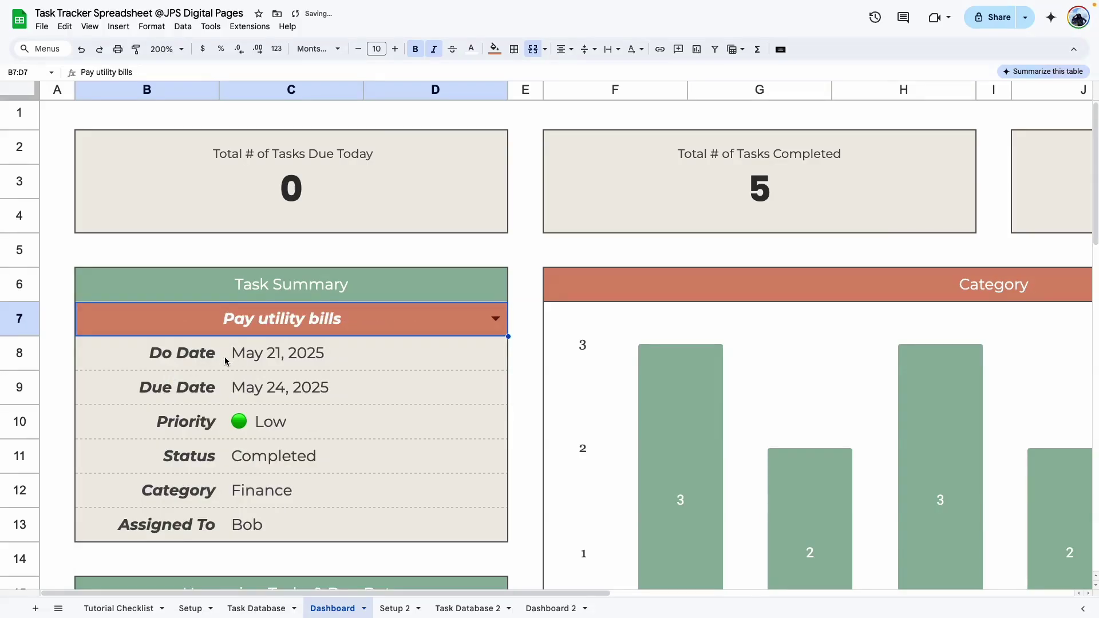
pyautogui.click(242, 358)
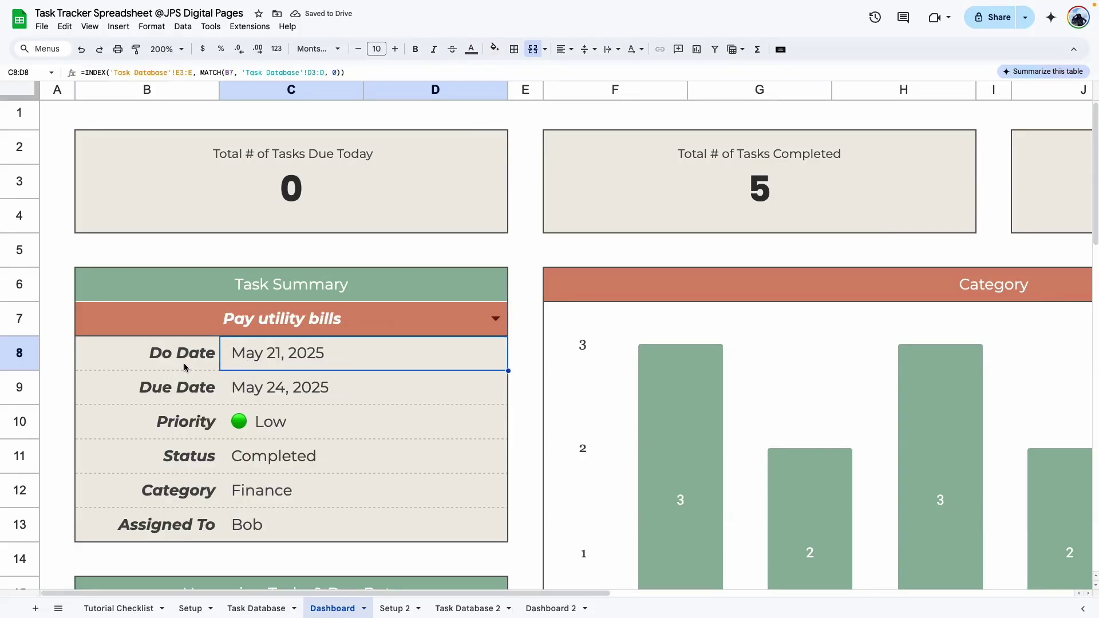
pyautogui.click(185, 368)
pyautogui.click(183, 388)
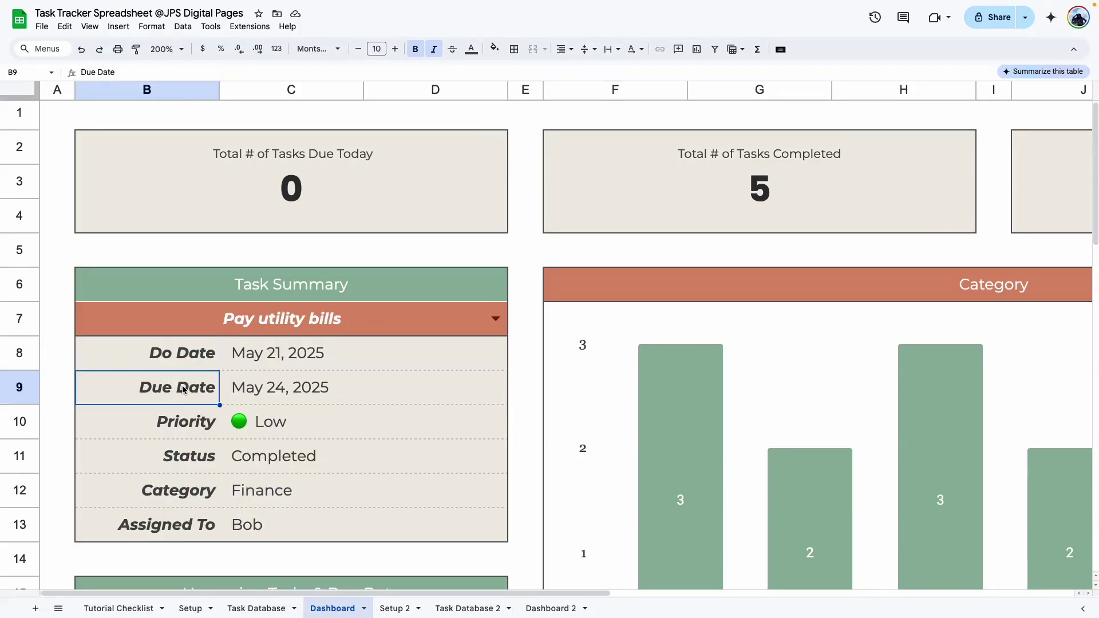
# Compare the Task Summary labels on the Dashboard sheet with the Do Date through Assigned To column headers in Task Database
pyautogui.click(172, 419)
pyautogui.click(177, 521)
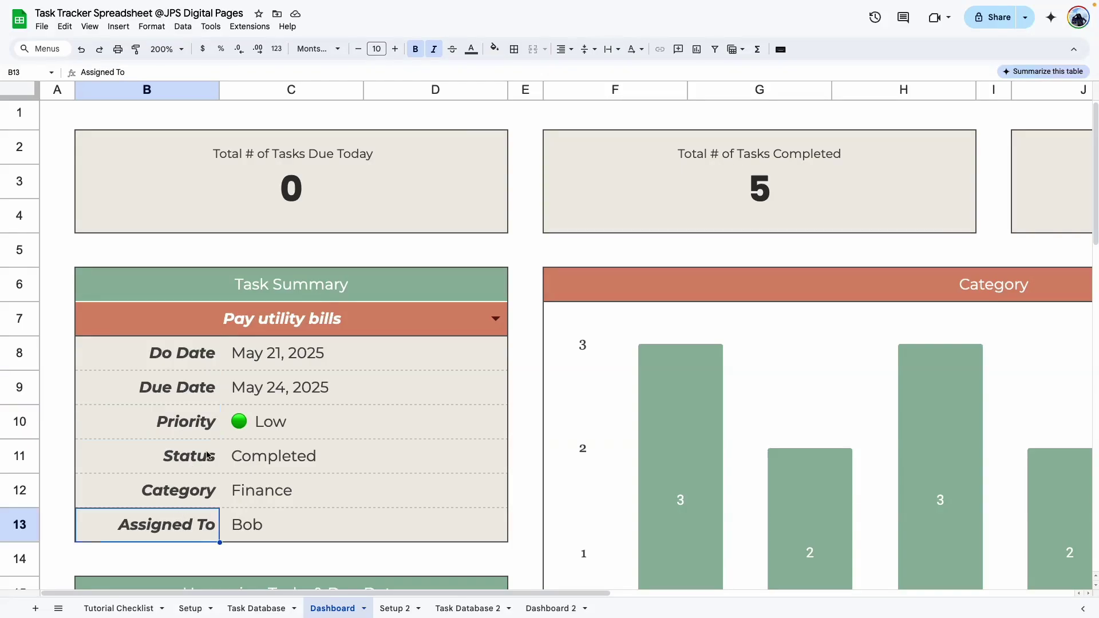
pyautogui.click(263, 610)
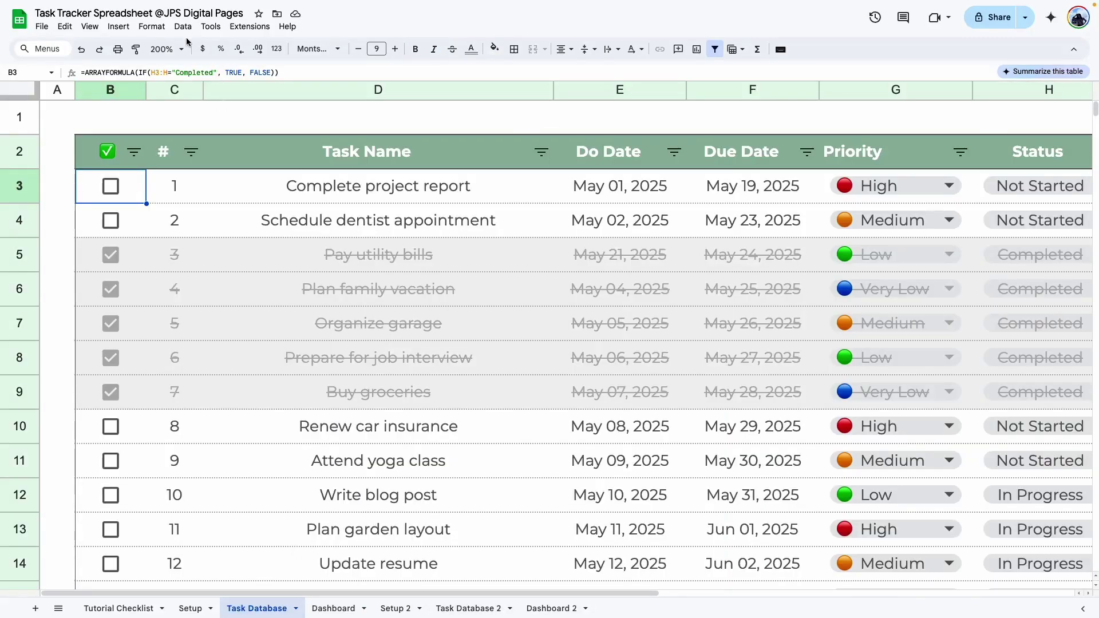
pyautogui.click(166, 50)
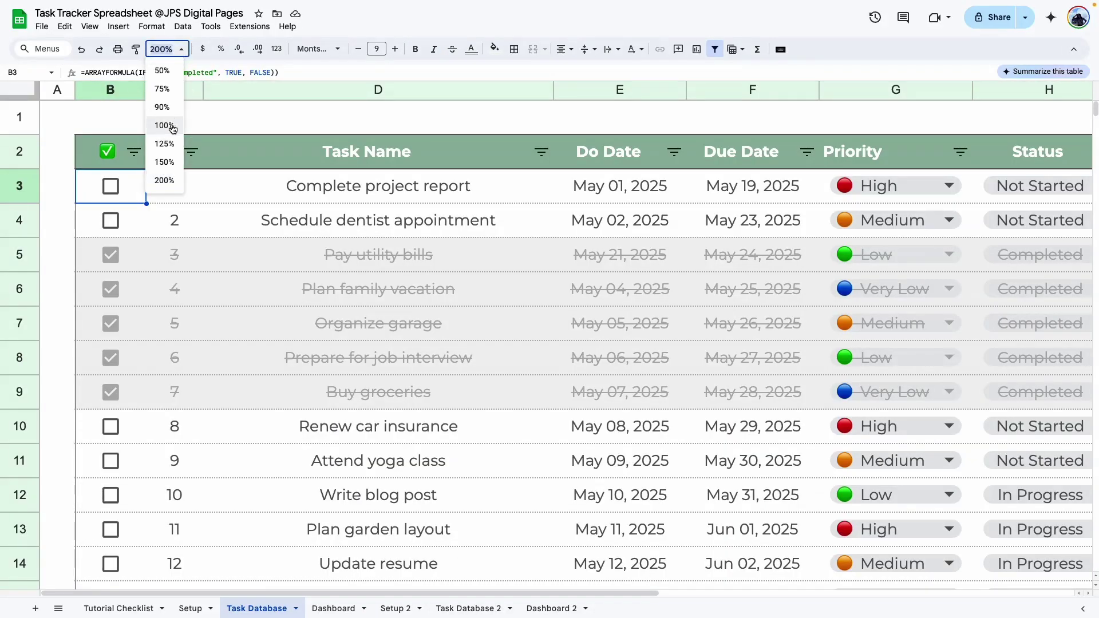
pyautogui.click(173, 129)
pyautogui.click(279, 289)
pyautogui.click(322, 123)
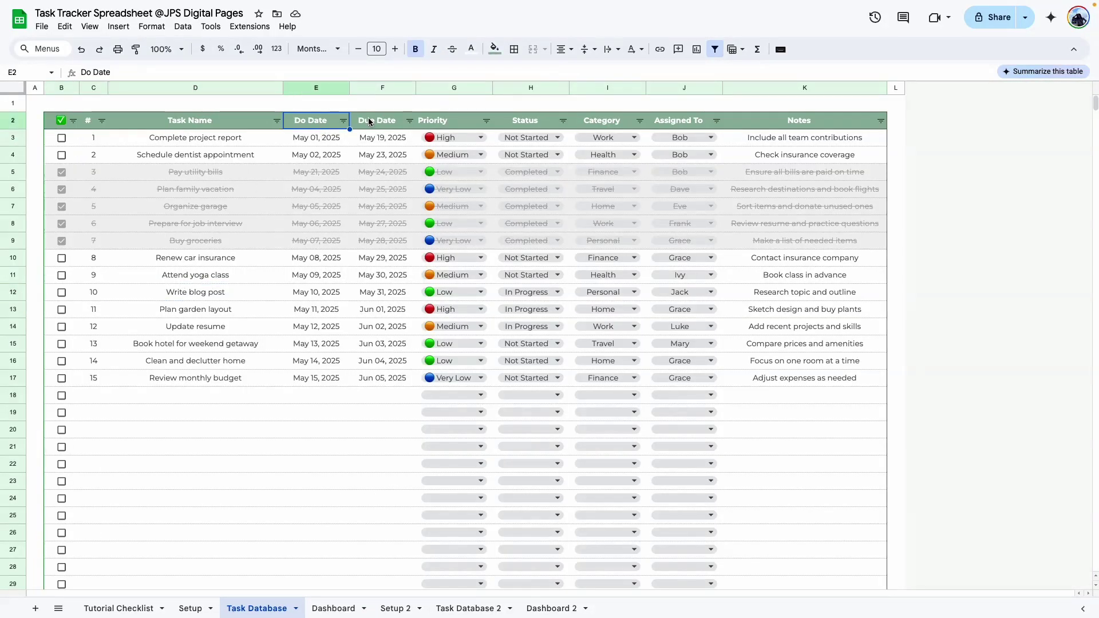
pyautogui.click(375, 122)
pyautogui.click(452, 124)
pyautogui.click(528, 126)
pyautogui.click(606, 126)
pyautogui.click(682, 125)
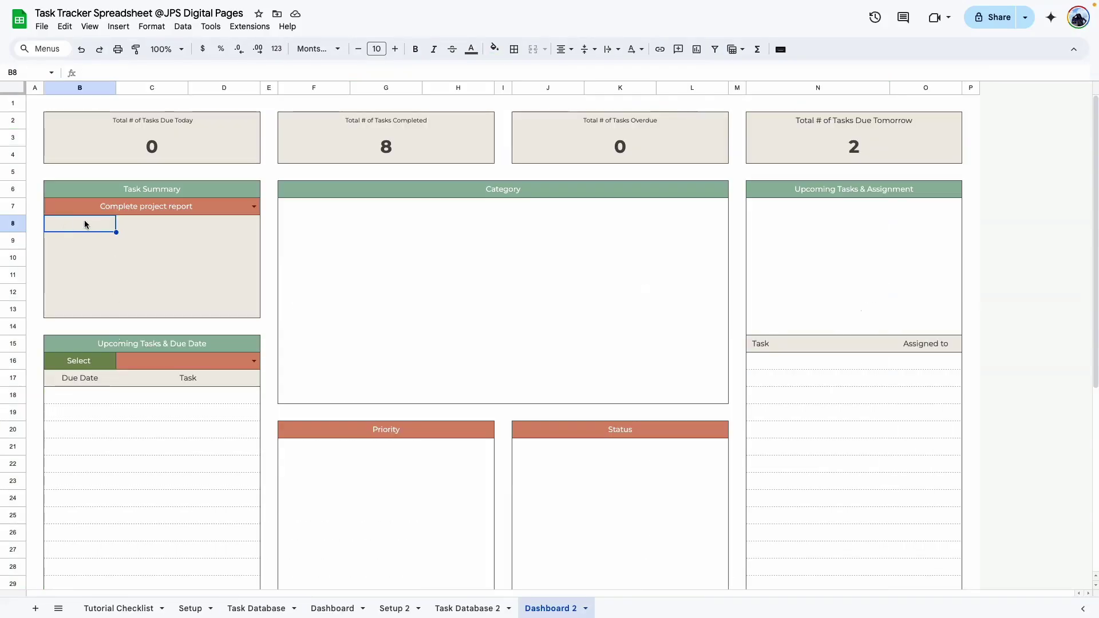
# Examine Dashboard 2's Task Summary label range B8:B13 and value range C8:D13, and return to the Task Database sheet
pyautogui.moveTo(85, 224); pyautogui.dragTo(85, 307)
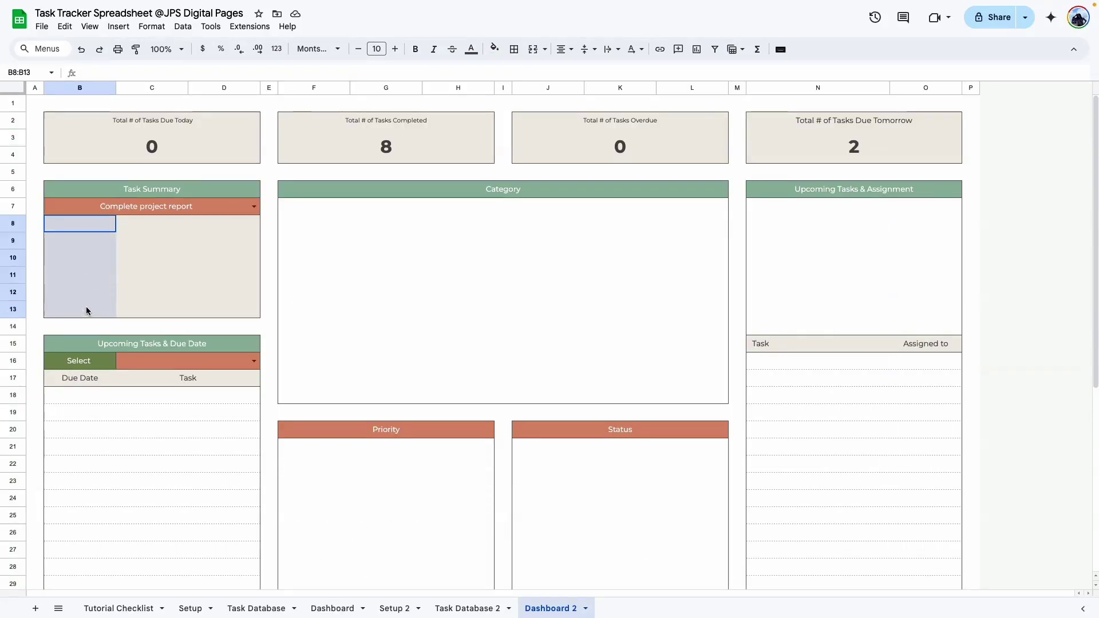
pyautogui.moveTo(172, 224); pyautogui.dragTo(240, 312)
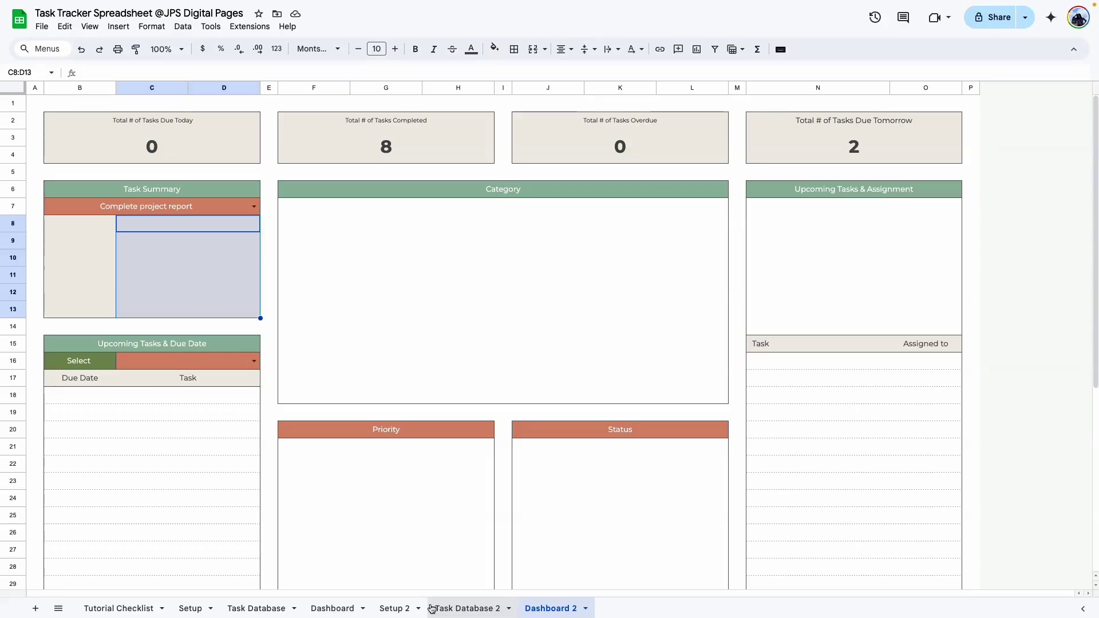
pyautogui.click(275, 608)
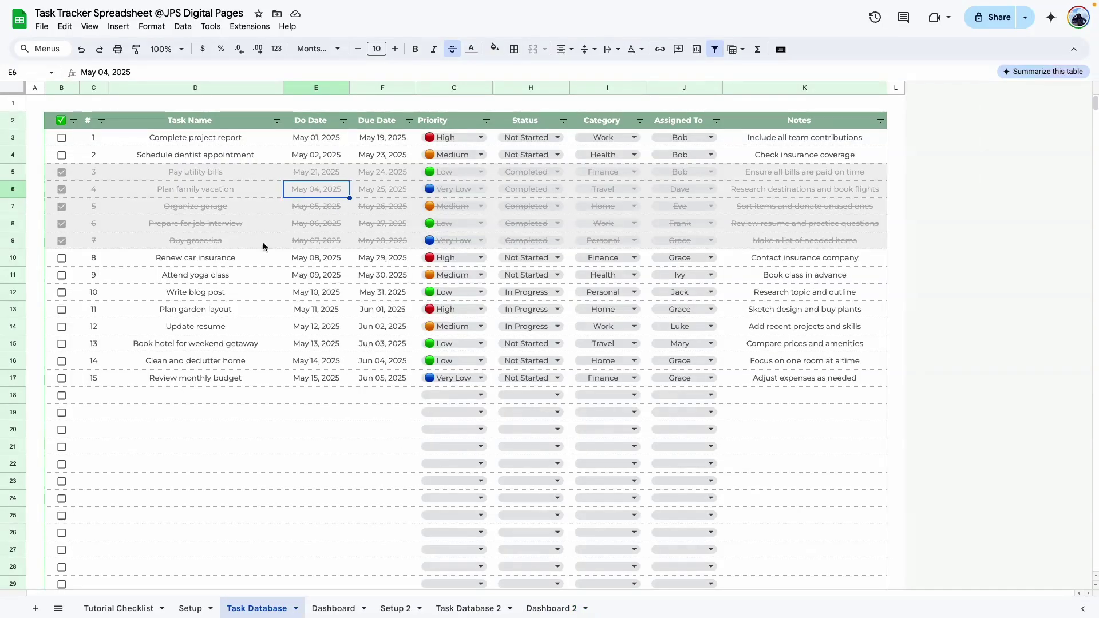
# On the Dashboard 2 sheet, add inner horizontal borders to the Task Summary range B8:D13
pyautogui.click(552, 609)
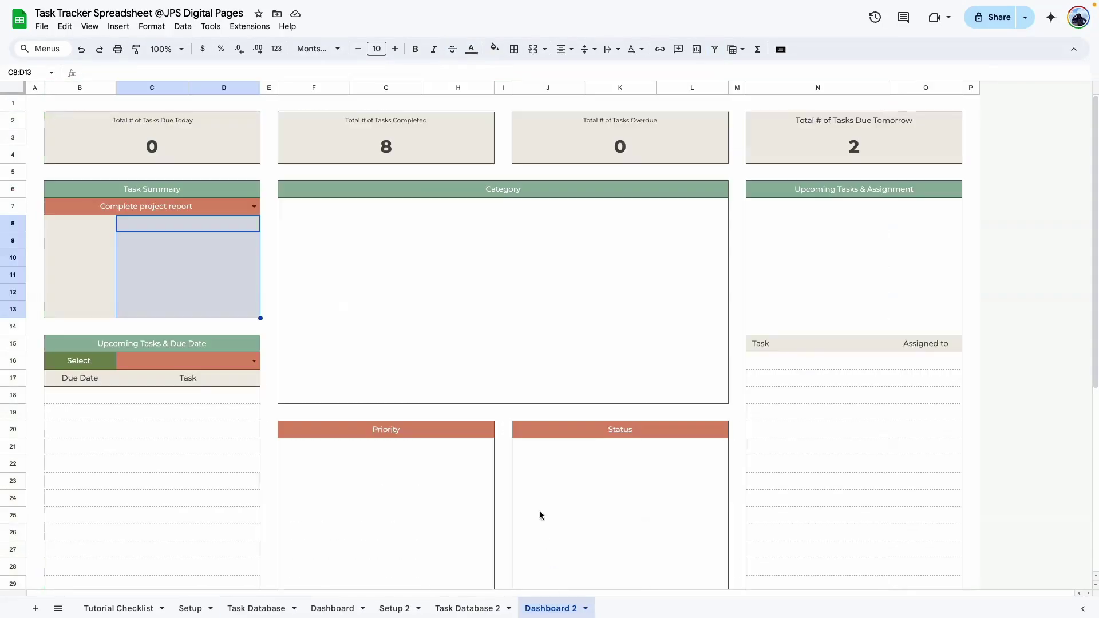
pyautogui.click(172, 223)
pyautogui.click(90, 225)
pyautogui.moveTo(90, 230); pyautogui.dragTo(215, 309)
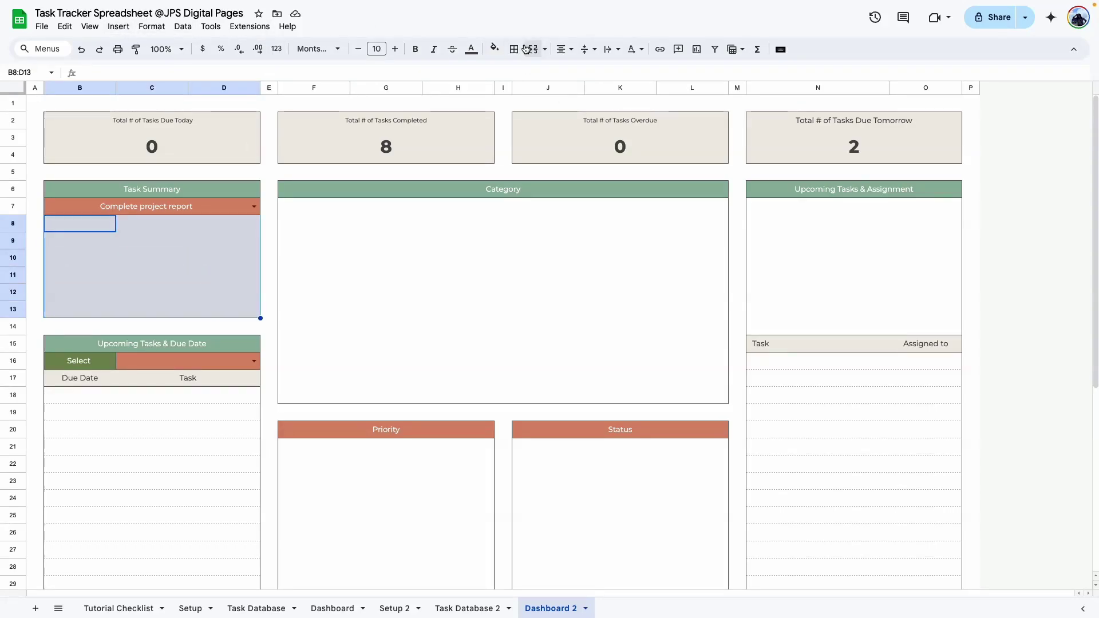
pyautogui.click(514, 48)
pyautogui.click(559, 79)
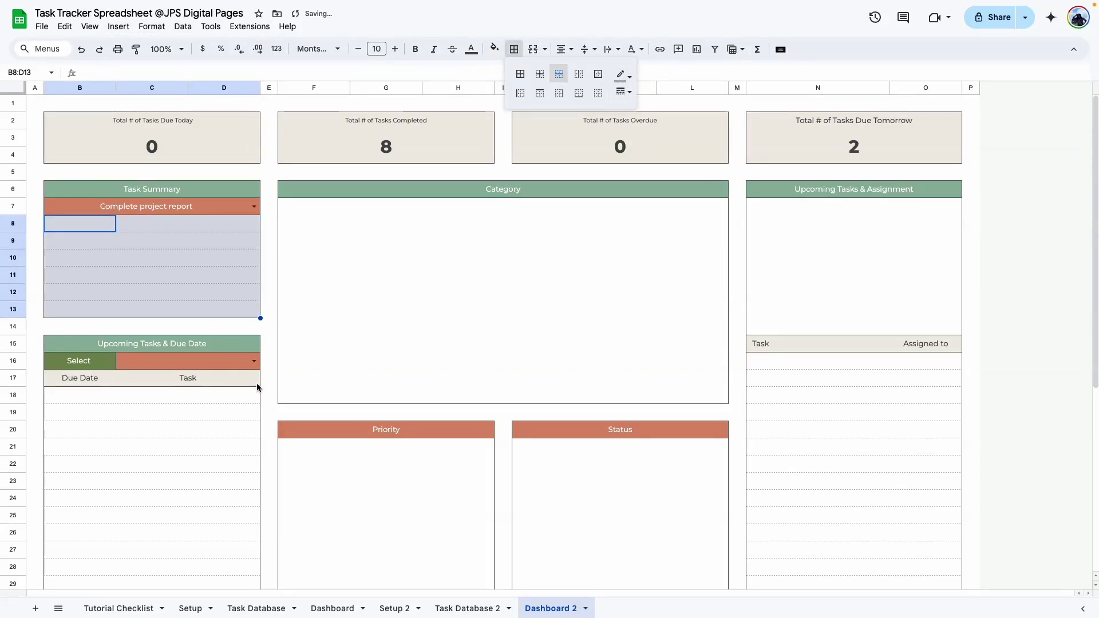
pyautogui.click(187, 378)
# Link cell B8 of the Task Summary to the Do Date header in E2 of the Task Database 2 sheet
pyautogui.click(85, 241)
pyautogui.moveTo(96, 226); pyautogui.dragTo(89, 309)
pyautogui.click(467, 609)
pyautogui.click(295, 125)
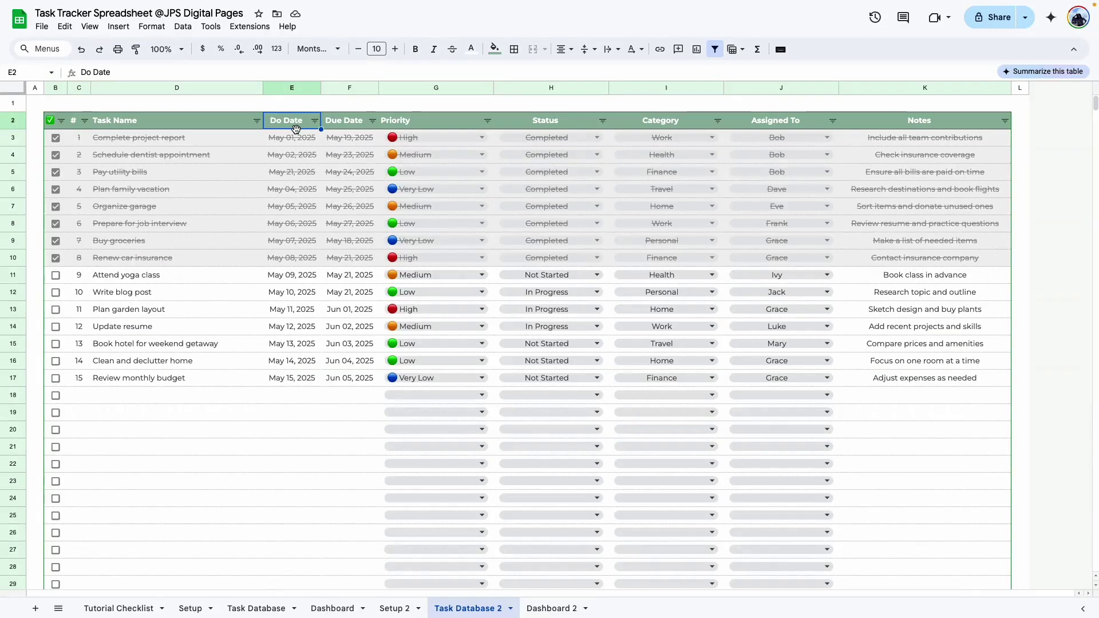
pyautogui.click(552, 609)
pyautogui.write('Do Date Due Date')
pyautogui.click(106, 223)
pyautogui.write('=')
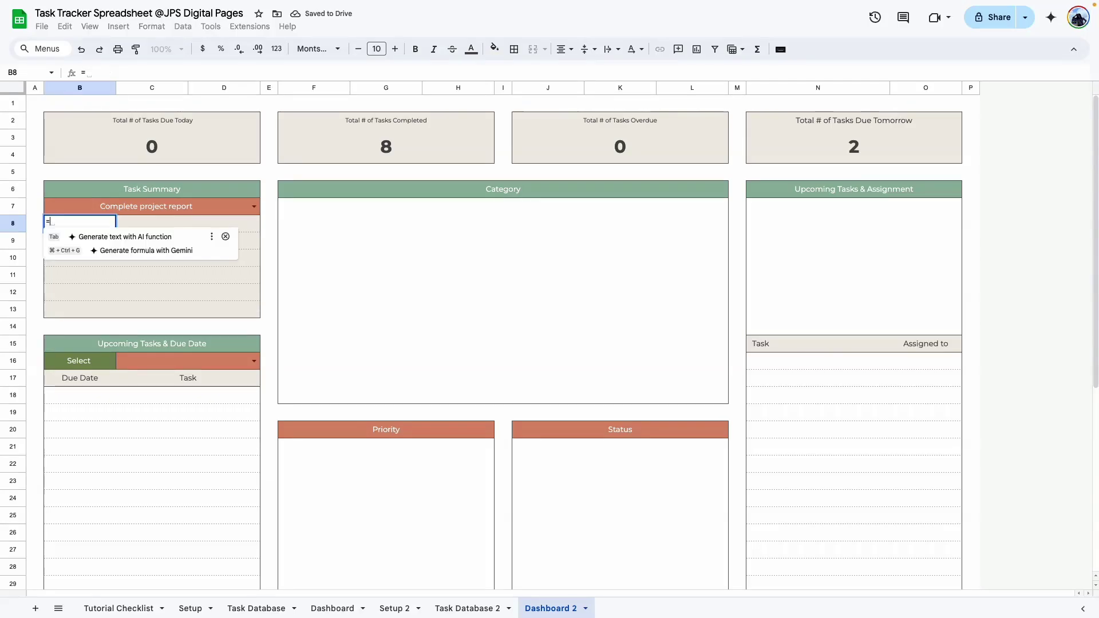
pyautogui.click(467, 608)
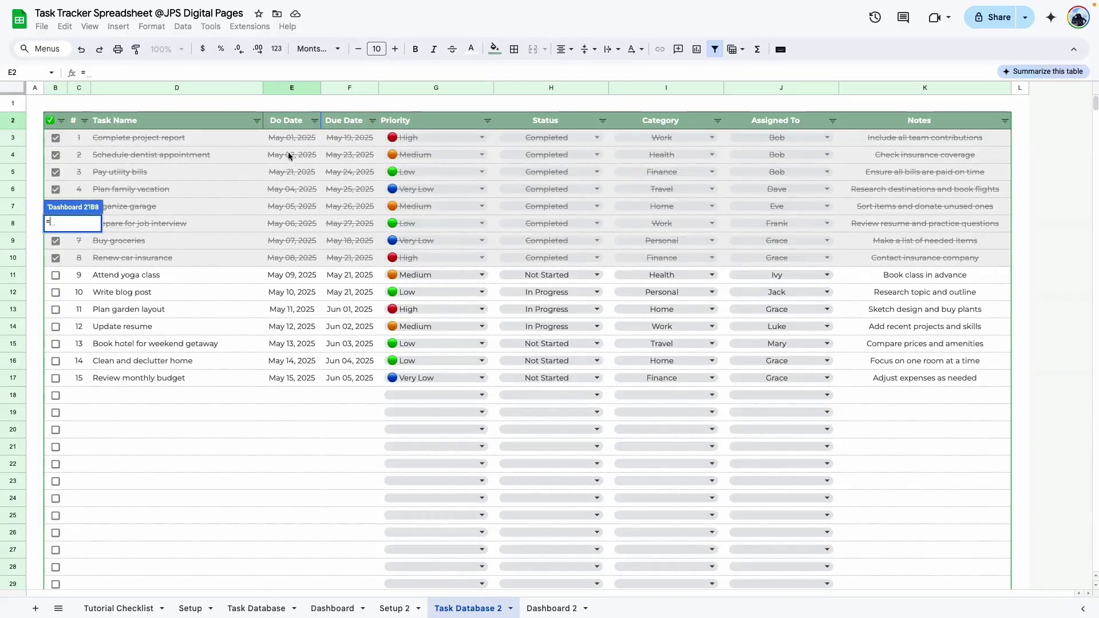
pyautogui.click(279, 122)
pyautogui.press('Return')
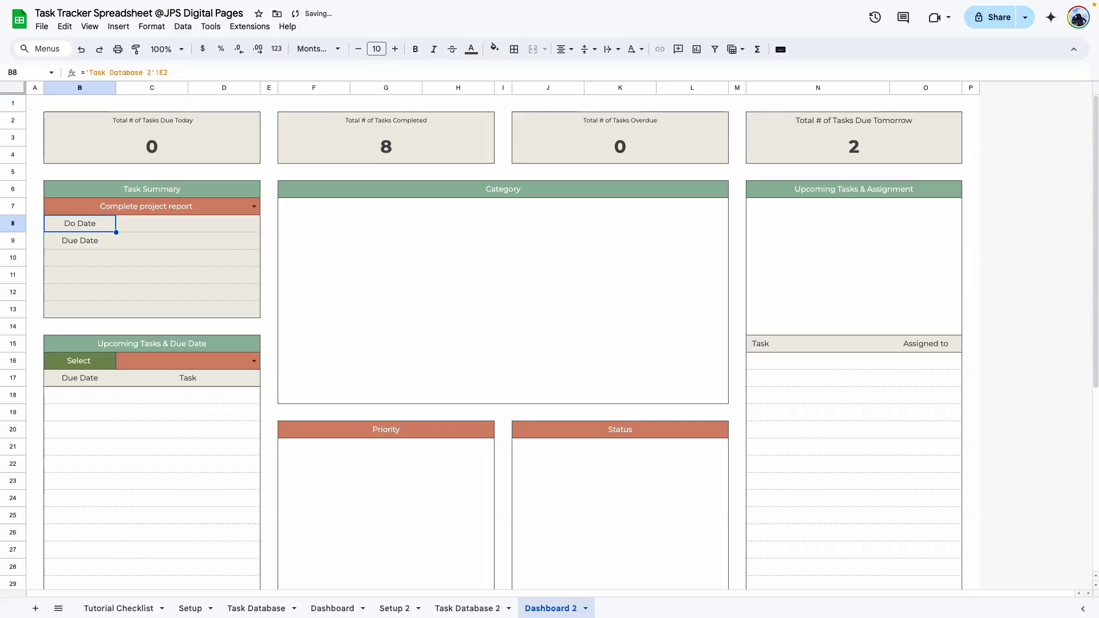
# Link cell B9 to the Due Date header in F2 of the Task Database 2 sheet
pyautogui.click(83, 245)
pyautogui.write('=')
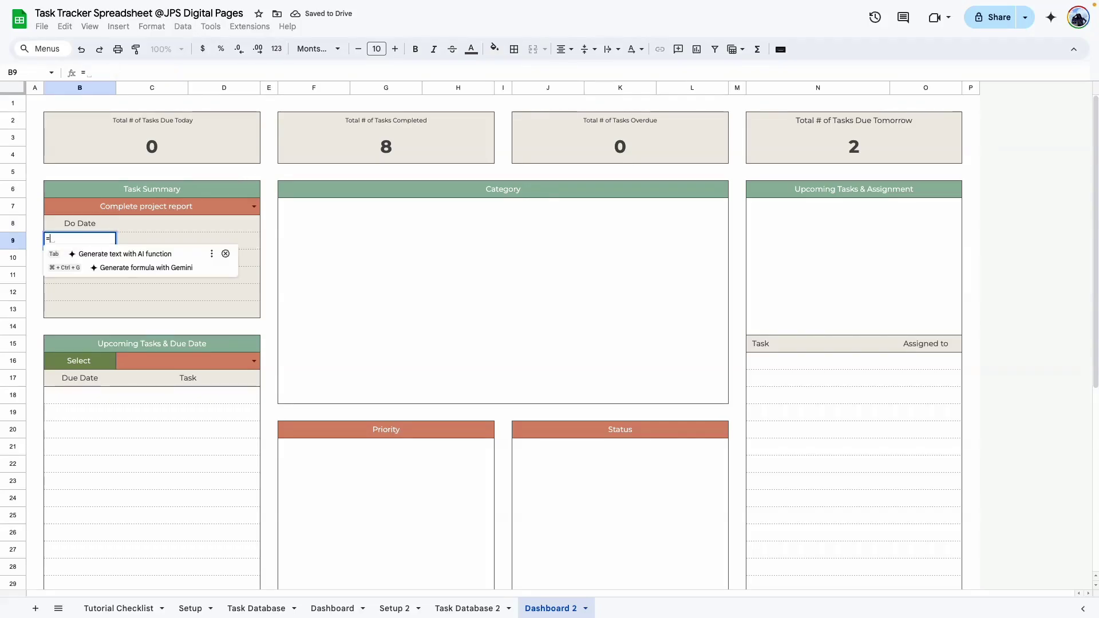
pyautogui.click(467, 608)
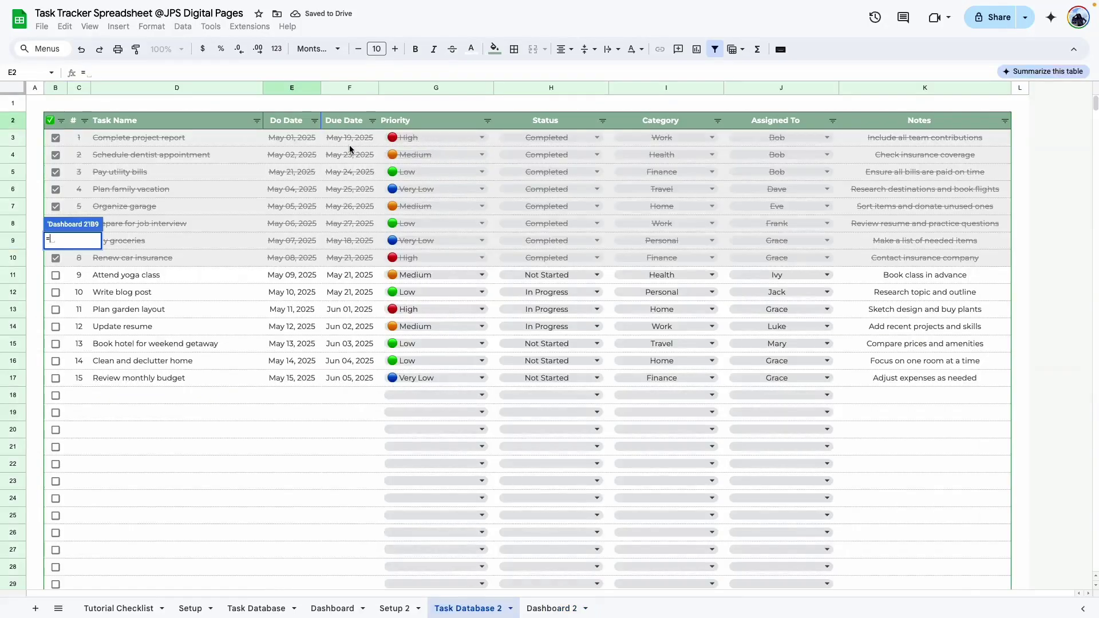
pyautogui.click(344, 121)
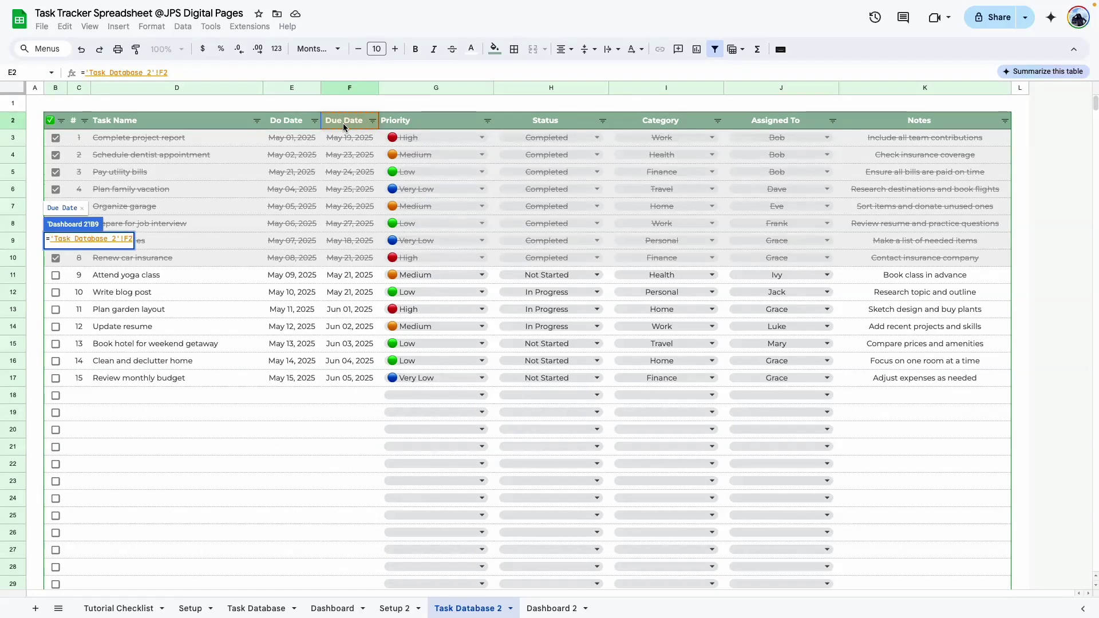
pyautogui.press('Return')
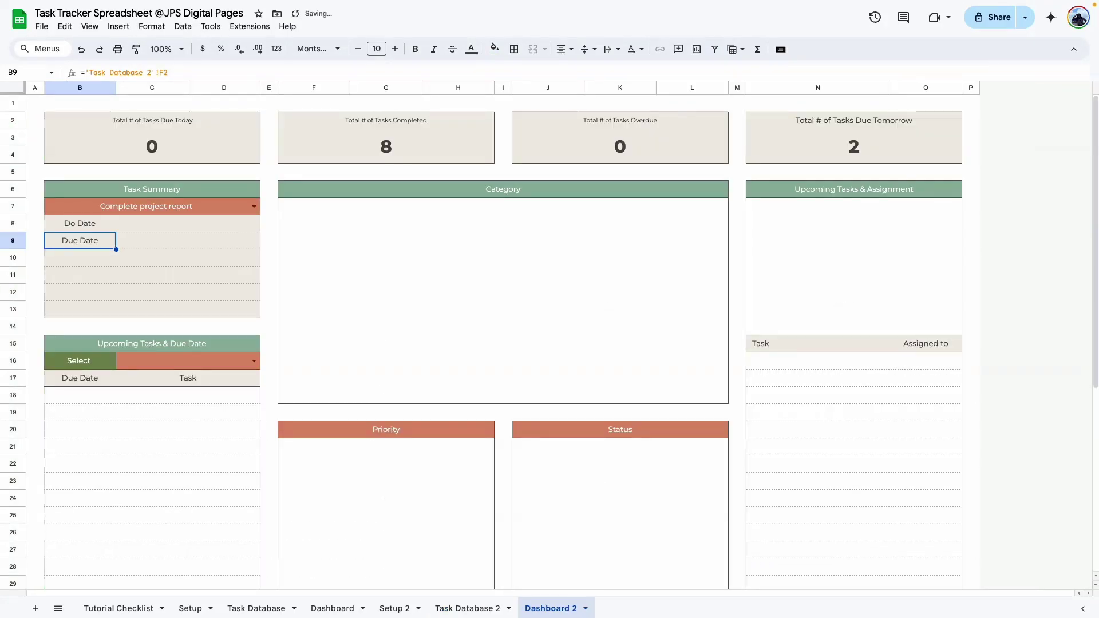
# Link cells B10 and B11 to the Priority and Status headers in G2 and H2 of Task Database 2
pyautogui.write('=')
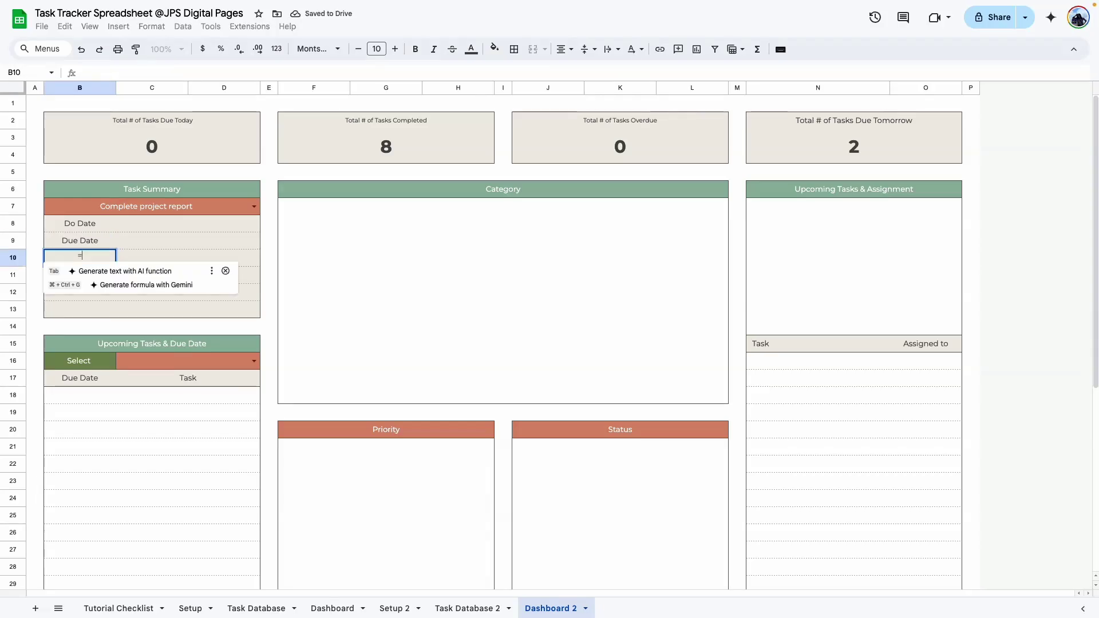
pyautogui.click(468, 608)
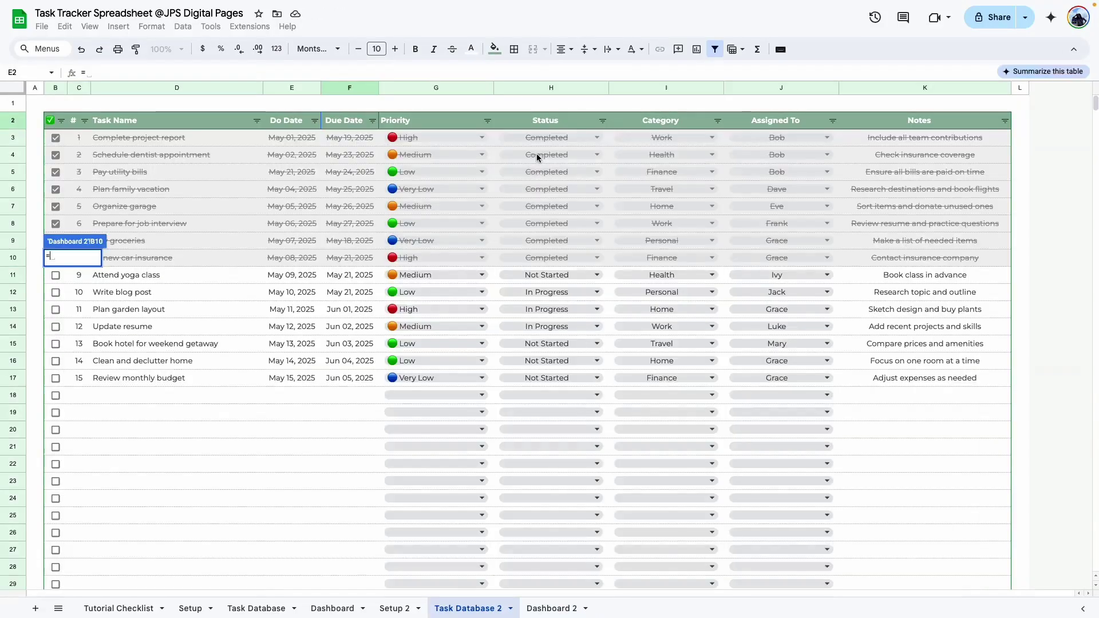
pyautogui.click(437, 122)
pyautogui.press('Return')
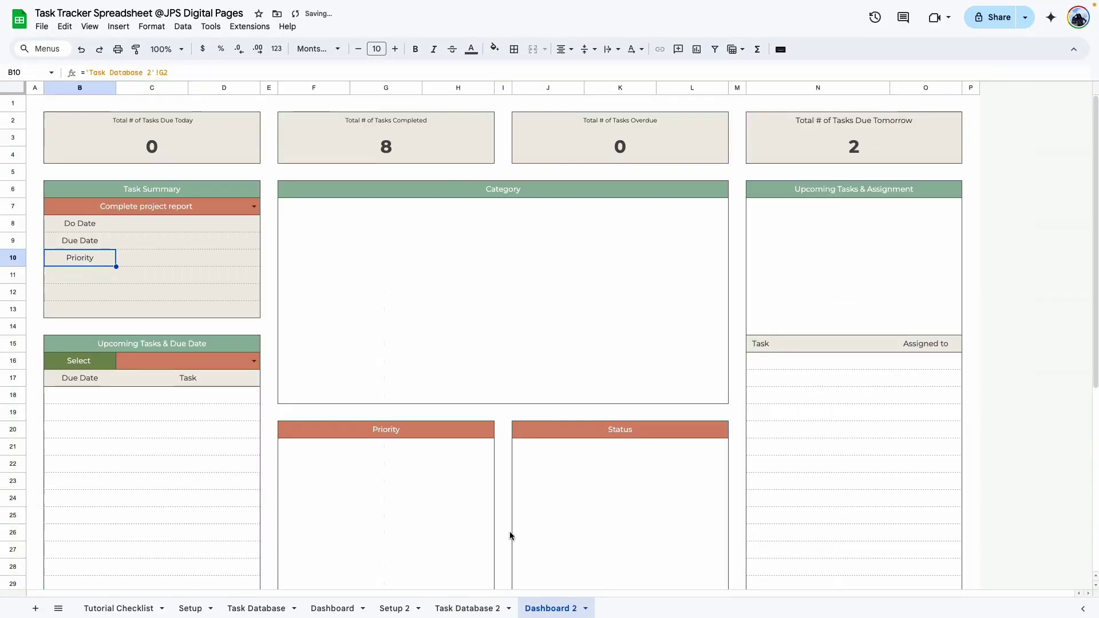
pyautogui.write('=')
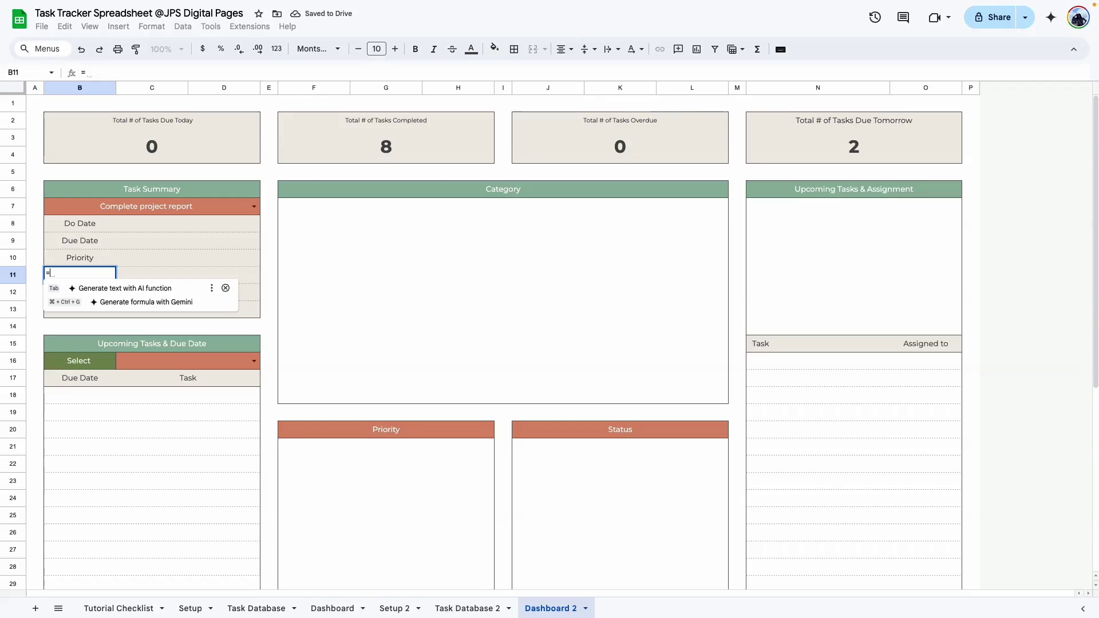
pyautogui.click(464, 608)
pyautogui.click(515, 117)
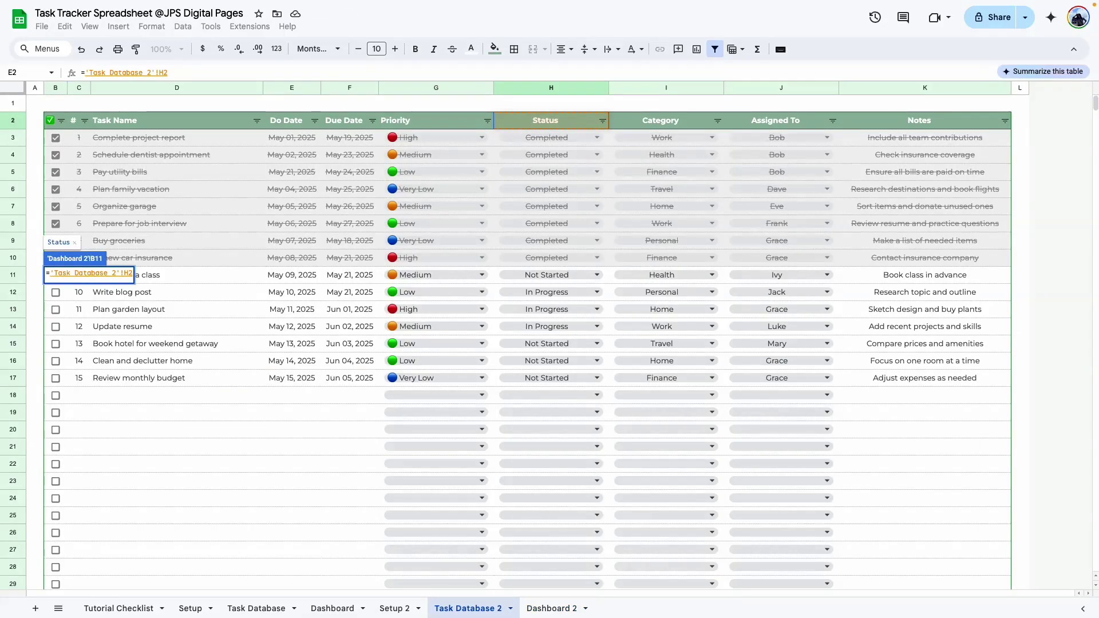
pyautogui.press('Return')
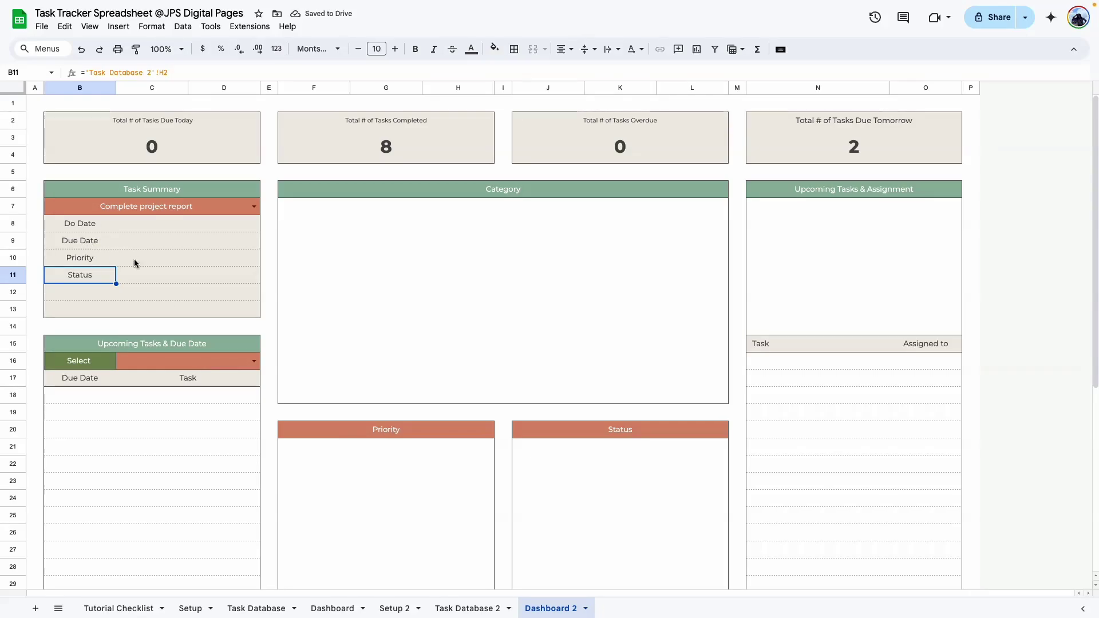
# Link cells B12 and B13 to the Category and Assigned To headers of the Task Database 2 sheet
pyautogui.click(85, 290)
pyautogui.write('Category')
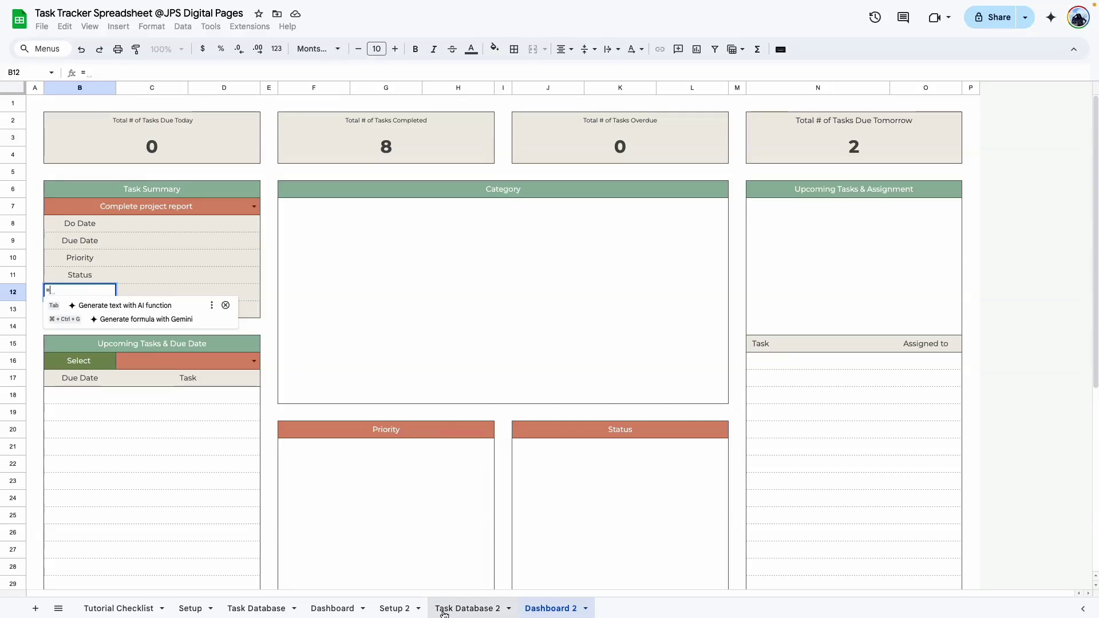
pyautogui.press('Return')
pyautogui.write('=')
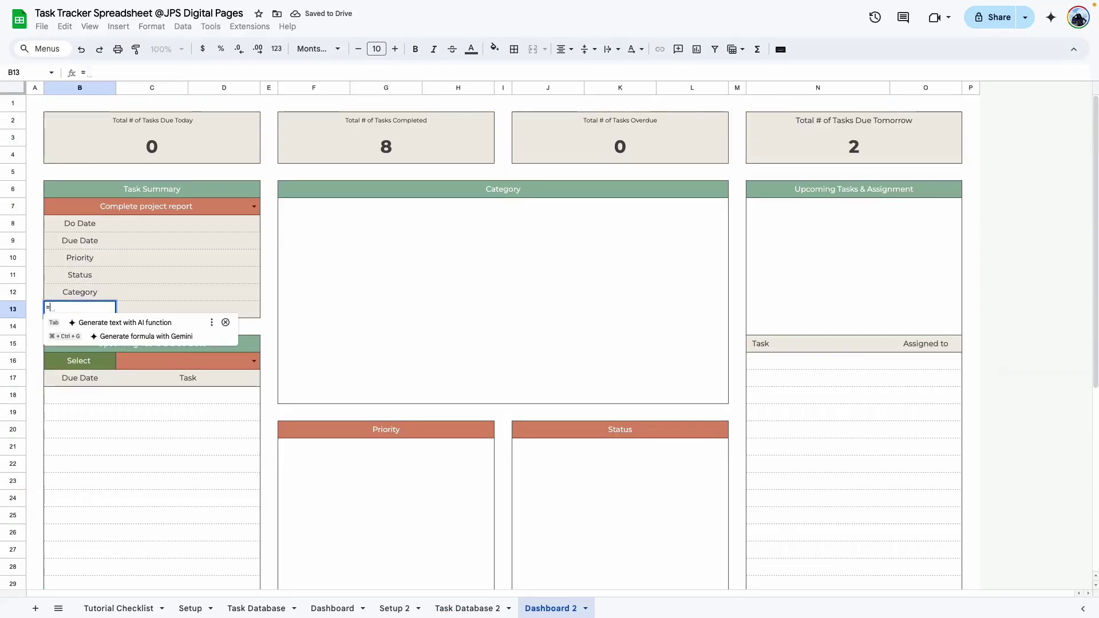
pyautogui.click(453, 608)
pyautogui.click(767, 117)
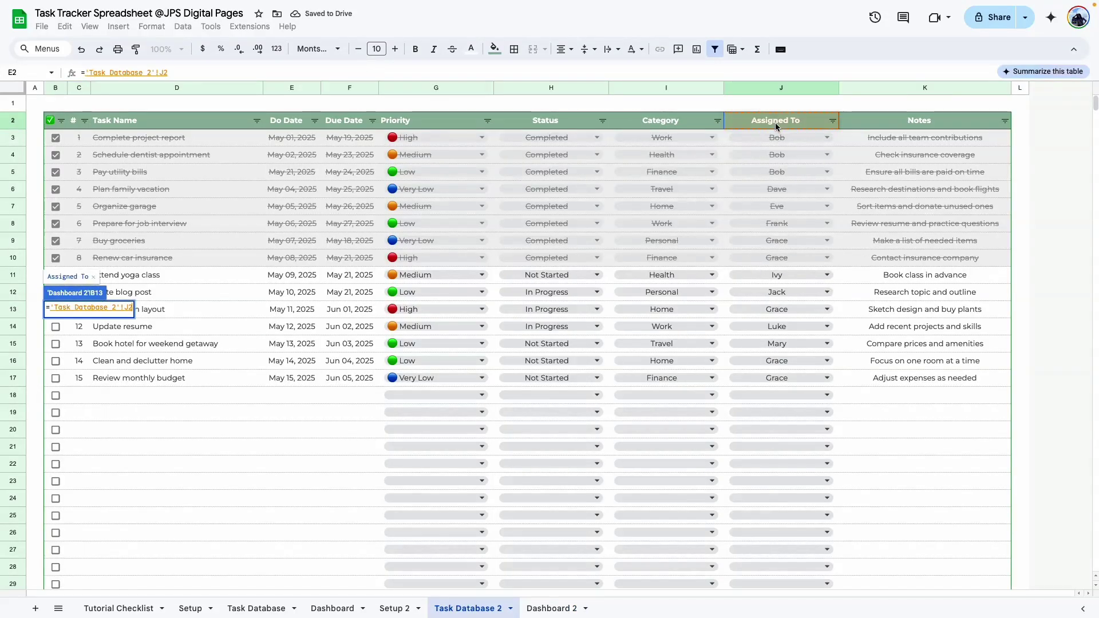
pyautogui.press('Return')
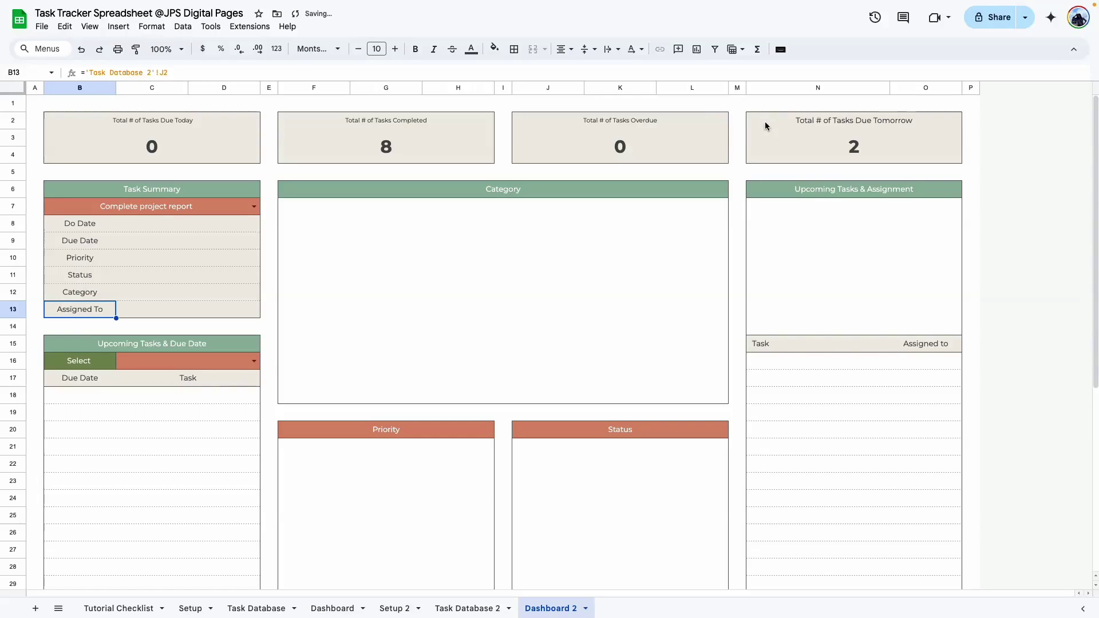
pyautogui.click(103, 330)
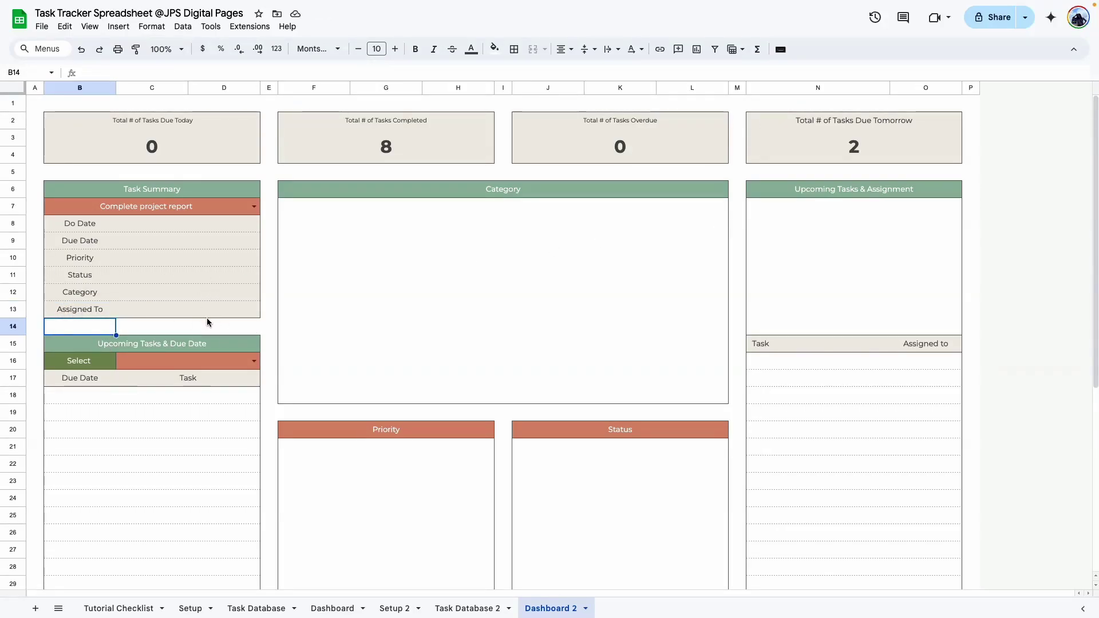
# Right-align and bold the Task Summary labels in B8:B13
pyautogui.click(154, 238)
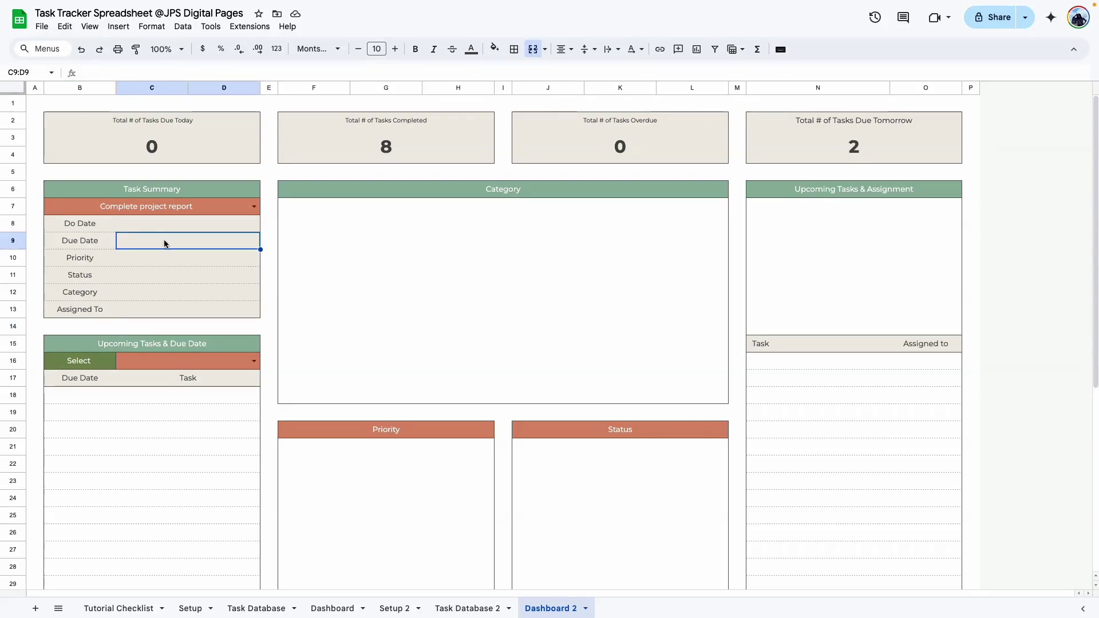
pyautogui.moveTo(79, 223); pyautogui.dragTo(80, 310)
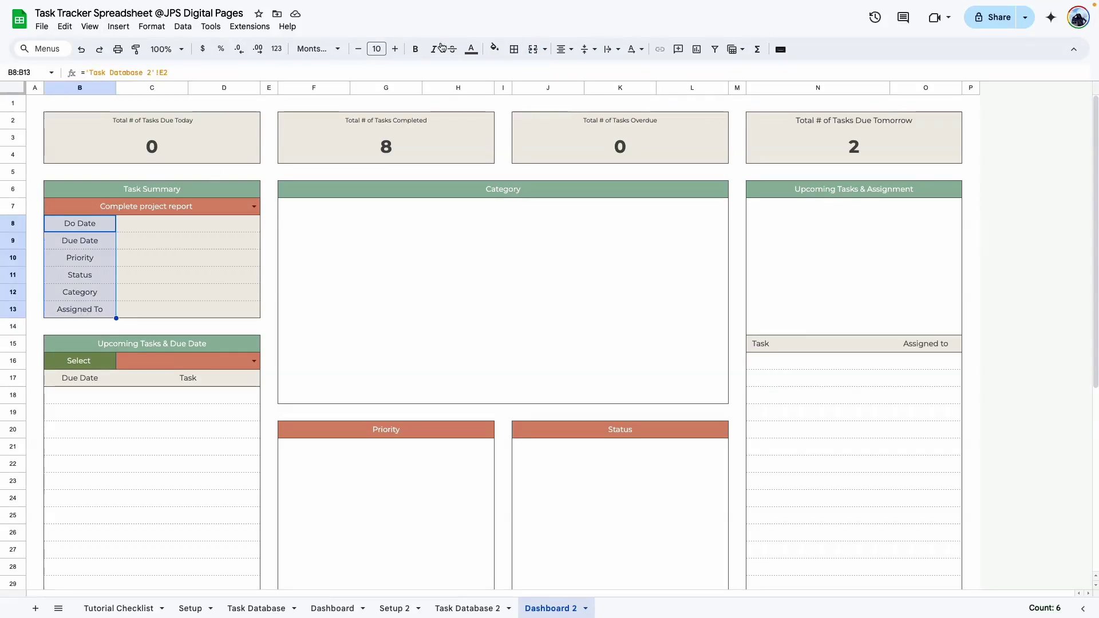
pyautogui.click(564, 50)
pyautogui.click(601, 72)
pyautogui.click(418, 51)
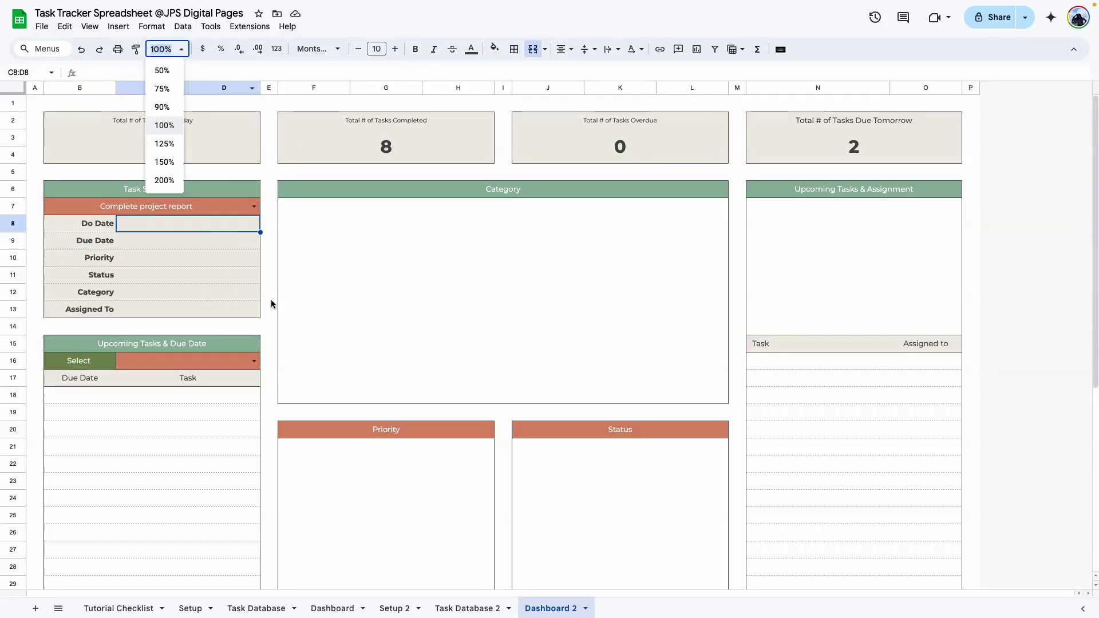
# Copy the INDEX/MATCH formula from the Do Date cell C8 on the Dashboard sheet, leaving that cell unedited
pyautogui.click(188, 228)
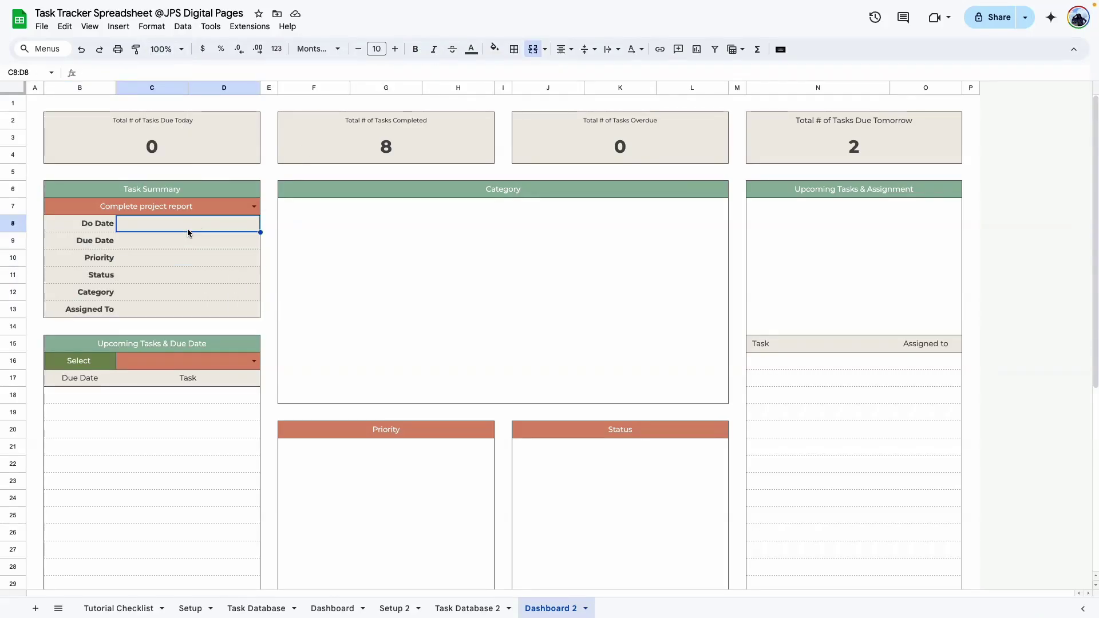
pyautogui.moveTo(190, 226); pyautogui.dragTo(191, 308)
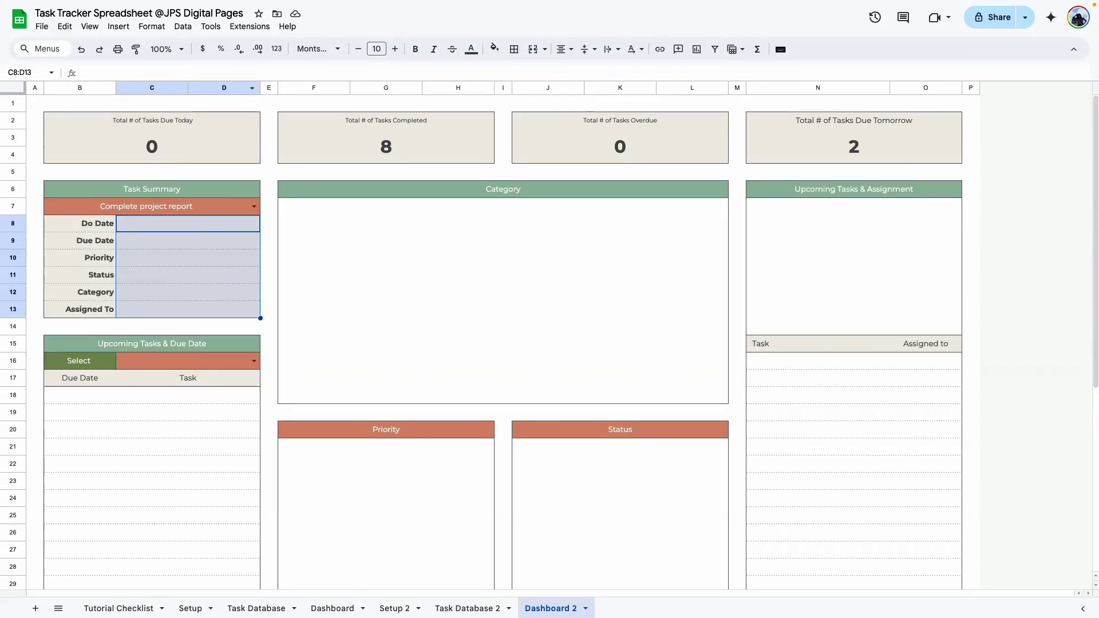
pyautogui.click(332, 609)
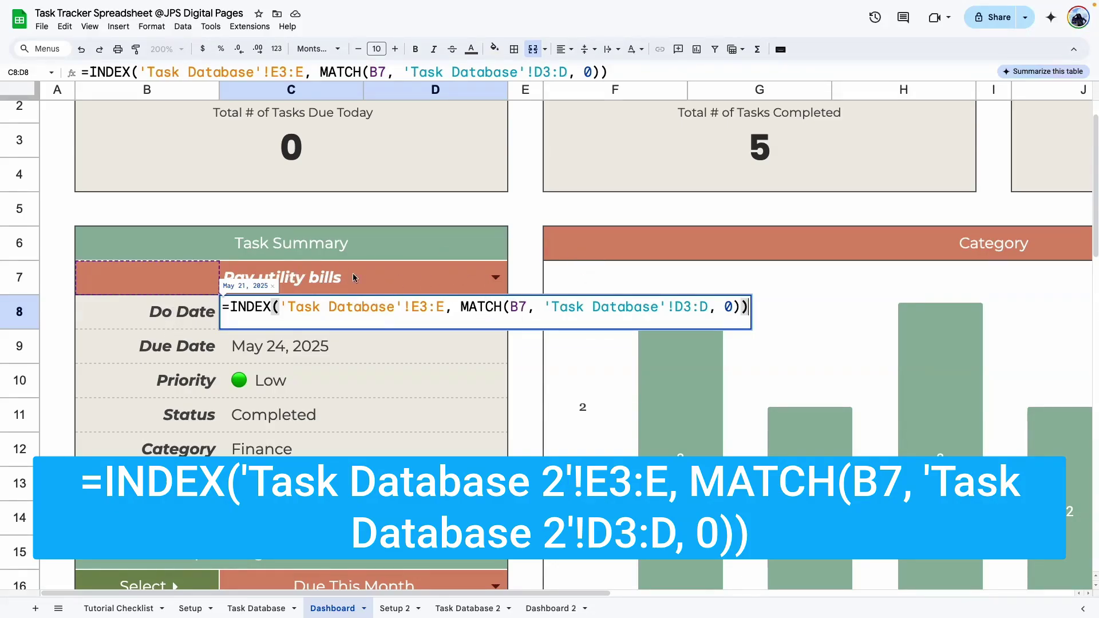
pyautogui.moveTo(676, 307); pyautogui.dragTo(708, 307)
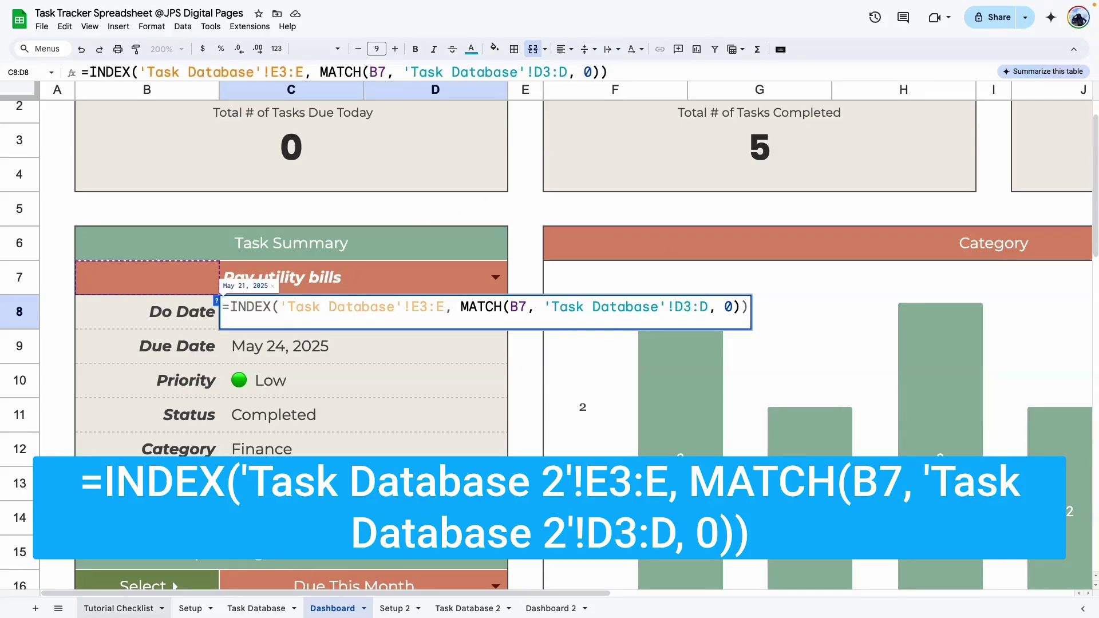
pyautogui.click(276, 610)
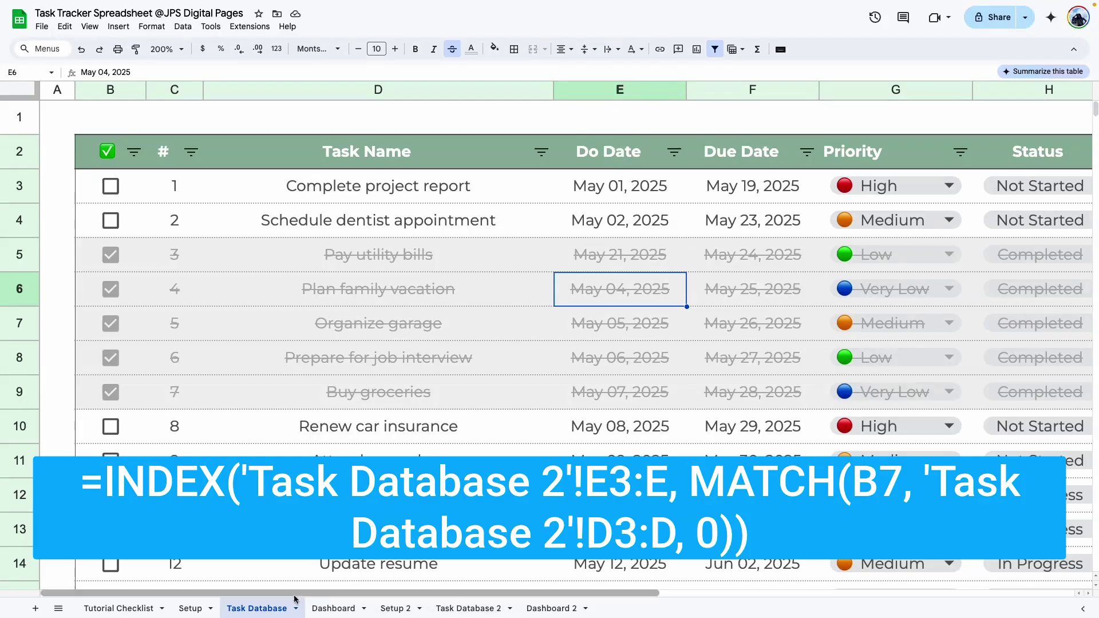
pyautogui.click(327, 611)
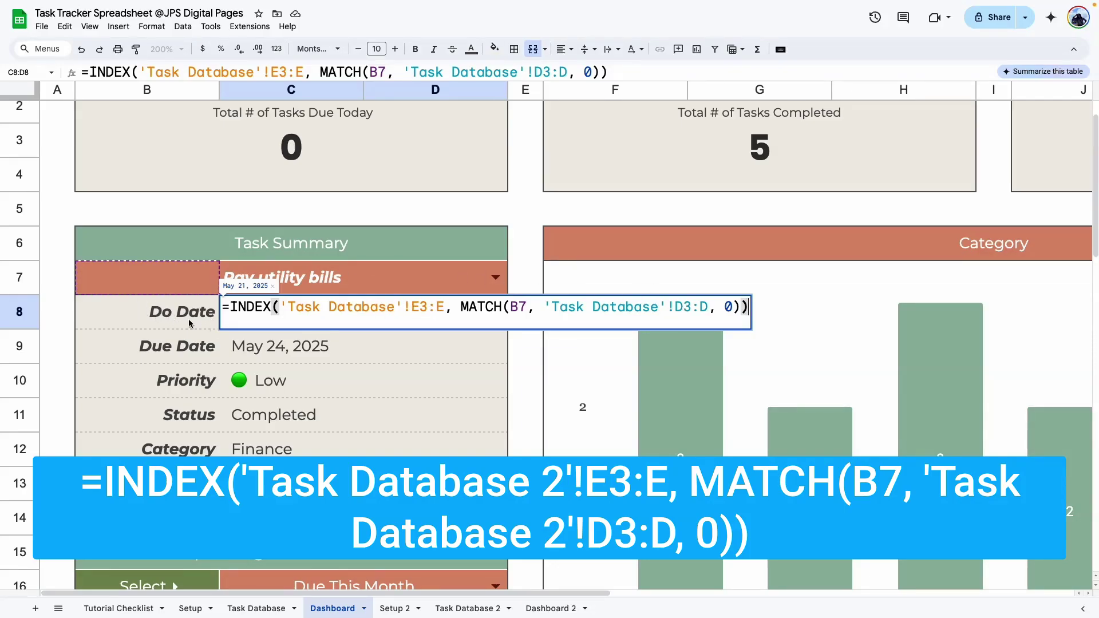
pyautogui.hotkey('ctrl', 'a')
pyautogui.hotkey('ctrl', 'c')
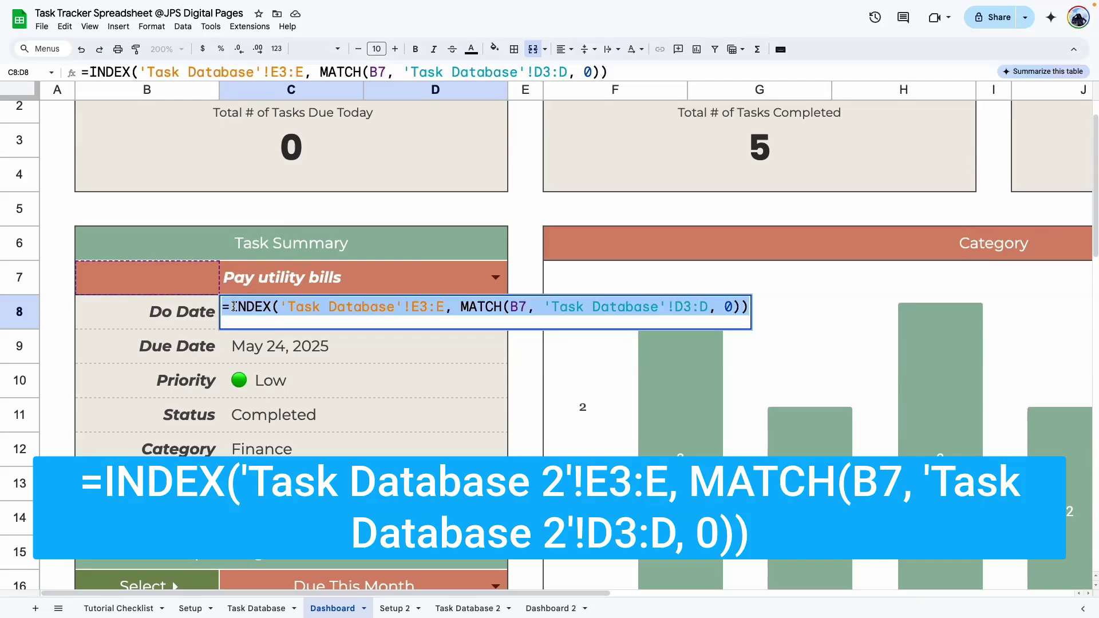
pyautogui.press('Escape')
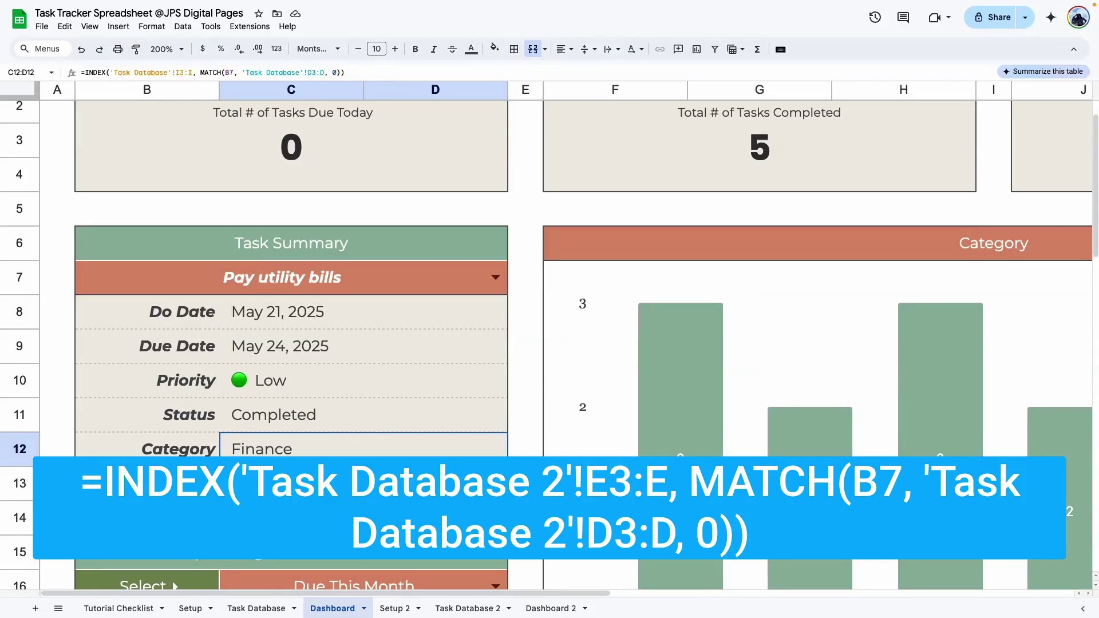
# In the Do Date cell C8 of Dashboard 2, enter =INDEX('Task Database 2'!E3:E, MATCH(B7, 'Task Database'!D3:D, 0))
pyautogui.click(534, 606)
pyautogui.click(325, 359)
pyautogui.doubleClick(325, 358)
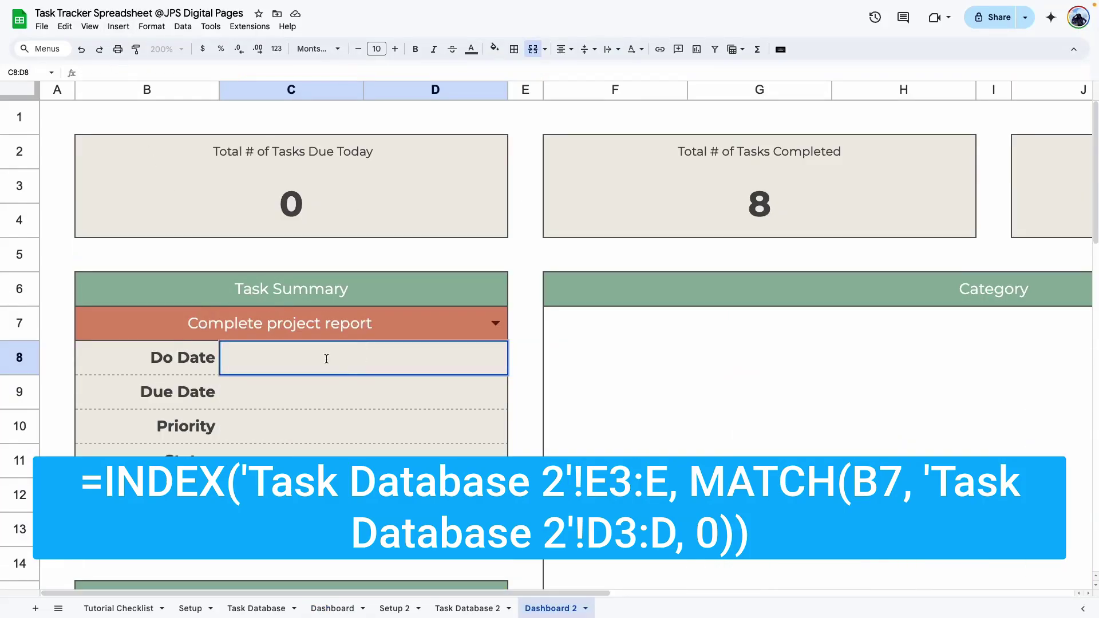
pyautogui.hotkey('ctrl', 'v')
pyautogui.click(394, 352)
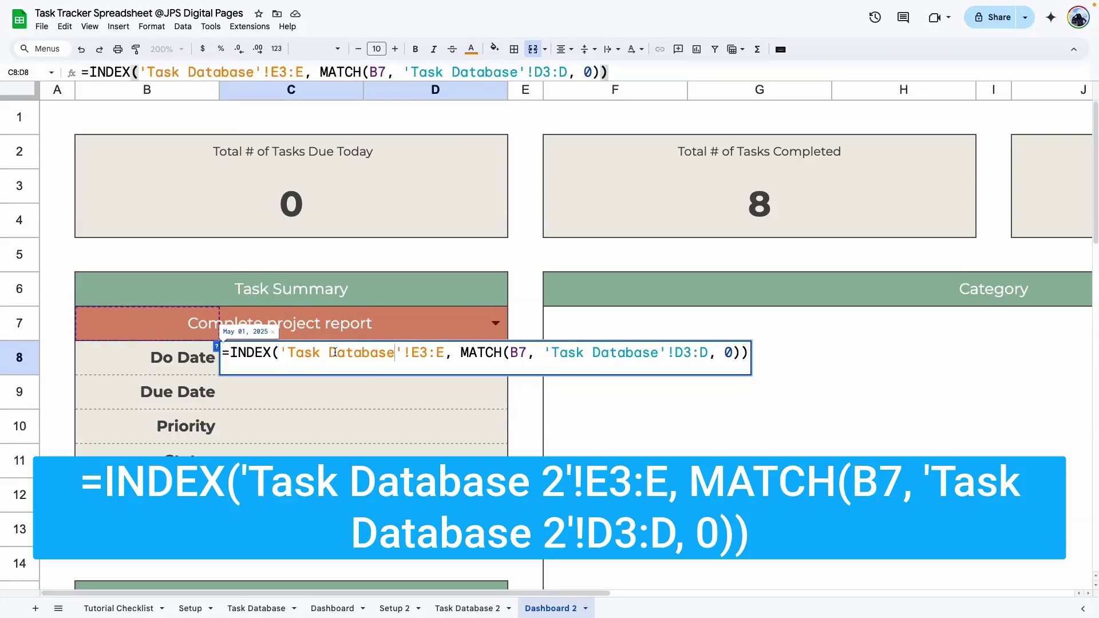
pyautogui.write('2')
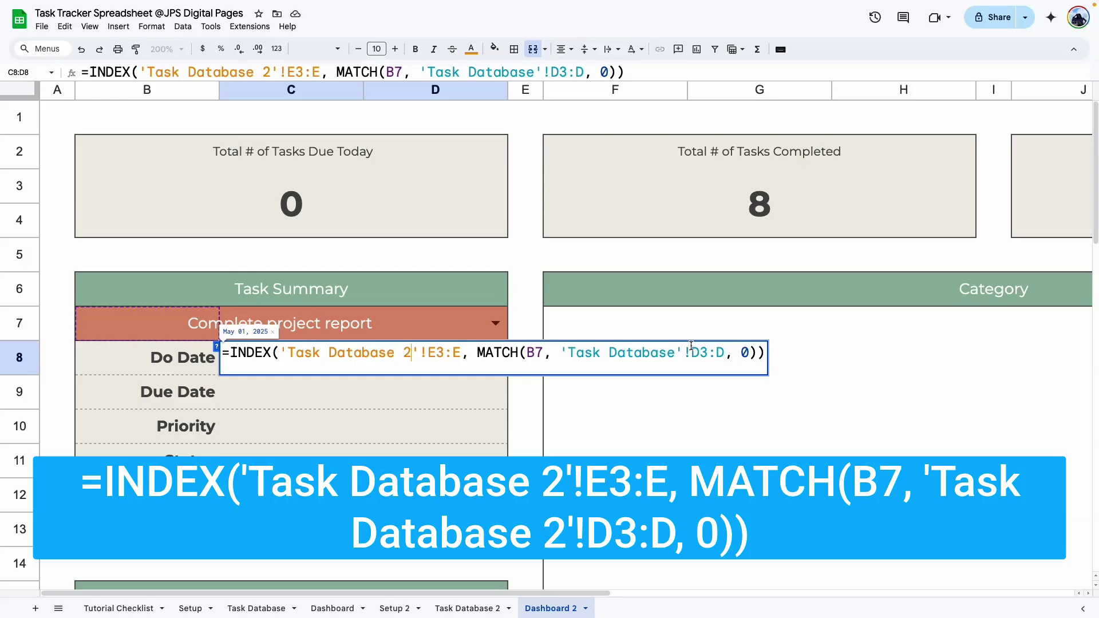
pyautogui.press('Return')
pyautogui.press('Down')
pyautogui.press('Down')
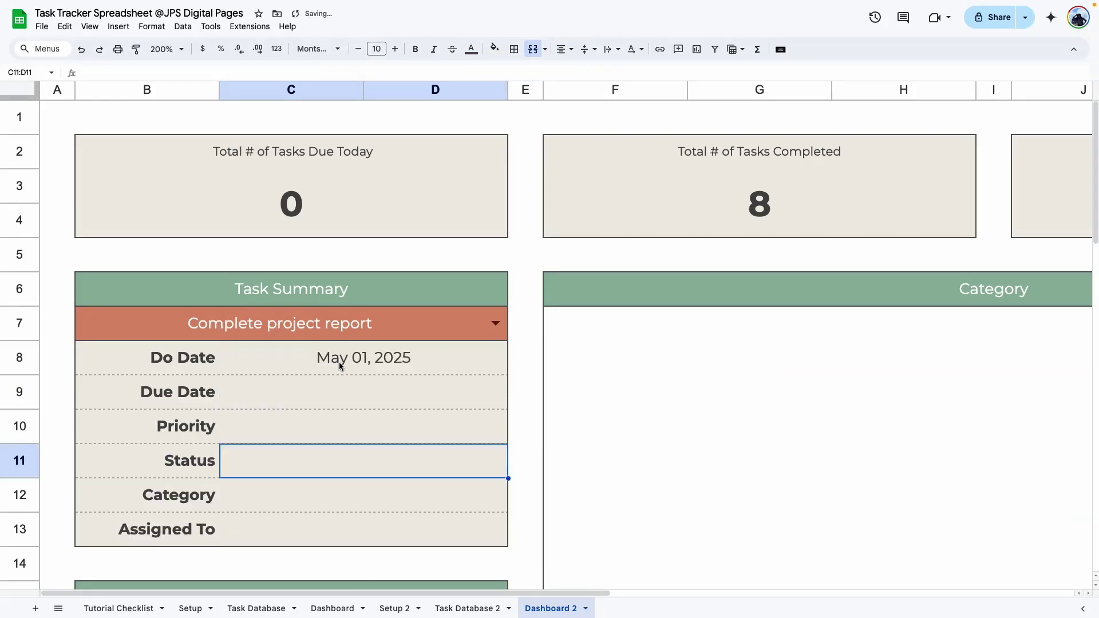
# Left-align the Task Summary value cells C8:D13
pyautogui.click(339, 362)
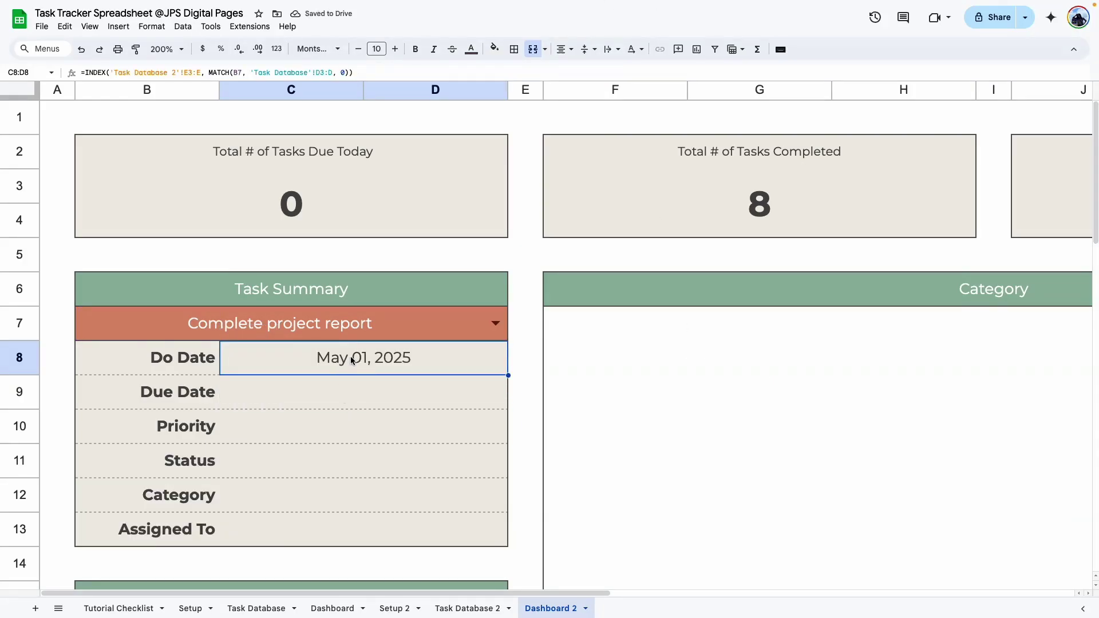
pyautogui.moveTo(351, 365); pyautogui.dragTo(355, 521)
pyautogui.click(556, 50)
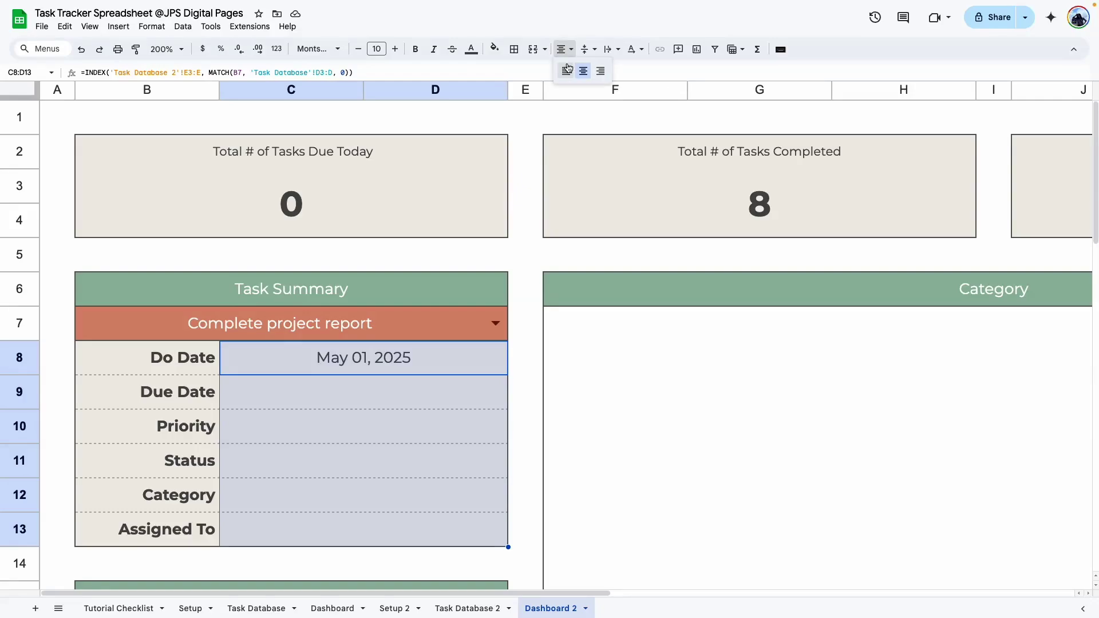
pyautogui.click(566, 71)
pyautogui.click(377, 509)
# Copy the Do Date formula text from C8 into the Due Date cell C9
pyautogui.tripleClick(285, 351)
pyautogui.hotkey('ctrl', 'c')
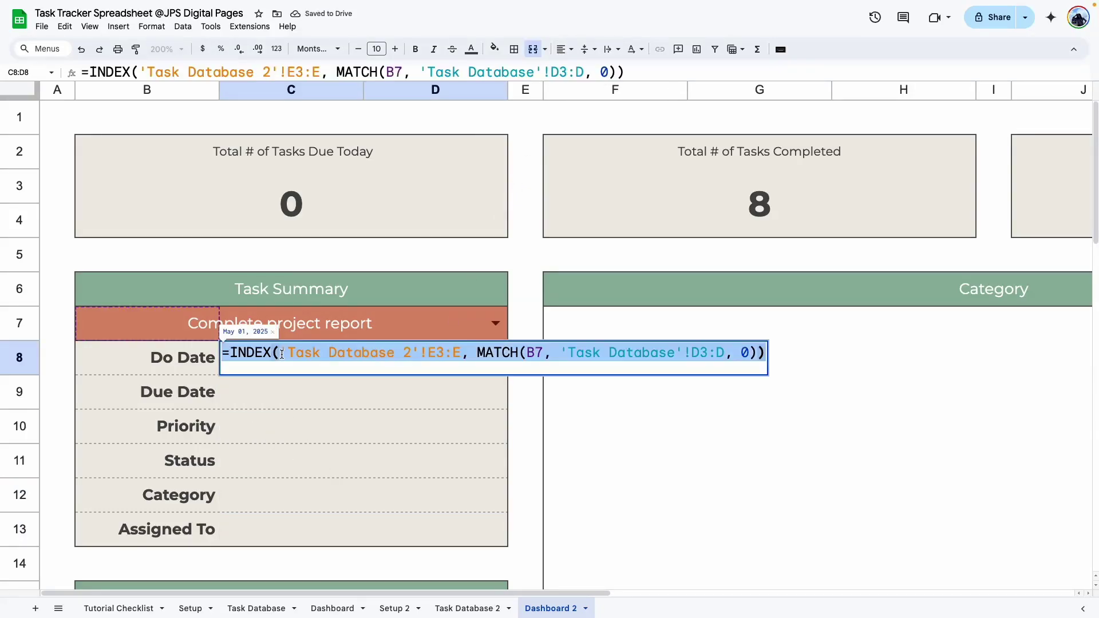
pyautogui.click(280, 394)
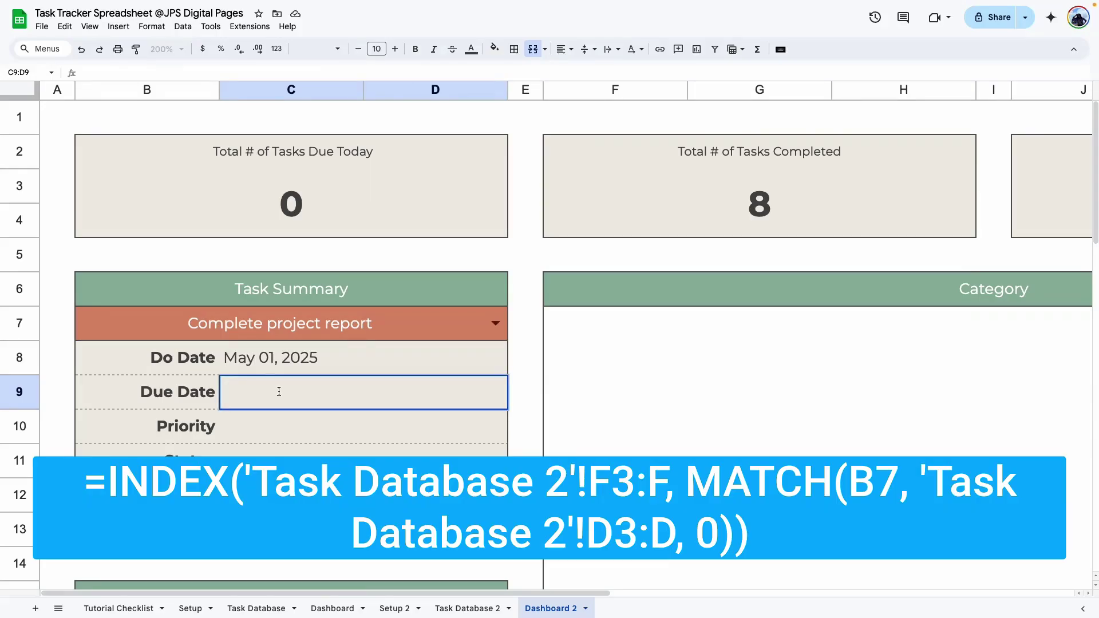
pyautogui.doubleClick(279, 392)
pyautogui.hotkey('ctrl', 'v')
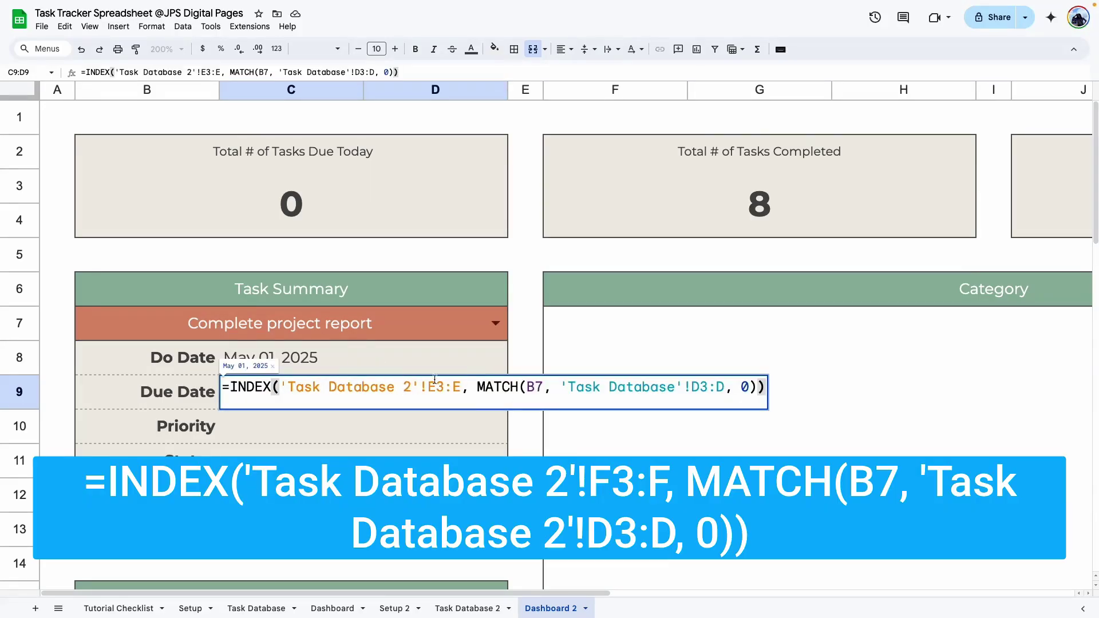
pyautogui.press('Return')
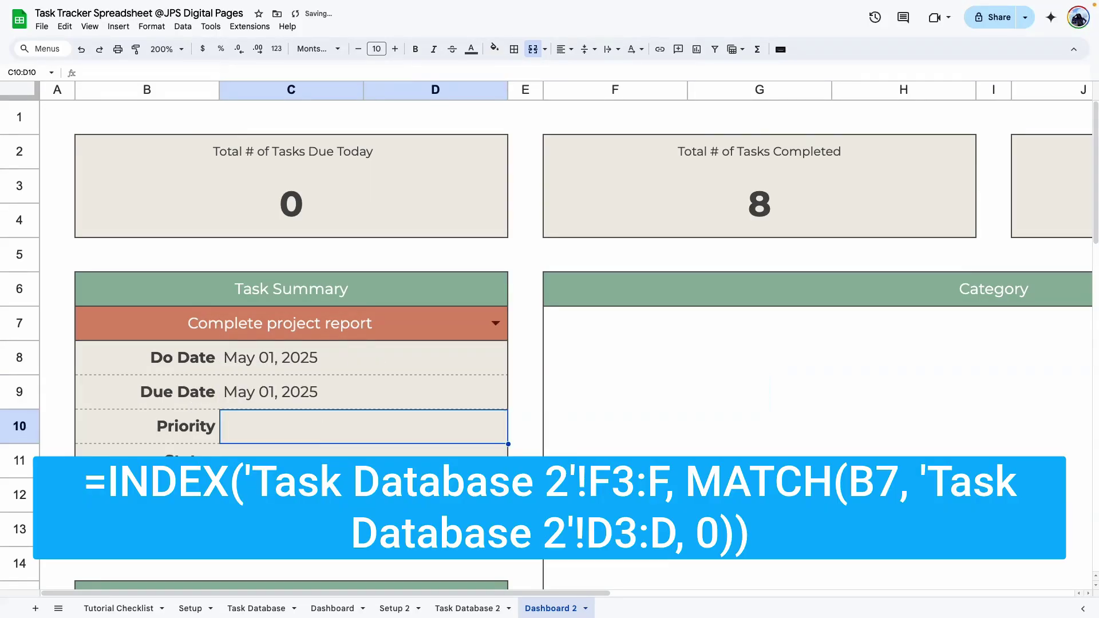
# Change the INDEX range in the Due Date cell C9 to F3:F of Task Database 2
pyautogui.click(294, 362)
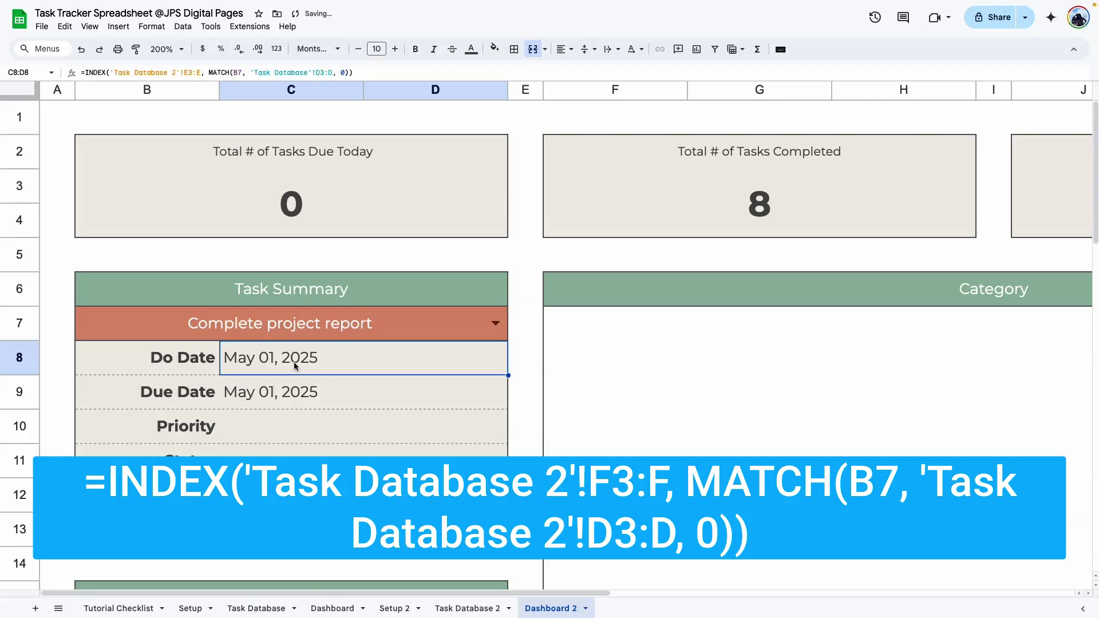
pyautogui.doubleClick(190, 386)
pyautogui.doubleClick(322, 393)
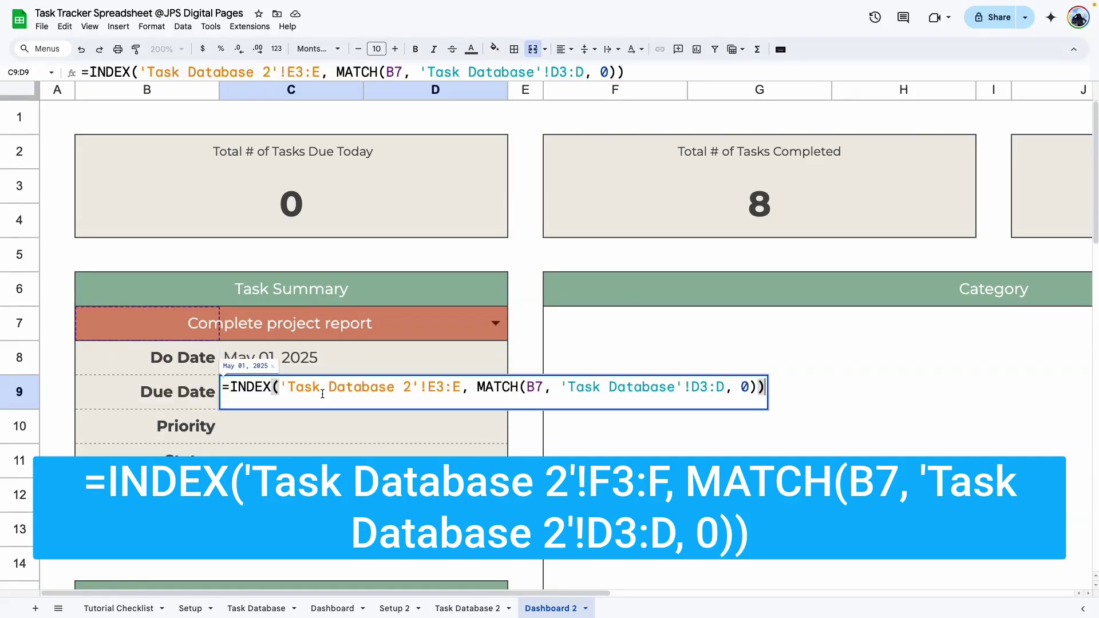
pyautogui.moveTo(430, 386); pyautogui.dragTo(434, 387)
pyautogui.write('f3:f')
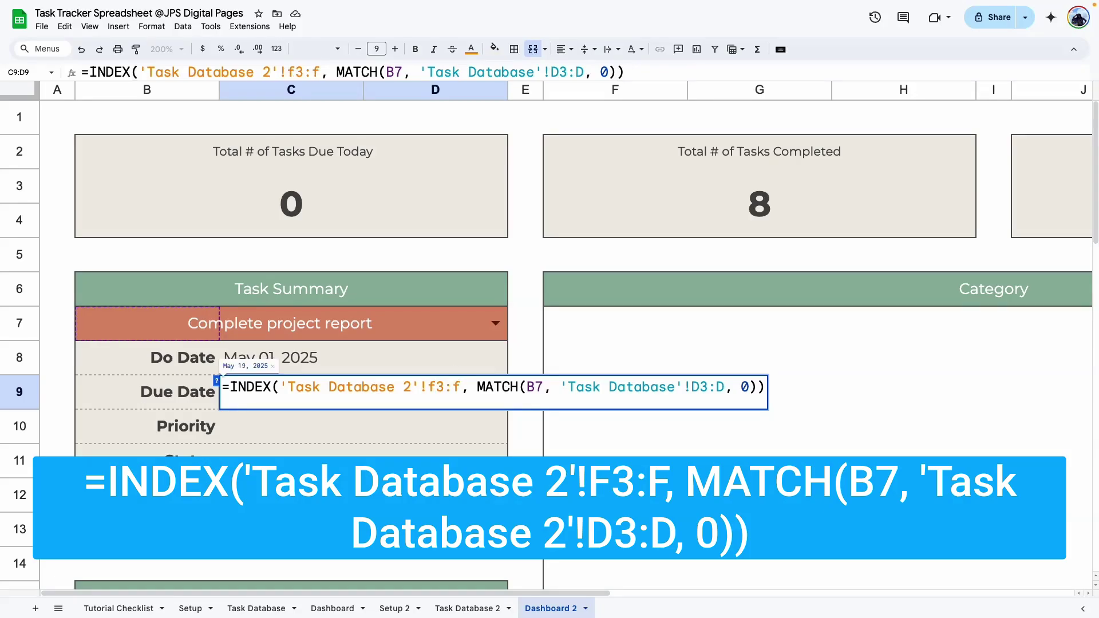
pyautogui.press('Return')
# Paste the copied INDEX/MATCH formula into the Priority cell C10 and set its INDEX range to G3:G
pyautogui.click(300, 460)
pyautogui.click(271, 432)
pyautogui.doubleClick(274, 429)
pyautogui.click(188, 428)
pyautogui.doubleClick(188, 427)
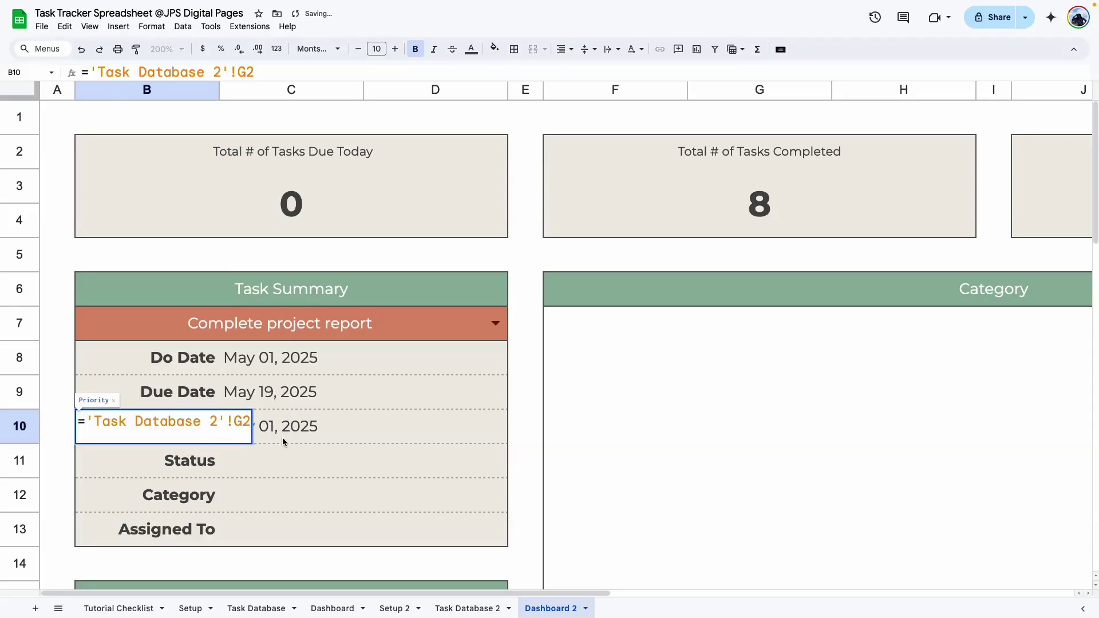
pyautogui.doubleClick(283, 438)
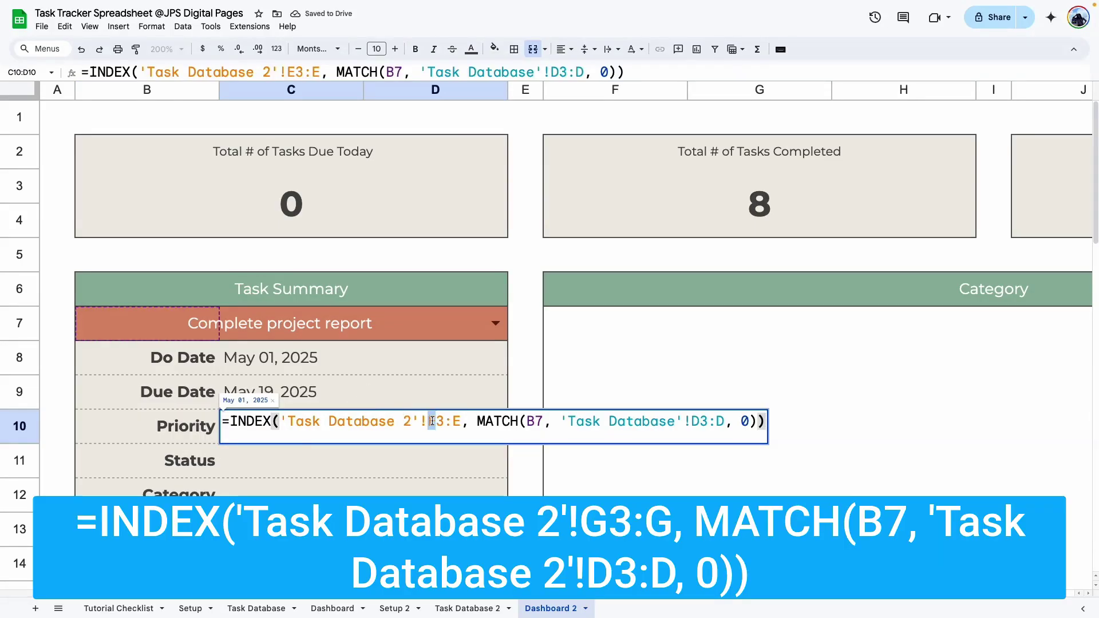
pyautogui.write('g')
pyautogui.doubleClick(456, 421)
pyautogui.write('g')
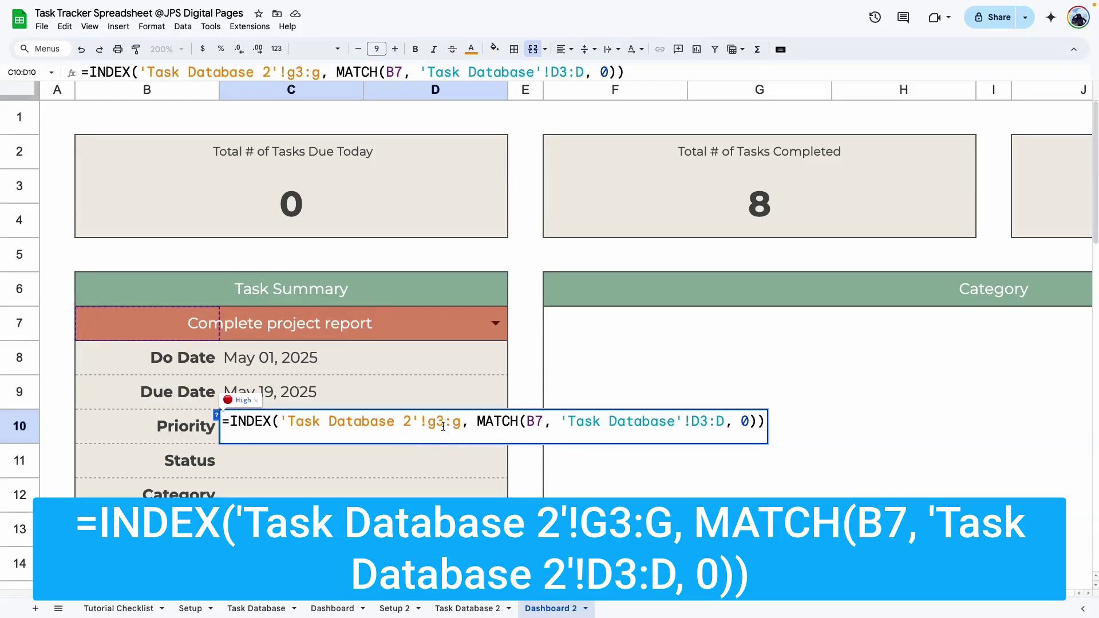
pyautogui.press('Return')
# Paste the INDEX/MATCH formula into the Status cell C11 with INDEX range H3:H, and check the column against the label in B11
pyautogui.doubleClick(307, 464)
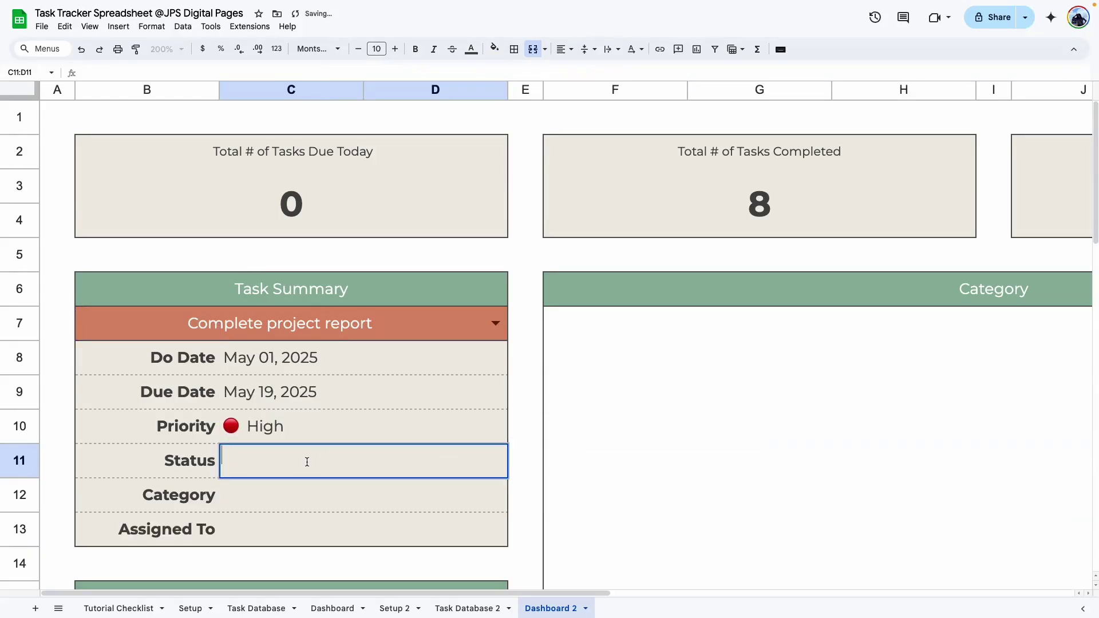
pyautogui.write("=INDEX('Task Database 2'!E3:E, MATCH(B7, 'Task Database'!D3:D, 0))")
pyautogui.moveTo(427, 456); pyautogui.dragTo(461, 455)
pyautogui.write('hh')
pyautogui.press('Return')
pyautogui.click(194, 463)
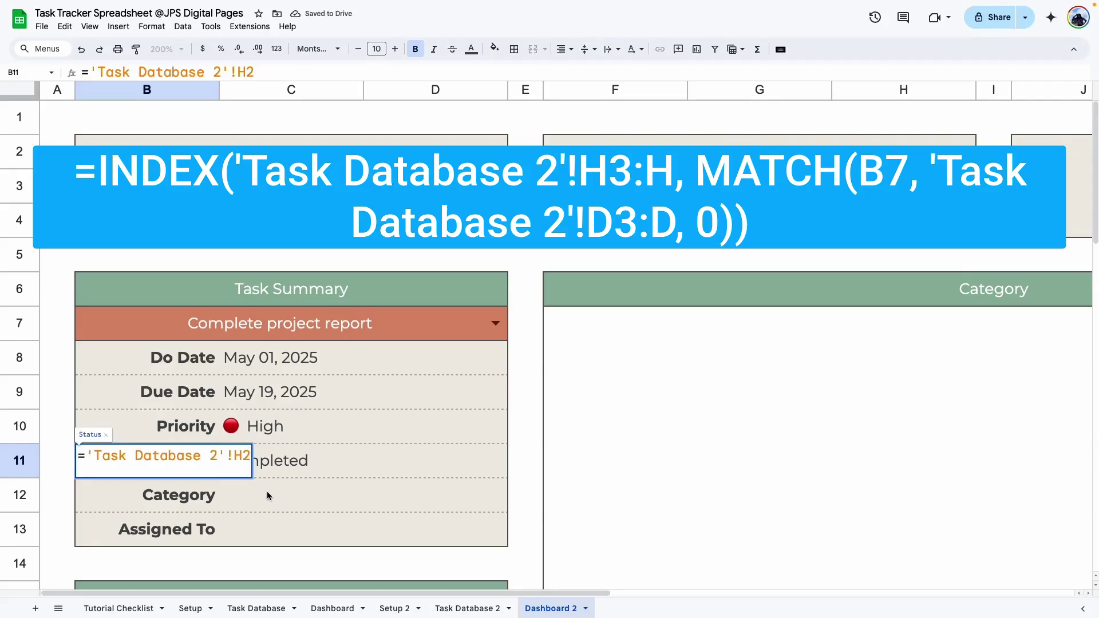
pyautogui.press('Return')
pyautogui.press('Return')
# Paste the INDEX/MATCH formula into the Category cell C12 and set its INDEX range to I3:I
pyautogui.click(330, 497)
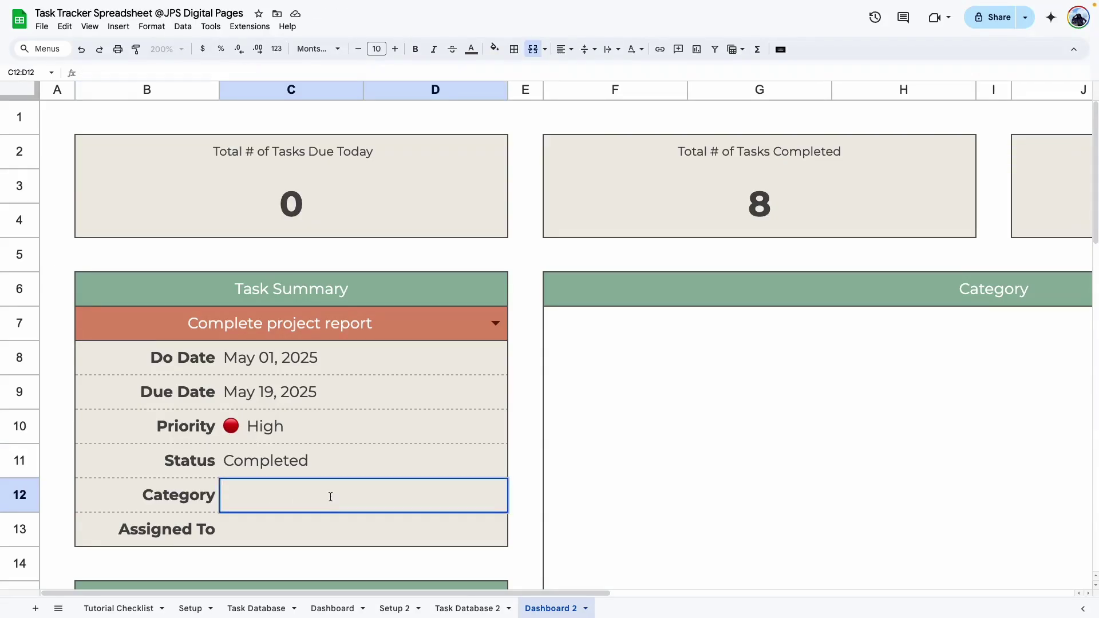
pyautogui.write("=INDEX('Task Database 2'!E3:E, MATCH(B7, 'Task Database'!D3:D, 0))")
pyautogui.write('i')
pyautogui.moveTo(453, 490); pyautogui.dragTo(461, 490)
pyautogui.write('i')
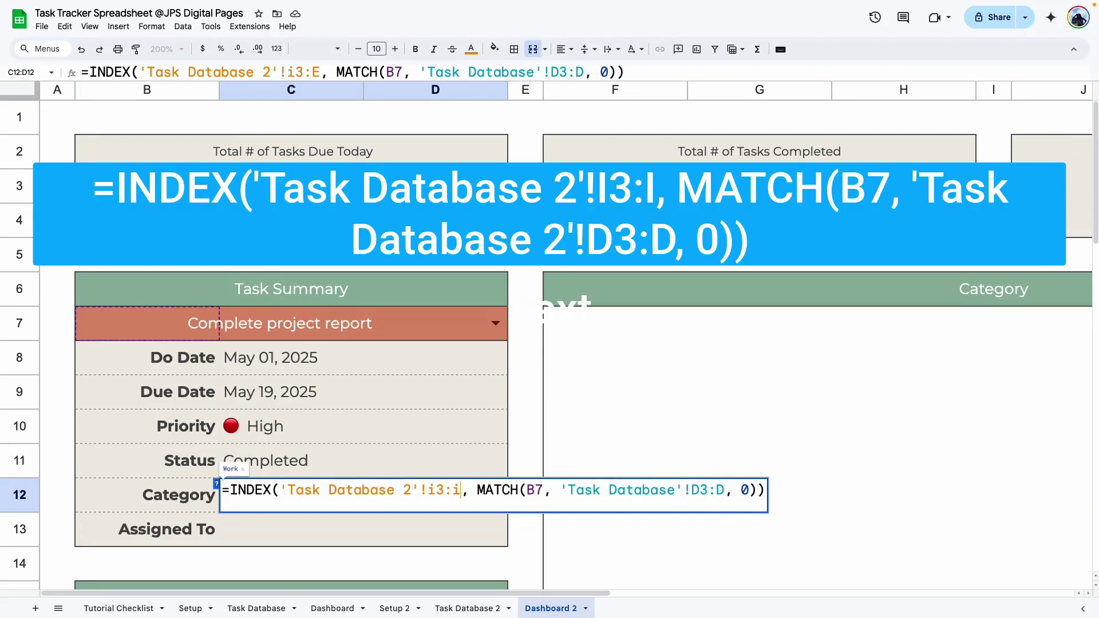
pyautogui.press('Return')
# Paste the INDEX/MATCH formula into the Assigned To cell C13 and set its INDEX range to J3:J
pyautogui.doubleClick(251, 528)
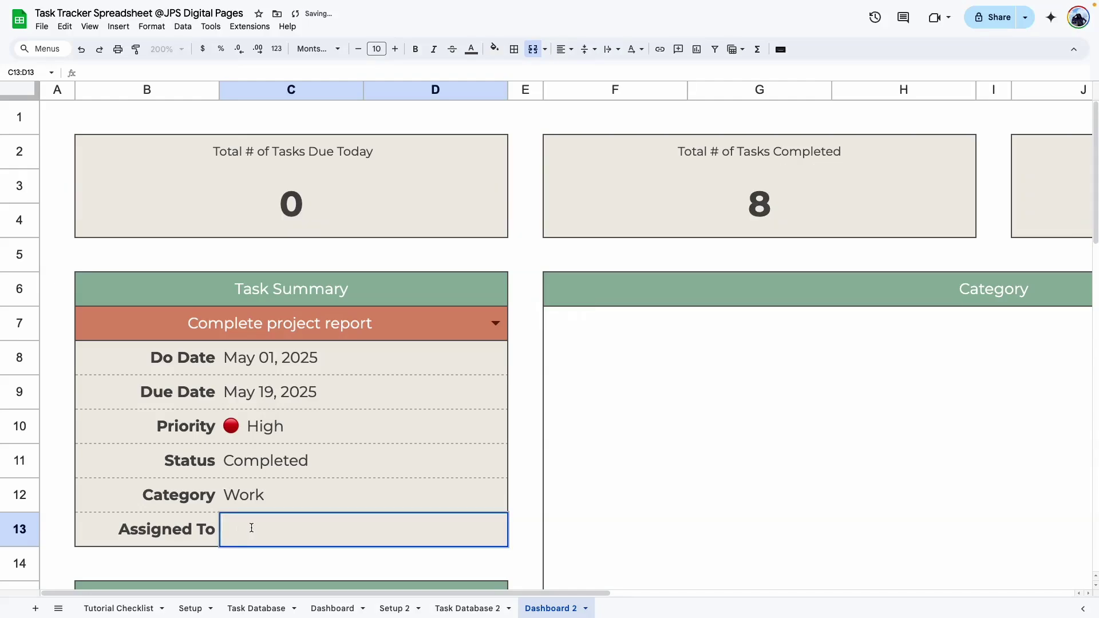
pyautogui.write("=INDEX('Task Database 2'!E3:E, MATCH(B7, 'Task Database'!D3:D, 0))")
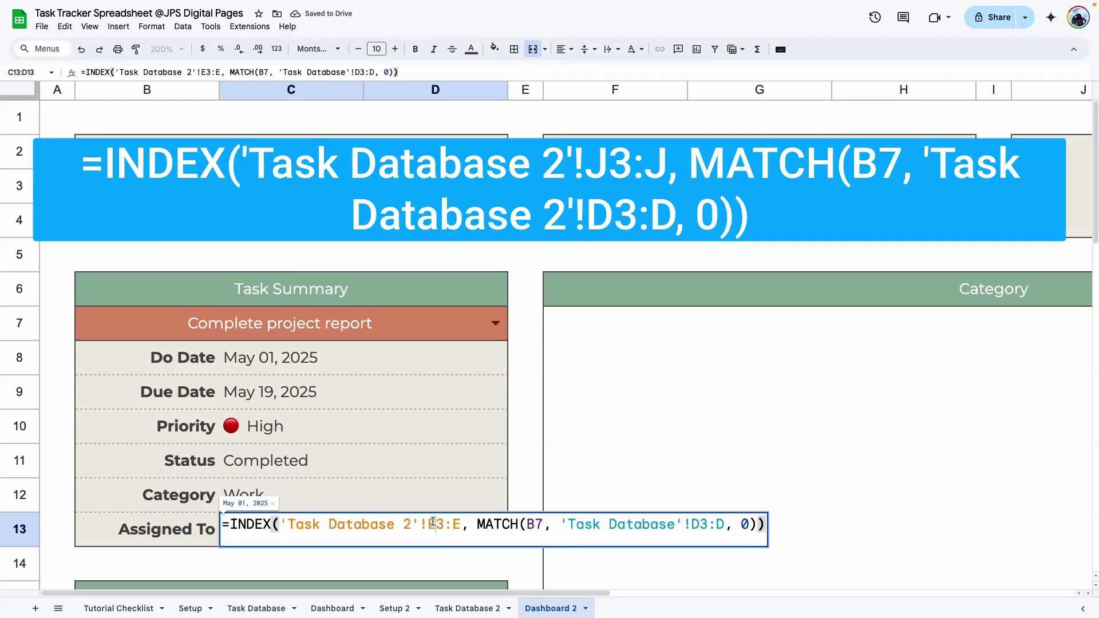
pyautogui.moveTo(435, 522); pyautogui.dragTo(429, 522)
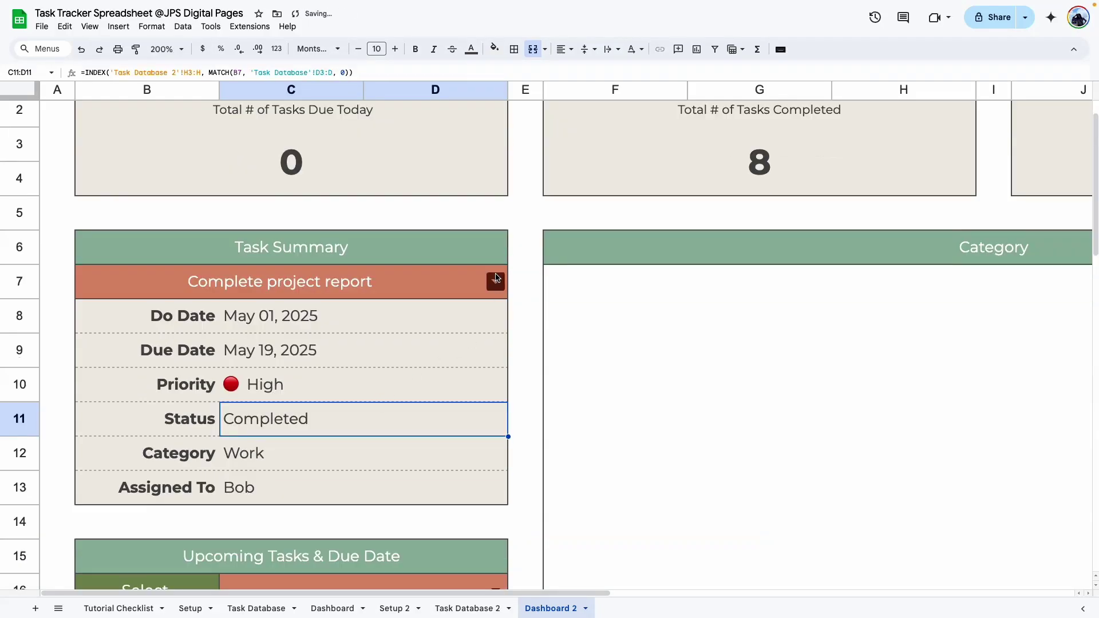
# Select Plan garden layout as the Task Summary task in B7 to test the lookups in C8:C13
pyautogui.click(496, 282)
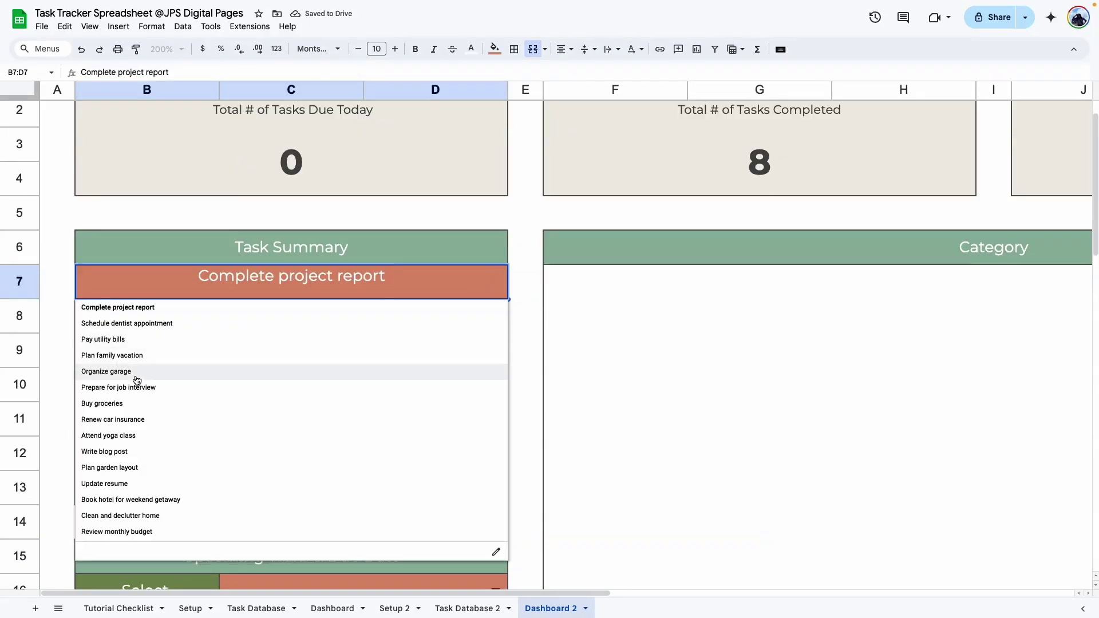
pyautogui.click(137, 468)
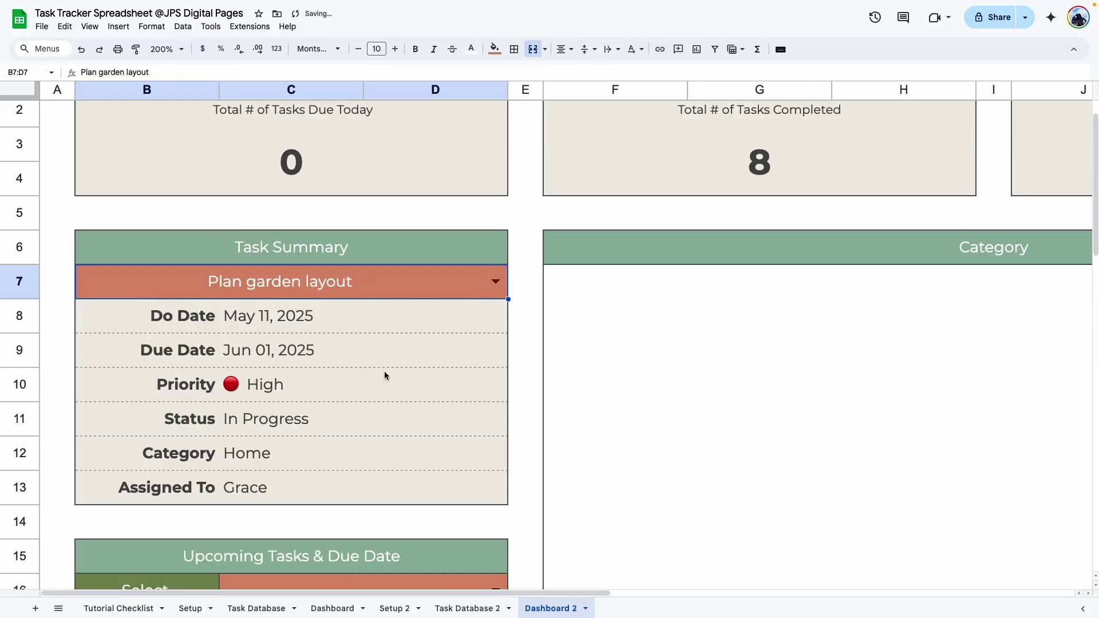
pyautogui.click(309, 350)
pyautogui.click(314, 468)
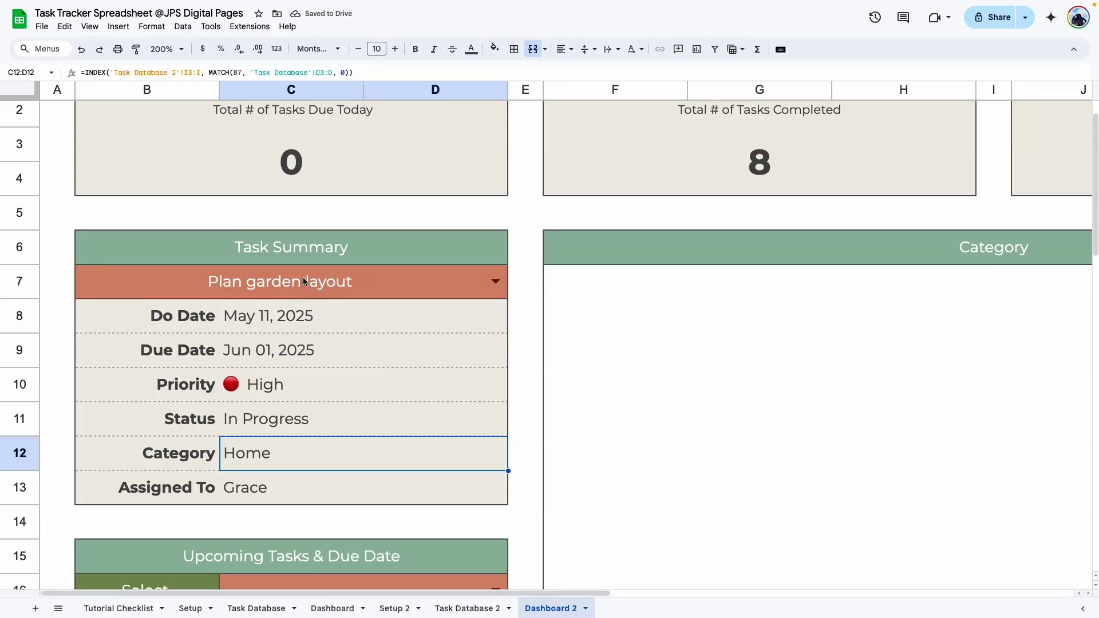
# Switch to the Dashboard sheet and inspect the data validation rule of the Upcoming Tasks & Due Date dropdown in C16
pyautogui.click(166, 50)
pyautogui.click(161, 125)
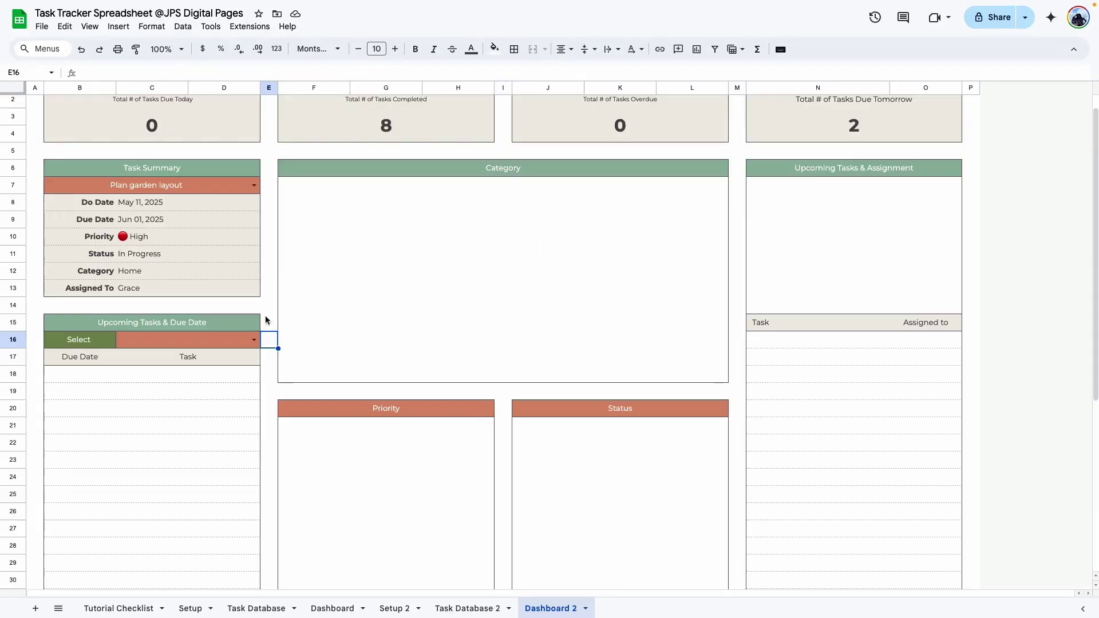
pyautogui.scroll(-6, 218, 442)
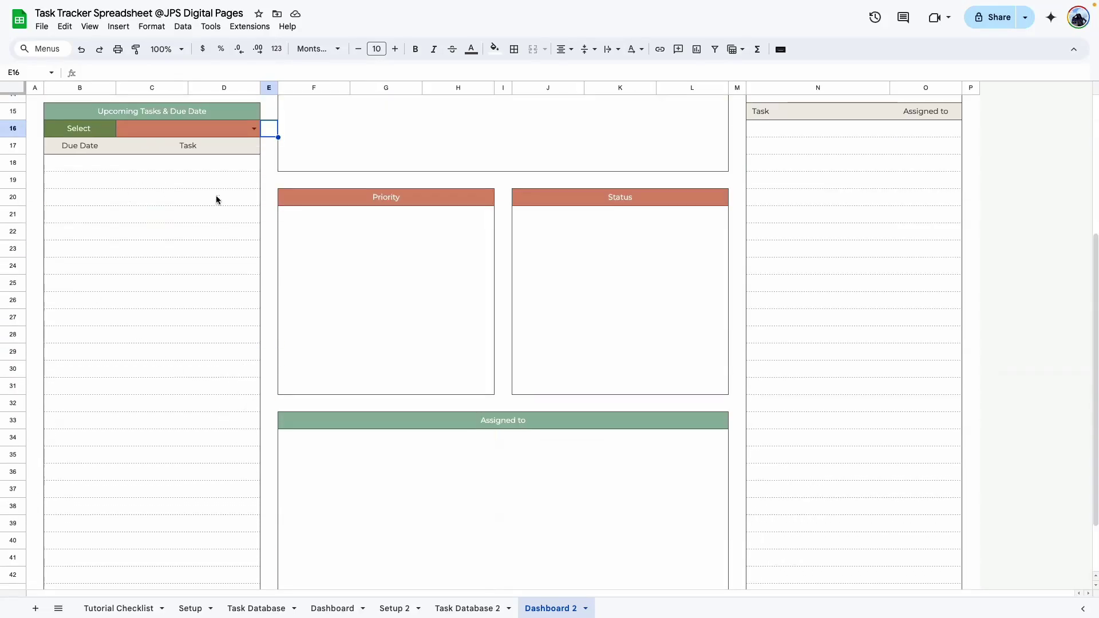
pyautogui.scroll(6, 213, 432)
pyautogui.click(333, 608)
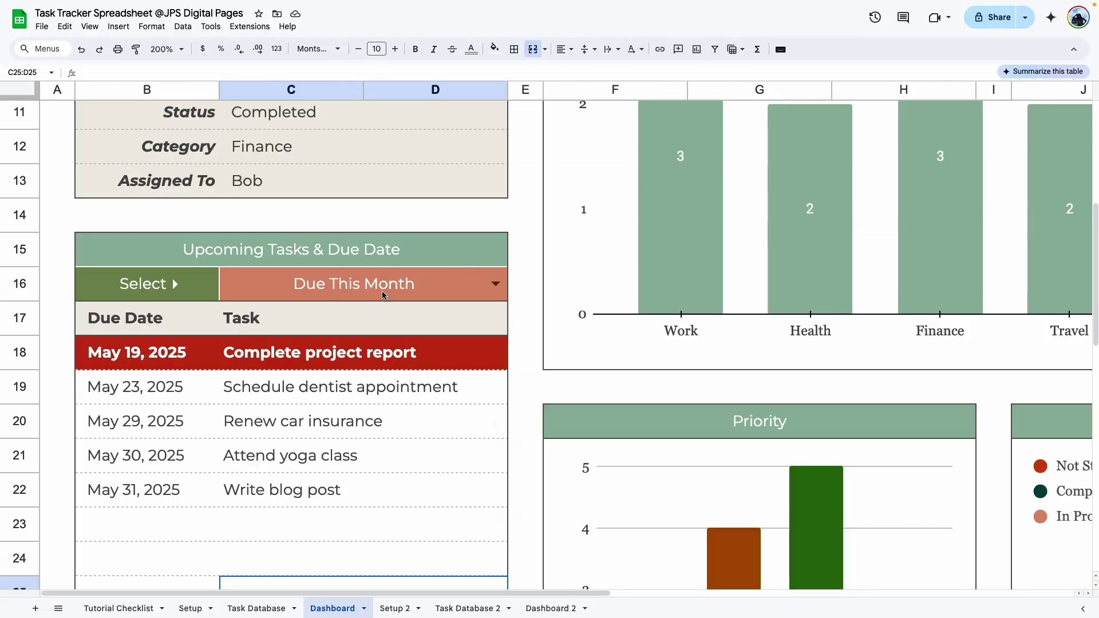
pyautogui.click(494, 284)
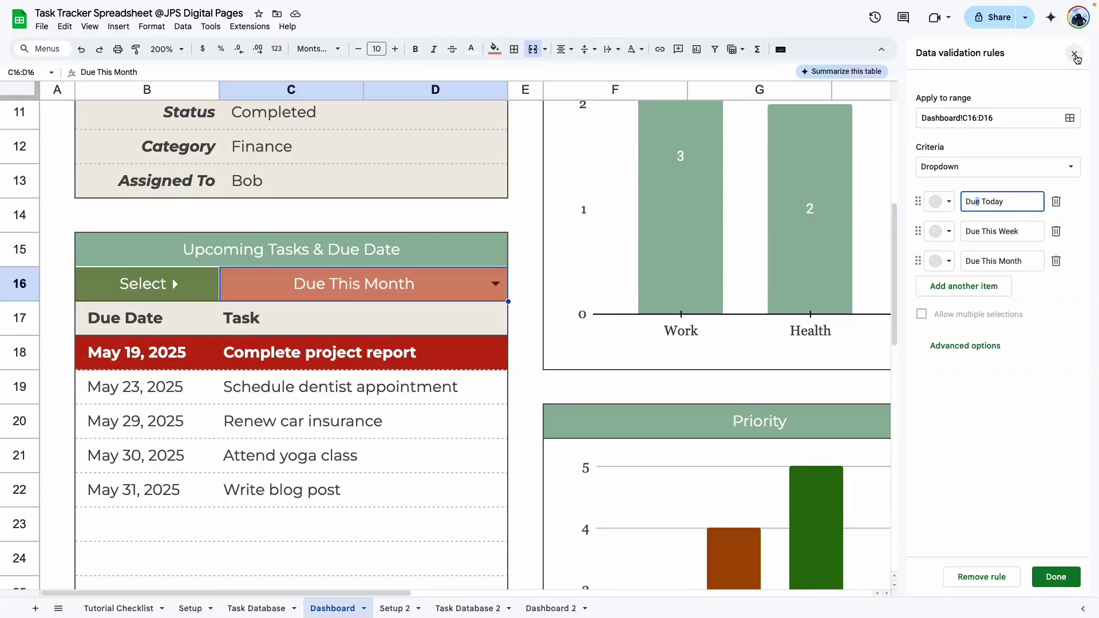
pyautogui.click(1074, 53)
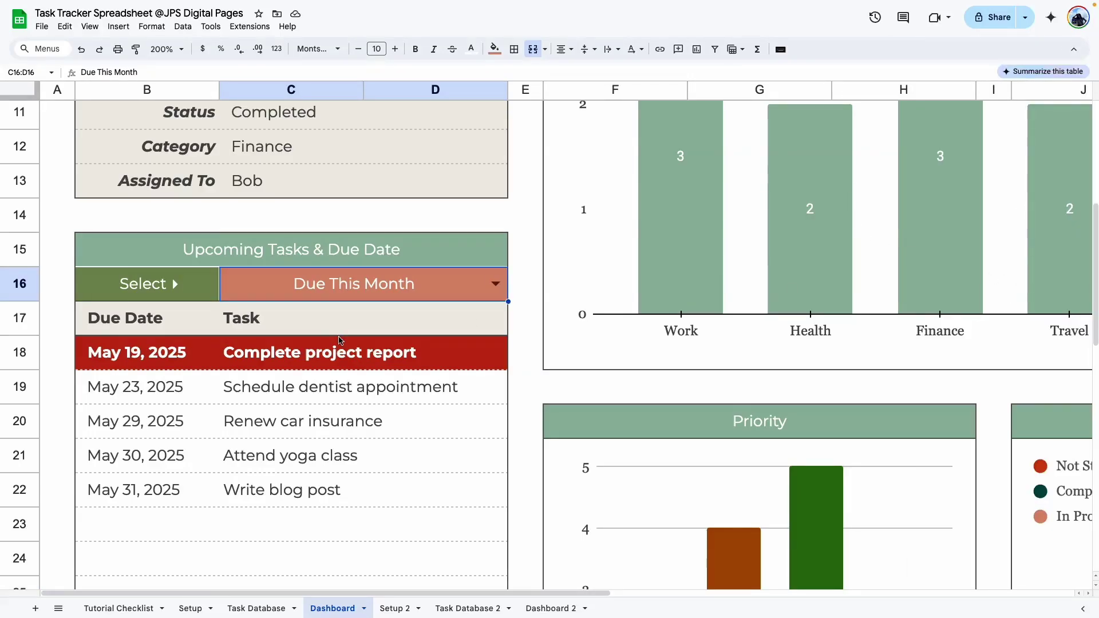
# Examine the full formula in B18 of the Dashboard sheet's Upcoming Tasks & Due Date list
pyautogui.scroll(-1, 156, 371)
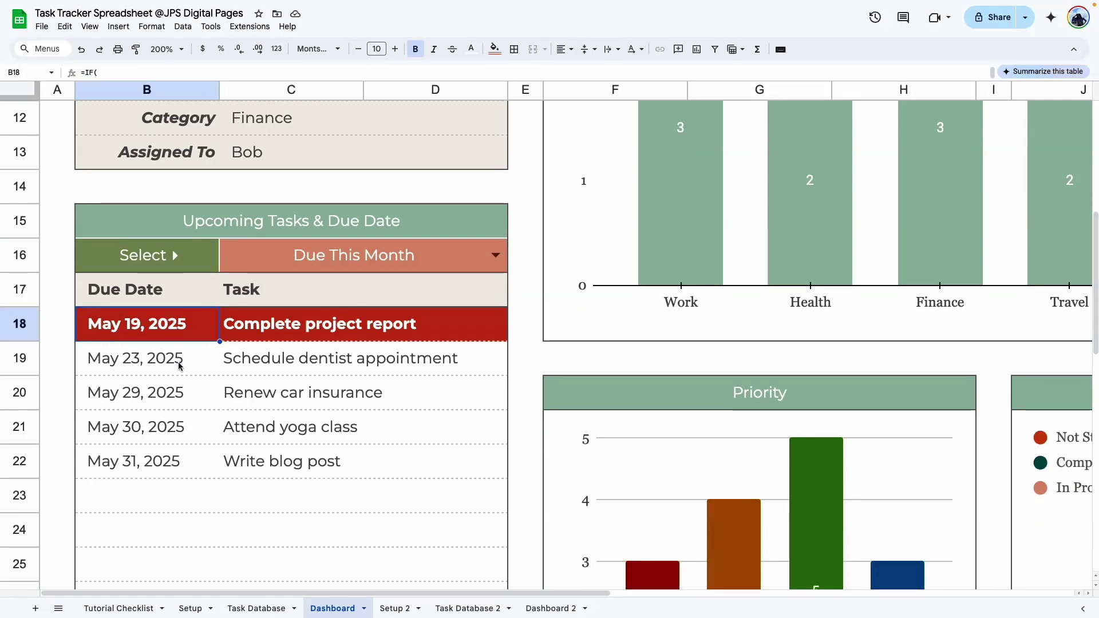
pyautogui.click(143, 393)
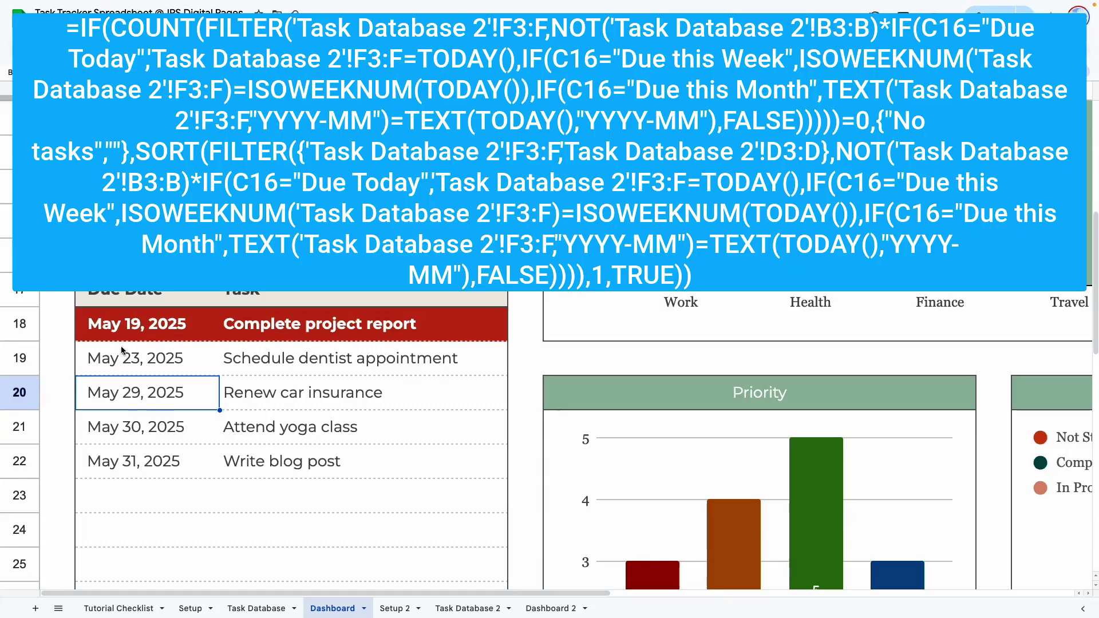
pyautogui.click(138, 338)
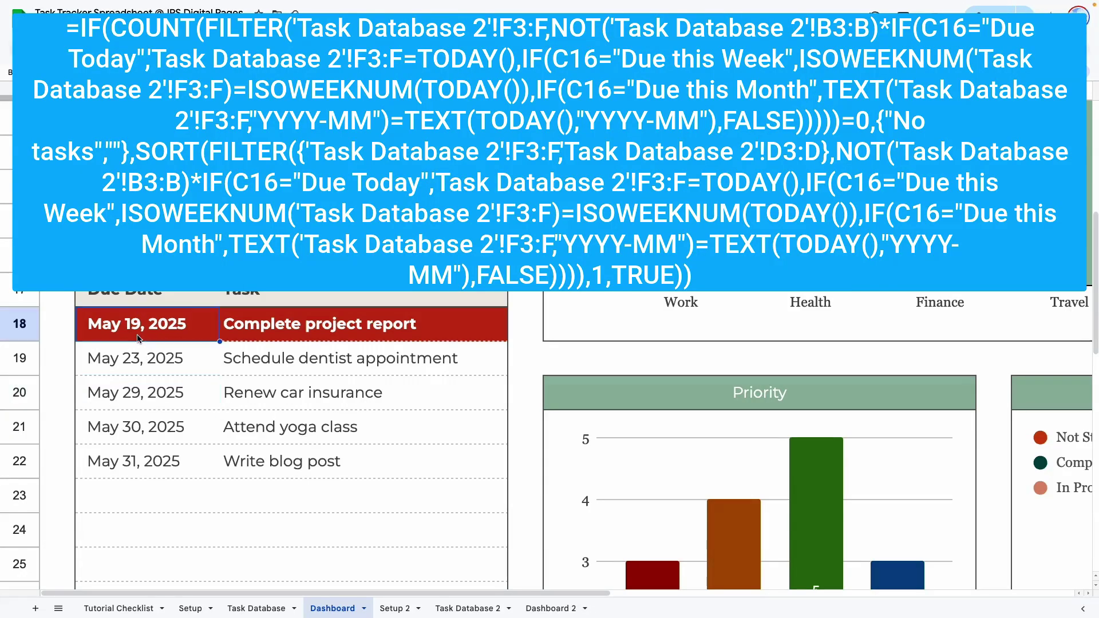
pyautogui.doubleClick(139, 321)
pyautogui.scroll(-1, 250, 402)
pyautogui.scroll(-10, 250, 407)
pyautogui.scroll(10, 401, 392)
pyautogui.scroll(-5, 401, 392)
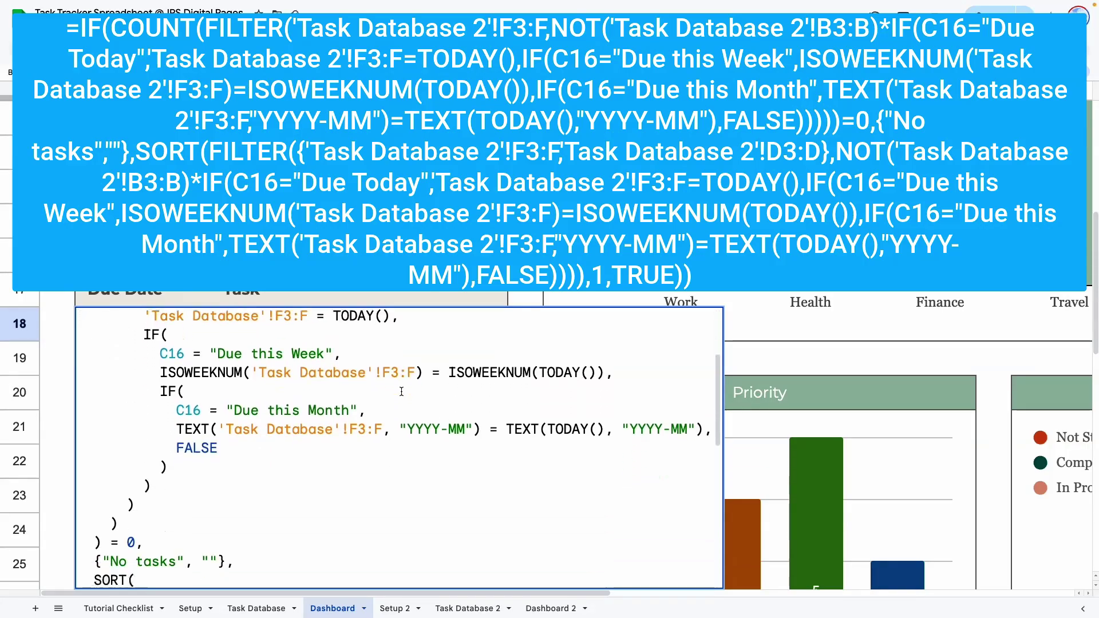
pyautogui.scroll(5, 402, 392)
pyautogui.scroll(-1, 328, 387)
pyautogui.scroll(-1, 328, 387)
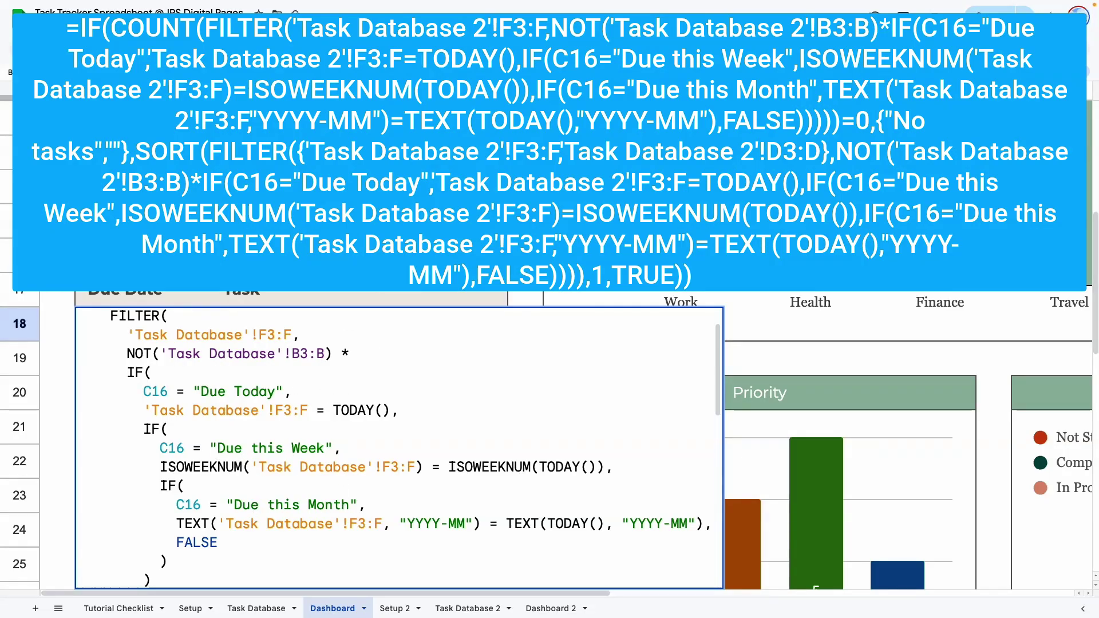
pyautogui.scroll(-1, 260, 395)
pyautogui.scroll(3, 261, 395)
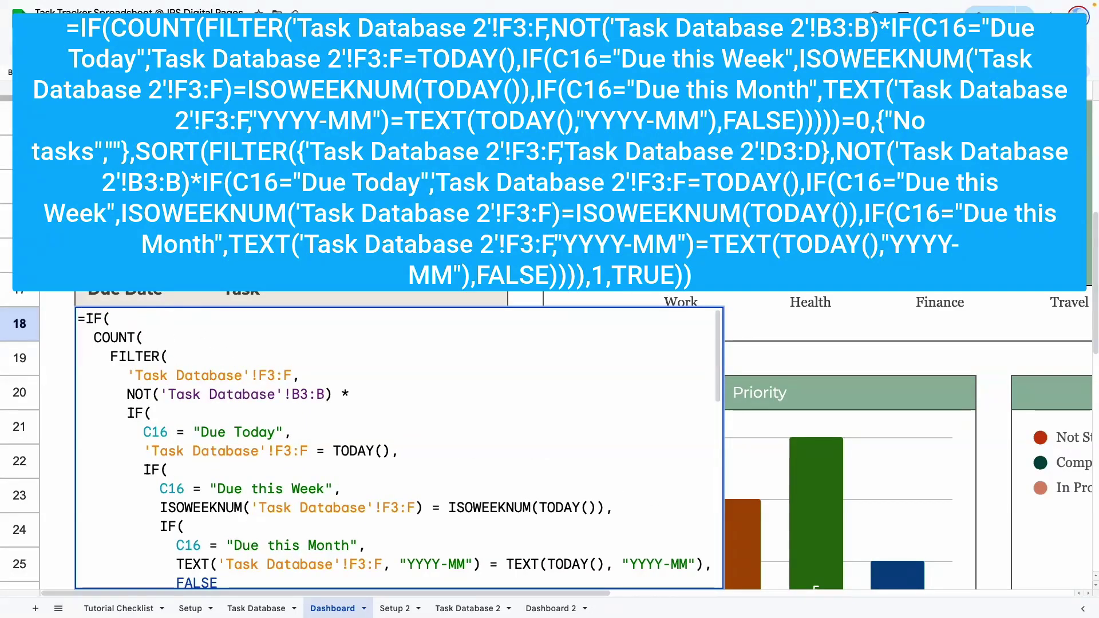
# Copy the whole B18 formula from the Dashboard sheet and paste it into B18 of Dashboard 2
pyautogui.click(261, 395)
pyautogui.hotkey('ctrl', 'a')
pyautogui.press('Escape')
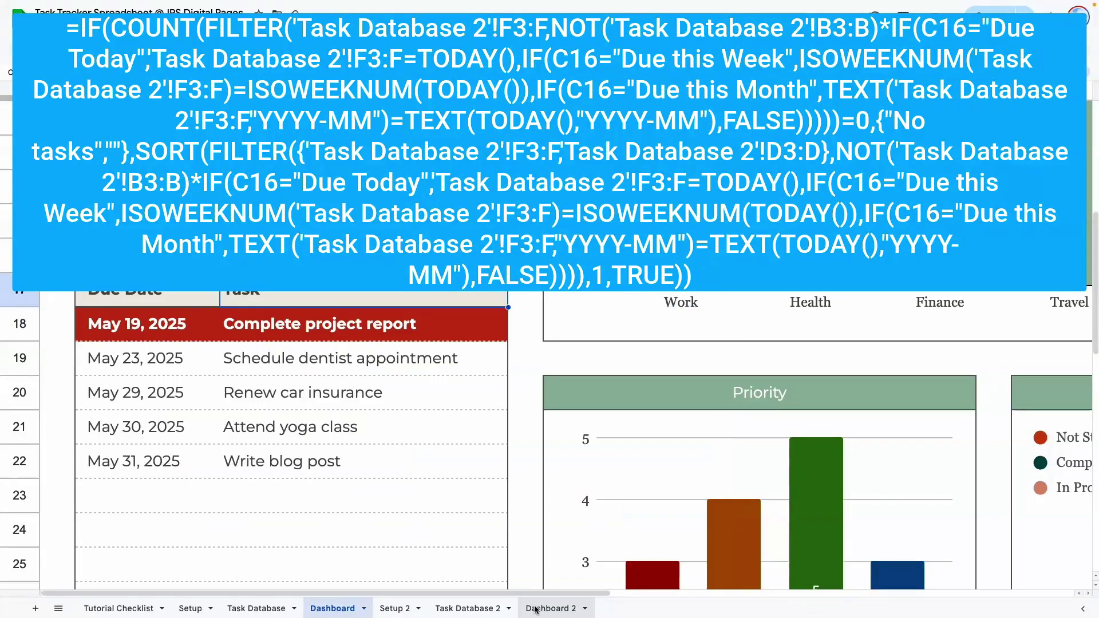
pyautogui.click(550, 608)
pyautogui.scroll(-5, 351, 307)
pyautogui.doubleClick(143, 225)
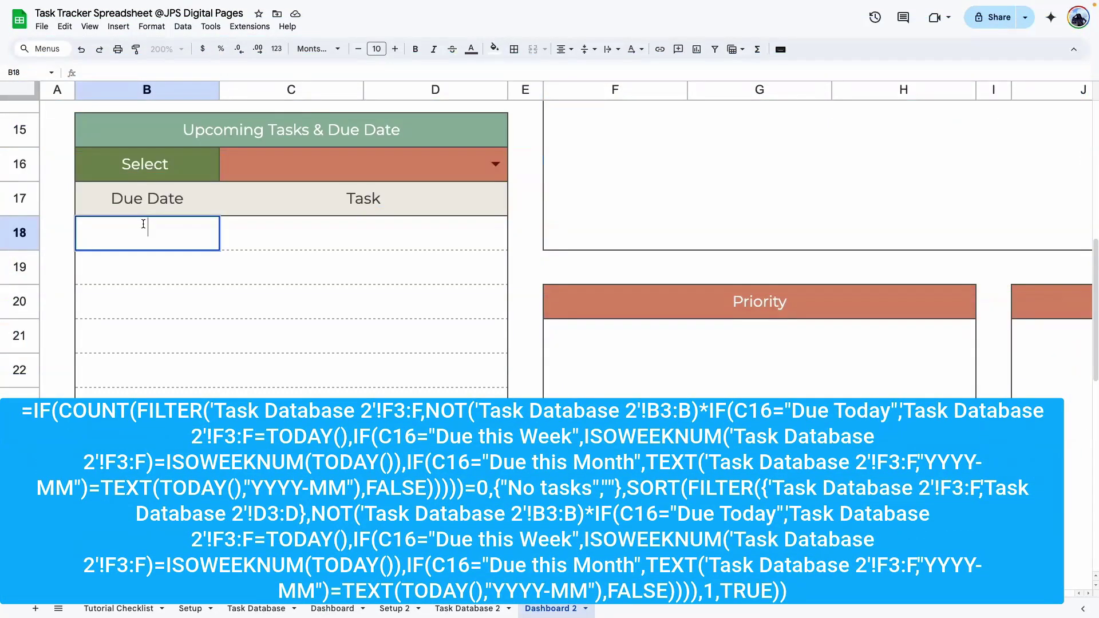
pyautogui.hotkey('ctrl', 'v')
pyautogui.press('Return')
# In the COUNT(FILTER()) part of the B18 formula, change the Task Database references to 'Task Database 2'
pyautogui.doubleClick(154, 233)
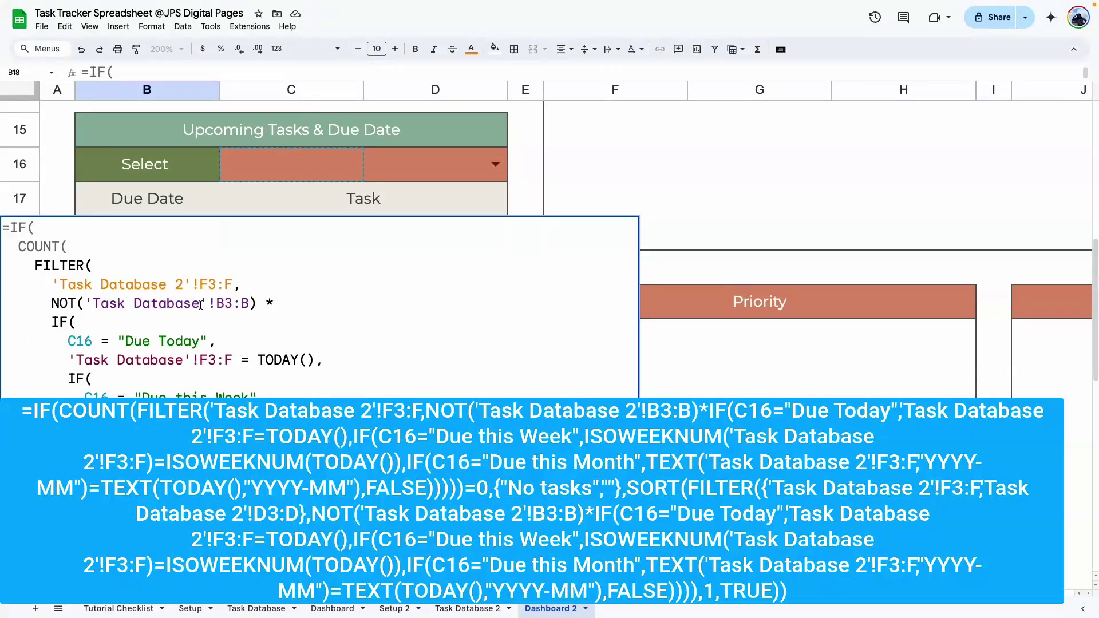
pyautogui.click(200, 304)
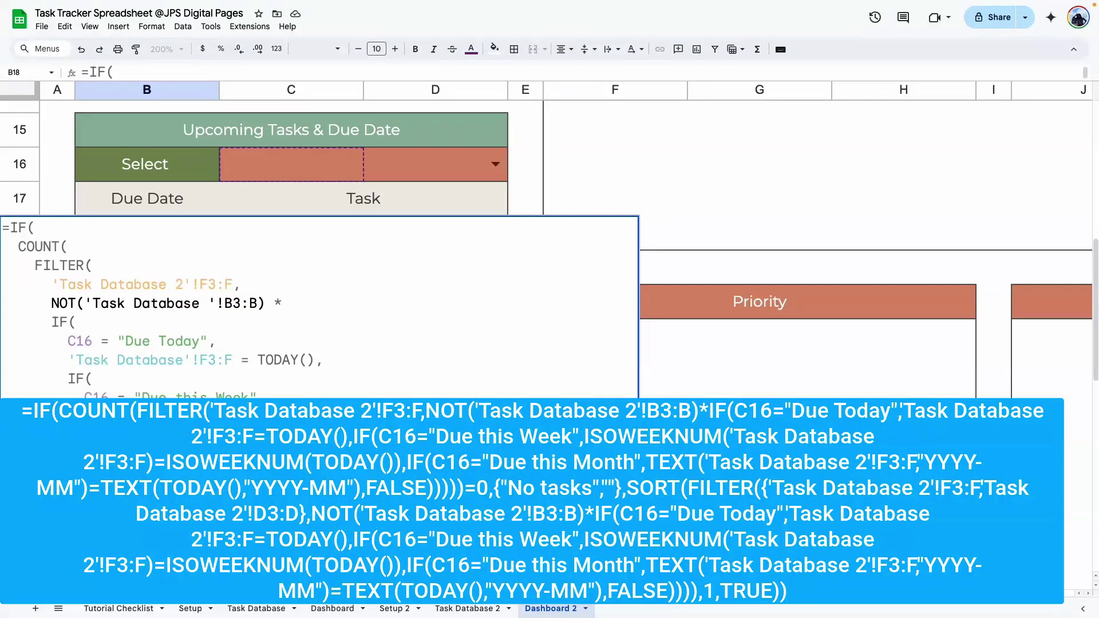
pyautogui.write('2')
pyautogui.click(183, 359)
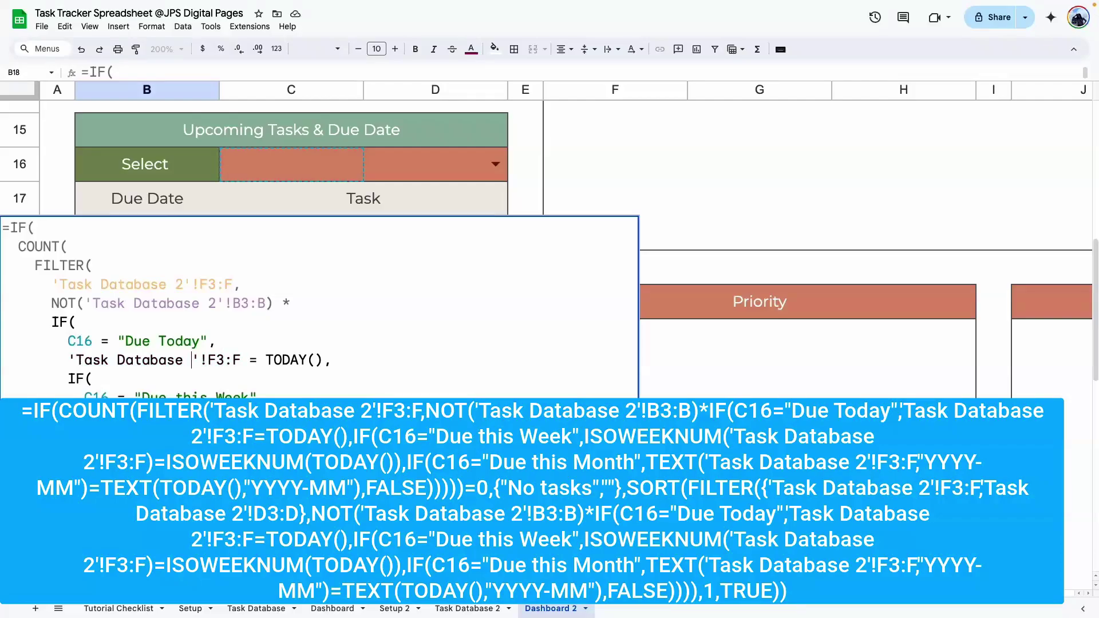
pyautogui.write('2')
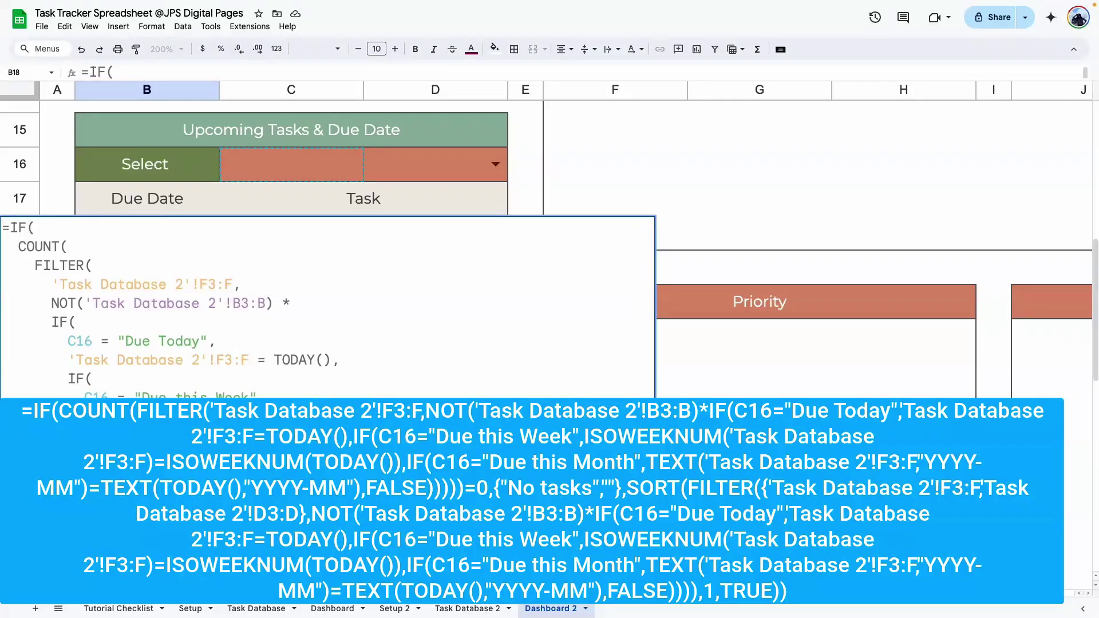
pyautogui.press('Down')
pyautogui.press('Down')
pyautogui.press('Down')
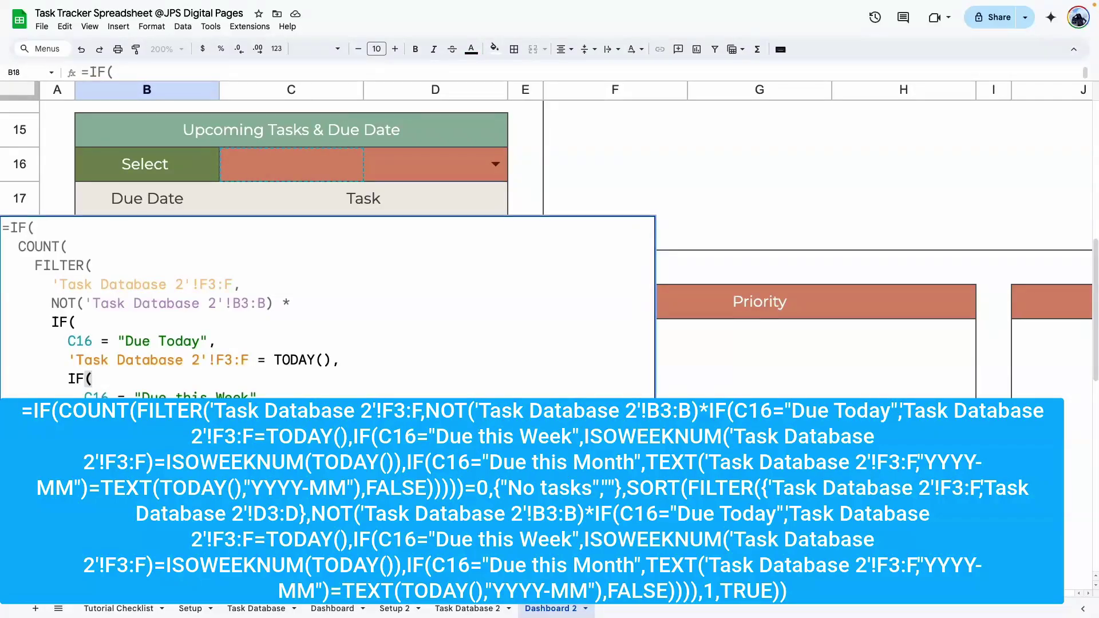
# In the SORT(FILTER()) part of the B18 formula, change the F3:F and B3:B references to 'Task Database 2' and commit the formula
pyautogui.scroll(-5, 257, 353)
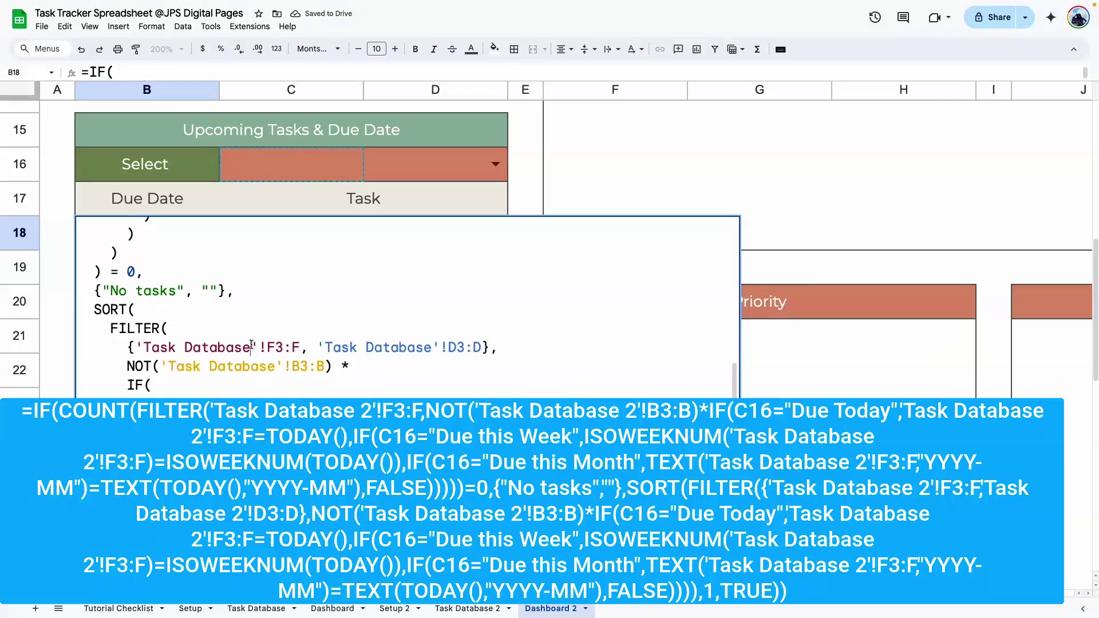
pyautogui.click(252, 347)
pyautogui.write('2')
pyautogui.write(' 2')
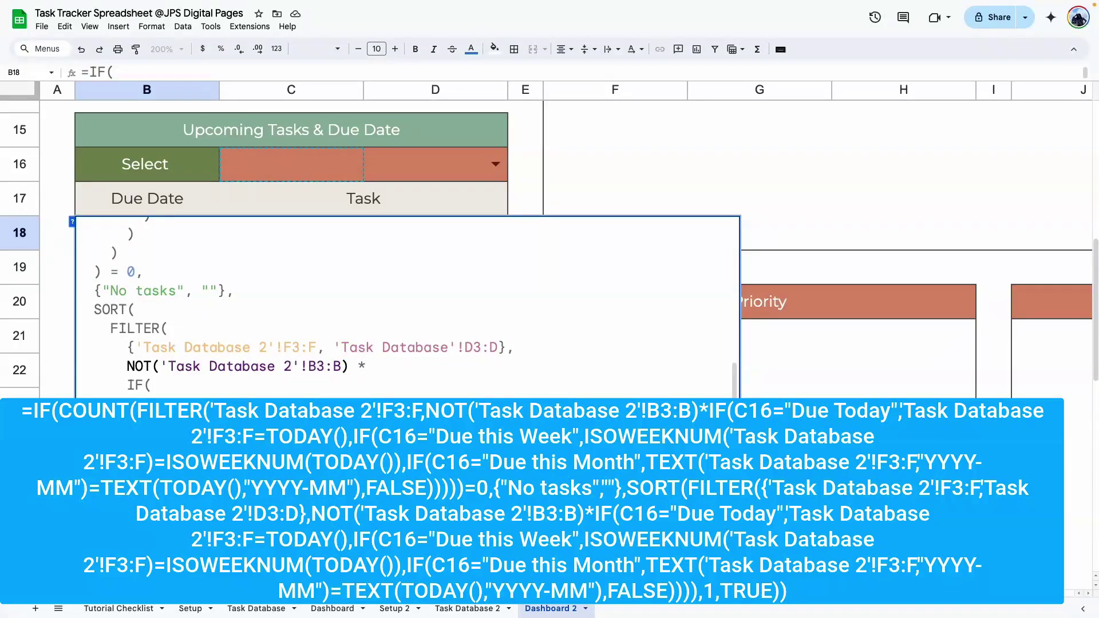
pyautogui.click(259, 423)
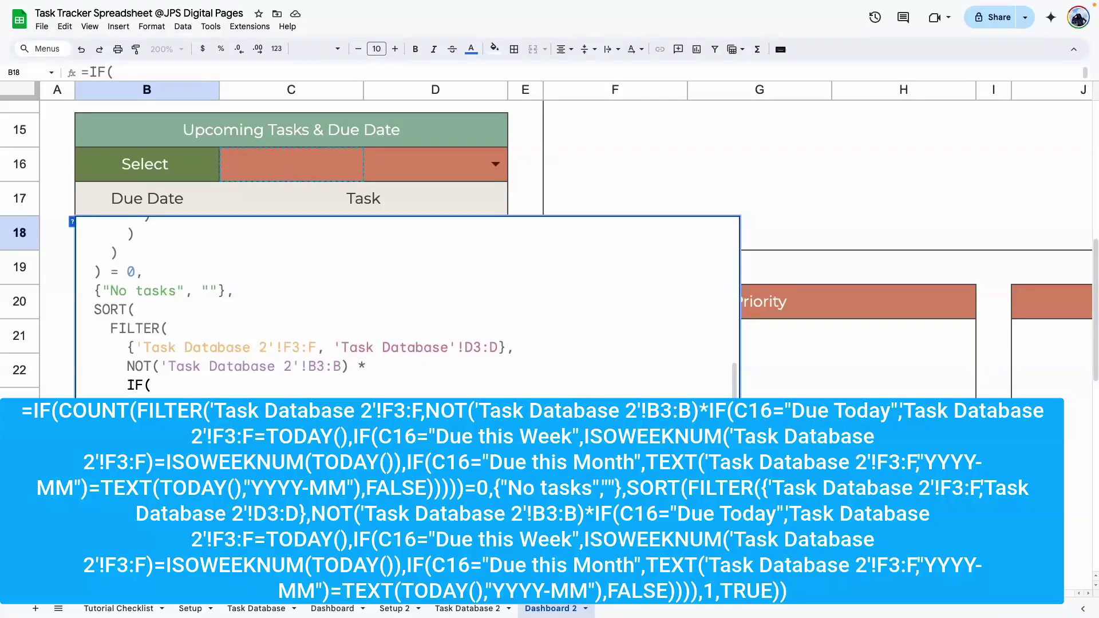
pyautogui.scroll(-1, 408, 308)
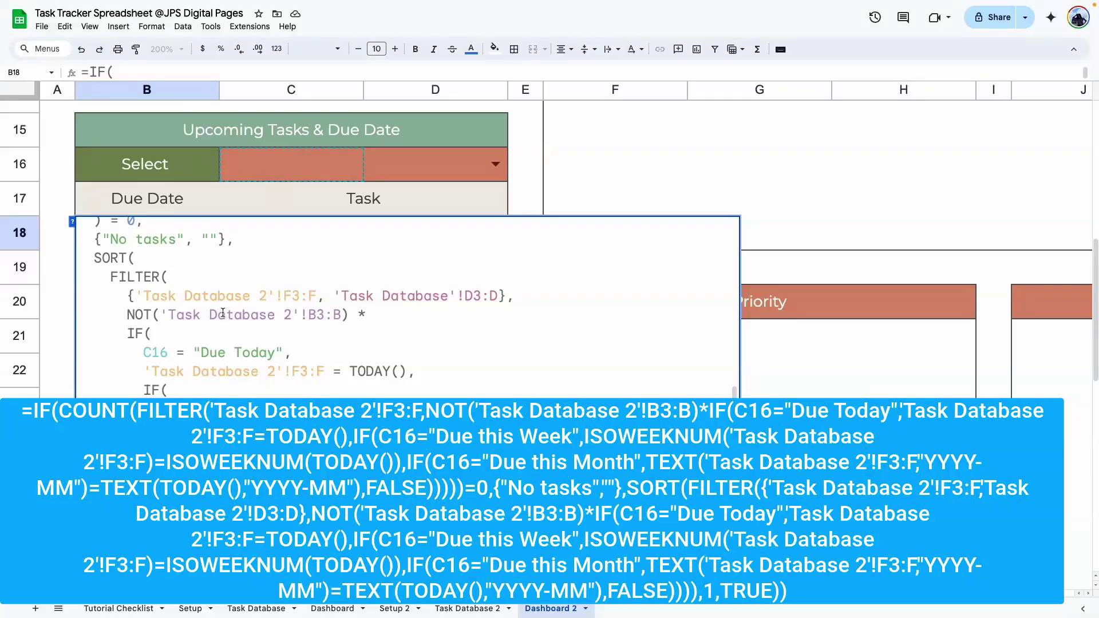
pyautogui.scroll(-1, 212, 376)
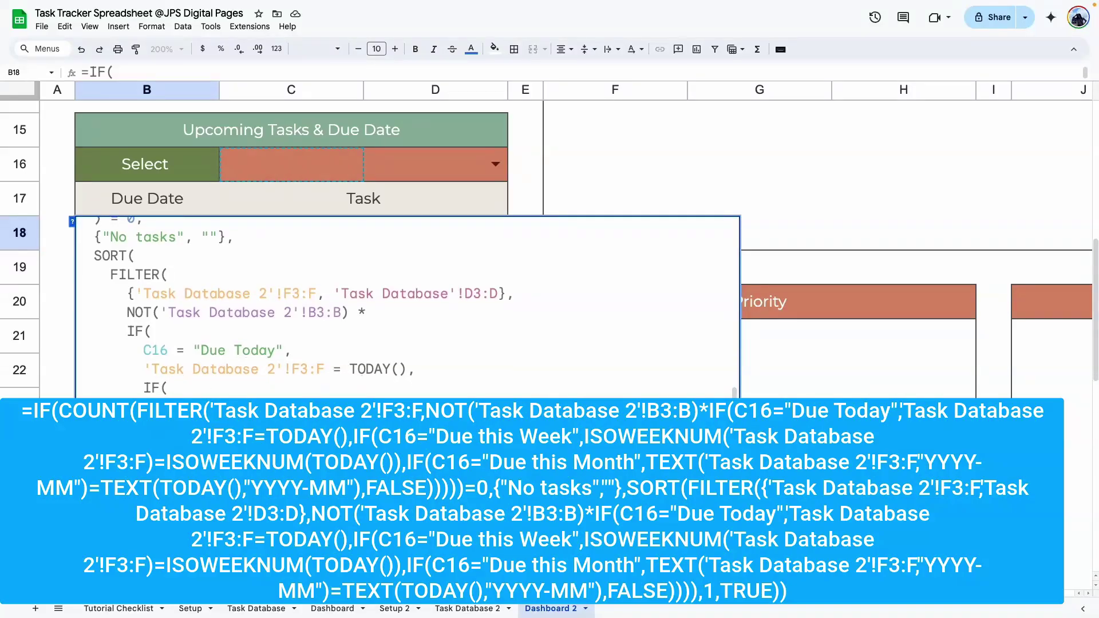
pyautogui.scroll(3, 286, 355)
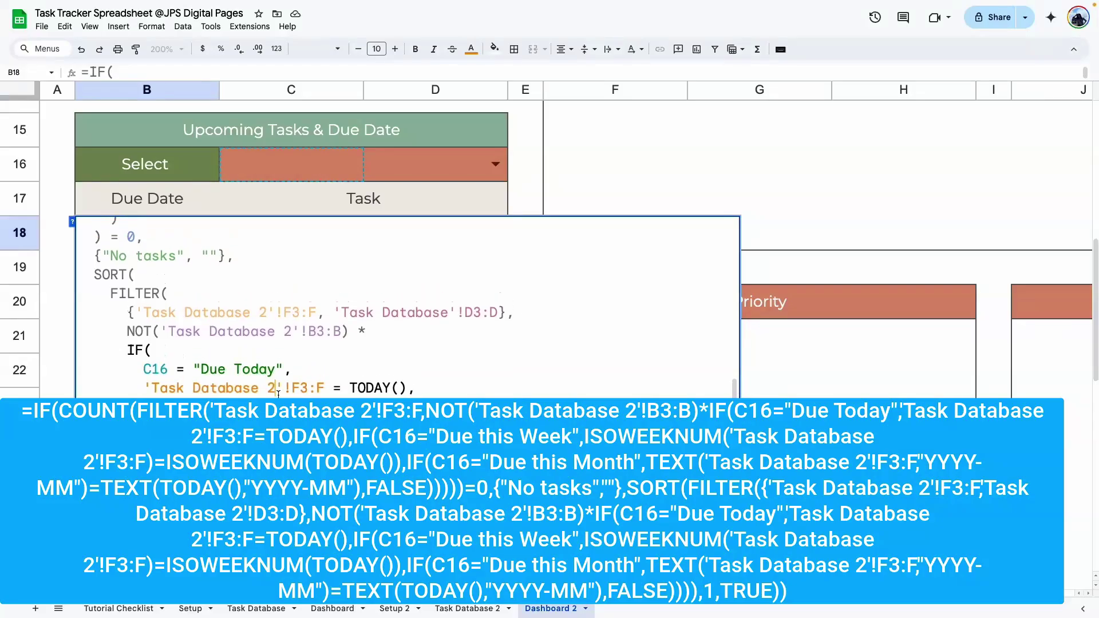
pyautogui.scroll(6, 287, 355)
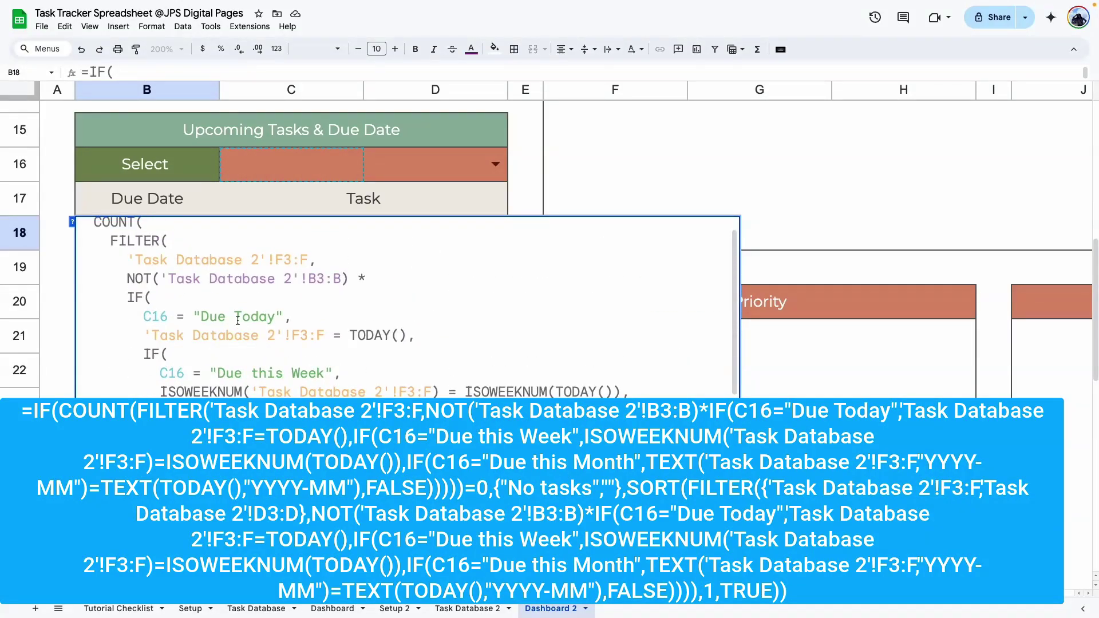
pyautogui.press('Return')
pyautogui.click(170, 361)
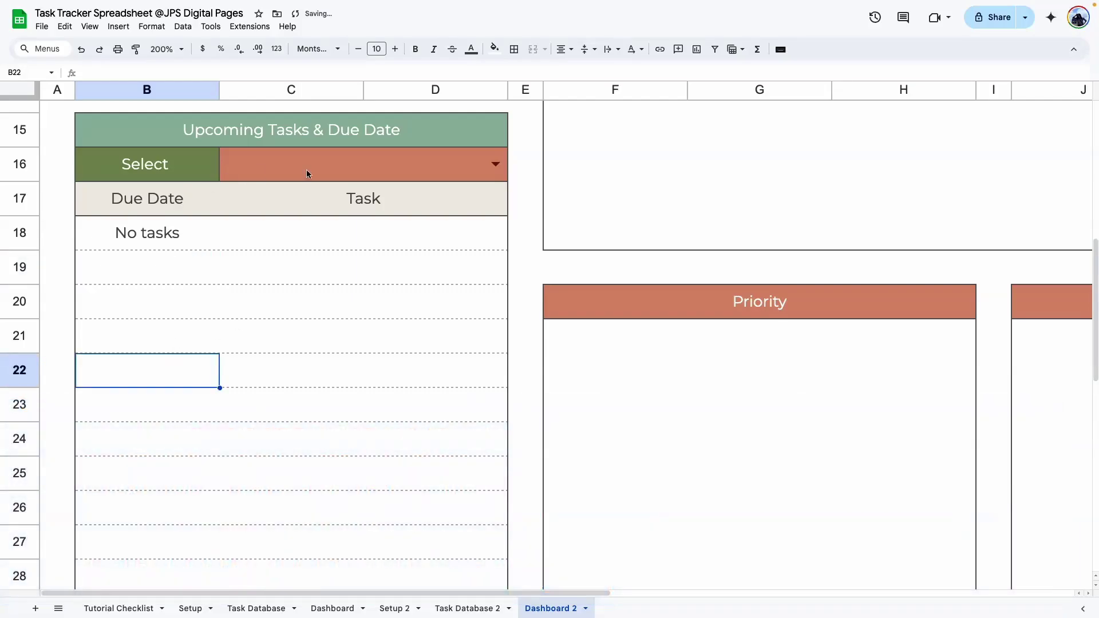
# Choose Due Today in the Upcoming Tasks & Due Date dropdown in C16 of Dashboard 2
pyautogui.click(496, 164)
pyautogui.click(260, 190)
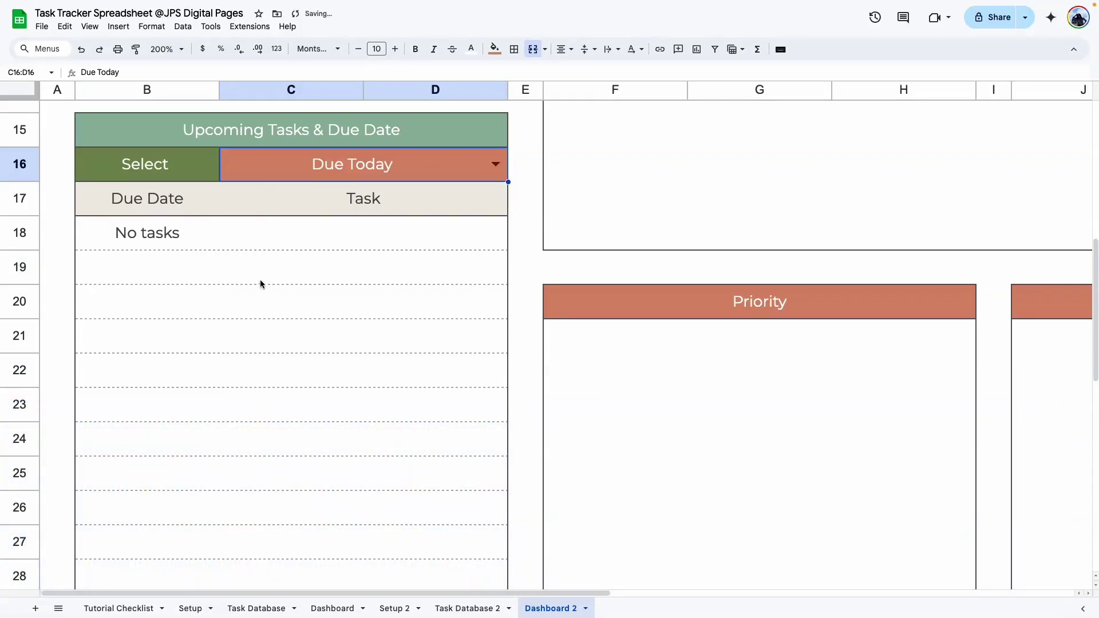
pyautogui.click(260, 273)
pyautogui.click(166, 49)
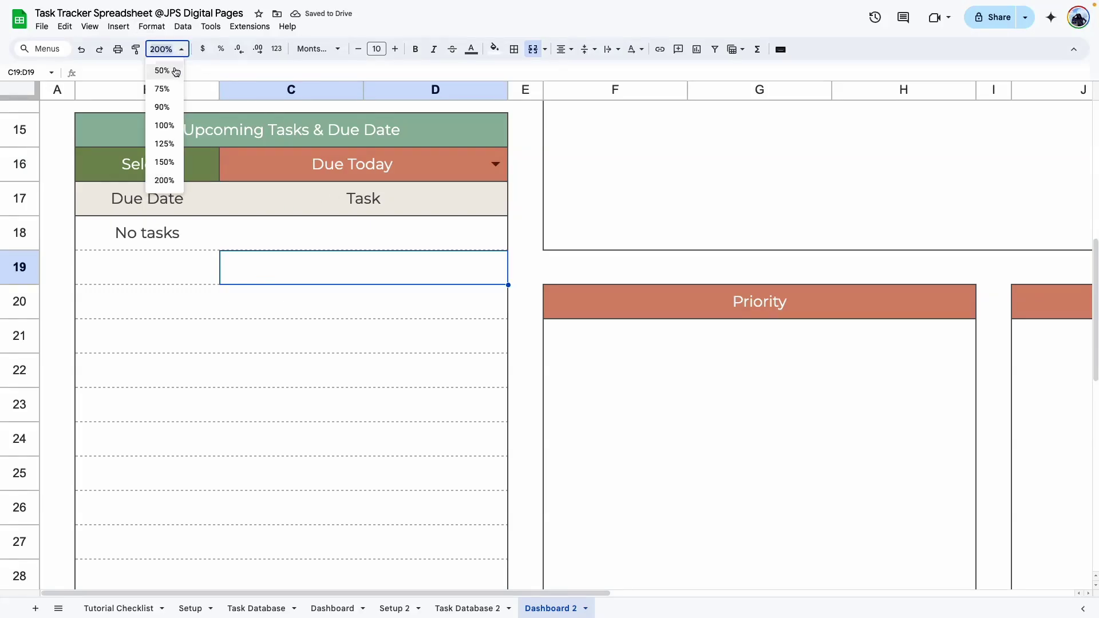
pyautogui.click(165, 124)
pyautogui.click(151, 264)
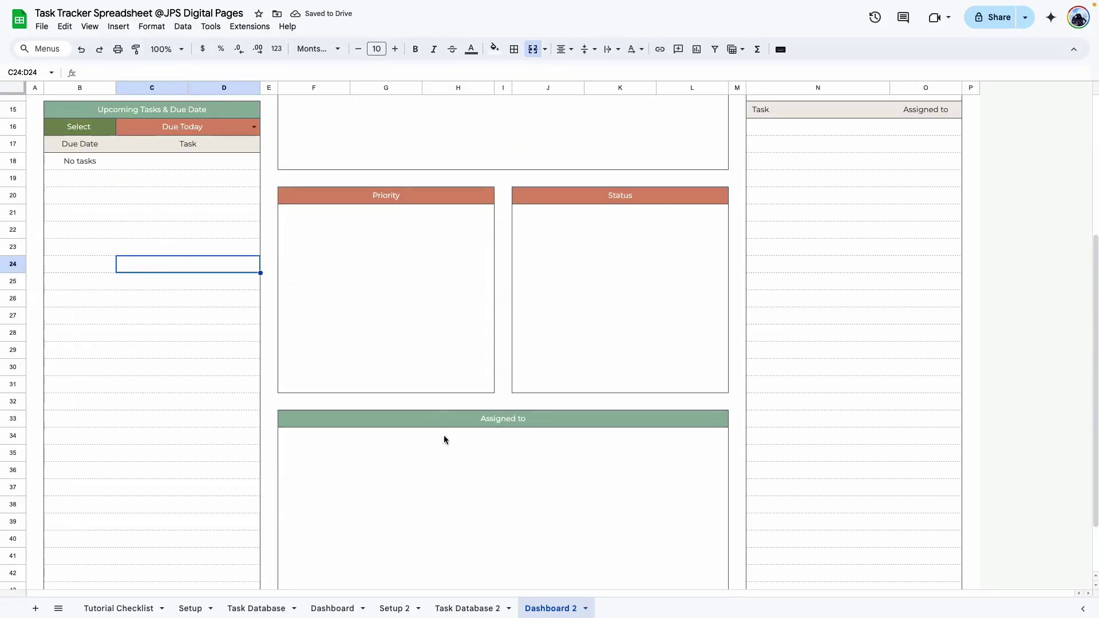
# On the Task Database 2 sheet, set the due date of Attend yoga class in F11 to May 20, 2025
pyautogui.click(467, 608)
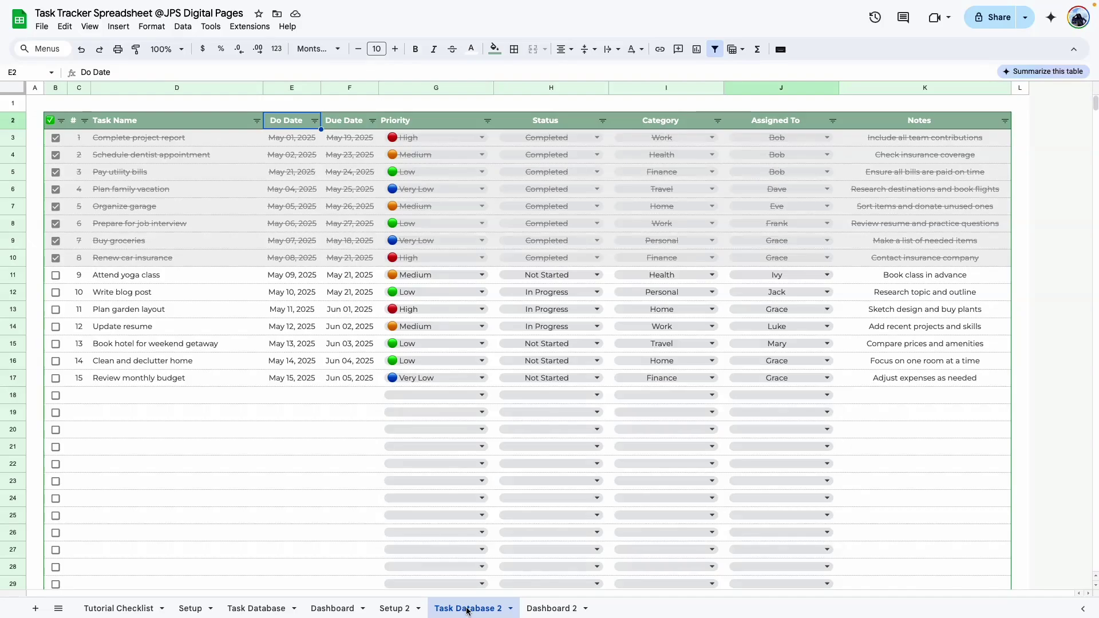
pyautogui.click(175, 446)
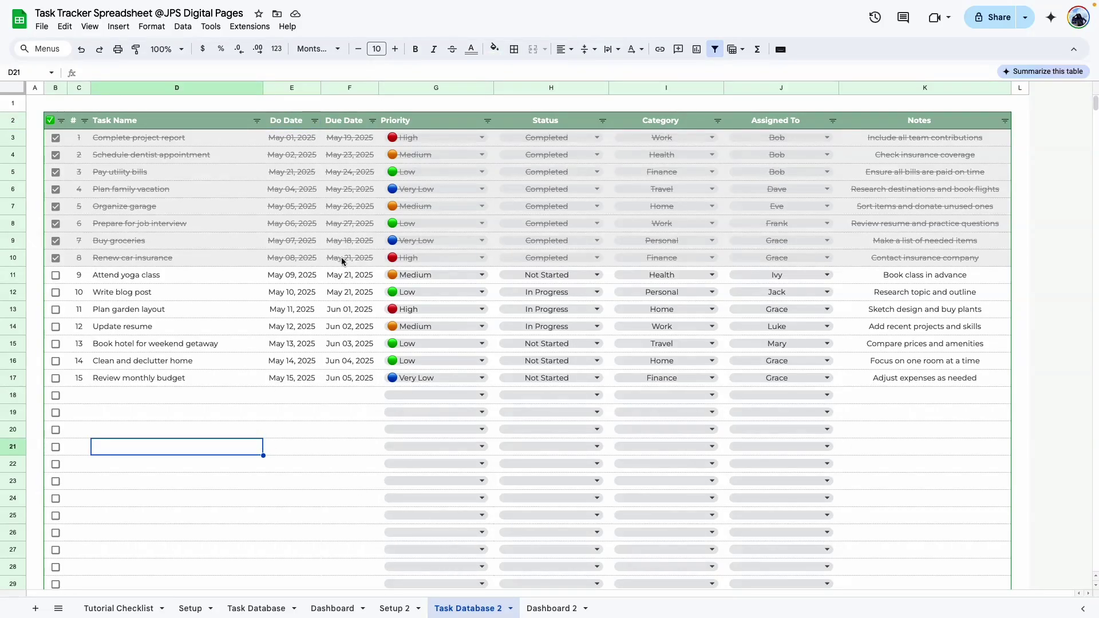
pyautogui.doubleClick(350, 273)
pyautogui.click(334, 380)
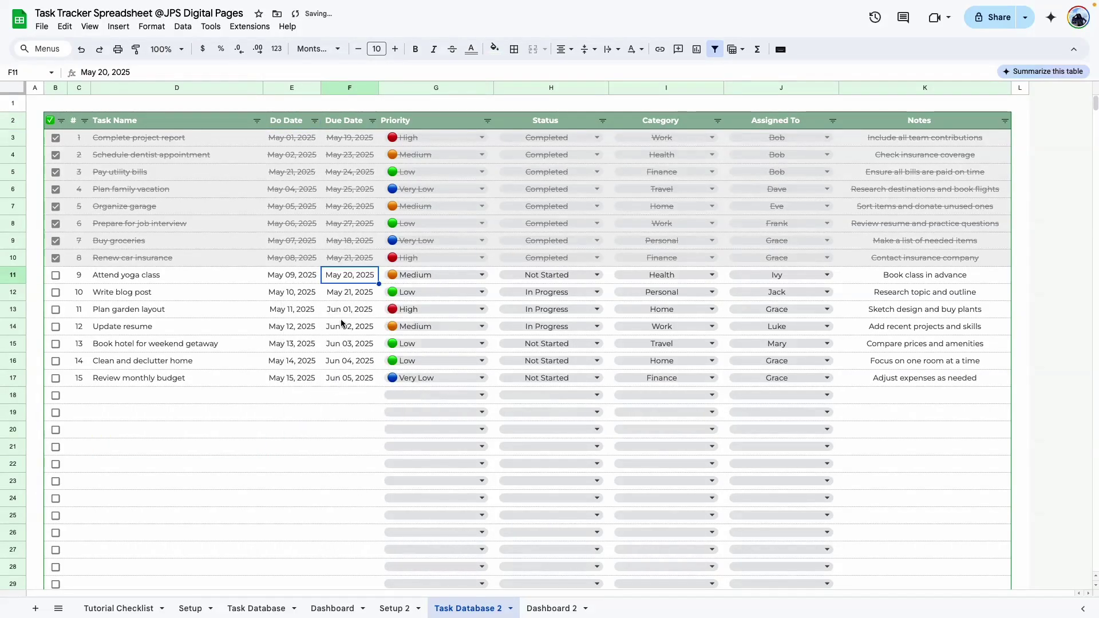
pyautogui.click(341, 324)
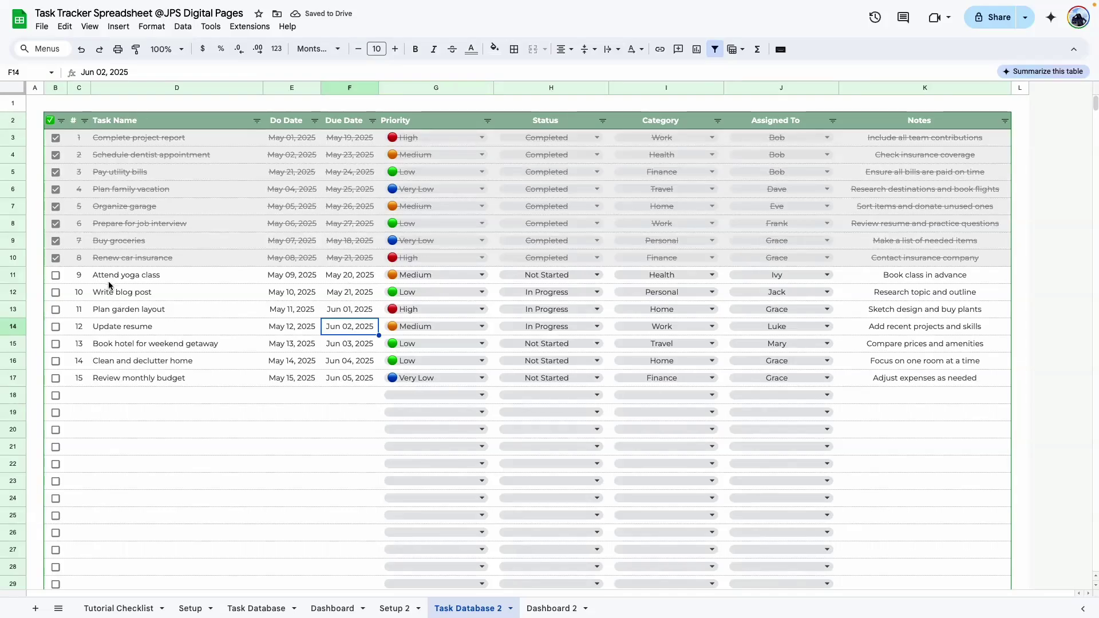
# Back on Dashboard 2, inspect the error in B18 and correct the formula's D3:D reference to 'Task Database 2'
pyautogui.click(550, 609)
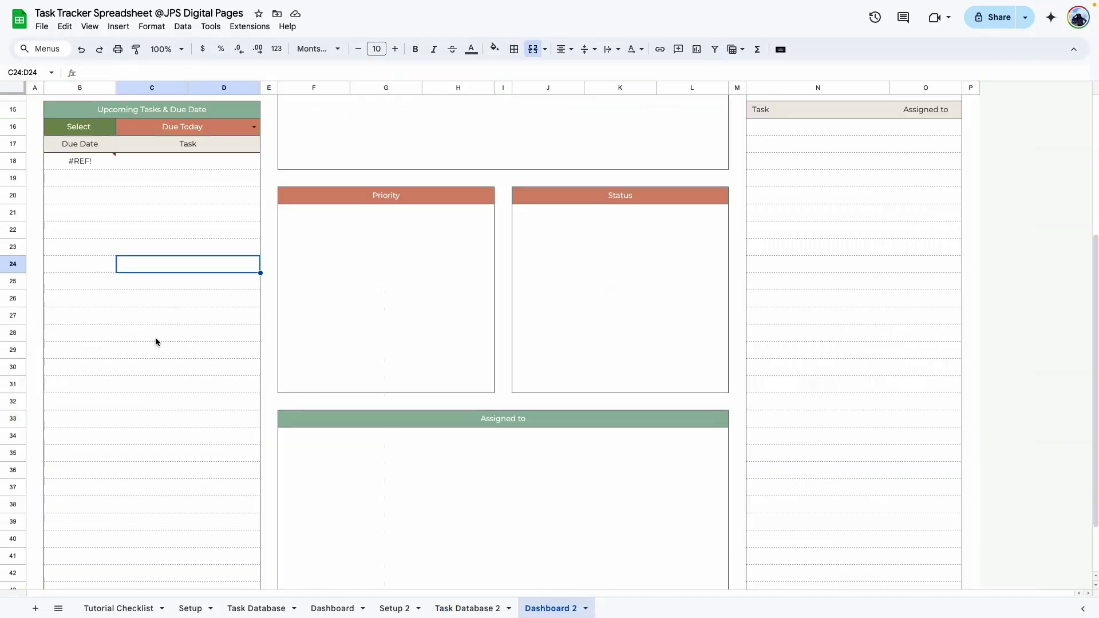
pyautogui.click(156, 337)
pyautogui.click(87, 162)
pyautogui.moveTo(89, 165)
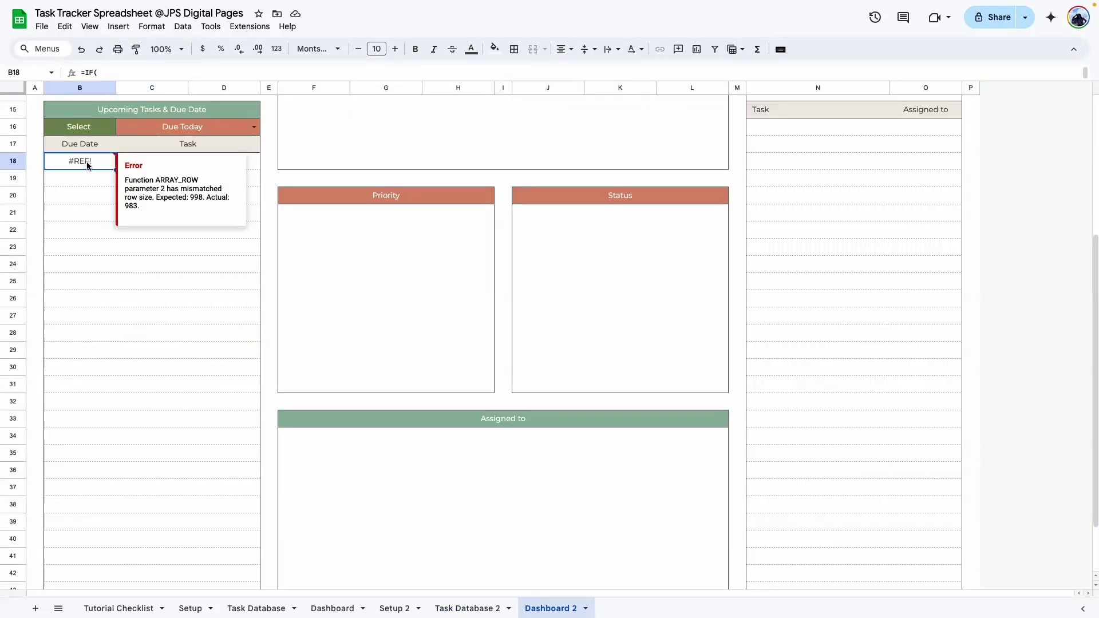
pyautogui.doubleClick(88, 163)
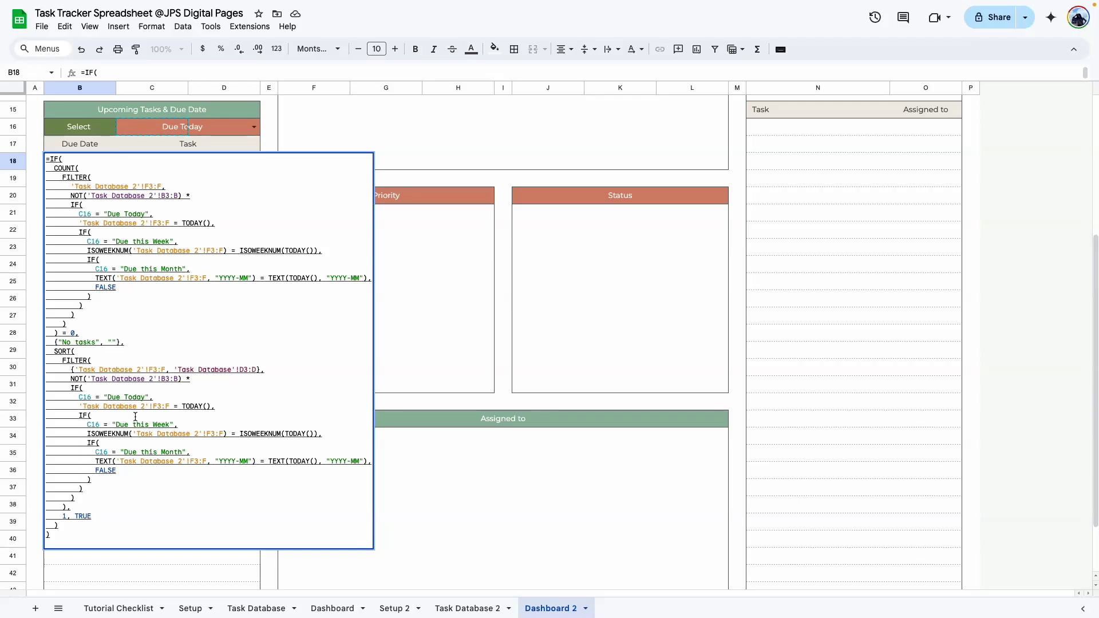
pyautogui.click(232, 370)
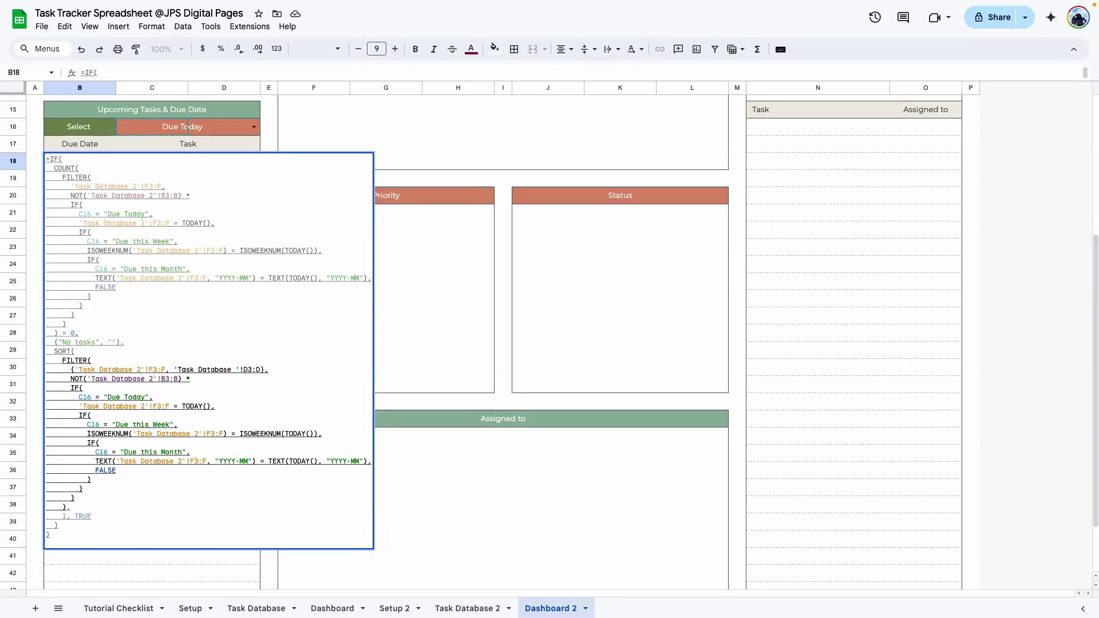
pyautogui.write('2')
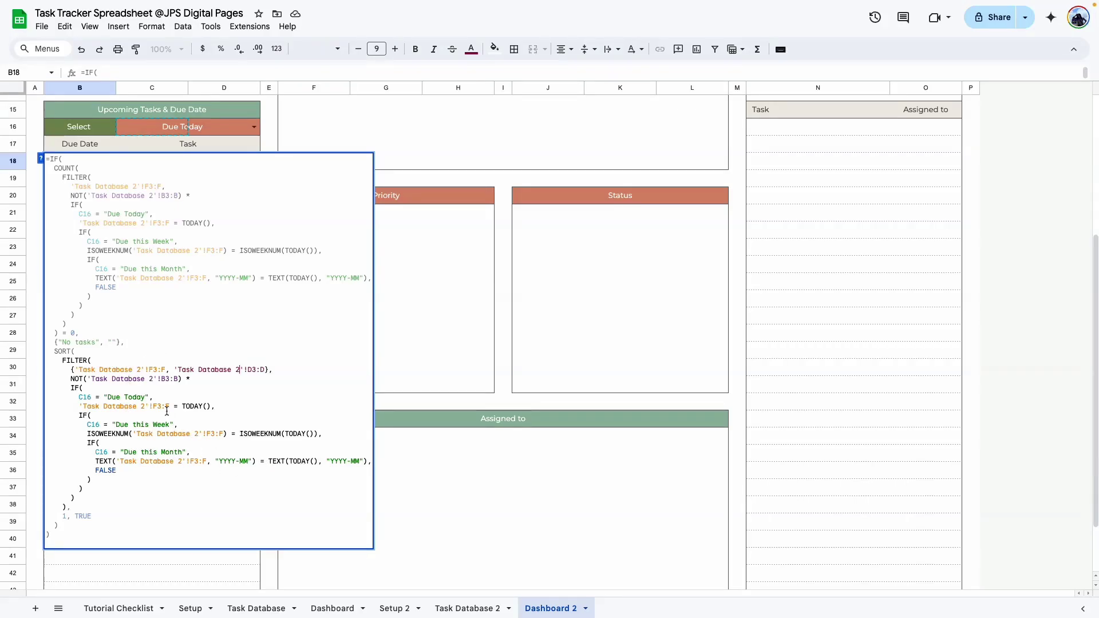
pyautogui.click(135, 371)
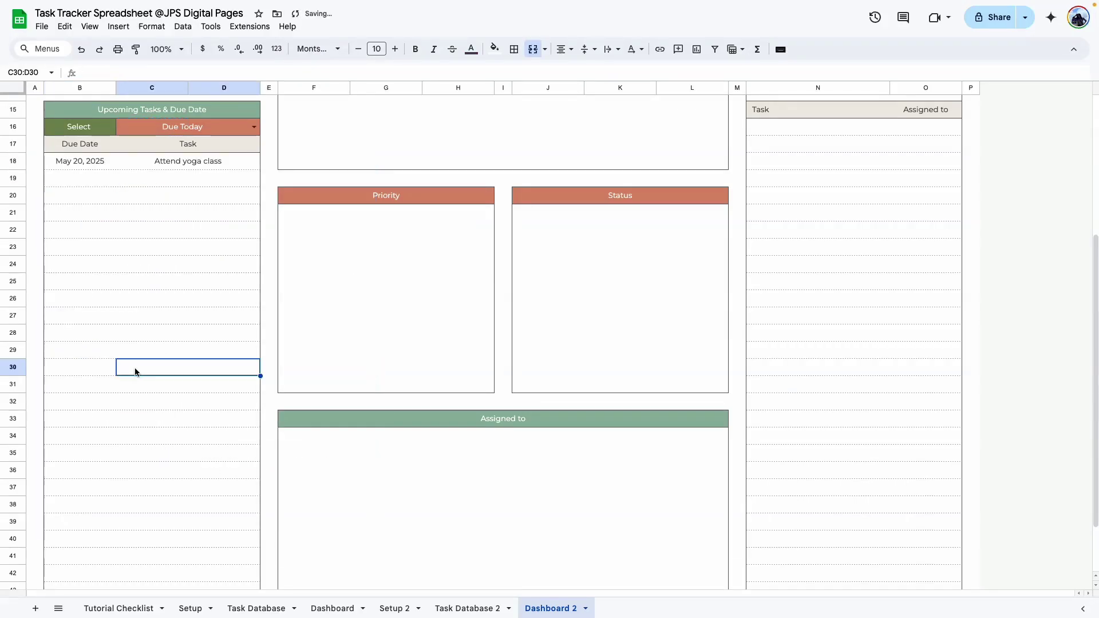
pyautogui.scroll(2, 98, 229)
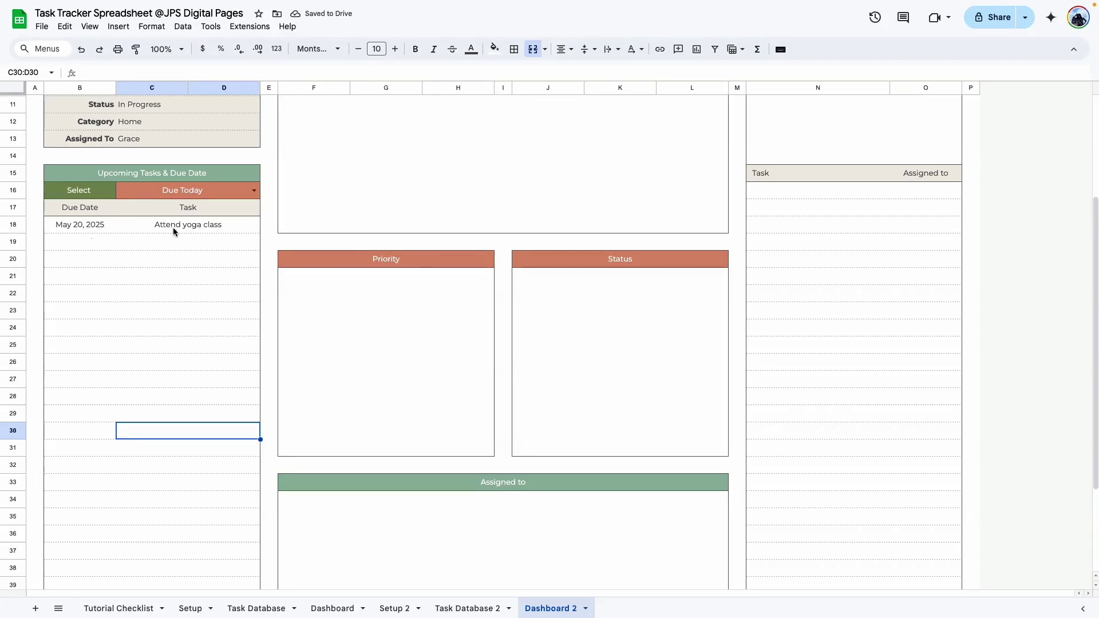
# On the Task Database 2 sheet, set the due dates of Write blog post (F12) and Plan garden layout (F13) to May 20, 2025
pyautogui.click(196, 226)
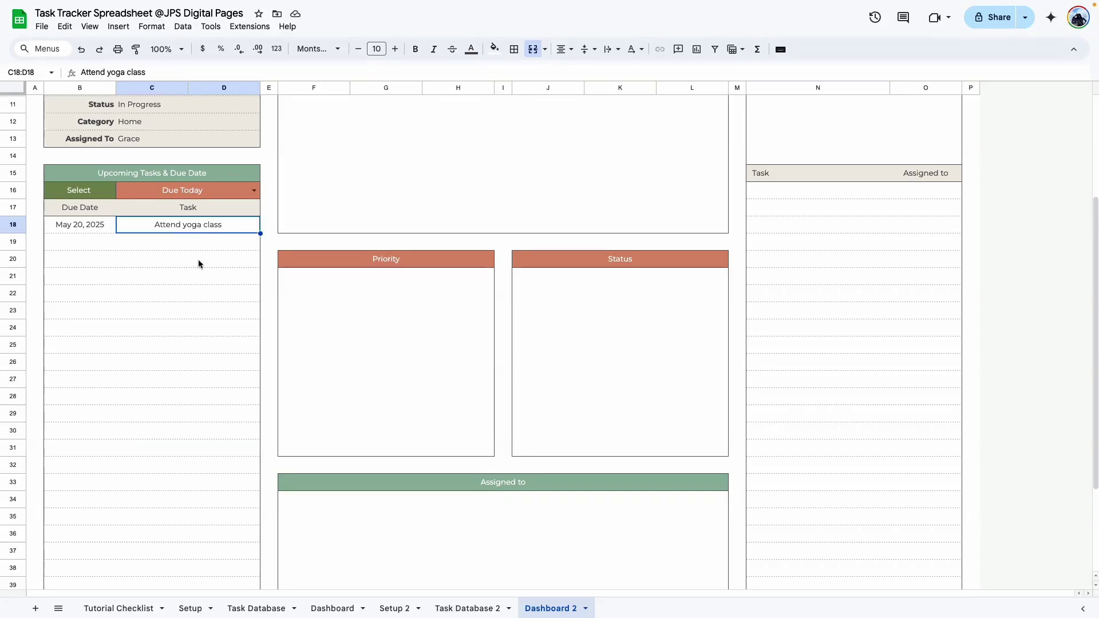
pyautogui.click(465, 611)
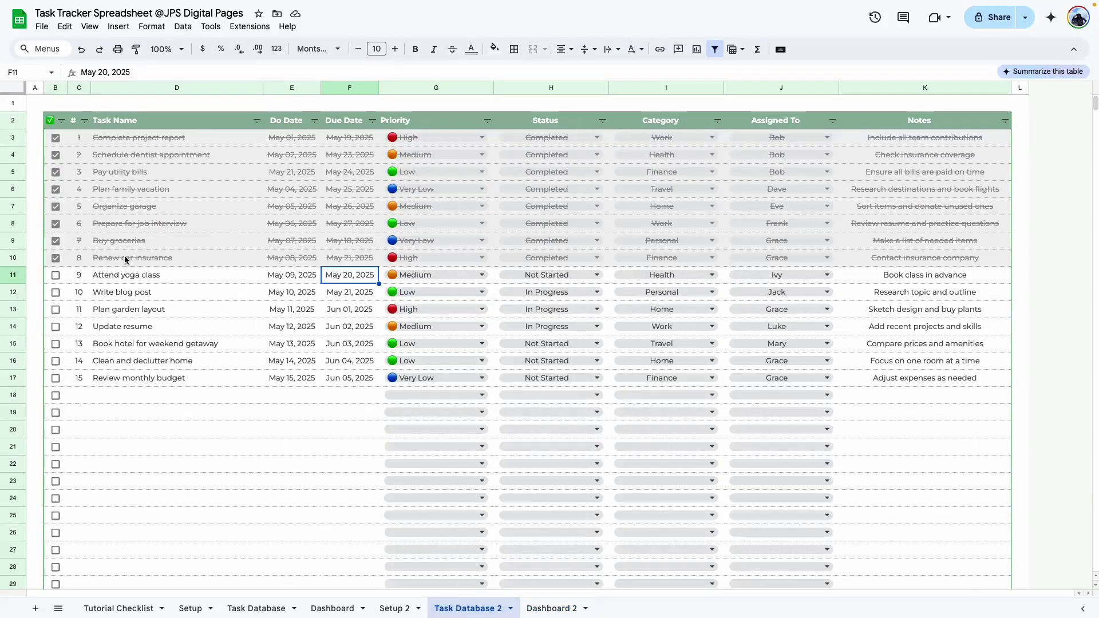
pyautogui.click(136, 276)
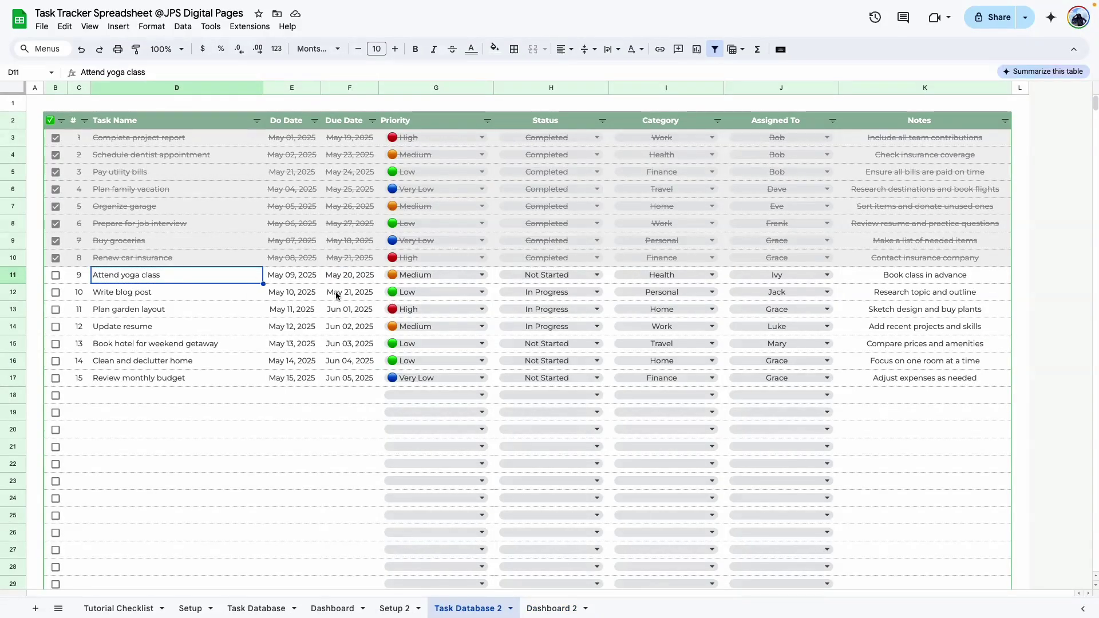
pyautogui.doubleClick(337, 295)
pyautogui.click(335, 400)
pyautogui.doubleClick(341, 312)
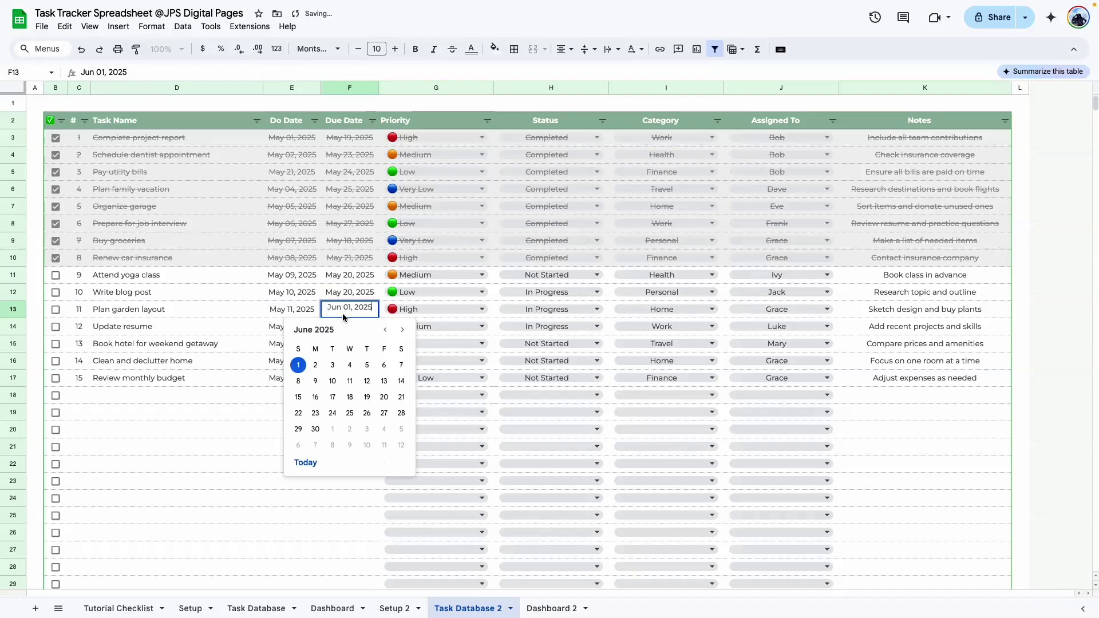
pyautogui.click(306, 462)
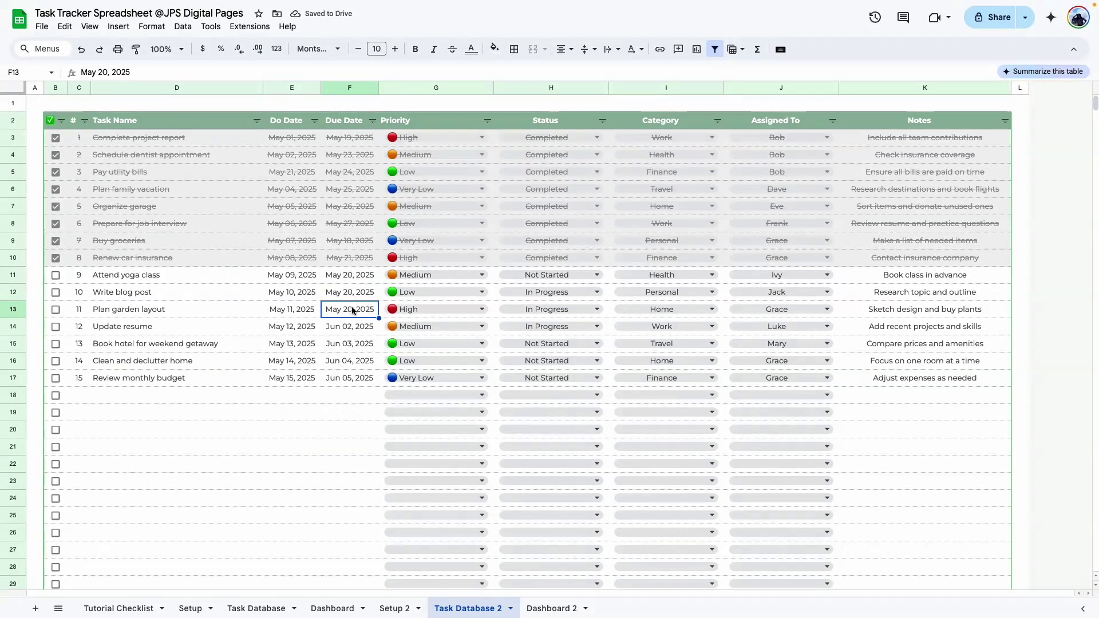
# Compare the tasks due May 20, 2025 in Task Database 2 with the Due Today list on Dashboard 2
pyautogui.click(150, 282)
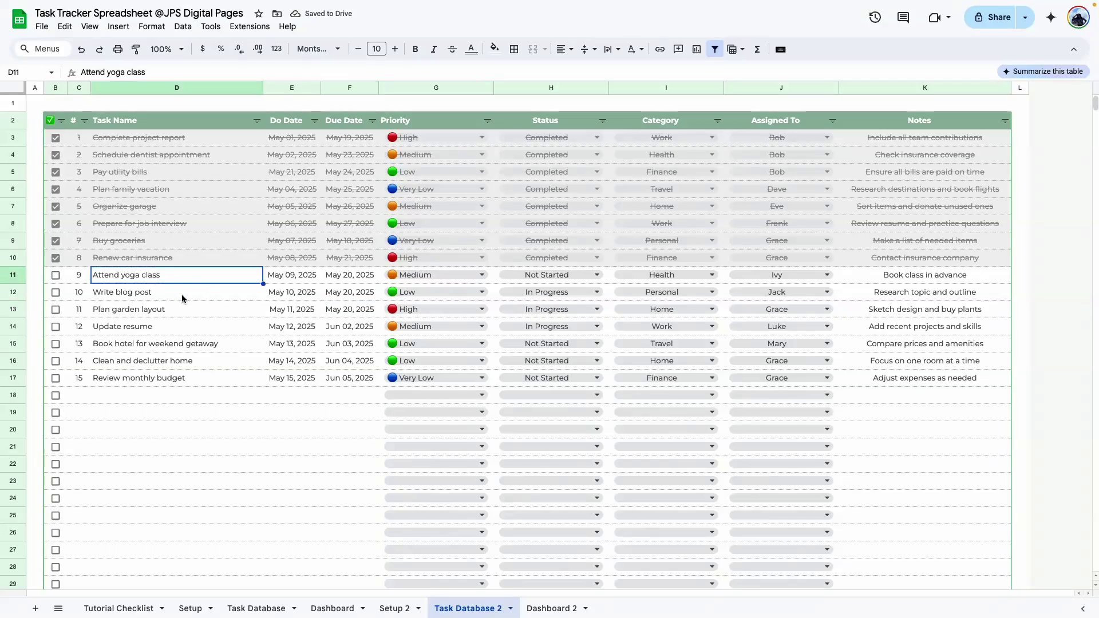
pyautogui.click(188, 296)
pyautogui.click(173, 311)
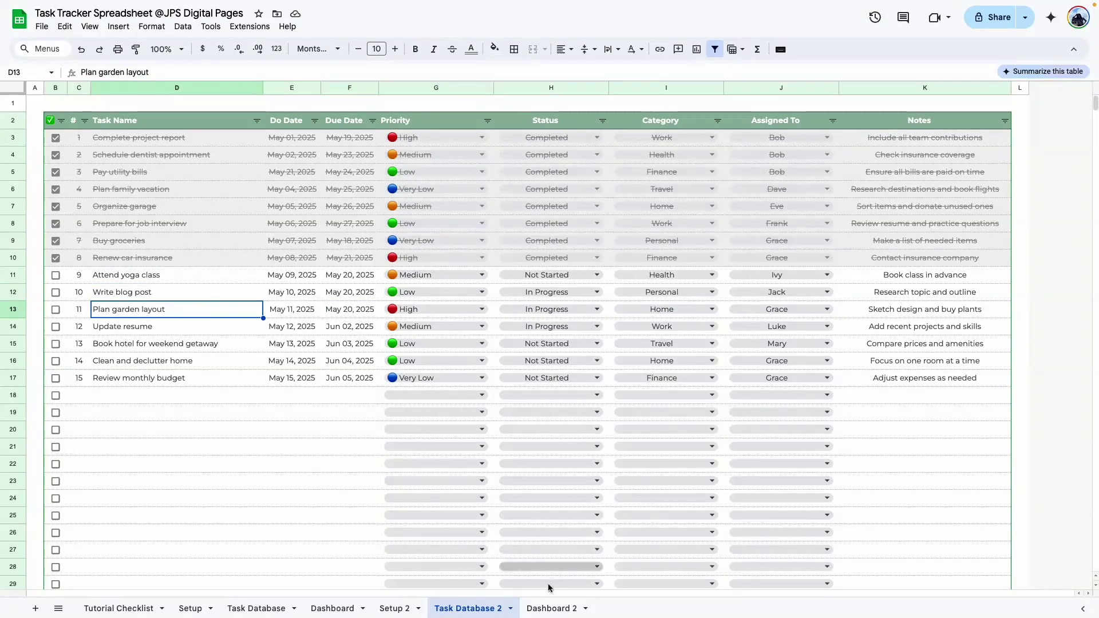
pyautogui.click(538, 609)
pyautogui.click(127, 349)
pyautogui.click(98, 240)
pyautogui.click(149, 329)
pyautogui.click(74, 224)
pyautogui.click(189, 226)
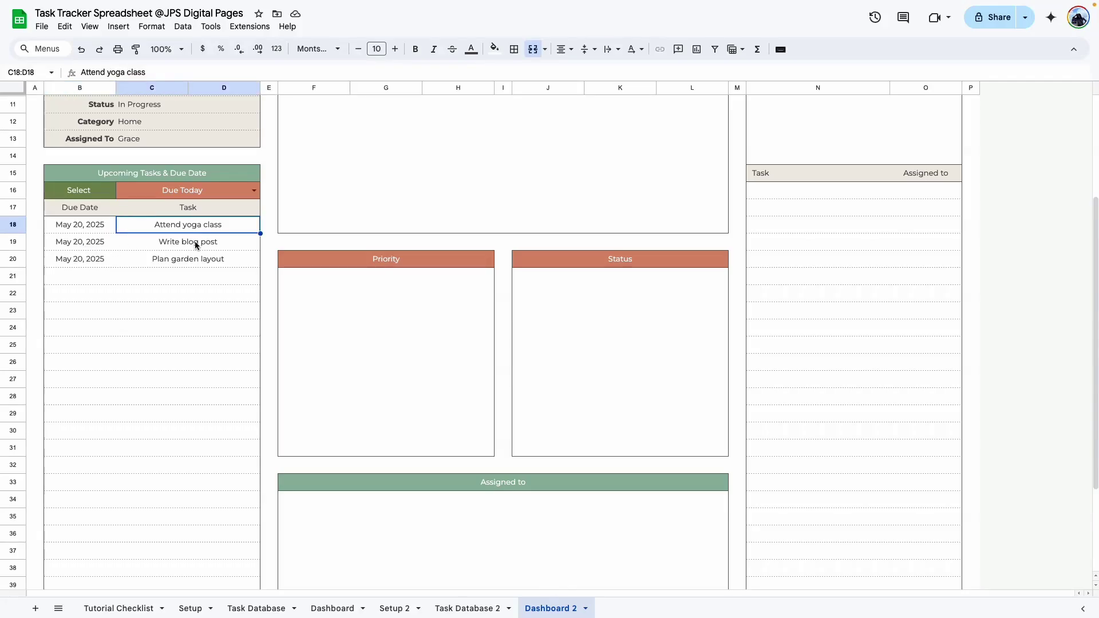
pyautogui.click(195, 243)
pyautogui.click(195, 262)
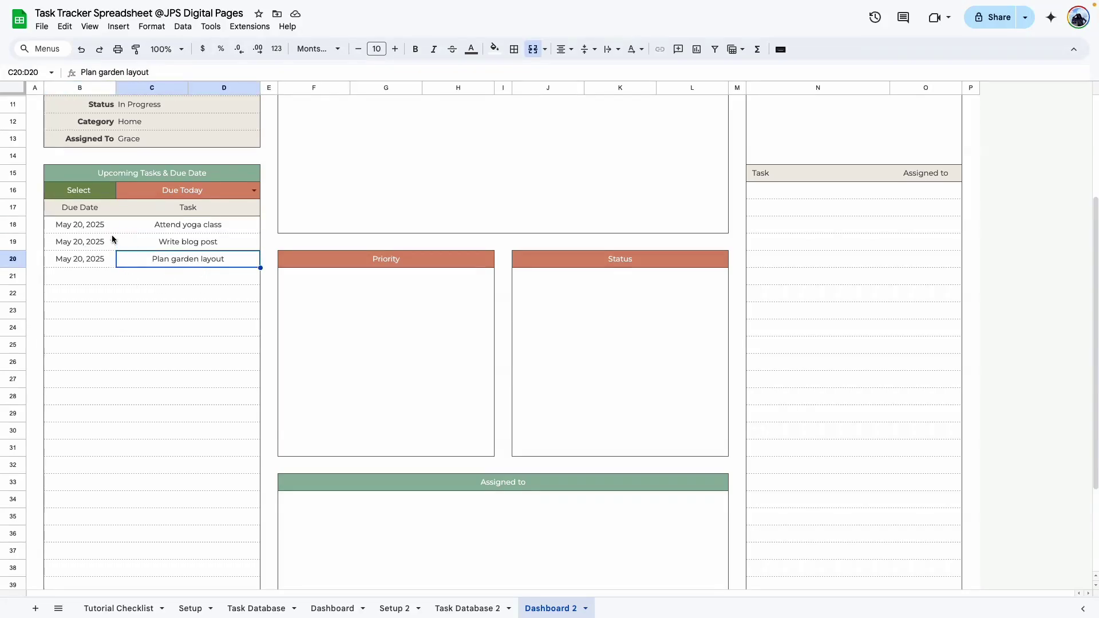
# Left-align the Task header in C17 and the task cells below it in the Upcoming Tasks & Due Date section
pyautogui.moveTo(173, 224); pyautogui.dragTo(178, 548)
pyautogui.scroll(5, 179, 548)
pyautogui.moveTo(178, 291); pyautogui.dragTo(200, 538)
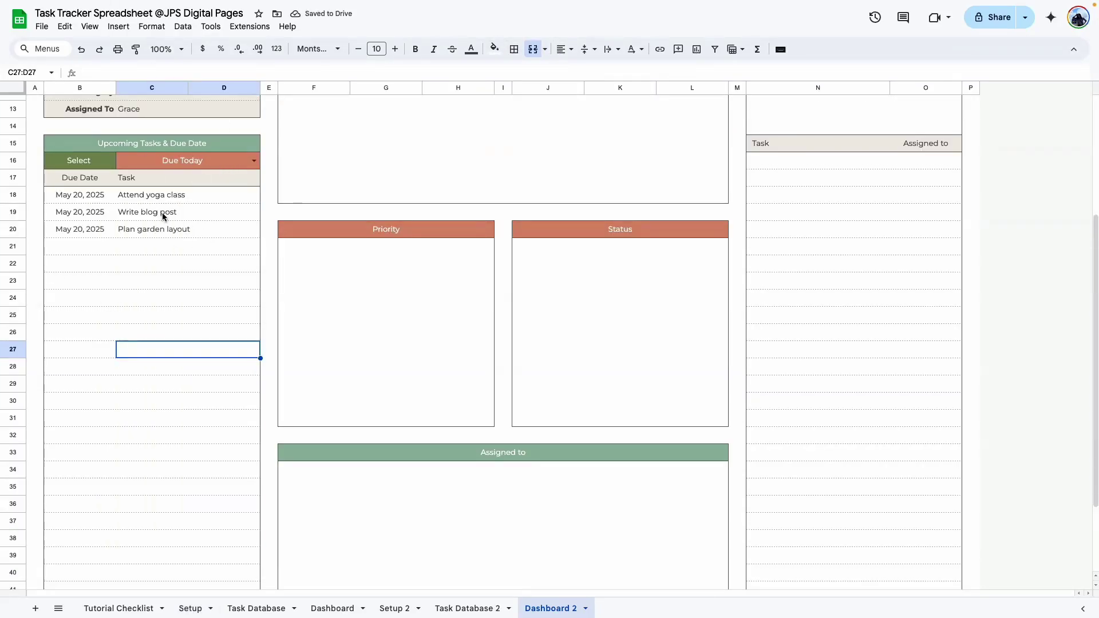
# Make the Due Date and Task headers in B17:D17 bold
pyautogui.moveTo(80, 179); pyautogui.dragTo(193, 180)
pyautogui.click(415, 49)
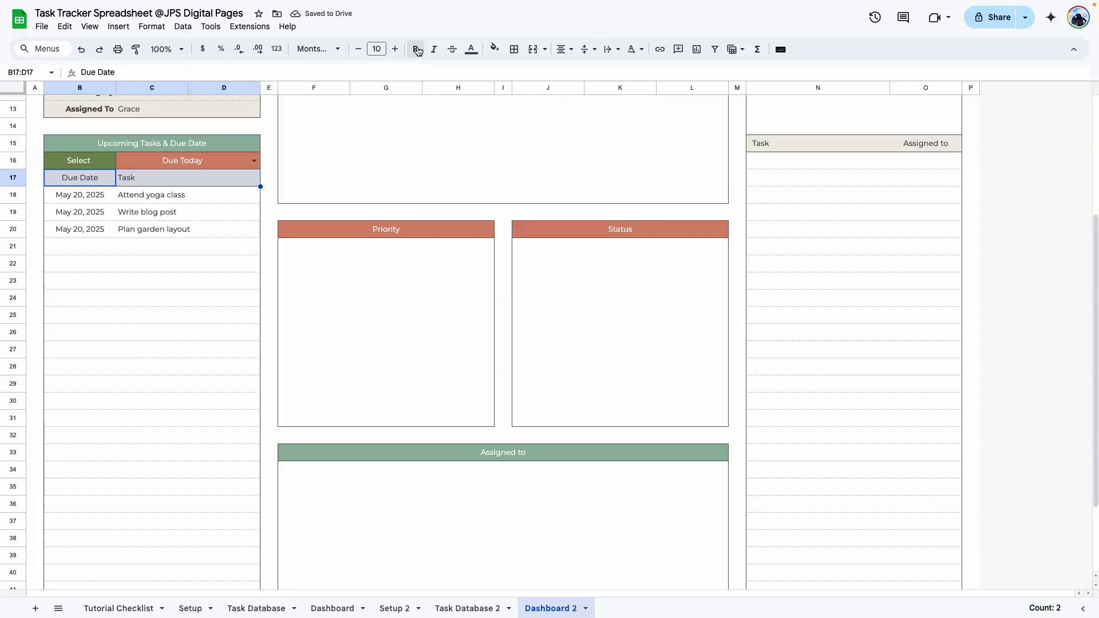
pyautogui.click(156, 319)
# Choose Due This Week in the C16 dropdown and check the dates and tasks listed from row 18 down
pyautogui.scroll(4, 160, 312)
pyautogui.scroll(-2, 256, 333)
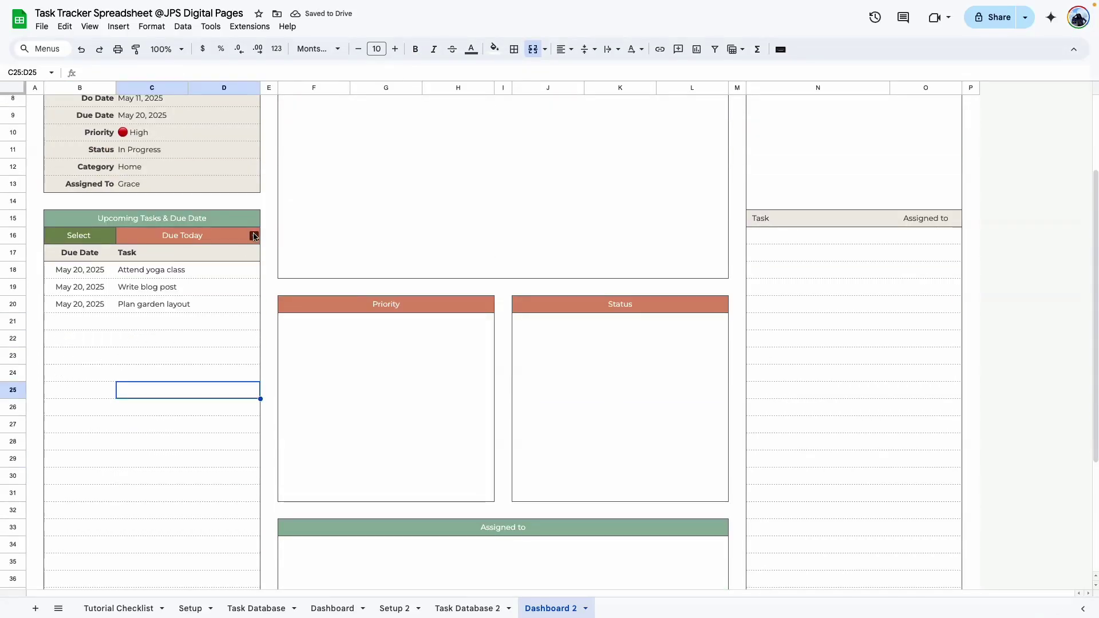
pyautogui.click(254, 239)
pyautogui.click(152, 267)
pyautogui.click(208, 415)
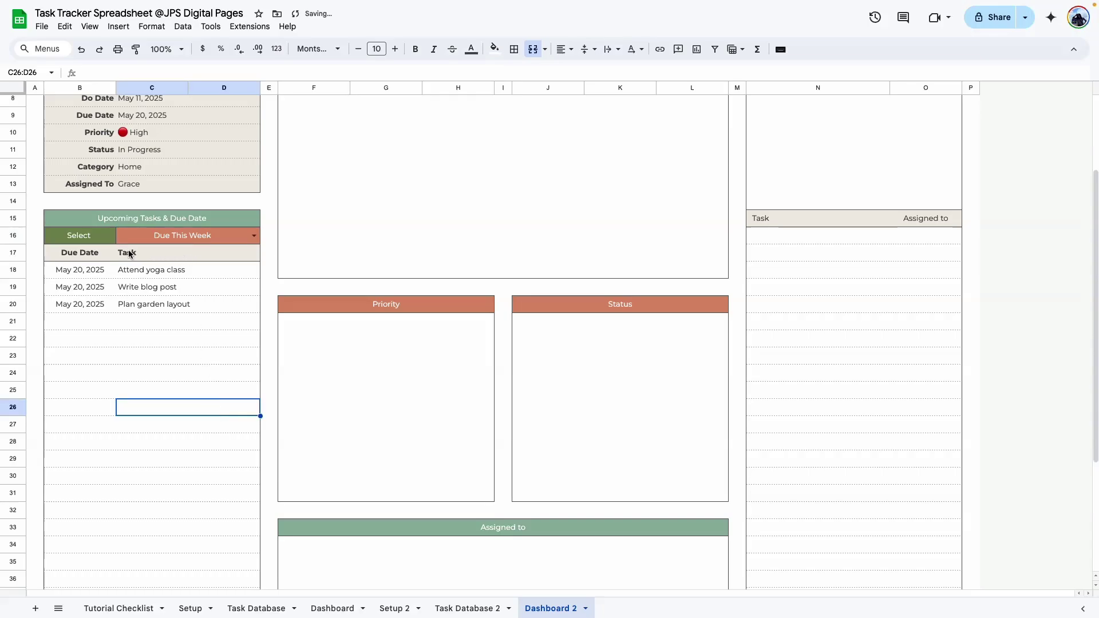
pyautogui.moveTo(88, 268); pyautogui.dragTo(218, 305)
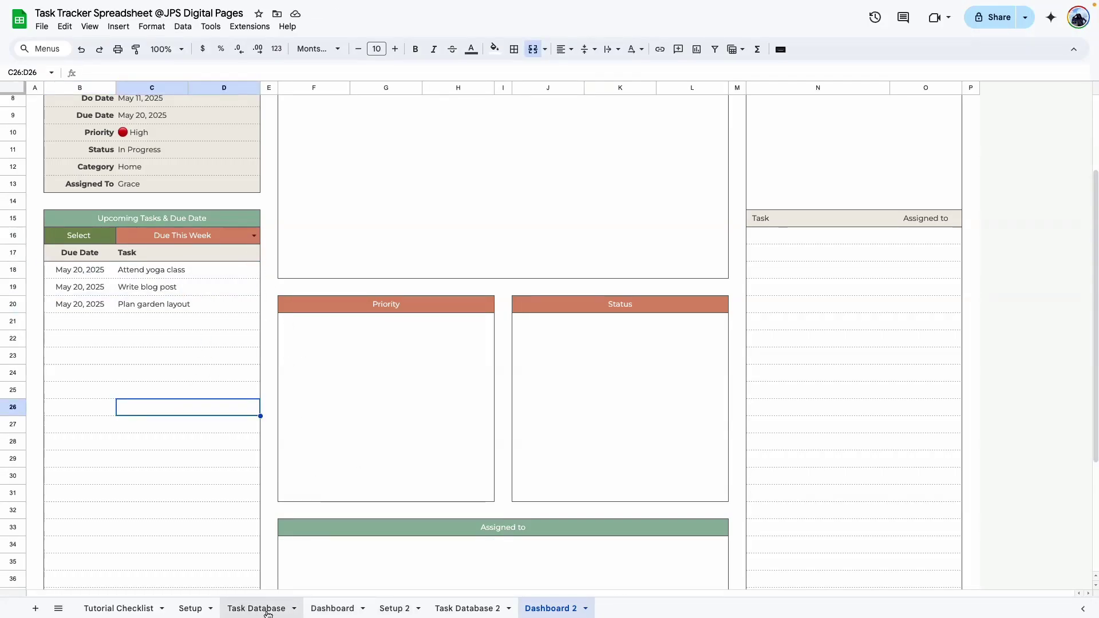
# In Task Database 2, fill F14:F16 with the due dates May 21 to May 23, 2025, and check the list on Dashboard 2
pyautogui.click(458, 608)
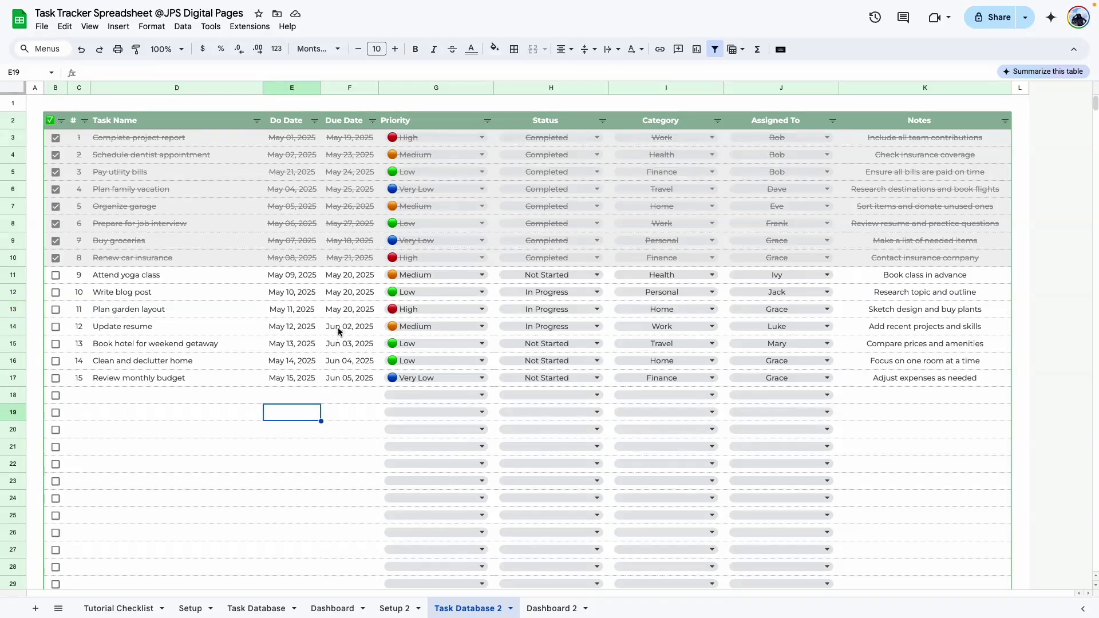
pyautogui.click(350, 312)
pyautogui.moveTo(379, 319); pyautogui.dragTo(360, 368)
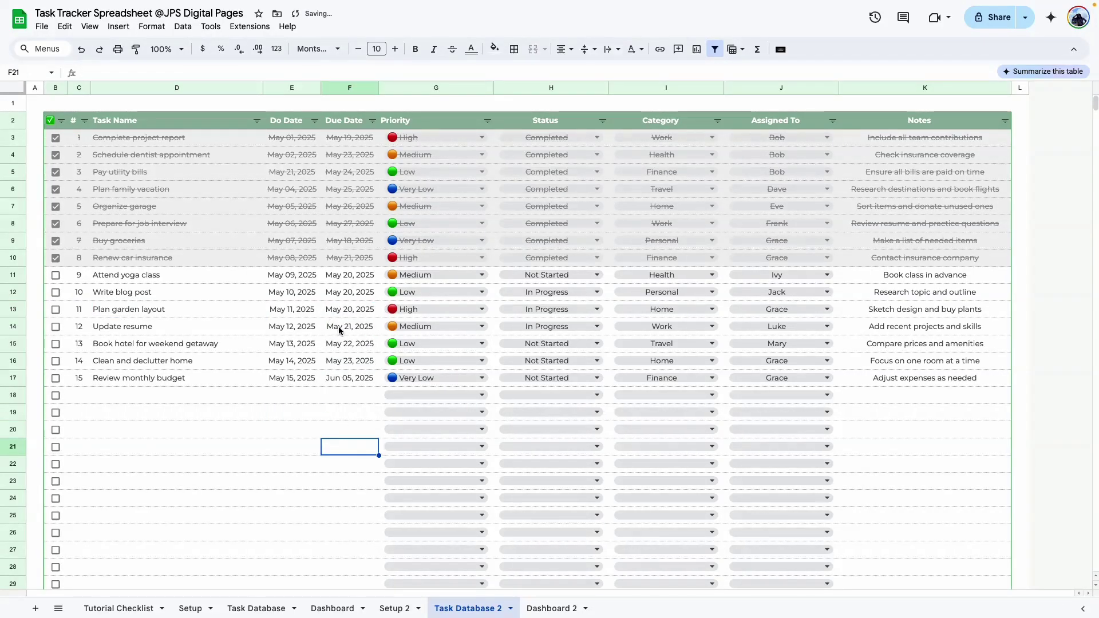
pyautogui.click(536, 607)
pyautogui.click(187, 440)
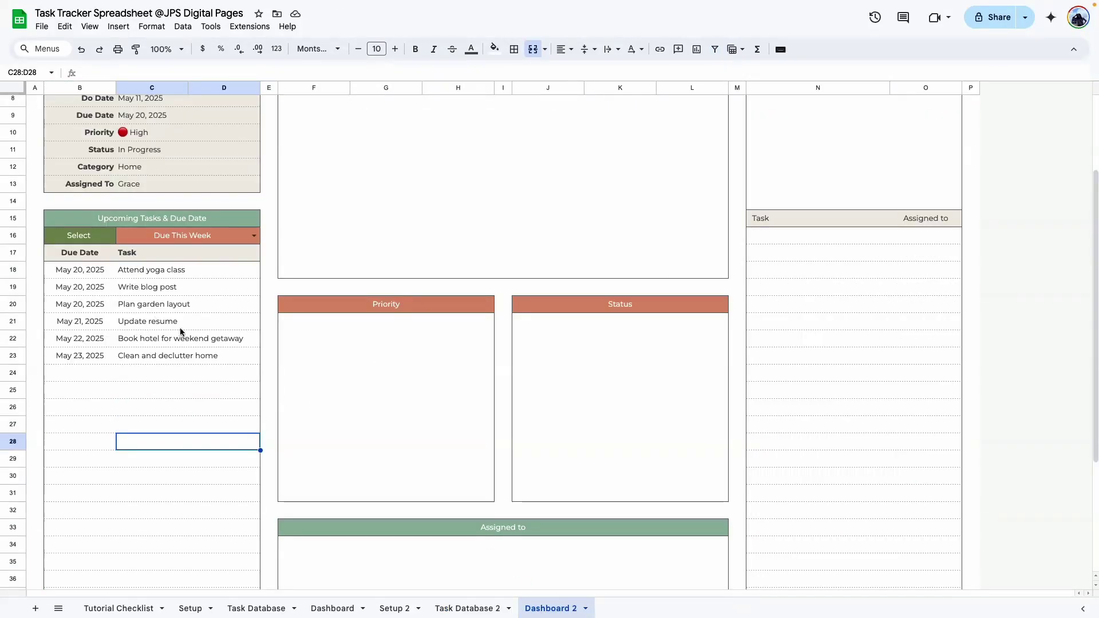
# Set the due date of Review monthly budget in F17 of Task Database 2 to May 29, 2025, and return to Dashboard 2
pyautogui.click(468, 608)
pyautogui.doubleClick(346, 378)
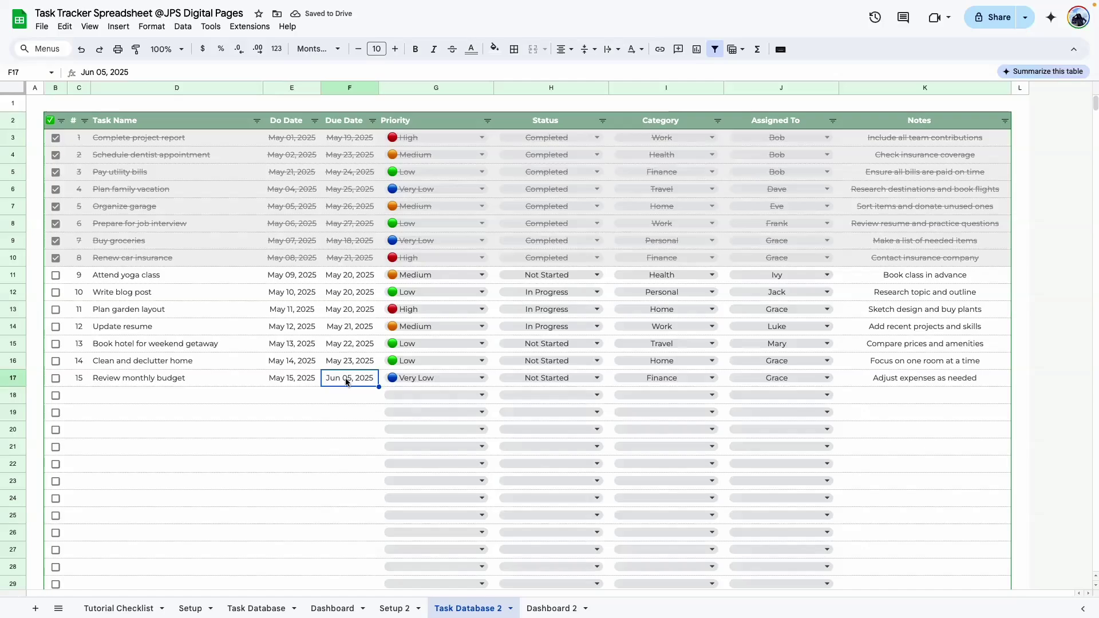
pyautogui.click(386, 399)
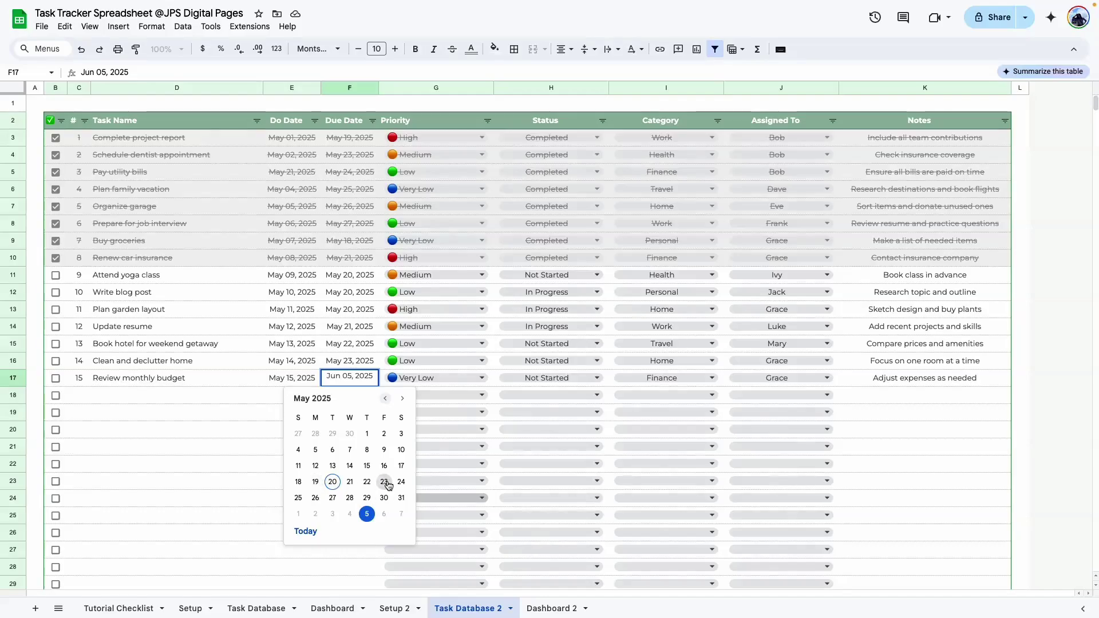
pyautogui.click(367, 498)
pyautogui.click(298, 461)
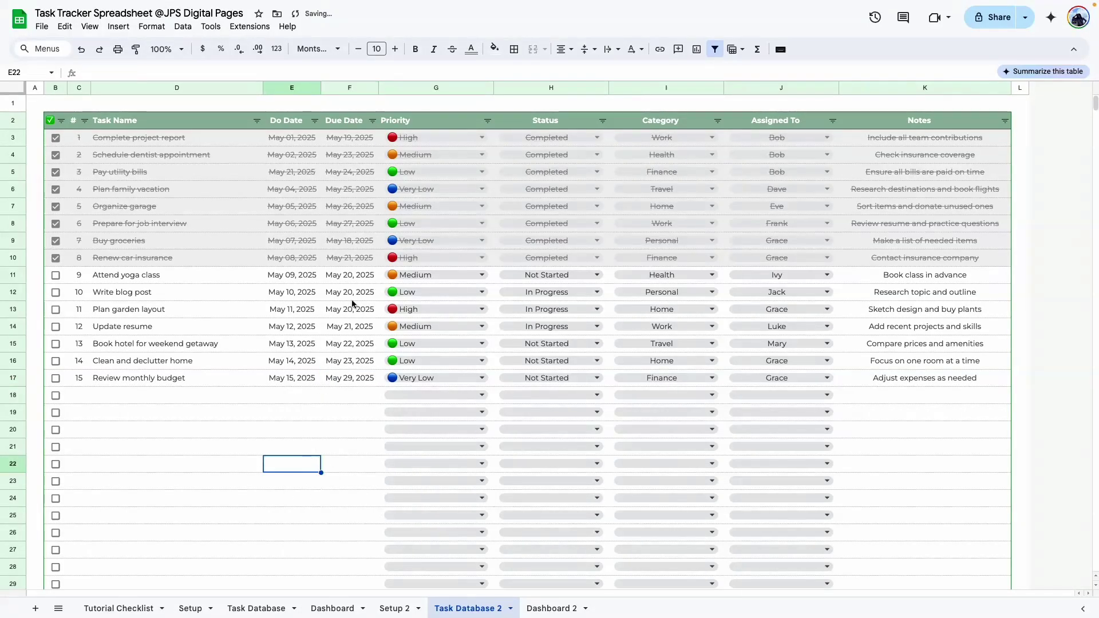
pyautogui.click(551, 608)
pyautogui.click(151, 438)
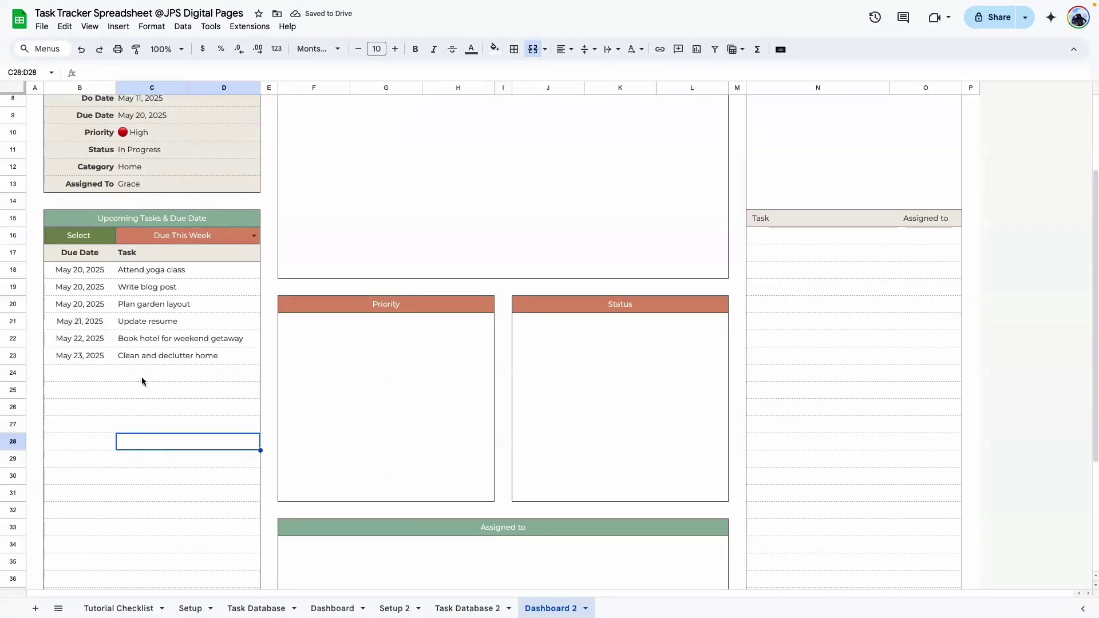
# Choose Due This Month in the C16 dropdown and check the end of the task list in row 24
pyautogui.click(253, 236)
pyautogui.click(231, 287)
pyautogui.click(84, 378)
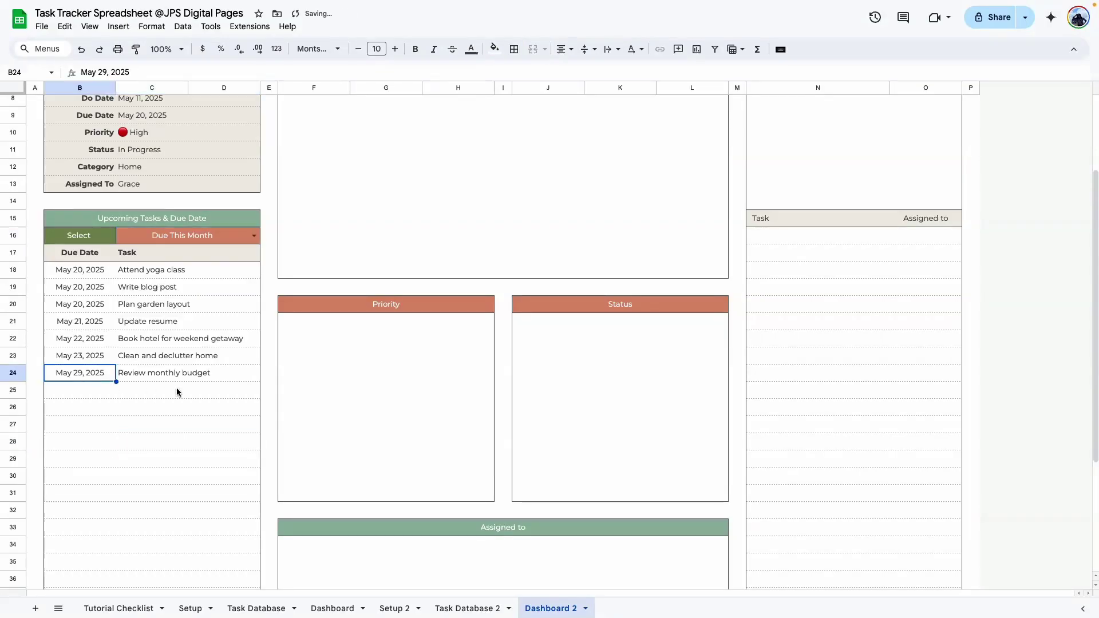
pyautogui.click(172, 402)
# Choose Due Today in the C16 dropdown and review the full formula in B18 without changing it
pyautogui.click(253, 240)
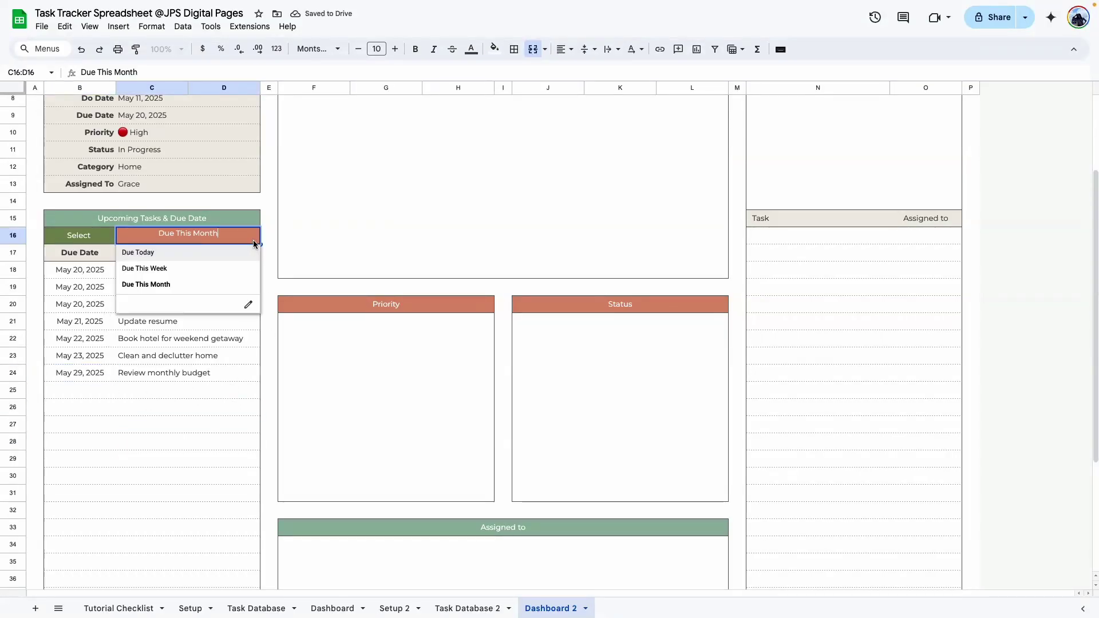
pyautogui.click(147, 250)
pyautogui.doubleClick(99, 274)
pyautogui.scroll(-8, 217, 418)
pyautogui.scroll(-1, 217, 417)
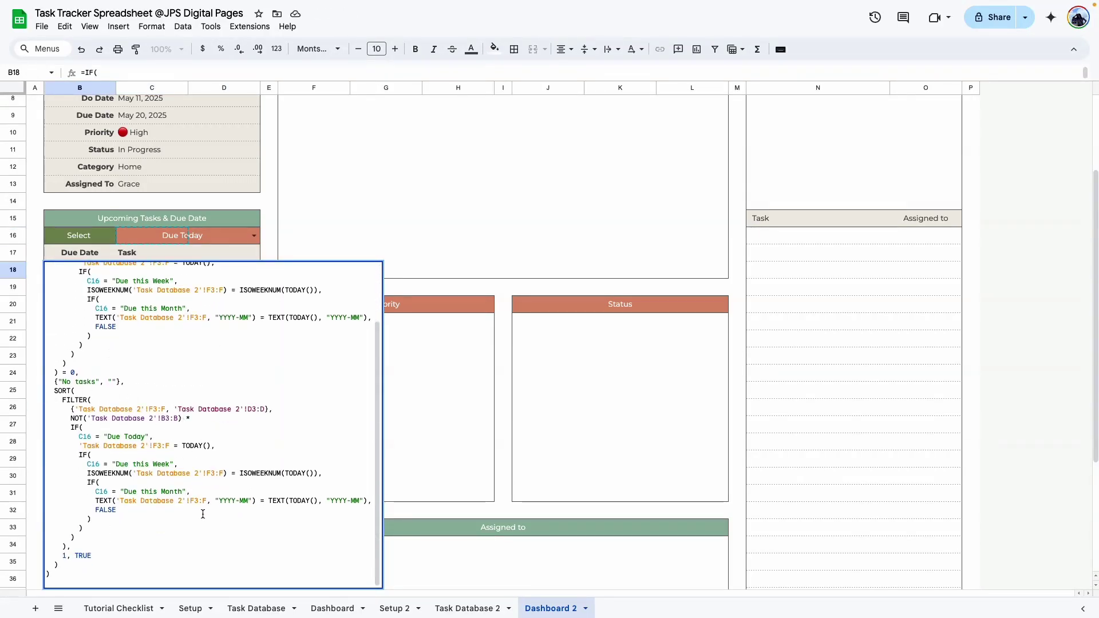
pyautogui.scroll(3, 197, 481)
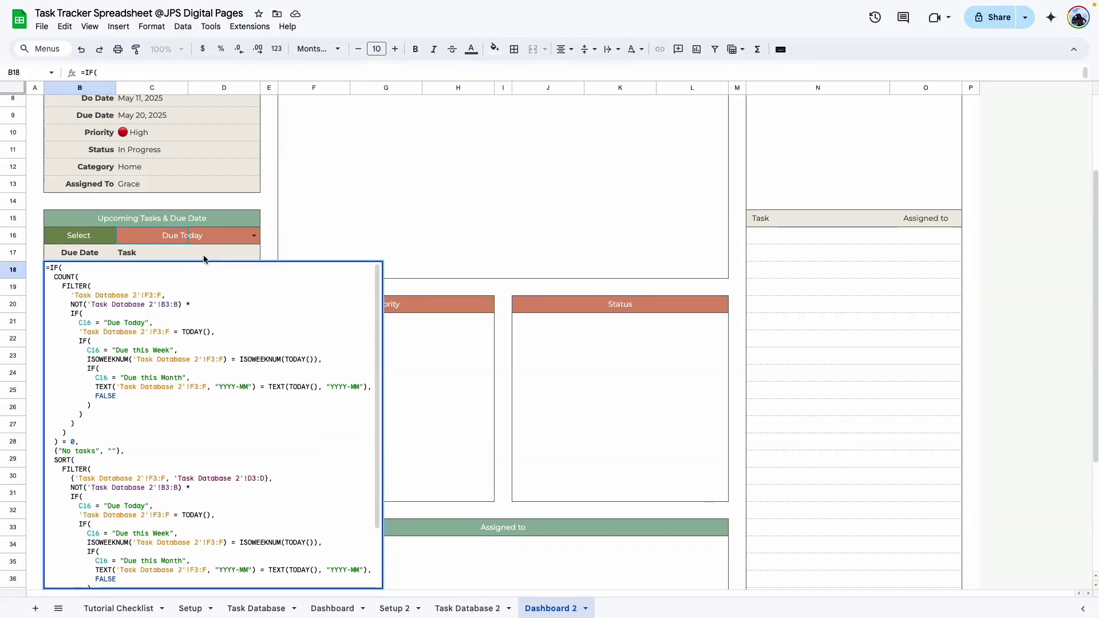
pyautogui.click(269, 220)
# Compare the empty Upcoming Tasks & Assignment section on Dashboard 2 with the chart and task list in the original Dashboard
pyautogui.scroll(3, 393, 450)
pyautogui.click(269, 481)
pyautogui.scroll(-1, 637, 476)
pyautogui.scroll(-5, 637, 476)
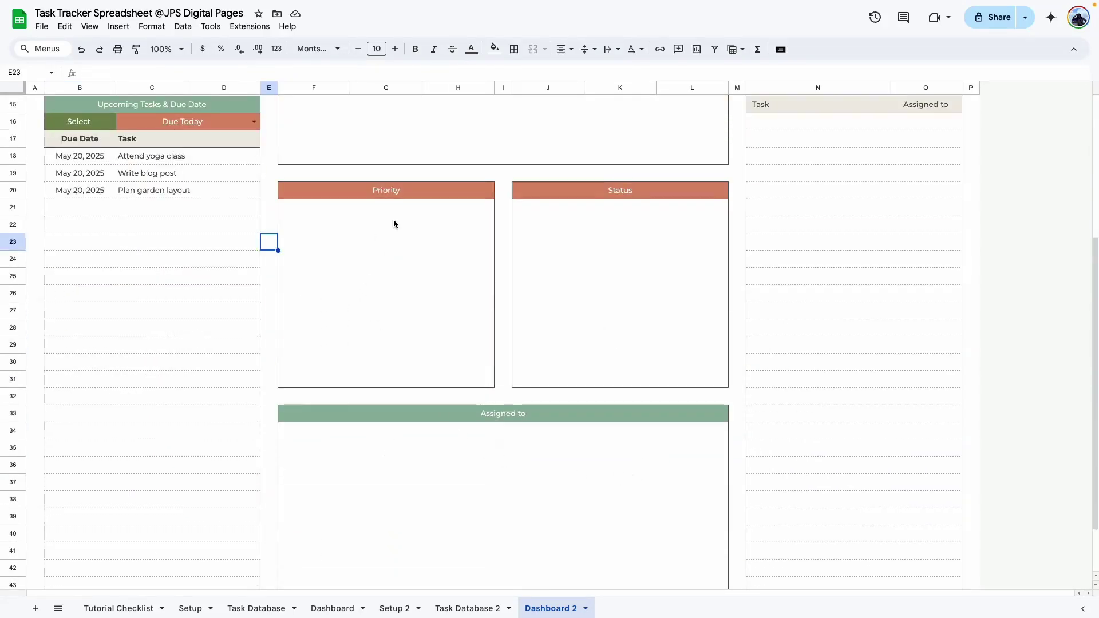
pyautogui.scroll(5, 565, 351)
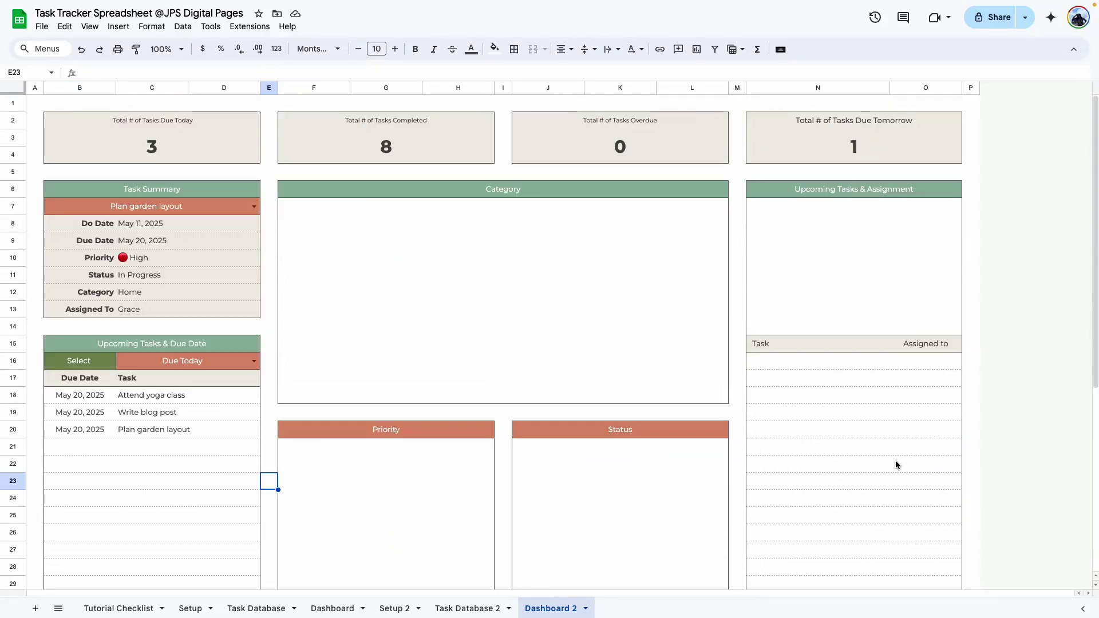
pyautogui.click(857, 316)
pyautogui.click(799, 430)
pyautogui.scroll(-1, 785, 361)
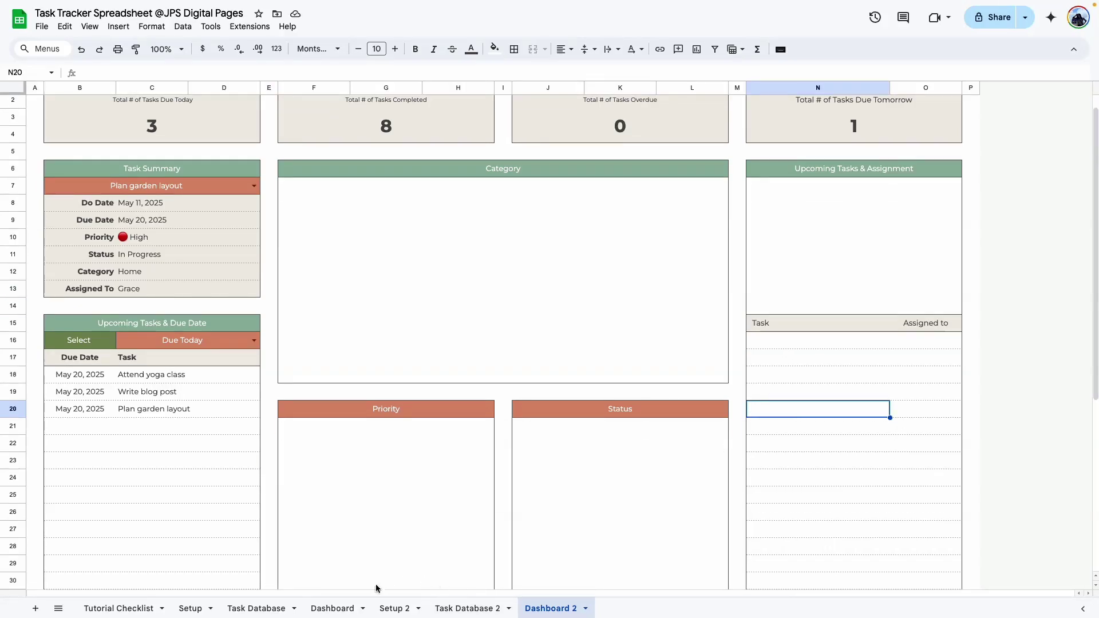
pyautogui.click(332, 608)
pyautogui.click(827, 315)
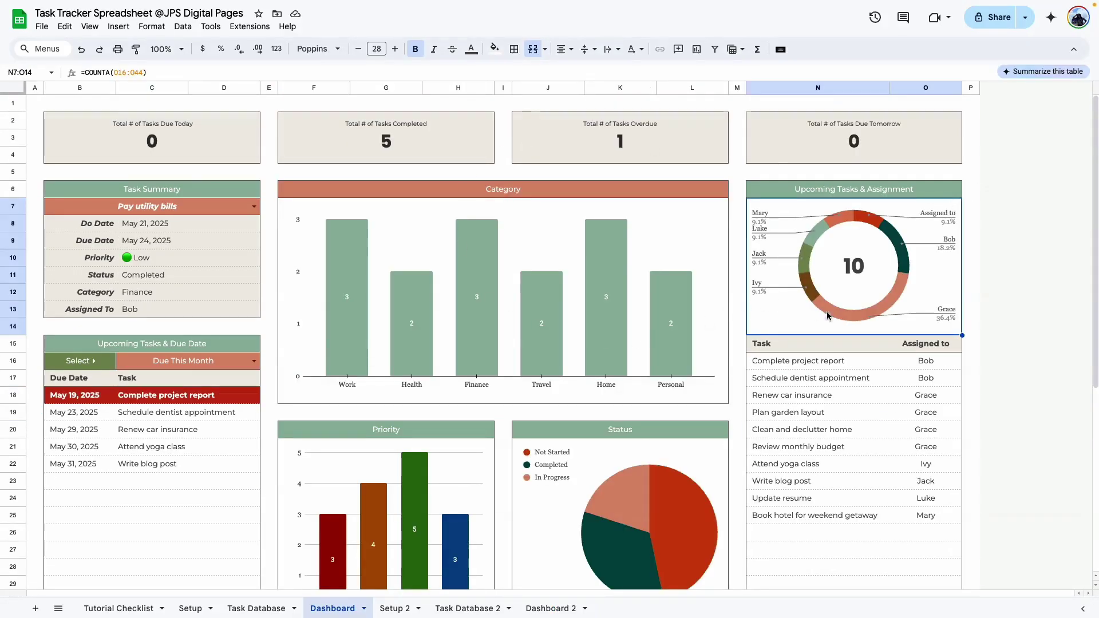
pyautogui.moveTo(812, 362); pyautogui.dragTo(939, 537)
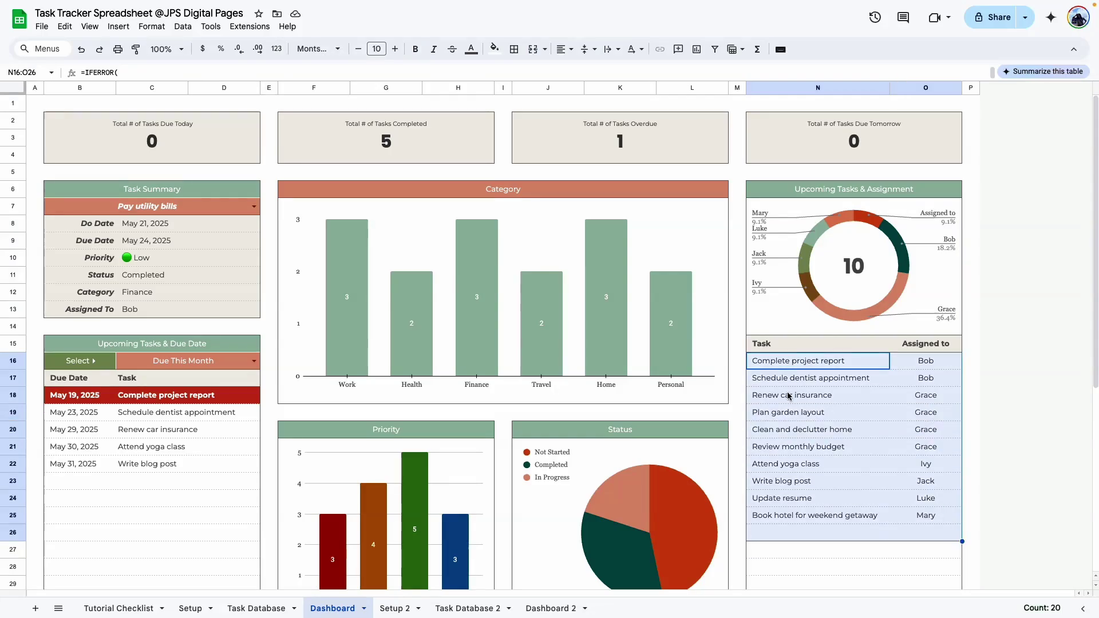
pyautogui.click(788, 396)
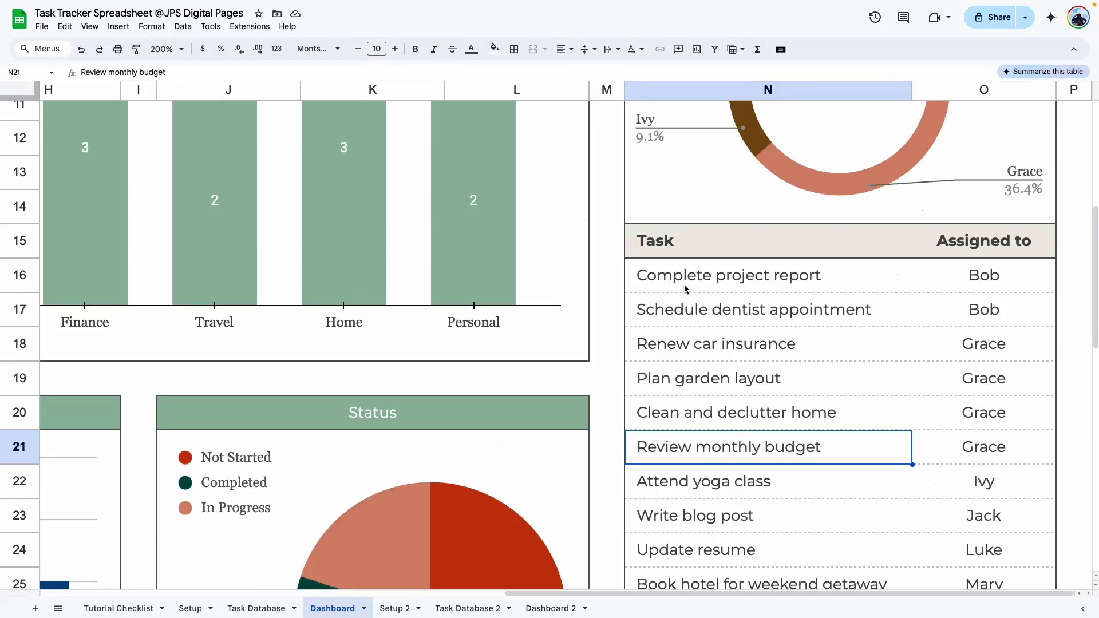
# Inspect the formula in N16 of the original Dashboard and check which Task Database columns it refers to, including Assigned To
pyautogui.doubleClick(686, 280)
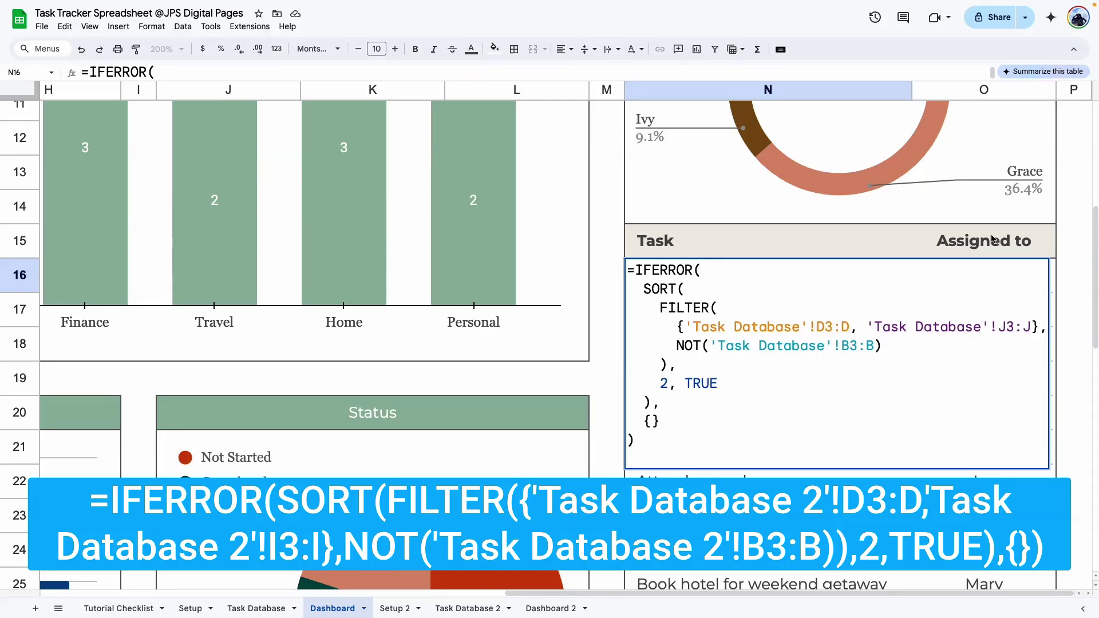
pyautogui.click(276, 608)
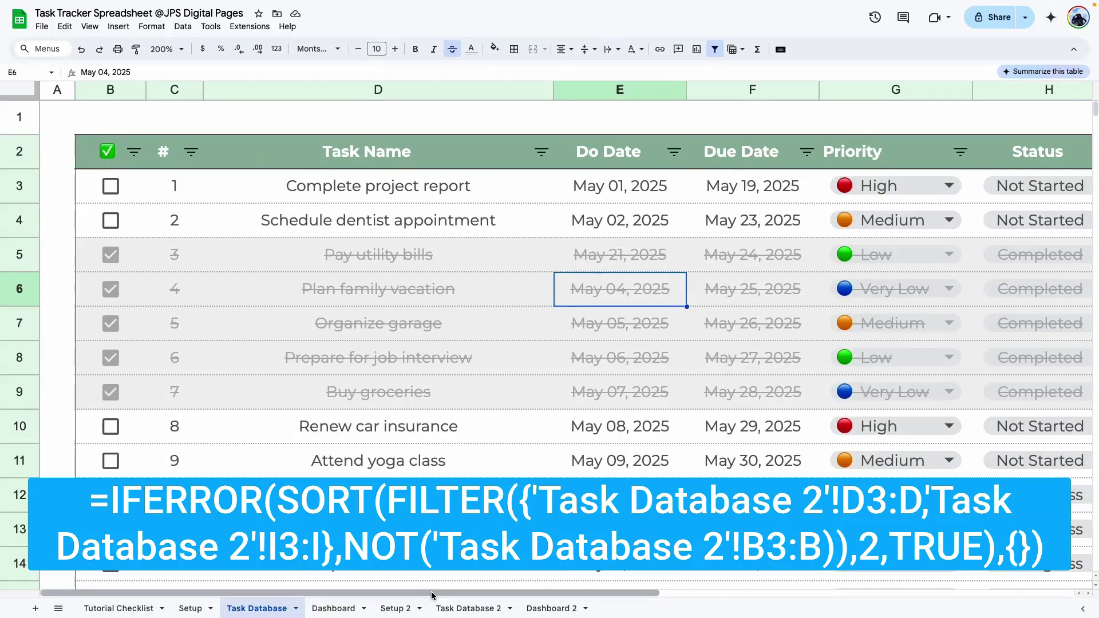
pyautogui.hscroll(10, 835, 580)
pyautogui.hscroll(1, 835, 580)
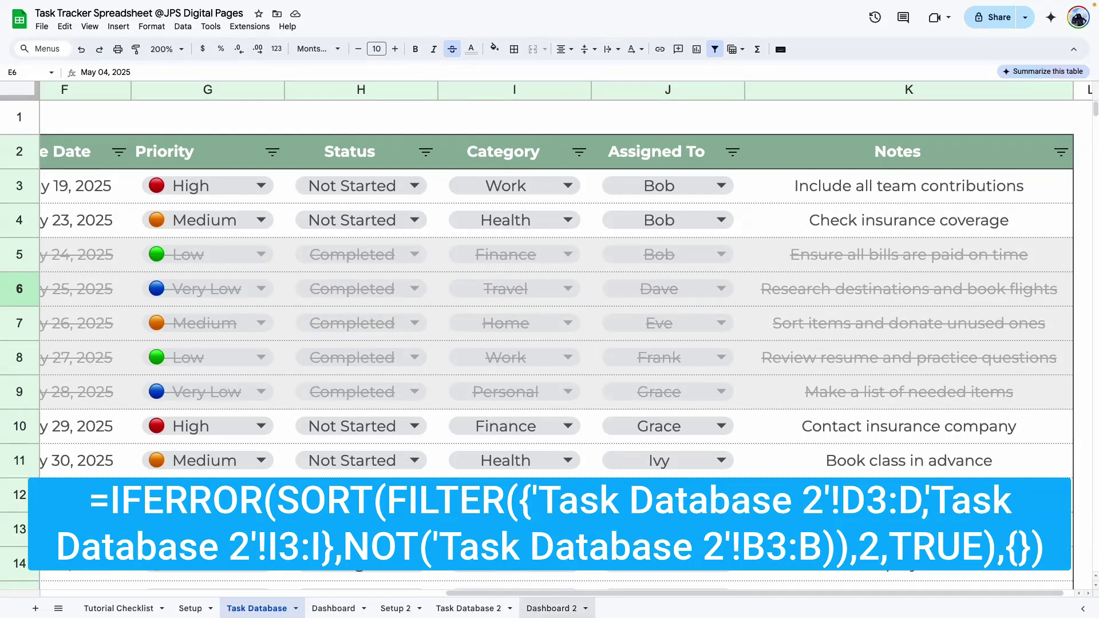
pyautogui.click(331, 610)
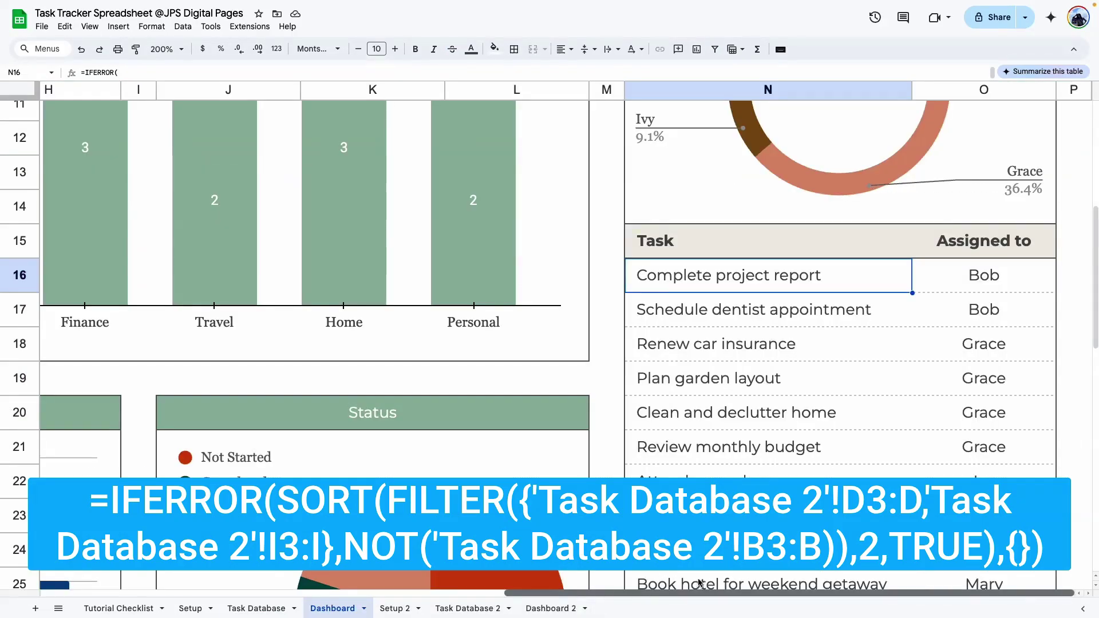
# Copy the full IFERROR(SORT(FILTER())) formula from N16 of the original Dashboard into N16 of Dashboard 2
pyautogui.doubleClick(720, 283)
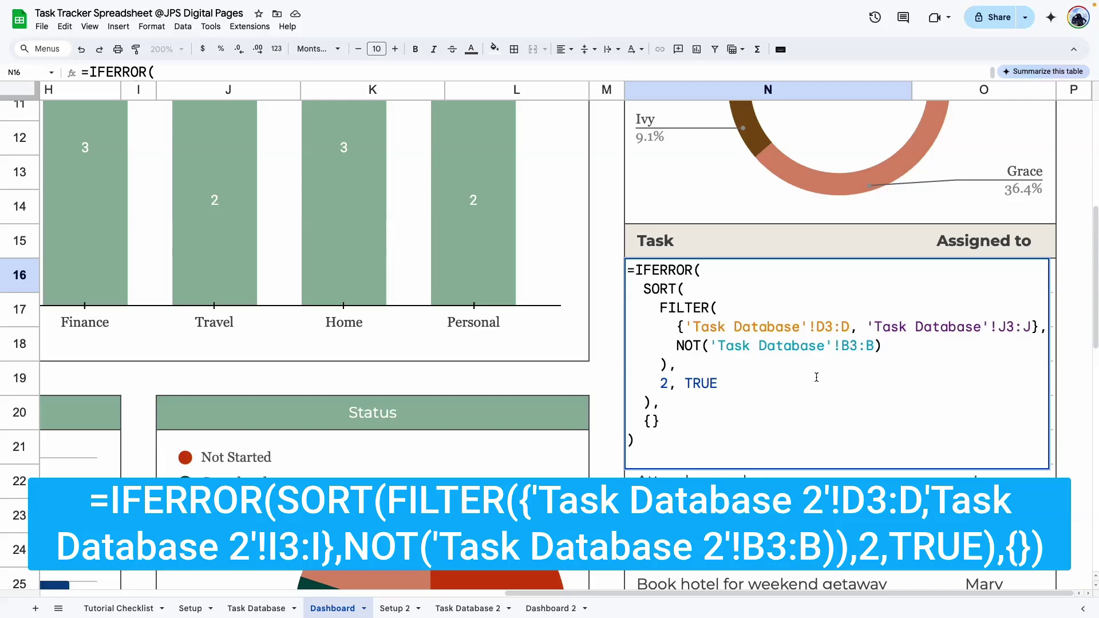
pyautogui.click(642, 550)
pyautogui.click(538, 609)
pyautogui.moveTo(553, 594); pyautogui.dragTo(1025, 594)
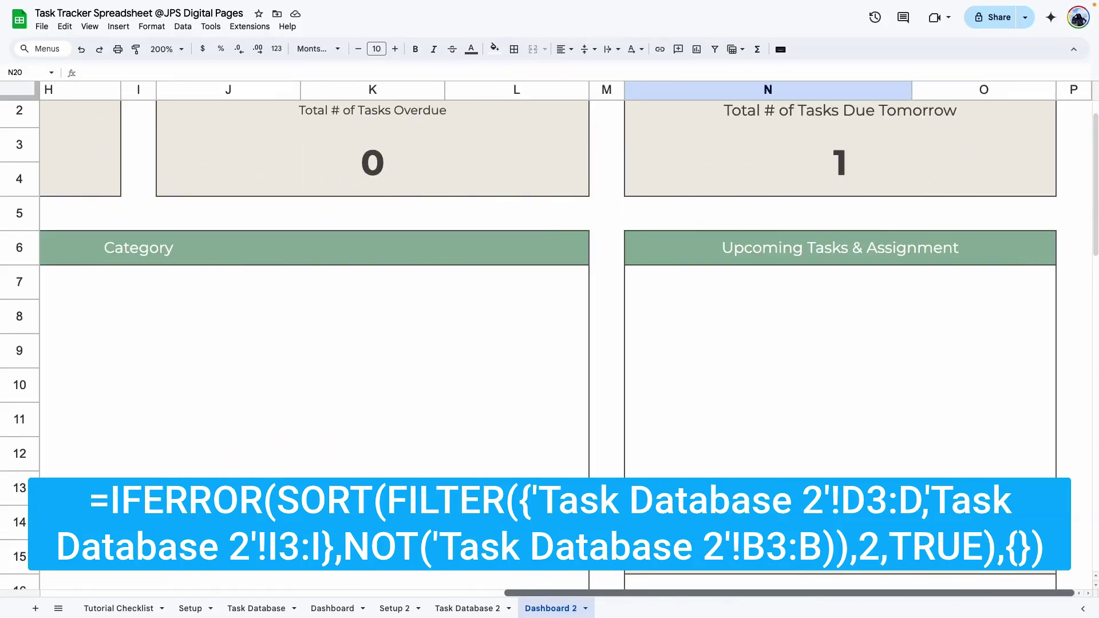
pyautogui.scroll(-8, 723, 437)
pyautogui.doubleClick(658, 149)
pyautogui.write("=IFERROR(   SORT(     FILTER(       {'Task Database'!D3:D, 'Task Database'!J3:J},       NOT('Task Database'!B3:B)     ),     2, TRUE   ),   {} )")
# Change all three sheet references in the N16 formula to 'Task Database 2' and enter it
pyautogui.click(800, 199)
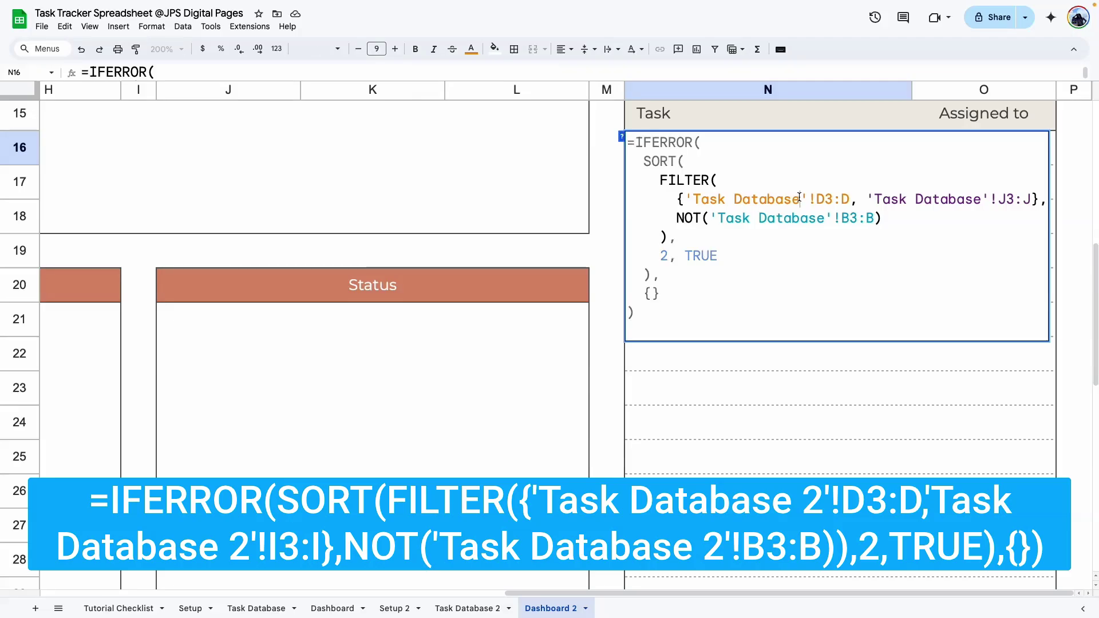
pyautogui.write('2')
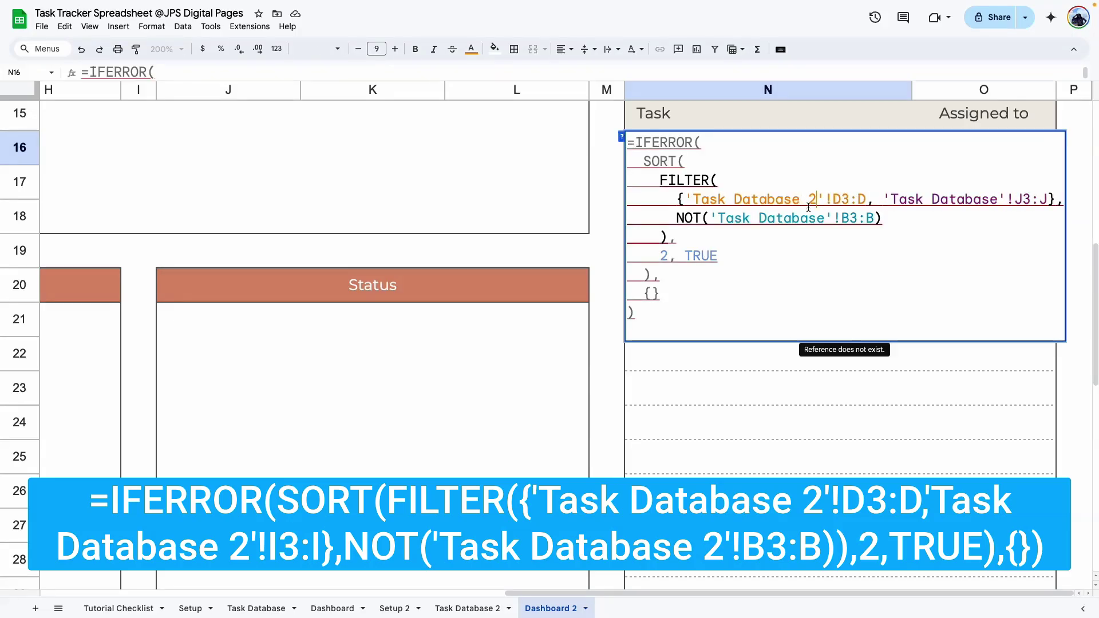
pyautogui.write(' 2')
pyautogui.click(998, 199)
pyautogui.write('2')
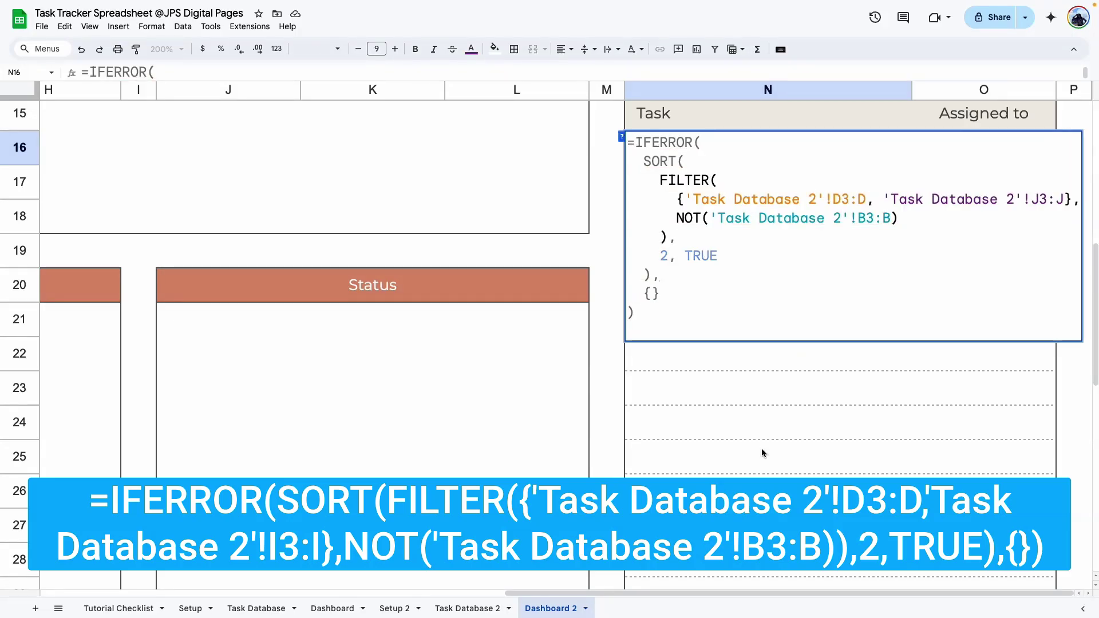
pyautogui.press('Return')
pyautogui.click(827, 395)
# Make the Task and Assigned to headers in N15:O15 bold
pyautogui.scroll(3, 741, 212)
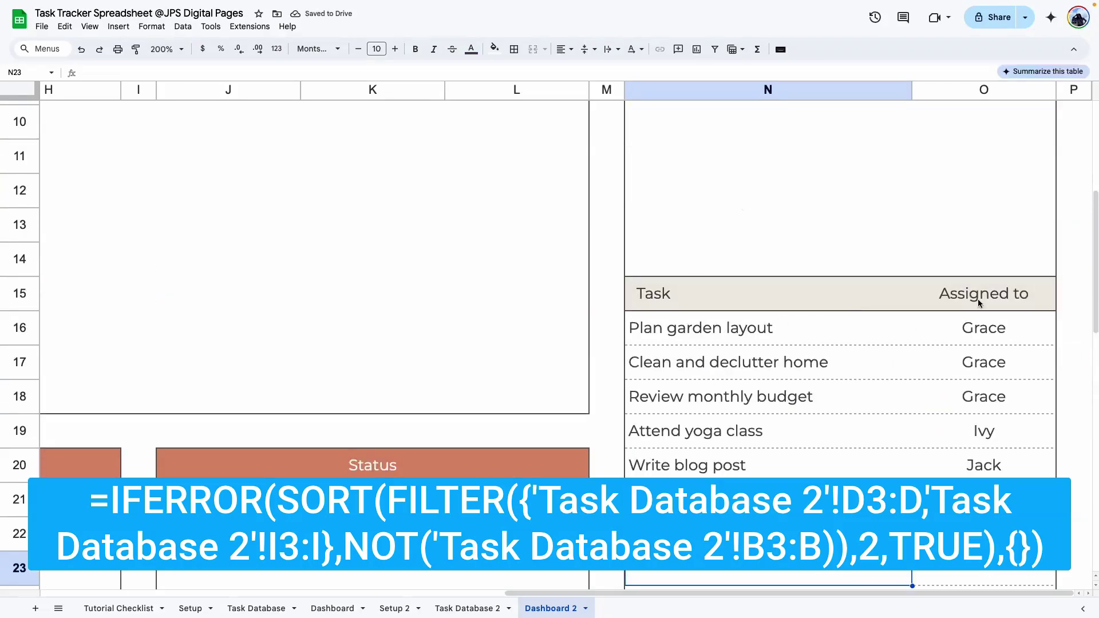
pyautogui.moveTo(1002, 295); pyautogui.dragTo(669, 296)
pyautogui.click(419, 49)
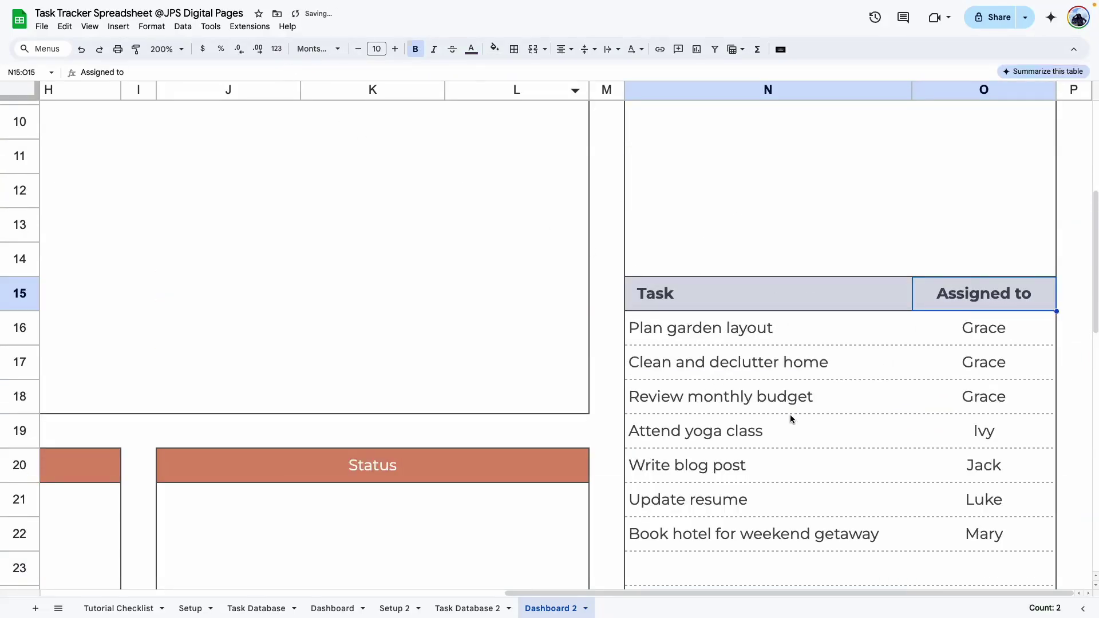
pyautogui.scroll(-2, 790, 417)
pyautogui.press('Down')
pyautogui.press('Down')
pyautogui.press('Down')
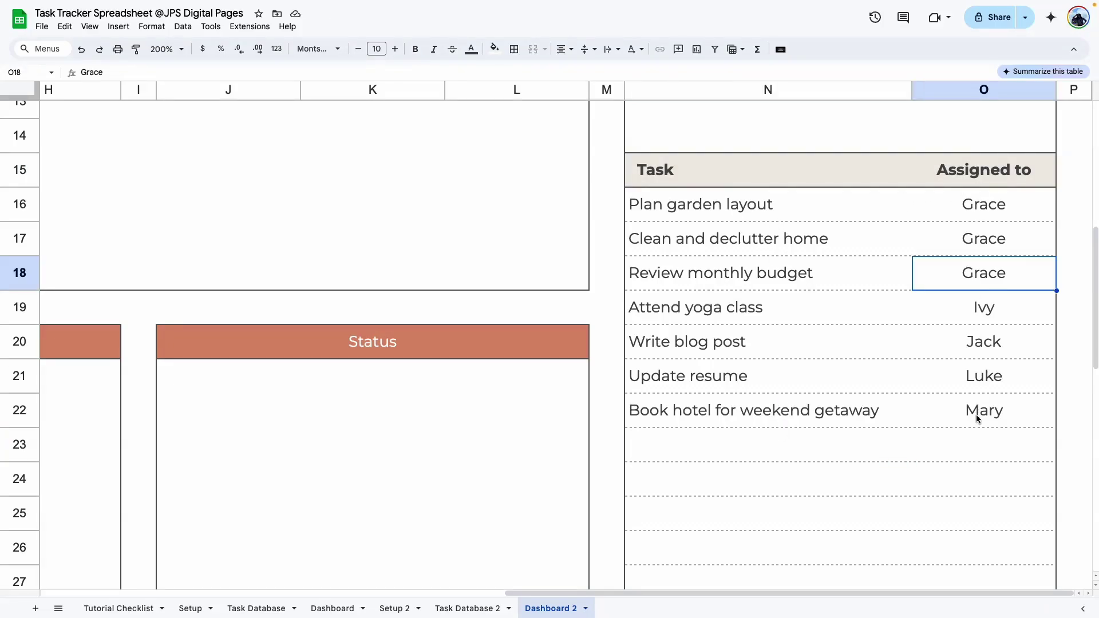
# Change the second range in the N16 formula from column J to 'Task Database 2'!I3:I
pyautogui.doubleClick(715, 208)
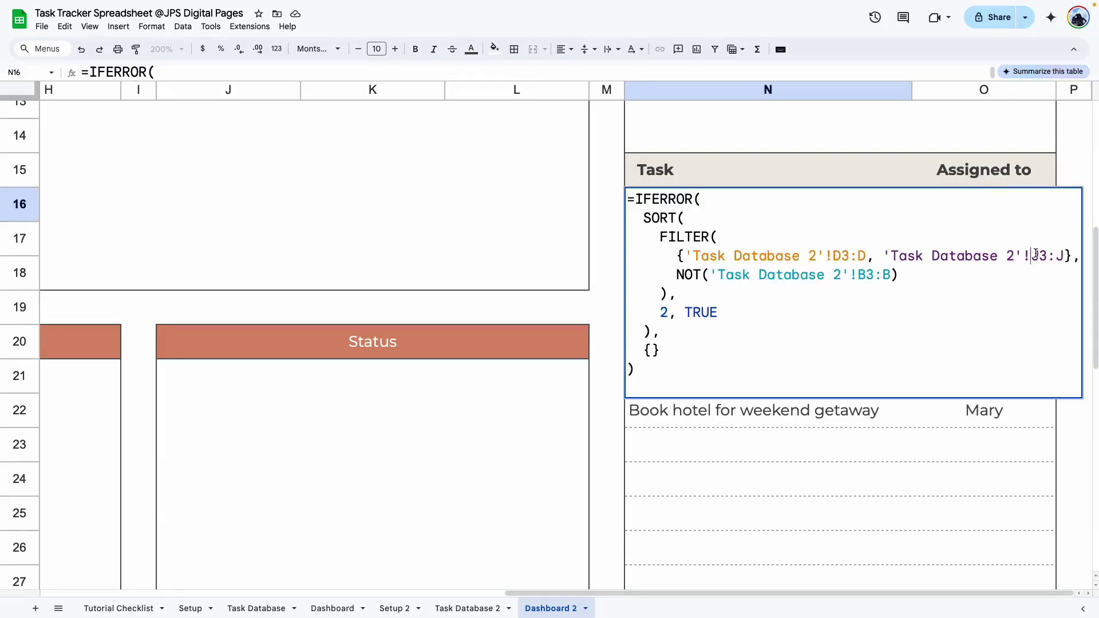
pyautogui.moveTo(1036, 253); pyautogui.dragTo(1038, 254)
pyautogui.write('i')
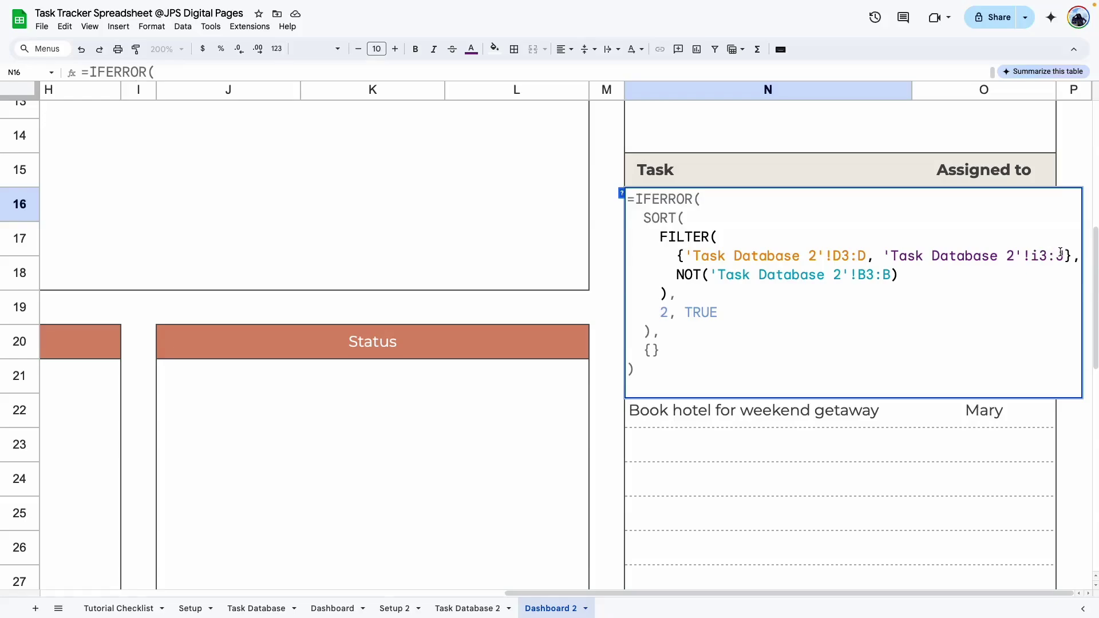
pyautogui.moveTo(1059, 254); pyautogui.dragTo(1064, 253)
pyautogui.write('i')
pyautogui.press('Return')
# Rename the header in O15 to Category
pyautogui.tripleClick(1001, 166)
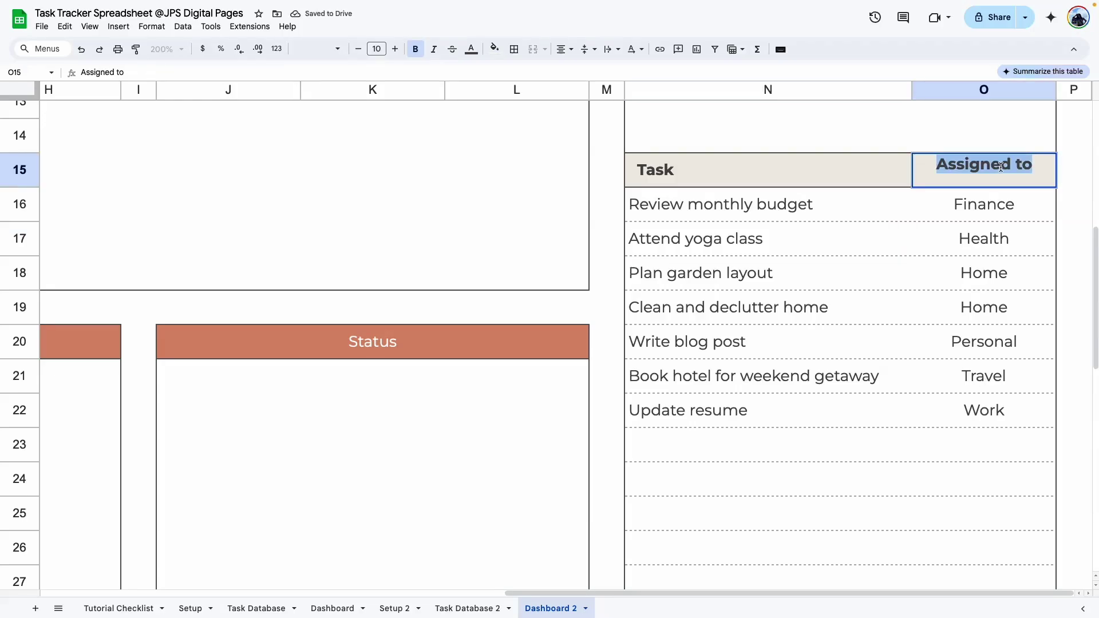
pyautogui.write('Category')
pyautogui.press('Return')
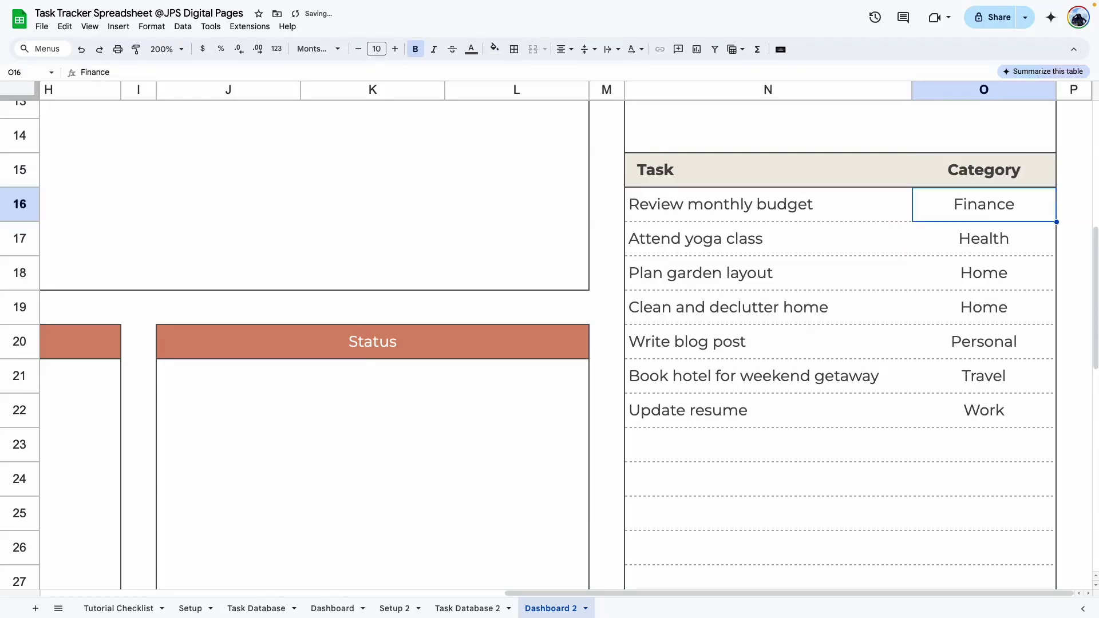
pyautogui.click(983, 375)
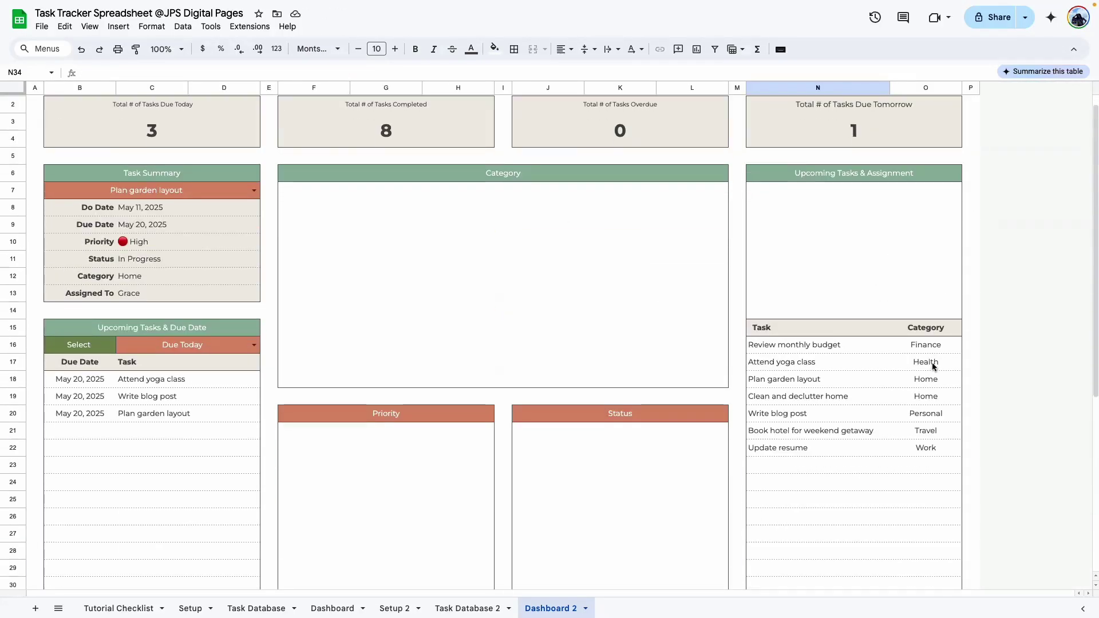
# Review the task and category list on Dashboard 2 and check which other Task Database 2 columns it could use
pyautogui.moveTo(768, 433); pyautogui.dragTo(801, 449)
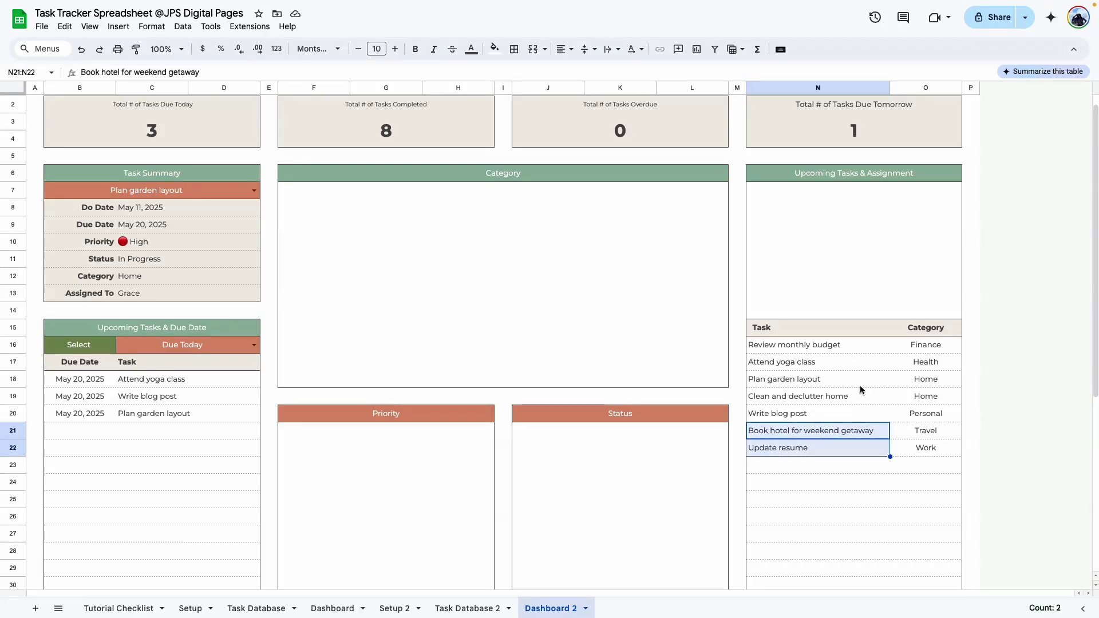
pyautogui.moveTo(939, 348); pyautogui.dragTo(939, 449)
pyautogui.click(877, 520)
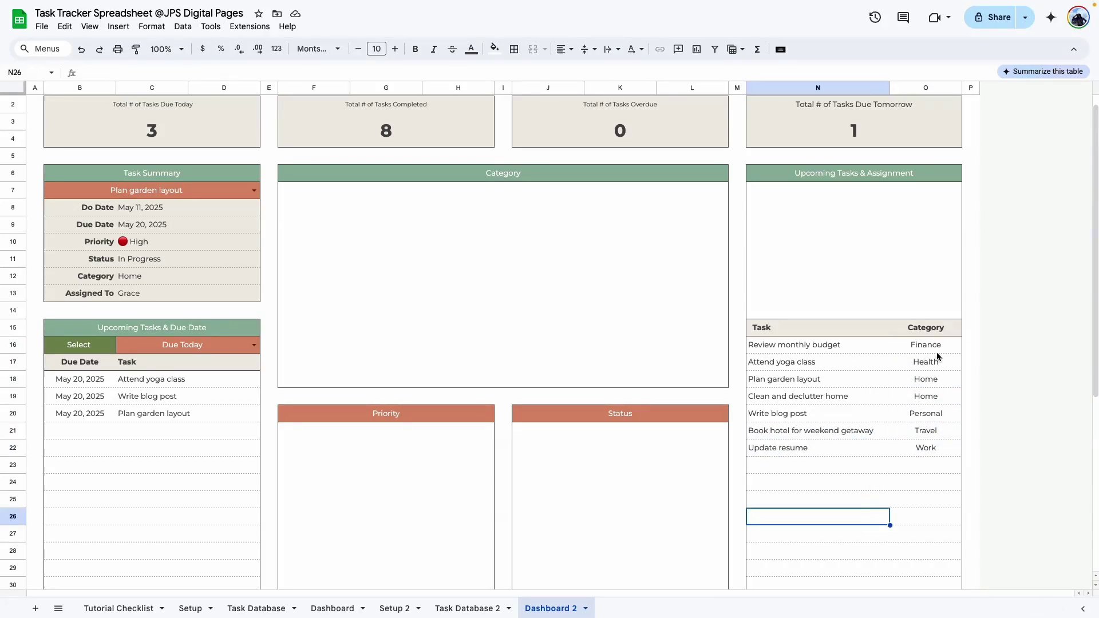
pyautogui.moveTo(940, 338); pyautogui.dragTo(934, 434)
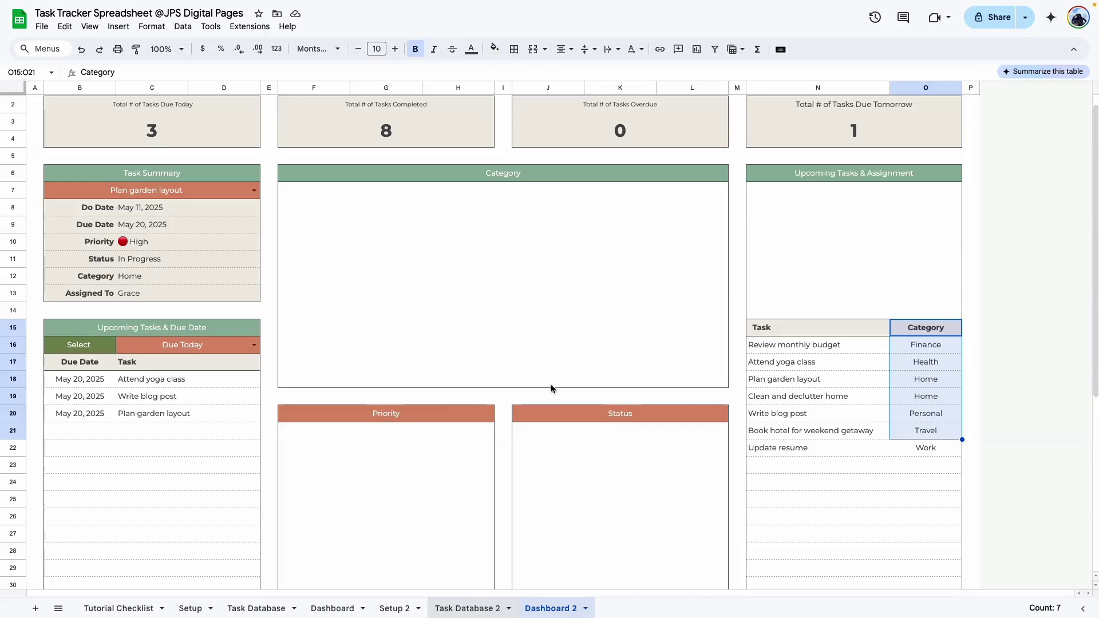
pyautogui.click(468, 608)
pyautogui.click(556, 115)
pyautogui.click(423, 126)
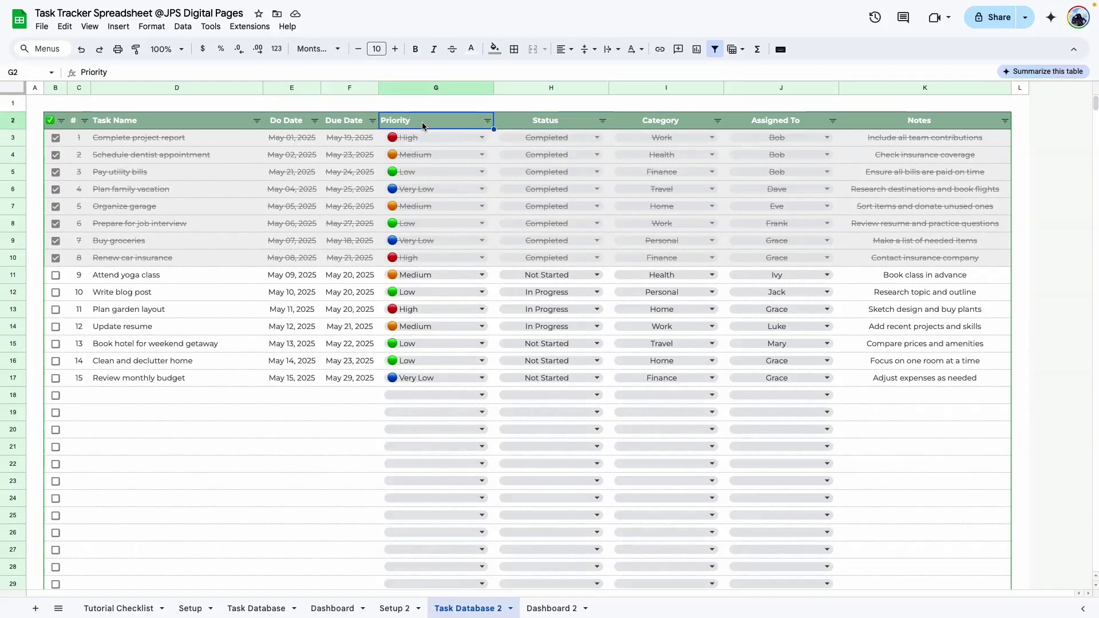
pyautogui.click(920, 120)
pyautogui.click(551, 609)
pyautogui.click(903, 498)
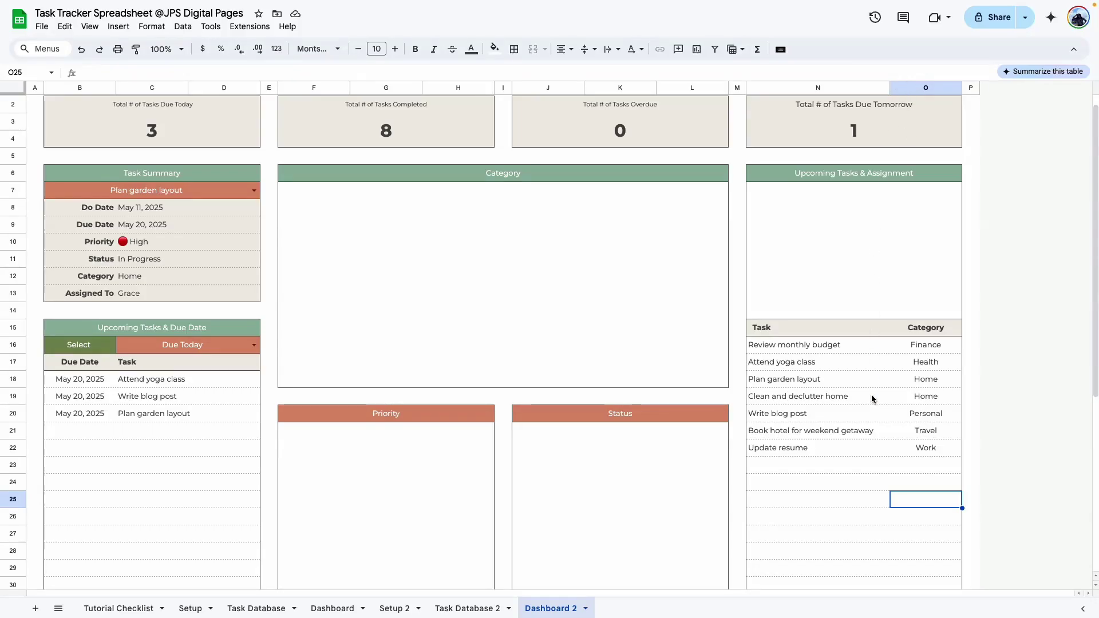
pyautogui.click(811, 430)
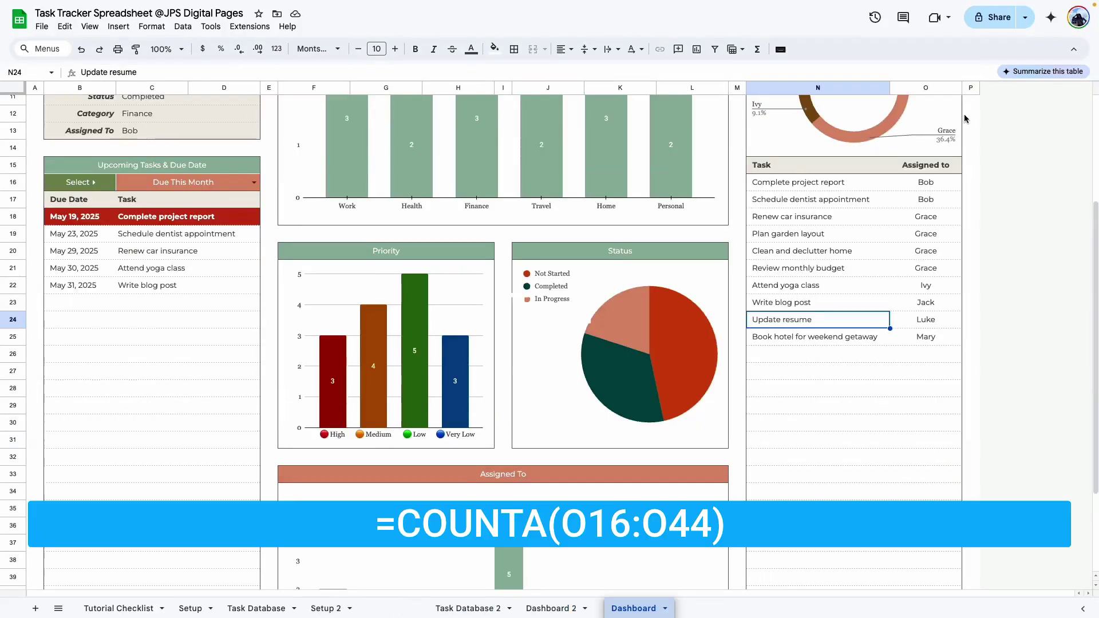
# Inspect the formula in the merged N7:O14 cell of the original Dashboard and the range it counts
pyautogui.scroll(3, 964, 119)
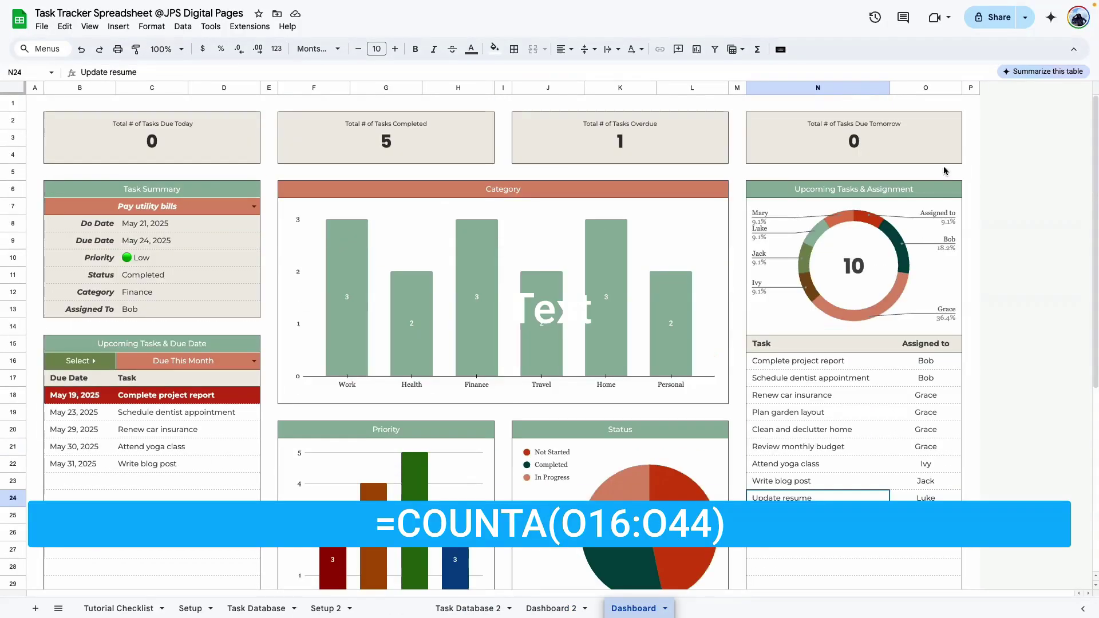
pyautogui.click(957, 200)
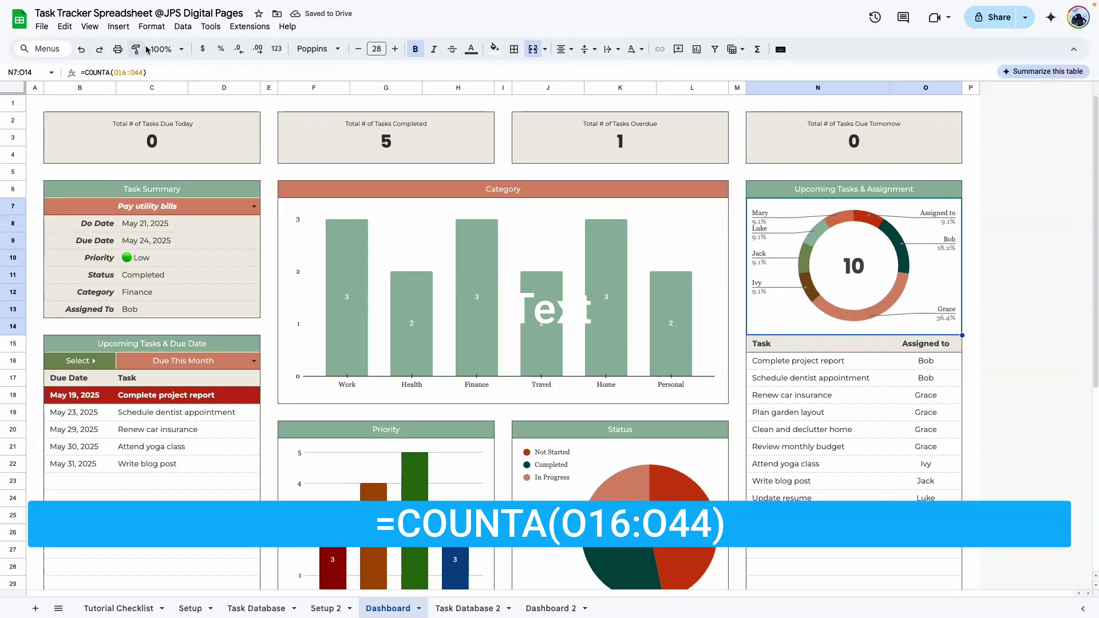
pyautogui.doubleClick(958, 204)
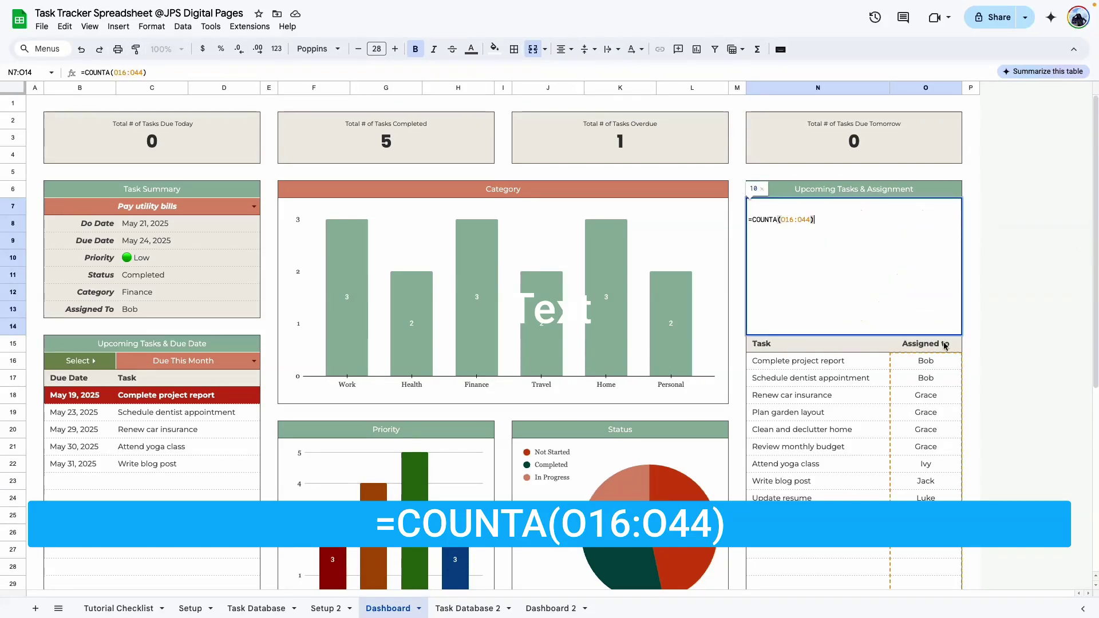
pyautogui.scroll(-2, 939, 414)
pyautogui.scroll(2, 928, 361)
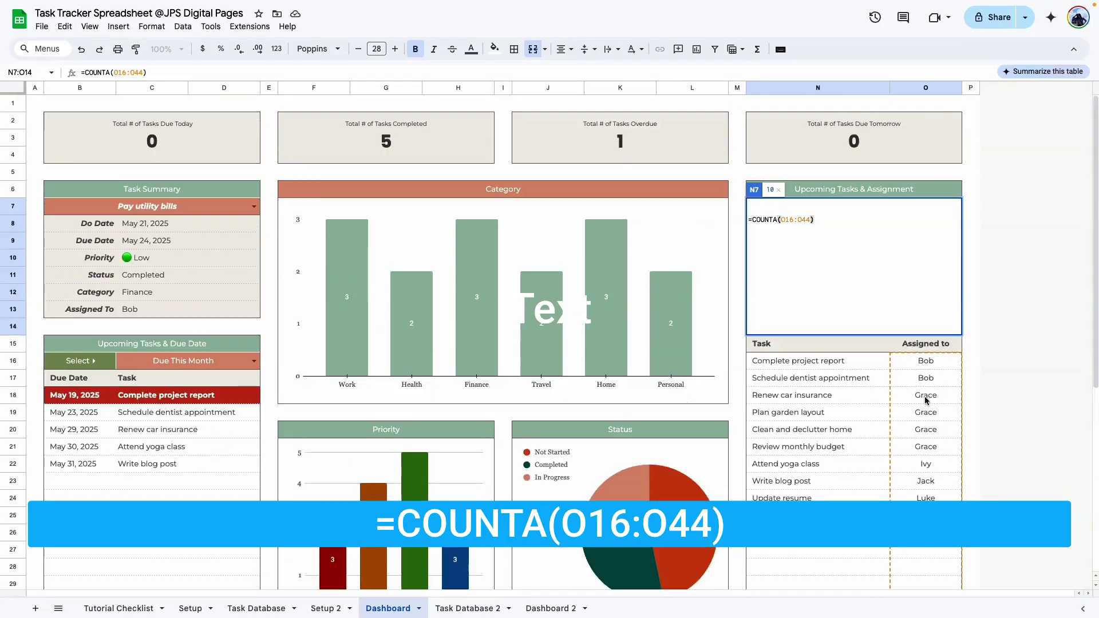
pyautogui.click(972, 359)
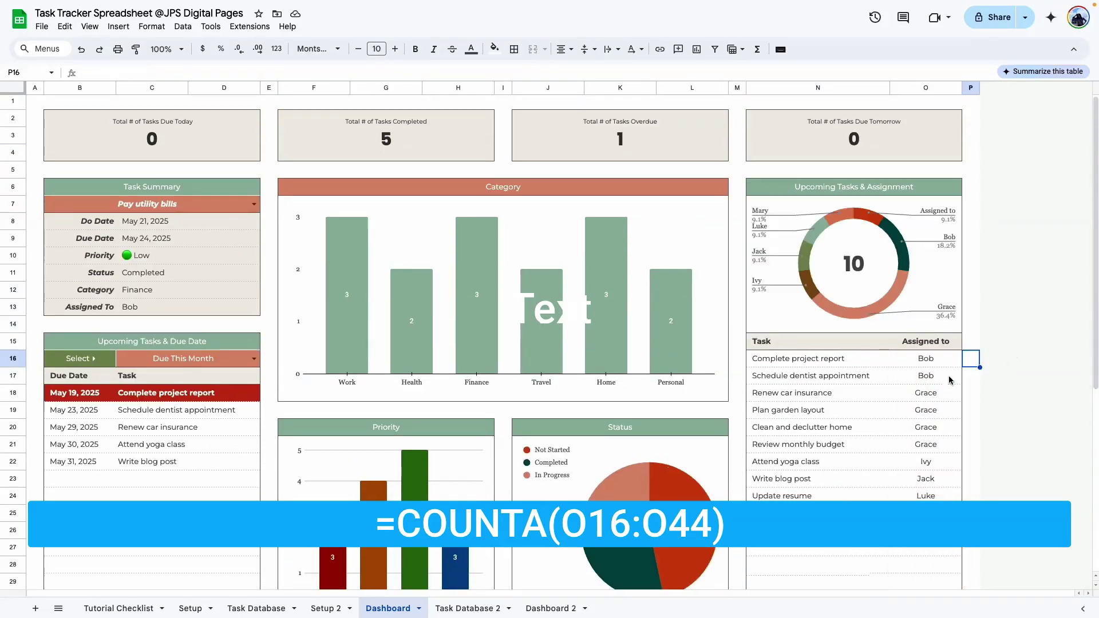
# Merge N7:O14 on Dashboard 2 and enter =COUNTA(O16:O44) in it
pyautogui.click(551, 609)
pyautogui.click(910, 208)
pyautogui.moveTo(762, 194); pyautogui.dragTo(950, 312)
pyautogui.click(534, 54)
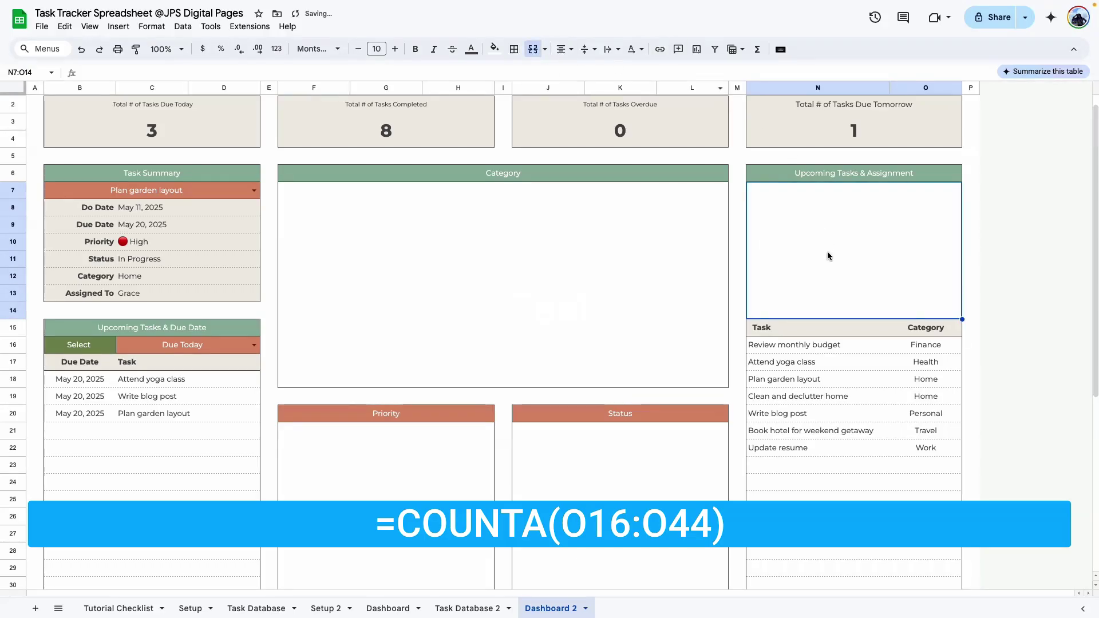
pyautogui.write('=COUNTA(O16:O44)')
pyautogui.press('Return')
# Check the count in N7 against the listed tasks and categories in N16:O22 and review its formula
pyautogui.moveTo(928, 344); pyautogui.dragTo(943, 449)
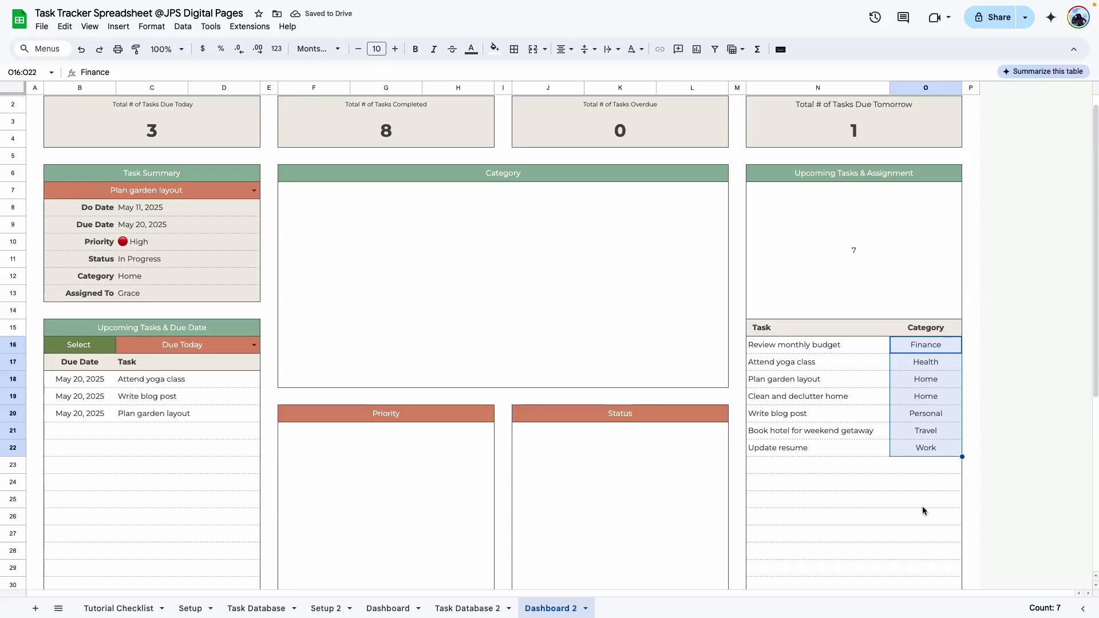
pyautogui.click(852, 261)
pyautogui.click(938, 419)
pyautogui.click(832, 397)
pyautogui.press('Right')
pyautogui.moveTo(789, 348); pyautogui.dragTo(788, 451)
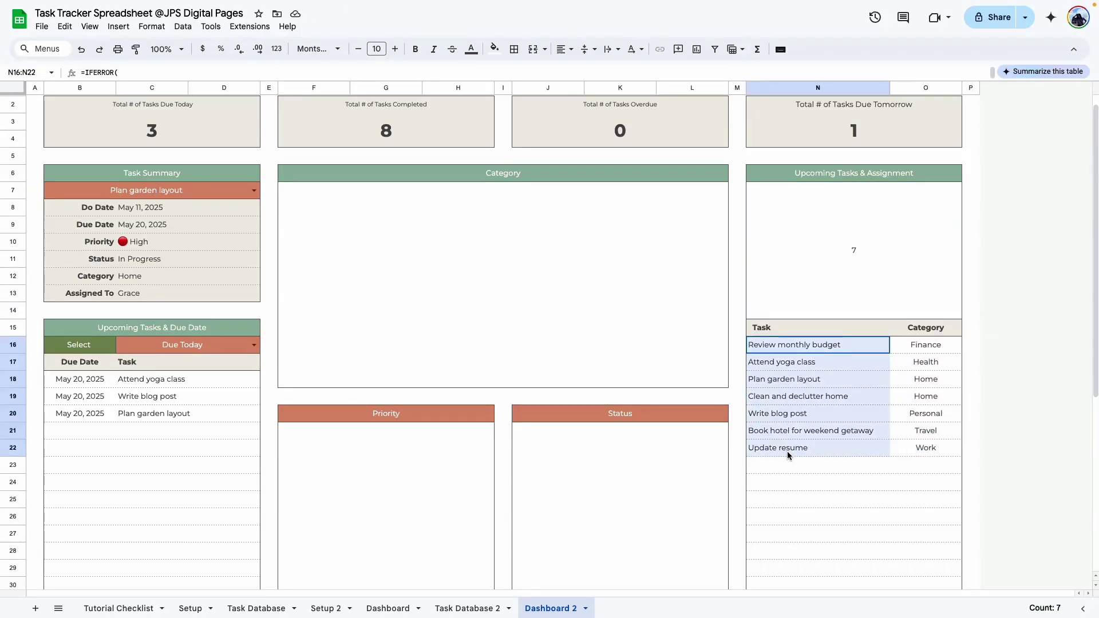
pyautogui.moveTo(933, 348); pyautogui.dragTo(929, 450)
pyautogui.click(854, 252)
pyautogui.doubleClick(853, 253)
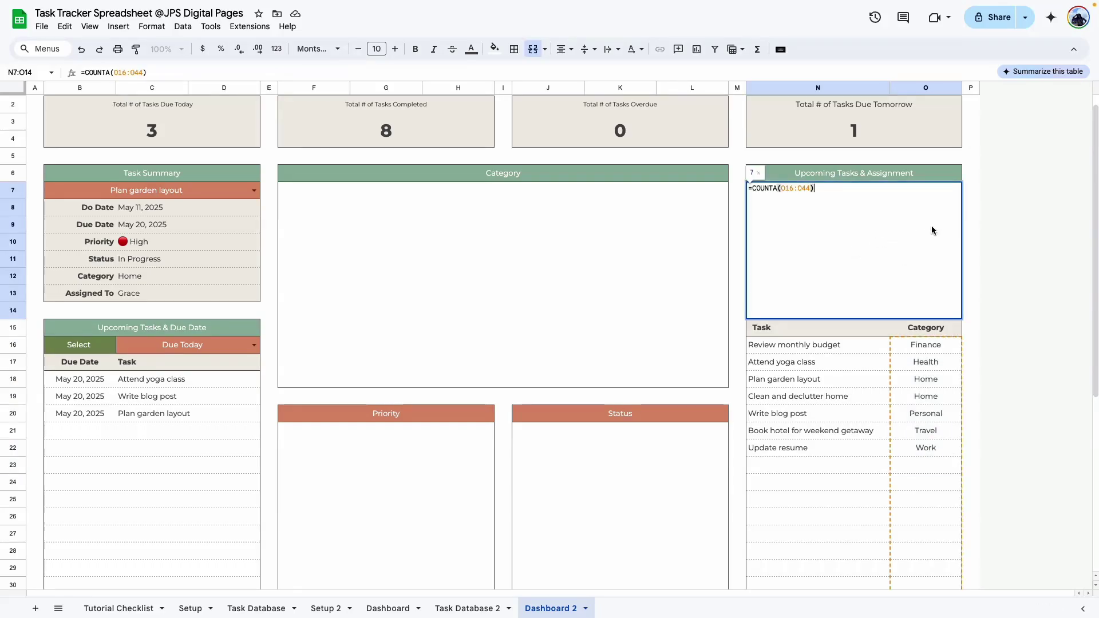
pyautogui.click(971, 276)
# Format the count in N7:O14 as bold with font size 24
pyautogui.click(877, 265)
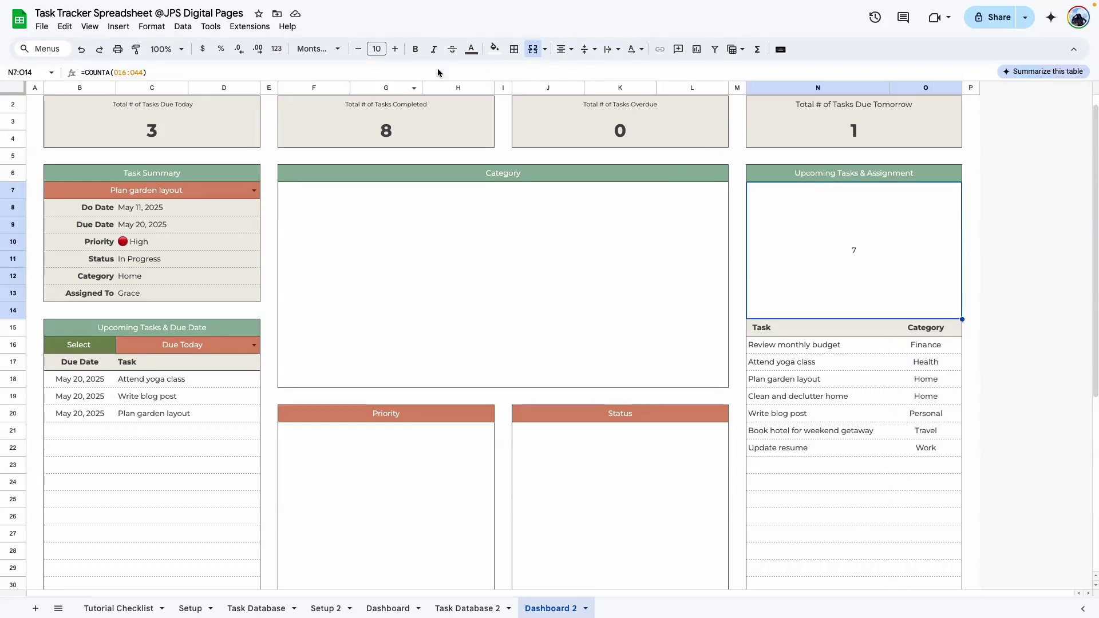
pyautogui.click(376, 49)
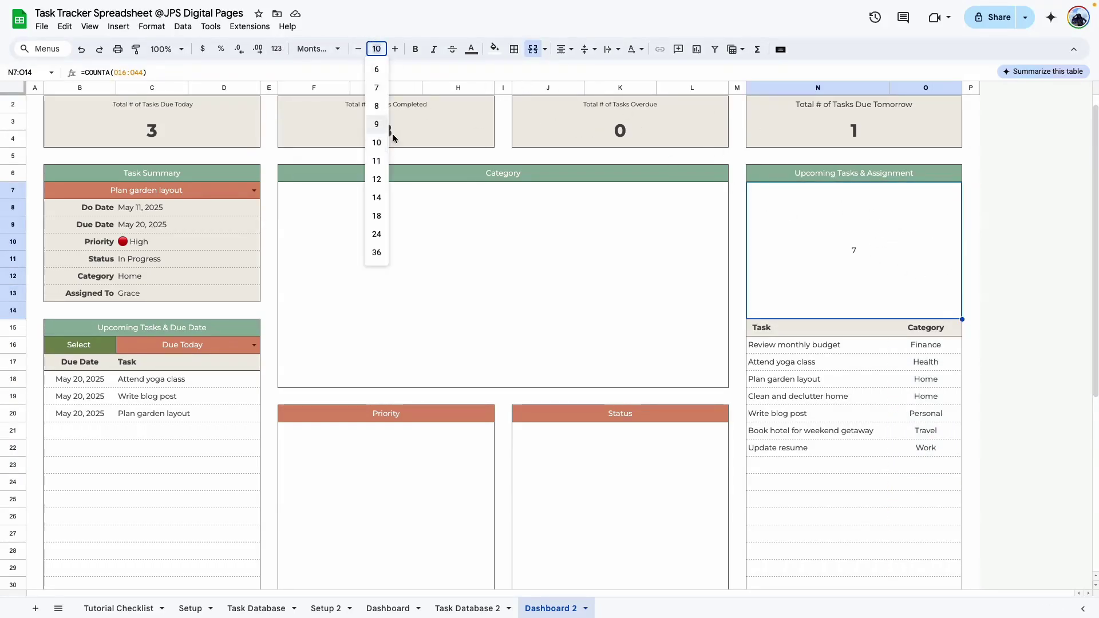
pyautogui.click(379, 238)
pyautogui.click(972, 362)
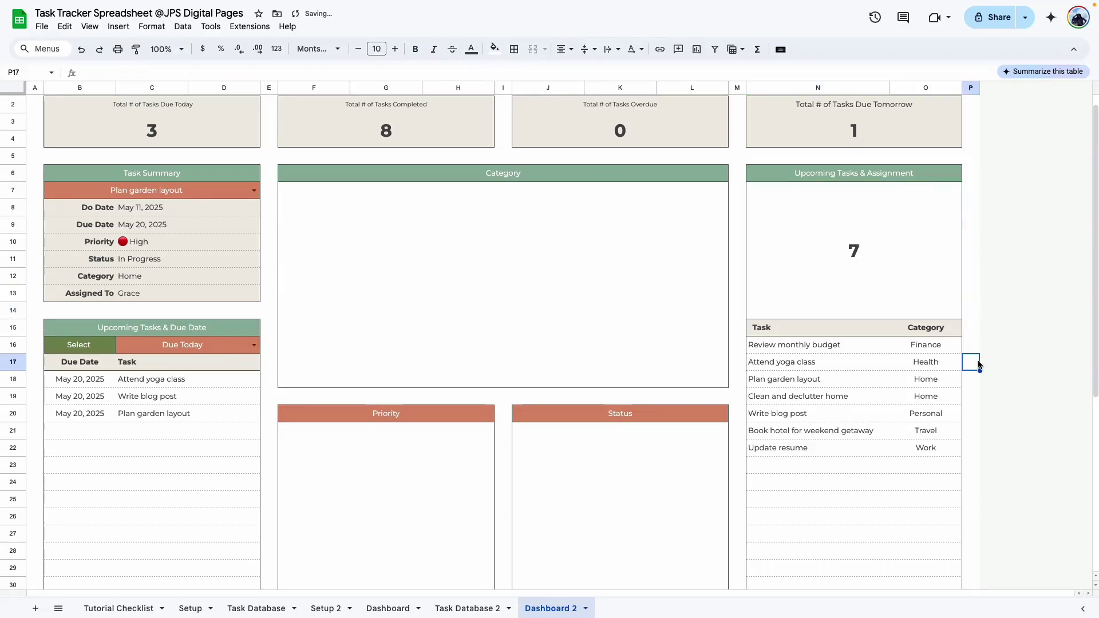
# Compare the empty chart sections of Dashboard 2 with the Category and Priority charts in the original Dashboard
pyautogui.scroll(-3, 959, 383)
pyautogui.scroll(3, 959, 383)
pyautogui.scroll(-5, 818, 504)
pyautogui.scroll(5, 810, 429)
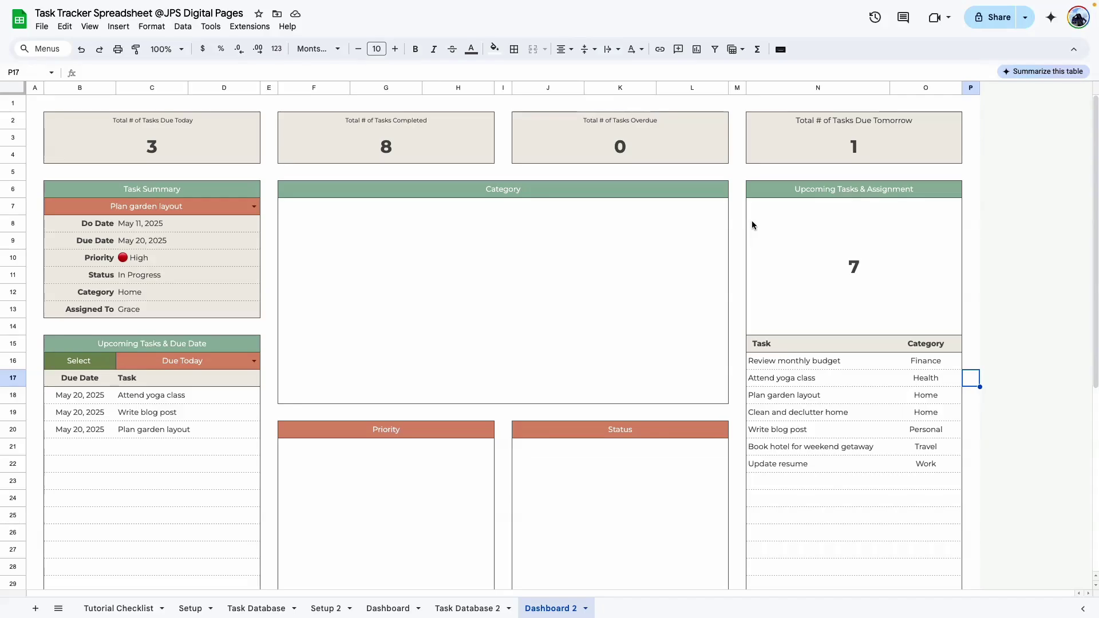
pyautogui.click(366, 227)
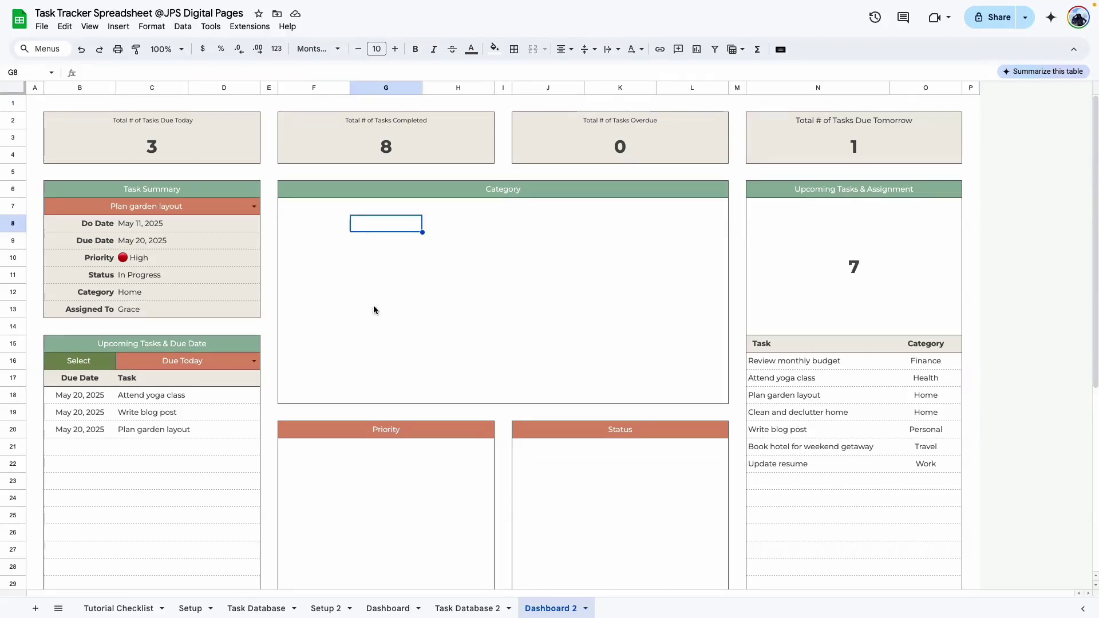
pyautogui.click(377, 610)
pyautogui.click(515, 281)
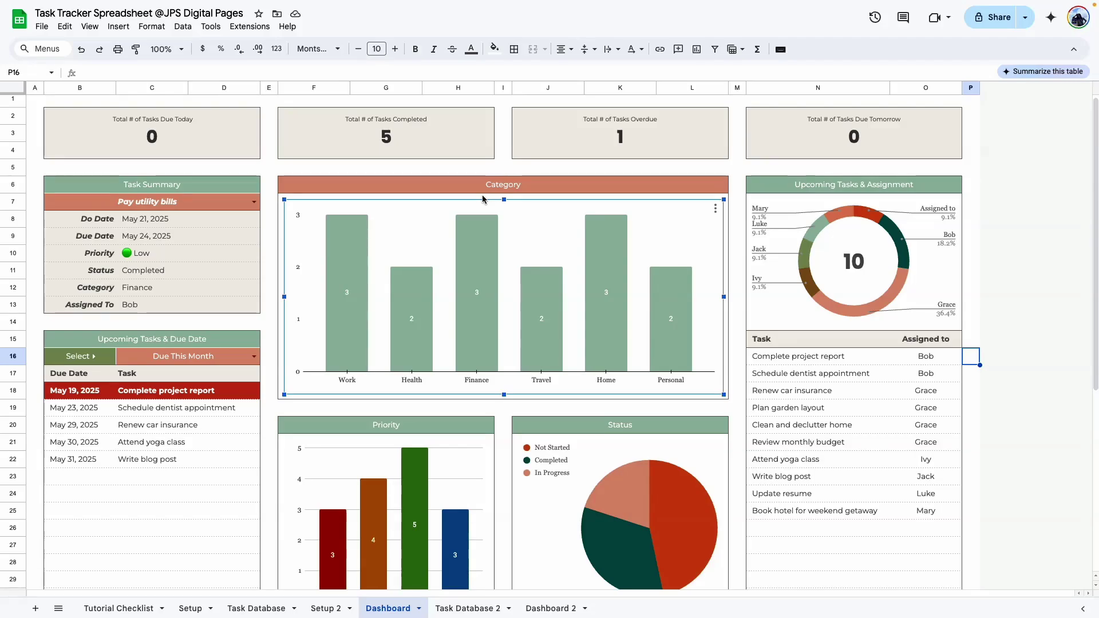
pyautogui.scroll(-5, 484, 201)
pyautogui.click(481, 295)
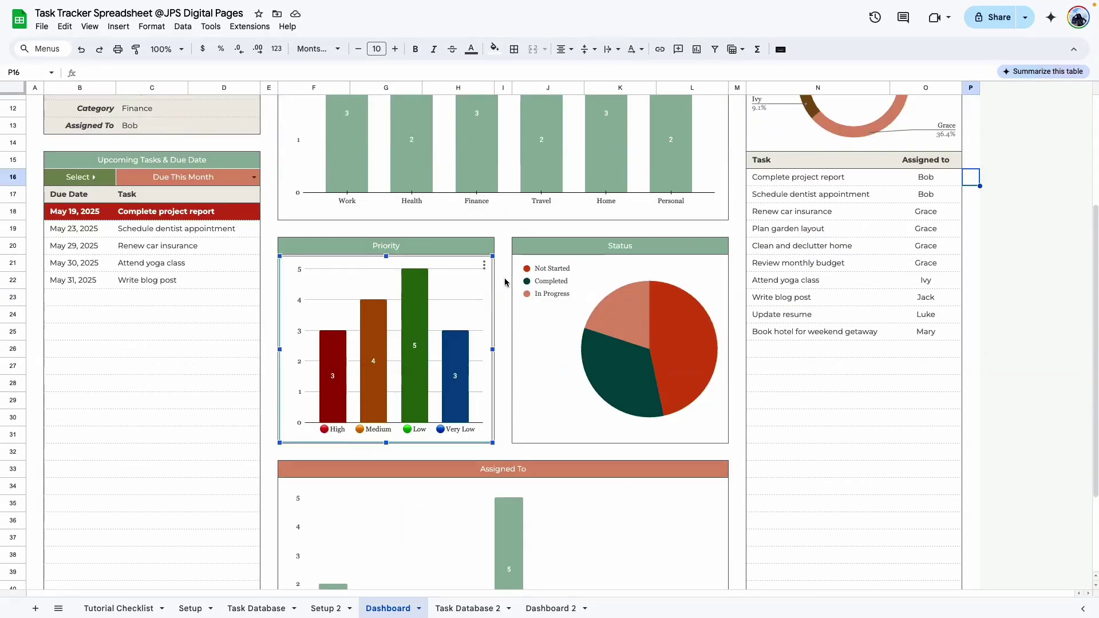
# Review the Category, Priority, Status, Assigned To and Upcoming Tasks & Assignment charts in the original Dashboard
pyautogui.click(619, 311)
pyautogui.scroll(-3, 613, 333)
pyautogui.click(595, 453)
pyautogui.scroll(6, 769, 246)
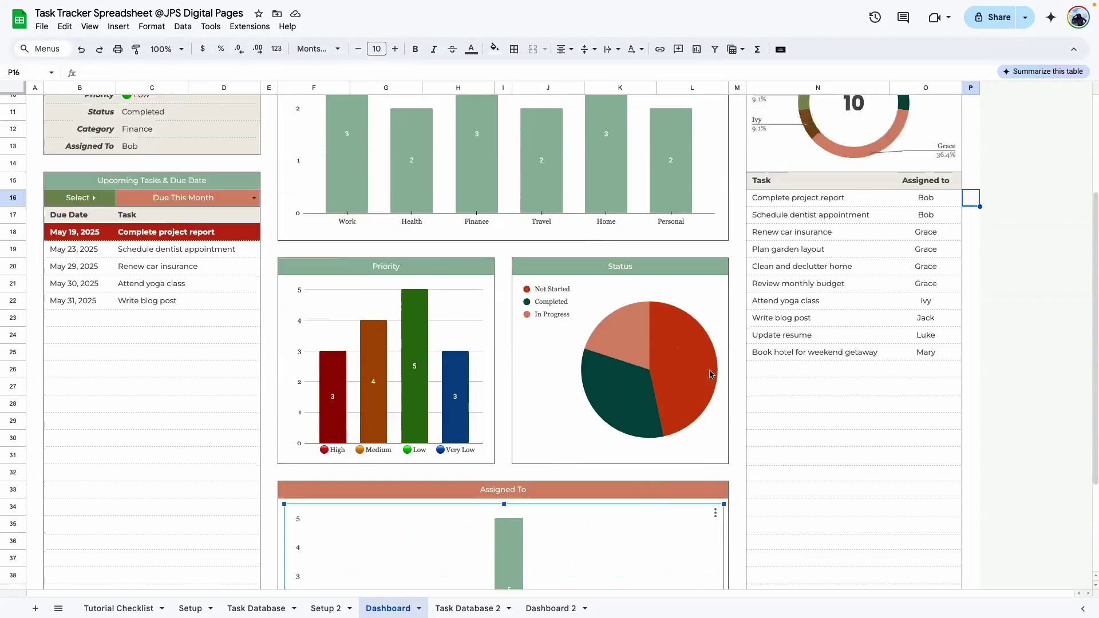
pyautogui.click(477, 189)
pyautogui.click(470, 447)
pyautogui.click(606, 464)
pyautogui.scroll(-3, 605, 464)
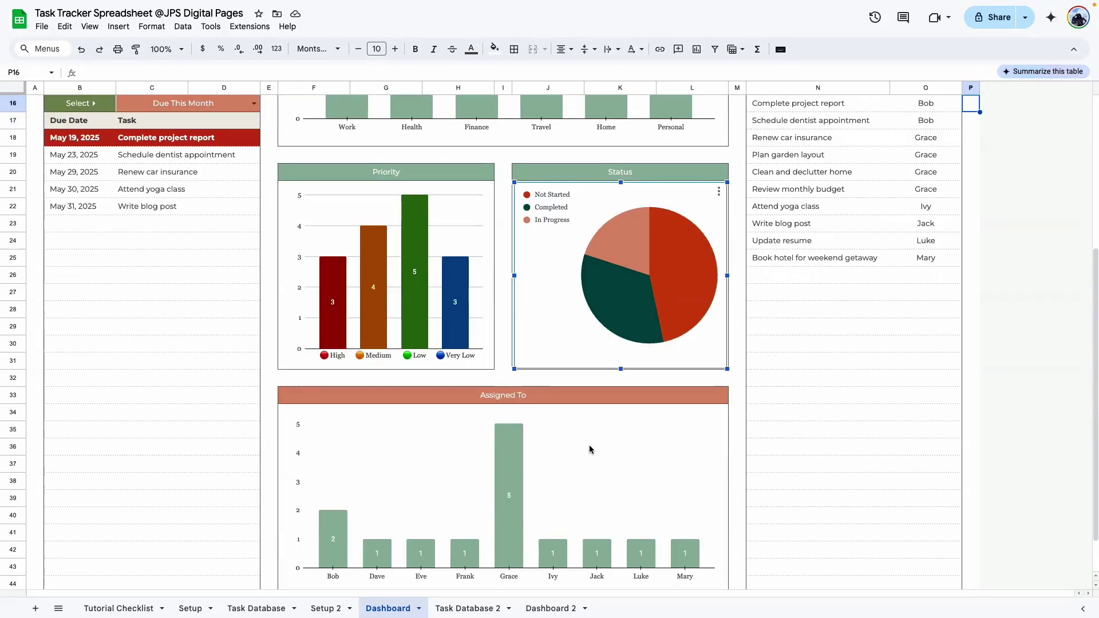
pyautogui.scroll(4, 581, 456)
pyautogui.click(792, 270)
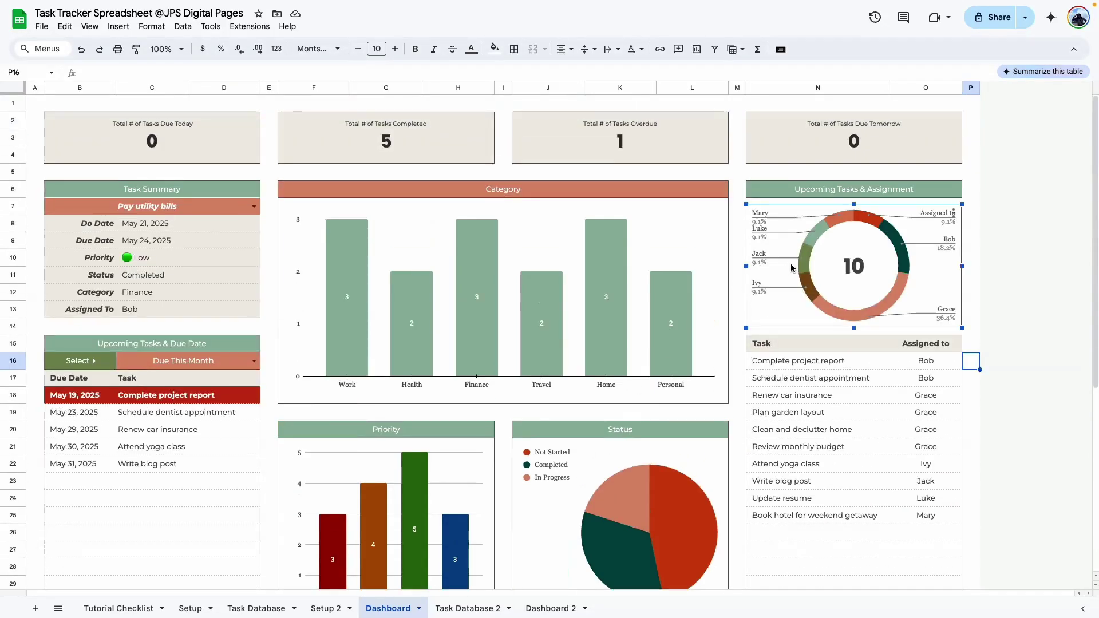
pyautogui.scroll(-2, 768, 445)
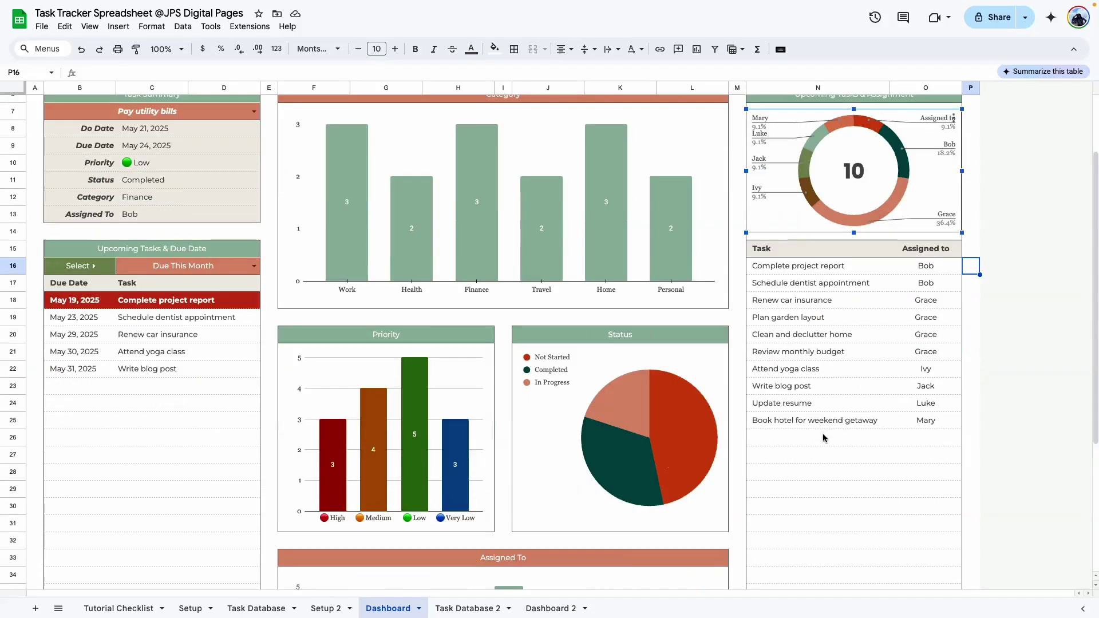
# Insert a column chart in the Category section of Dashboard 2
pyautogui.click(543, 610)
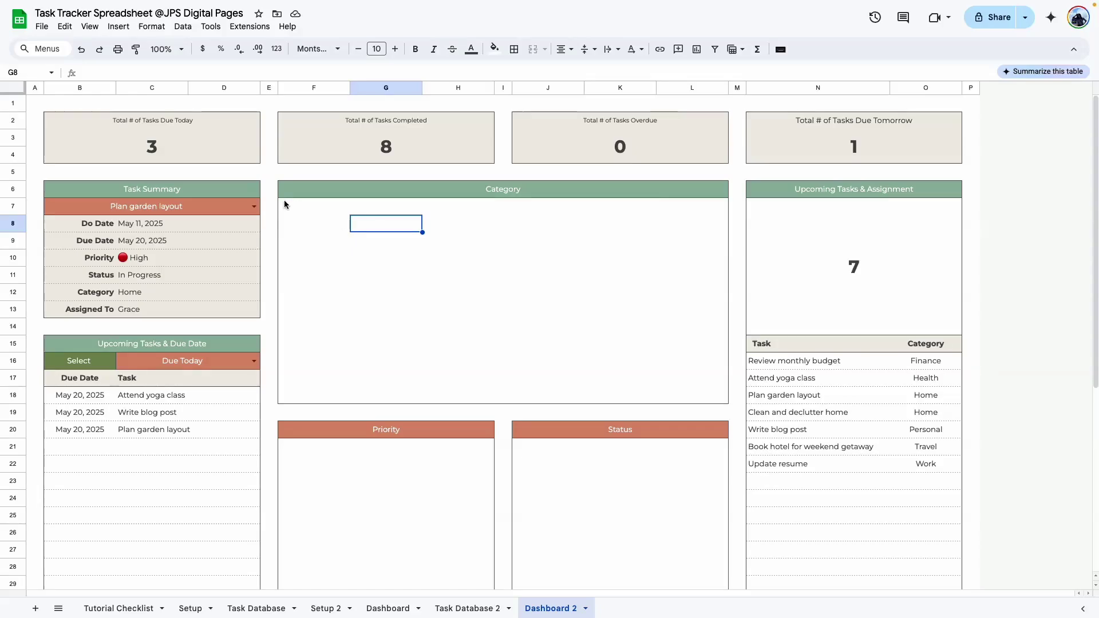
pyautogui.click(312, 207)
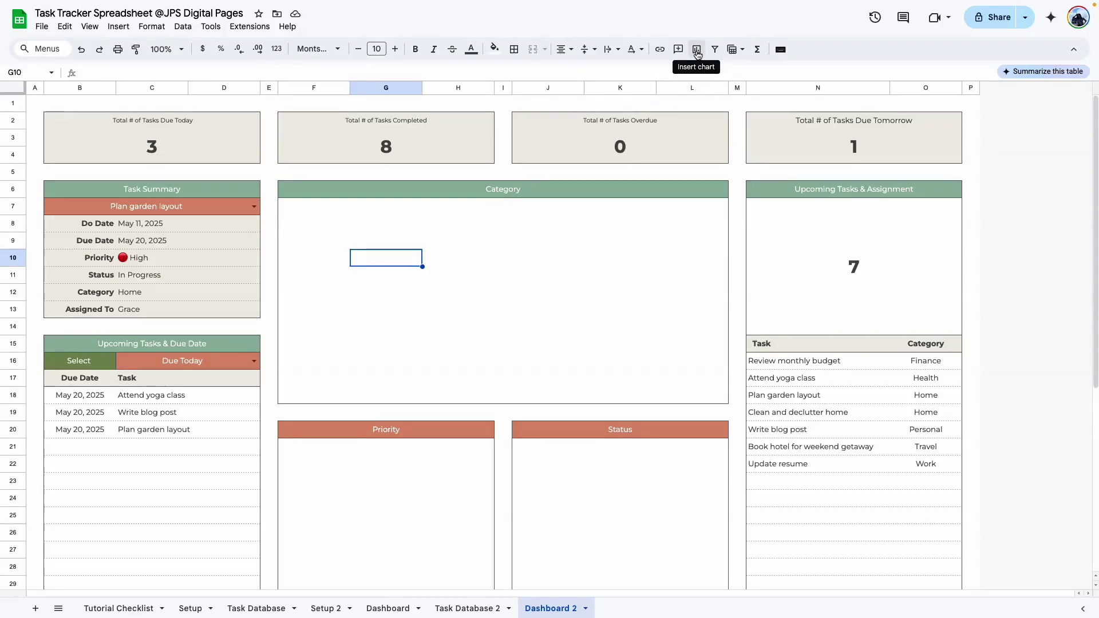
pyautogui.click(697, 50)
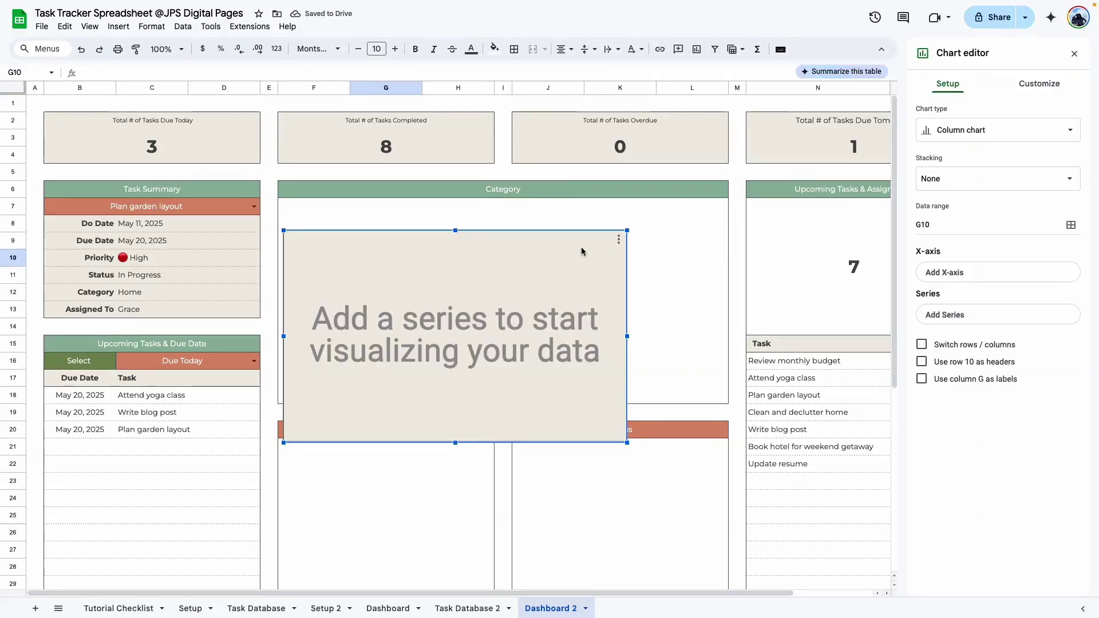
# Set the new chart's data range to 'Task Database 2'!I3:I1000 and aggregate its x-axis
pyautogui.click(1071, 226)
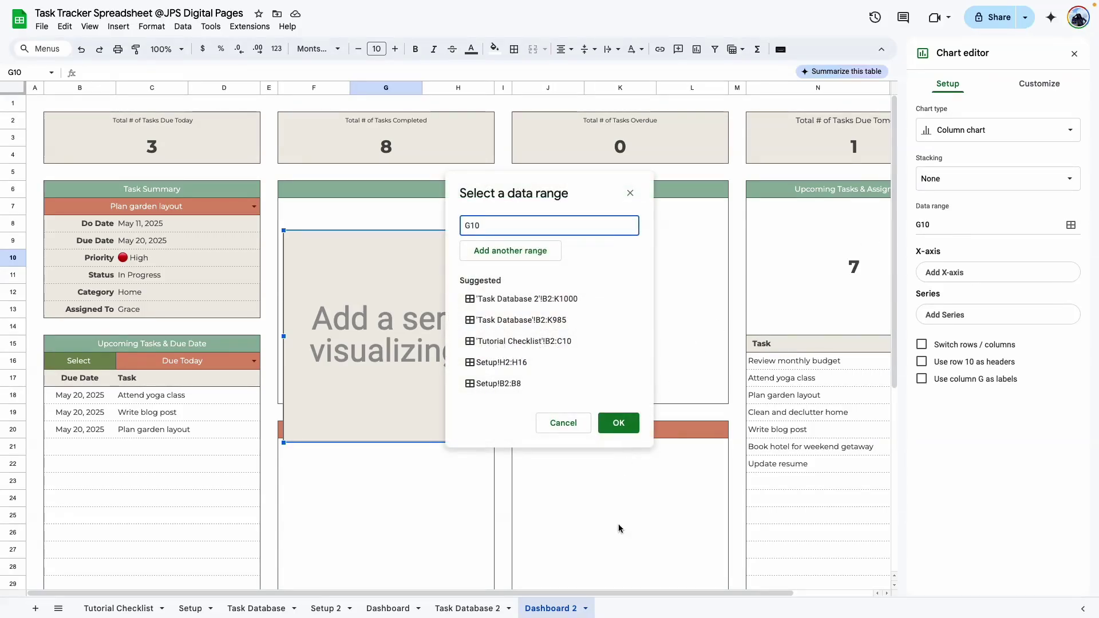
pyautogui.click(473, 610)
pyautogui.moveTo(602, 193); pyautogui.dragTo(896, 214)
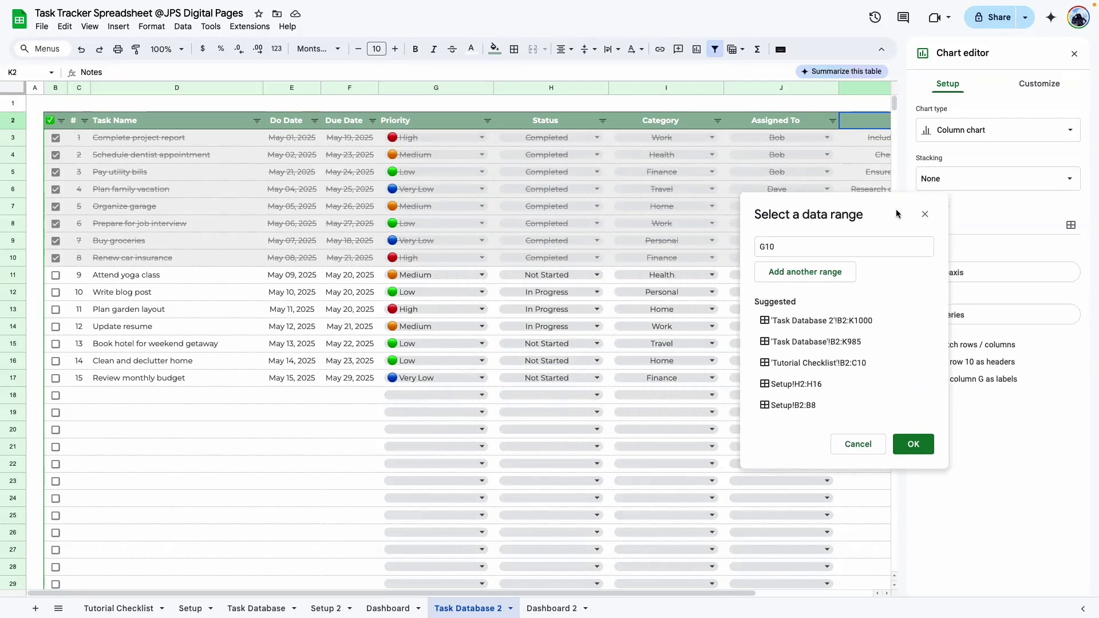
pyautogui.moveTo(707, 136); pyautogui.dragTo(700, 430)
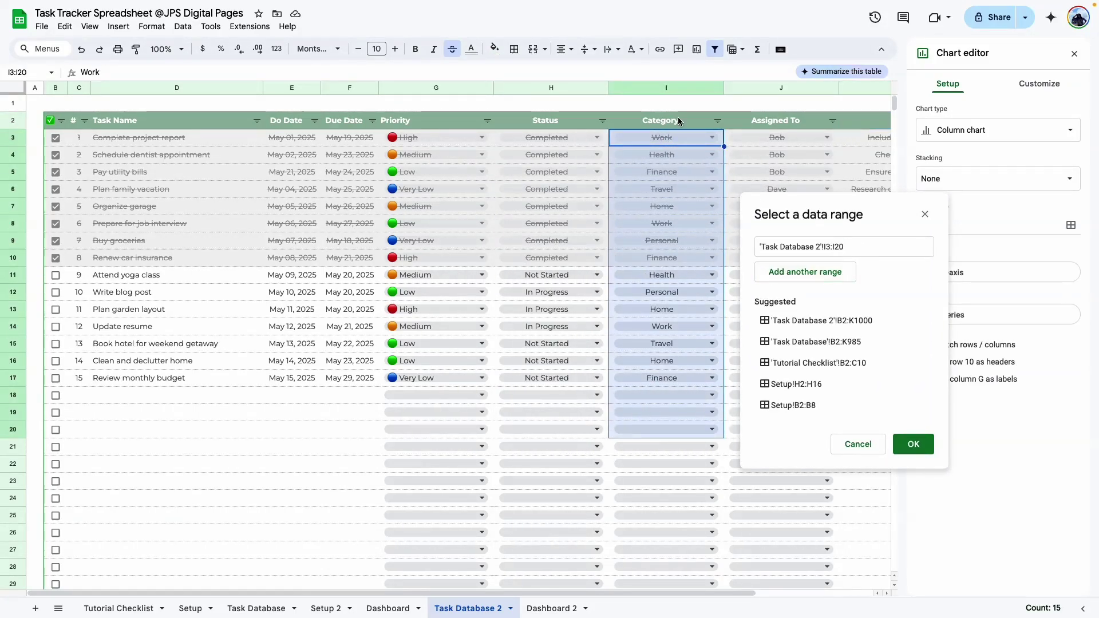
pyautogui.click(858, 248)
pyautogui.press('BackSpace')
pyautogui.press('BackSpace')
pyautogui.write('1000')
pyautogui.press('Return')
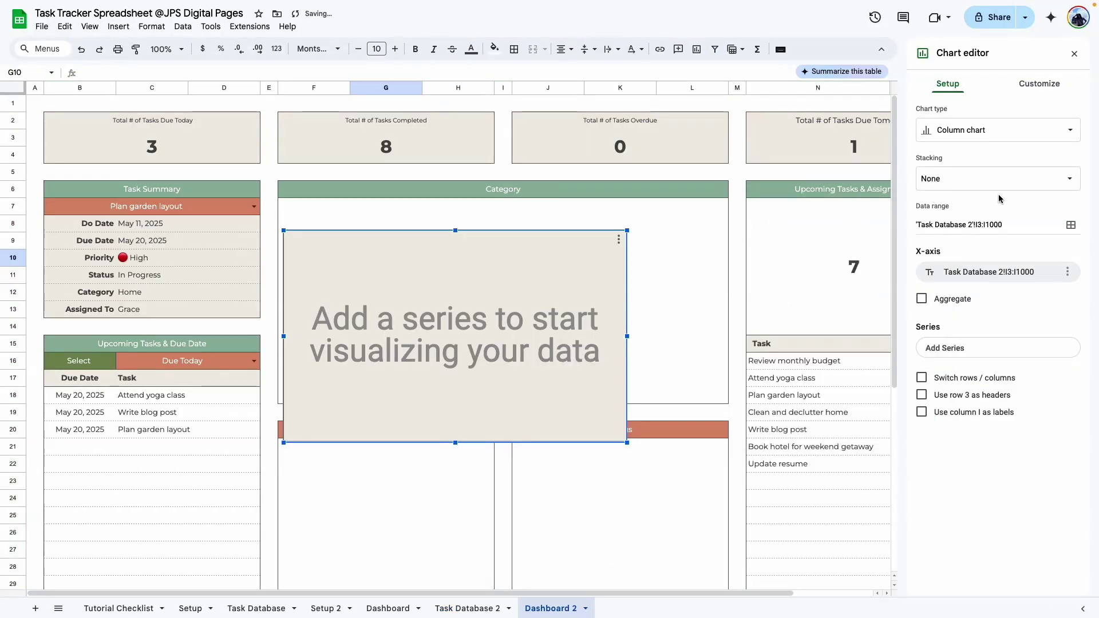
pyautogui.click(923, 299)
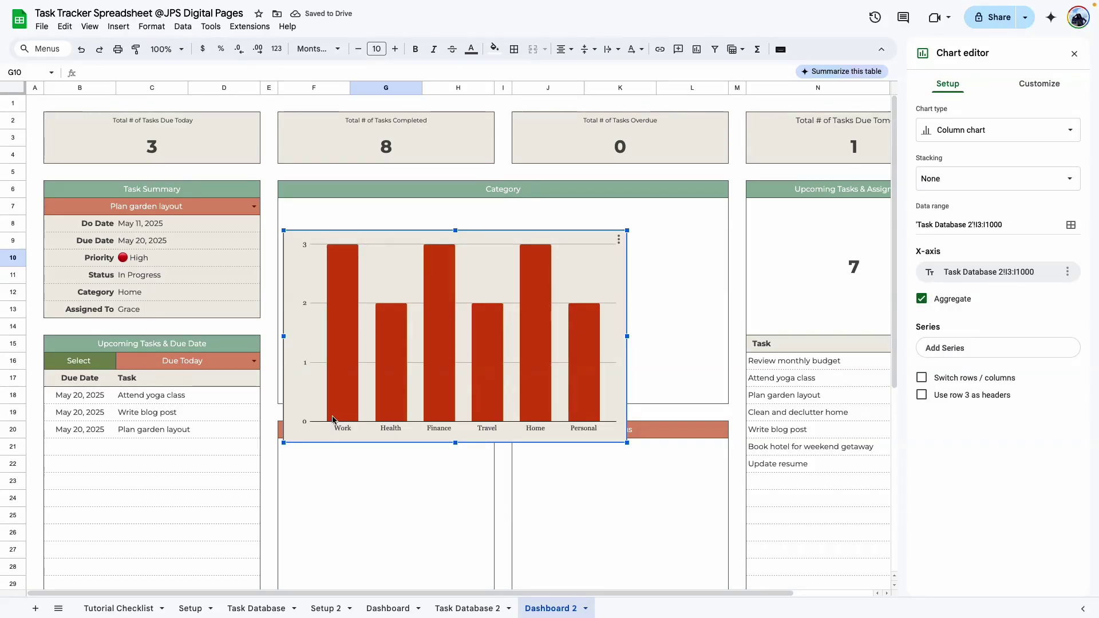
# Fit the chart inside the Category section and set its background and border colors to None
pyautogui.moveTo(591, 261); pyautogui.dragTo(589, 231)
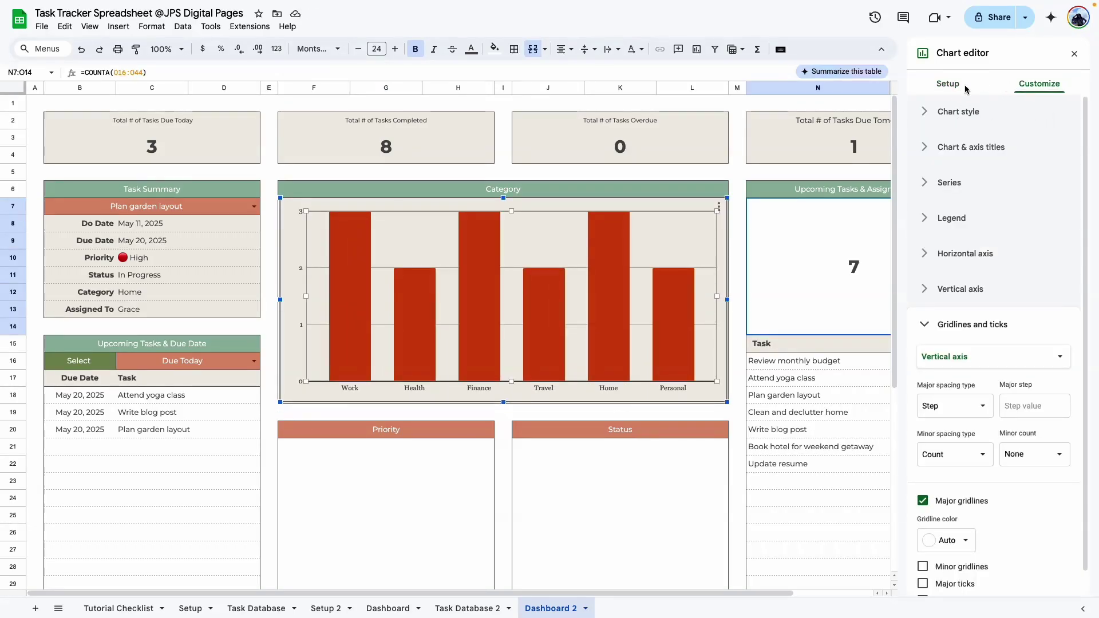
pyautogui.click(950, 85)
pyautogui.click(1034, 87)
pyautogui.click(950, 115)
pyautogui.click(935, 158)
pyautogui.click(950, 186)
pyautogui.click(939, 206)
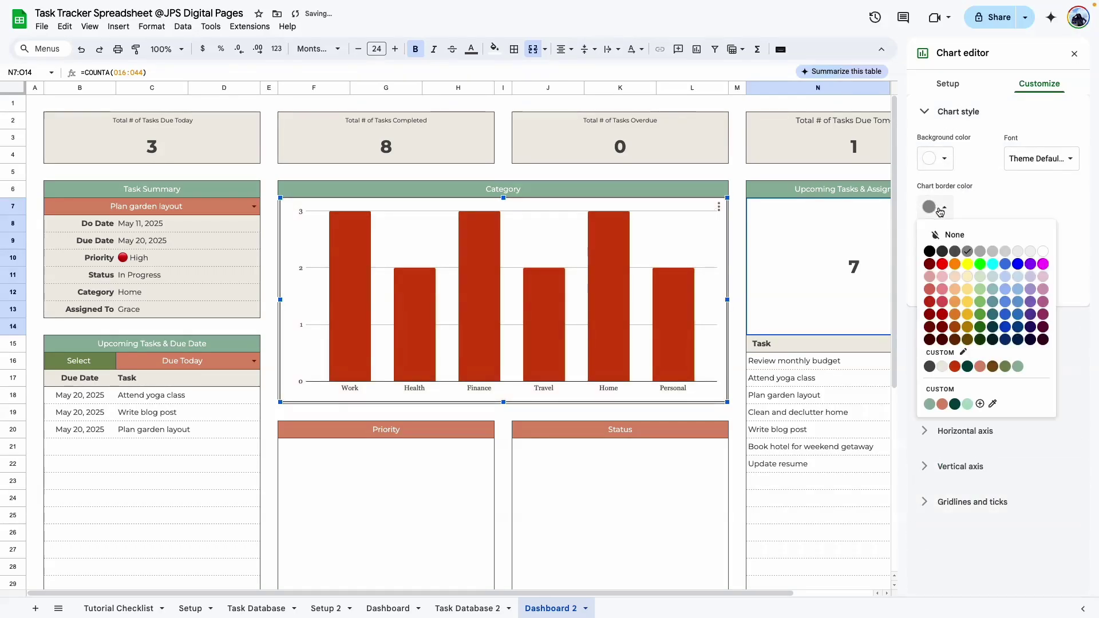
pyautogui.click(967, 233)
pyautogui.click(736, 294)
pyautogui.scroll(-4, 736, 294)
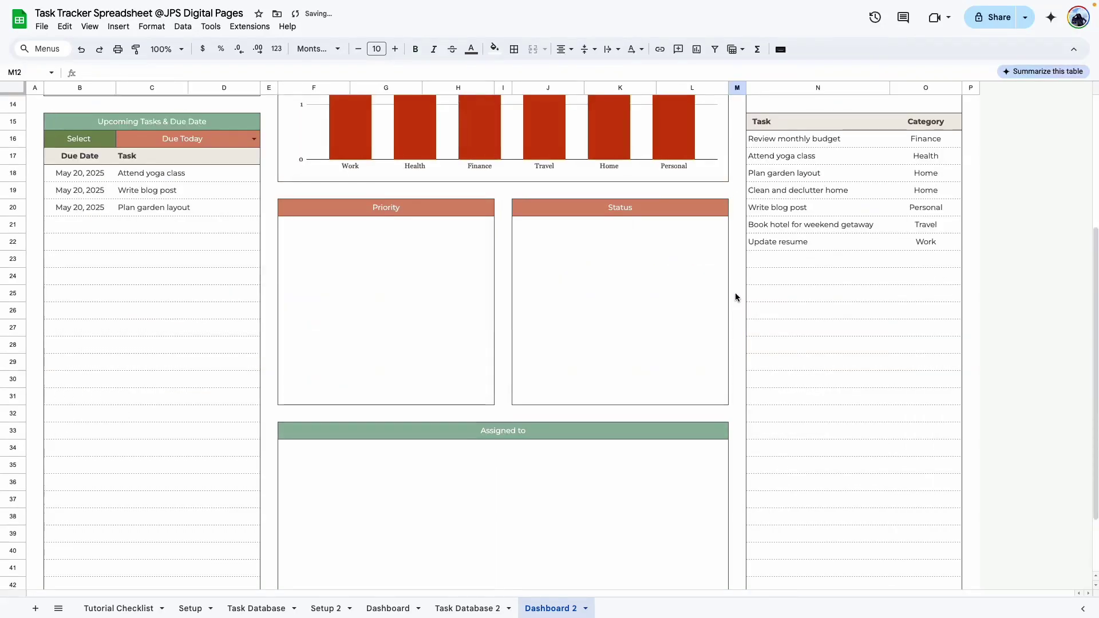
pyautogui.scroll(4, 736, 293)
pyautogui.click(579, 282)
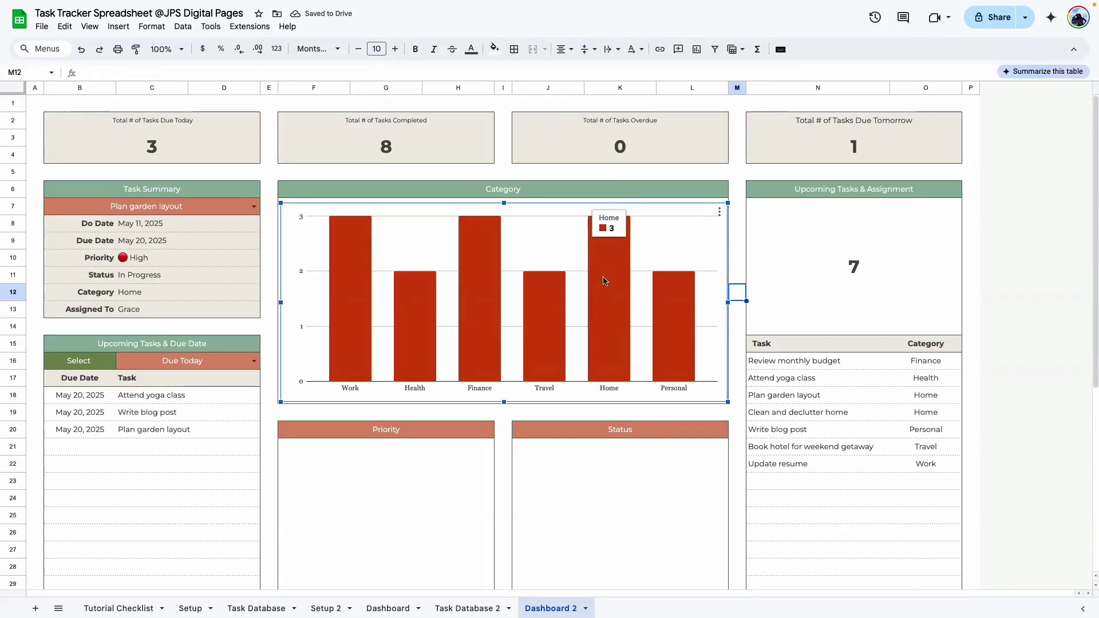
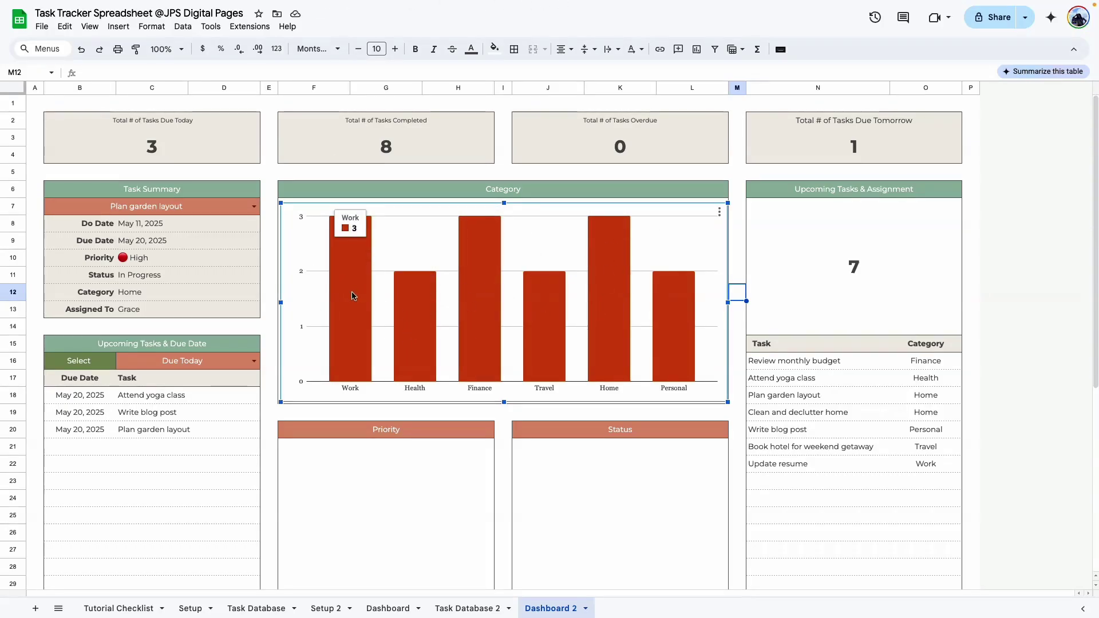
# Fill the Category chart's Health column dark green, the Finance column terracotta and the Travel column brown
pyautogui.doubleClick(419, 305)
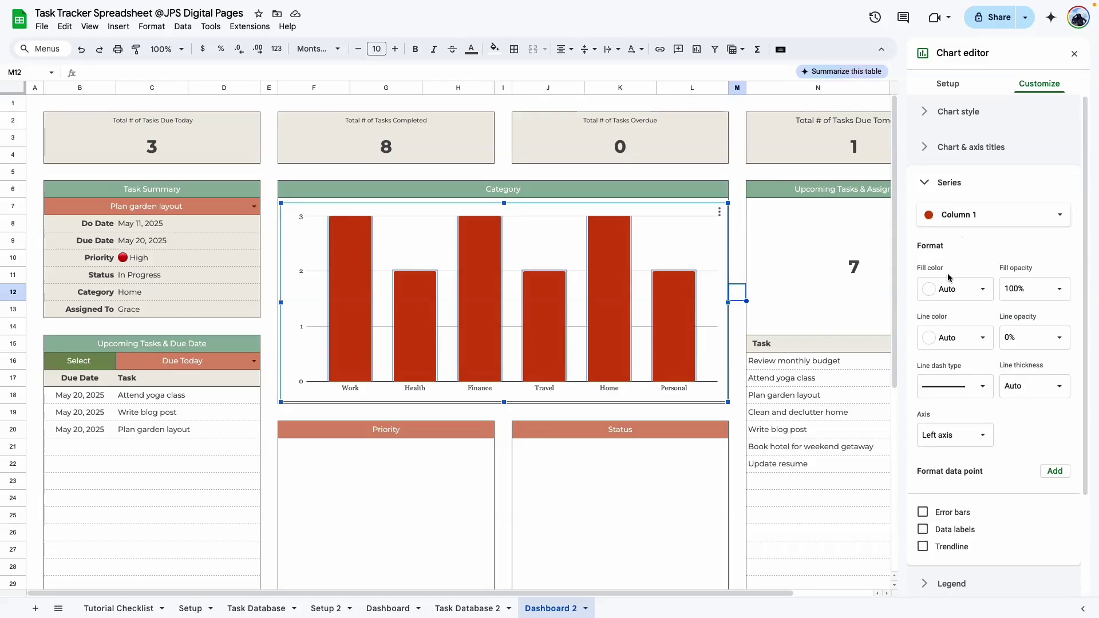
pyautogui.click(411, 300)
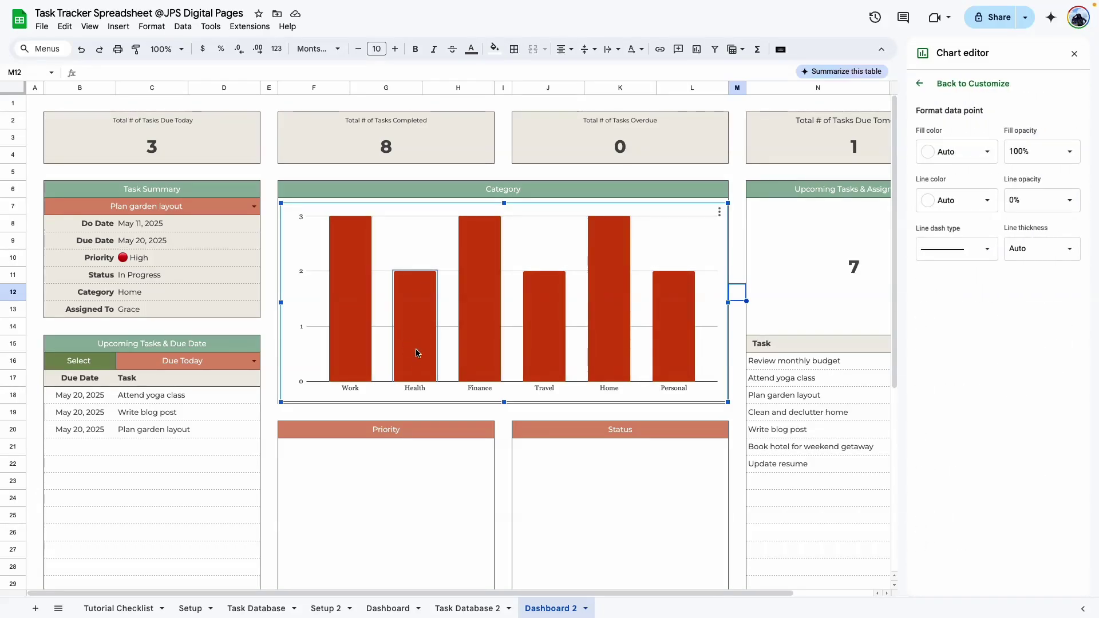
pyautogui.click(953, 154)
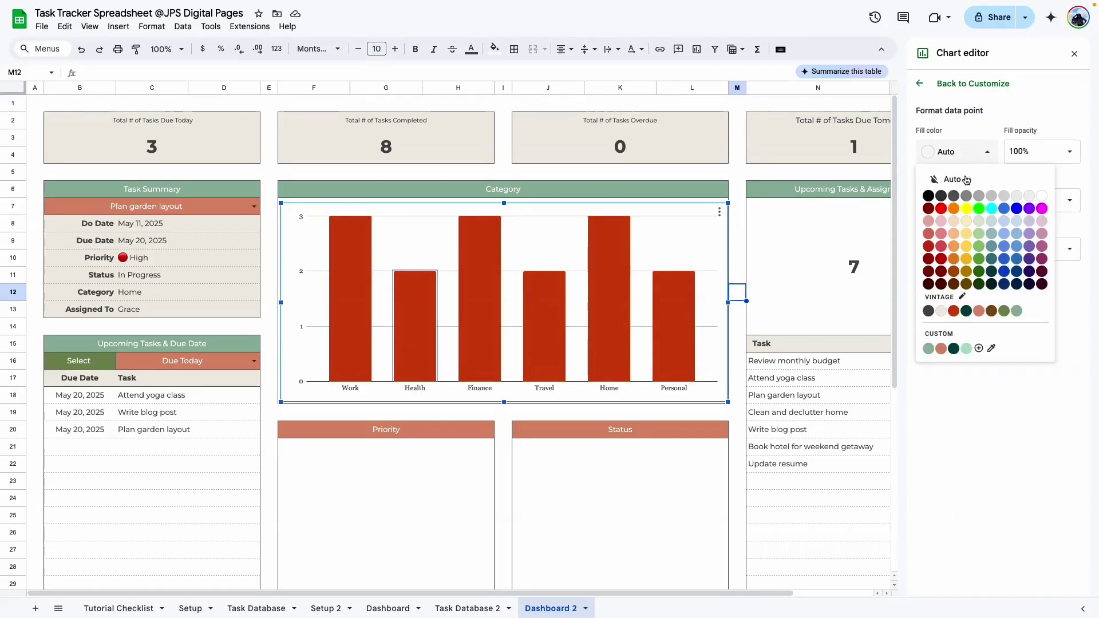
pyautogui.click(966, 311)
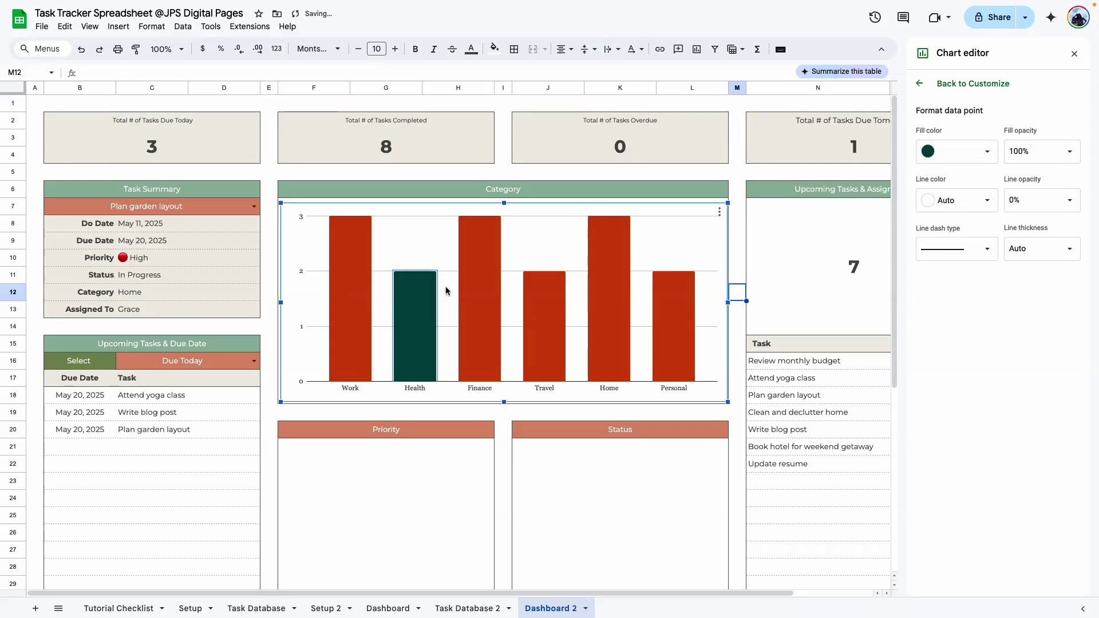
pyautogui.click(957, 152)
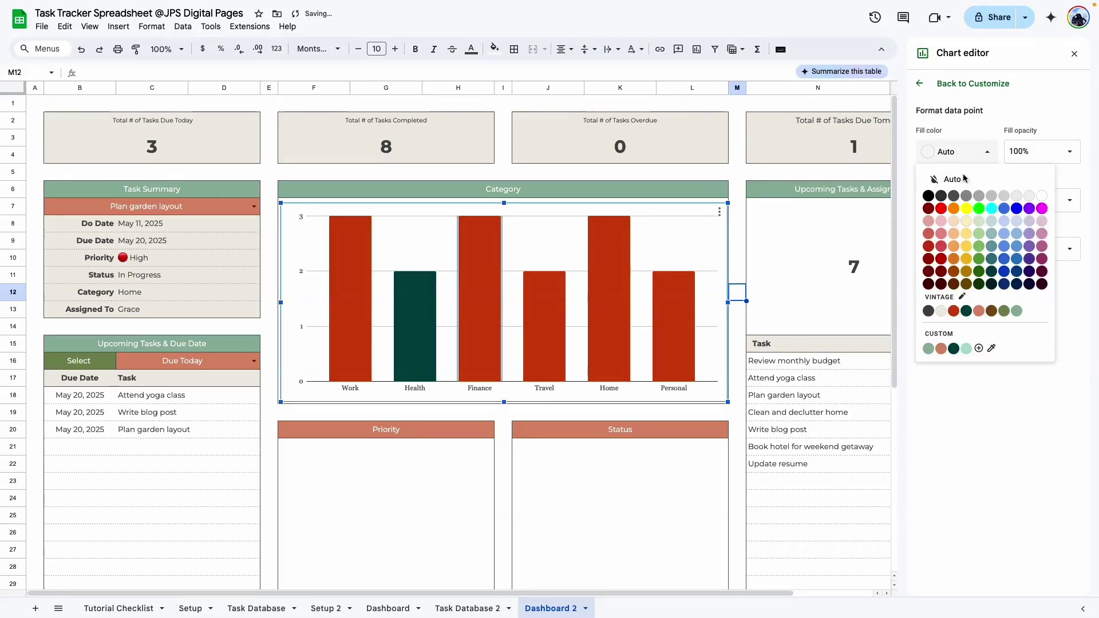
pyautogui.click(985, 313)
pyautogui.click(541, 305)
pyautogui.click(956, 153)
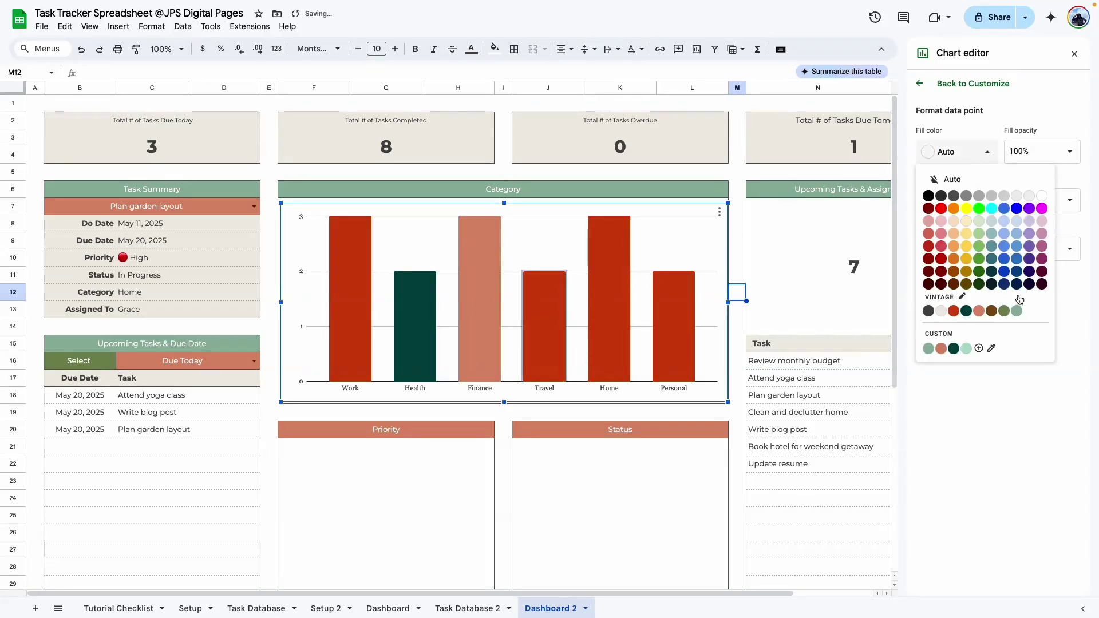
pyautogui.click(994, 313)
# Fill the Category chart's Home column olive green and the Personal column sage green
pyautogui.click(618, 311)
pyautogui.click(956, 153)
pyautogui.click(1006, 314)
pyautogui.click(665, 281)
pyautogui.click(955, 152)
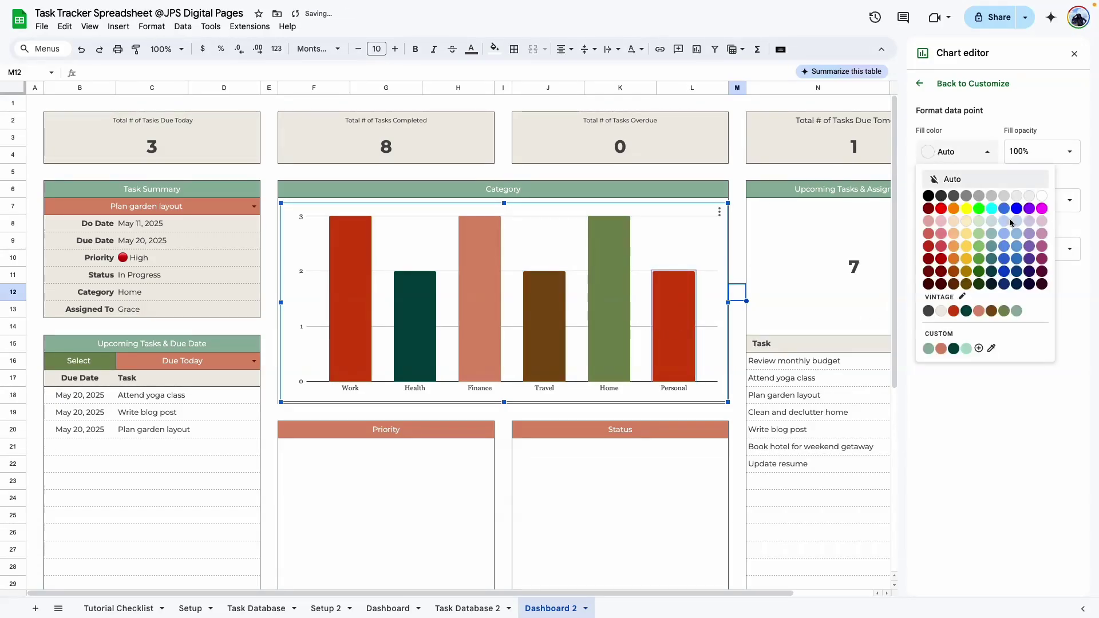
pyautogui.click(1017, 313)
pyautogui.click(738, 412)
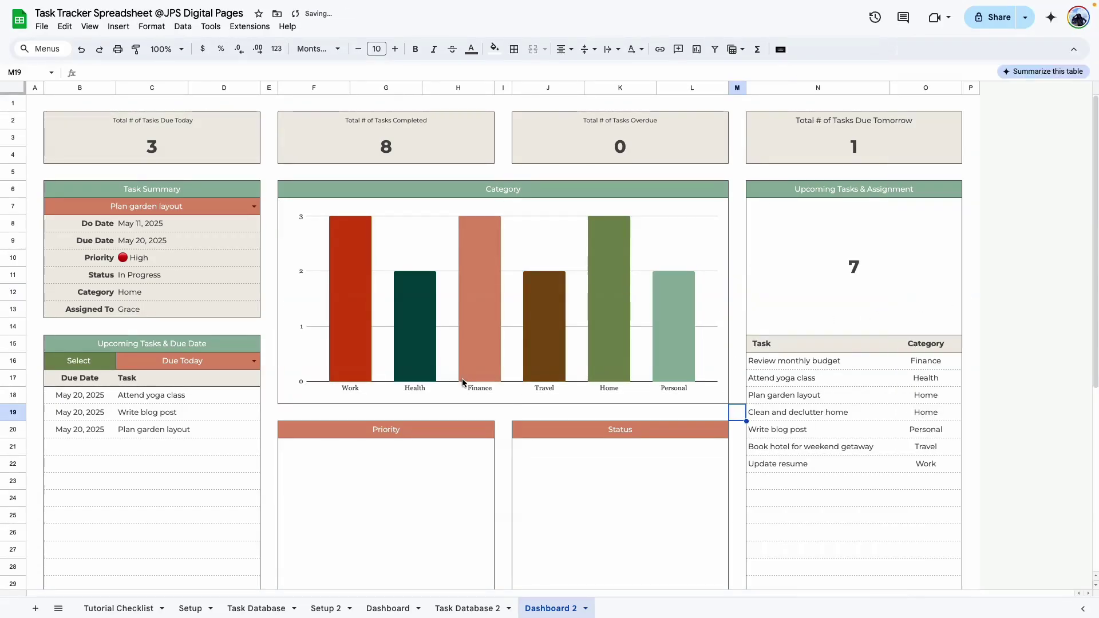
# Insert a column chart for the empty Priority section of Dashboard 2
pyautogui.scroll(-3, 462, 379)
pyautogui.click(361, 425)
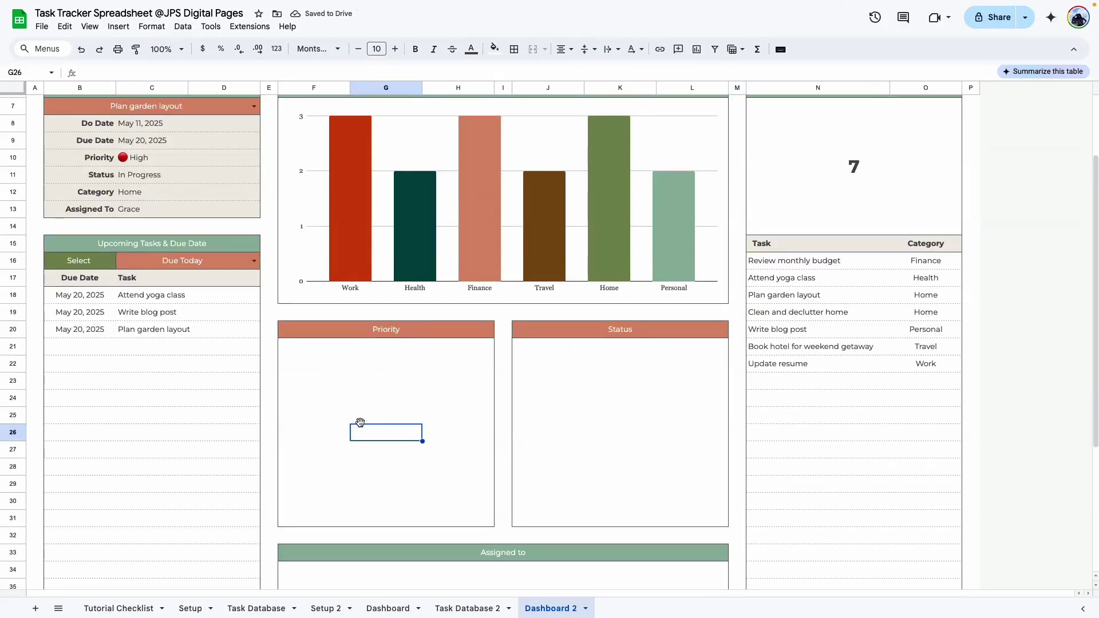
pyautogui.click(332, 385)
pyautogui.click(696, 50)
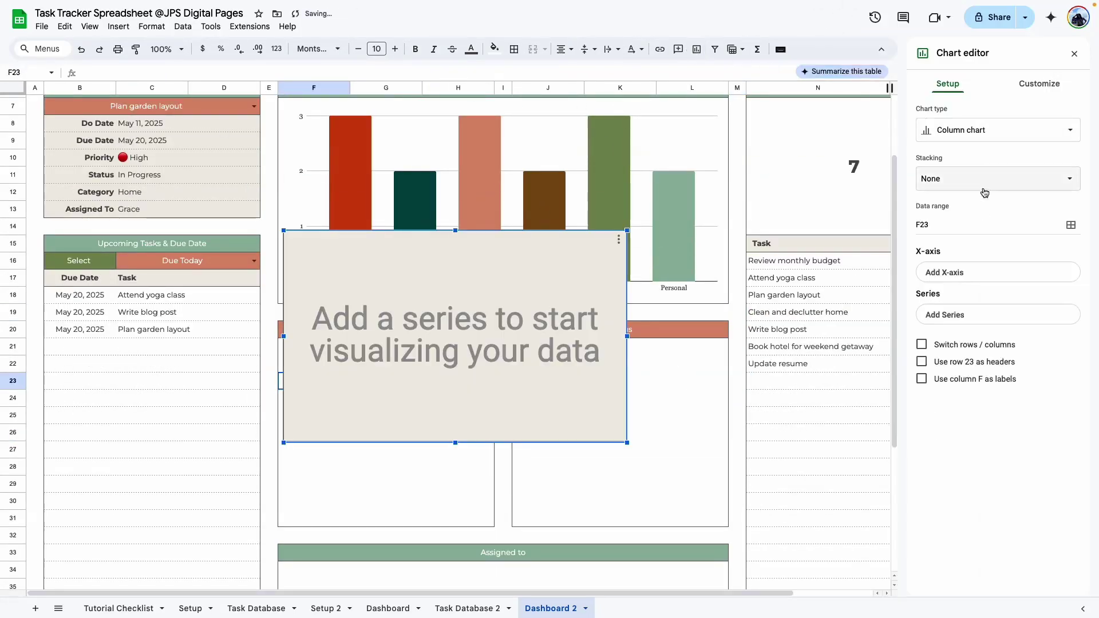
# Set the new chart's data range to 'Task Database 2'!G3:G1000 and aggregate its x-axis
pyautogui.click(1072, 225)
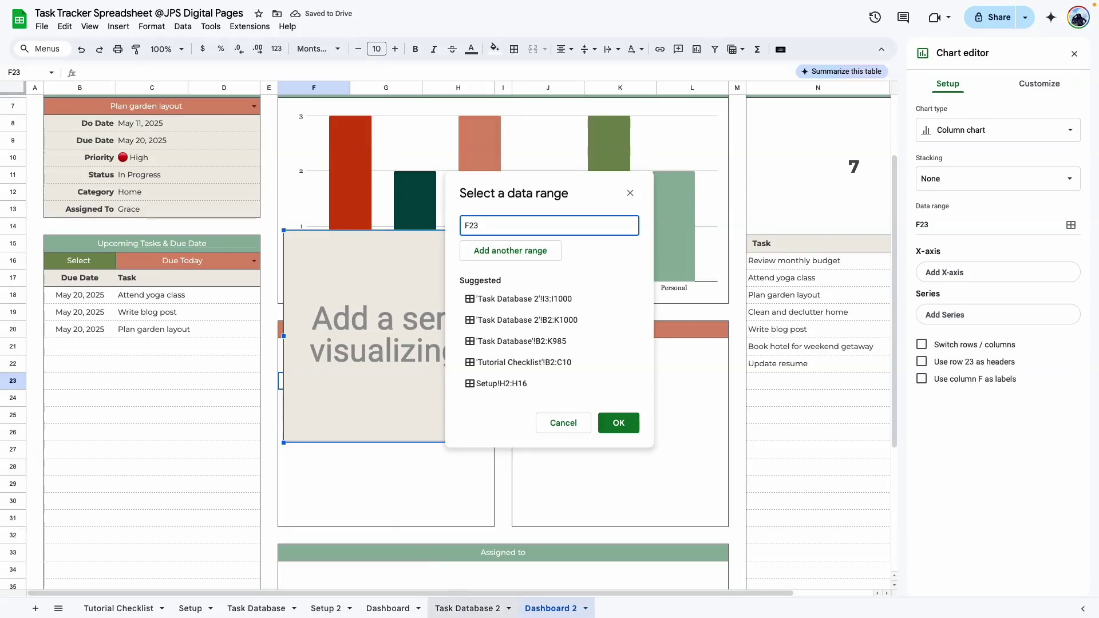
pyautogui.click(487, 609)
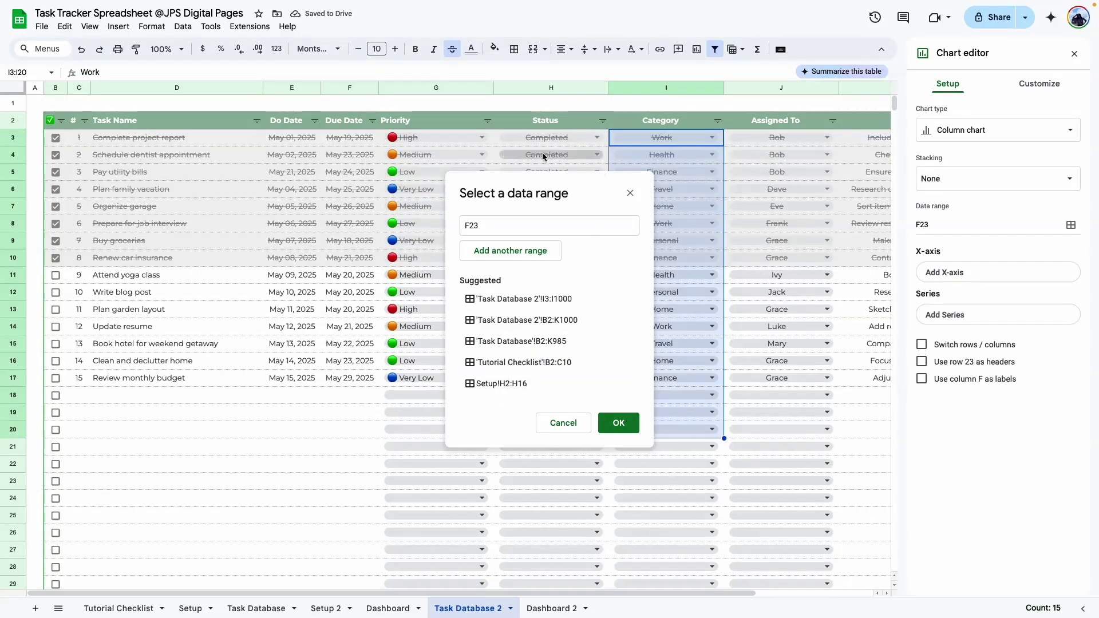
pyautogui.click(438, 132)
pyautogui.moveTo(439, 134); pyautogui.dragTo(439, 418)
pyautogui.click(589, 227)
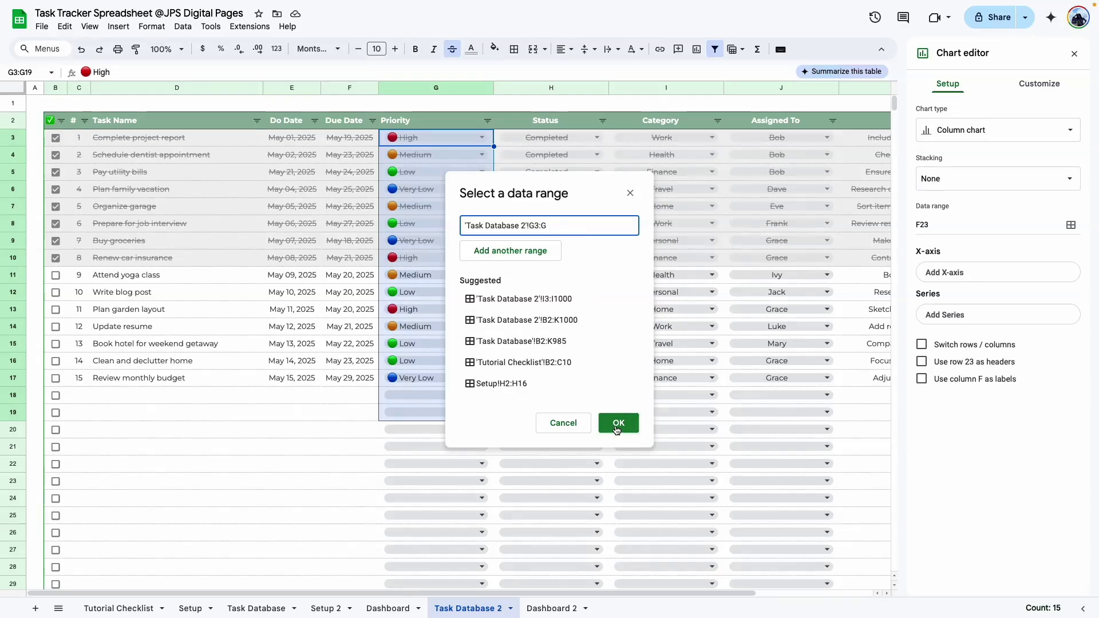
pyautogui.click(617, 423)
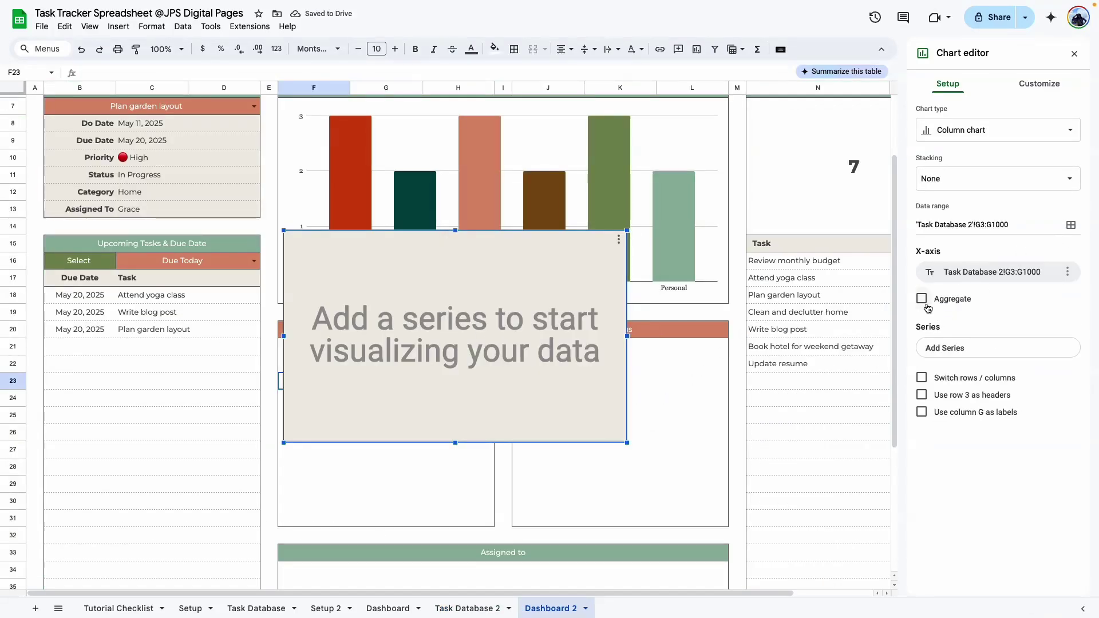
pyautogui.click(923, 299)
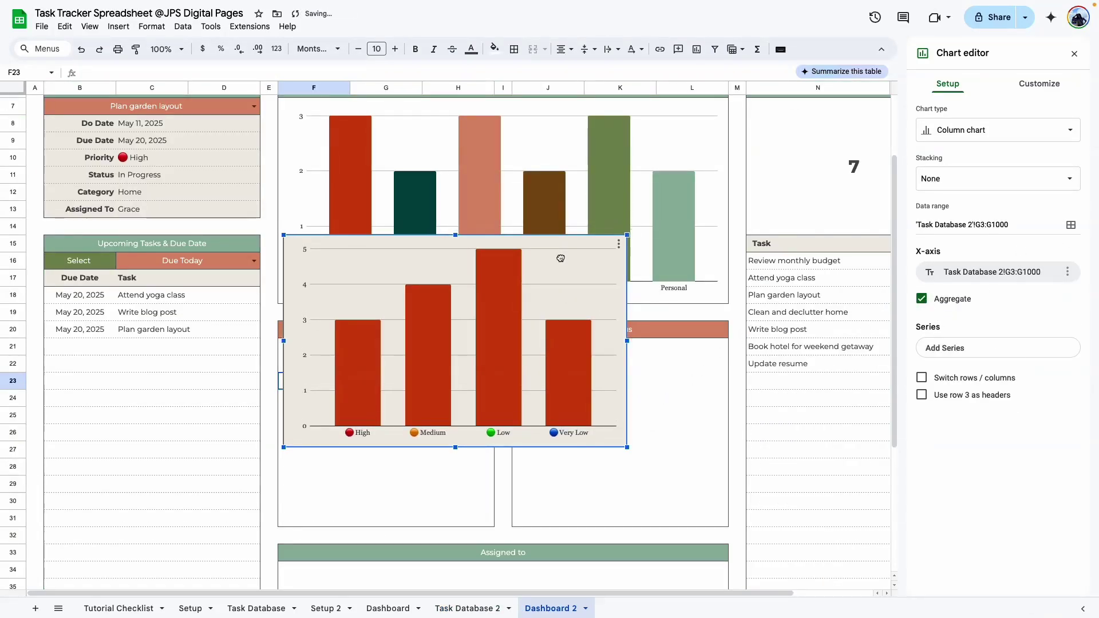
# Set the background and border colors of the priority chart to None
pyautogui.click(1039, 84)
pyautogui.click(965, 117)
pyautogui.click(937, 160)
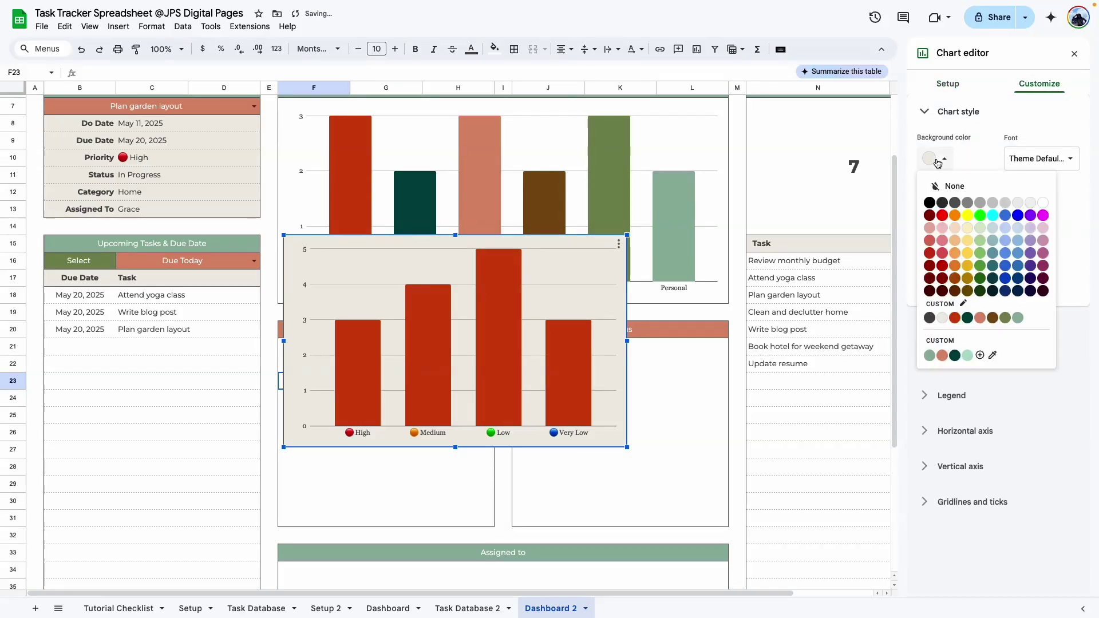
pyautogui.click(957, 187)
pyautogui.click(948, 208)
pyautogui.click(986, 236)
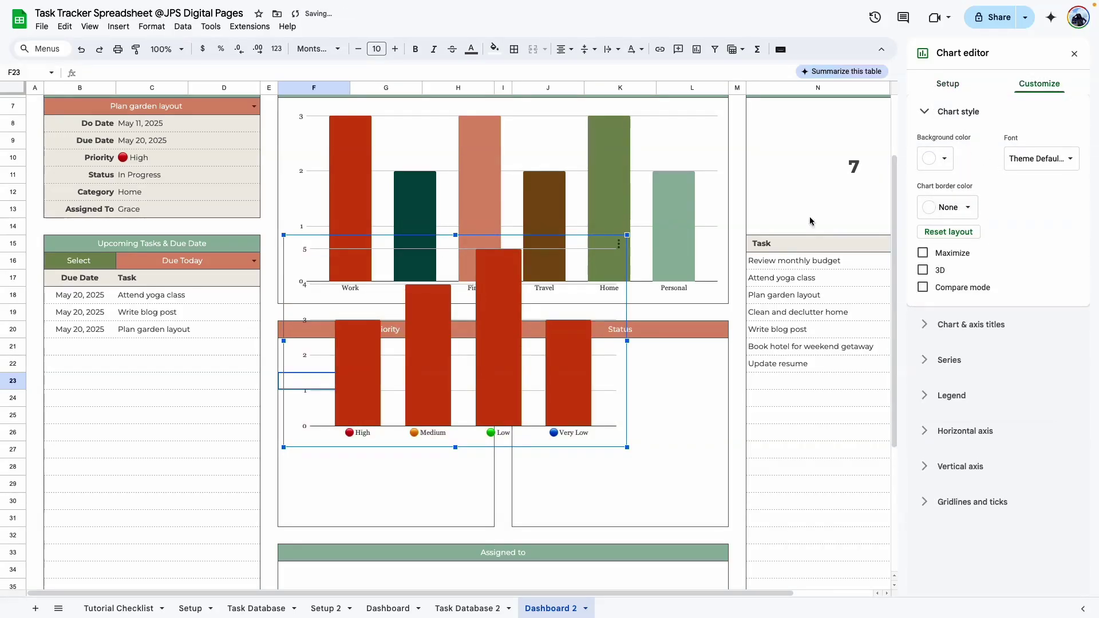
# Move and resize the priority chart so it fits inside the box under the Priority heading
pyautogui.moveTo(389, 364); pyautogui.dragTo(385, 470)
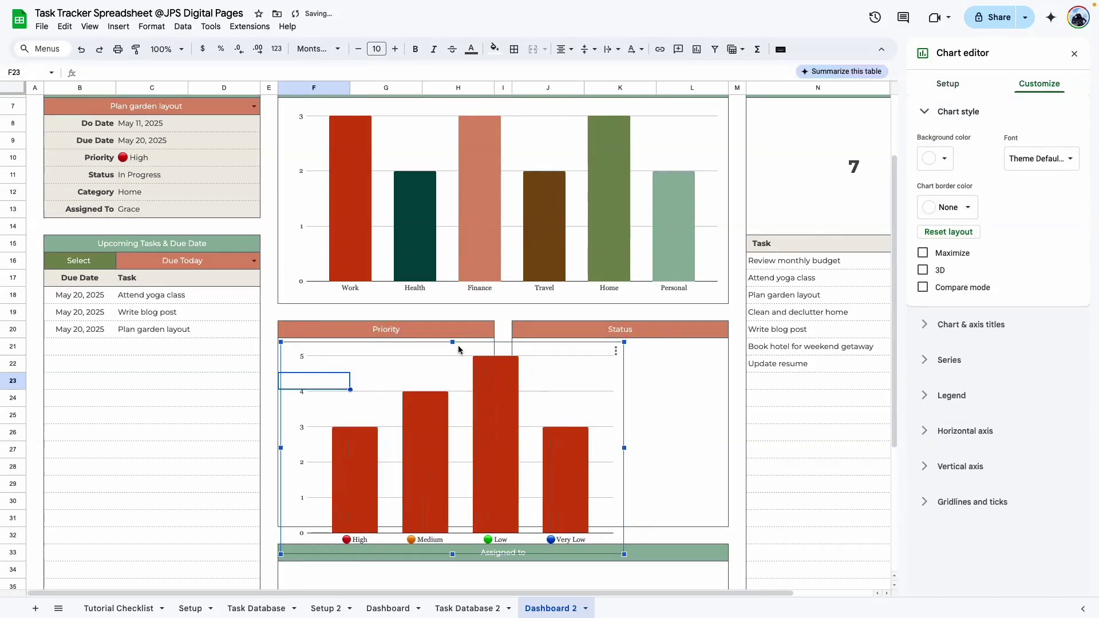
pyautogui.moveTo(625, 449); pyautogui.dragTo(490, 448)
pyautogui.moveTo(385, 555); pyautogui.dragTo(386, 528)
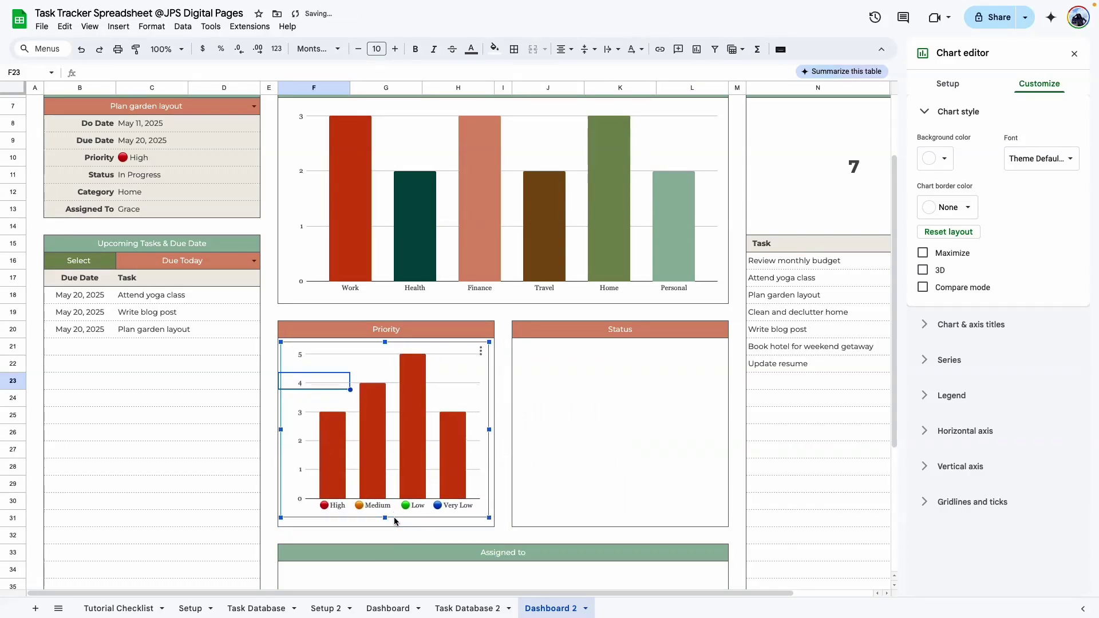
pyautogui.click(548, 501)
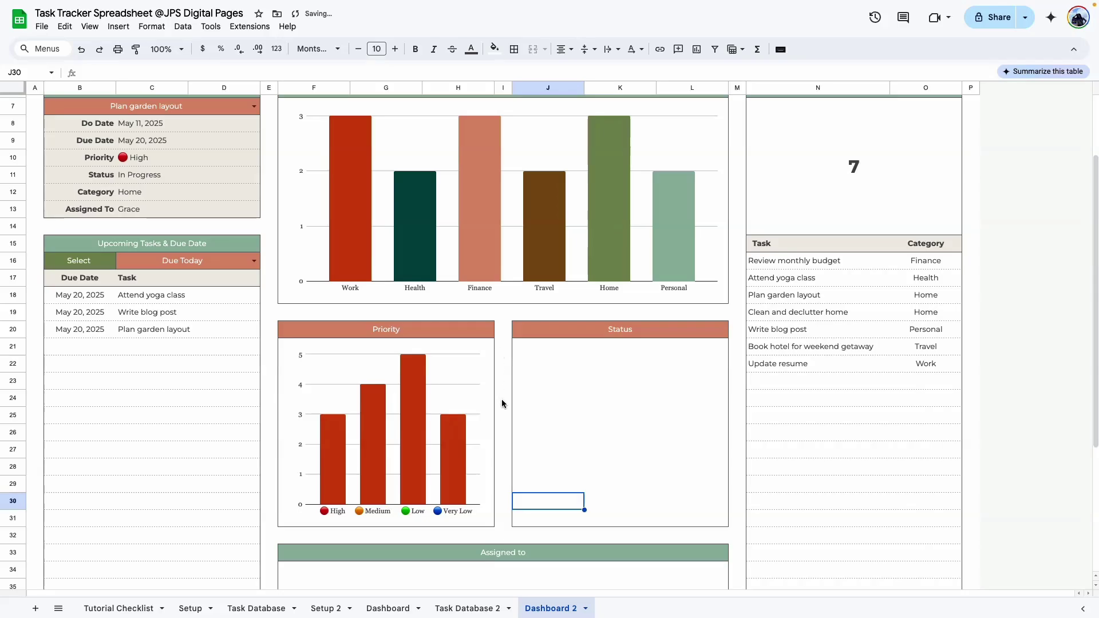
# Insert a chart for the empty Status section with the data range 'Task Database 2'!H3:H1000
pyautogui.click(547, 366)
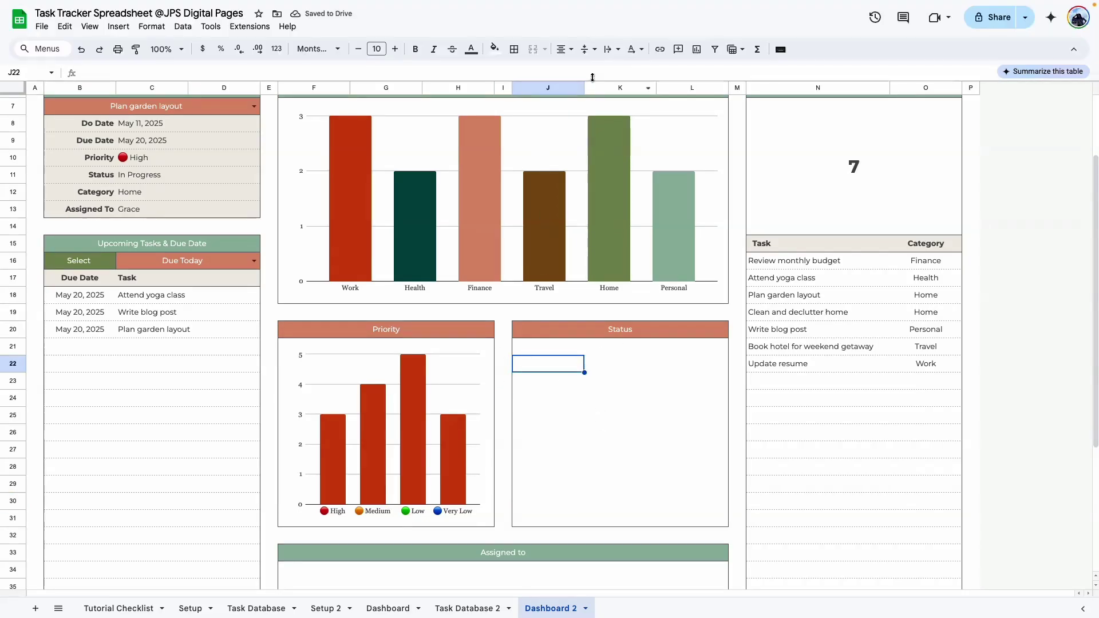
pyautogui.click(696, 49)
pyautogui.click(1071, 226)
pyautogui.click(485, 609)
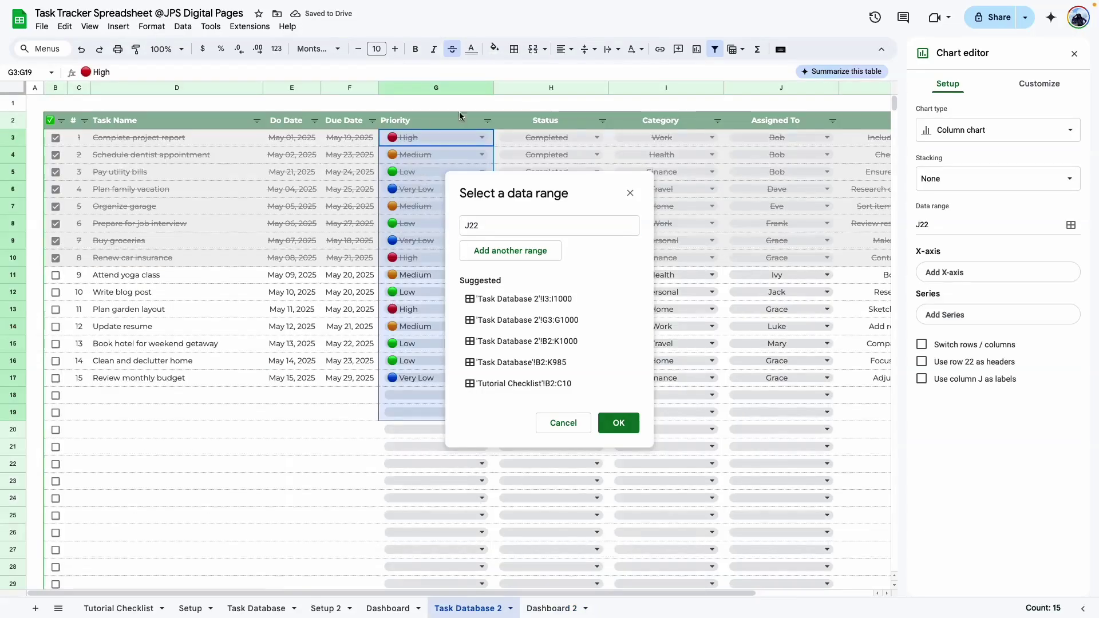
pyautogui.moveTo(575, 131); pyautogui.dragTo(578, 481)
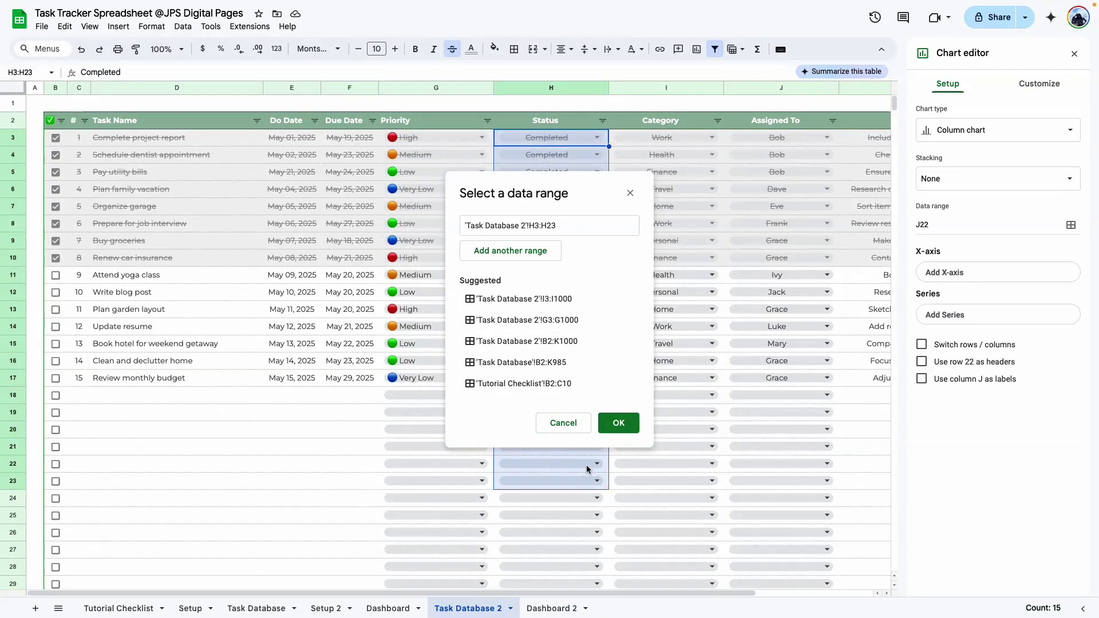
pyautogui.click(572, 226)
pyautogui.press('BackSpace')
pyautogui.write('1000')
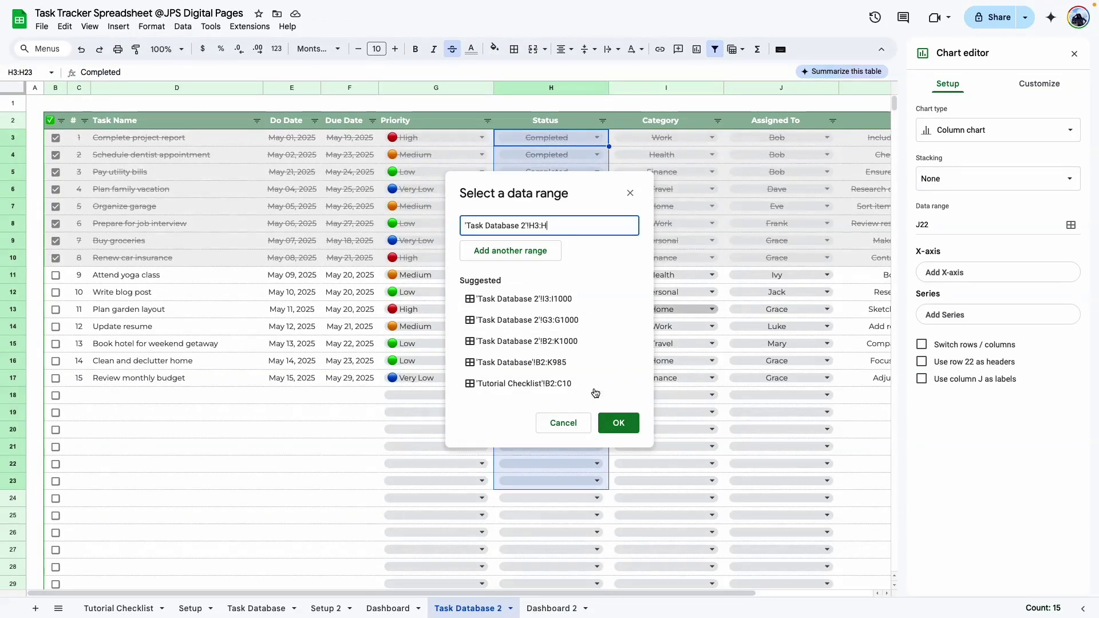
pyautogui.click(619, 423)
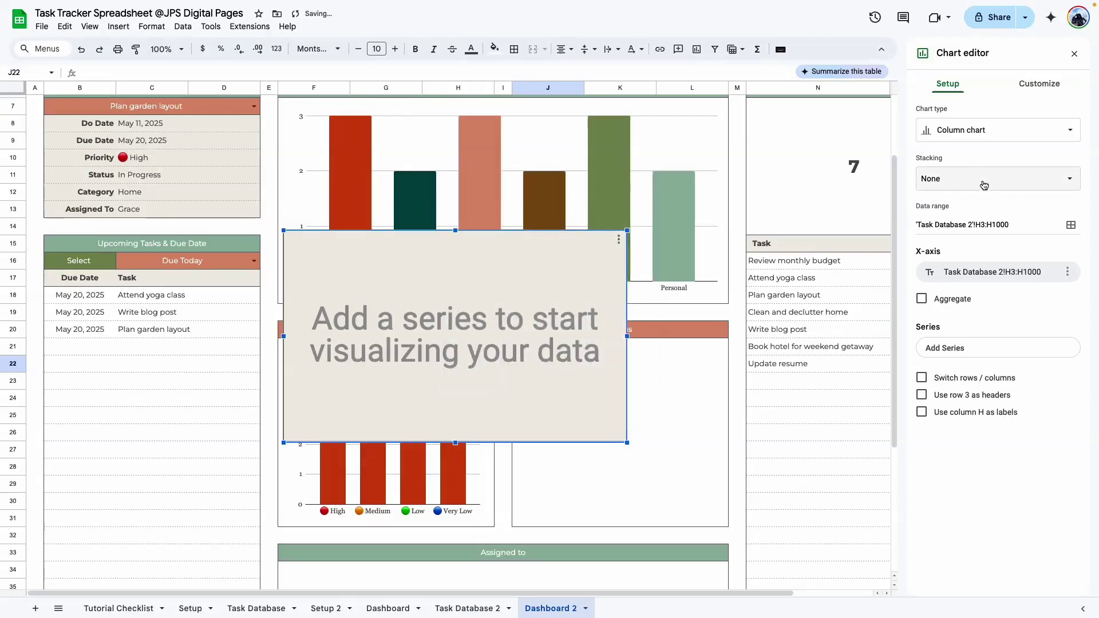
# Aggregate the status chart's data and change its chart type to a pie chart
pyautogui.click(922, 299)
pyautogui.click(981, 136)
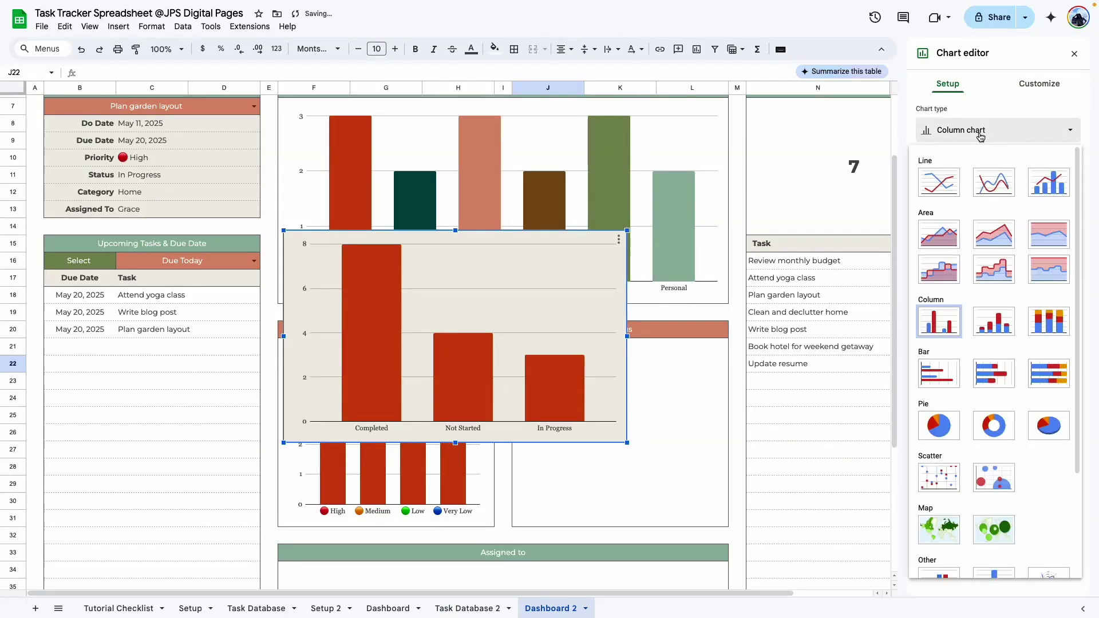
pyautogui.click(951, 428)
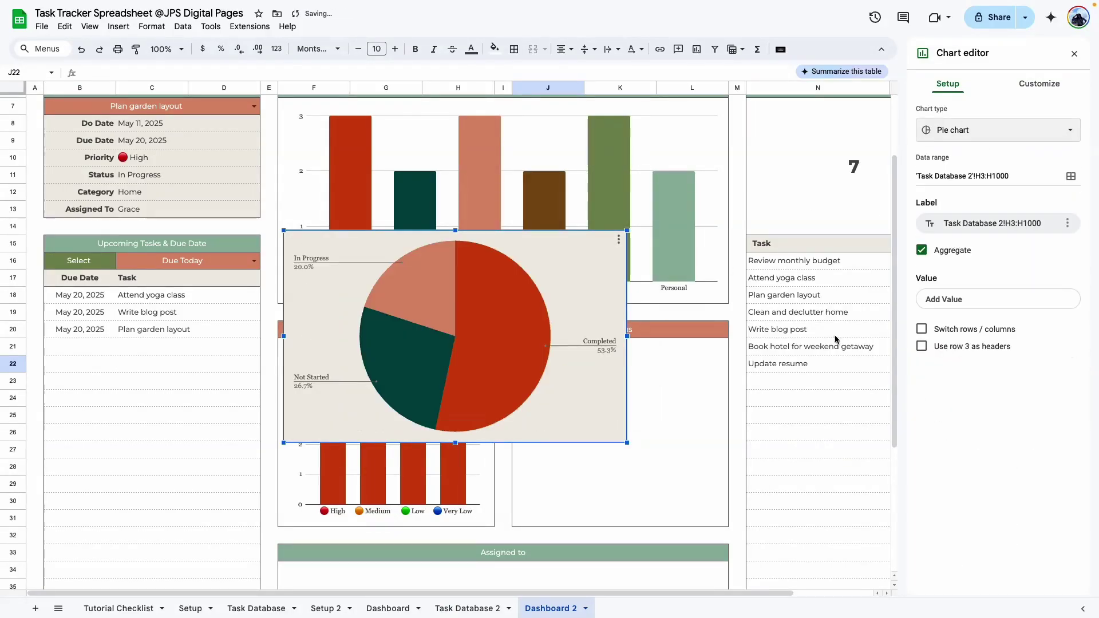
# Set the background and border colors of the status pie chart to None
pyautogui.click(1040, 84)
pyautogui.click(958, 111)
pyautogui.click(936, 159)
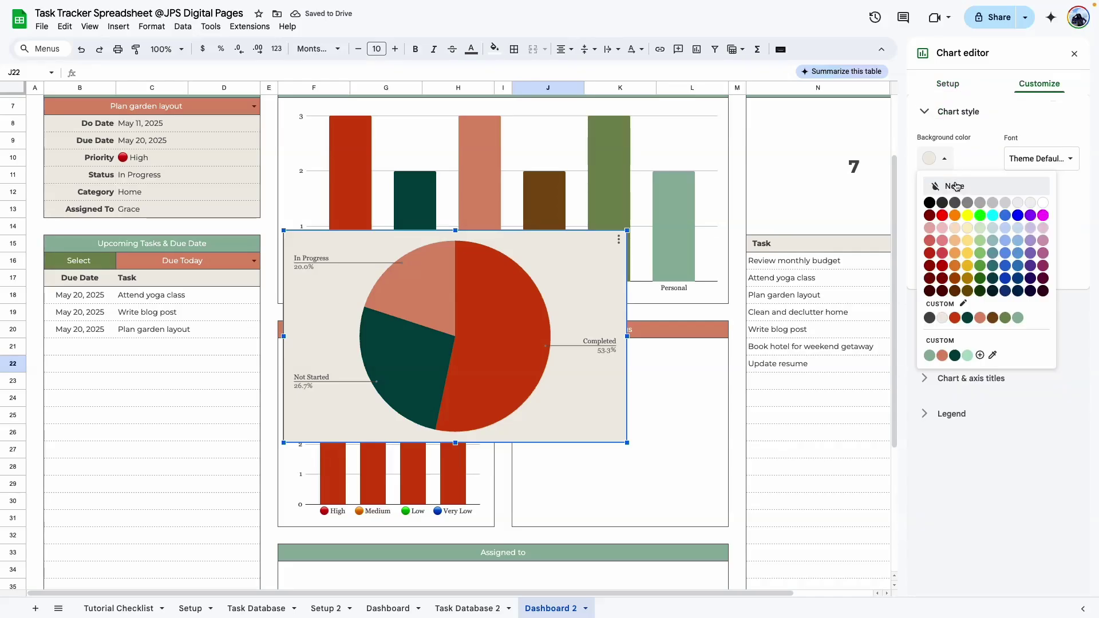
pyautogui.click(955, 187)
pyautogui.click(937, 207)
pyautogui.click(973, 235)
# Move and resize the pie chart so it fits inside the box under the Status heading
pyautogui.moveTo(446, 338); pyautogui.dragTo(547, 450)
pyautogui.moveTo(384, 449); pyautogui.dragTo(514, 448)
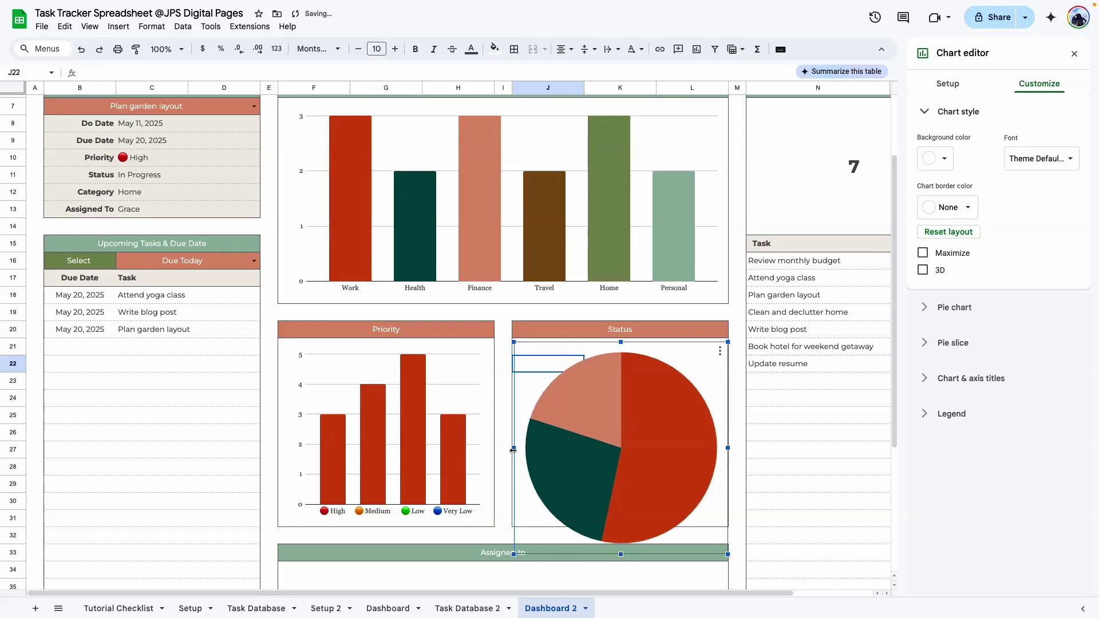
pyautogui.moveTo(622, 556); pyautogui.dragTo(622, 520)
pyautogui.moveTo(628, 347); pyautogui.dragTo(629, 351)
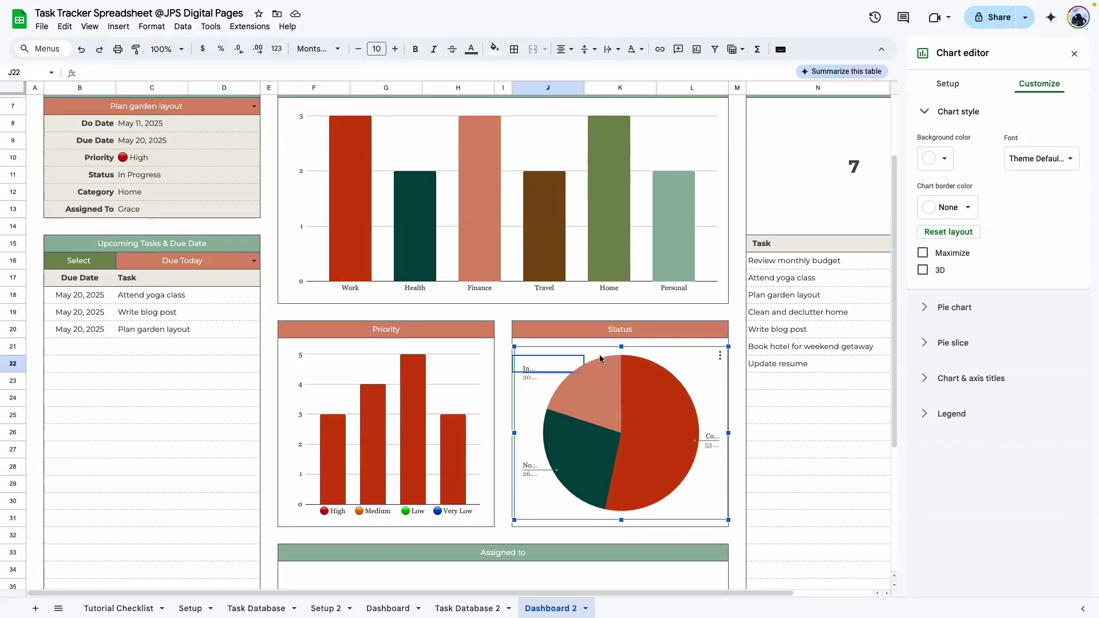
# Try the pie chart's legend at the Top, and set the legend position to Left
pyautogui.click(924, 414)
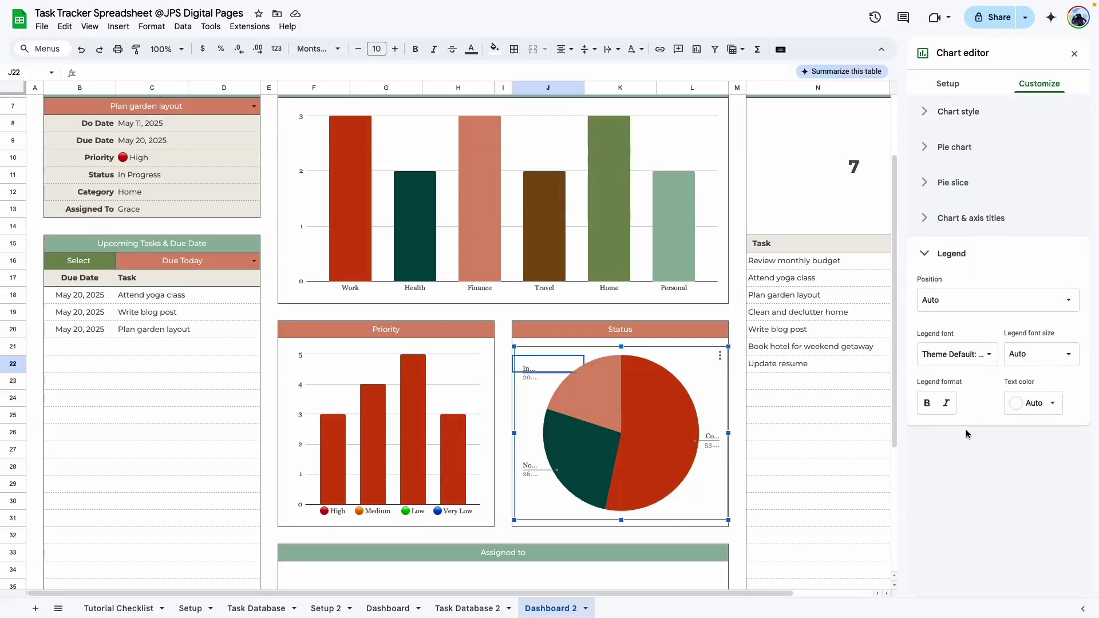
pyautogui.click(938, 306)
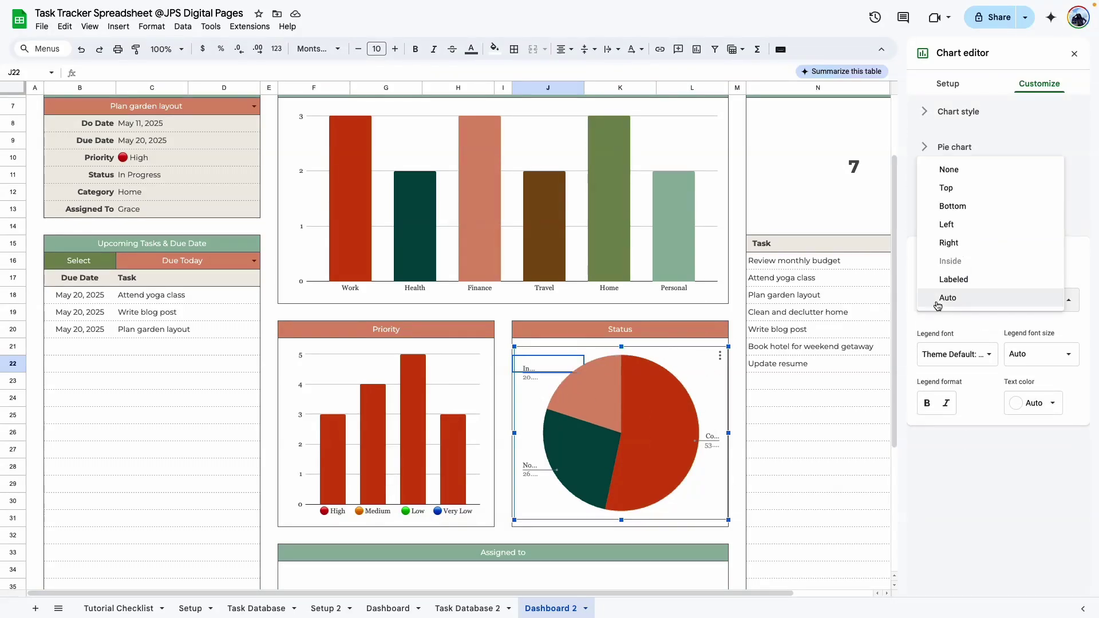
pyautogui.click(953, 188)
pyautogui.click(955, 298)
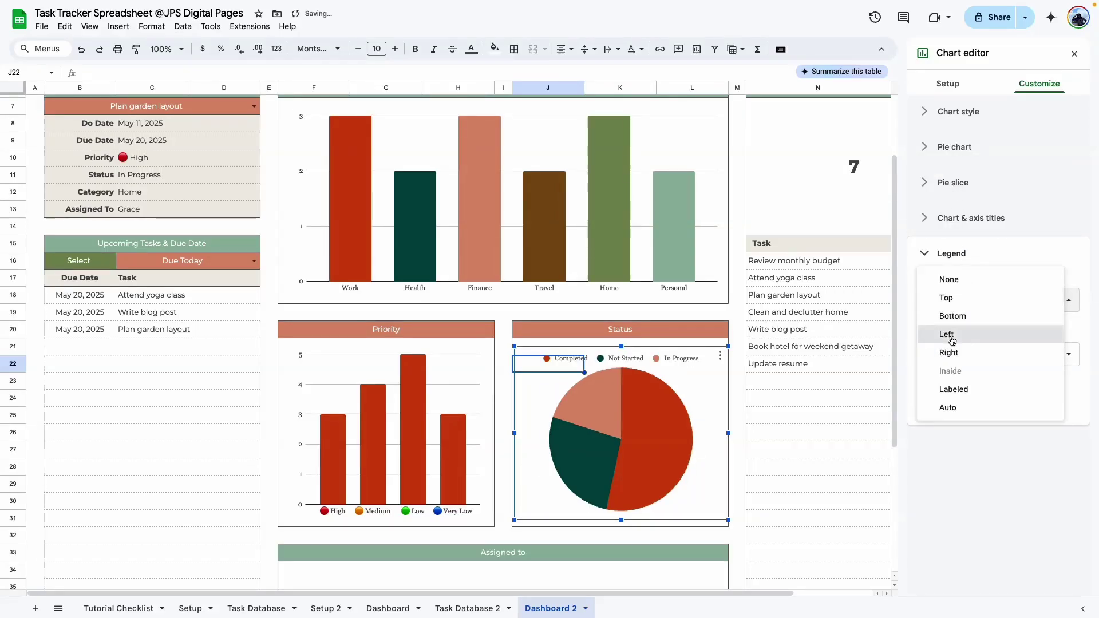
pyautogui.click(950, 335)
pyautogui.click(739, 537)
# Insert a column chart for the empty Assigned to section of Dashboard 2
pyautogui.scroll(-1, 740, 441)
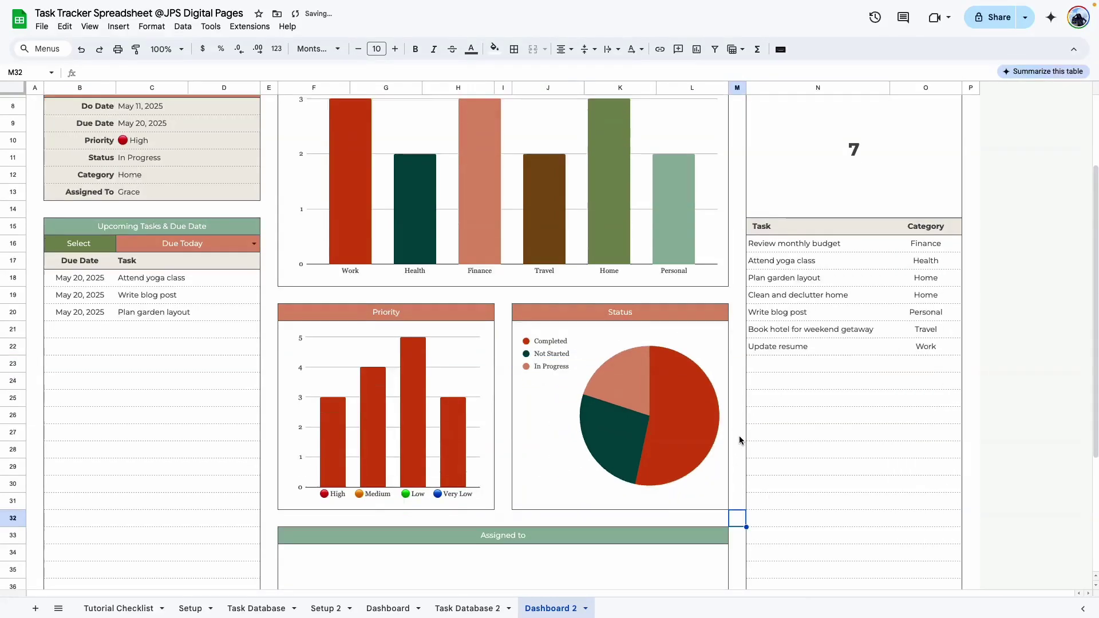
pyautogui.scroll(-5, 739, 458)
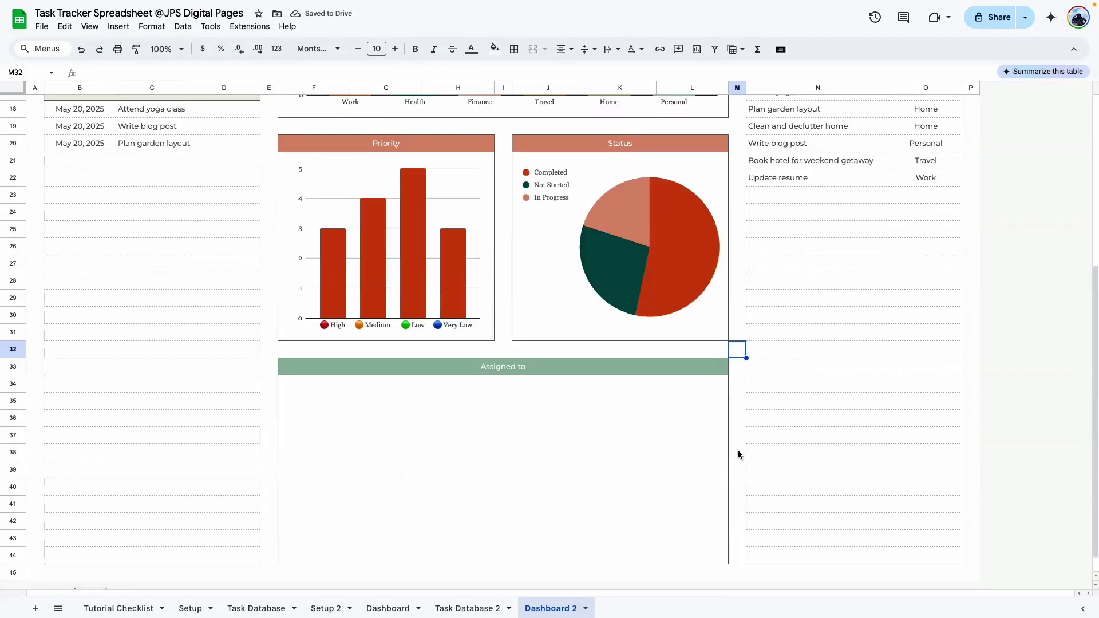
pyautogui.click(323, 398)
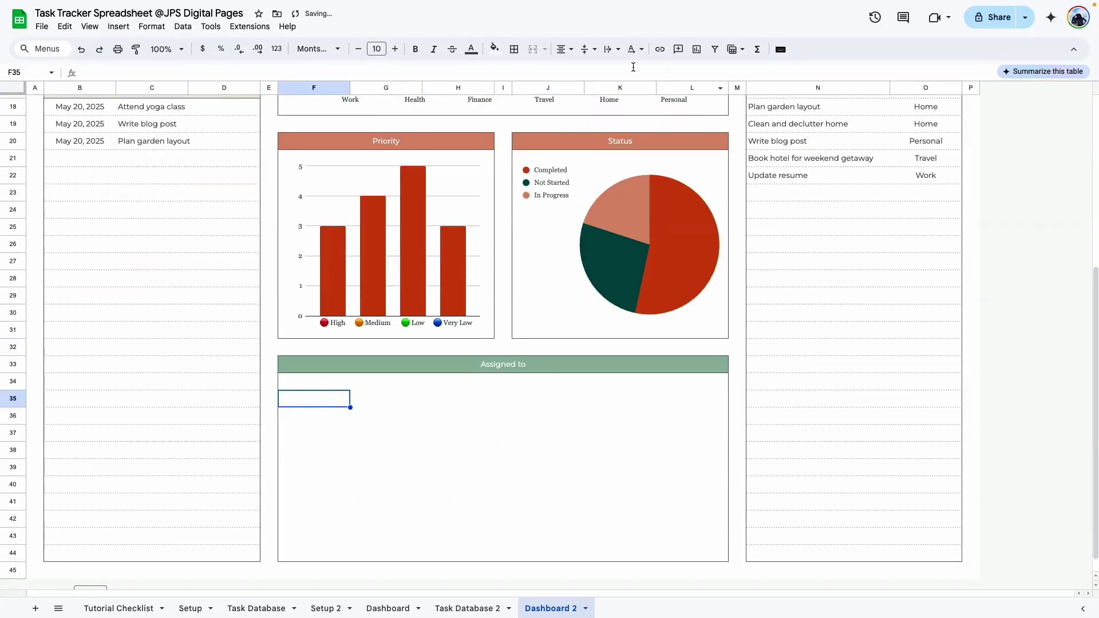
pyautogui.click(697, 49)
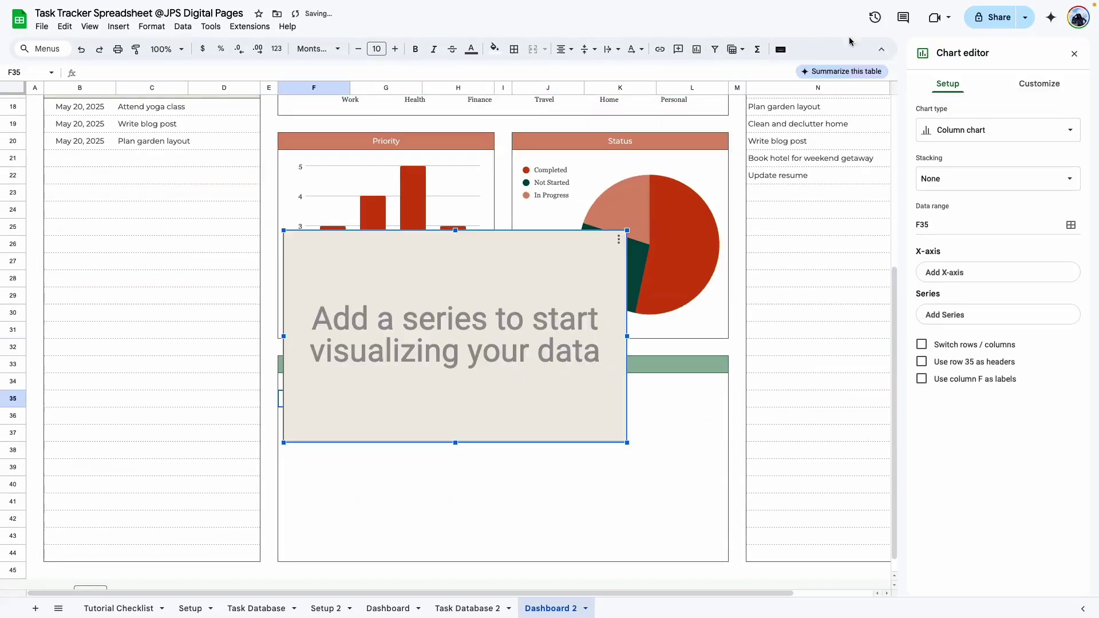
# Set the new chart's data range to 'Task Database 2'!J3:J1000 and aggregate its x-axis
pyautogui.click(1071, 226)
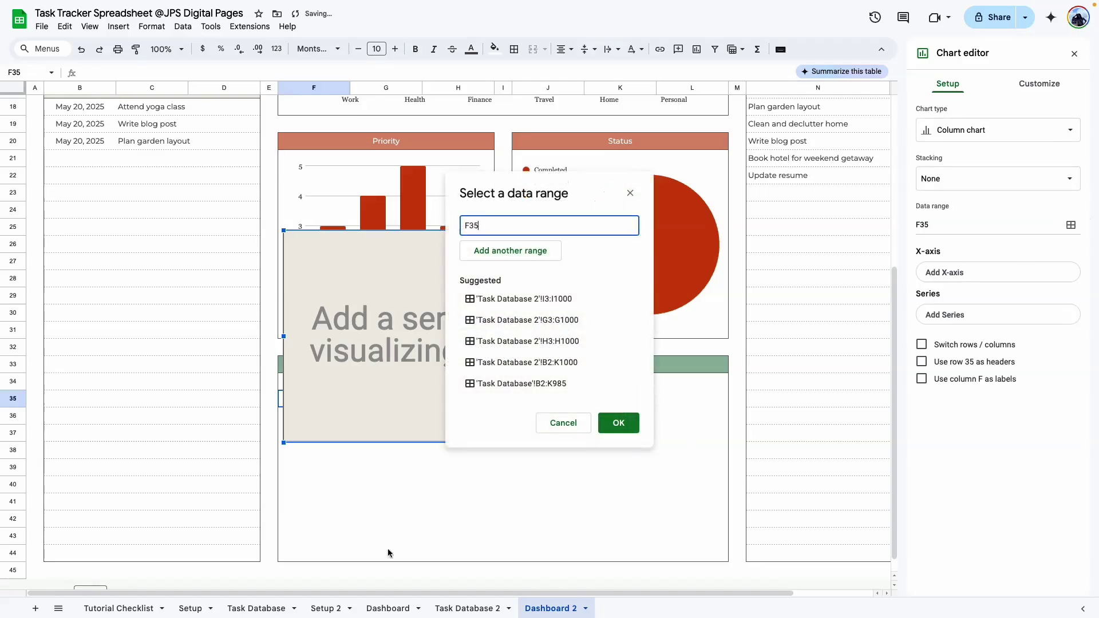
pyautogui.click(471, 609)
pyautogui.hscroll(3, 458, 343)
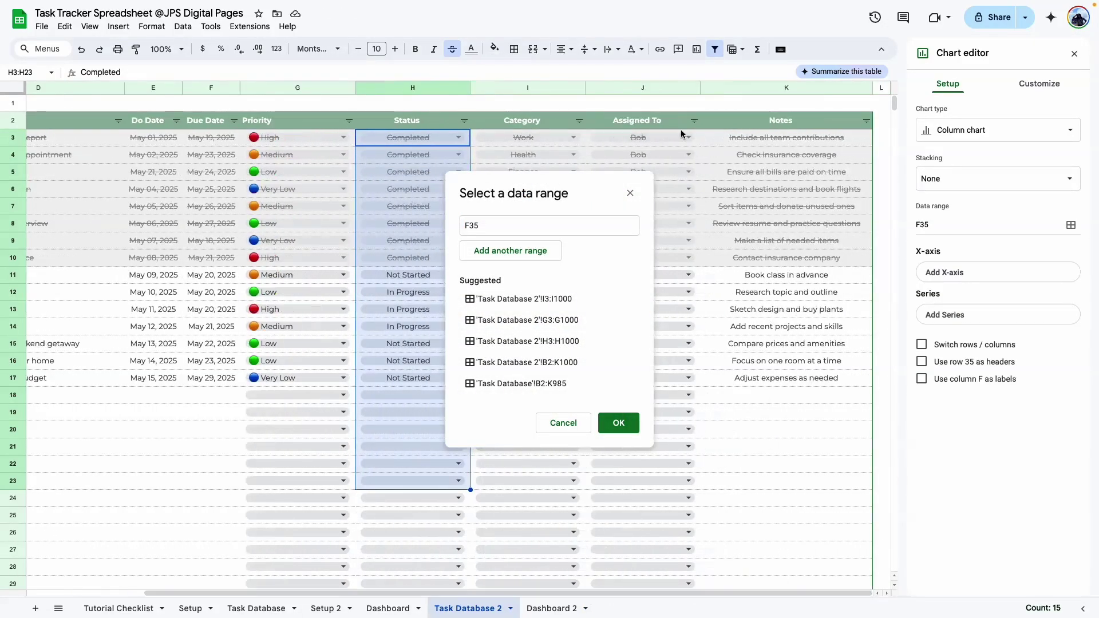
pyautogui.moveTo(639, 138); pyautogui.dragTo(639, 344)
pyautogui.click(554, 225)
pyautogui.press('BackSpace')
pyautogui.press('BackSpace')
pyautogui.write('1000')
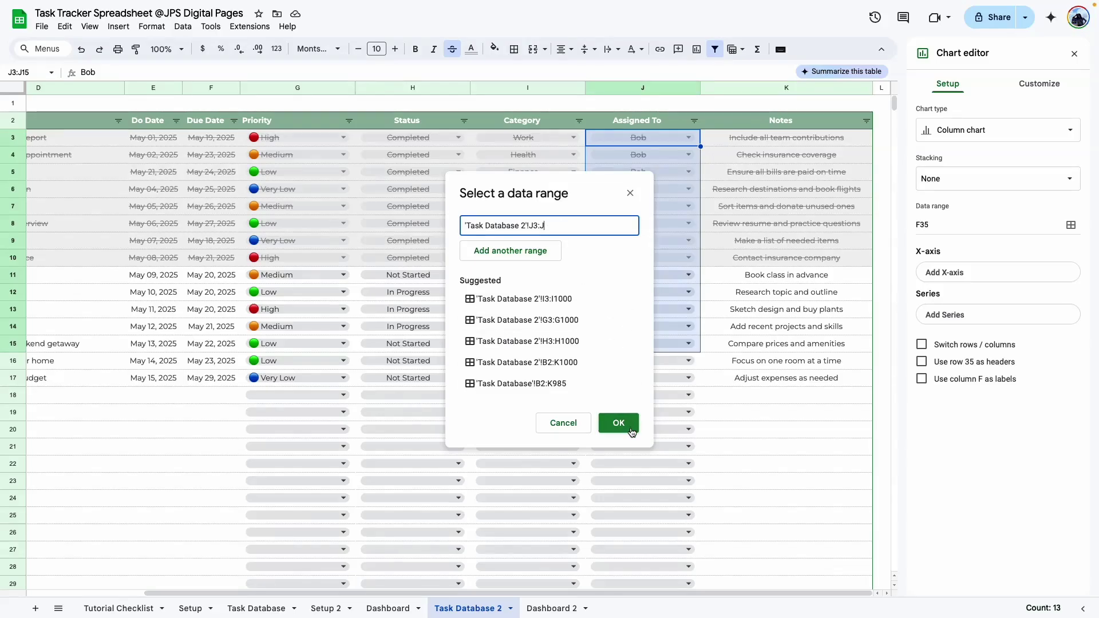
pyautogui.click(627, 423)
pyautogui.click(923, 302)
# Fit the new chart inside the Assigned to section, with its background and border colors set to None
pyautogui.moveTo(537, 310); pyautogui.dragTo(541, 380)
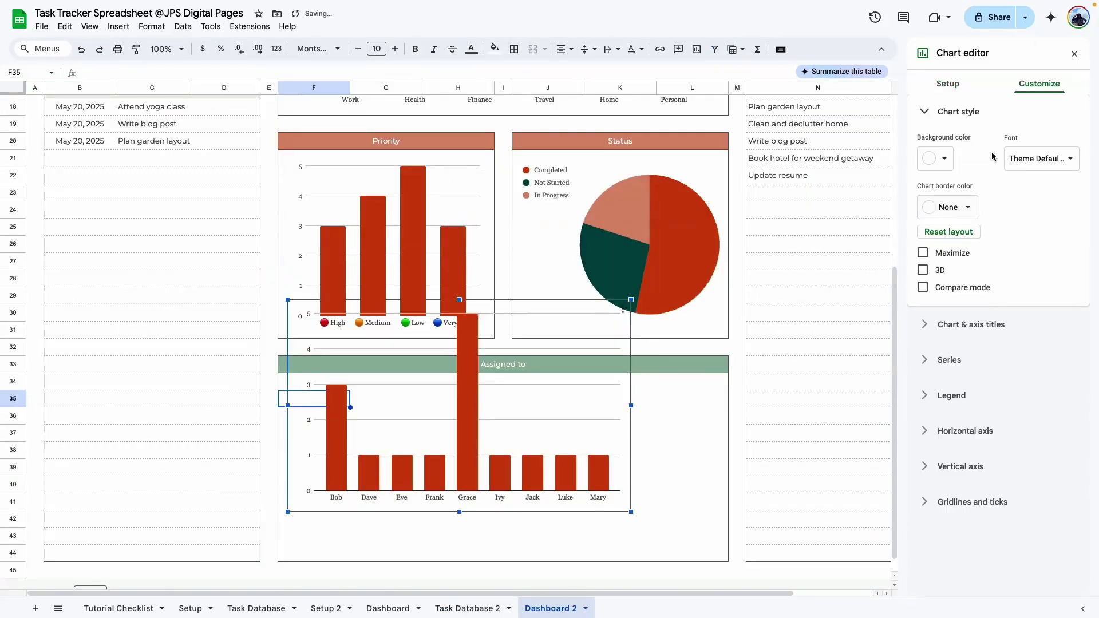
pyautogui.moveTo(432, 457); pyautogui.dragTo(428, 493)
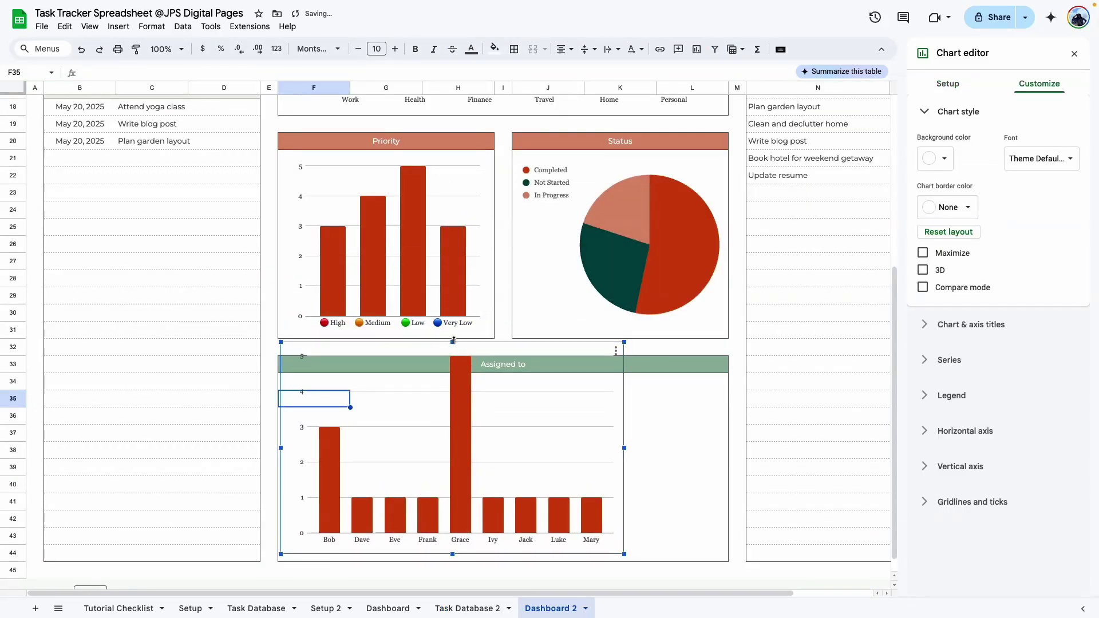
pyautogui.moveTo(454, 341); pyautogui.dragTo(454, 376)
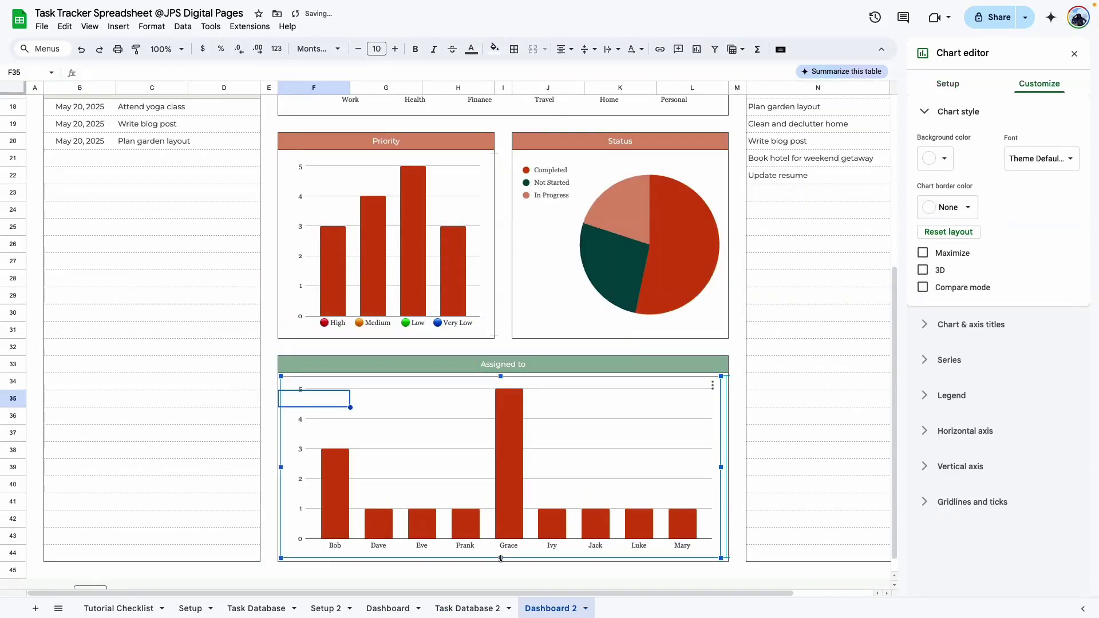
# Fill all columns of the Assigned to chart olive green
pyautogui.click(518, 412)
pyautogui.click(958, 289)
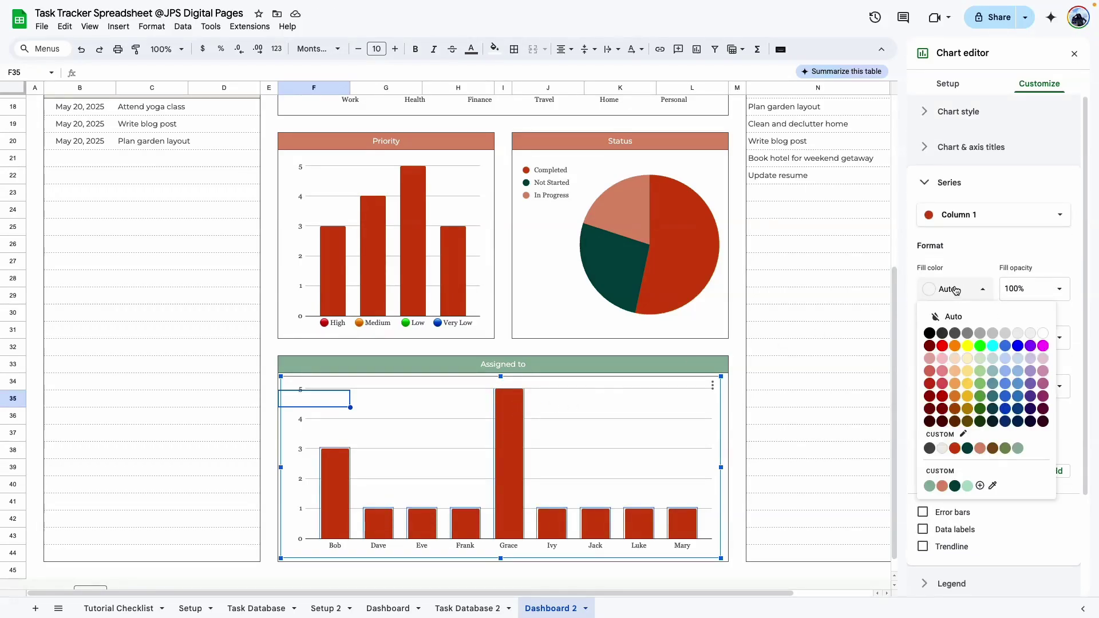
pyautogui.click(1006, 449)
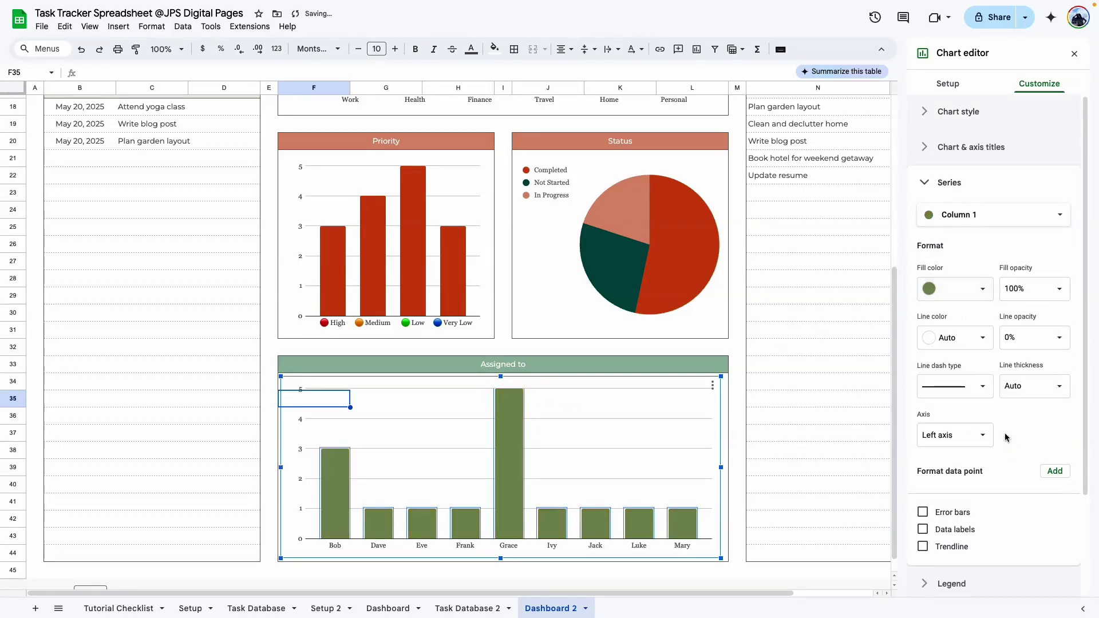
pyautogui.click(741, 358)
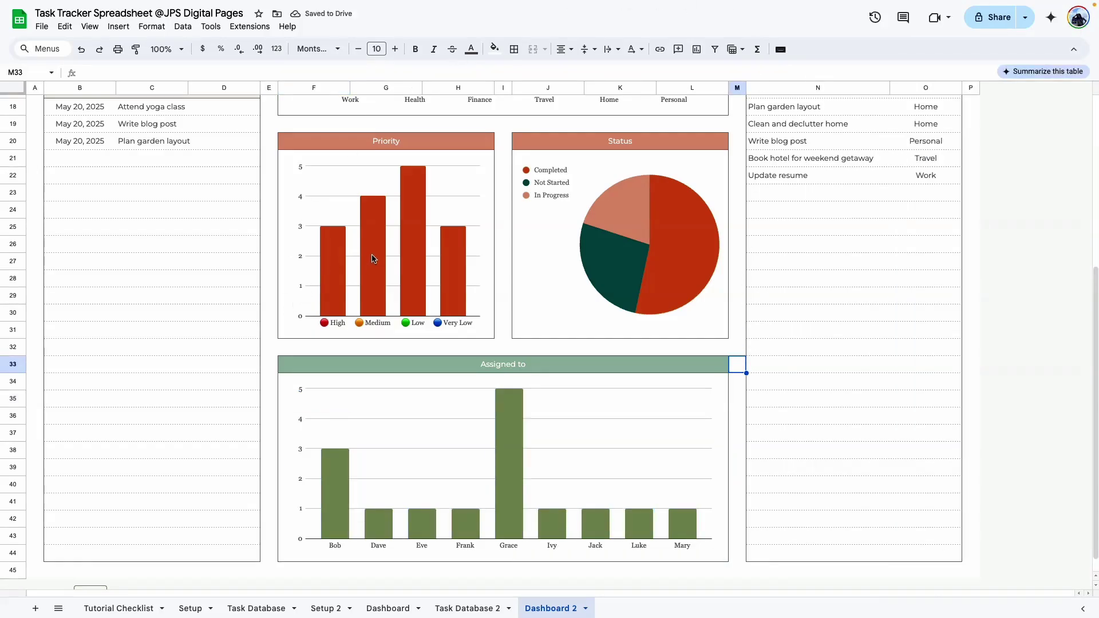
# Fill the Priority chart's High column with the dark red sampled from the red circle in its axis label
pyautogui.scroll(1, 372, 259)
pyautogui.click(347, 278)
pyautogui.moveTo(335, 285)
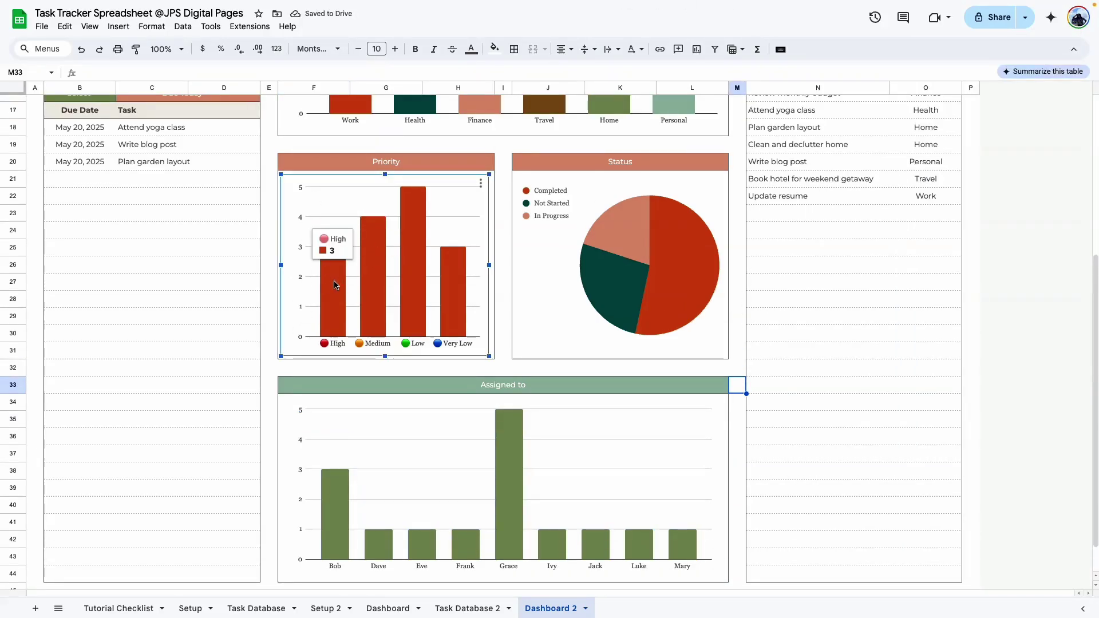
pyautogui.doubleClick(330, 310)
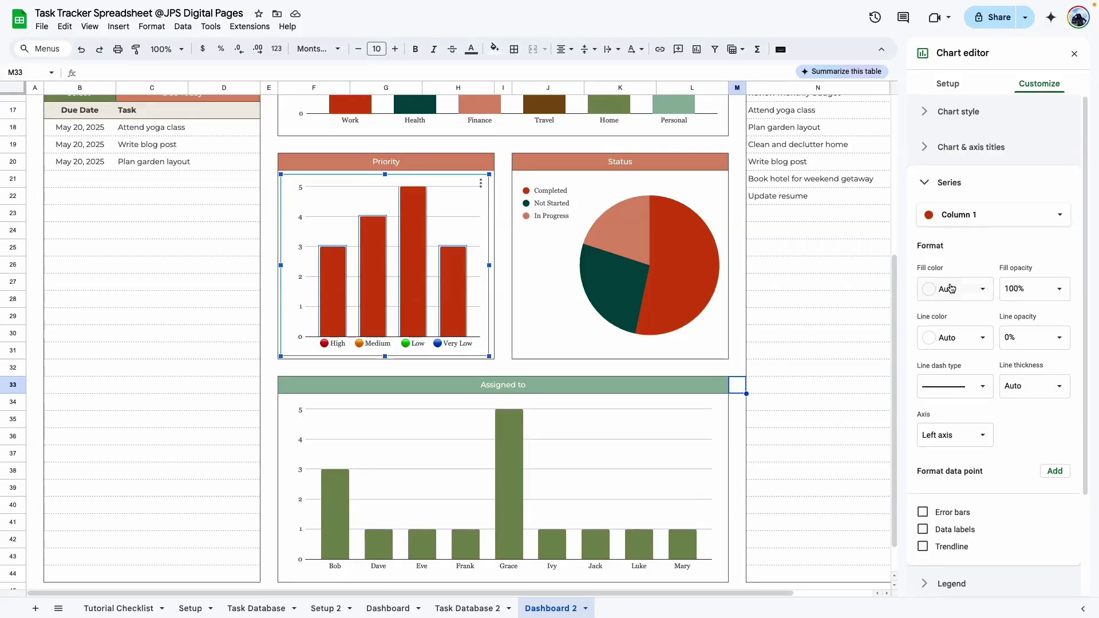
pyautogui.click(336, 281)
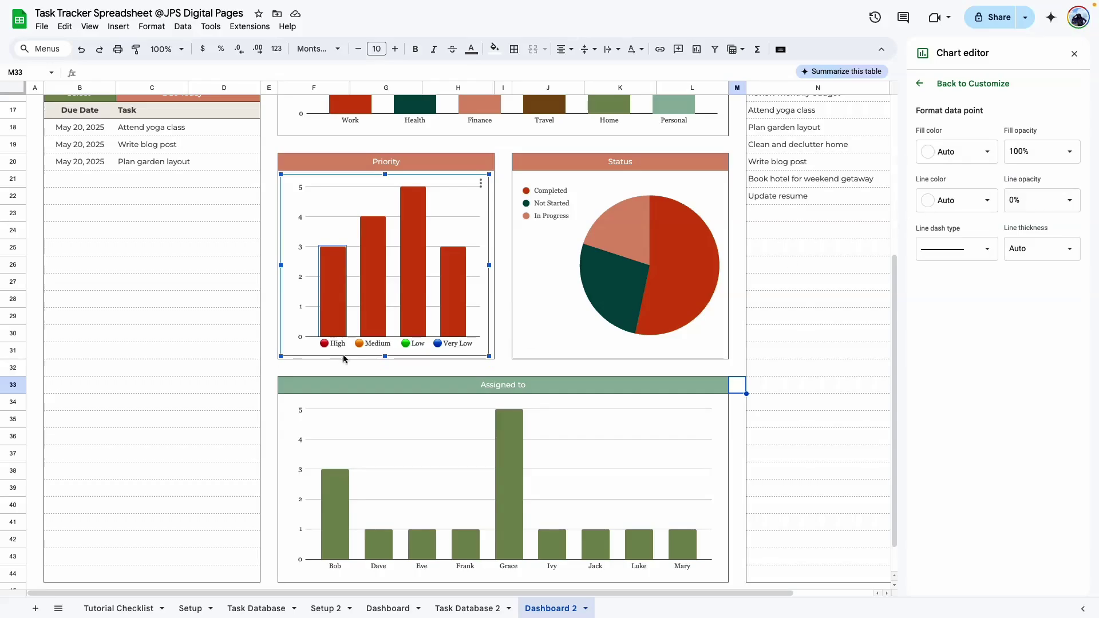
pyautogui.click(959, 153)
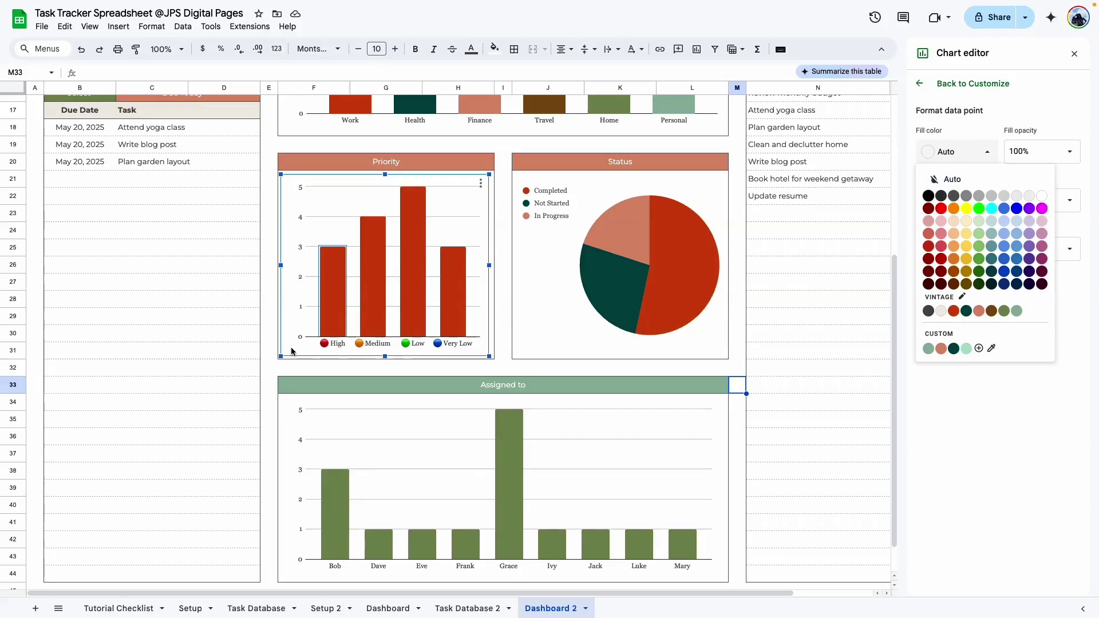
pyautogui.click(992, 349)
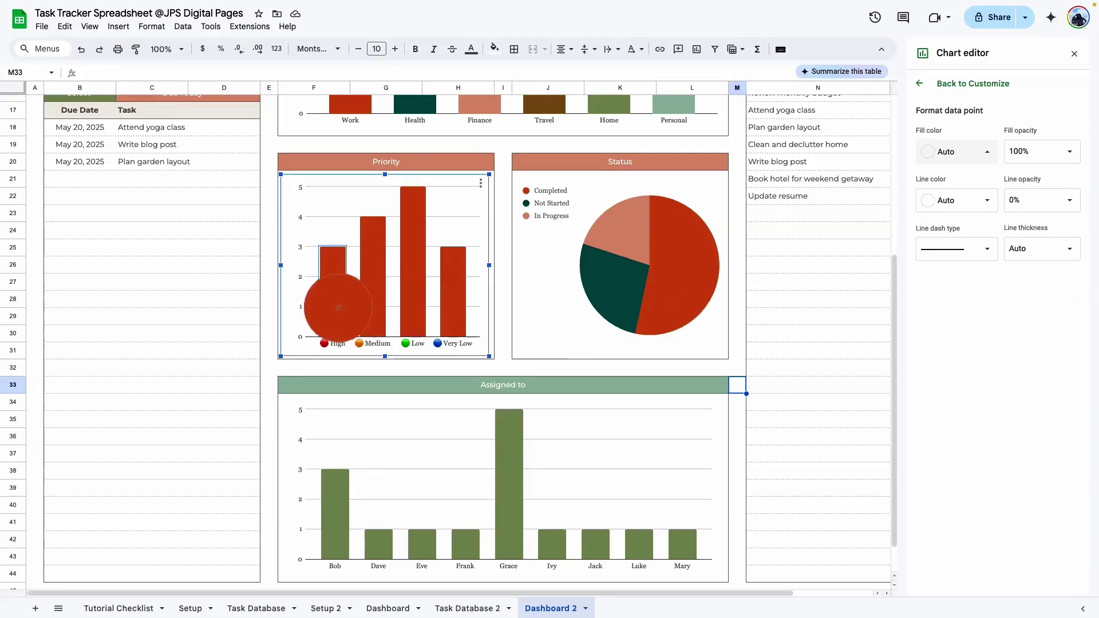
pyautogui.click(325, 344)
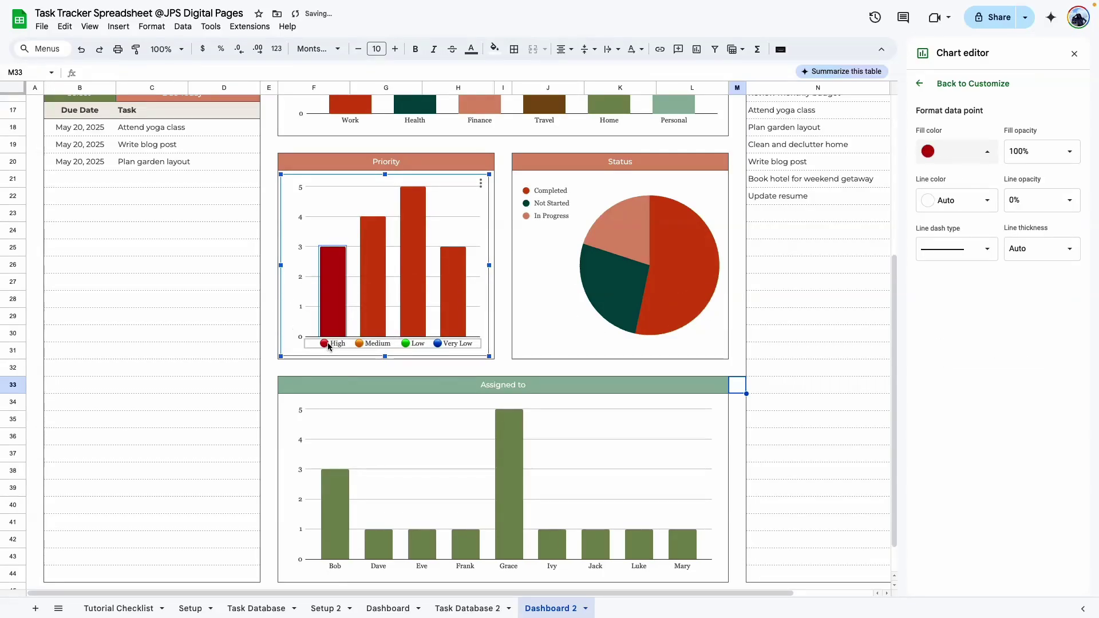
# Fill the Priority chart's Medium column with the orange sampled from the orange circle in its axis label
pyautogui.click(377, 282)
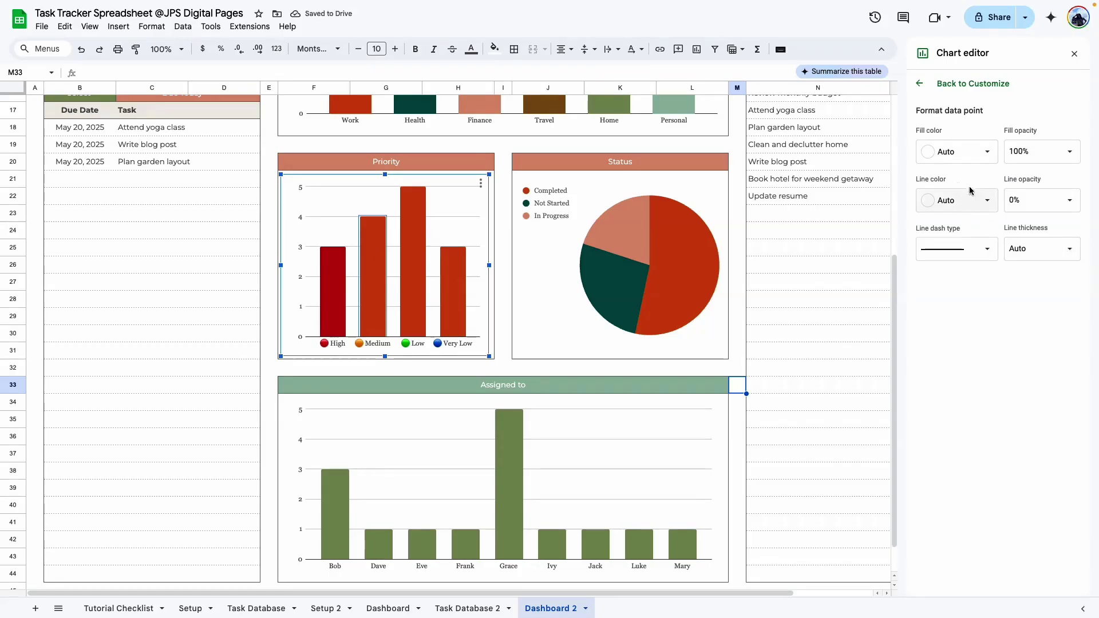
pyautogui.click(967, 152)
pyautogui.click(1005, 350)
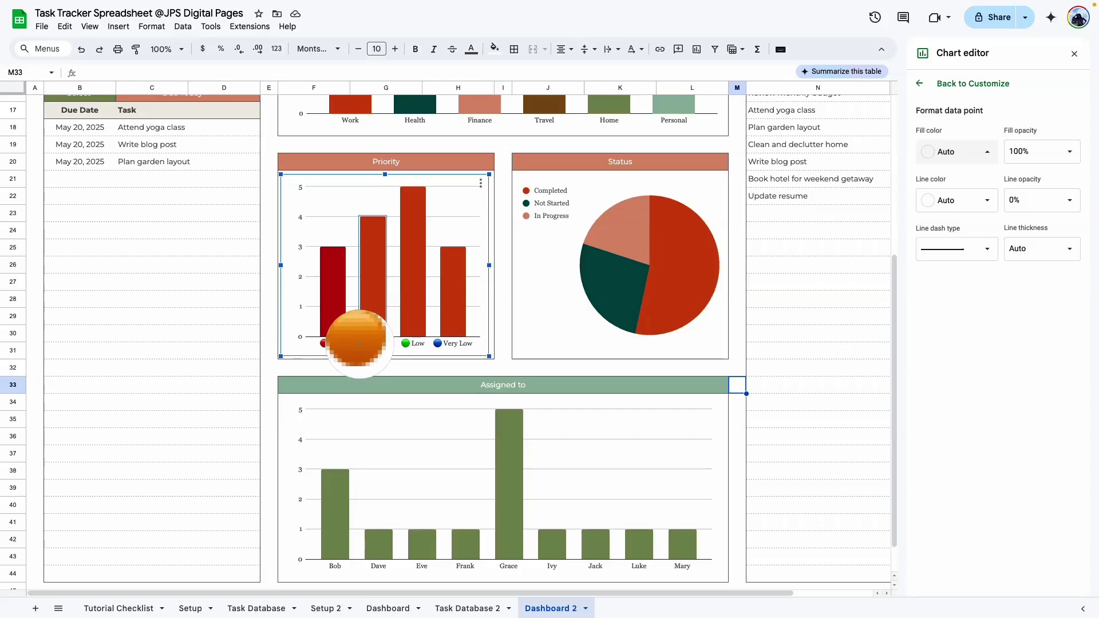
pyautogui.click(359, 343)
# Fill the Priority chart's Low column with the green sampled from the green circle in its axis label
pyautogui.click(413, 275)
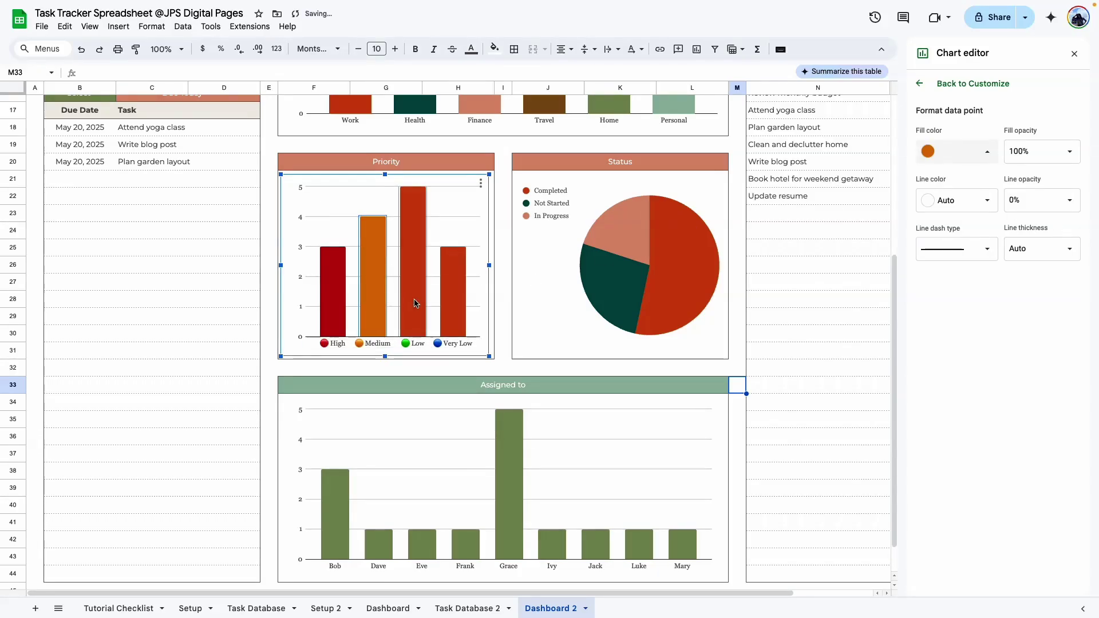
pyautogui.click(965, 154)
pyautogui.click(1014, 349)
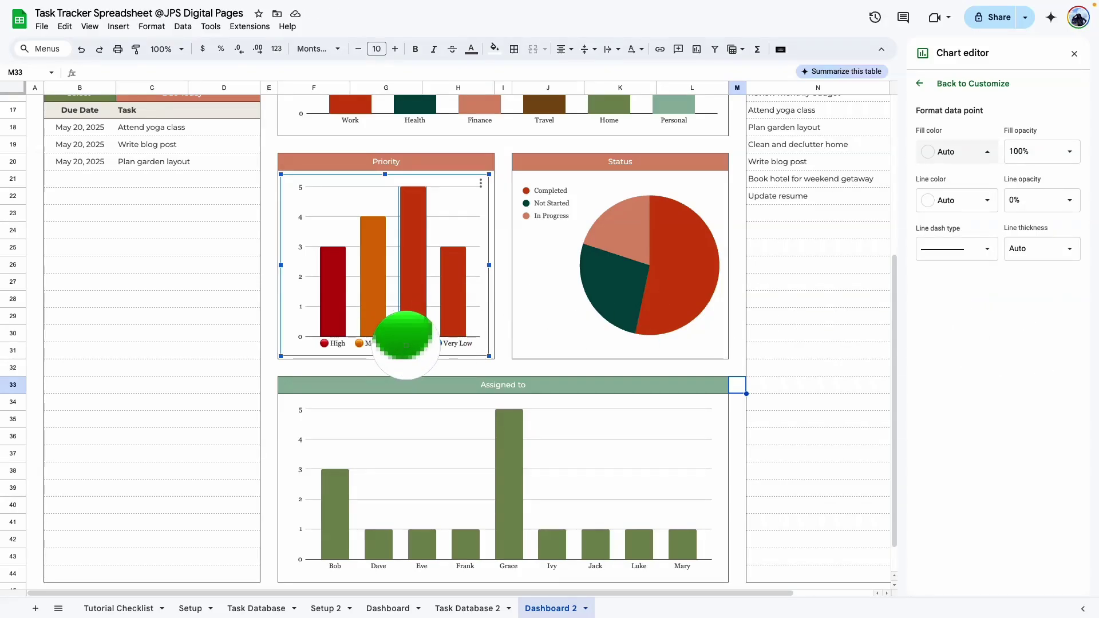
pyautogui.click(406, 343)
# Fill the Priority chart's Very Low column with the dark blue sampled from the blue circle in its axis label
pyautogui.click(457, 312)
pyautogui.click(954, 151)
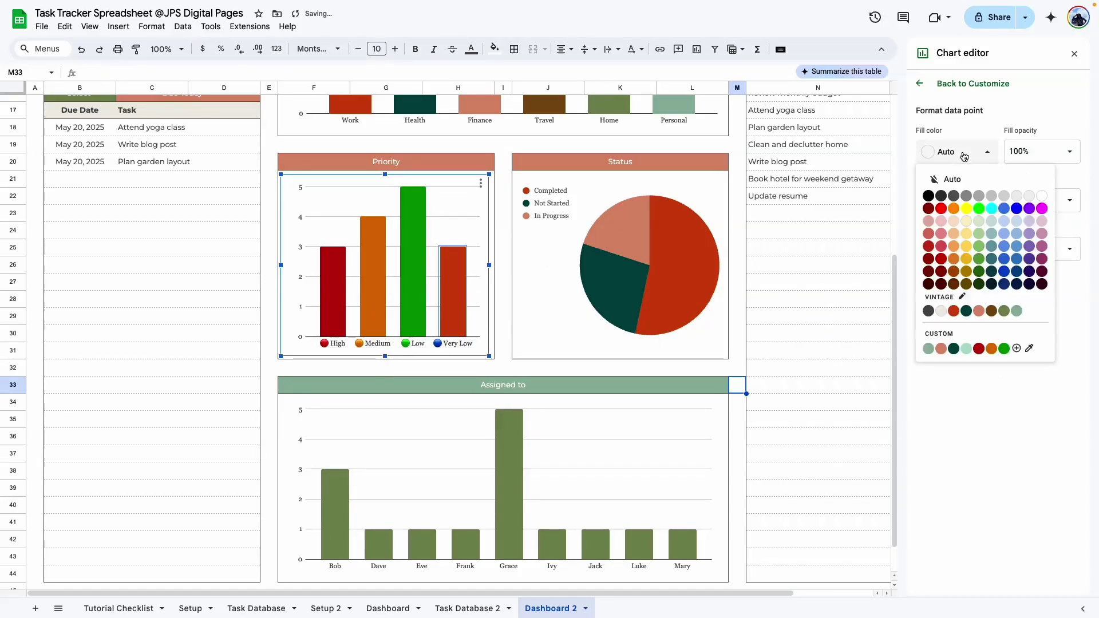
pyautogui.click(1028, 349)
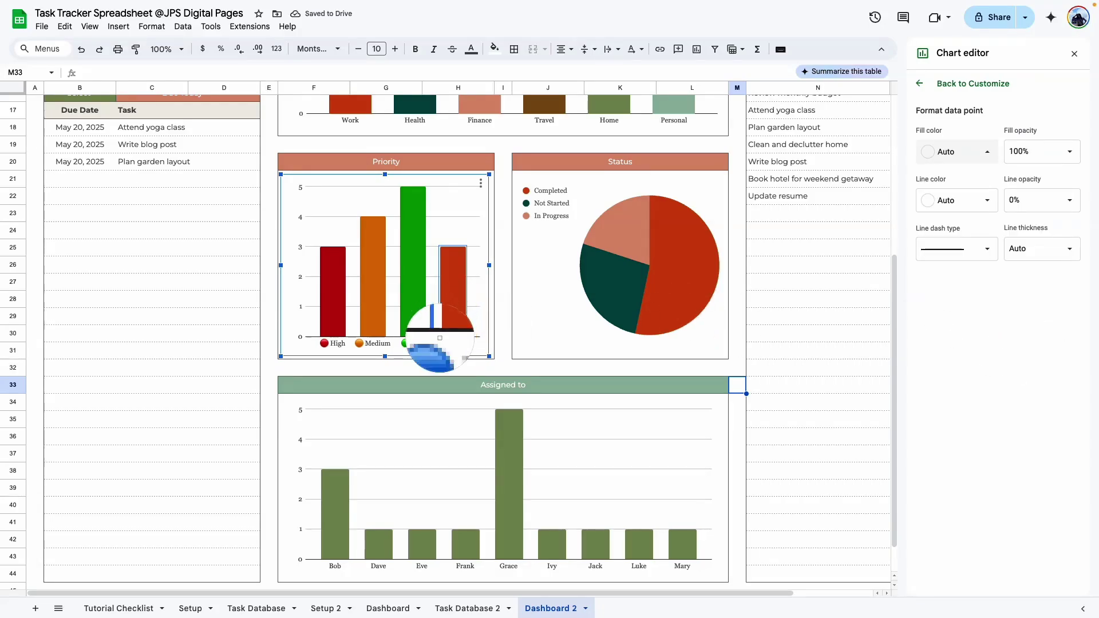
pyautogui.click(439, 343)
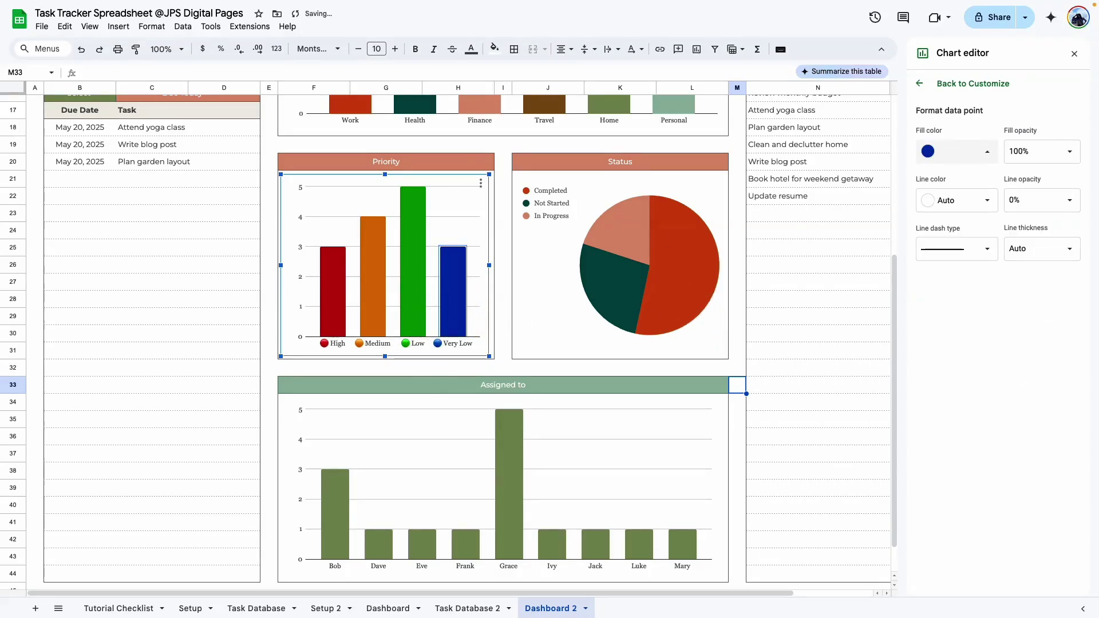
pyautogui.click(1075, 55)
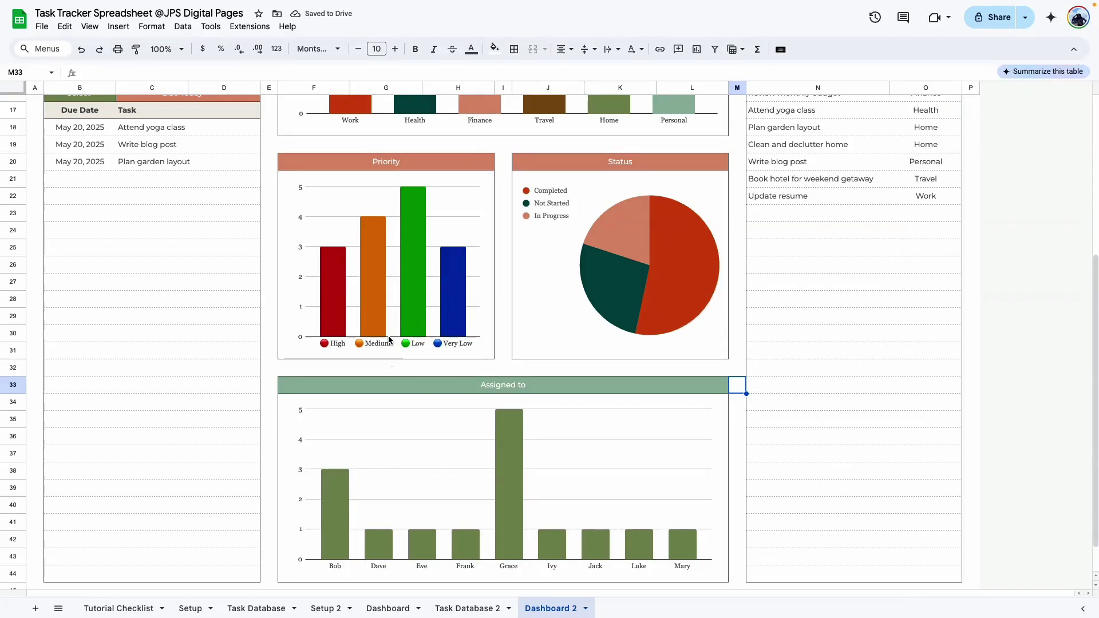
pyautogui.click(514, 50)
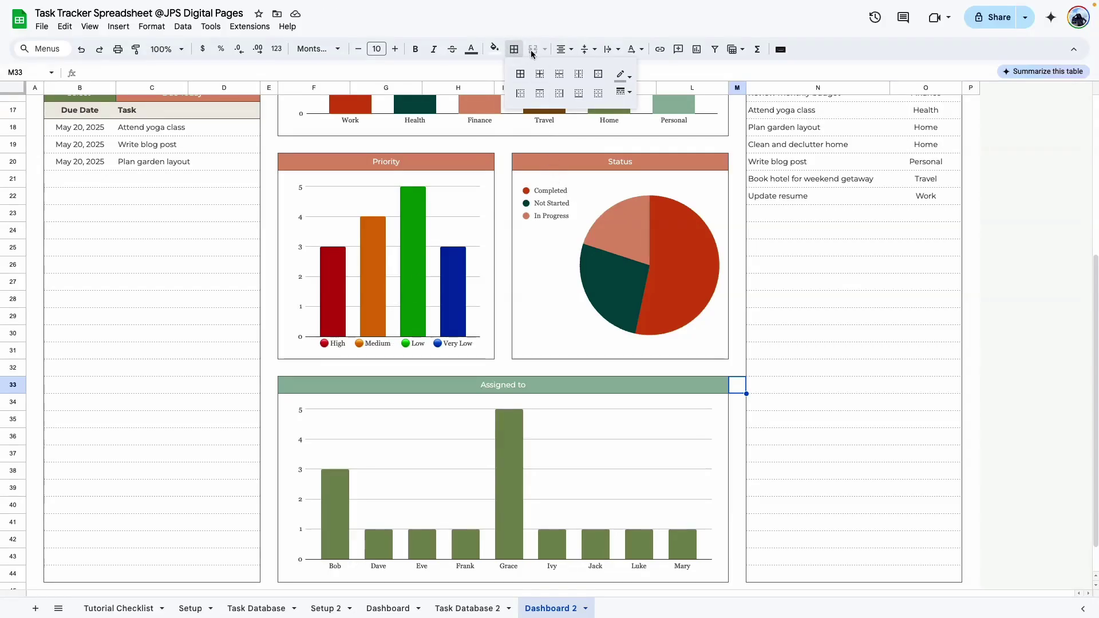
pyautogui.click(495, 49)
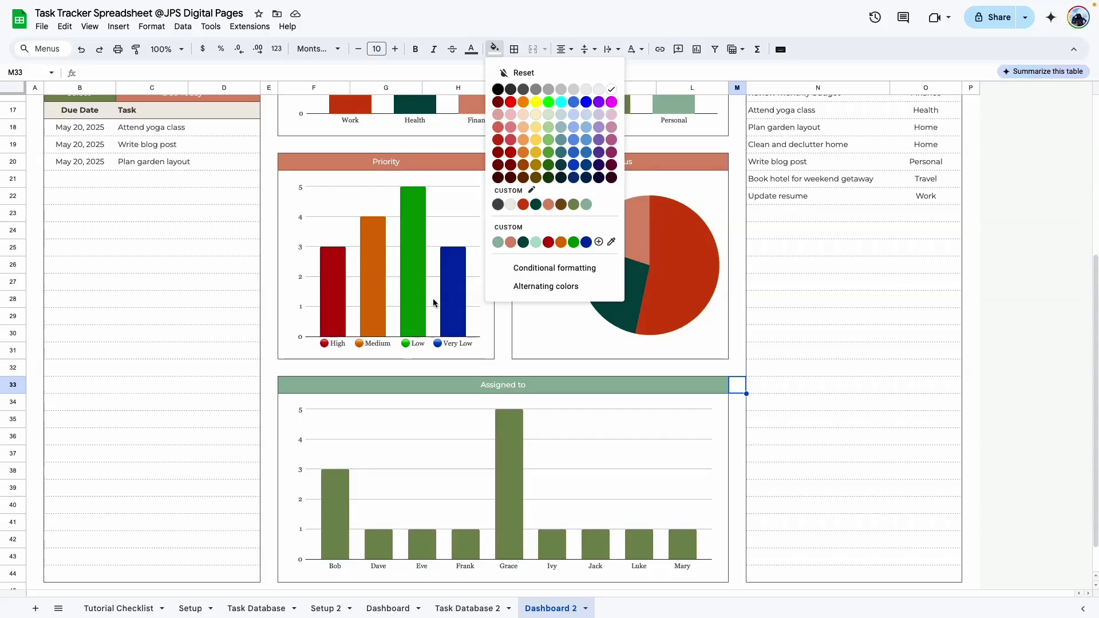
pyautogui.click(871, 315)
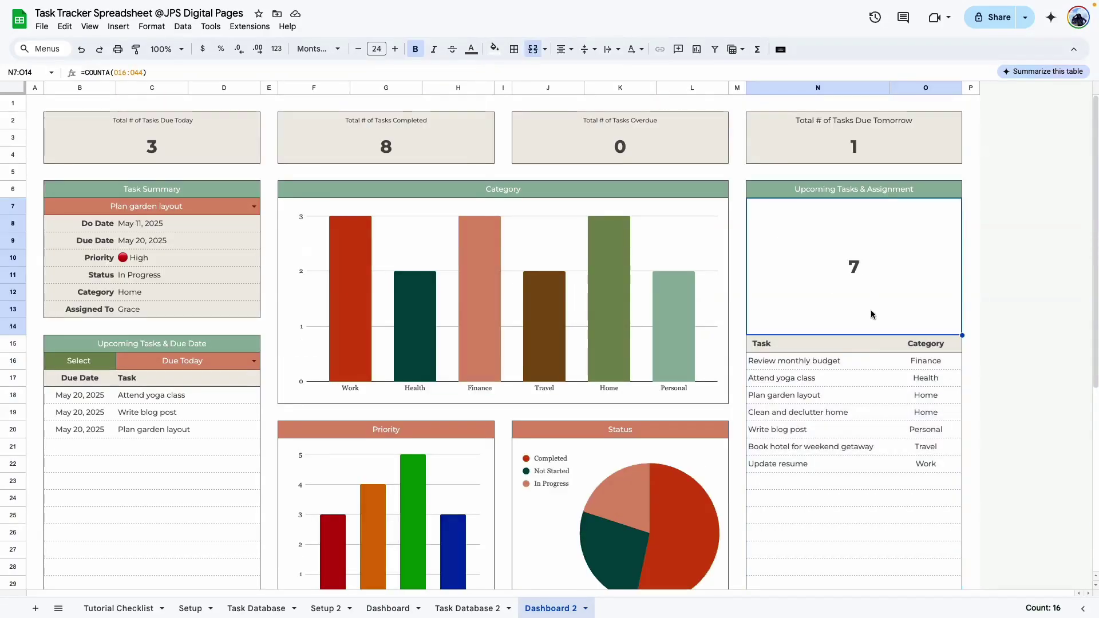
pyautogui.click(851, 464)
# Insert a chart from the Category column O16:O44 of the Upcoming Tasks & Assignment table
pyautogui.scroll(-2, 851, 350)
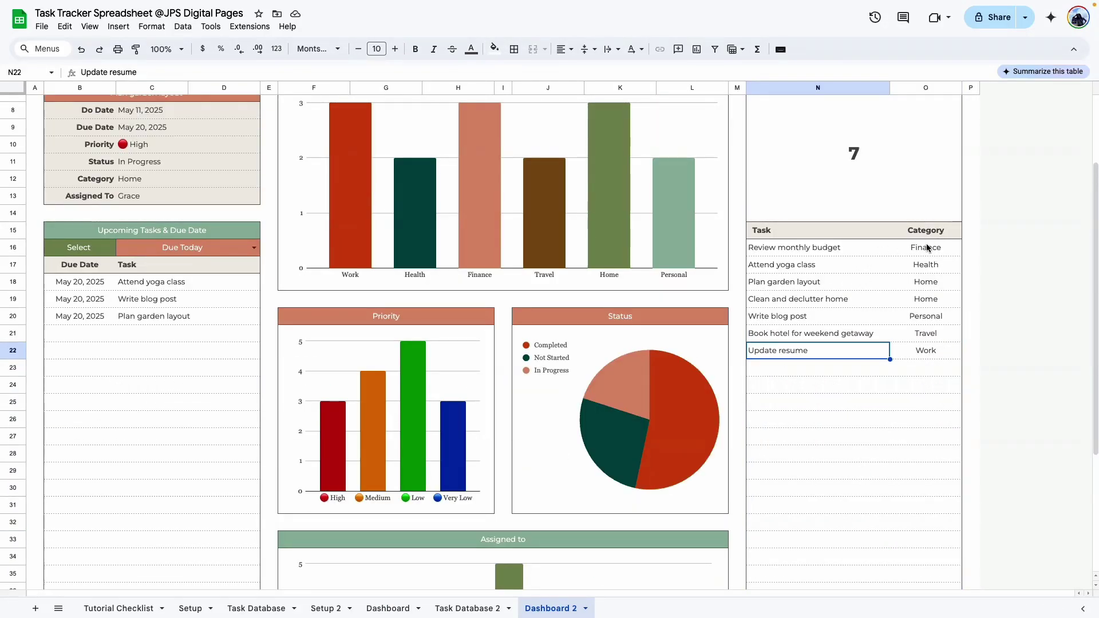
pyautogui.moveTo(929, 247); pyautogui.dragTo(917, 544)
pyautogui.scroll(6, 824, 334)
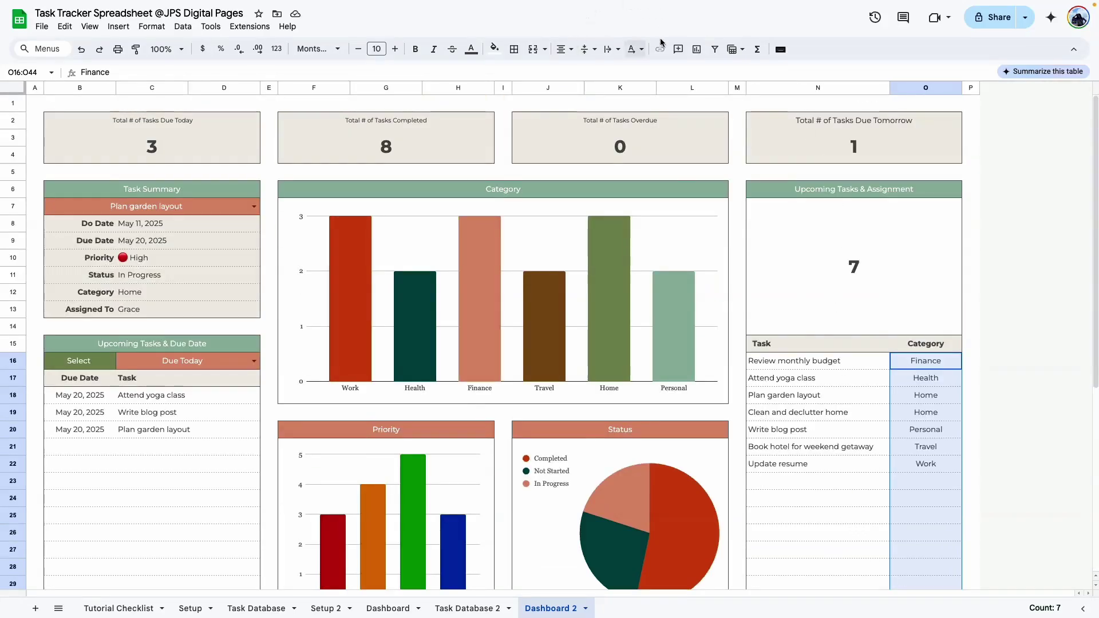
pyautogui.click(697, 49)
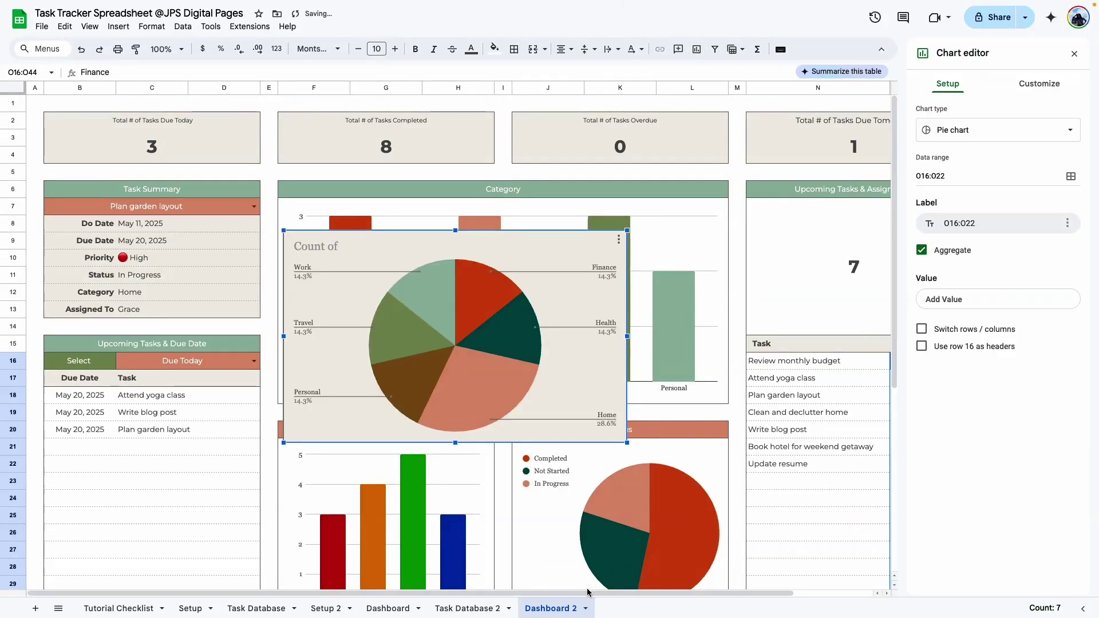
# Set the new pie chart's background color and border color to None
pyautogui.click(1038, 85)
pyautogui.click(957, 112)
pyautogui.click(935, 159)
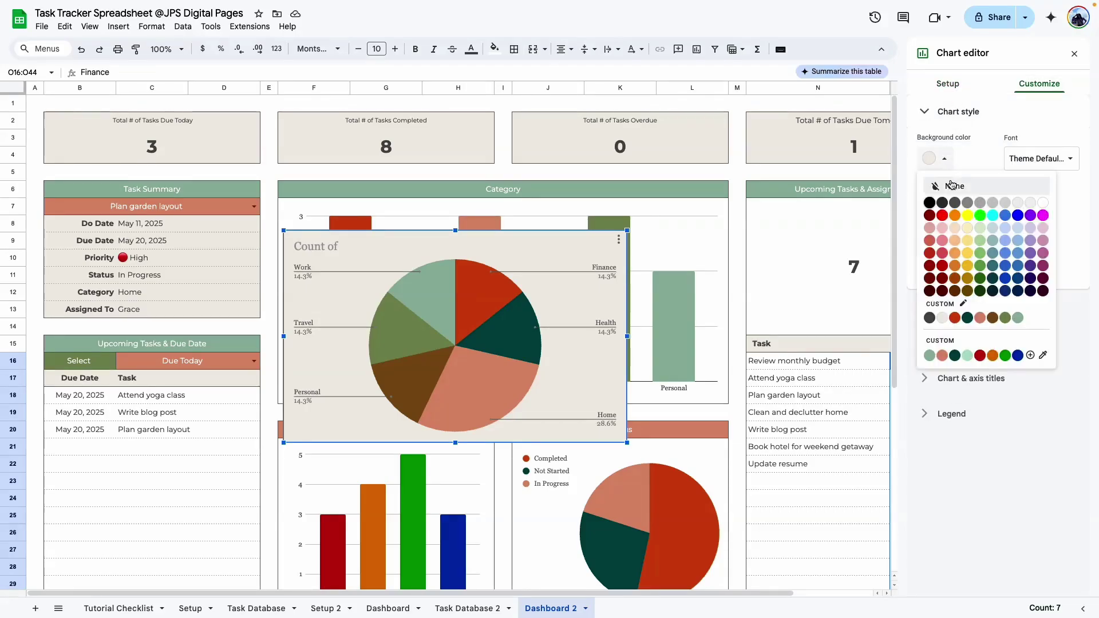
pyautogui.click(955, 187)
pyautogui.click(937, 206)
pyautogui.click(961, 240)
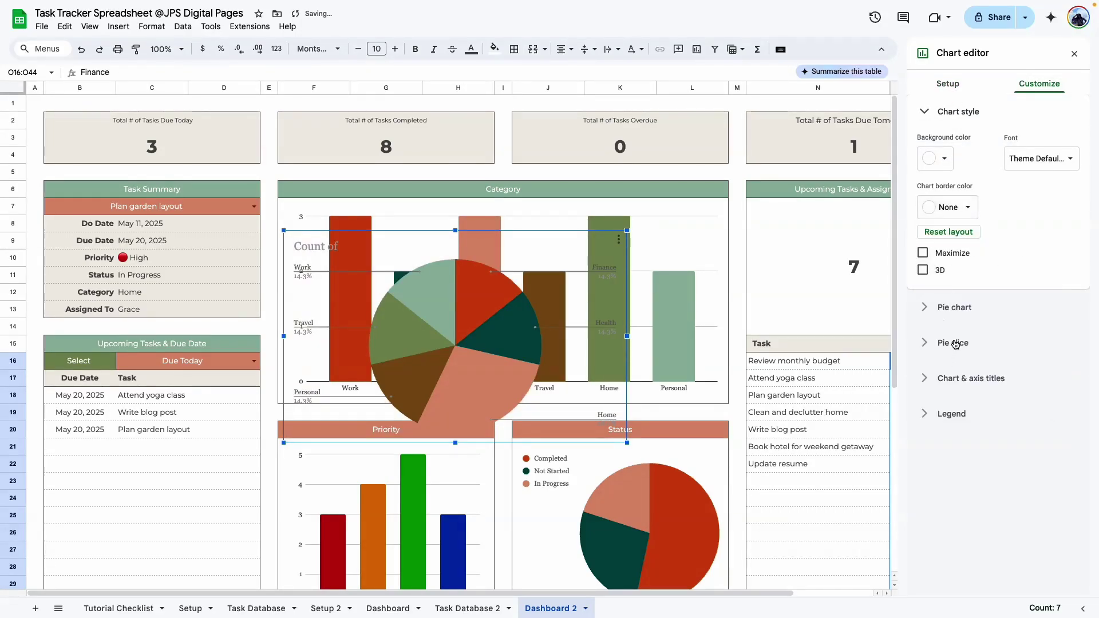
# Turn the new pie chart into a ring with an 80% donut hole
pyautogui.click(952, 307)
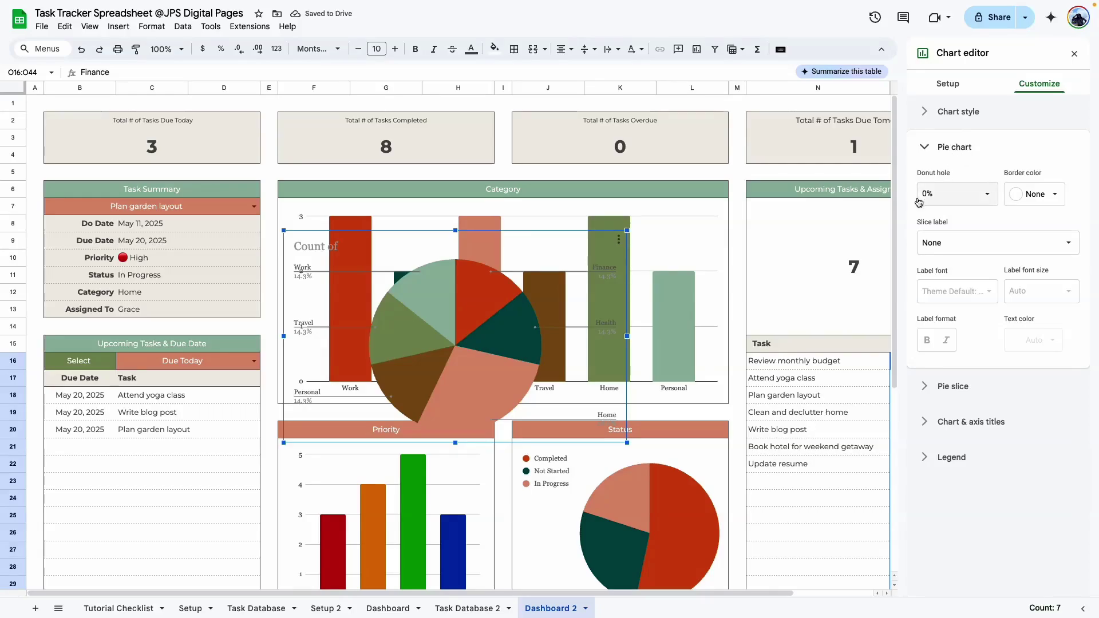
pyautogui.click(942, 194)
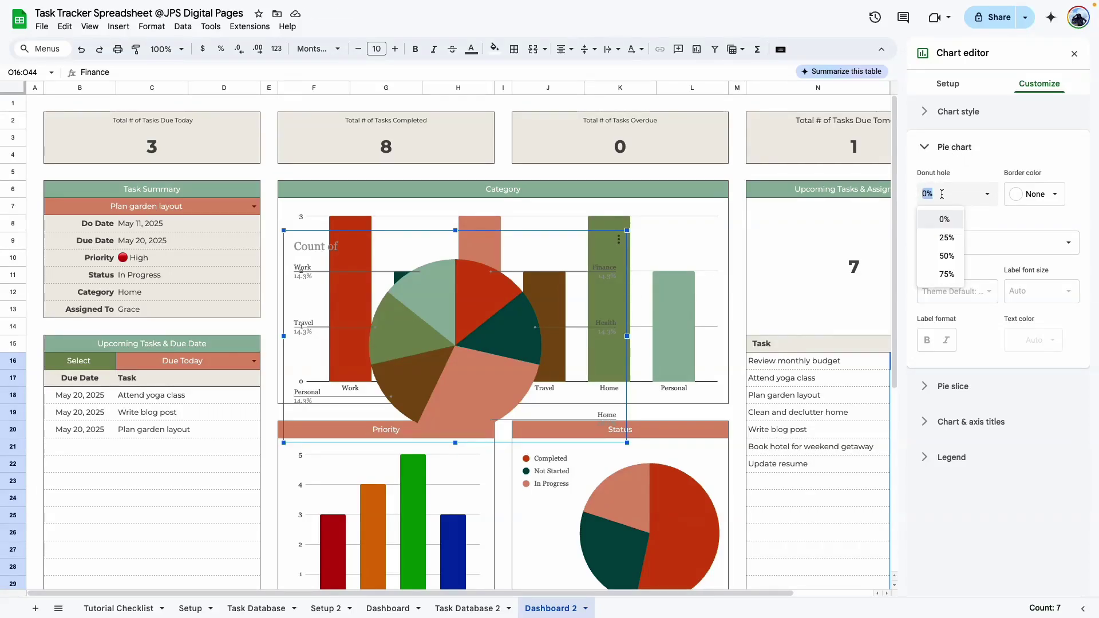
pyautogui.write('80')
pyautogui.press('Return')
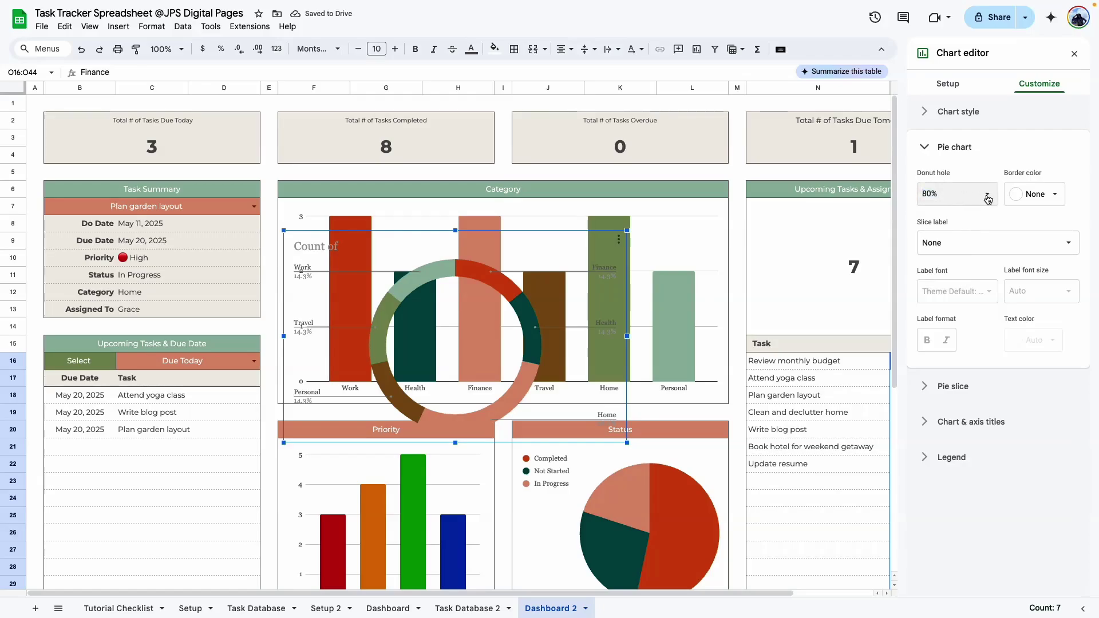
pyautogui.click(954, 194)
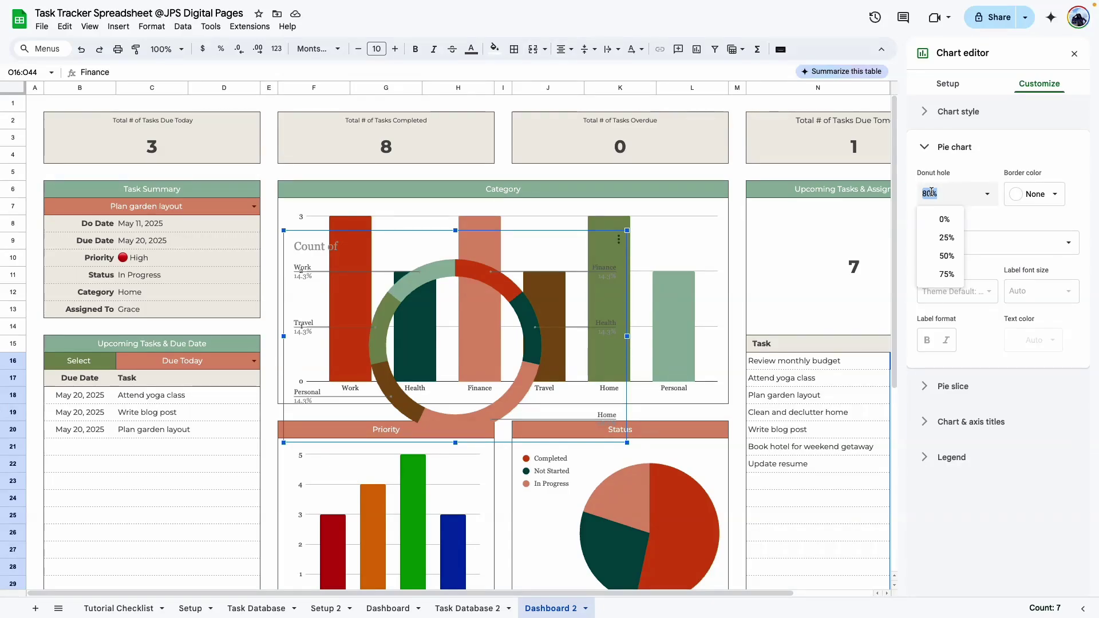
pyautogui.press('Return')
pyautogui.click(1076, 56)
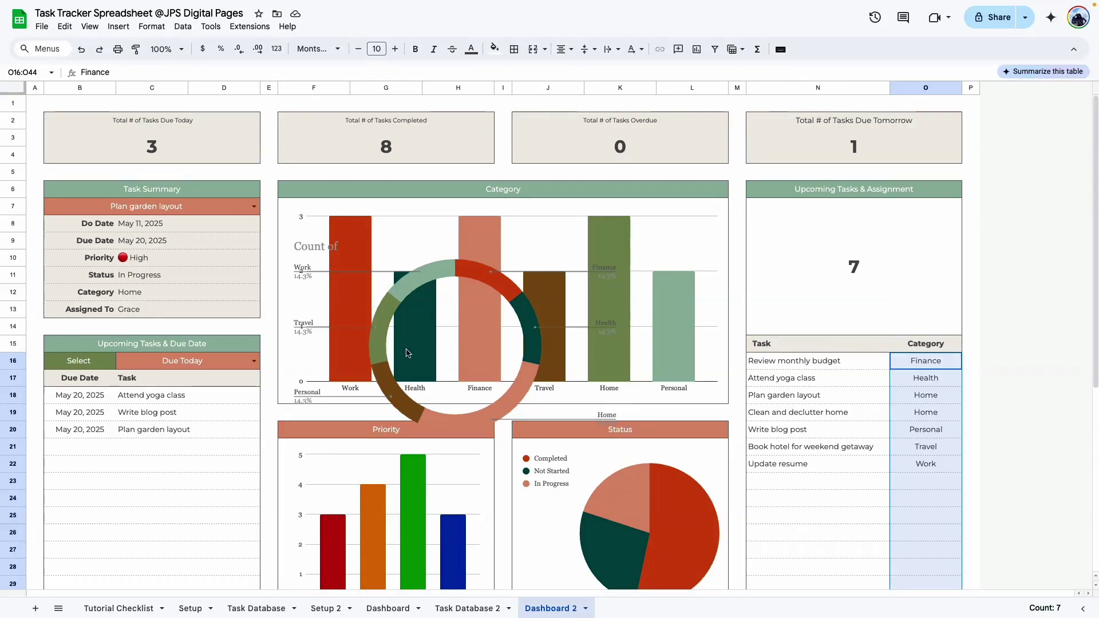
# Move the donut chart onto the Upcoming Tasks & Assignment section and delete its title
pyautogui.moveTo(427, 334); pyautogui.dragTo(755, 307)
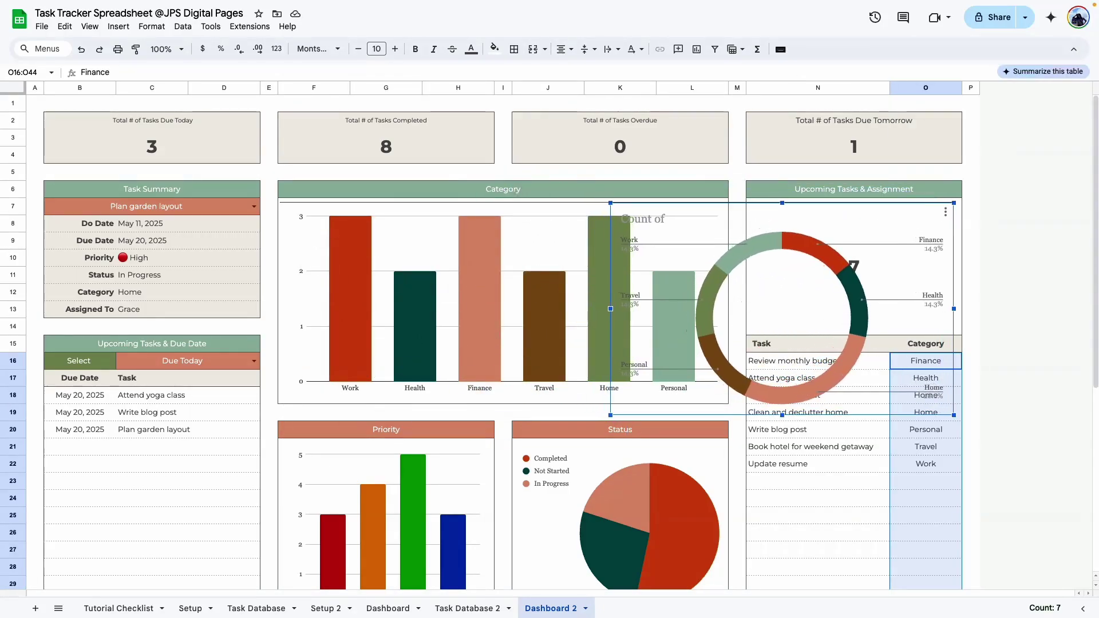
pyautogui.doubleClick(658, 221)
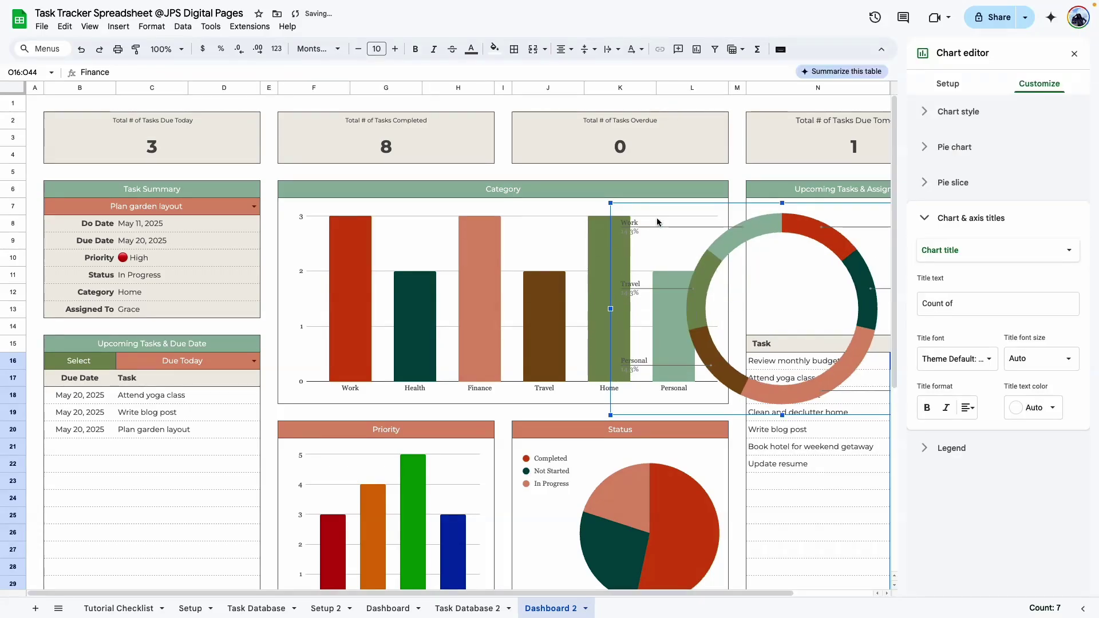
pyautogui.press('BackSpace')
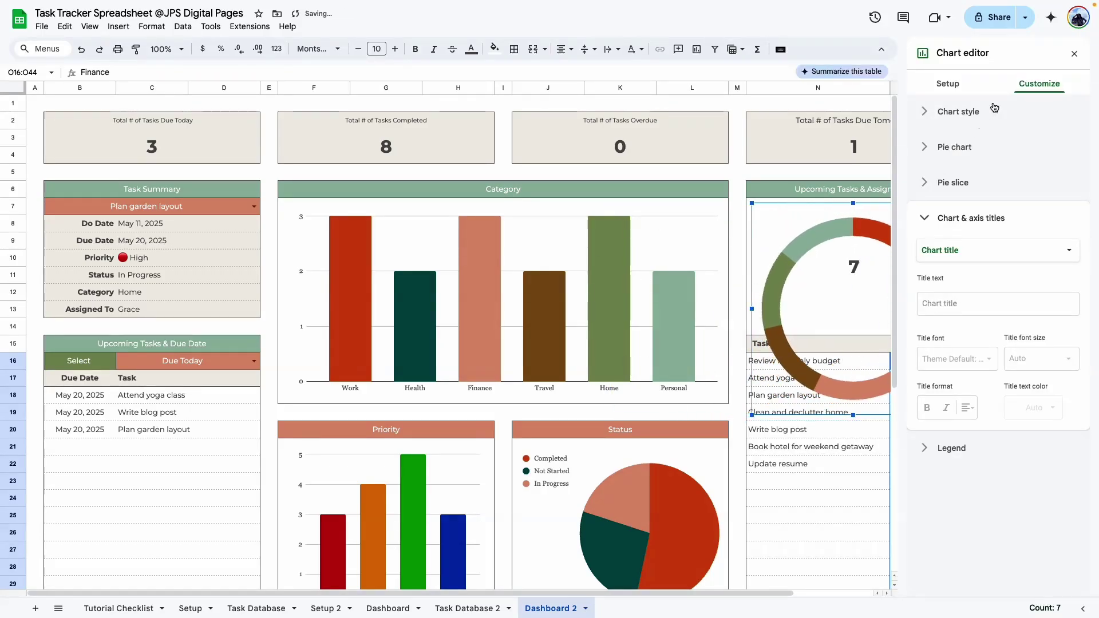
# Shrink the donut chart to fit around the task count, above the Task and Category table
pyautogui.click(1075, 53)
pyautogui.click(880, 313)
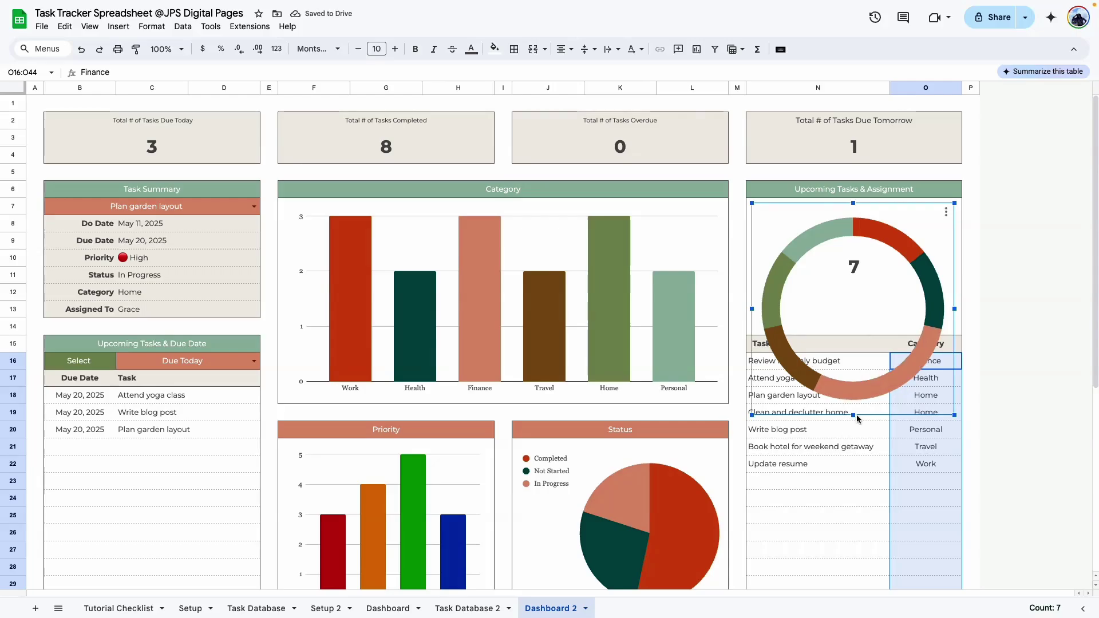
pyautogui.moveTo(854, 416); pyautogui.dragTo(853, 332)
pyautogui.click(972, 327)
# Compare the charts and layout of the Dashboard 2 sheet with the original Dashboard sheet
pyautogui.scroll(-5, 744, 351)
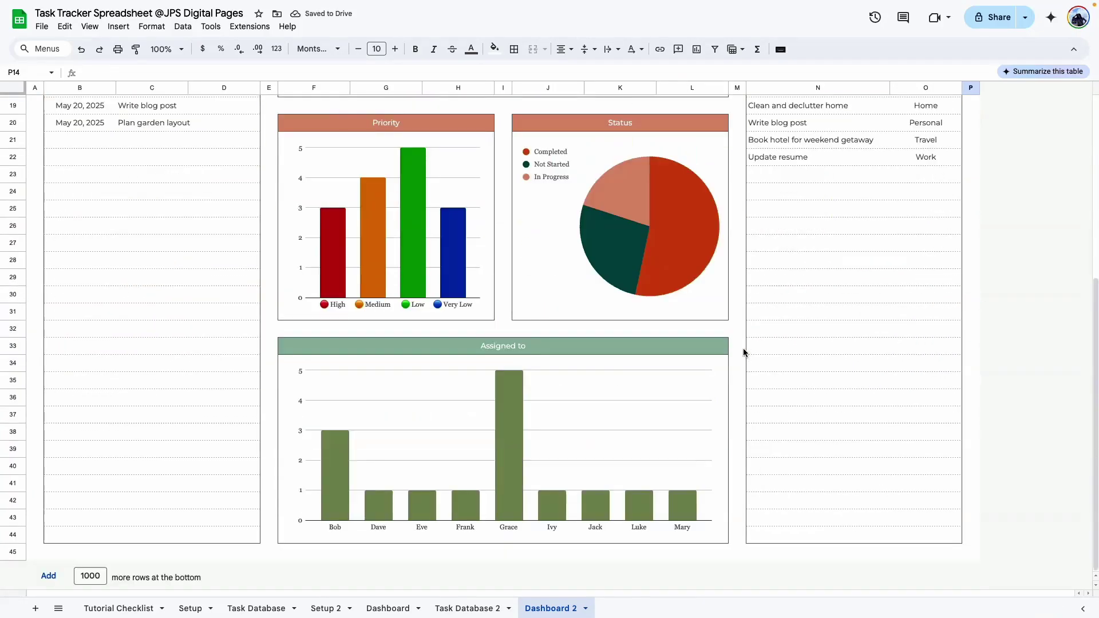
pyautogui.scroll(5, 736, 344)
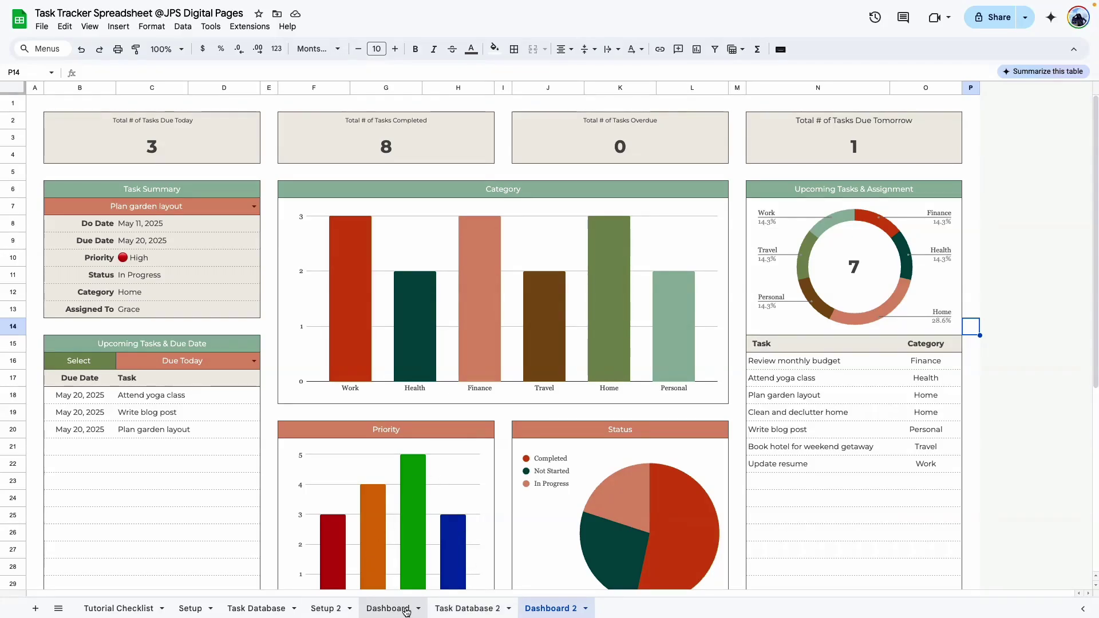
pyautogui.click(388, 610)
pyautogui.scroll(-5, 429, 444)
pyautogui.scroll(5, 428, 445)
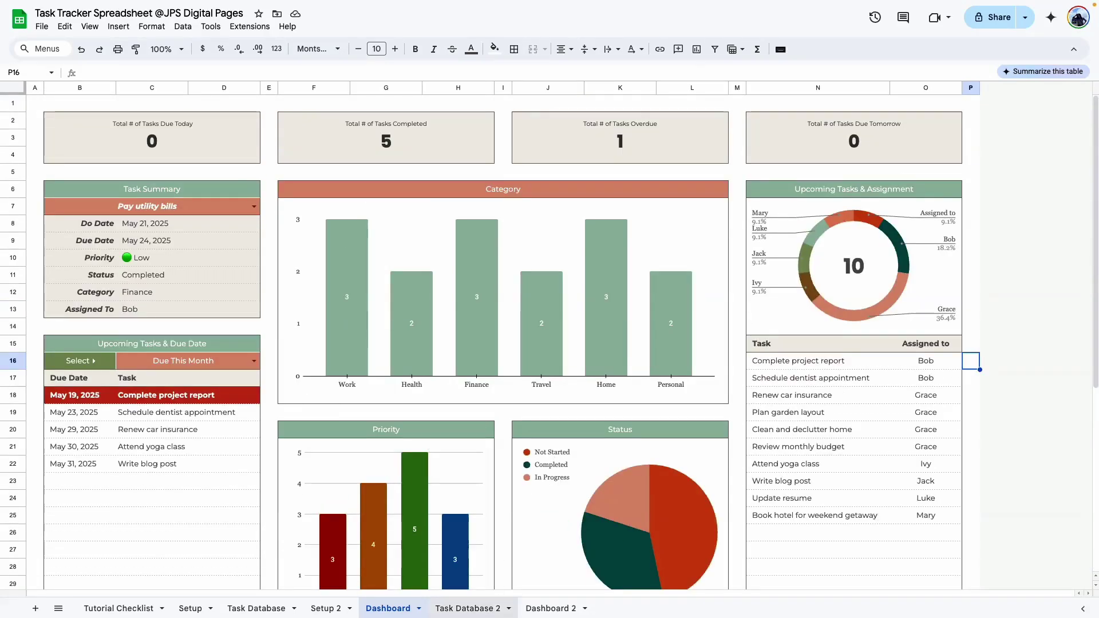
pyautogui.scroll(-2, 445, 482)
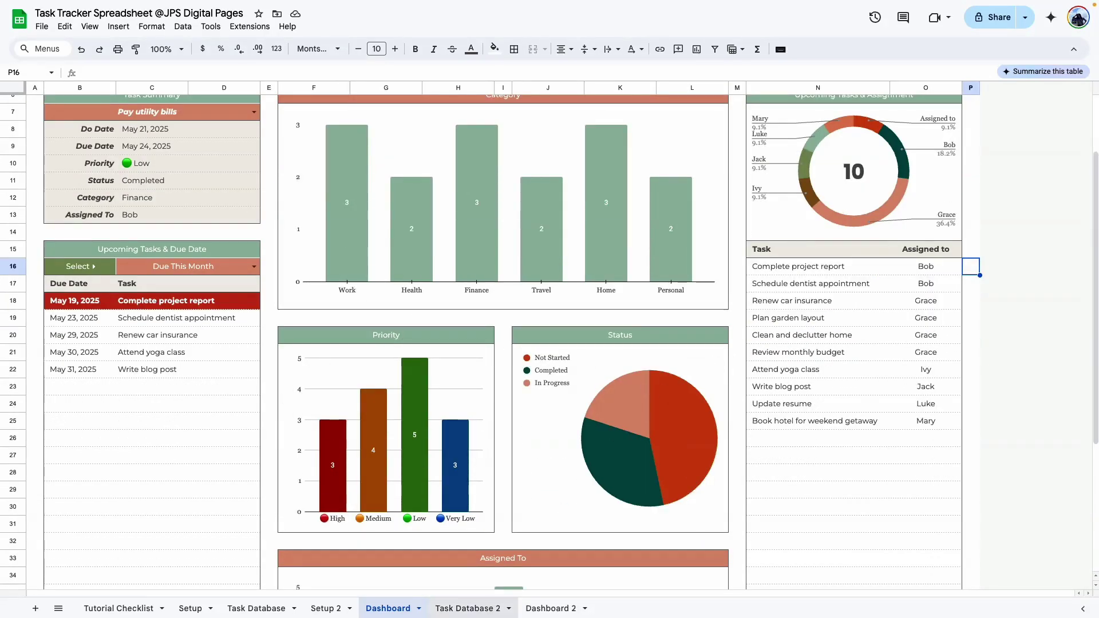
pyautogui.click(548, 610)
pyautogui.scroll(-3, 793, 466)
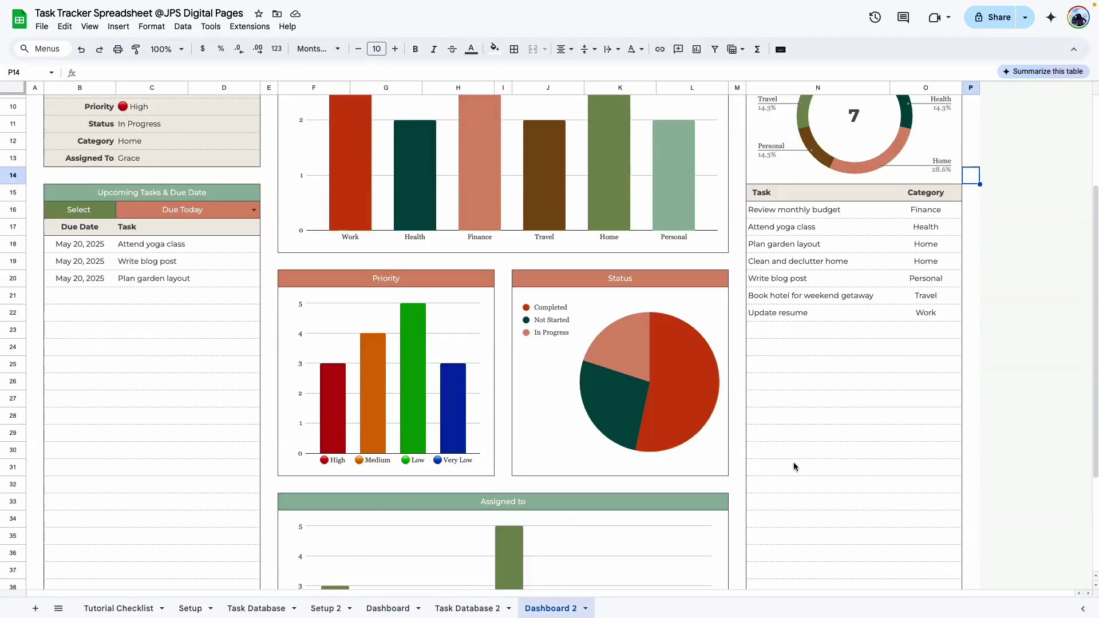
pyautogui.click(808, 469)
pyautogui.scroll(-3, 808, 470)
pyautogui.scroll(6, 808, 470)
pyautogui.scroll(-2, 808, 470)
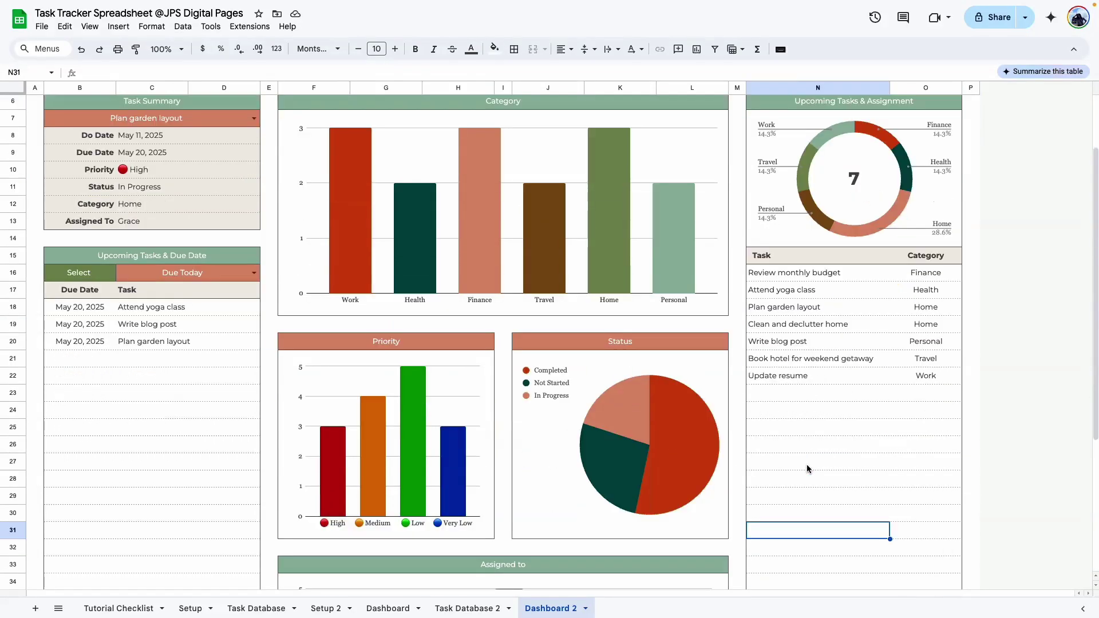
pyautogui.scroll(-4, 808, 470)
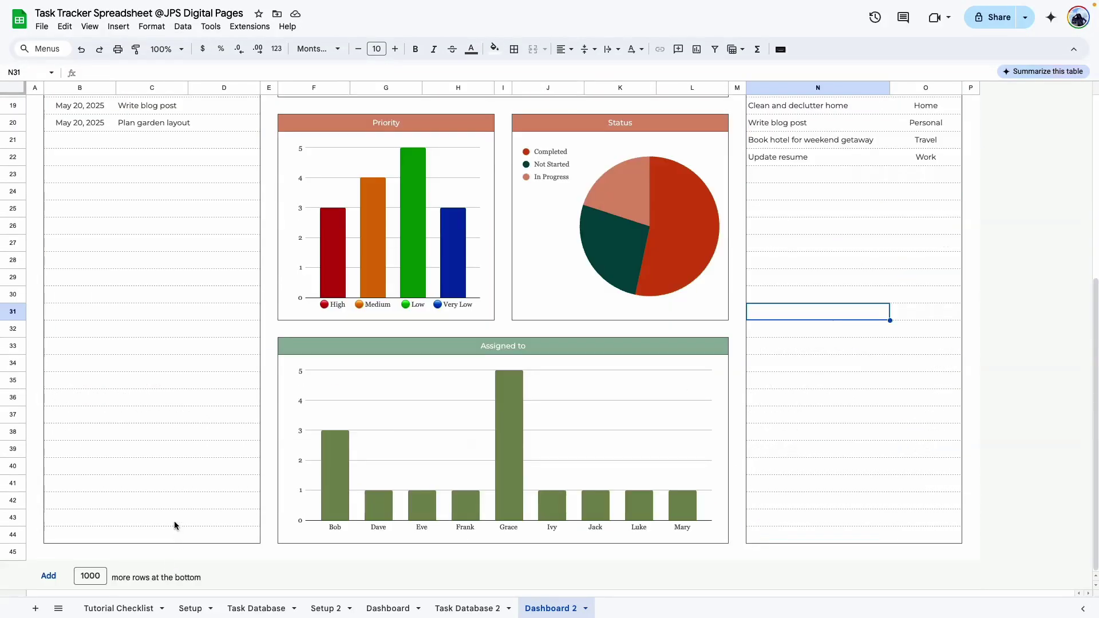
# On the Tutorial Checklist sheet, zoom to 200% and tick off Add dashboard formulas and Add dashboard graphs
pyautogui.click(116, 605)
pyautogui.click(179, 49)
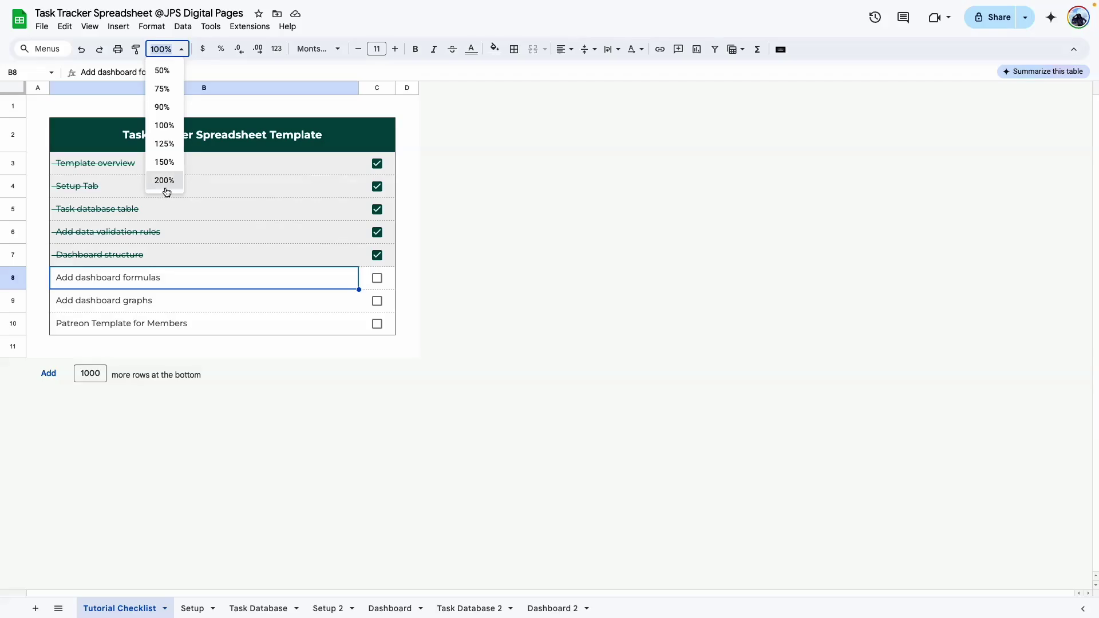
pyautogui.click(165, 181)
pyautogui.scroll(-1, 599, 319)
pyautogui.click(351, 456)
pyautogui.click(744, 429)
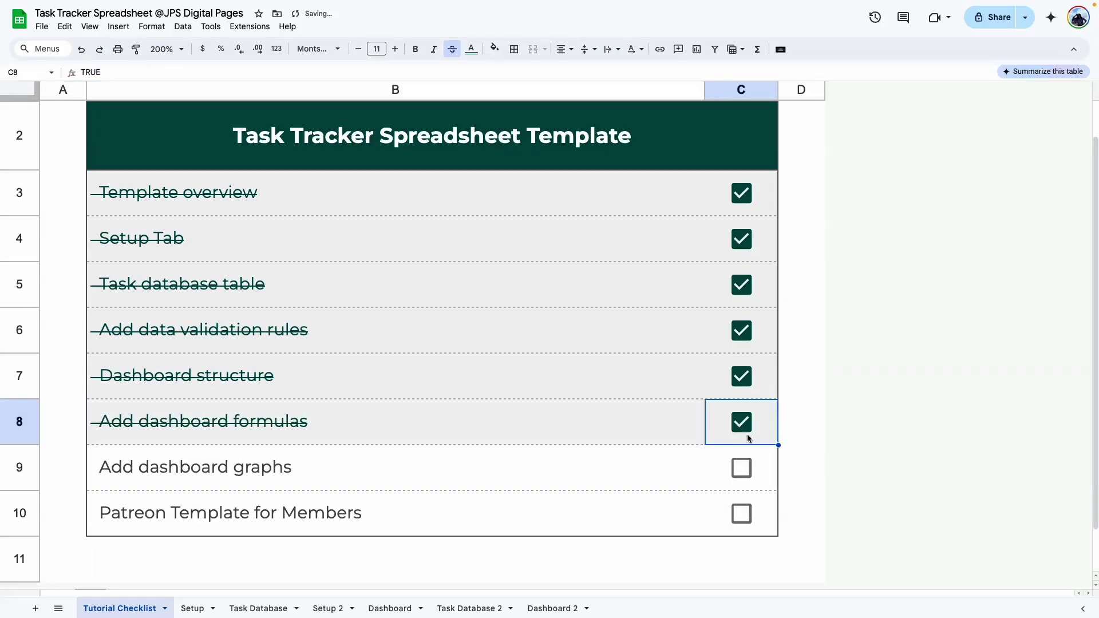
pyautogui.click(743, 469)
pyautogui.click(320, 521)
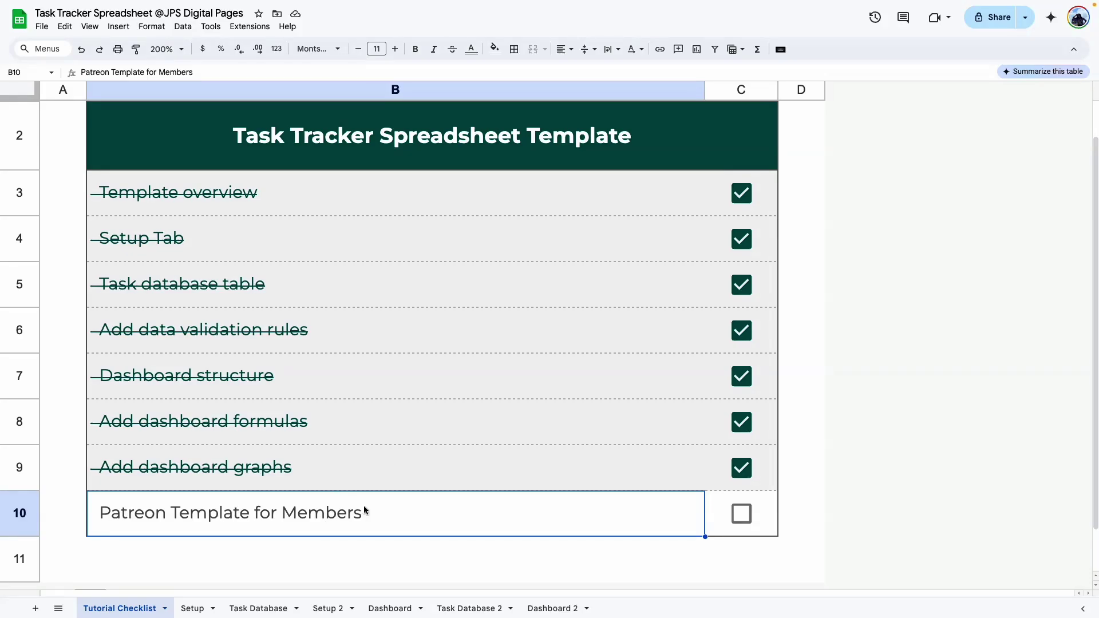
# Set the zoom on the Task Database 2 sheet to 125% and return to Dashboard 2
pyautogui.click(463, 610)
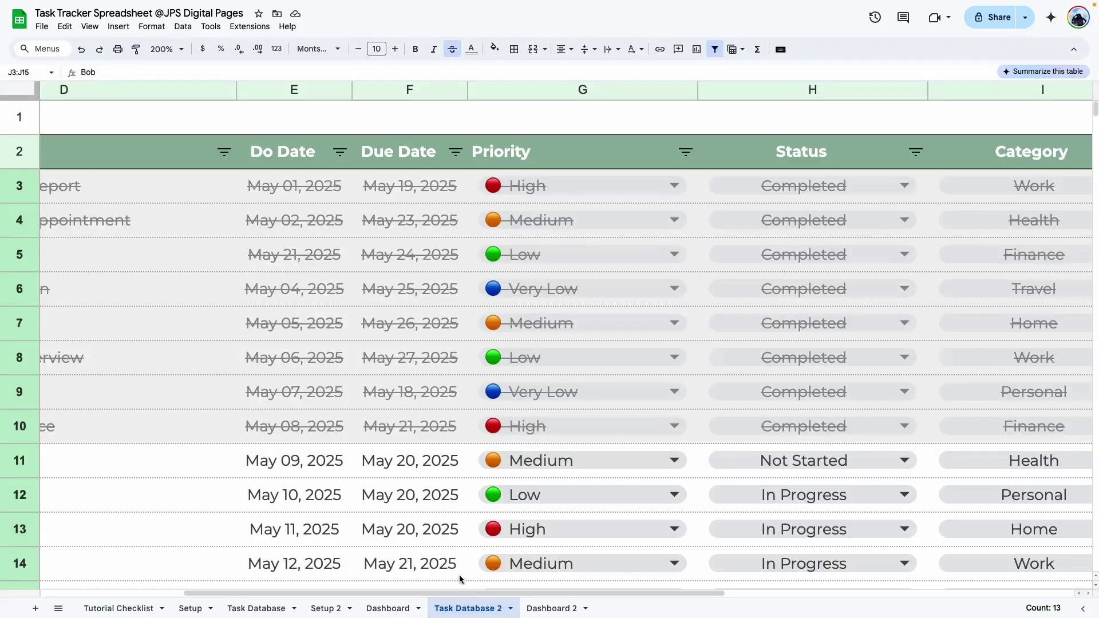
pyautogui.click(167, 49)
pyautogui.click(165, 144)
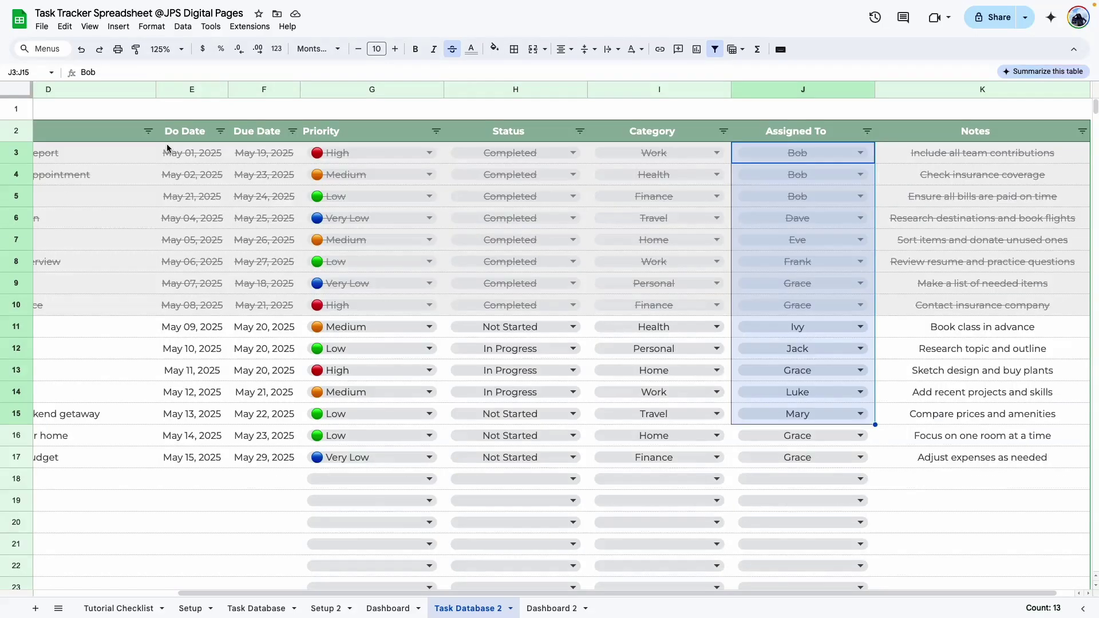
pyautogui.click(552, 609)
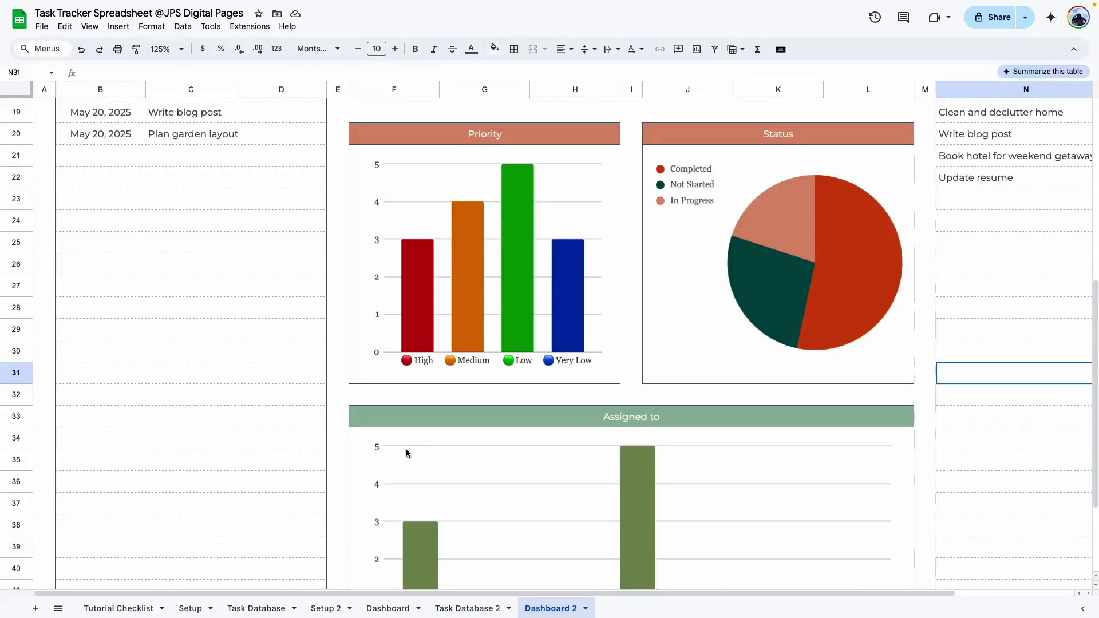